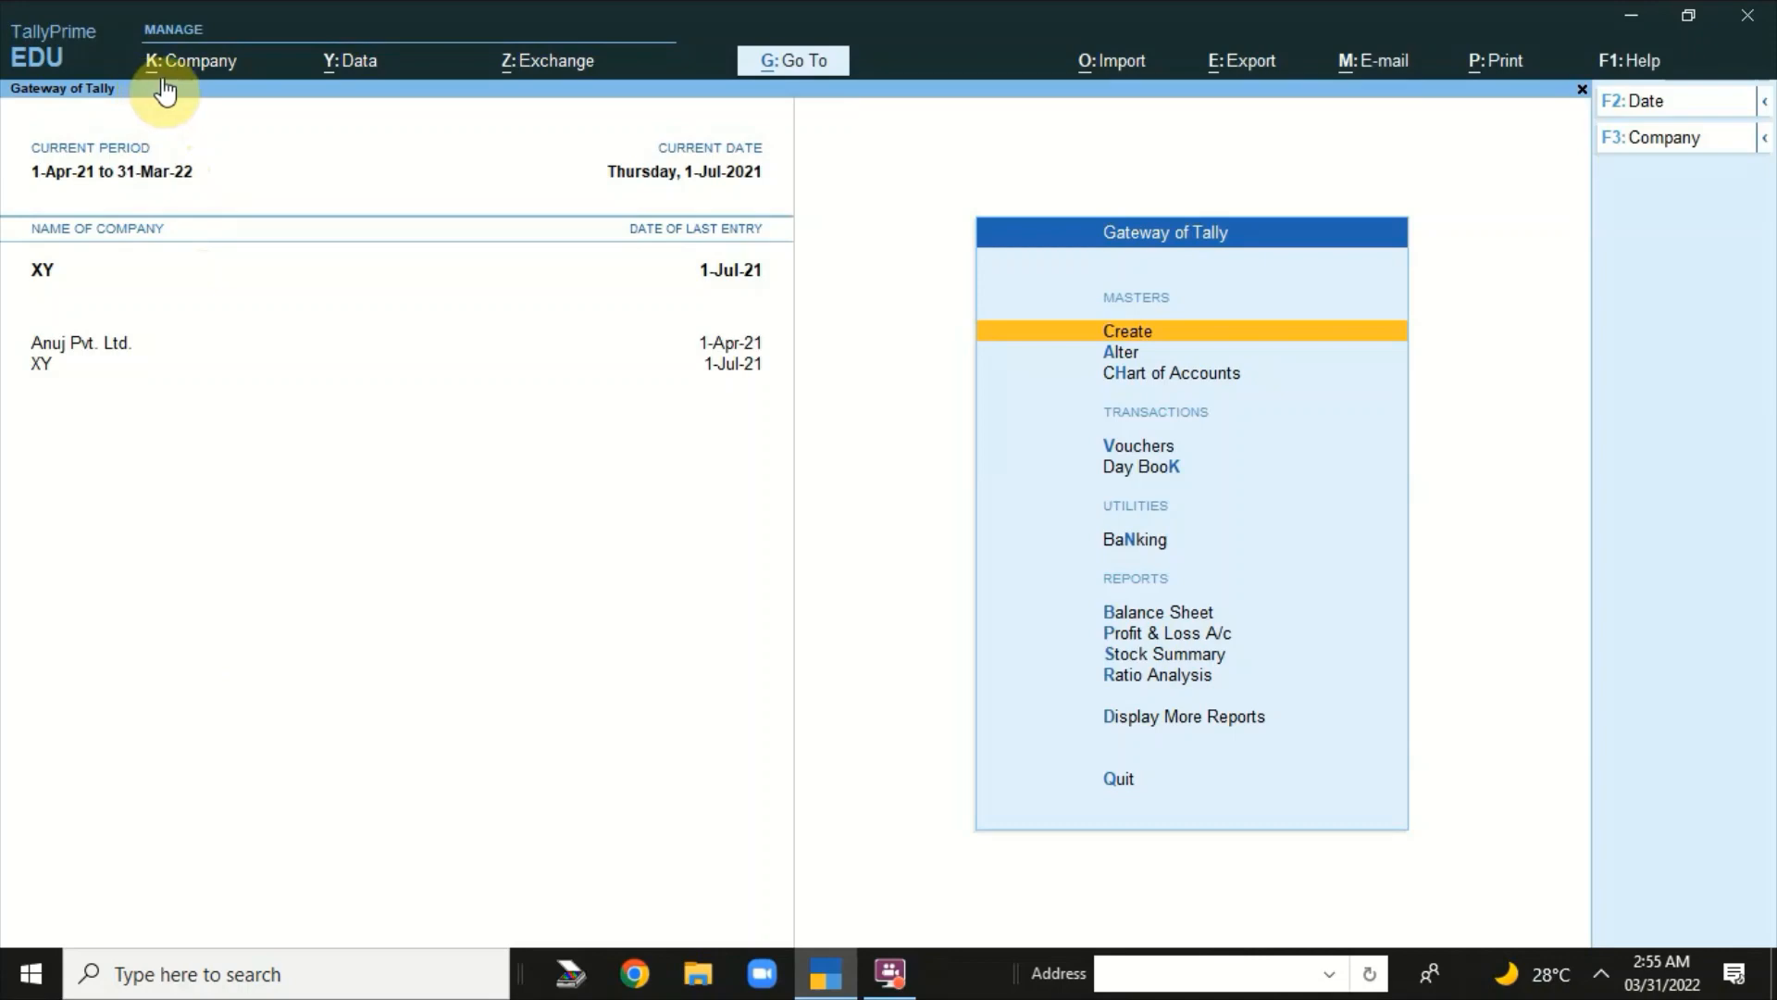
- Enable the discount column in invoices in company XY's features and save the change
{"action": "left_click", "coordinate": [212, 61]}
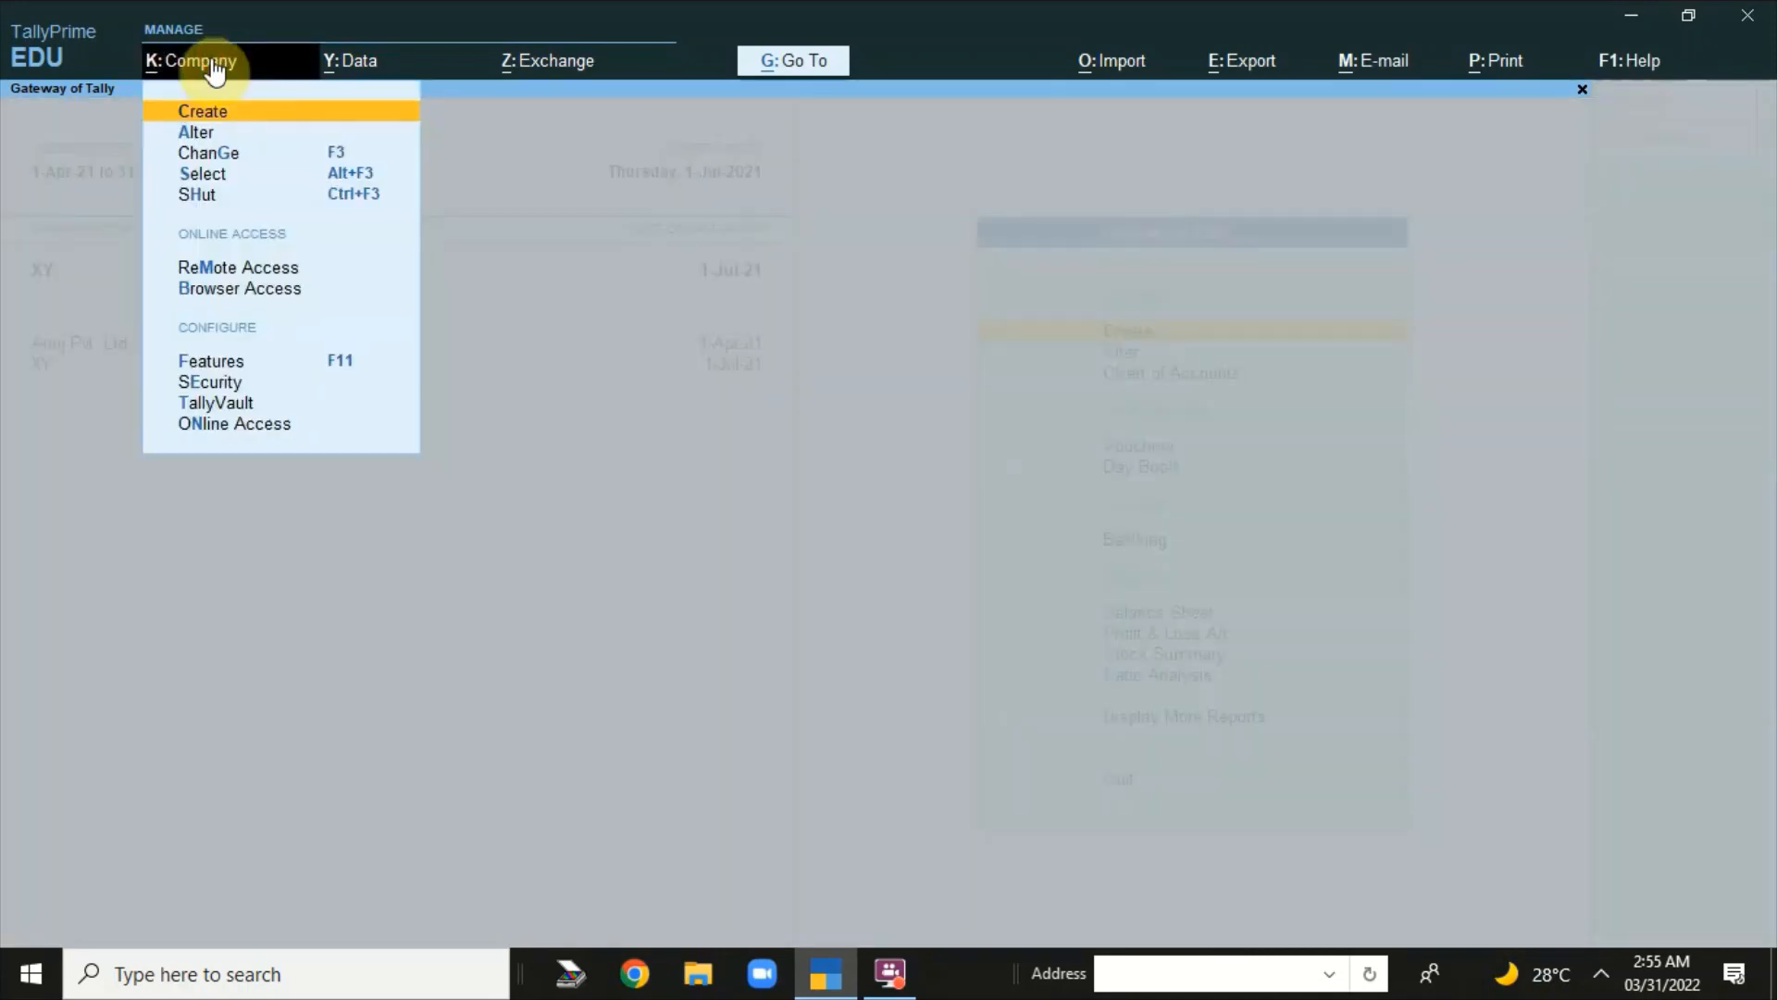
{"action": "left_click", "coordinate": [206, 363]}
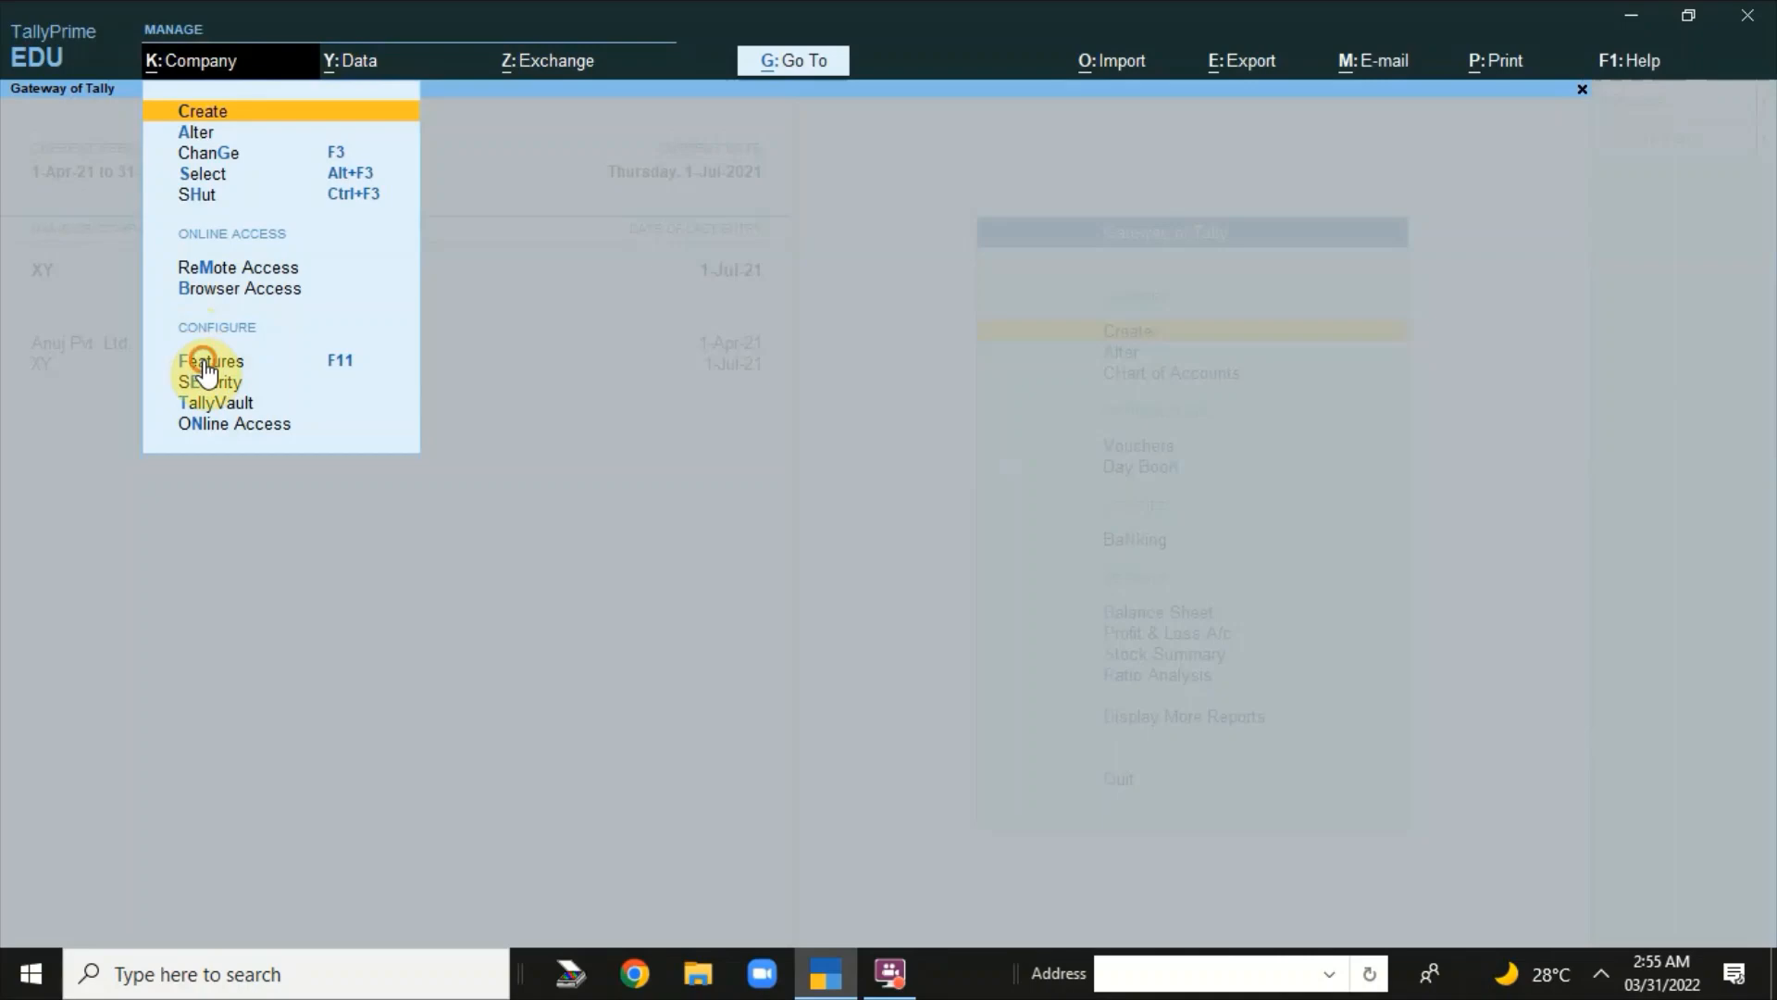
{"action": "key", "text": "Return"}
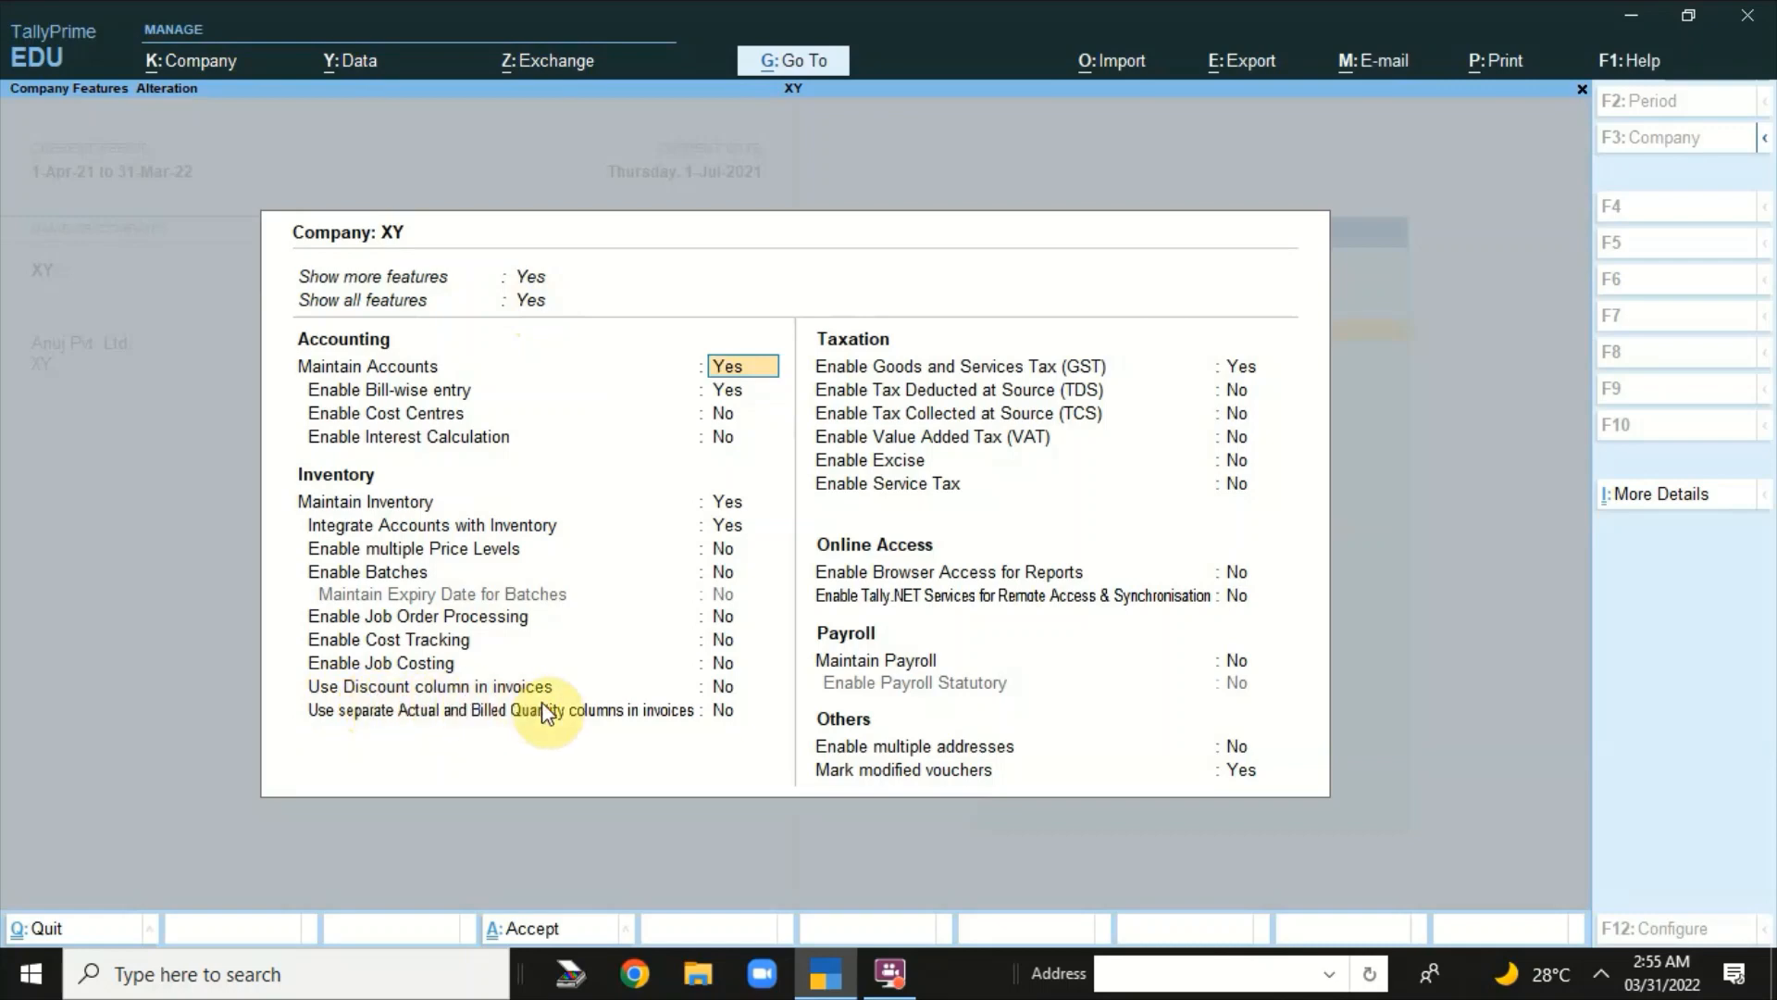
{"action": "left_click", "coordinate": [735, 691]}
{"action": "type", "text": "y"}
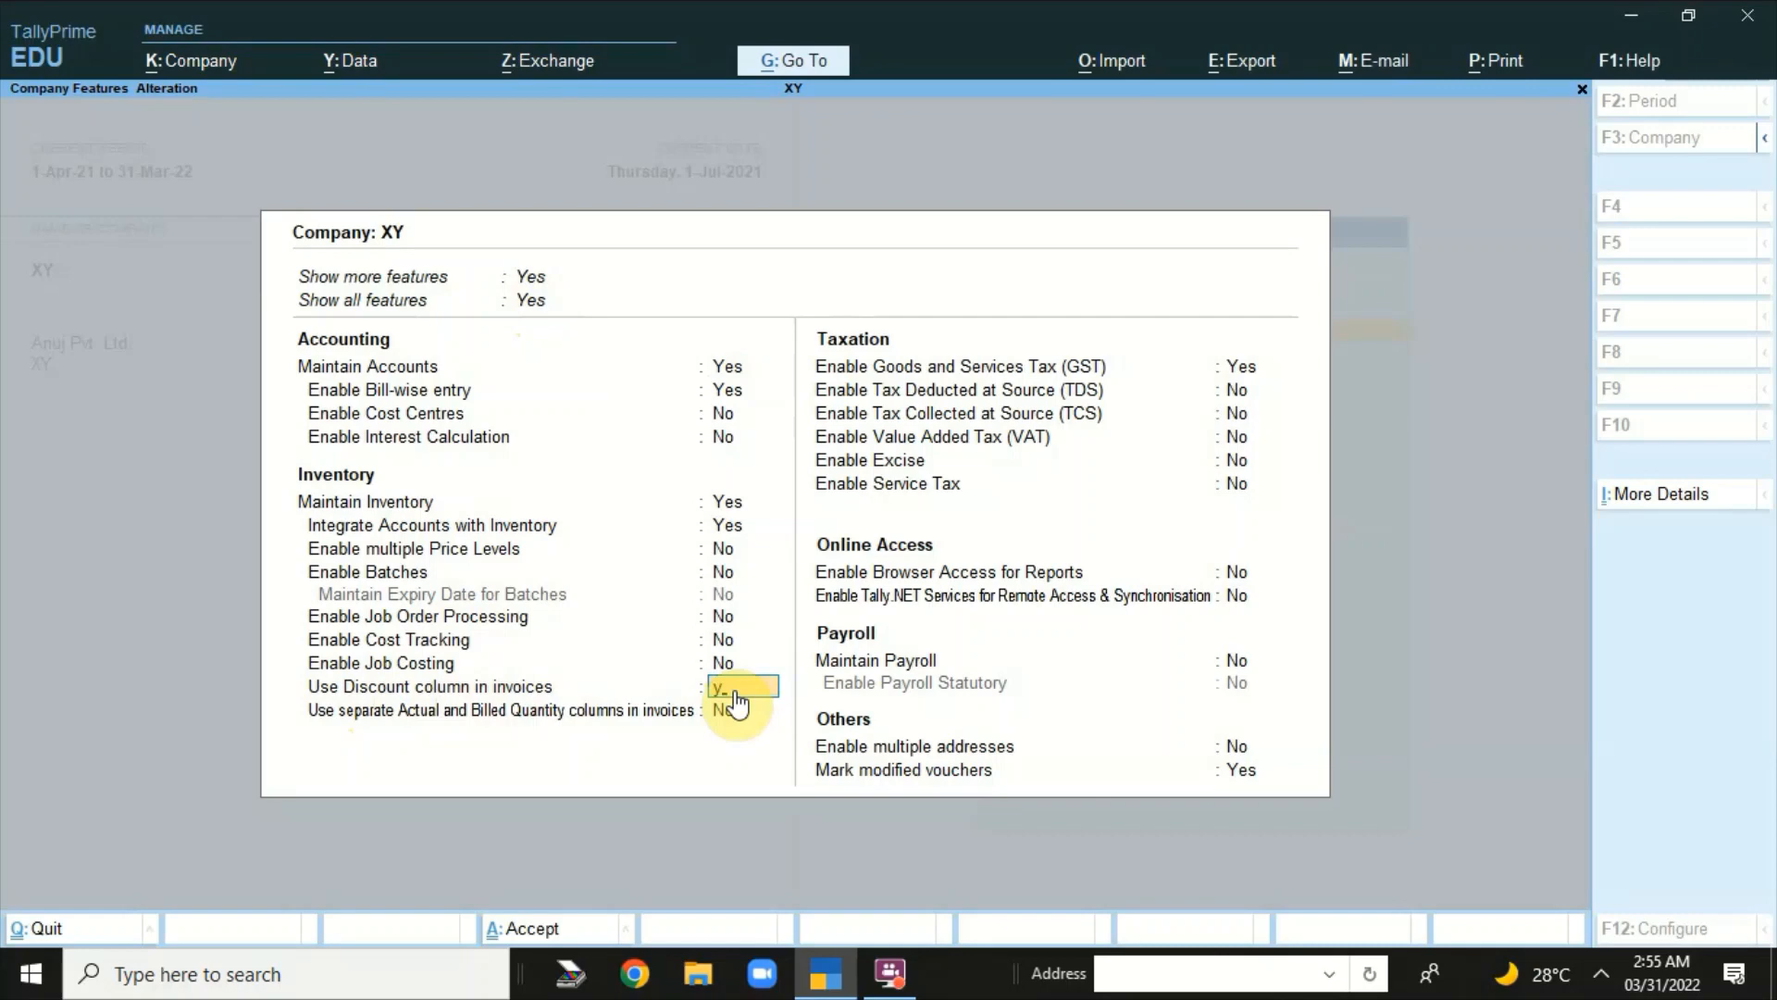
{"action": "key", "text": "Return"}
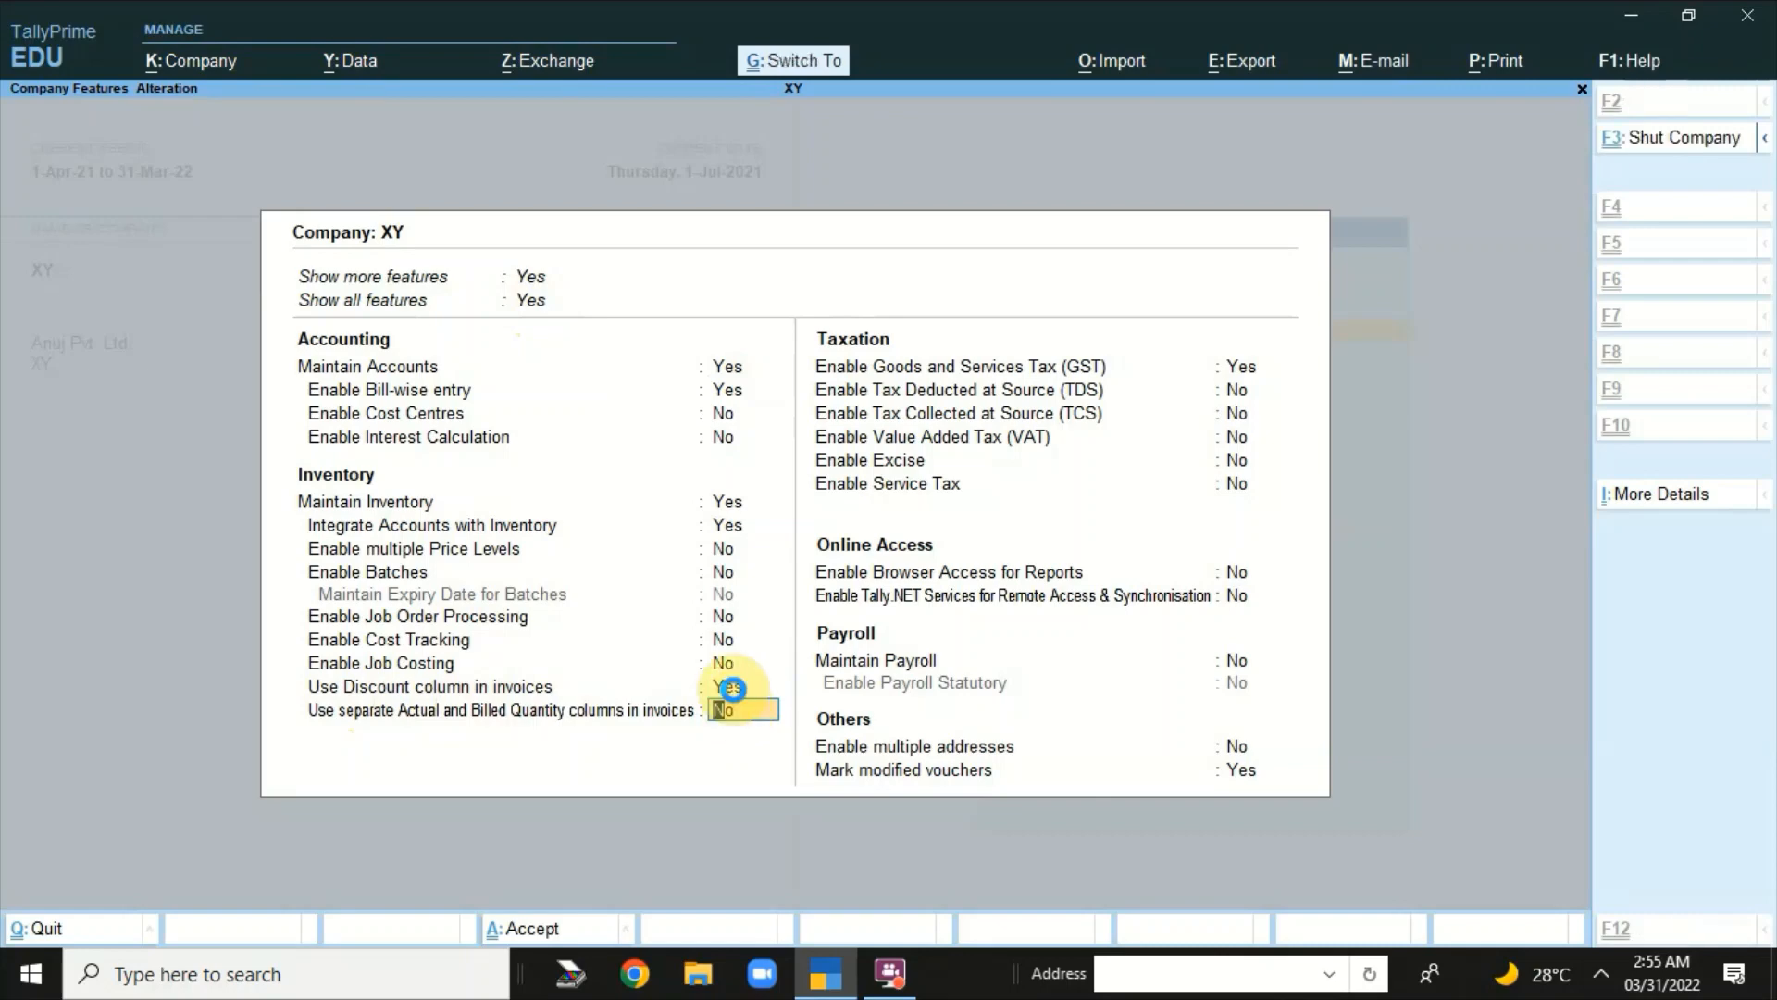
{"action": "key", "text": "ctrl+a"}
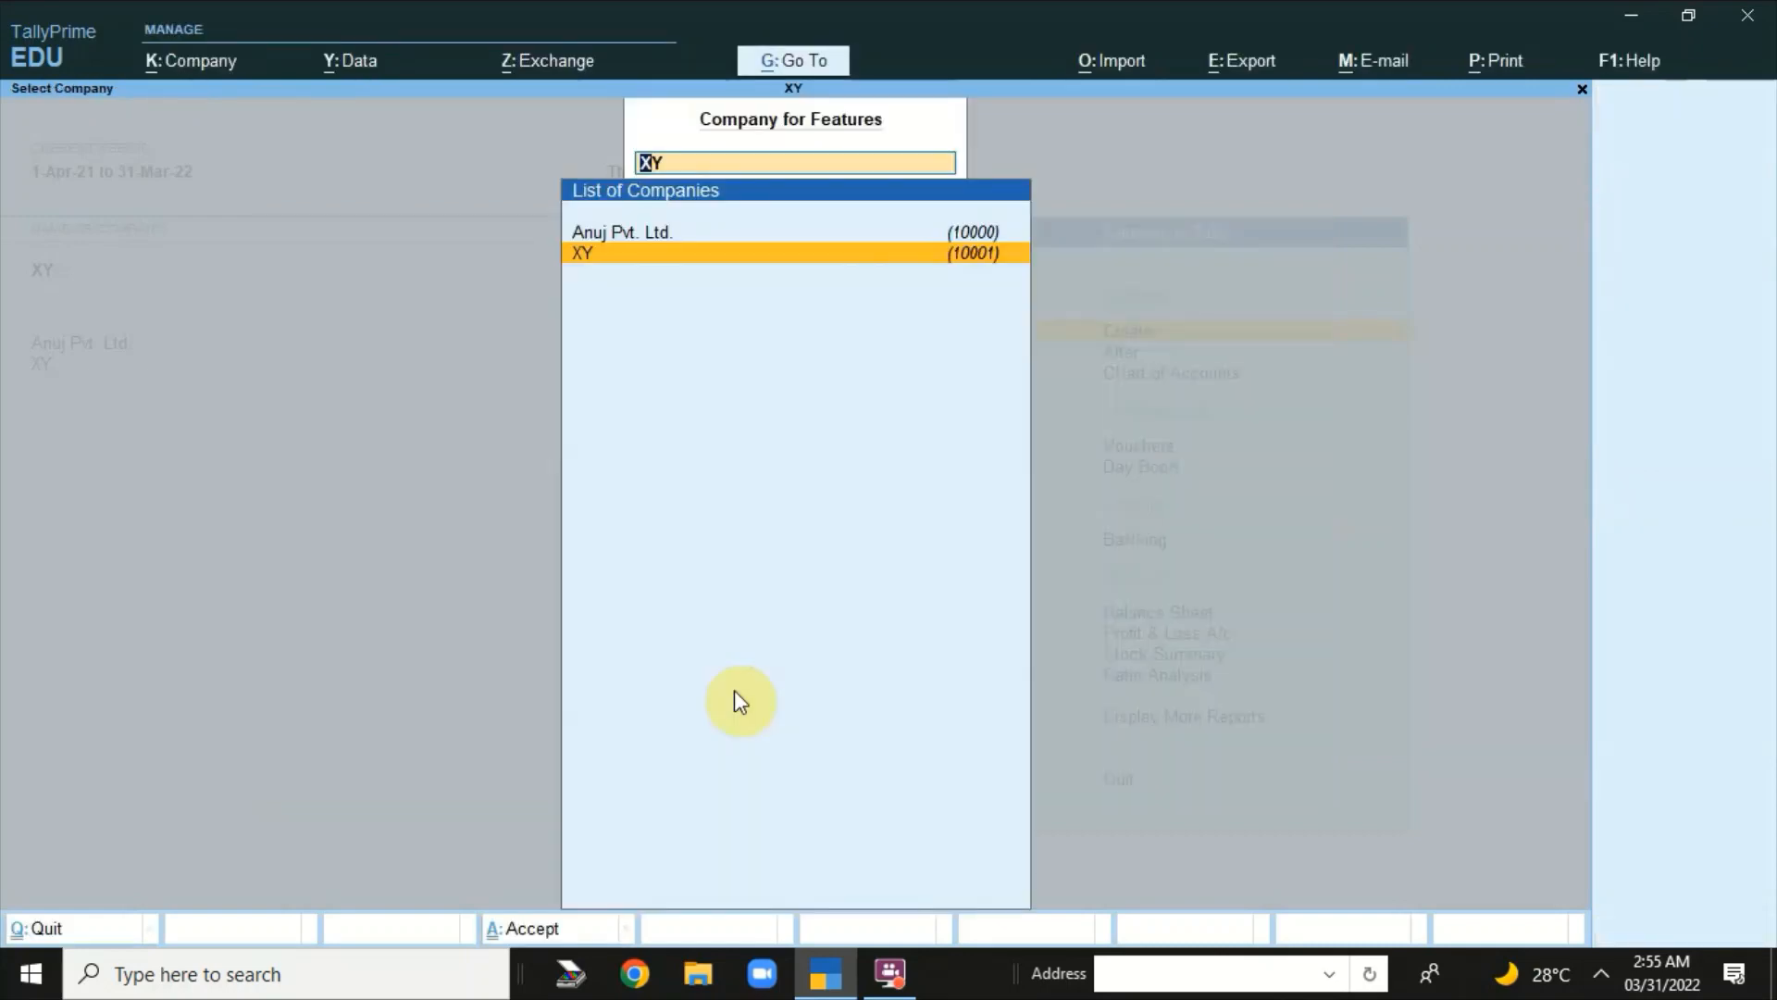
{"action": "key", "text": "Escape"}
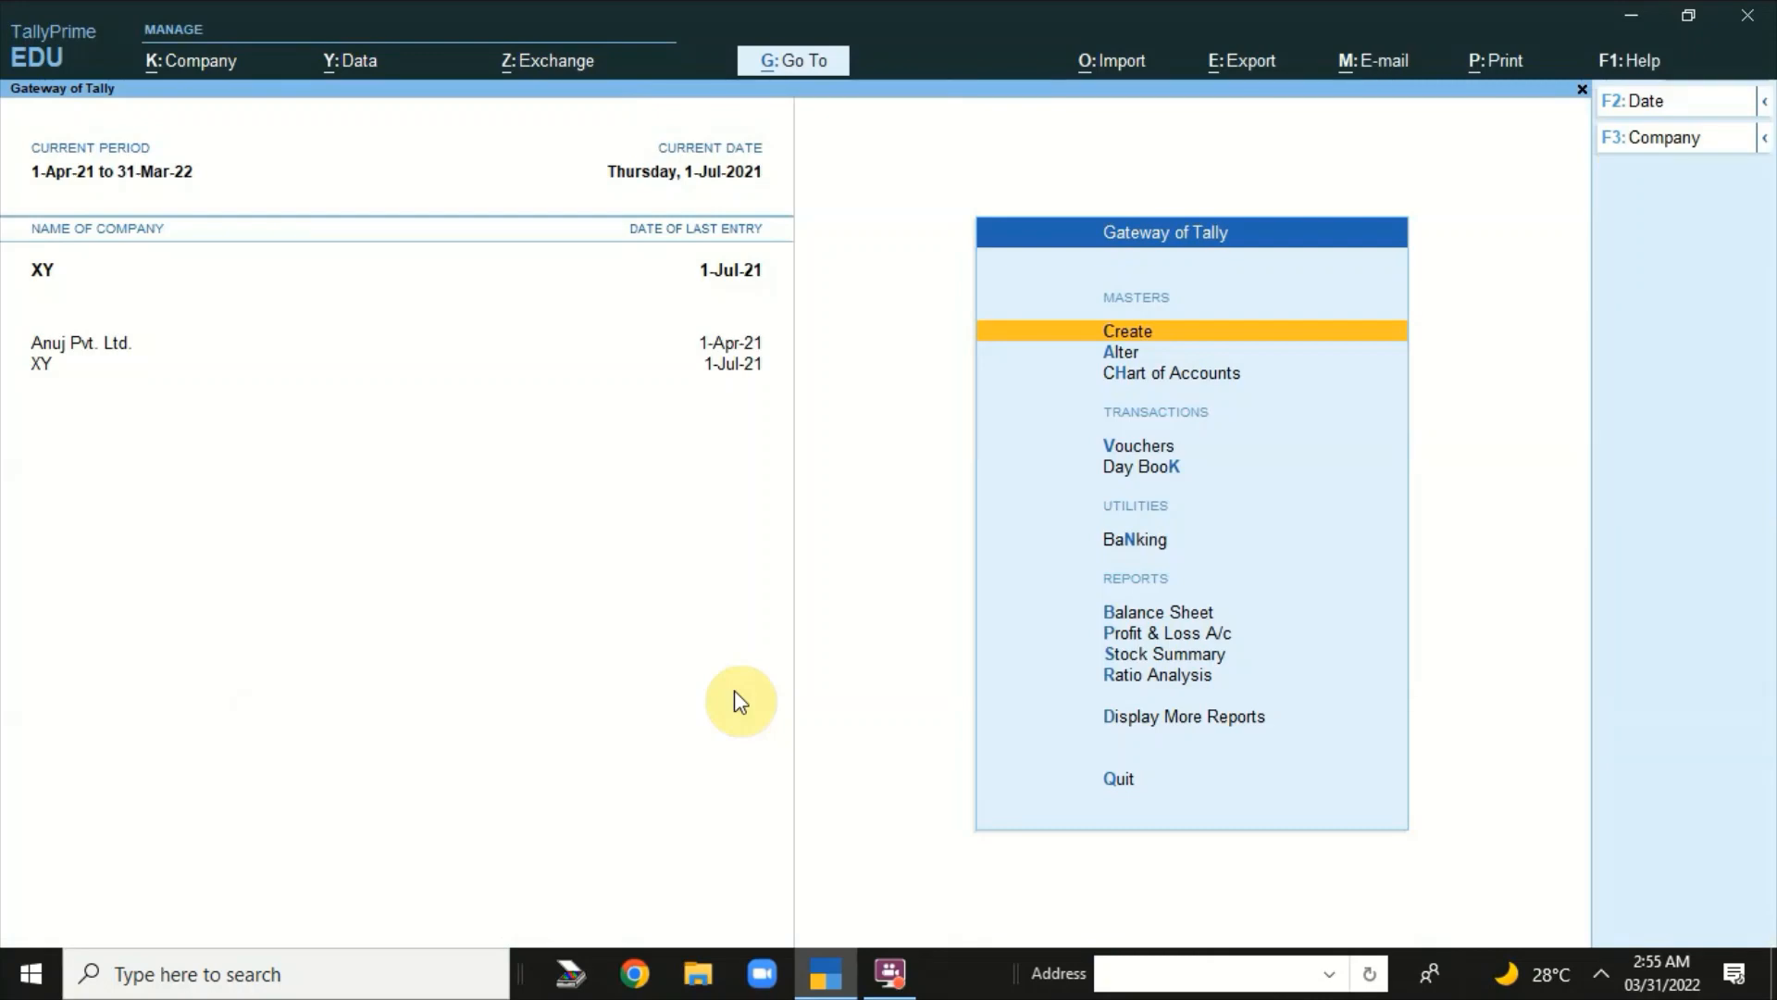
- Start a sales voucher with the individual customer's ledger listed just after Cash as the party account
{"action": "key", "text": "Down"}
{"action": "key", "text": "Down"}
{"action": "key", "text": "Down"}
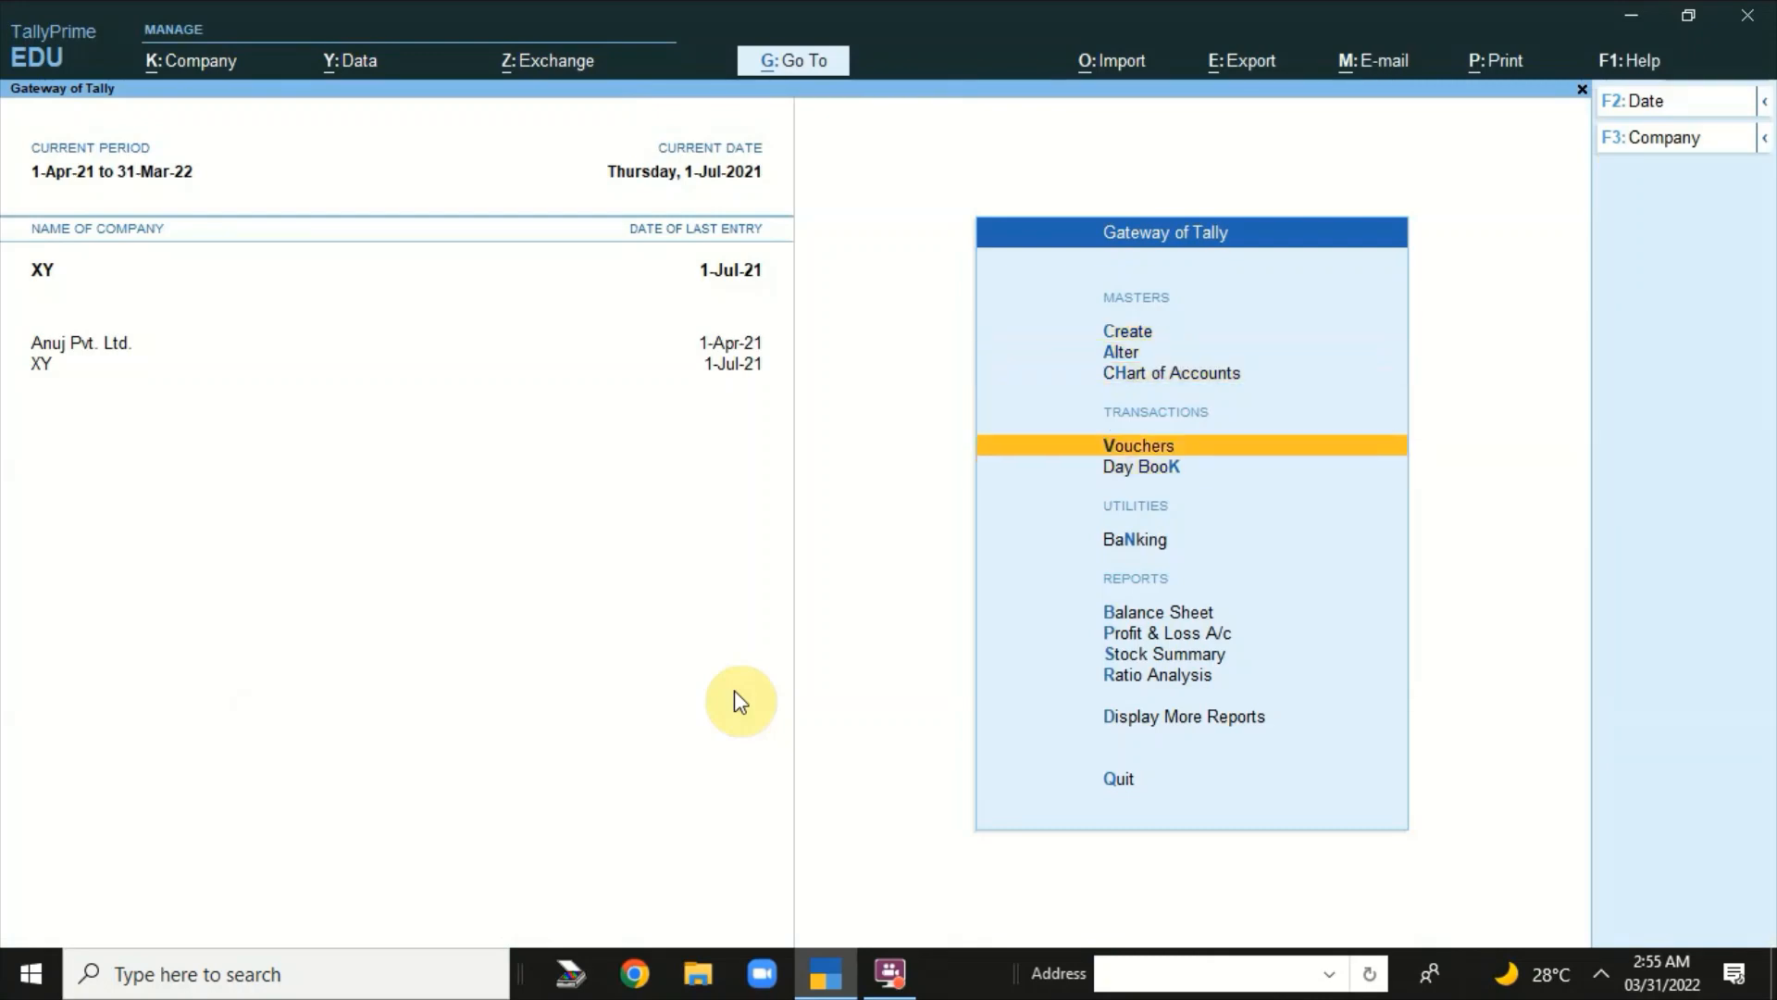
{"action": "key", "text": "Return"}
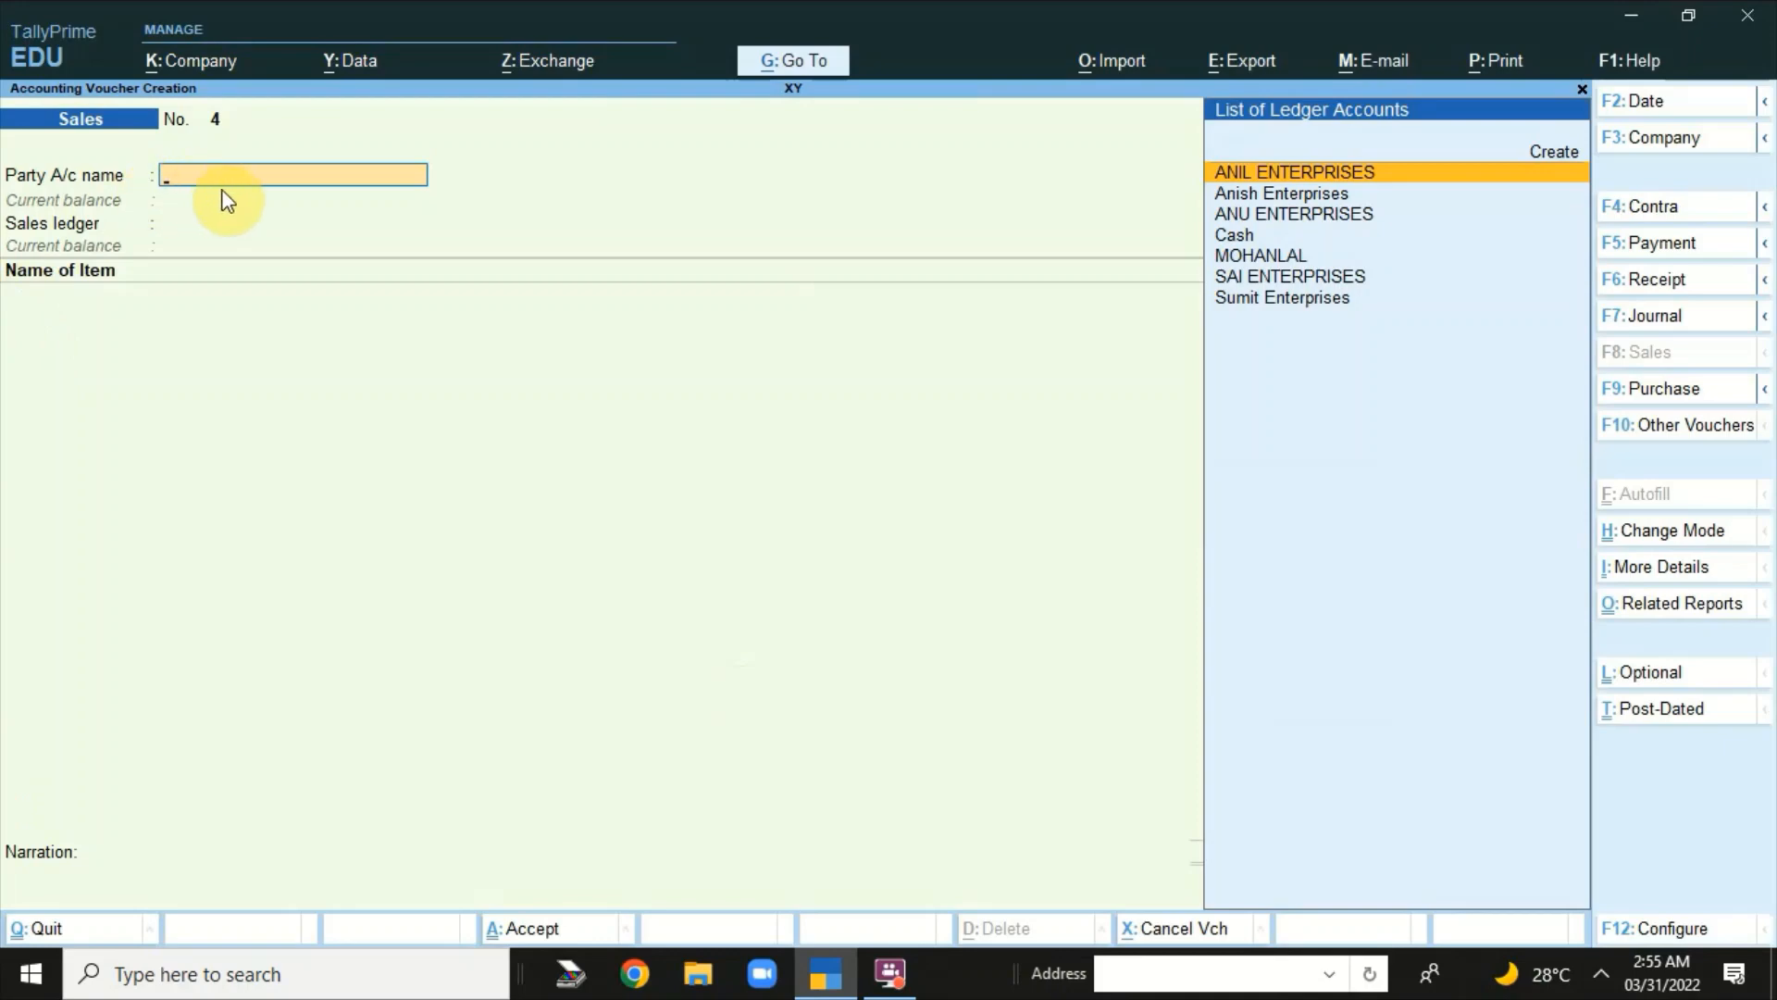
{"action": "key", "text": "Down"}
{"action": "key", "text": "Down"}
{"action": "key", "text": "Down"}
{"action": "key", "text": "Down"}
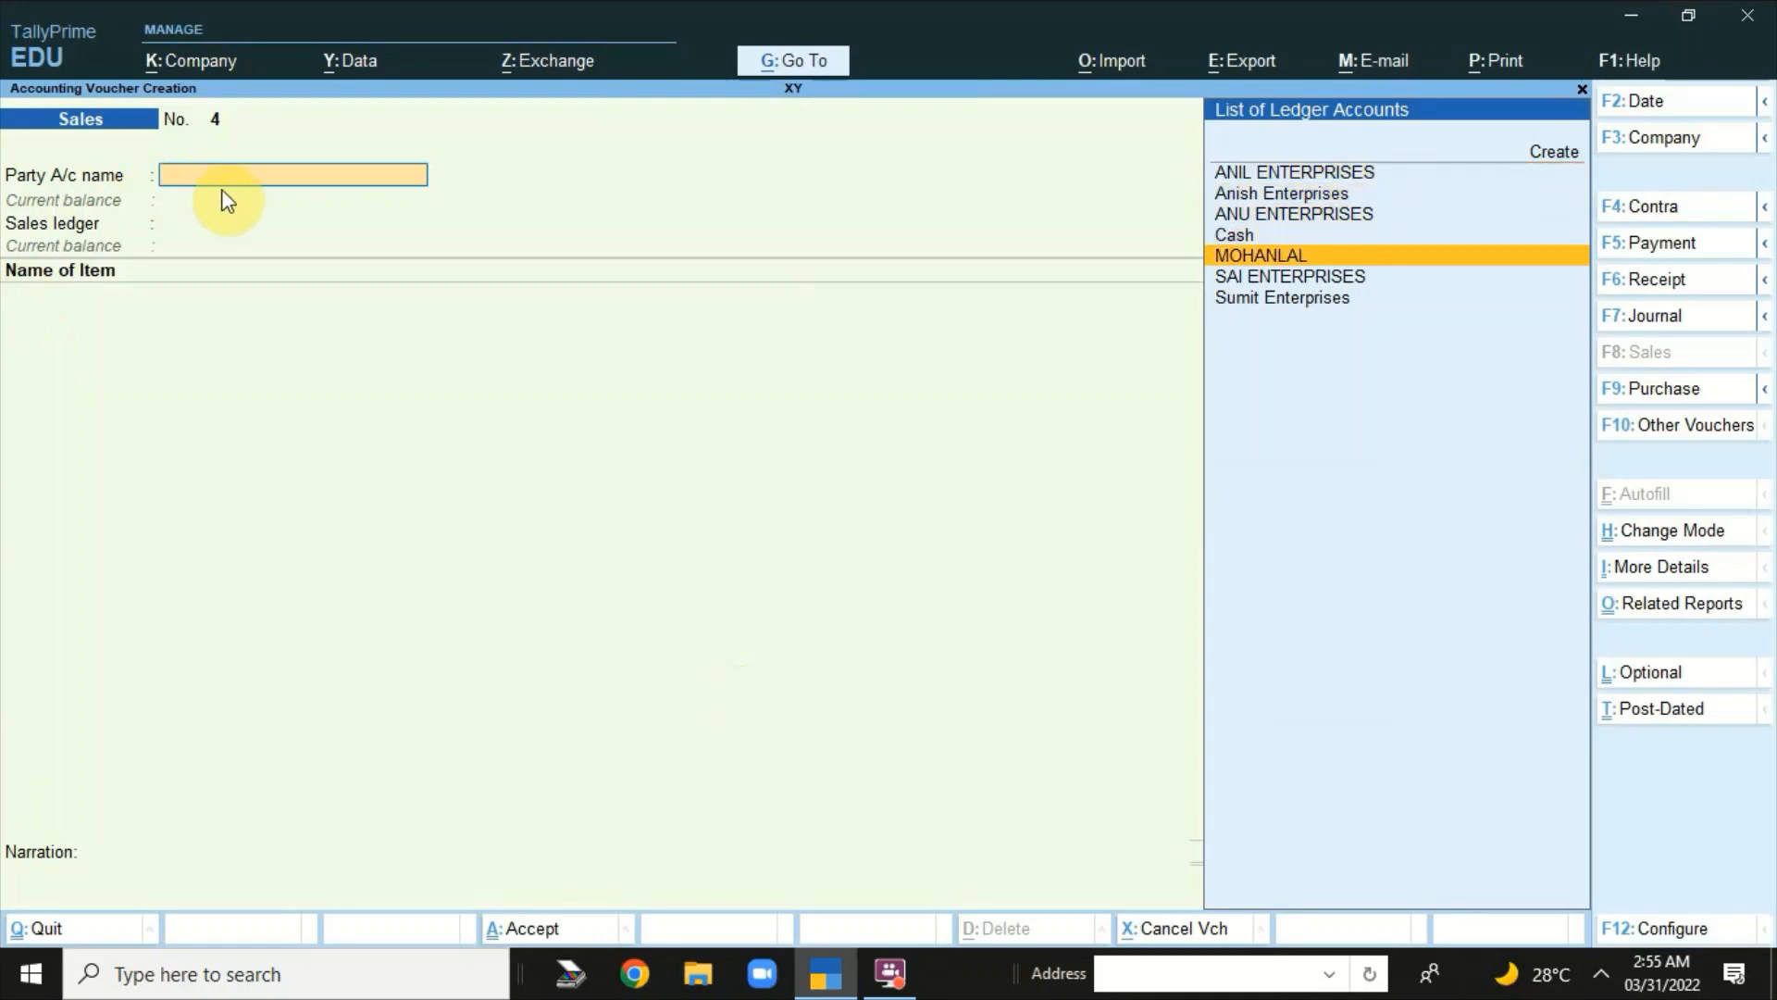
{"action": "key", "text": "Return"}
- Leave the voucher's dispatch details blank and accept the party details as given
{"action": "key", "text": "Return"}
{"action": "key", "text": "Return"}
{"action": "key", "text": "Return"}
{"action": "key", "text": "Return"}
{"action": "key", "text": "Return"}
{"action": "key", "text": "Return"}
{"action": "key", "text": "Return"}
{"action": "key", "text": "Return"}
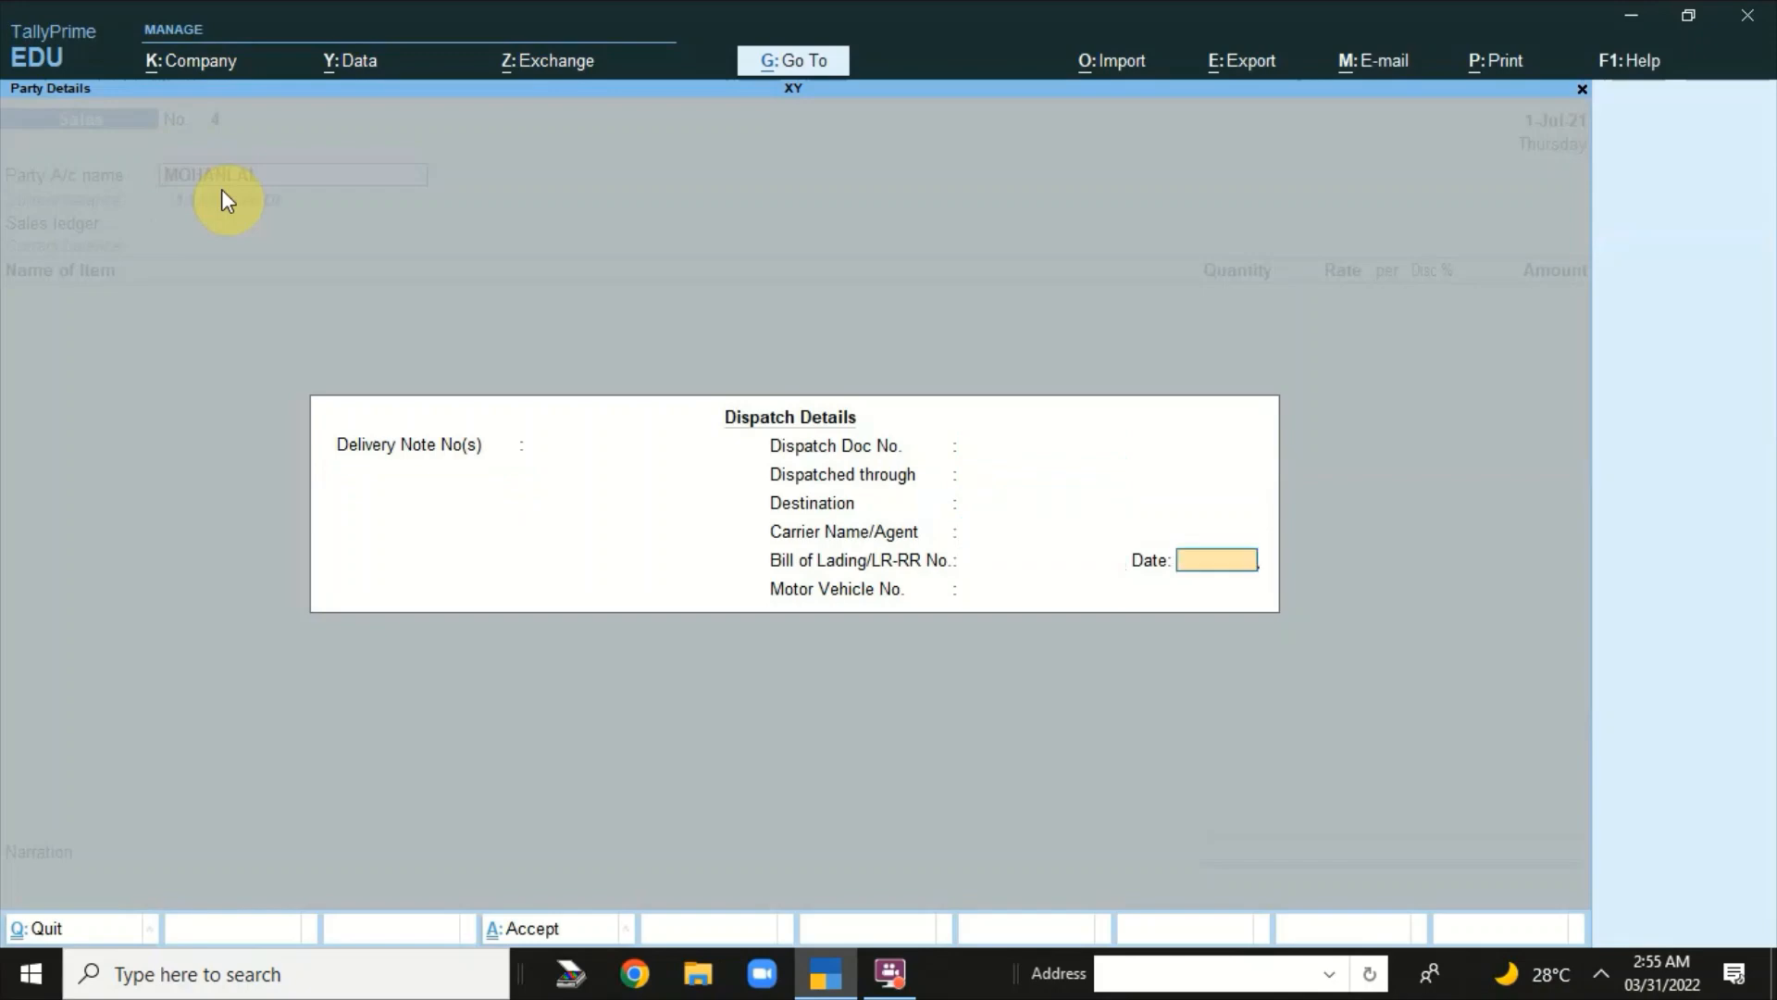
{"action": "key", "text": "Return"}
{"action": "key", "text": "Return"}
{"action": "key", "text": "Return"}
{"action": "key", "text": "Return"}
{"action": "key", "text": "Return"}
{"action": "key", "text": "Return"}
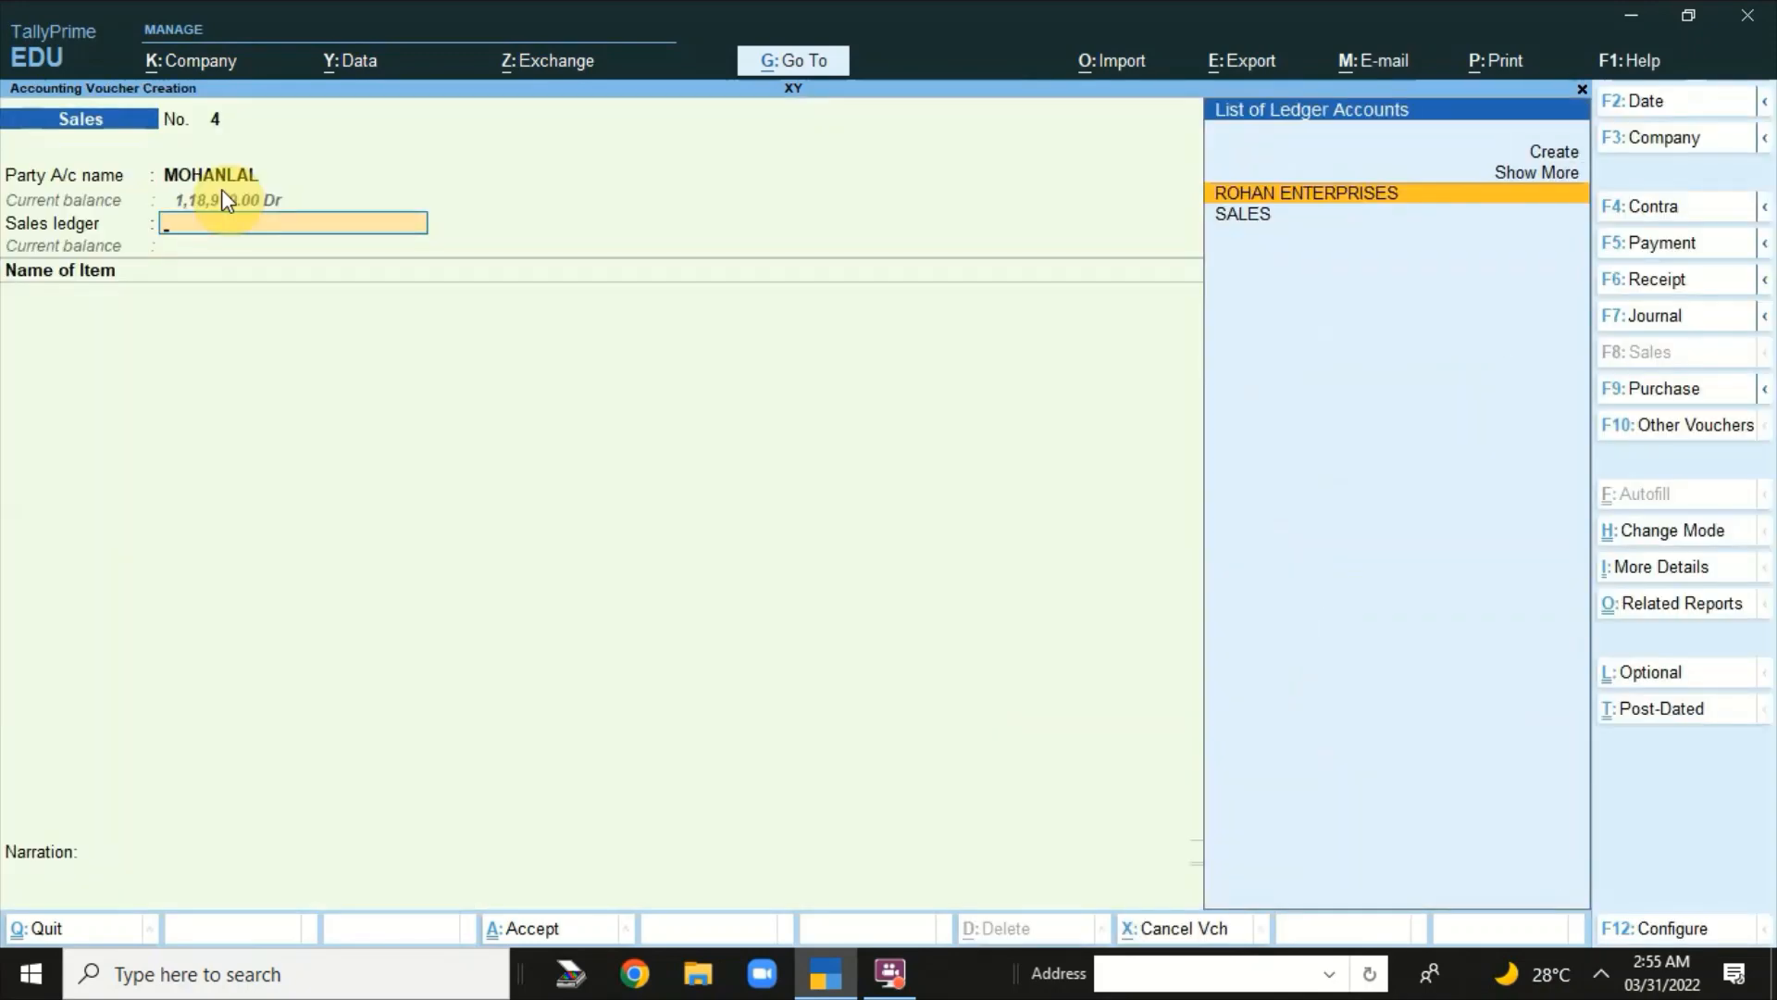
- Set SALES as the sales ledger of the voucher
{"action": "key", "text": "Down"}
{"action": "key", "text": "Return"}
{"action": "key", "text": "Return"}
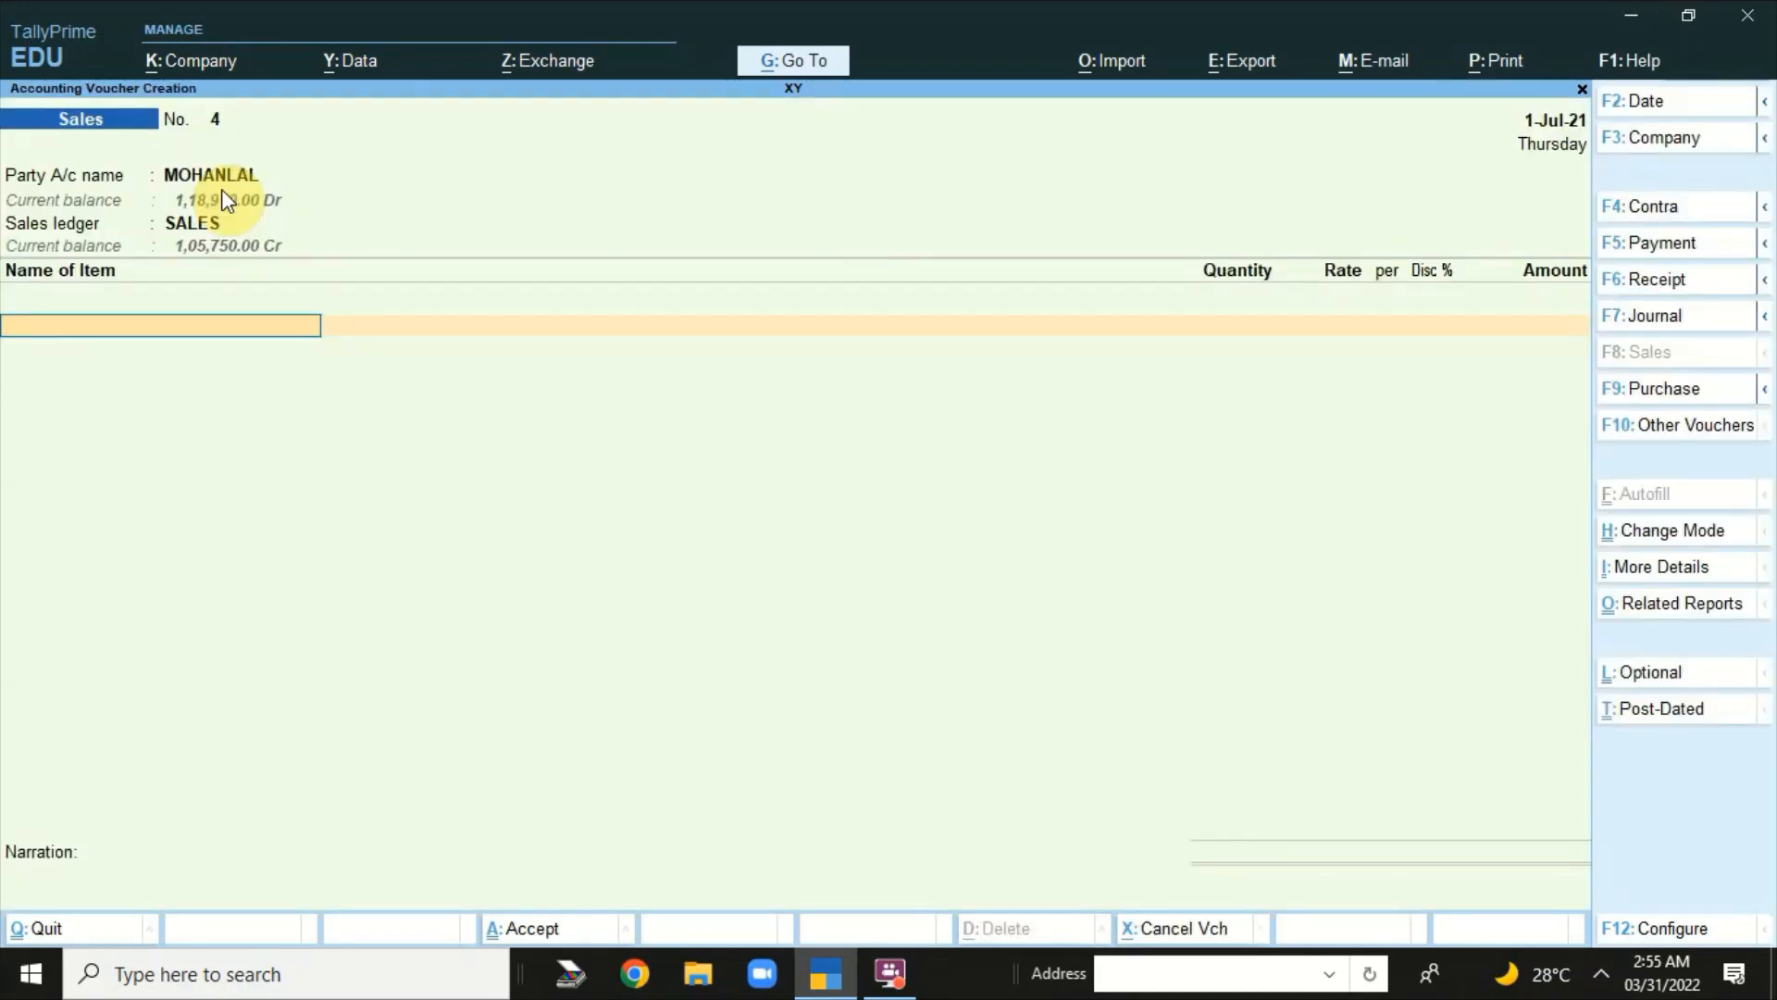
- Add Exercise Books to the sales voucher with quantity 100 nos, rate 150 and a 2% discount
{"action": "type", "text": "Exer"}
{"action": "key", "text": "Return"}
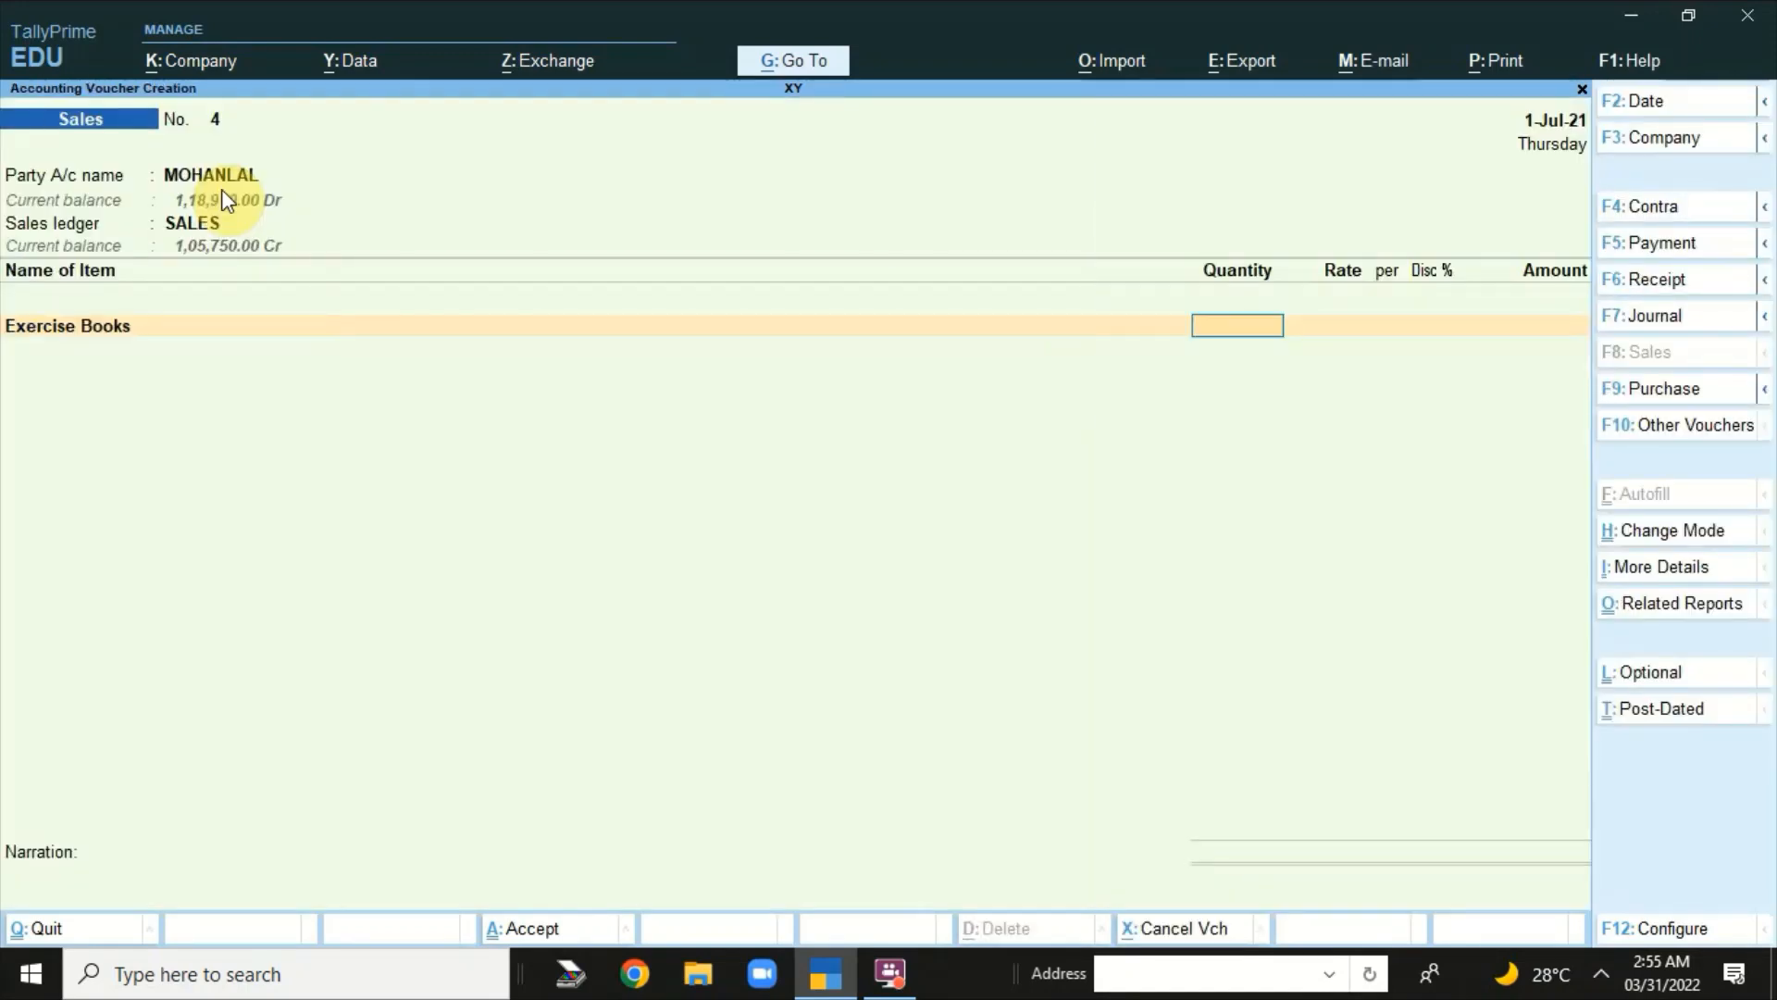
{"action": "type", "text": "100"}
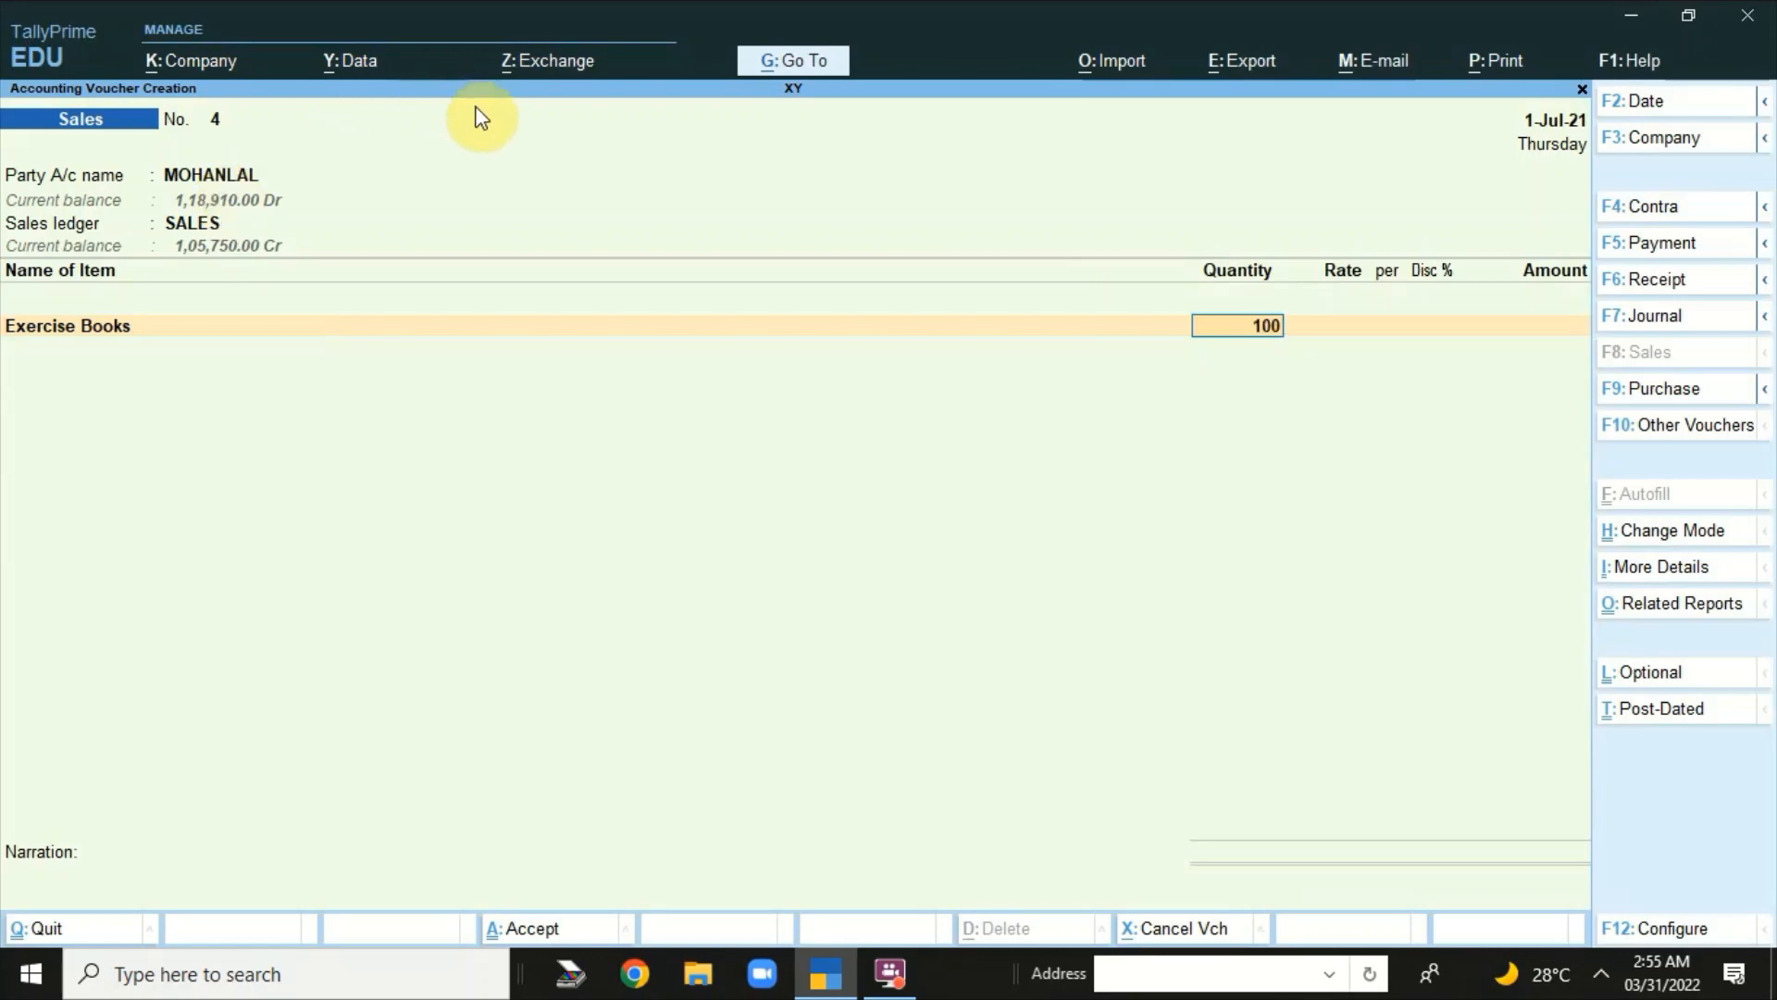
{"action": "key", "text": "Return"}
{"action": "type", "text": "150"}
{"action": "key", "text": "Return"}
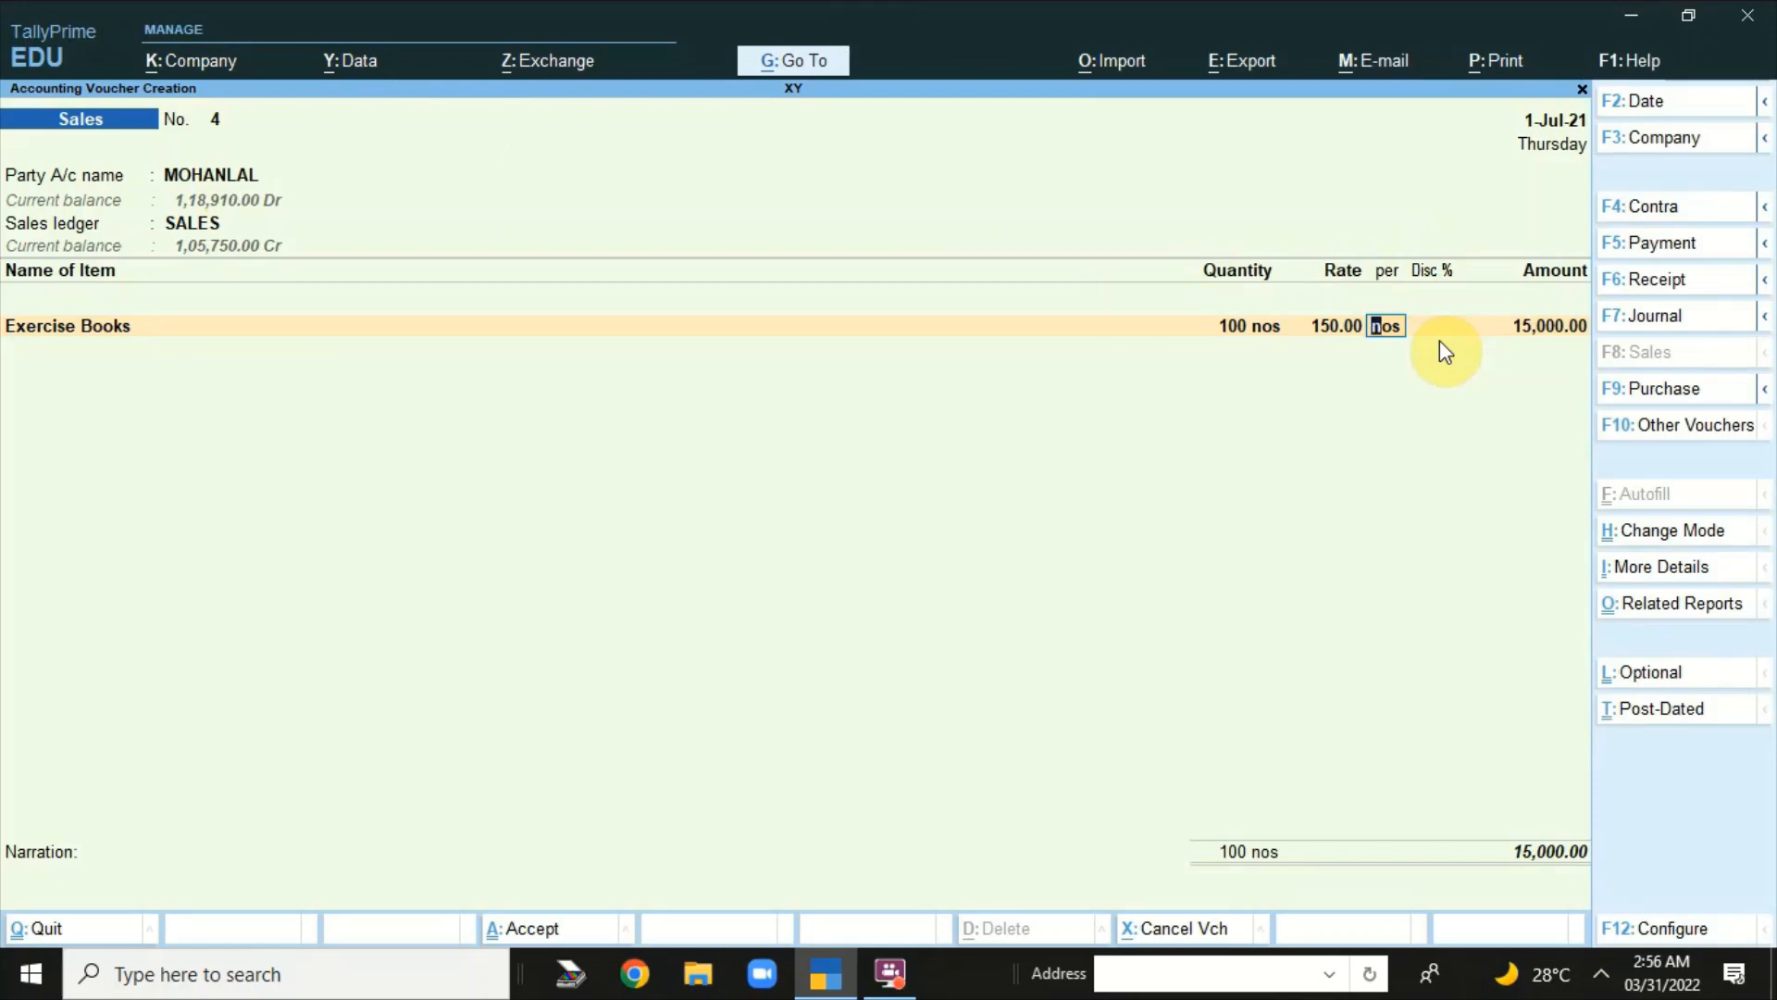
{"action": "key", "text": "Return"}
{"action": "type", "text": "2"}
{"action": "key", "text": "Return"}
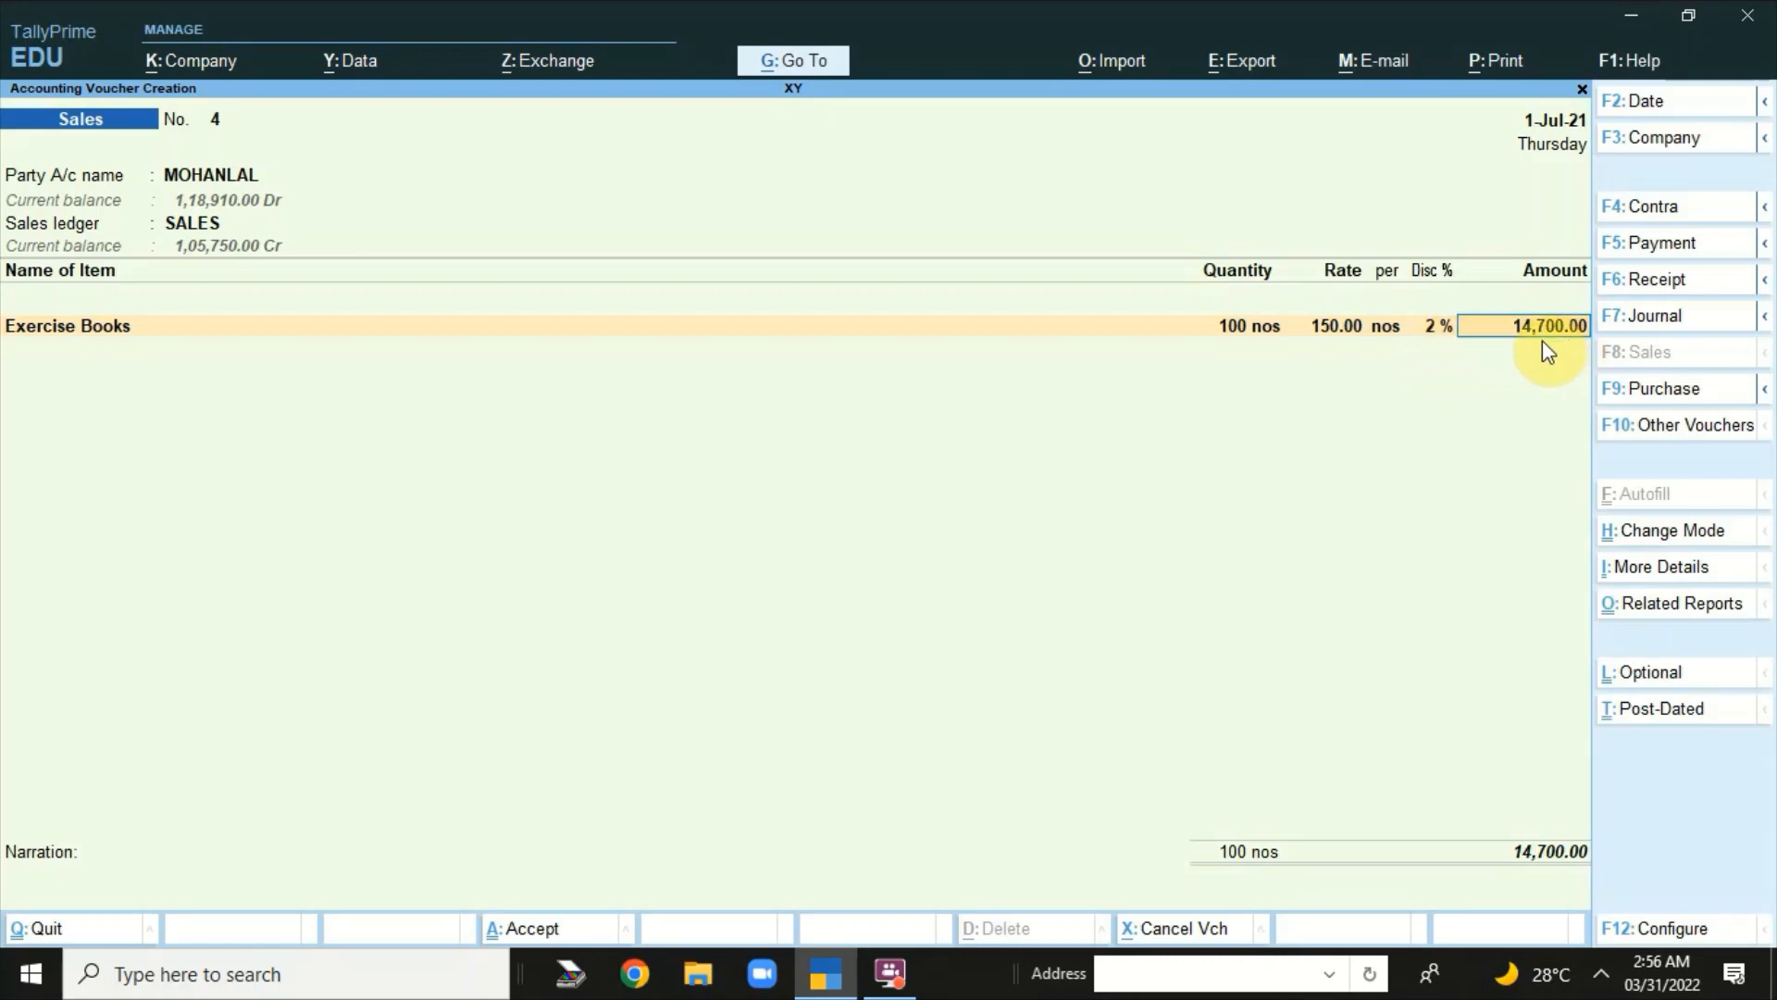
{"action": "key", "text": "Return"}
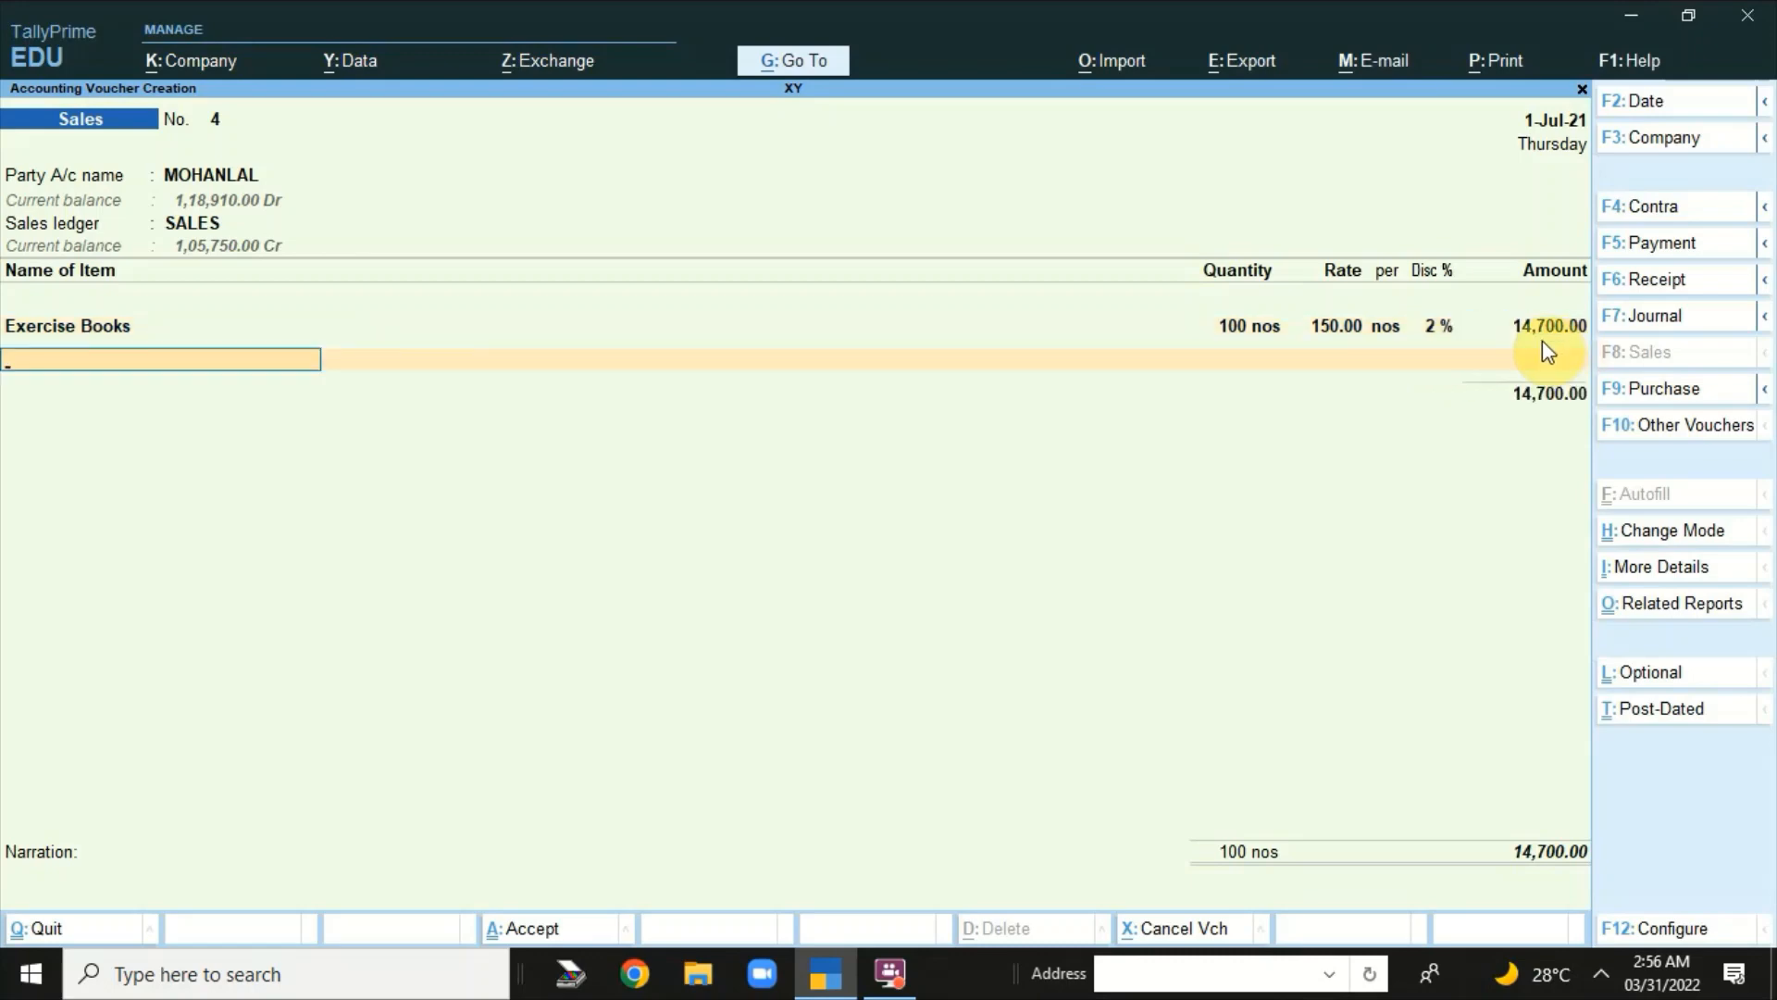
- Add Graph Books to the sales voucher with quantity 100 nos, rate 140 and a 3% discount
{"action": "type", "text": "Grap"}
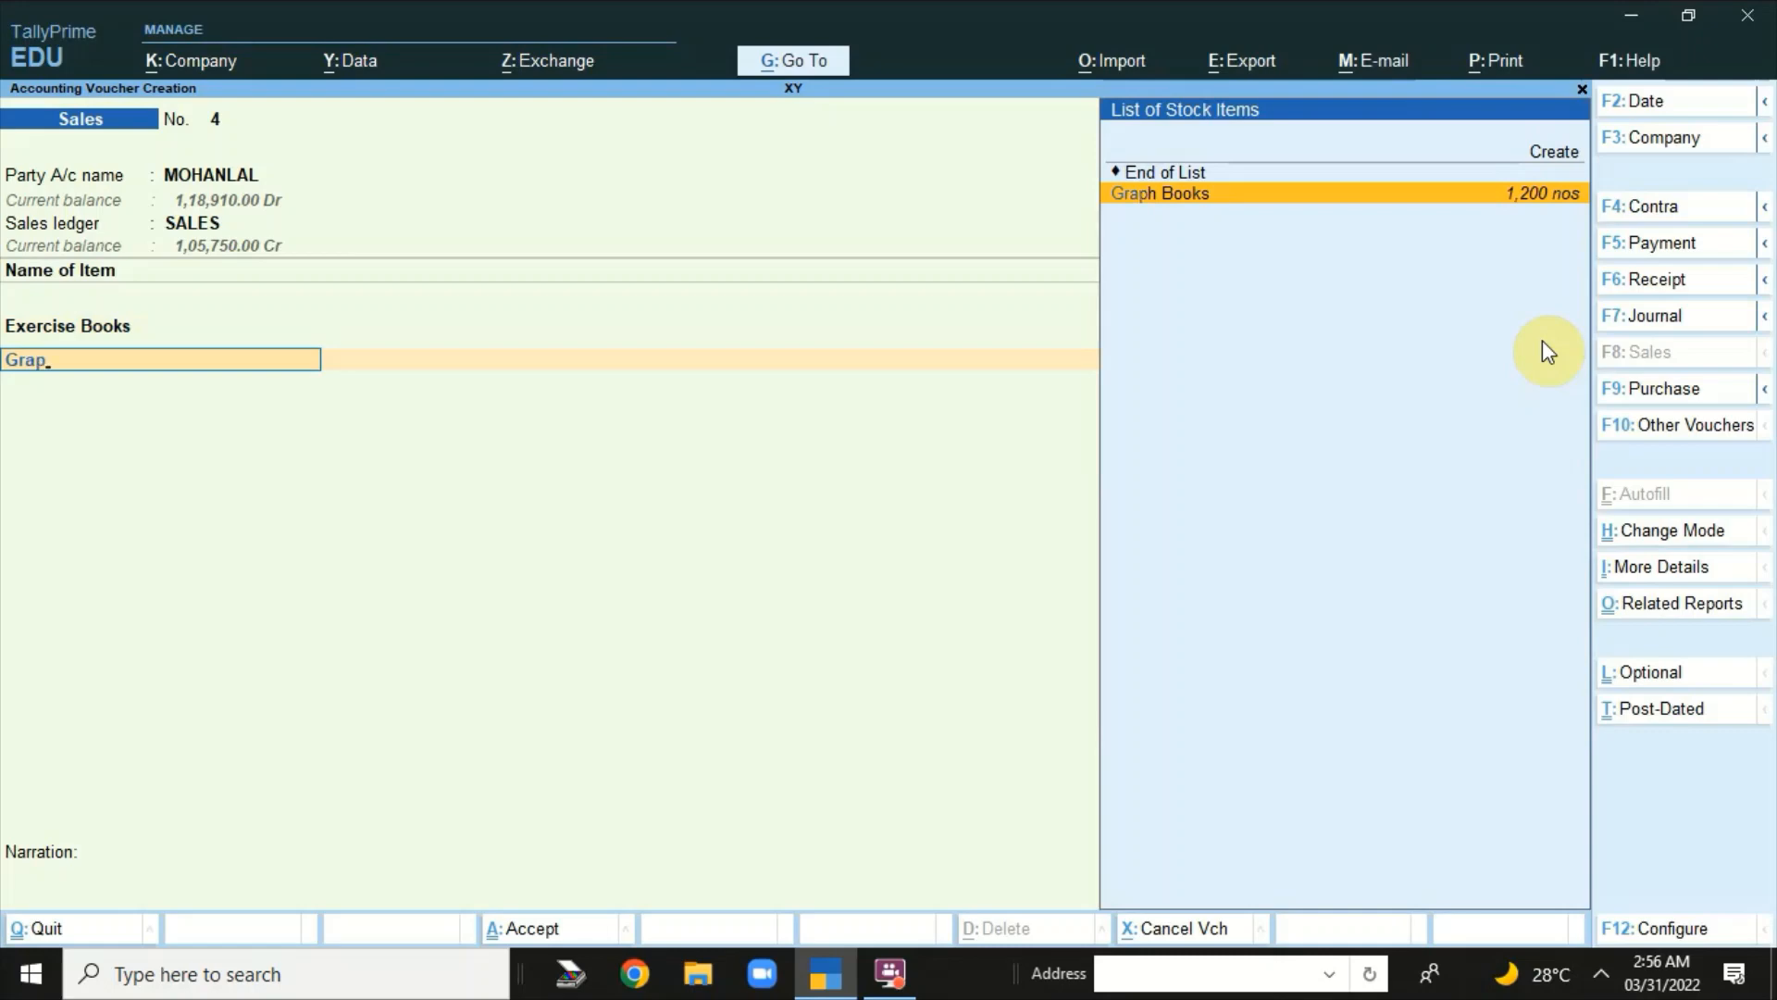
{"action": "key", "text": "Return"}
{"action": "type", "text": "100"}
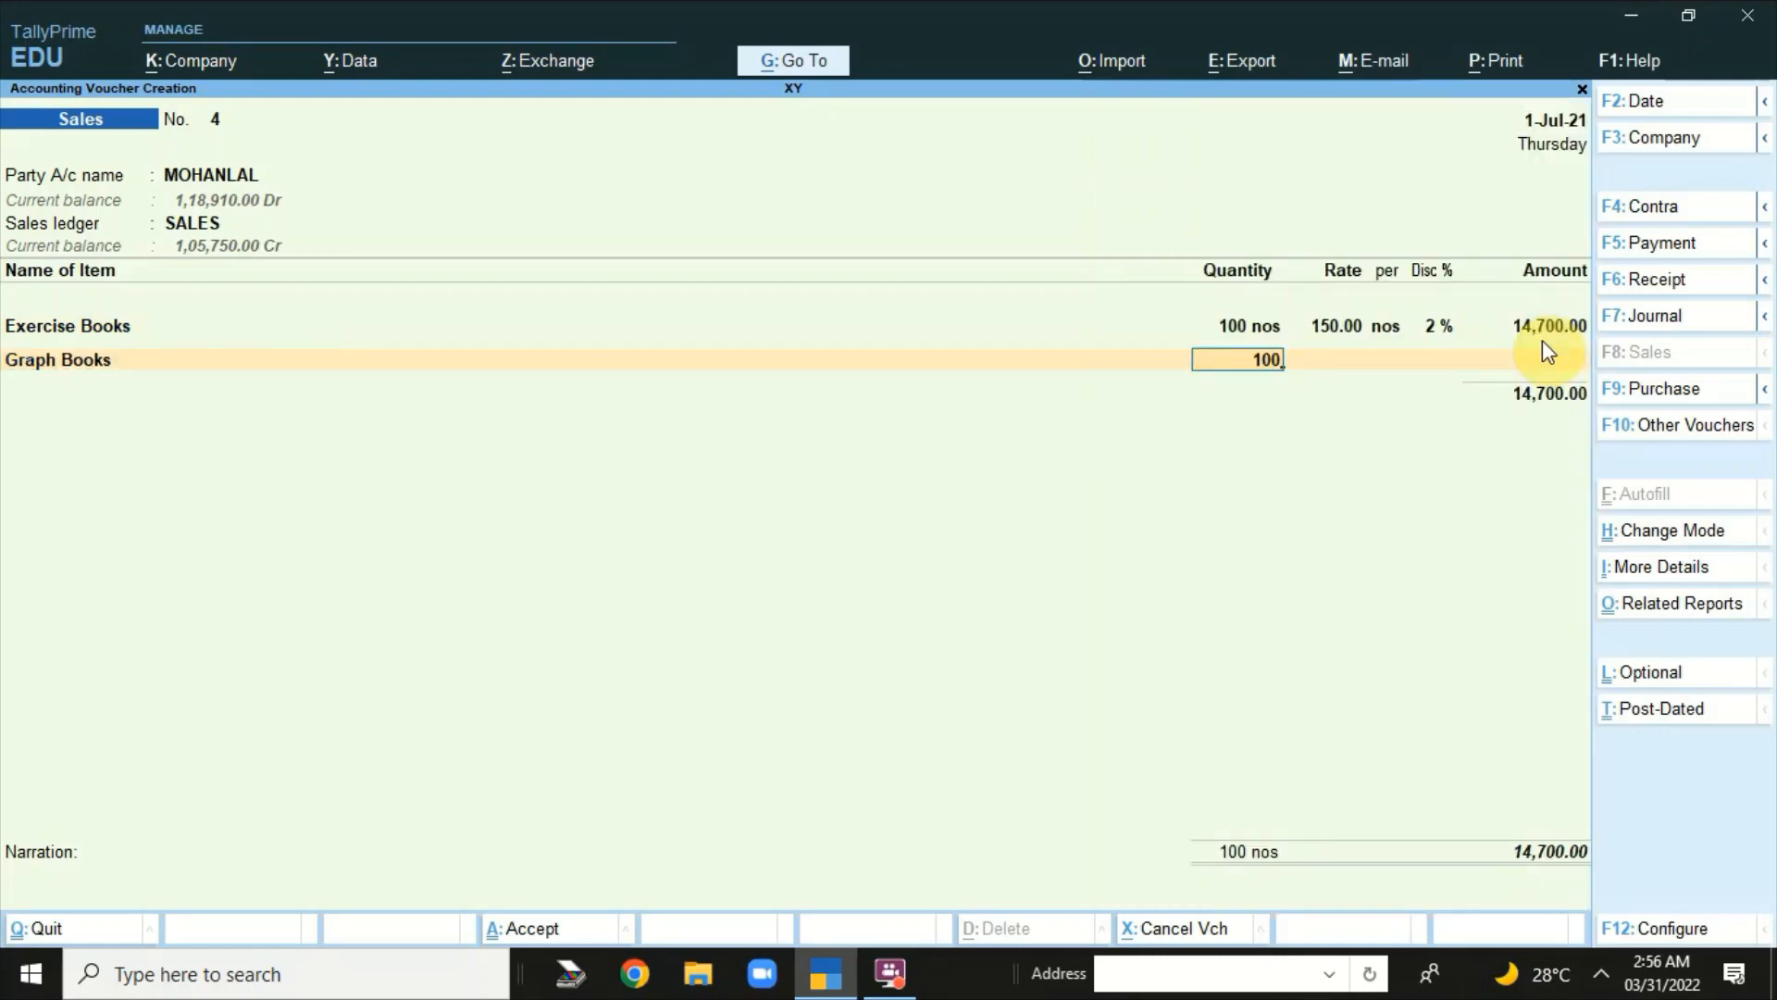
{"action": "key", "text": "Return"}
{"action": "type", "text": "140"}
{"action": "key", "text": "Return"}
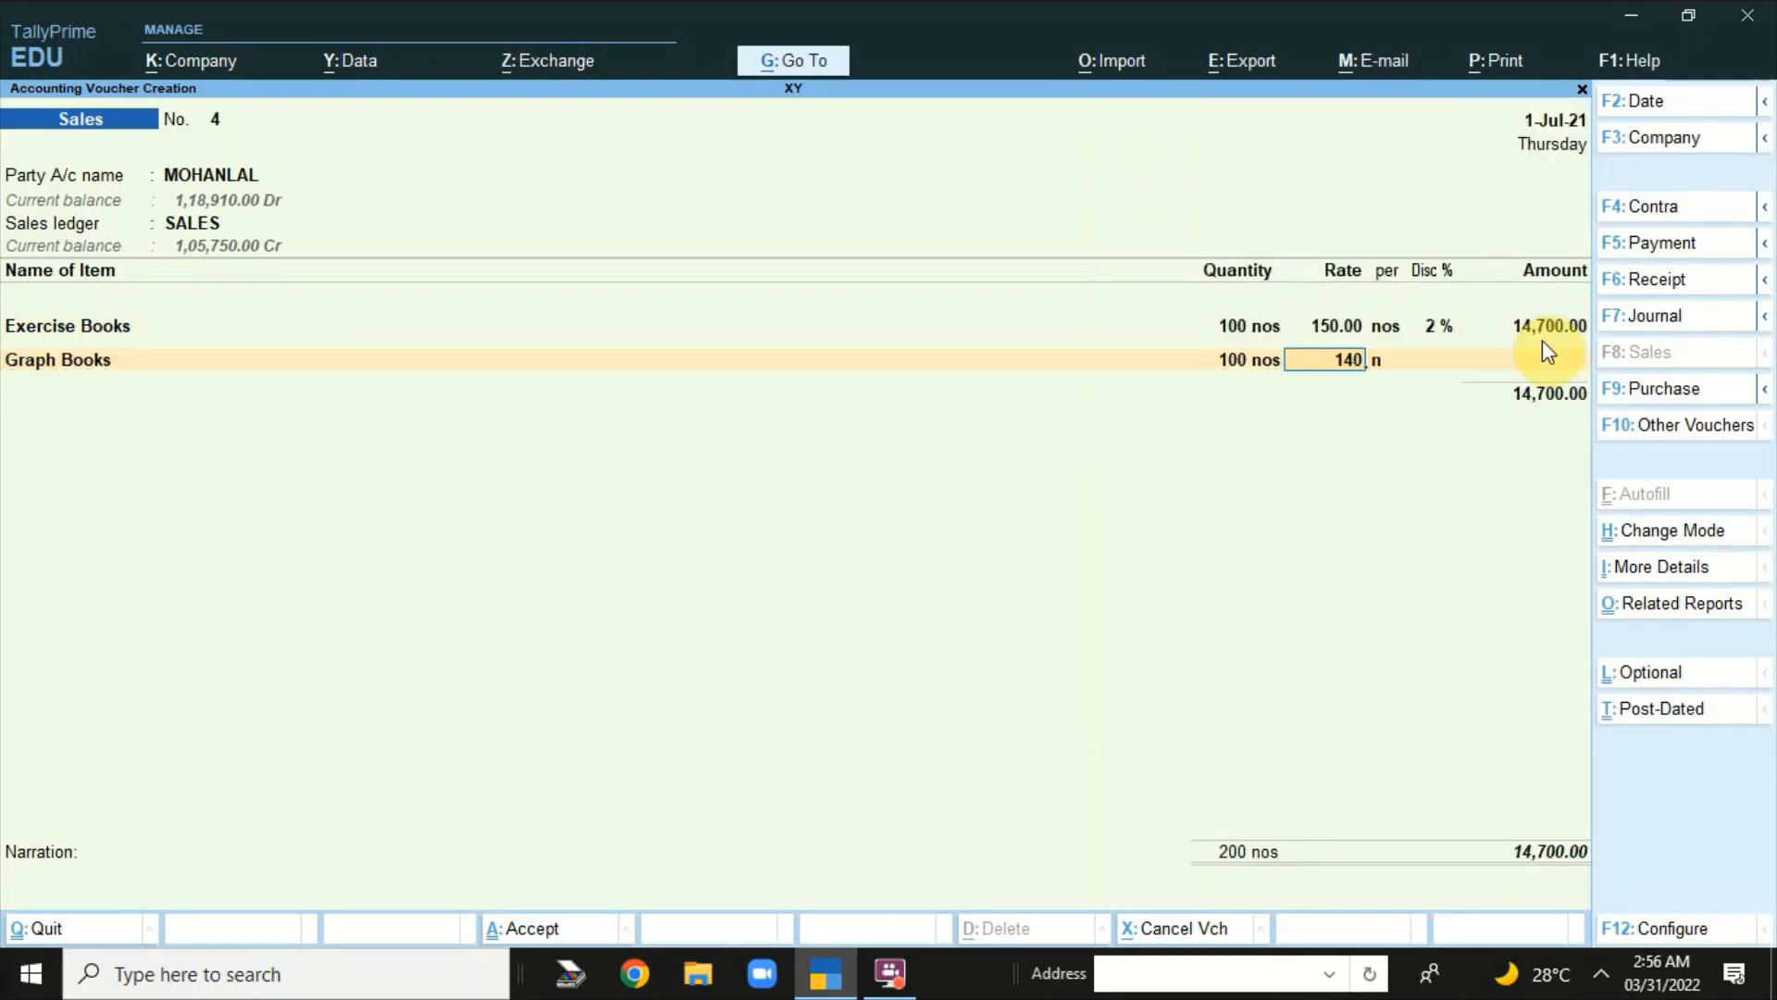
{"action": "key", "text": "Return"}
{"action": "type", "text": "3"}
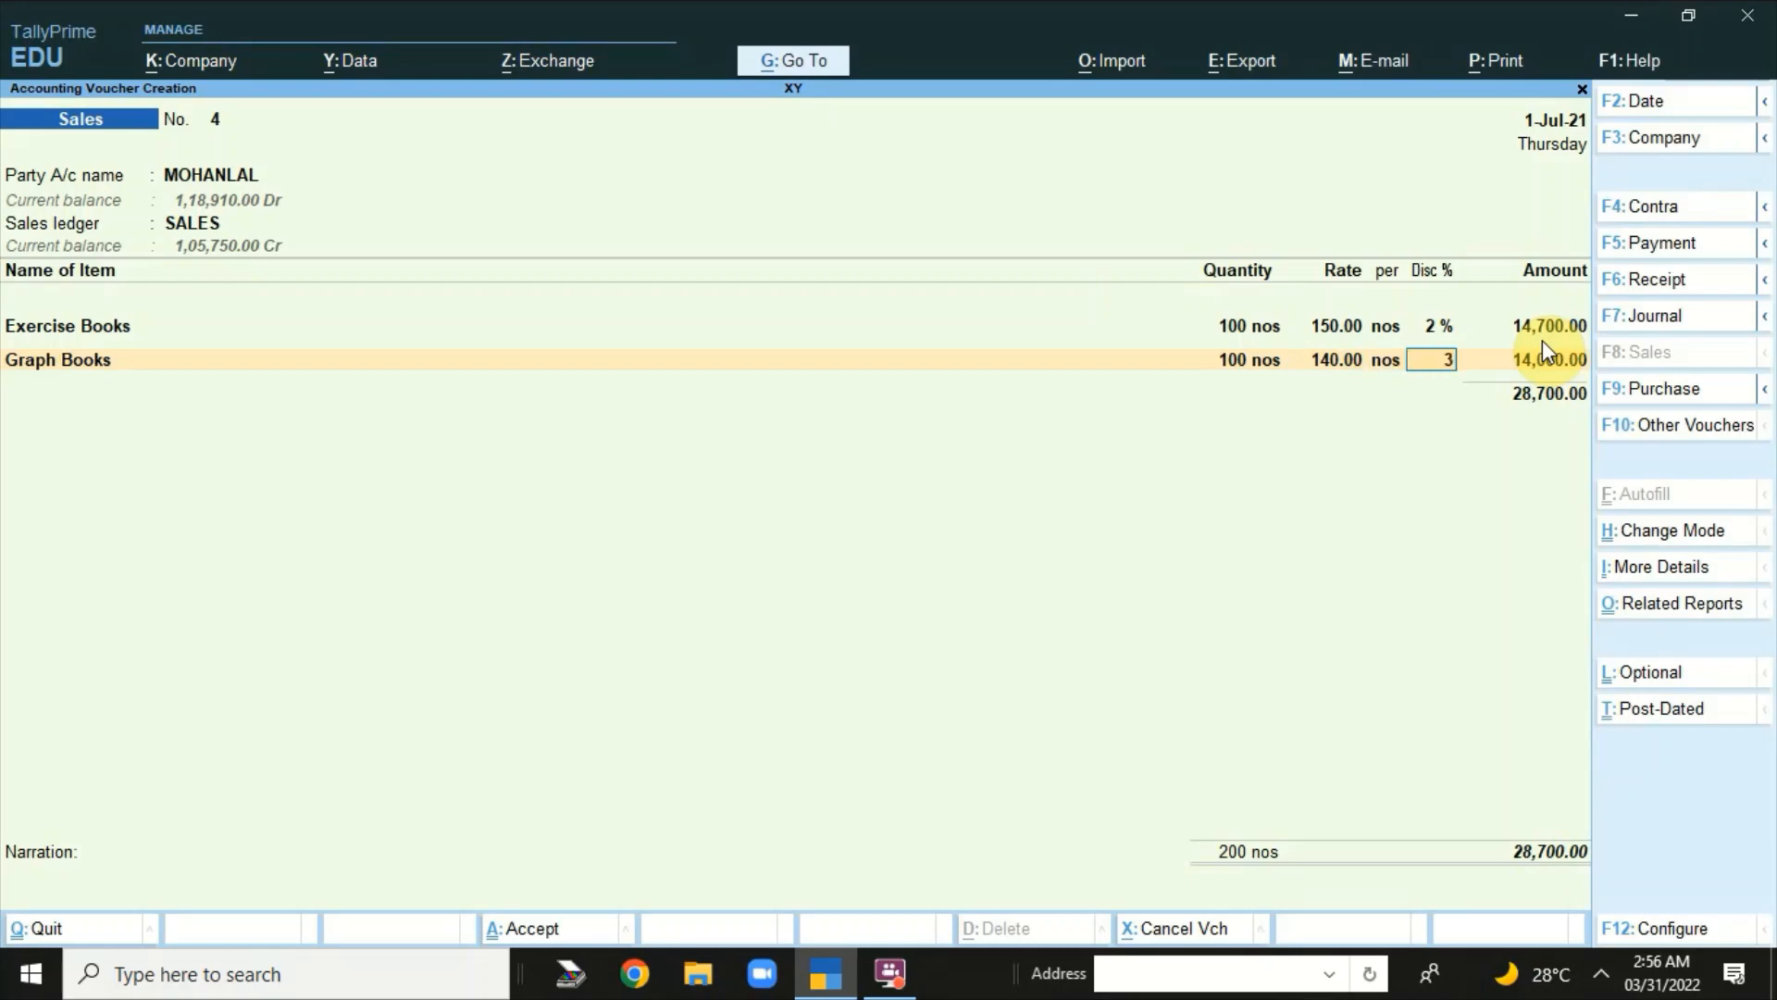
{"action": "key", "text": "Return"}
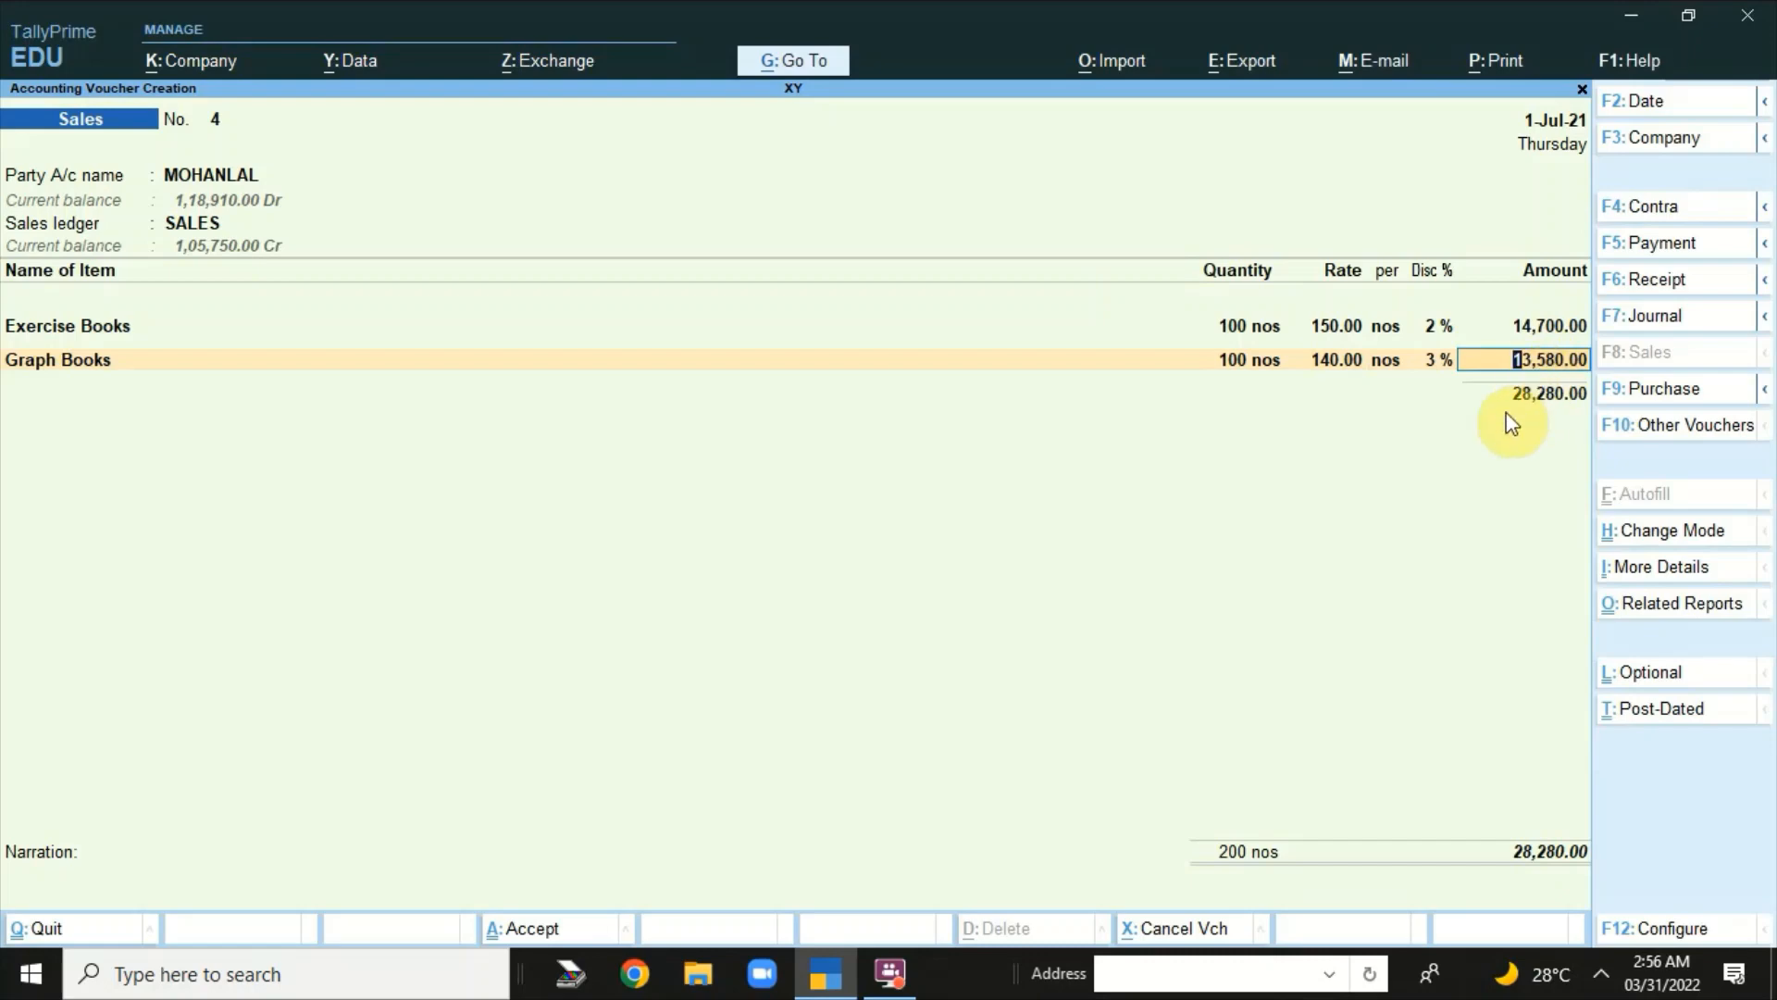
{"action": "key", "text": "Return"}
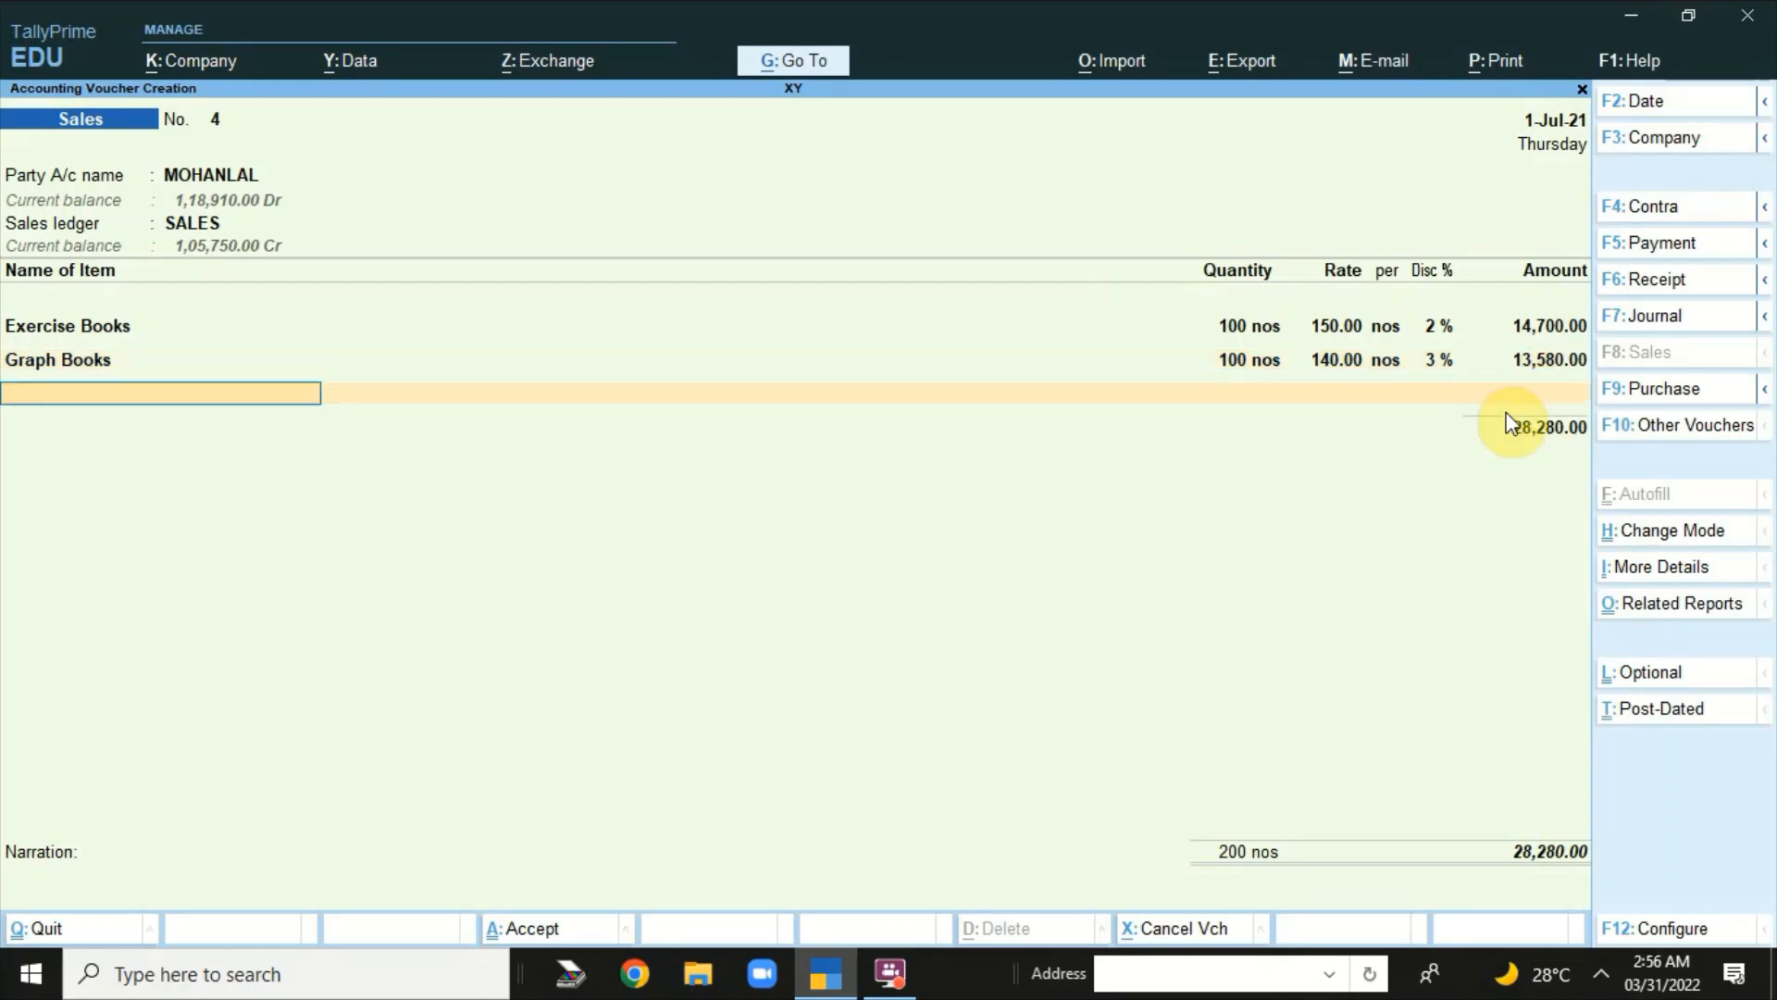
- End the item list and add the CGST and SGST tax ledgers with their automatically calculated amounts
{"action": "key", "text": "Return"}
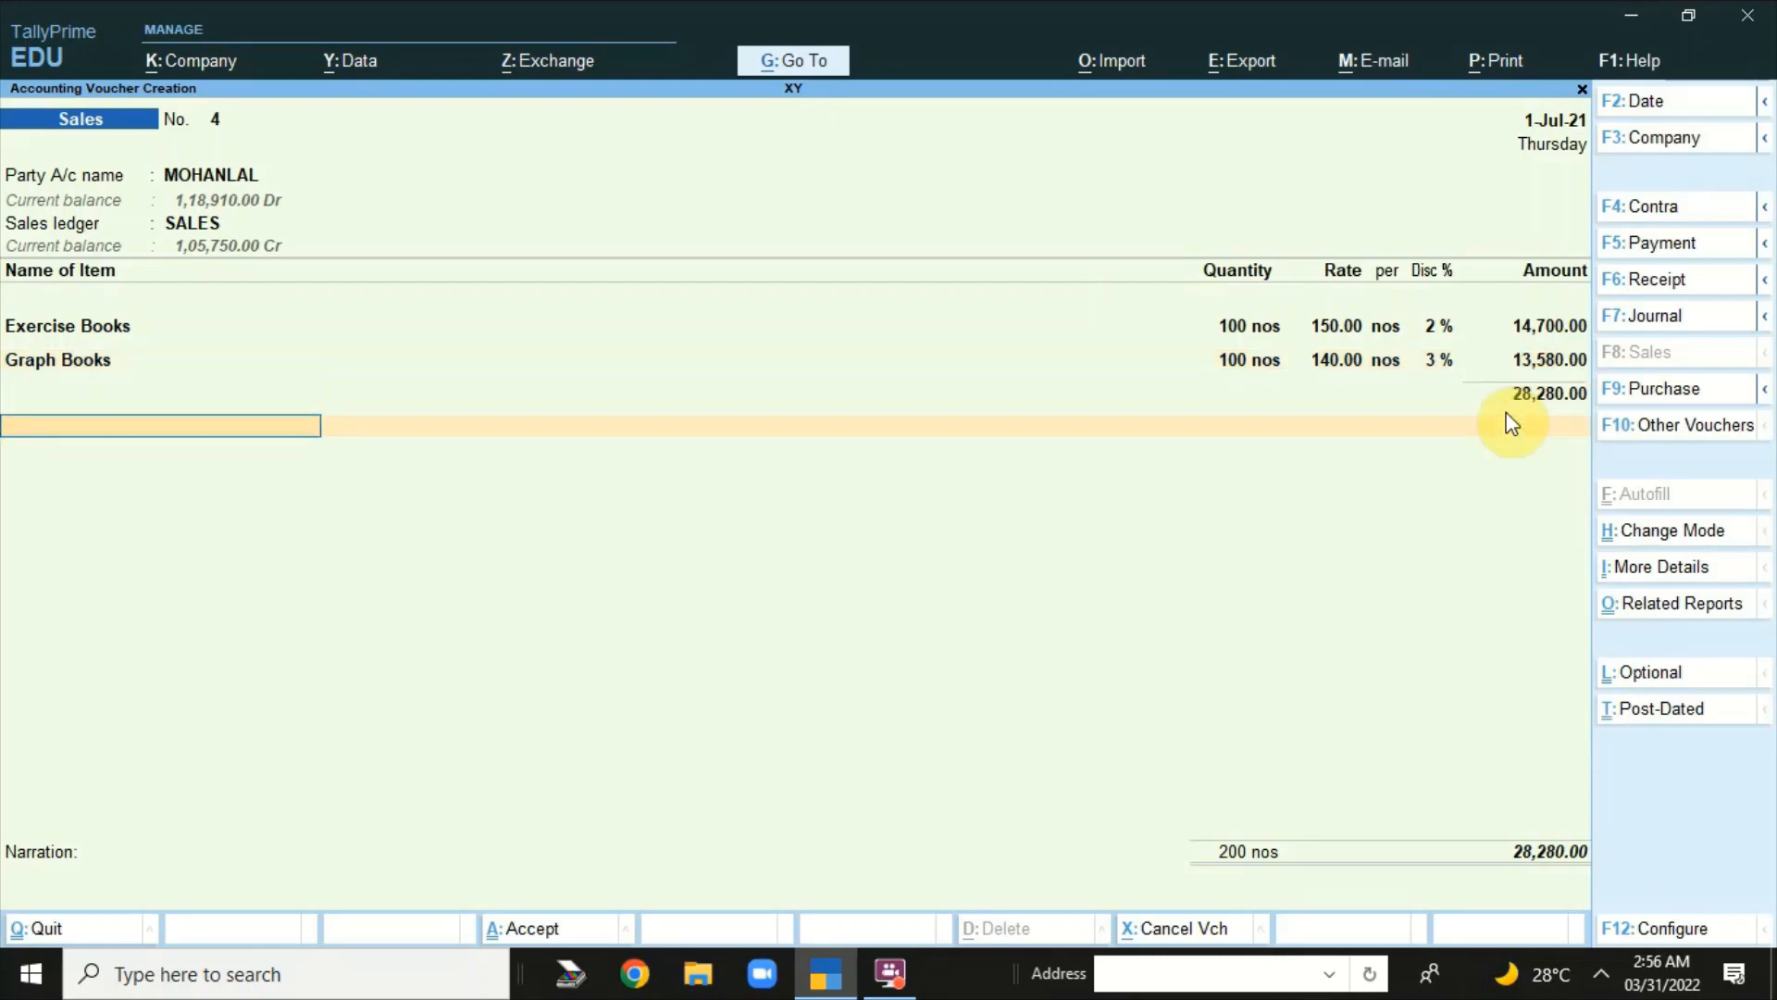
{"action": "type", "text": "cgst"}
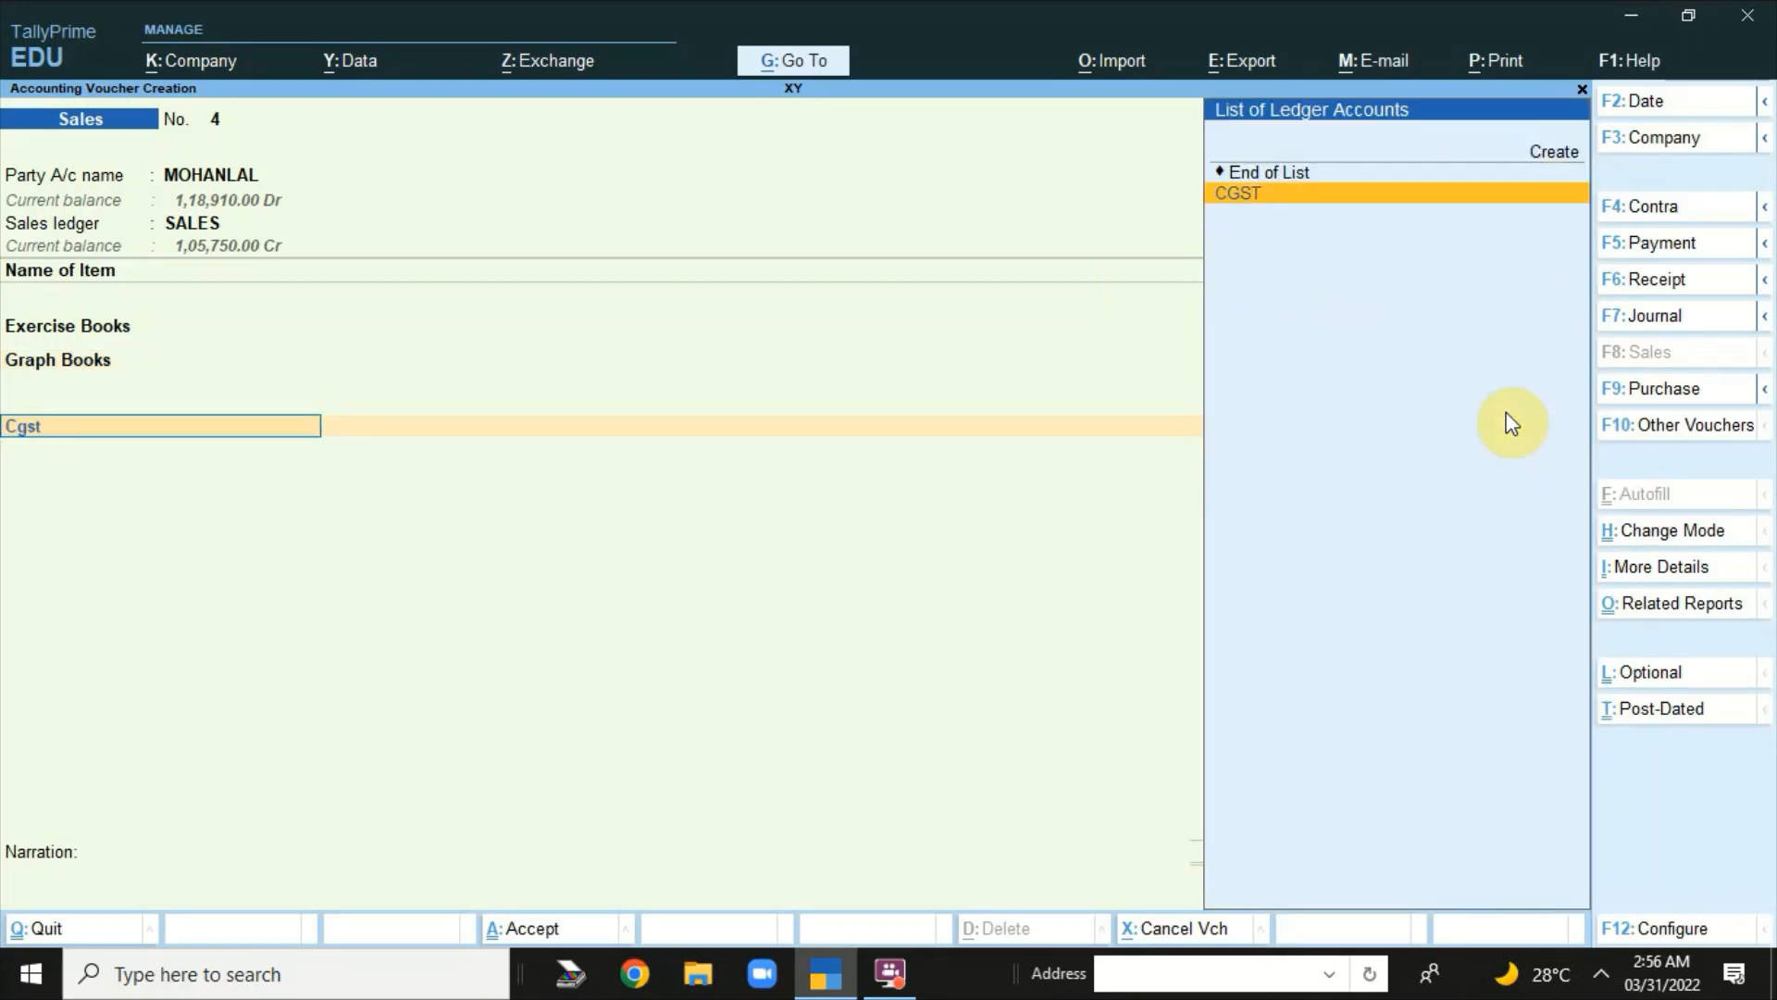
{"action": "key", "text": "Return"}
{"action": "type", "text": "sgst"}
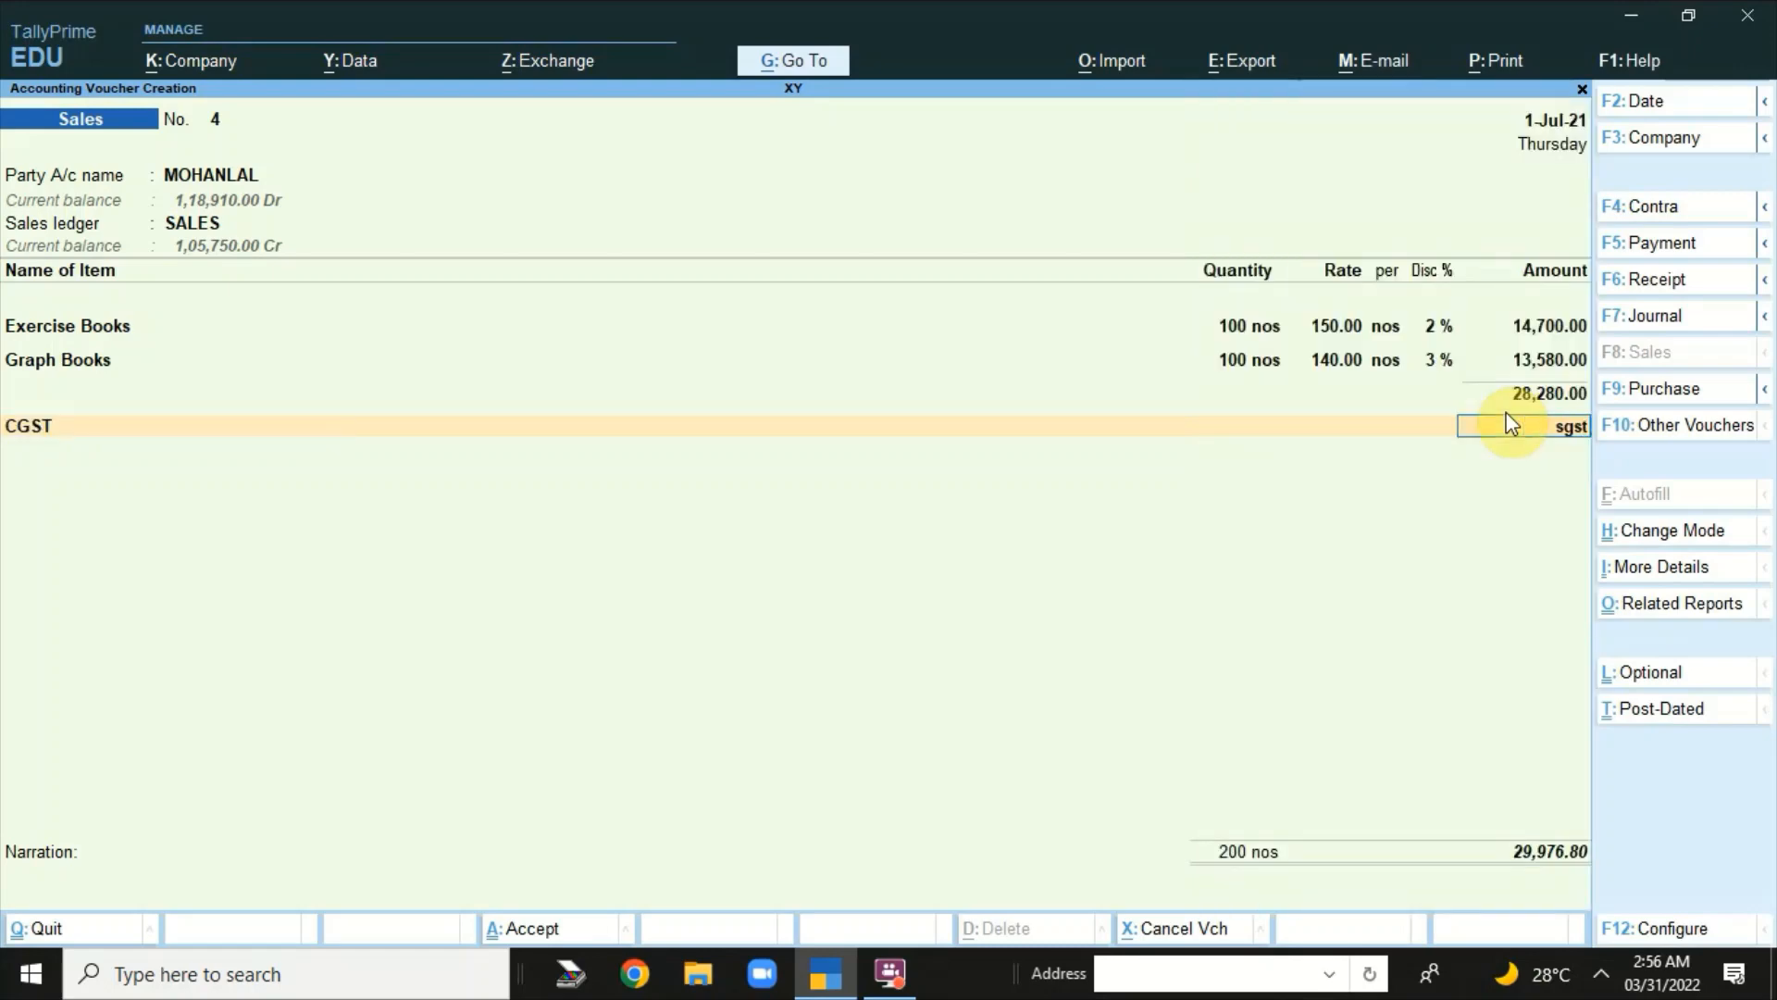
{"action": "key", "text": "BackSpace"}
{"action": "key", "text": "BackSpace"}
{"action": "key", "text": "BackSpace"}
{"action": "key", "text": "BackSpace"}
{"action": "key", "text": "Return"}
{"action": "type", "text": "Sgs"}
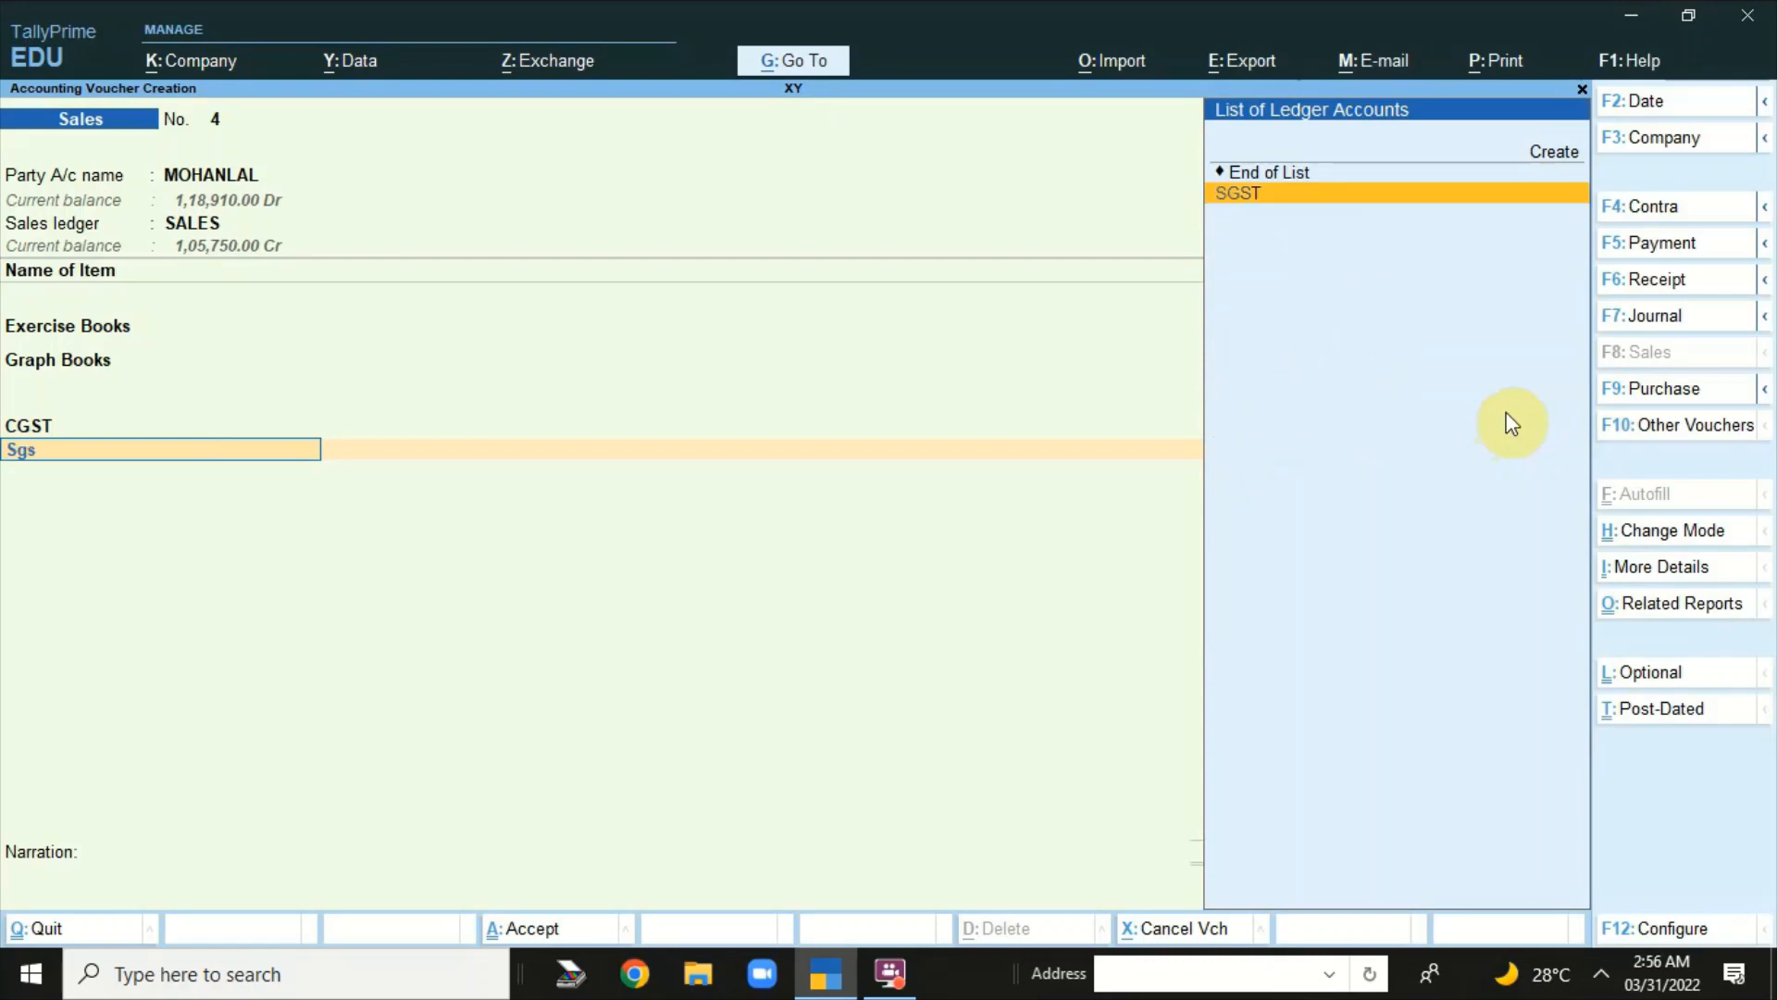
{"action": "type", "text": "t"}
{"action": "key", "text": "Return"}
{"action": "key", "text": "Return"}
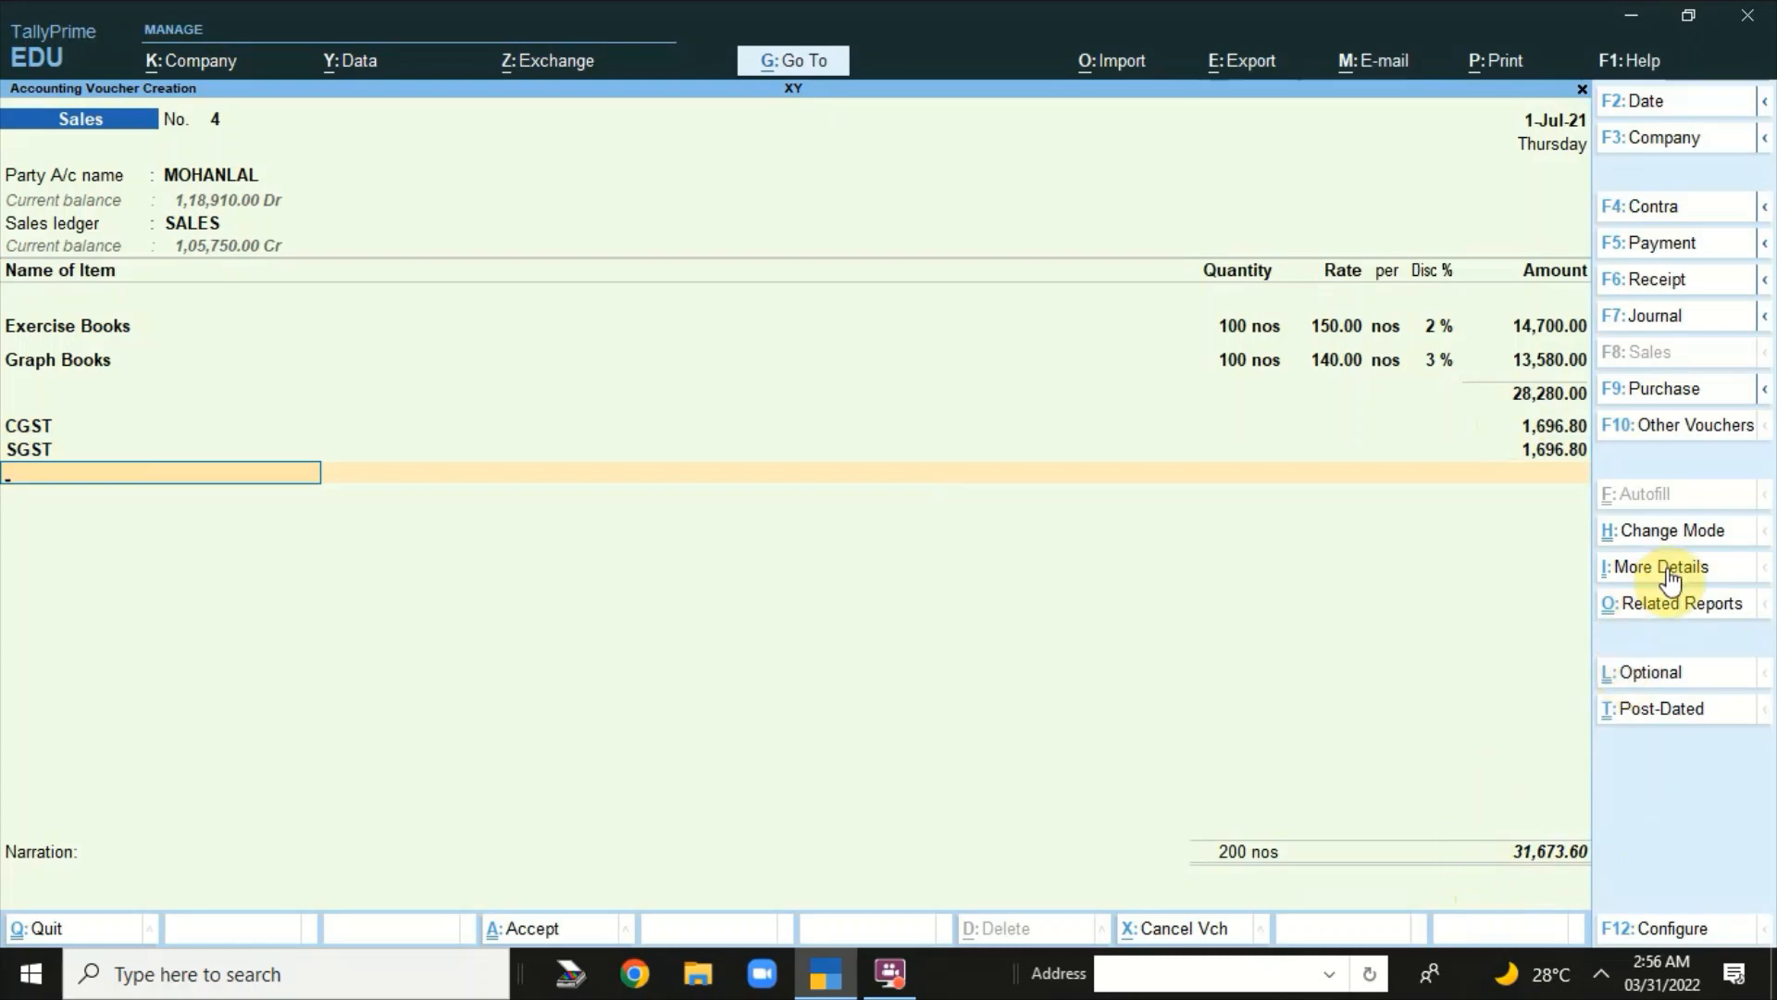
- Review the voucher's GST - Tax Analysis report and return to the voucher
{"action": "left_click", "coordinate": [1671, 603]}
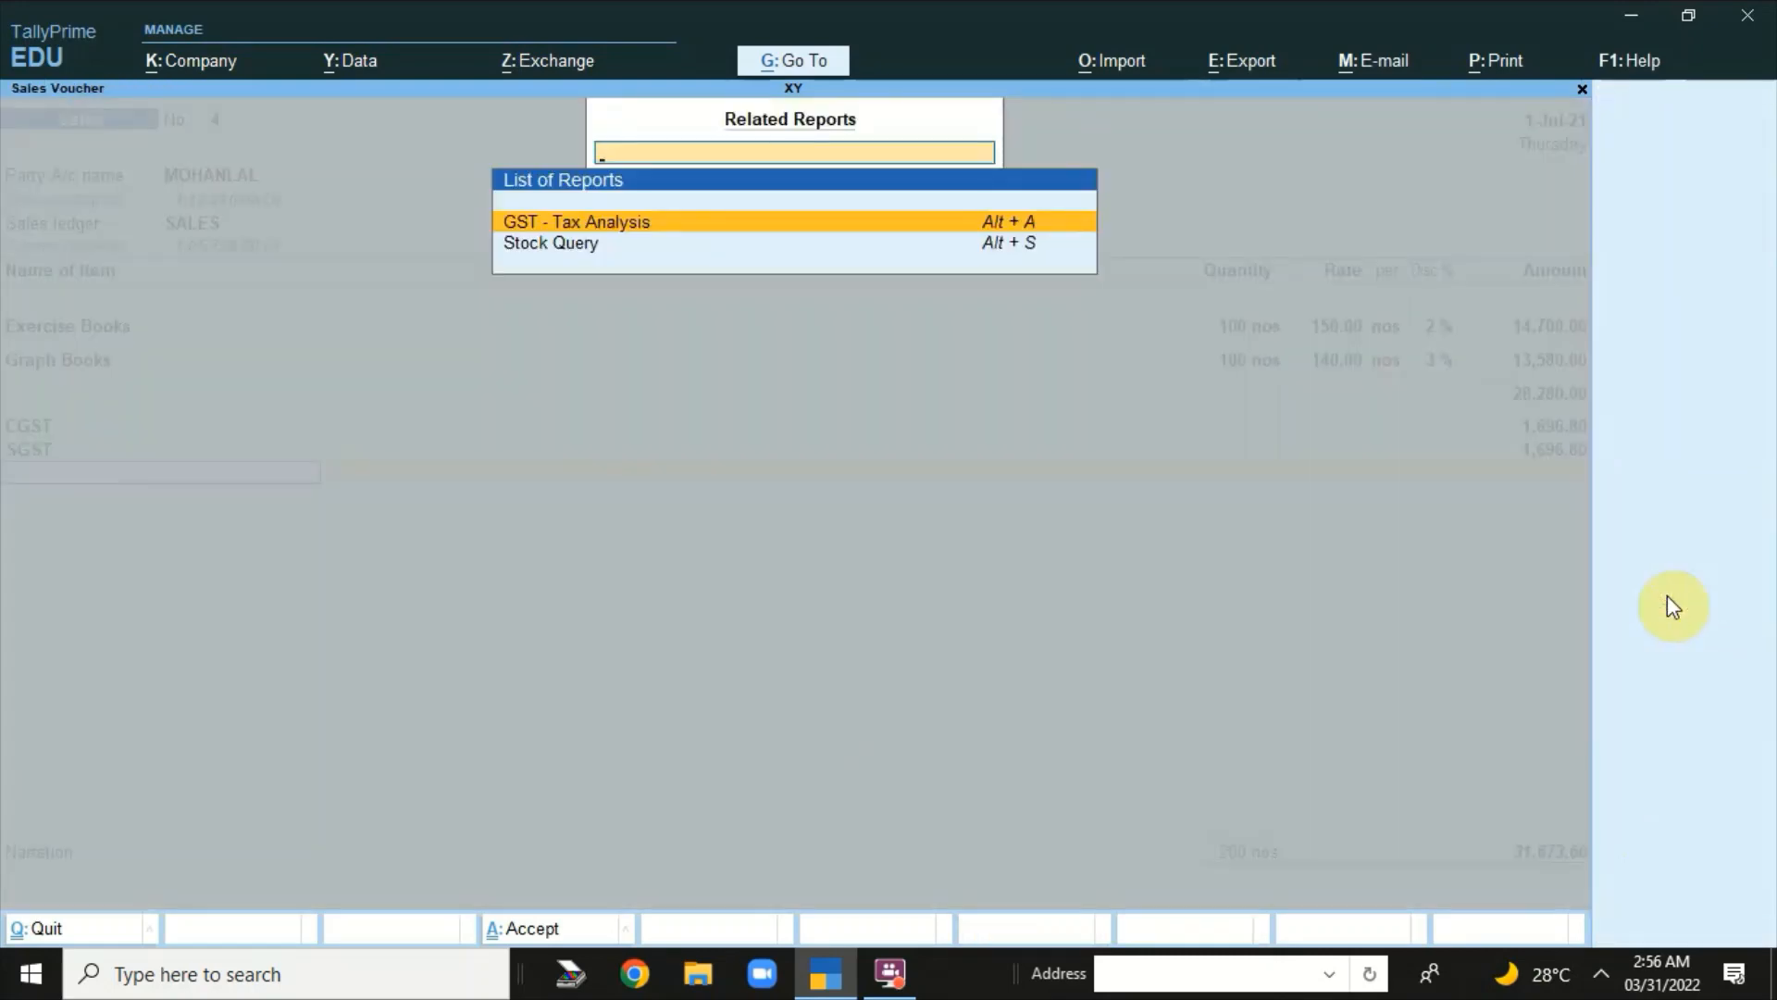
{"action": "key", "text": "Escape"}
{"action": "left_click", "coordinate": [1676, 608]}
{"action": "key", "text": "Return"}
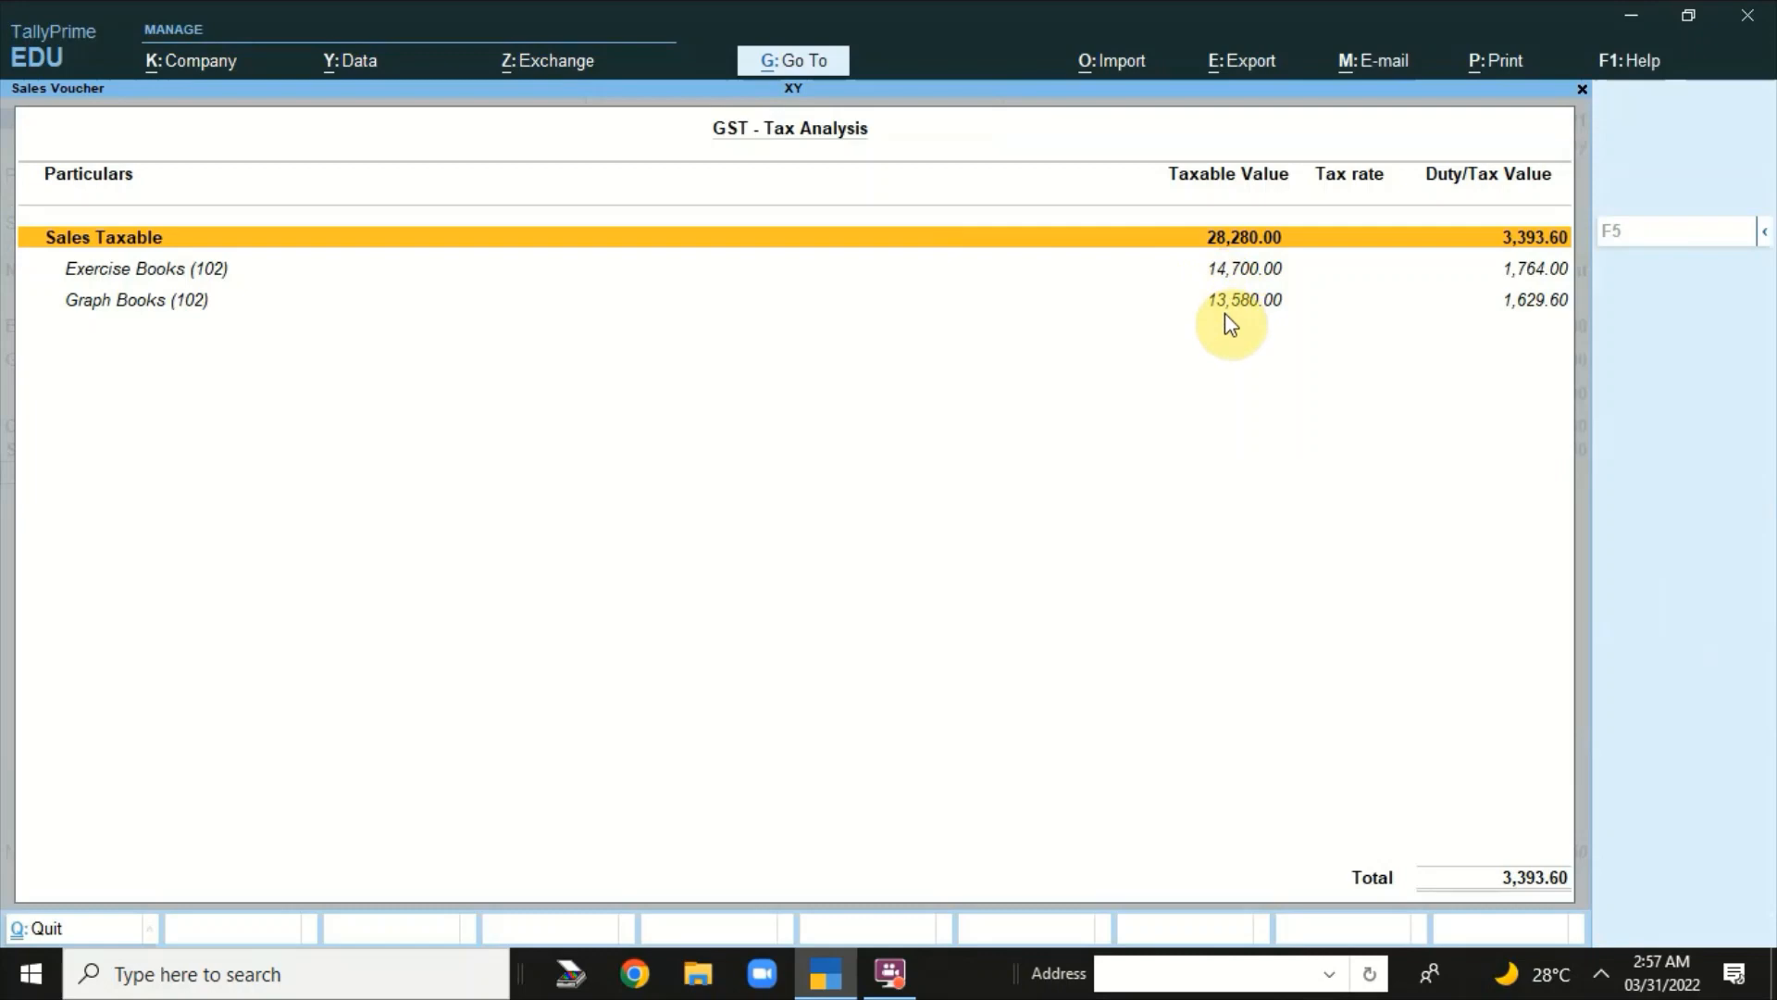
{"action": "key", "text": "Escape"}
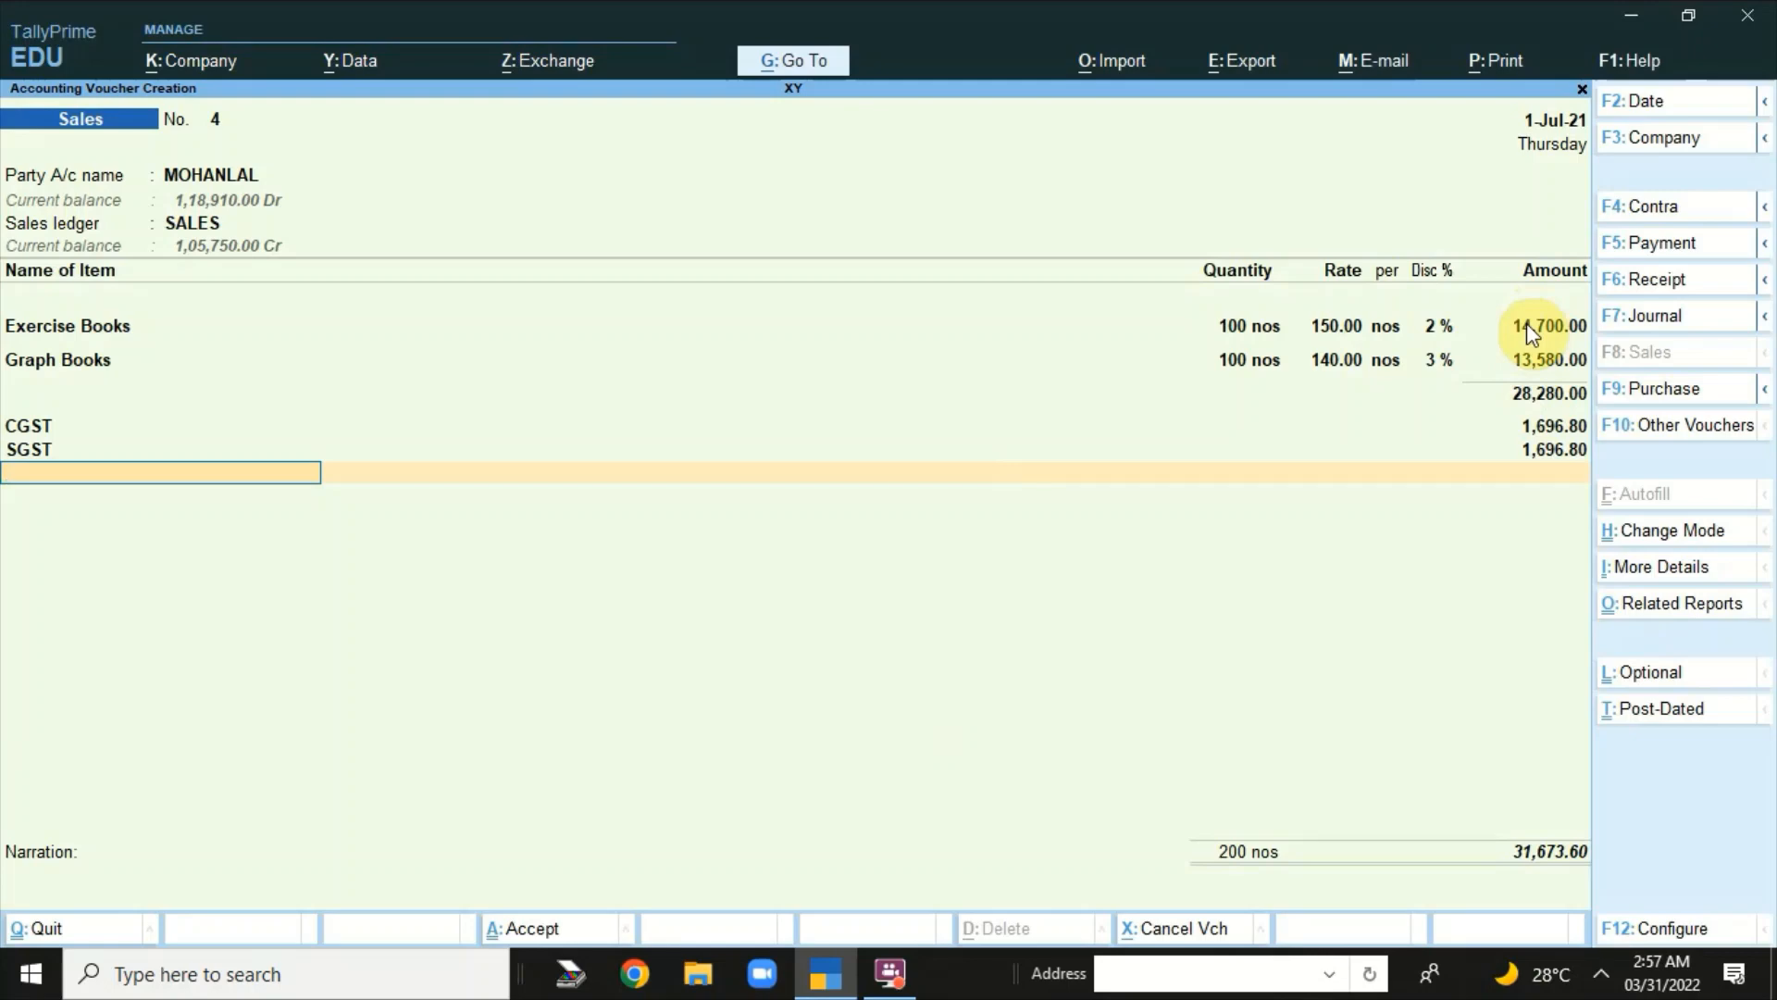
- Preview the current sales voucher's printed Tax Invoice and zoom in to examine its discount column
{"action": "left_click", "coordinate": [1501, 61]}
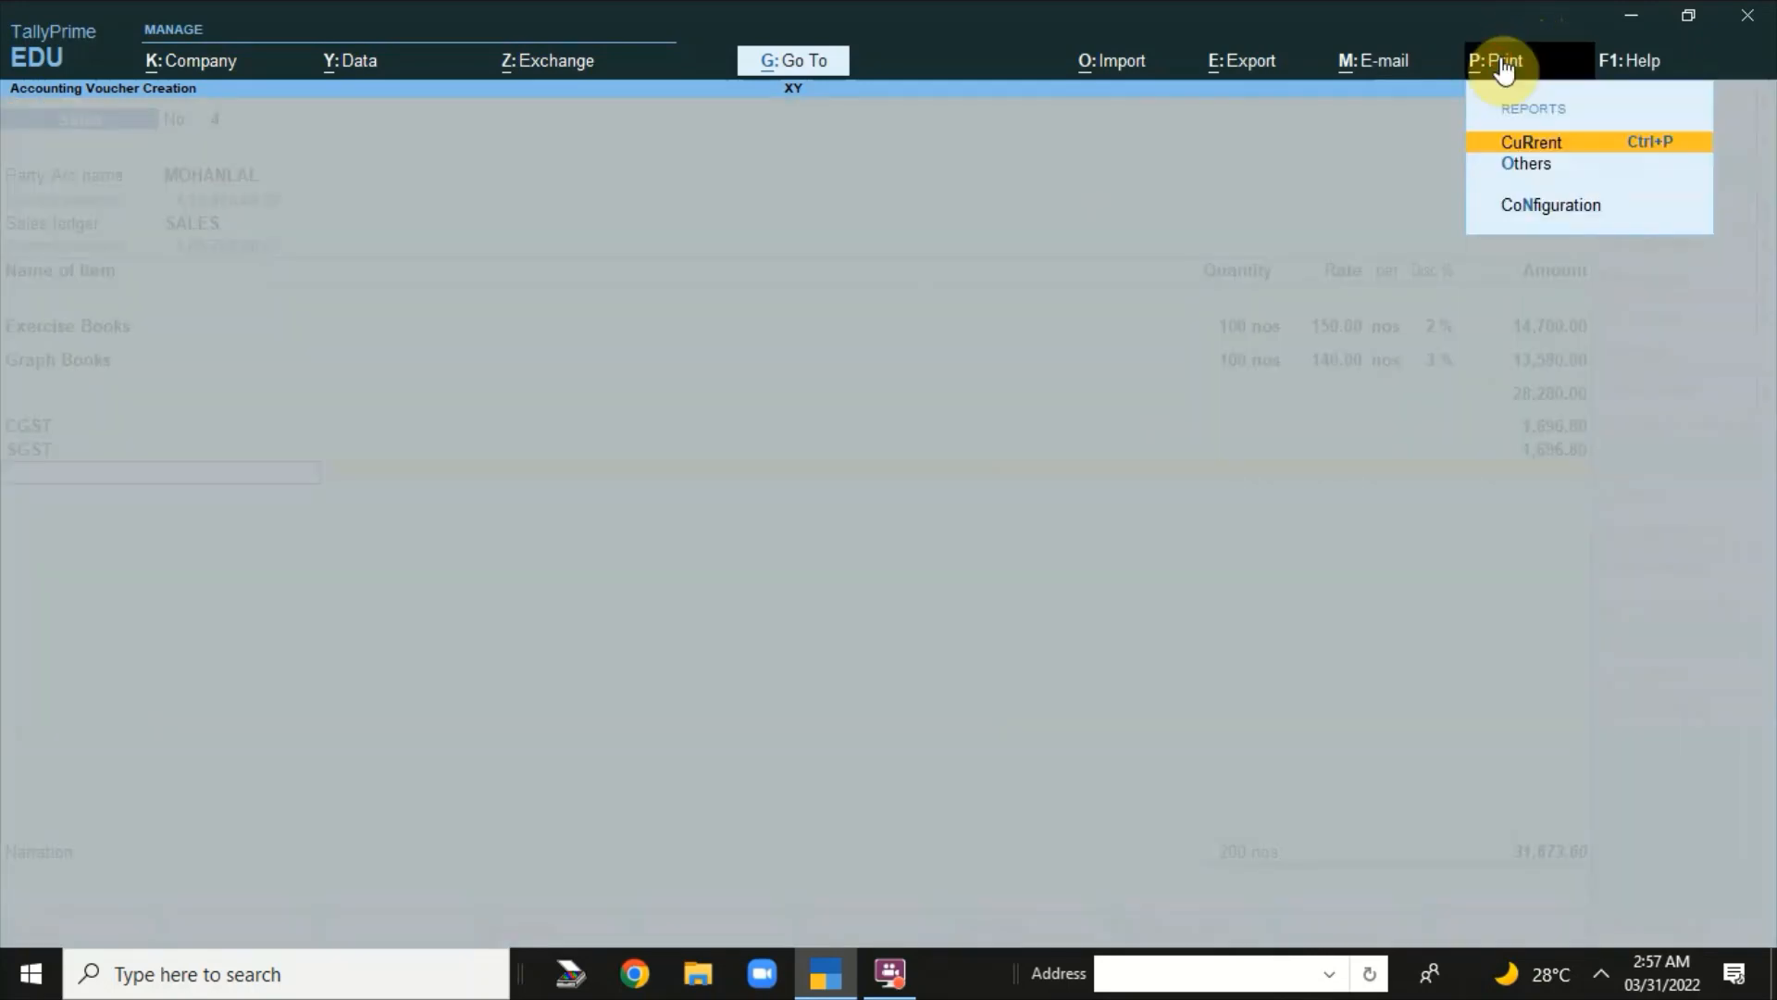
{"action": "left_click", "coordinate": [1501, 63]}
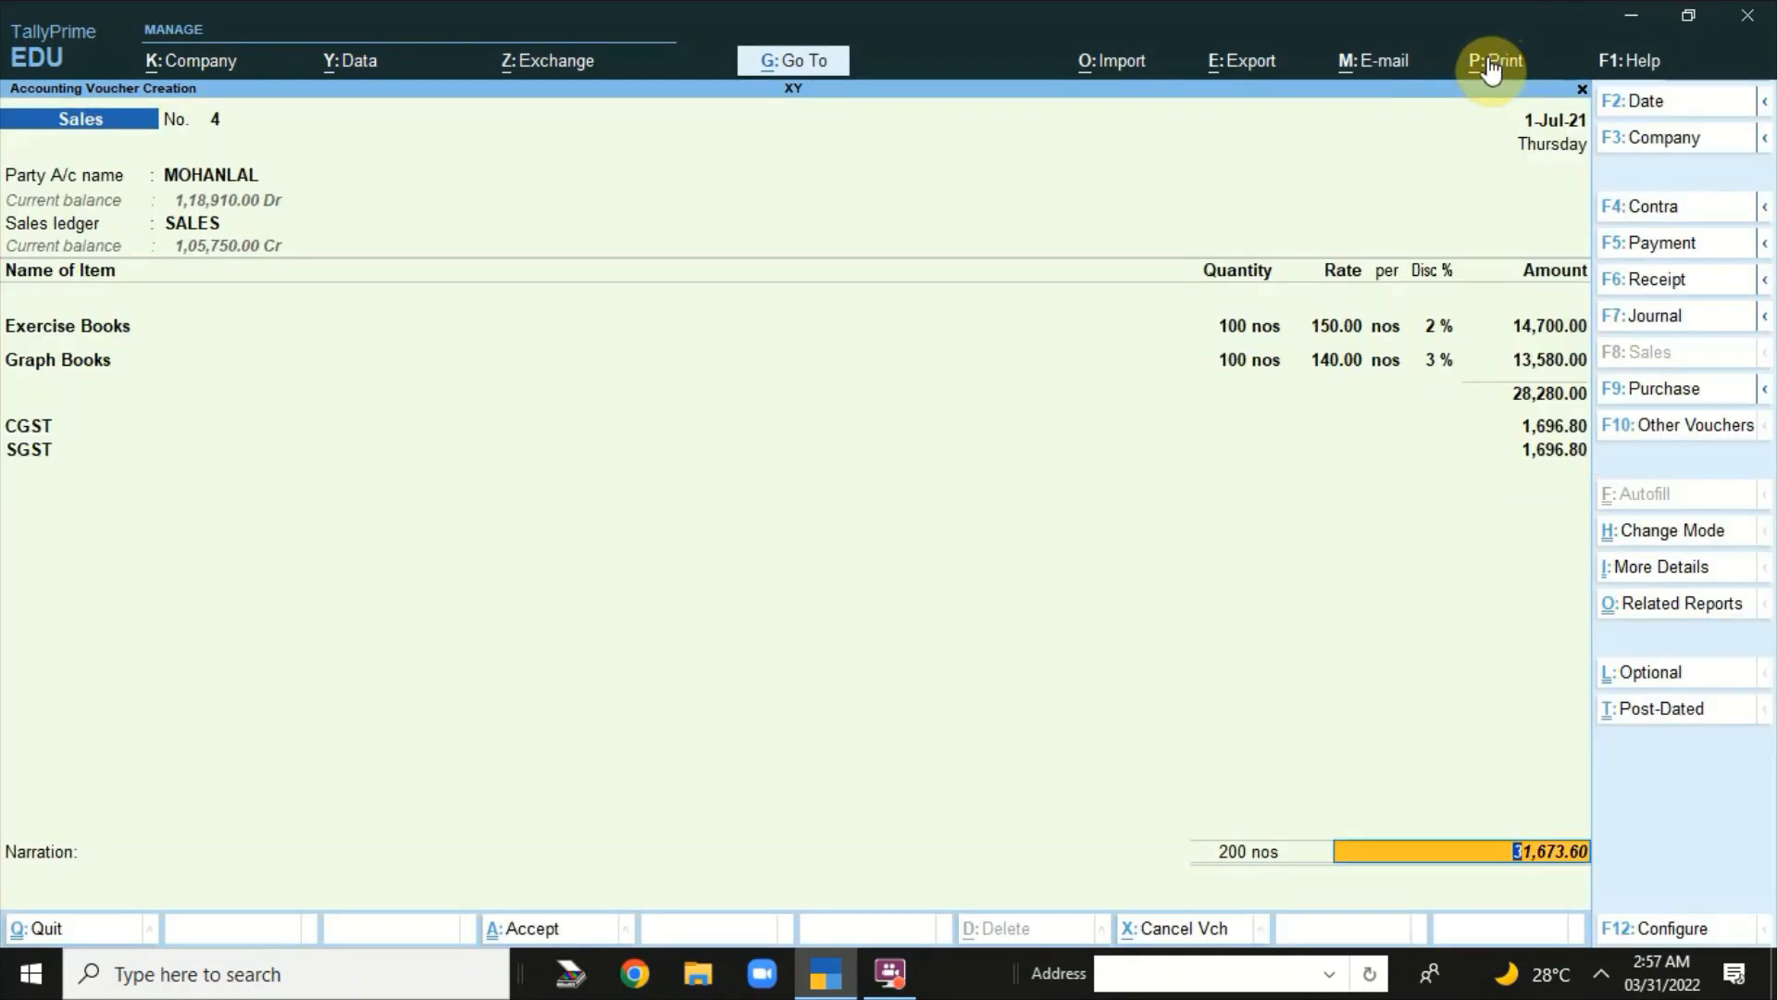
{"action": "left_click", "coordinate": [1497, 63]}
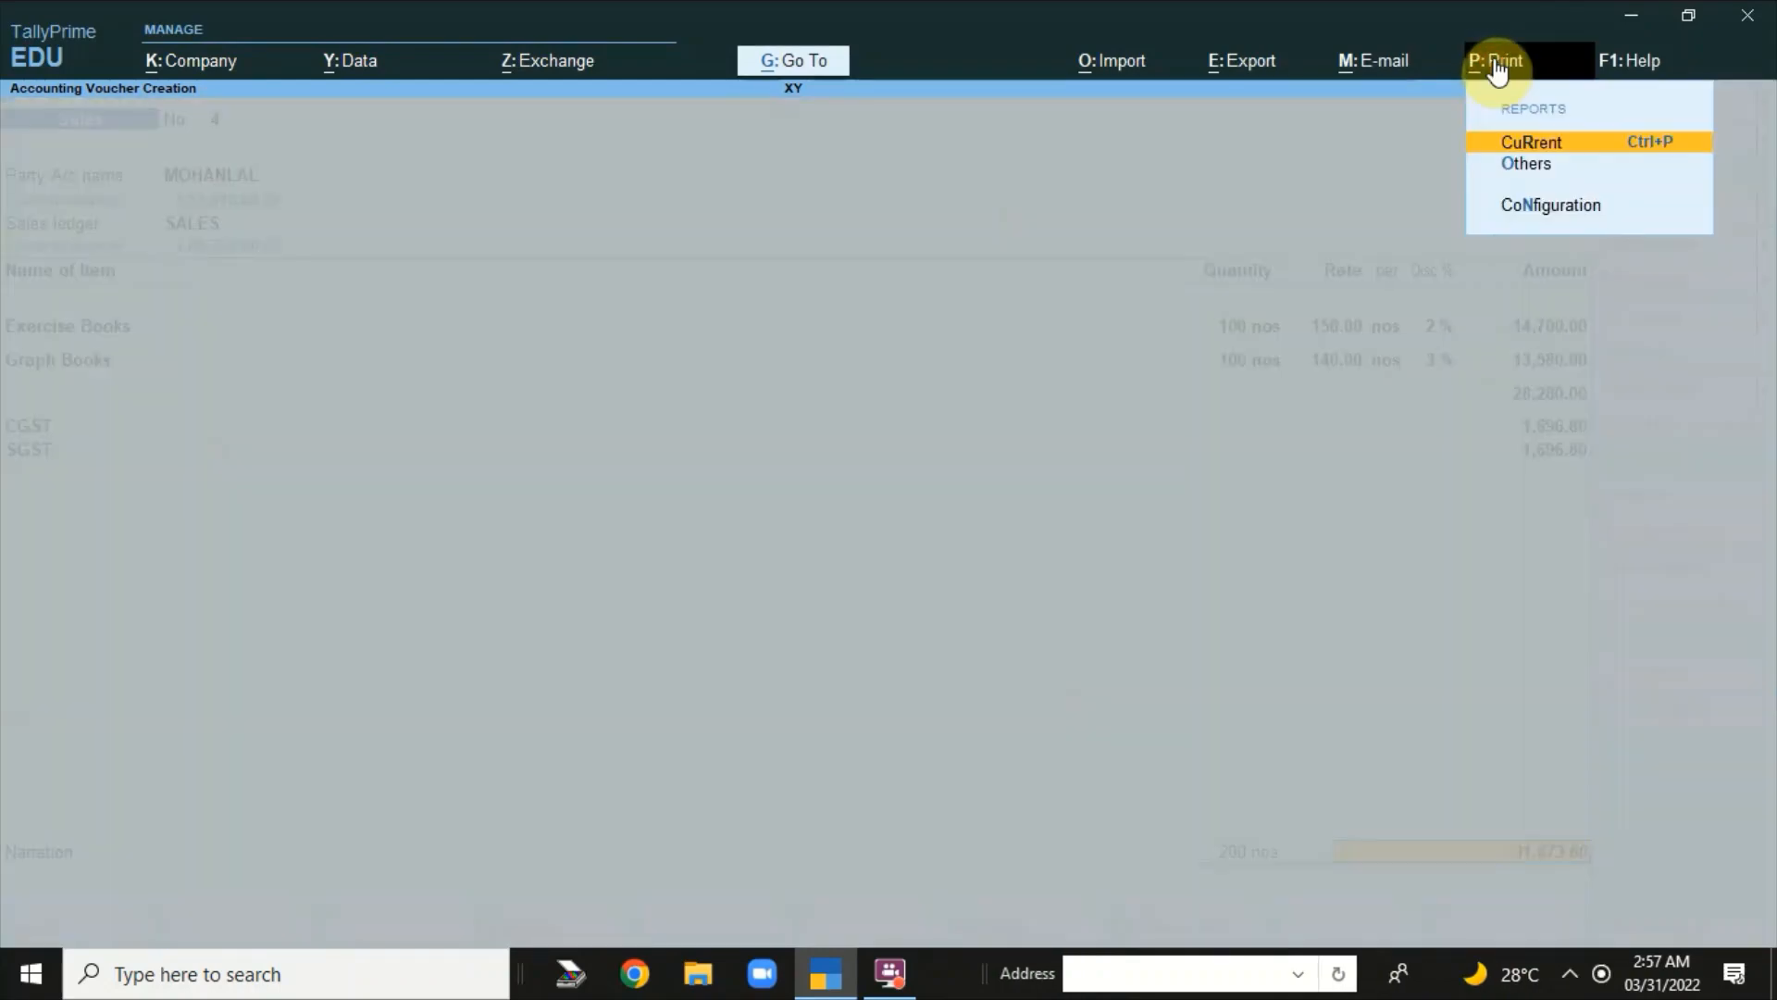
{"action": "left_click", "coordinate": [1523, 148]}
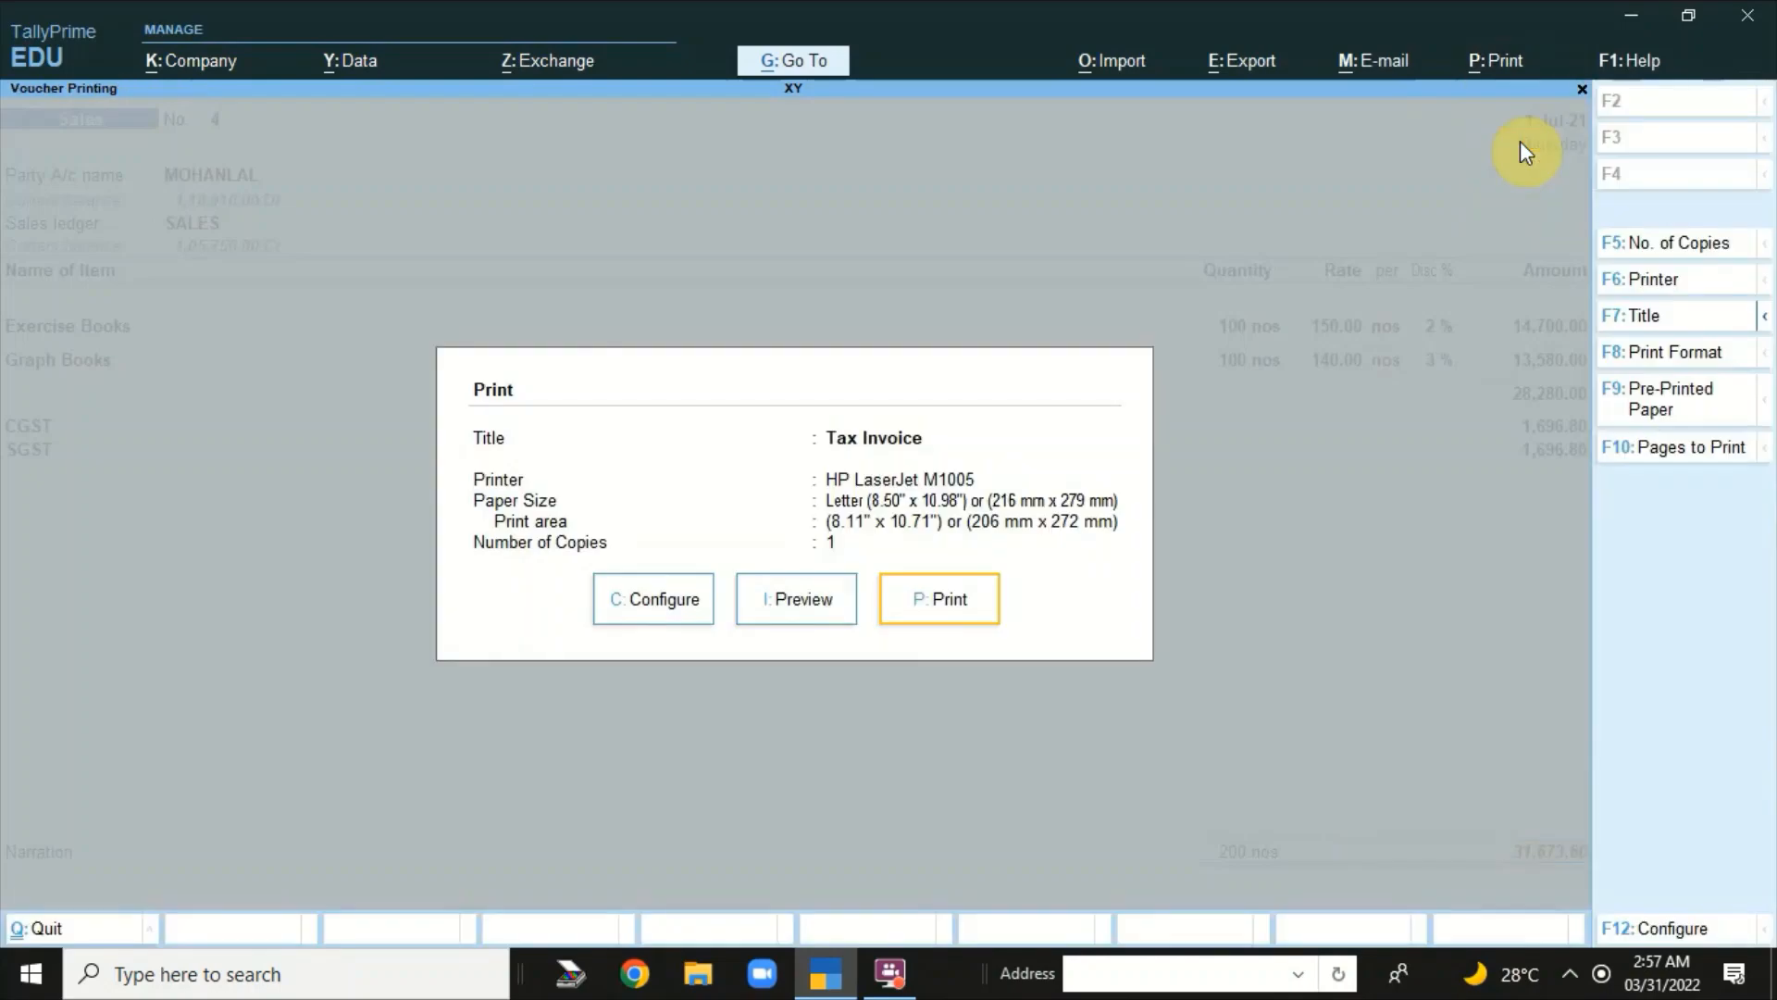
{"action": "left_click", "coordinate": [820, 602]}
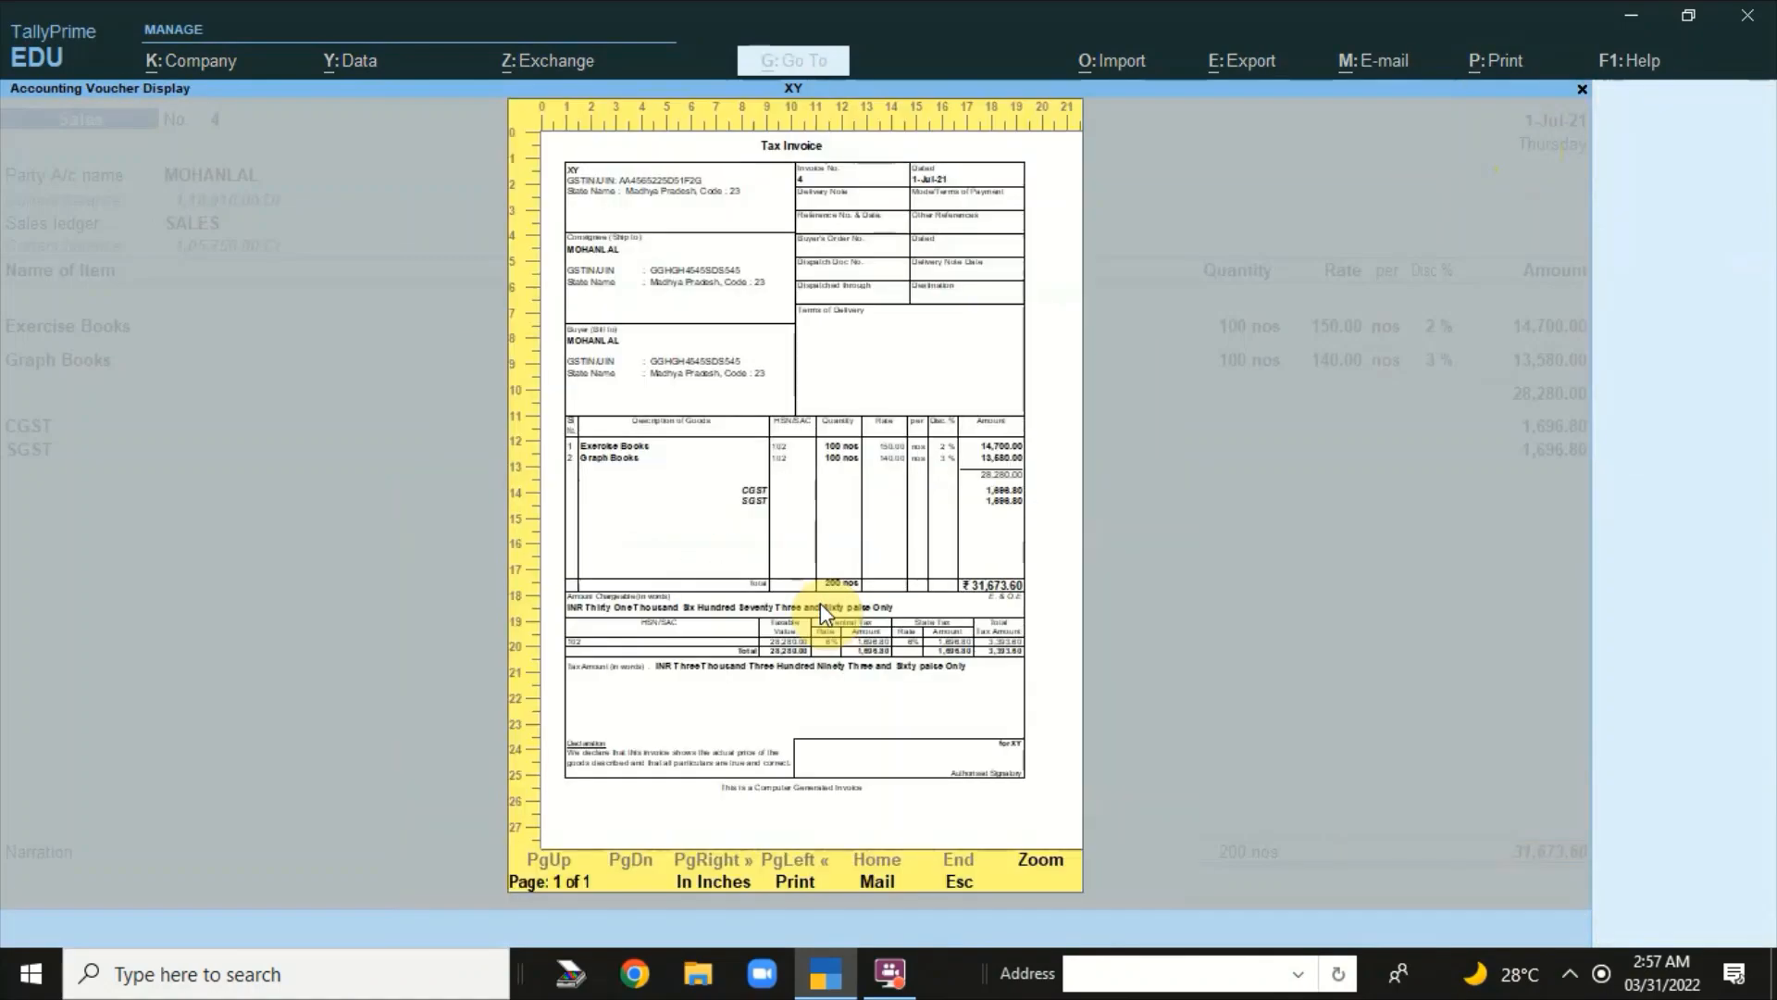
{"action": "left_click", "coordinate": [1044, 838]}
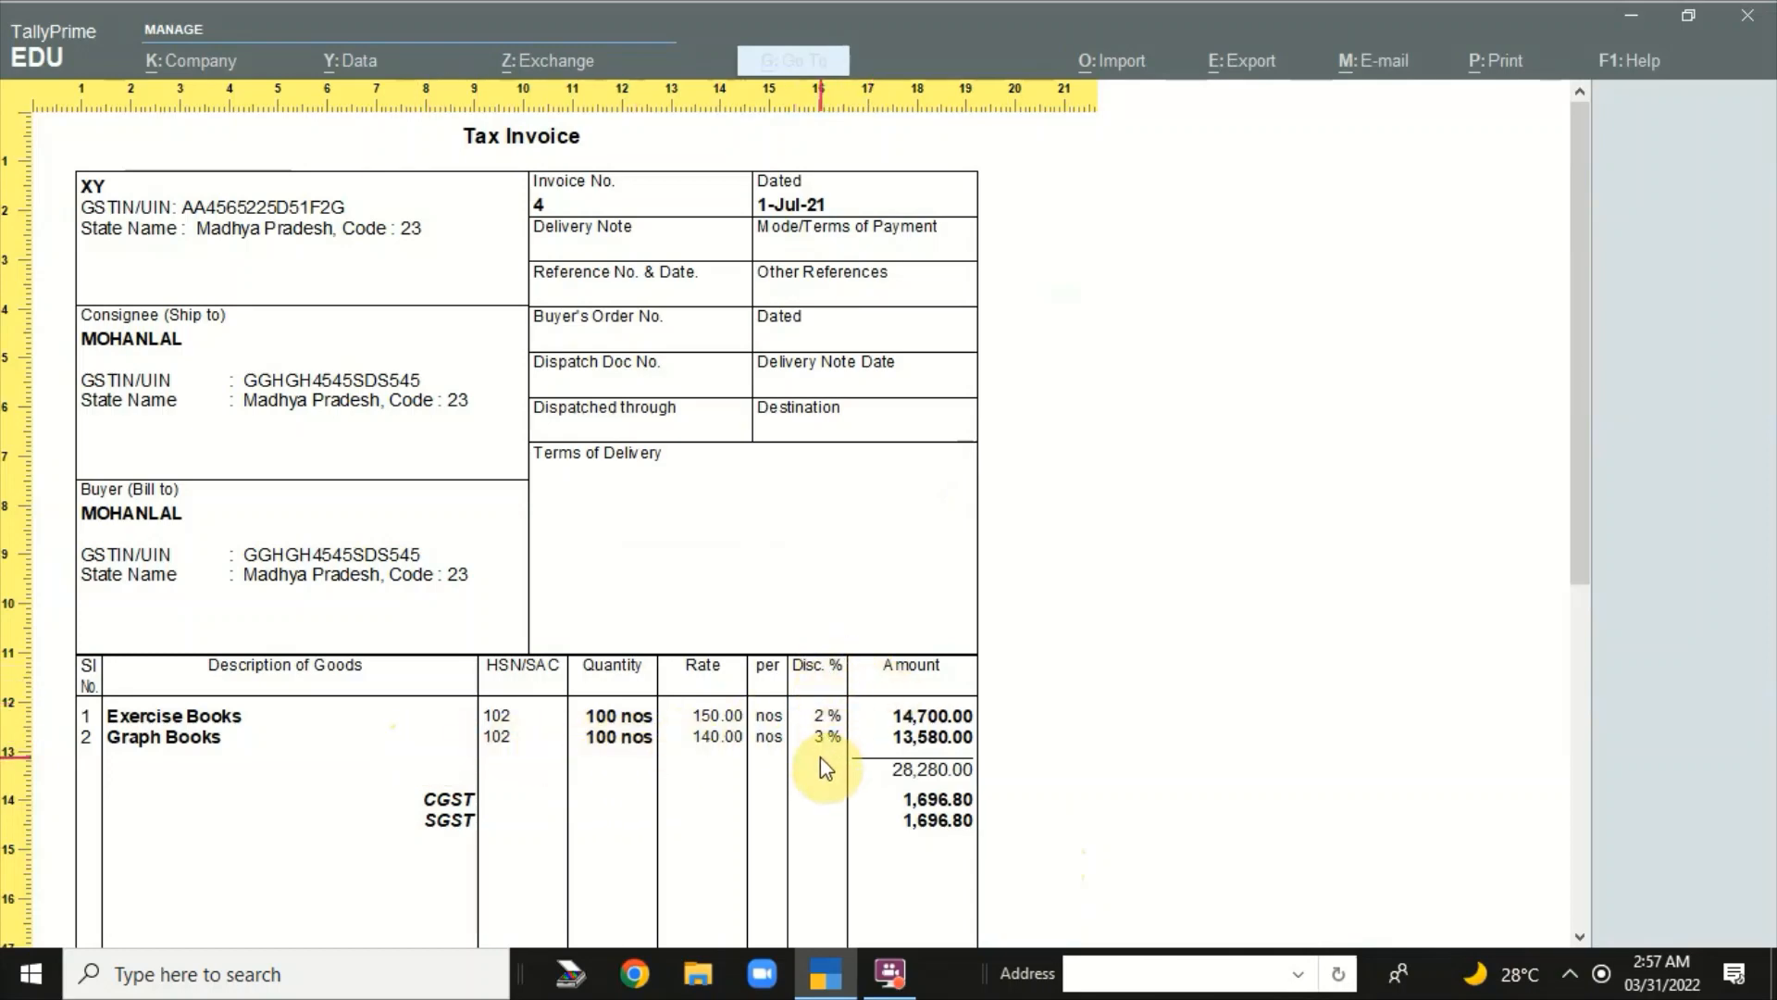
- Close the invoice preview and quit the sales voucher without saving it
{"action": "key", "text": "Escape"}
{"action": "key", "text": "Escape"}
{"action": "key", "text": "Escape"}
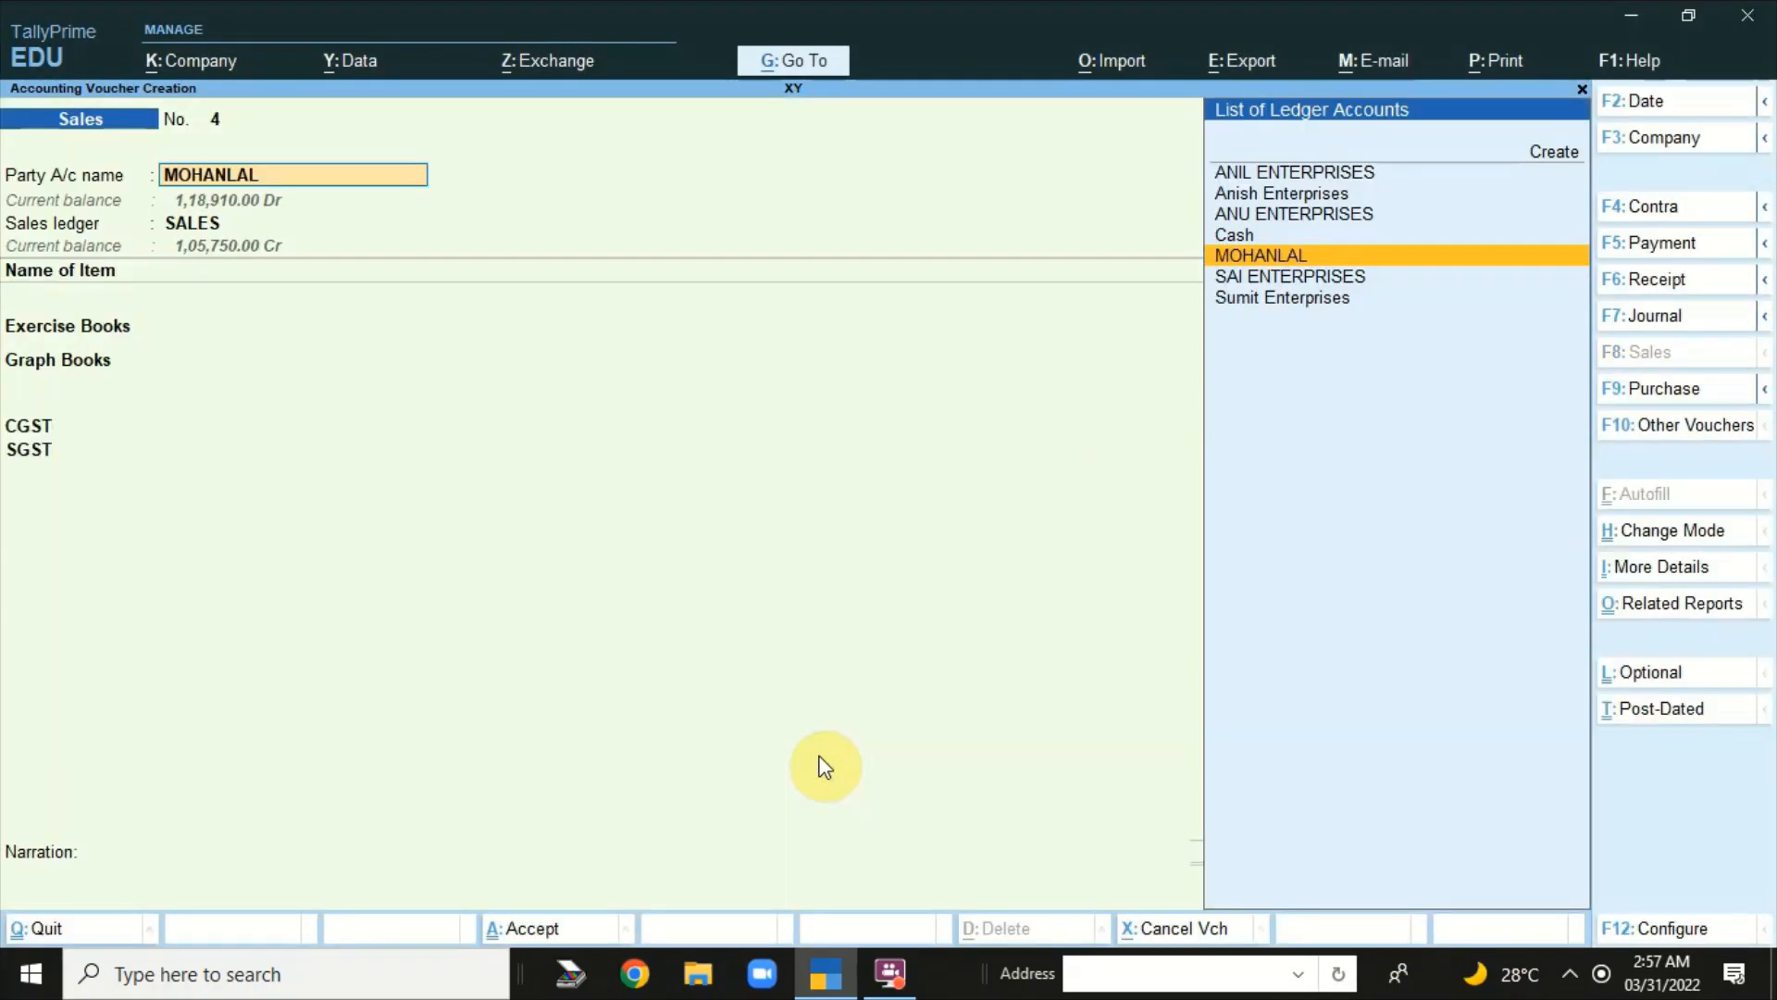
{"action": "key", "text": "Escape"}
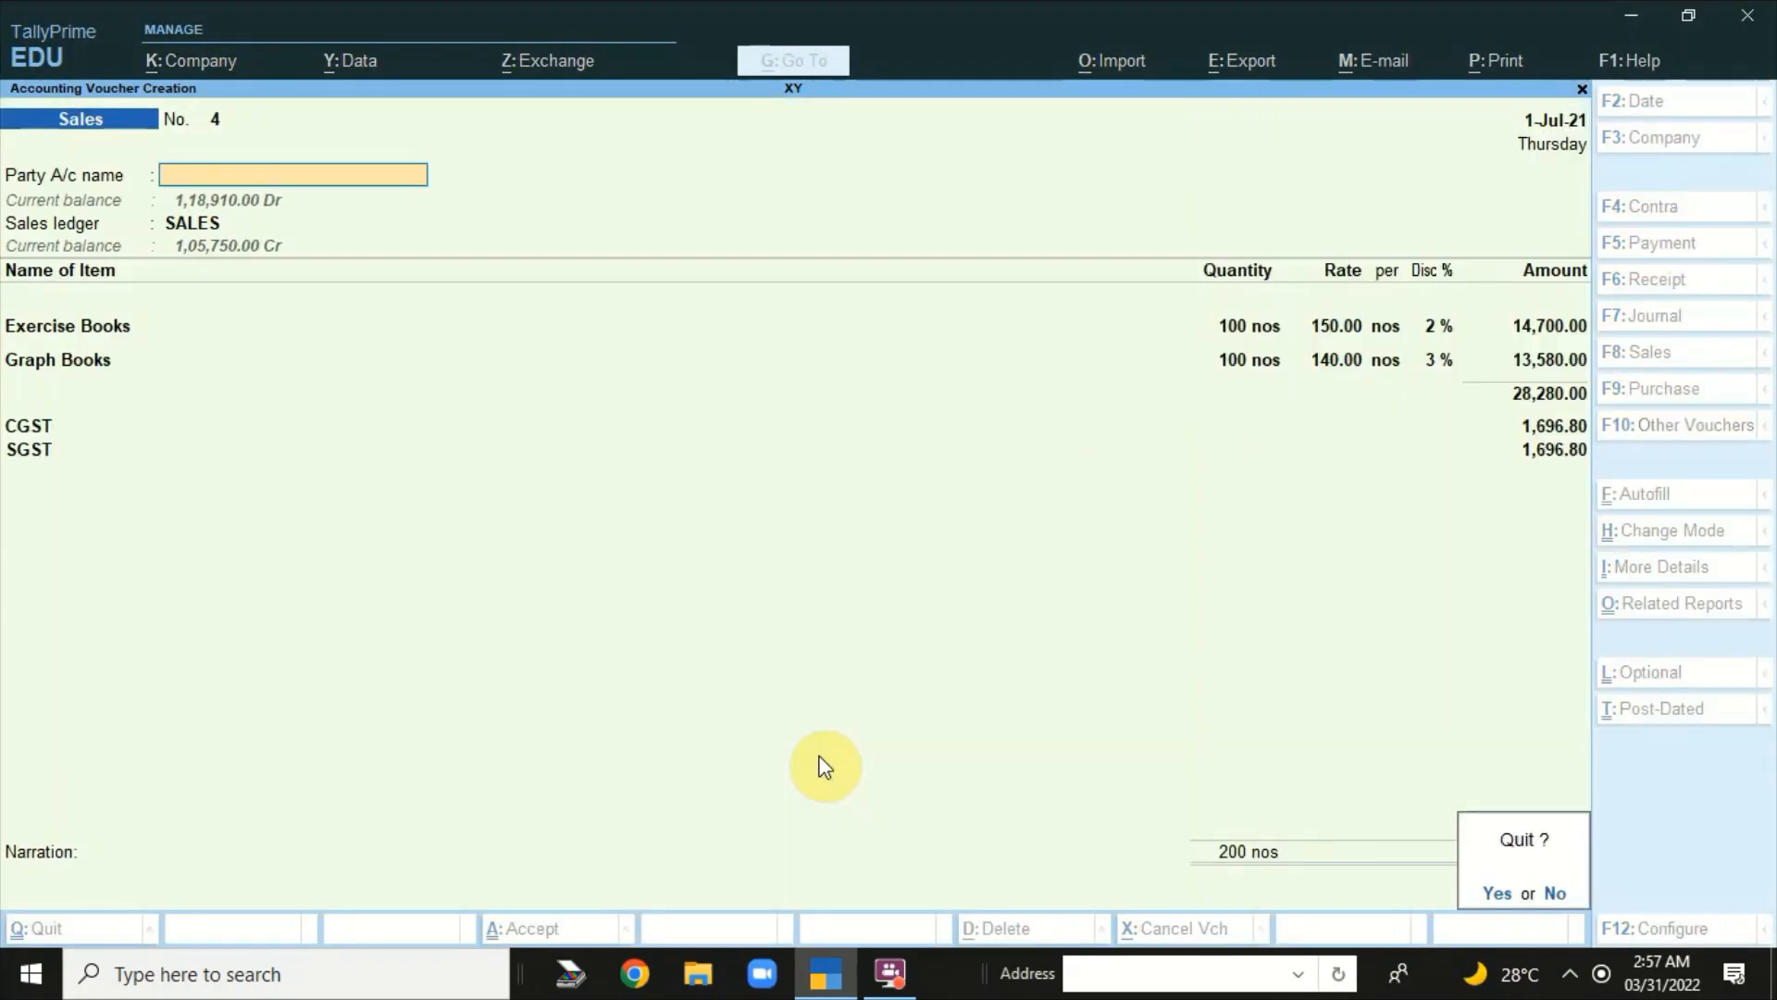
{"action": "key", "text": "y"}
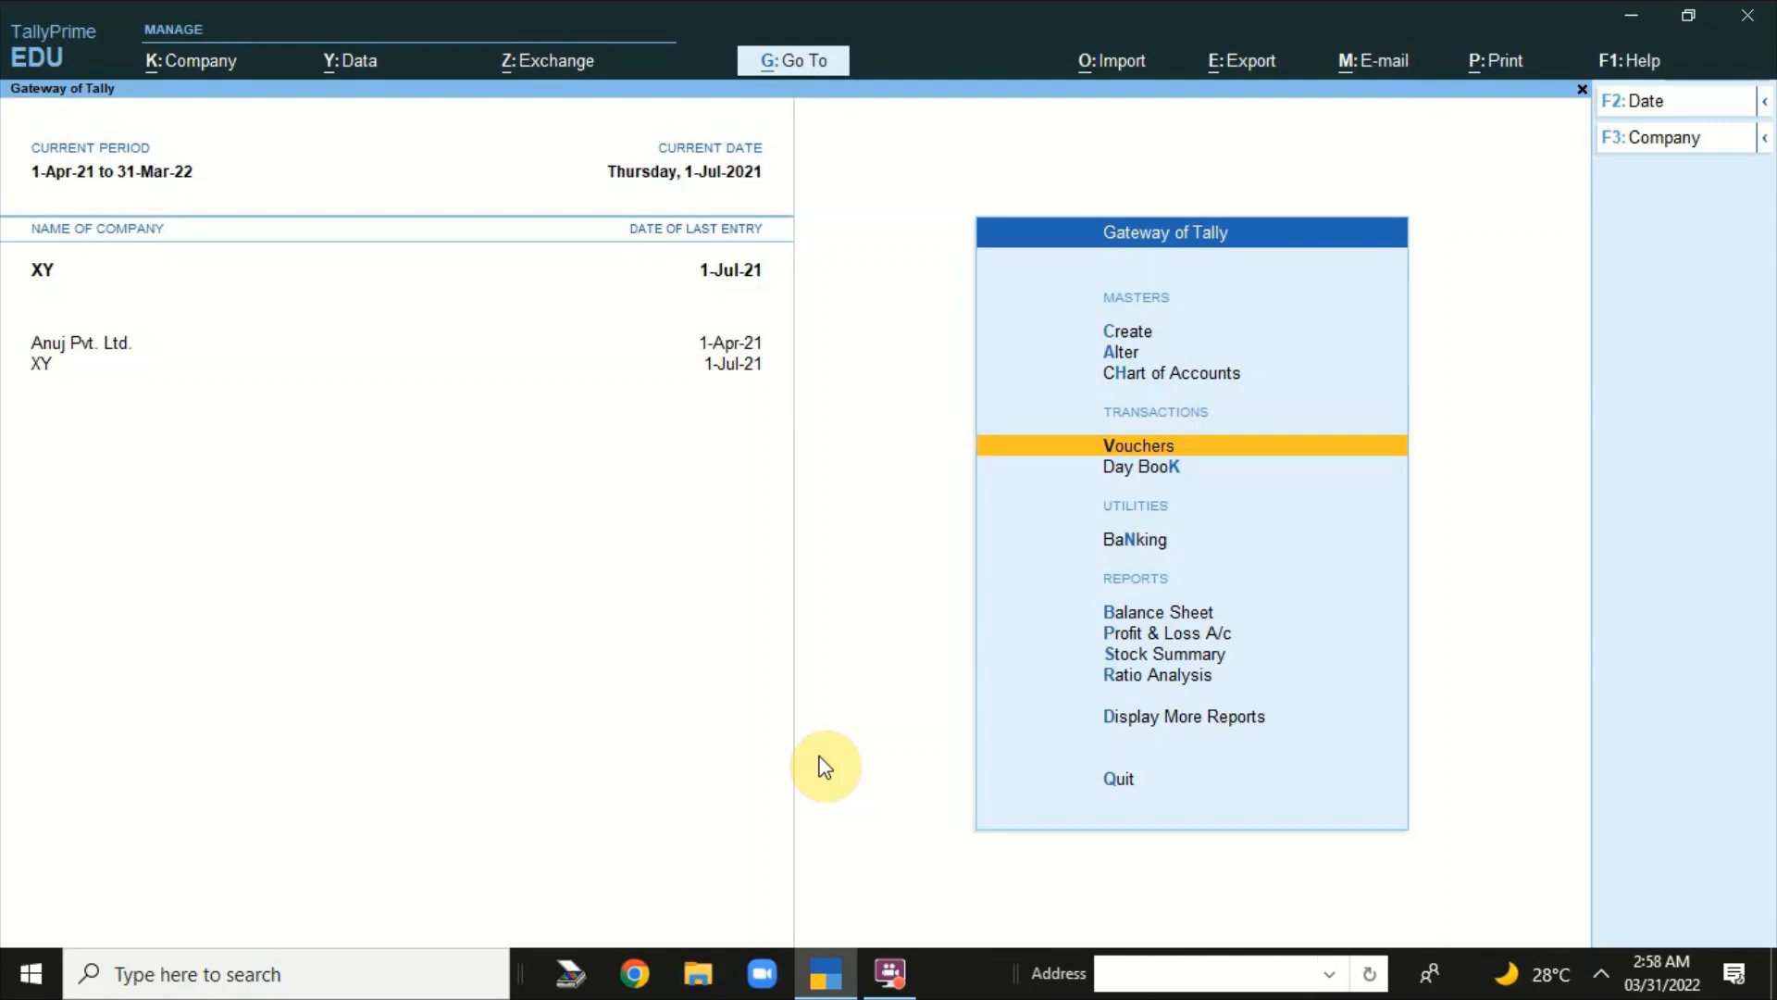
- In company XY's features, enable separate Actual and Billed Quantity columns in invoices and disable the Discount column, then save
{"action": "left_click", "coordinate": [204, 64]}
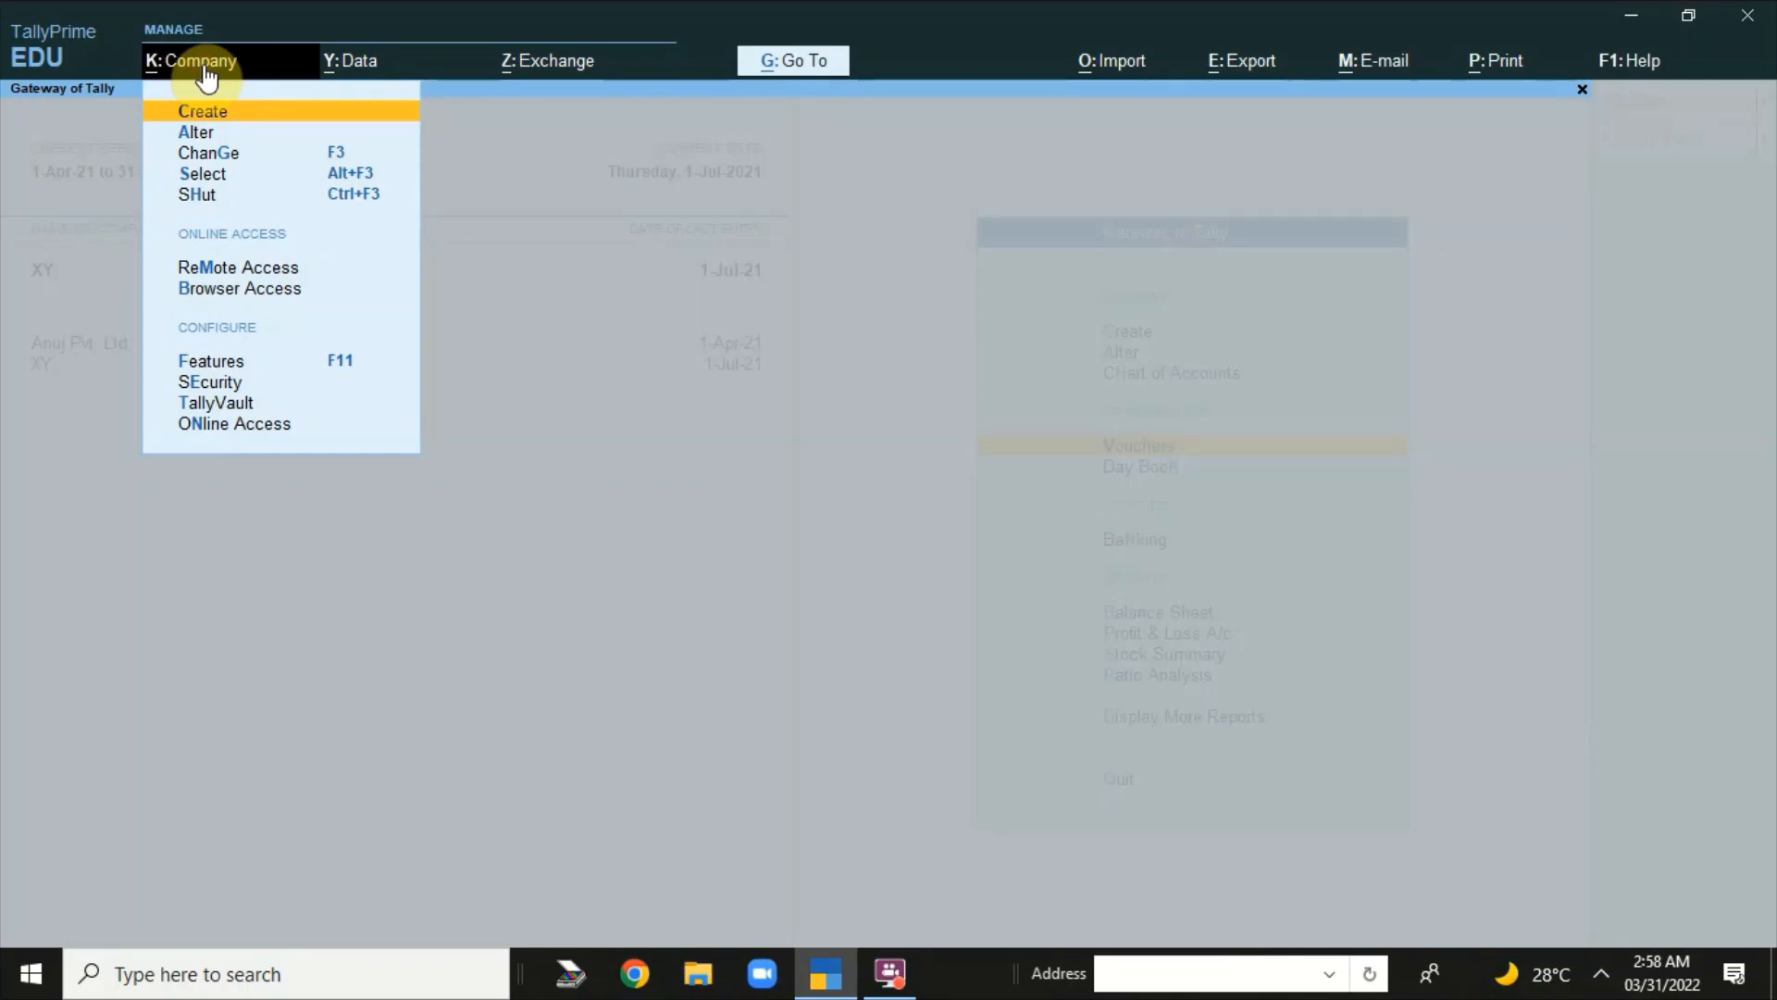
{"action": "left_click", "coordinate": [219, 363]}
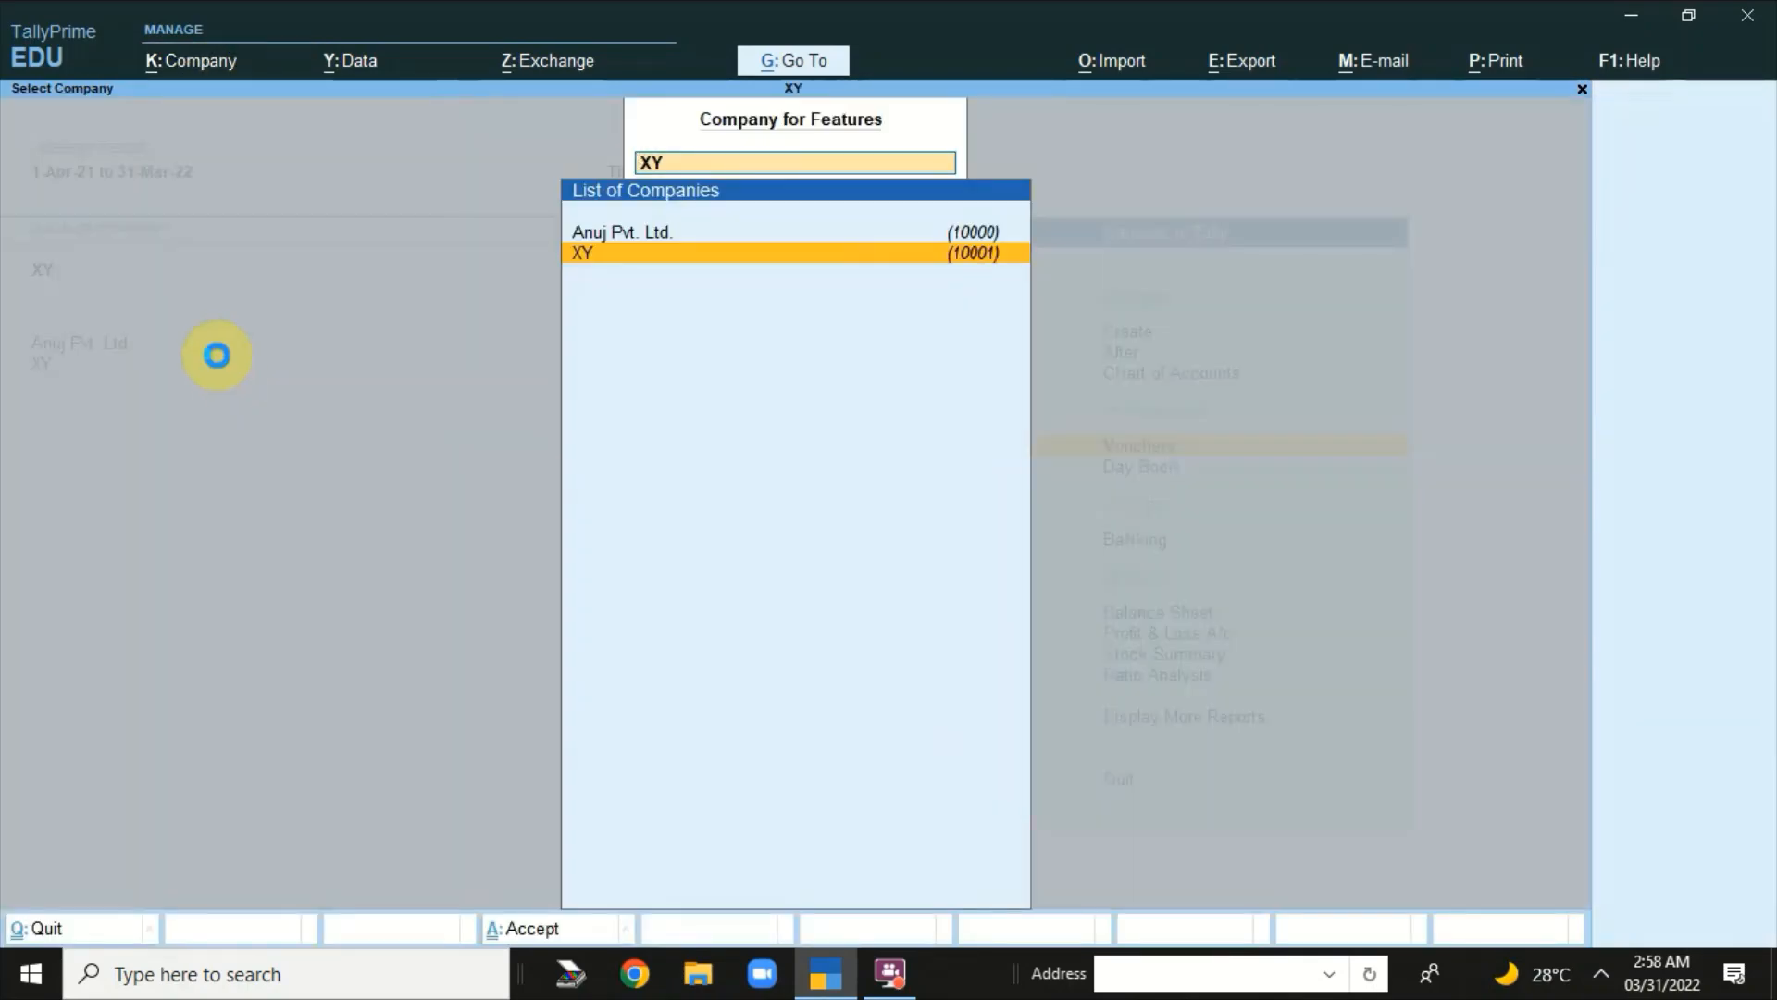
{"action": "key", "text": "Return"}
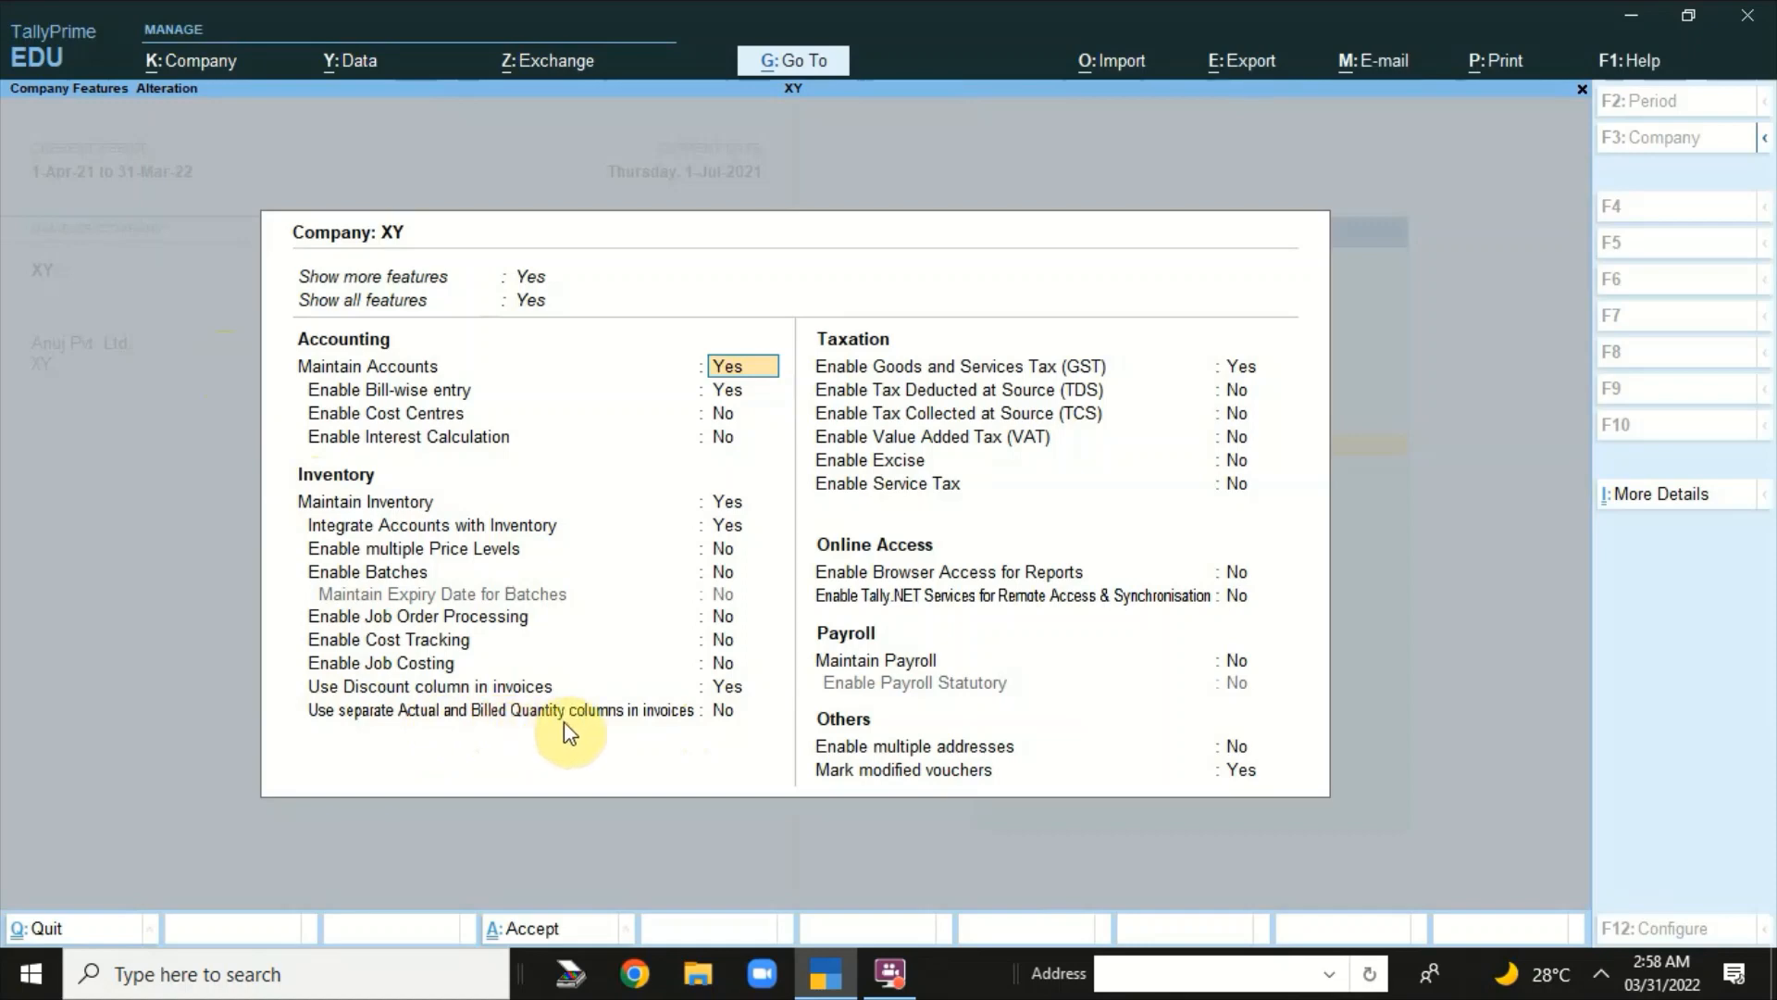
{"action": "left_click", "coordinate": [727, 713]}
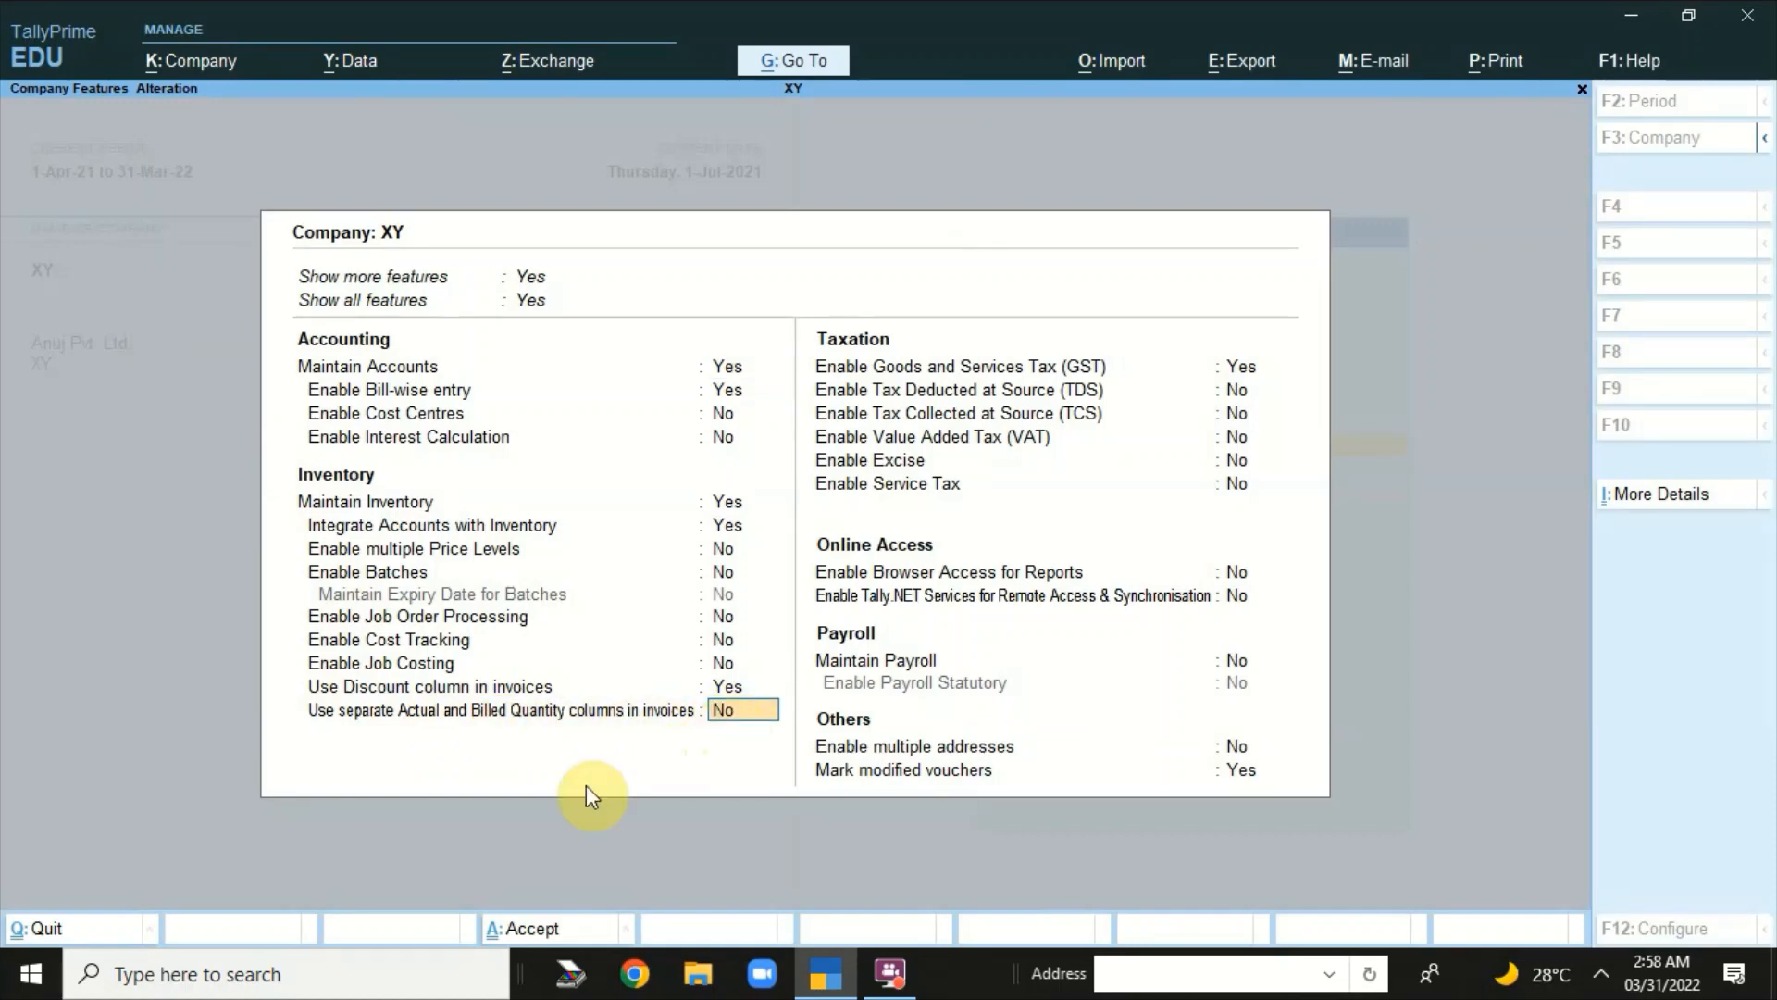
{"action": "type", "text": "y"}
{"action": "left_click", "coordinate": [729, 689]}
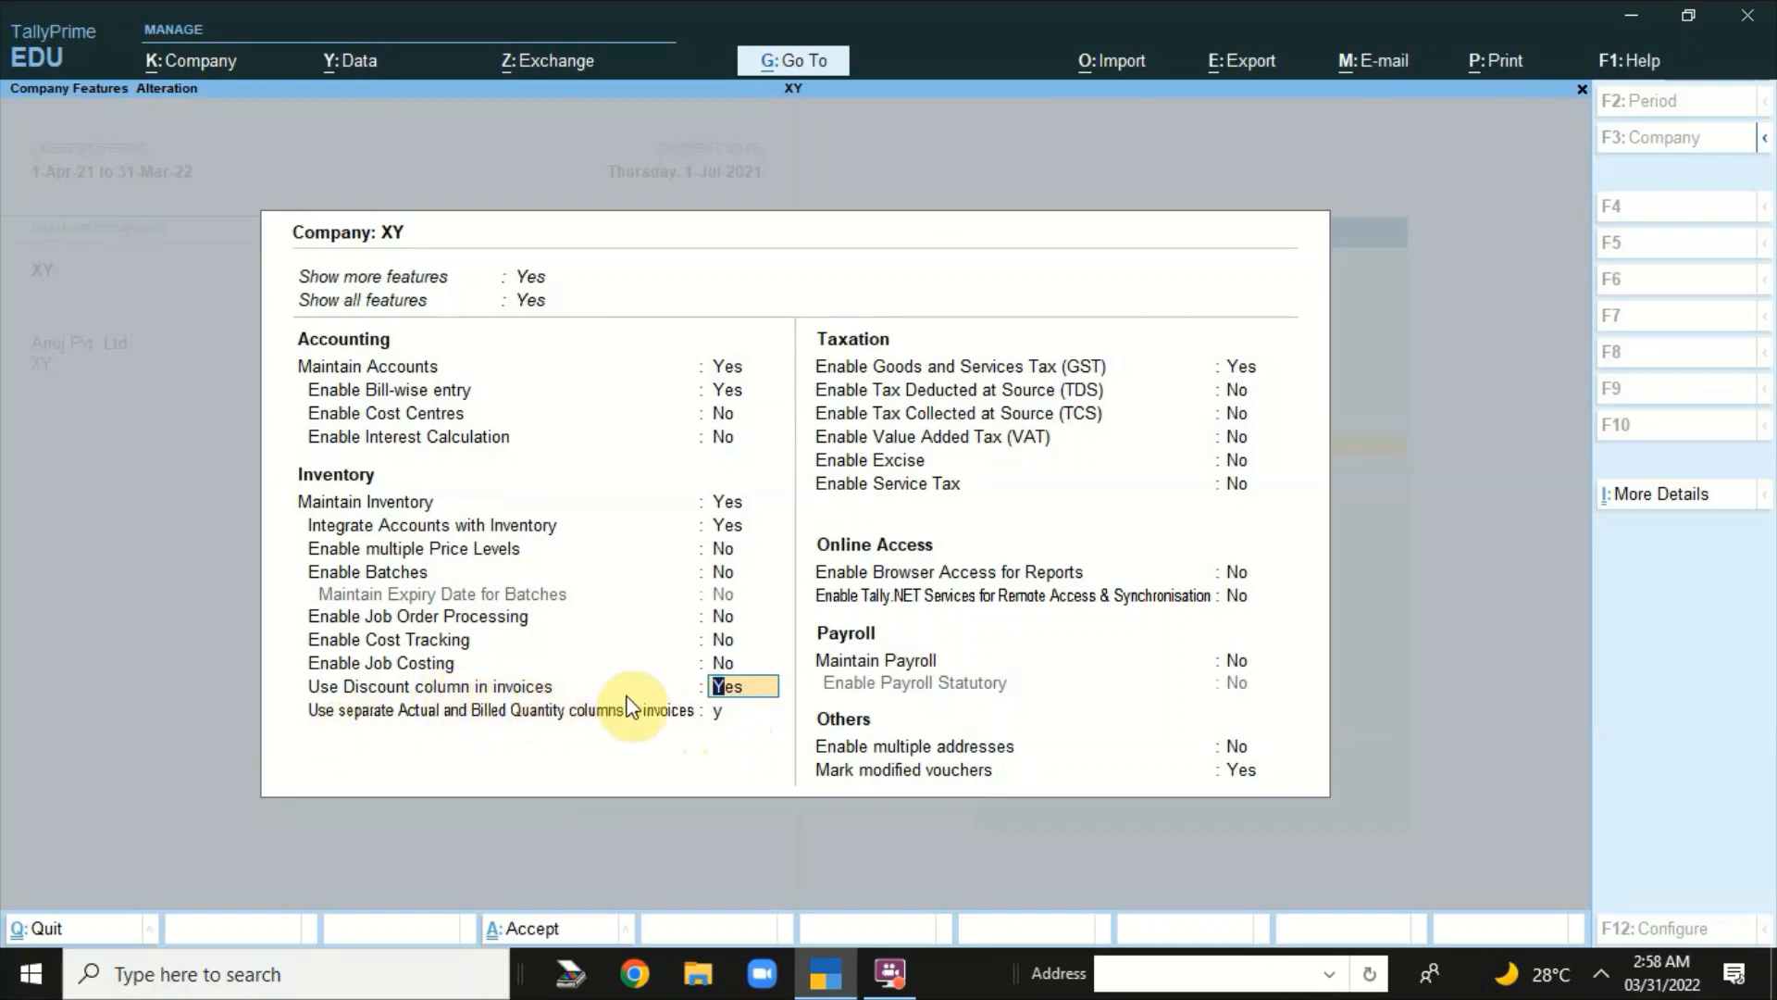
{"action": "type", "text": "n"}
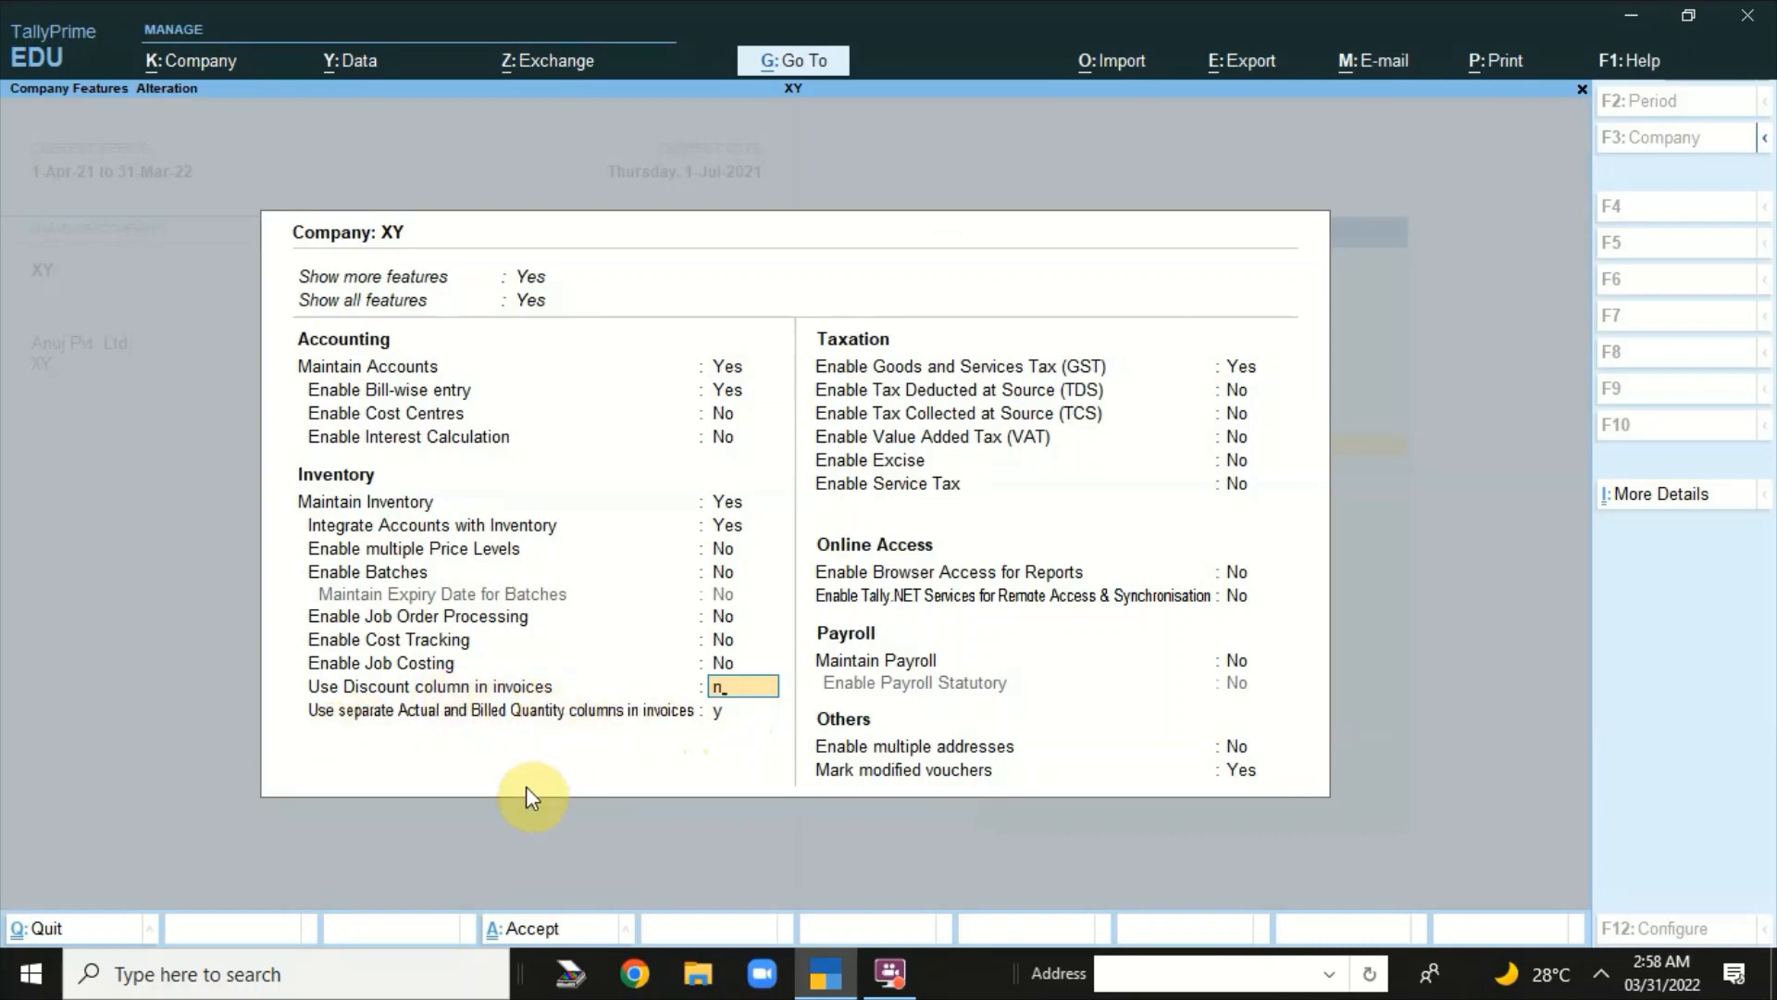
{"action": "key", "text": "Return"}
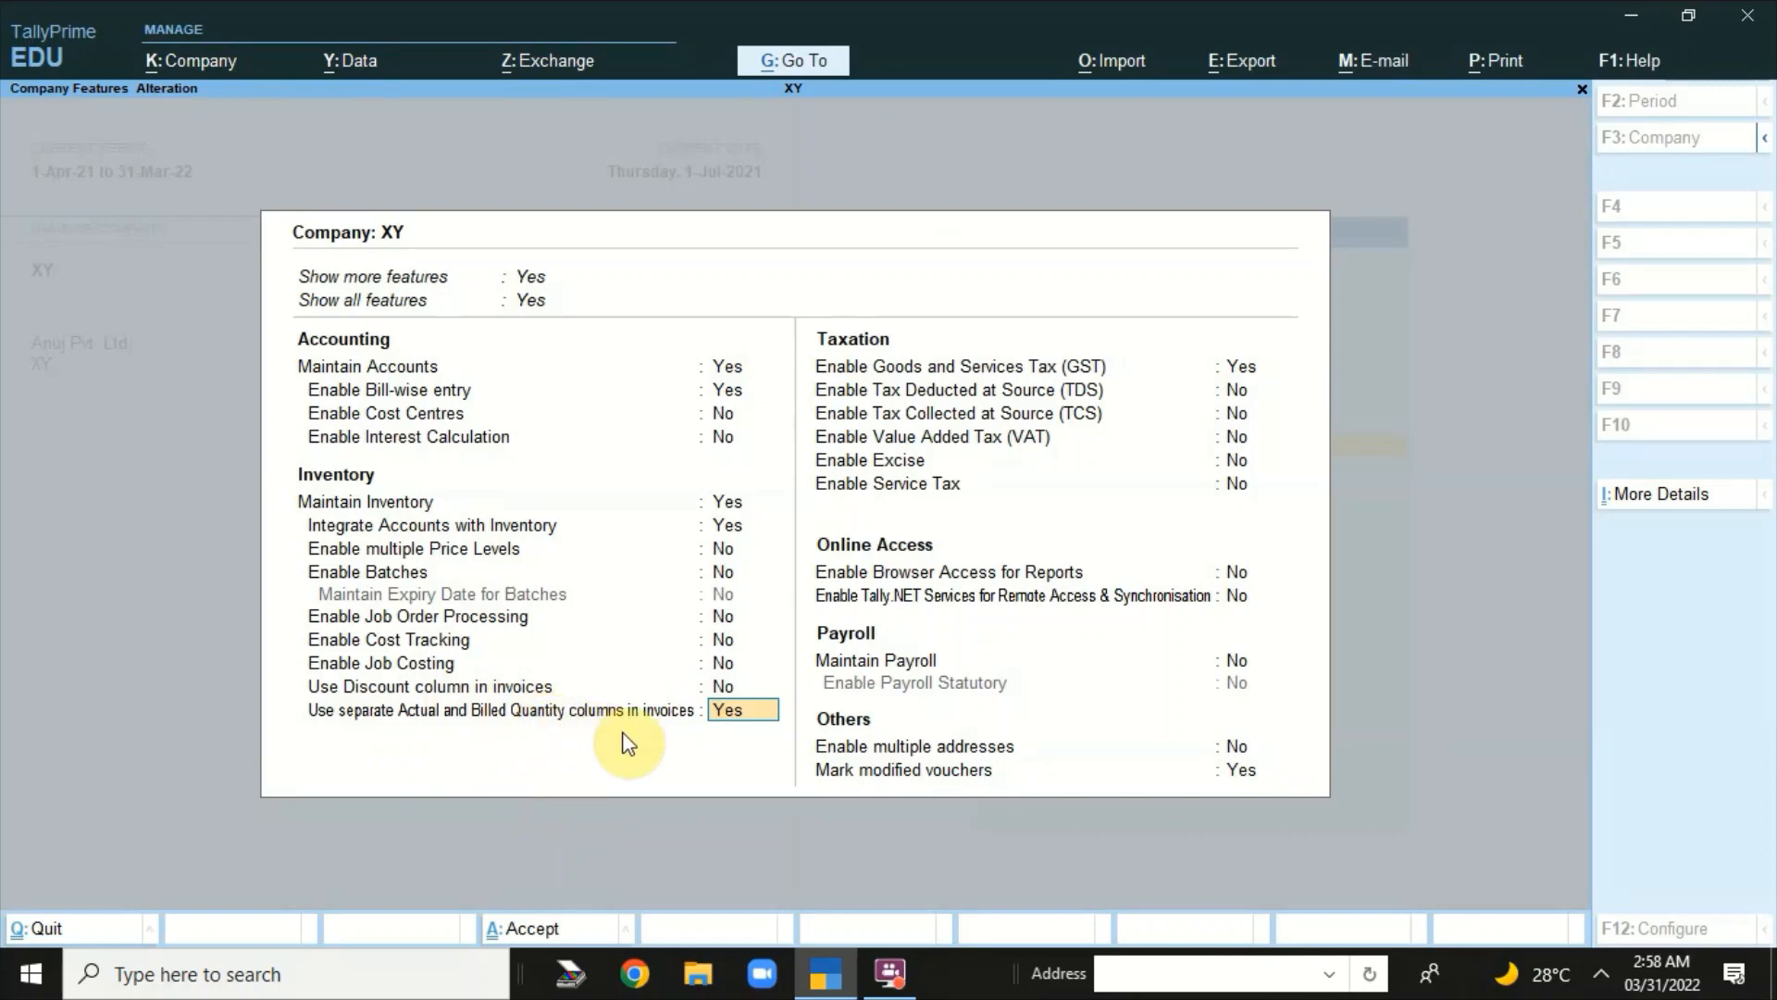
{"action": "key", "text": "ctrl+a"}
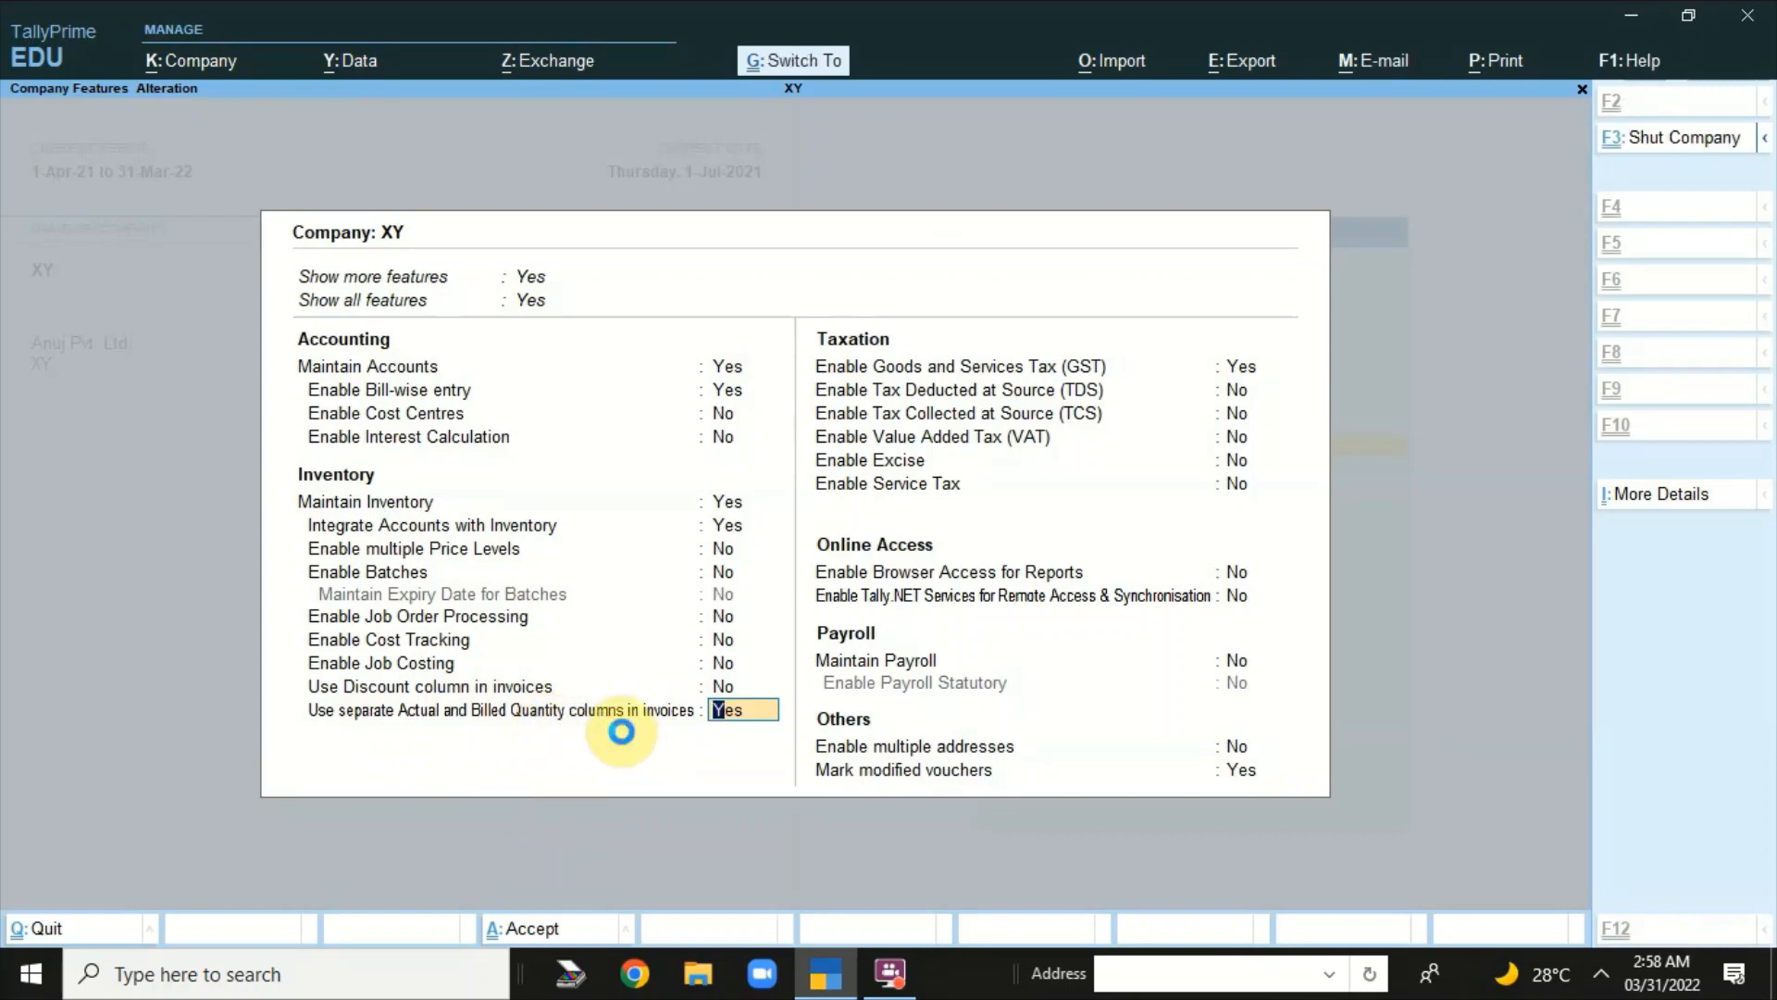
{"action": "key", "text": "Escape"}
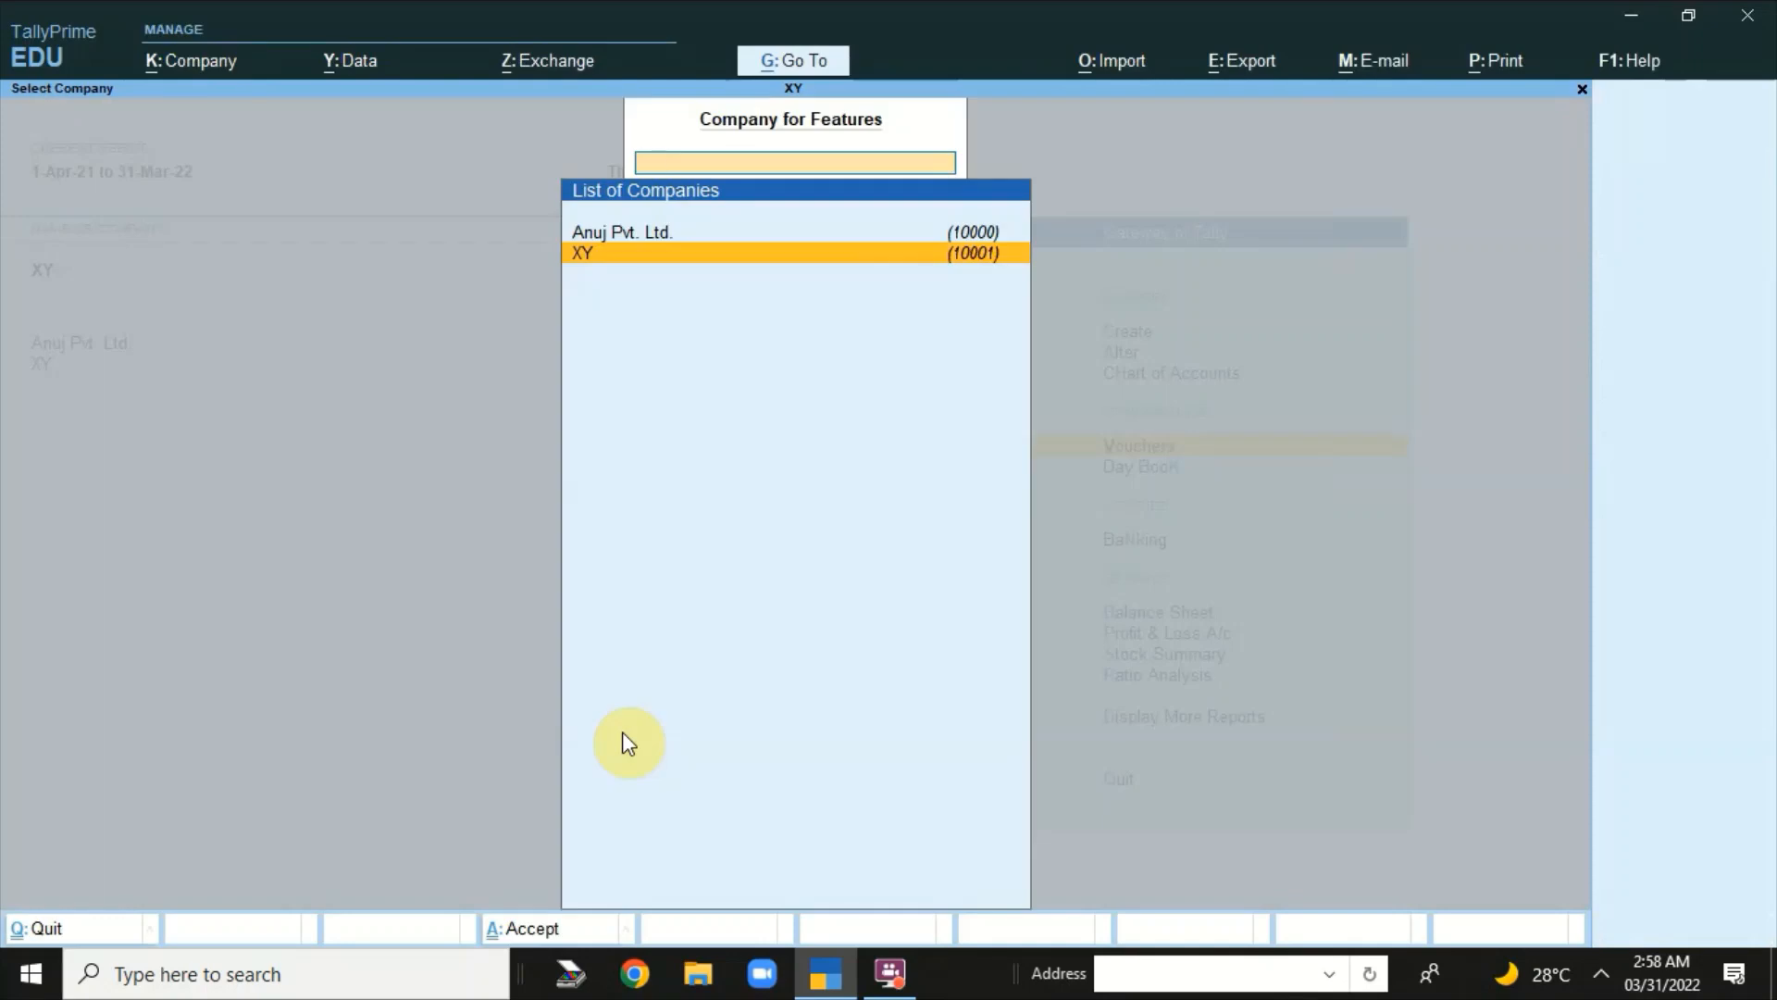
{"action": "key", "text": "Escape"}
- Start a new sales voucher and choose the customer's ledger as the party account
{"action": "key", "text": "Return"}
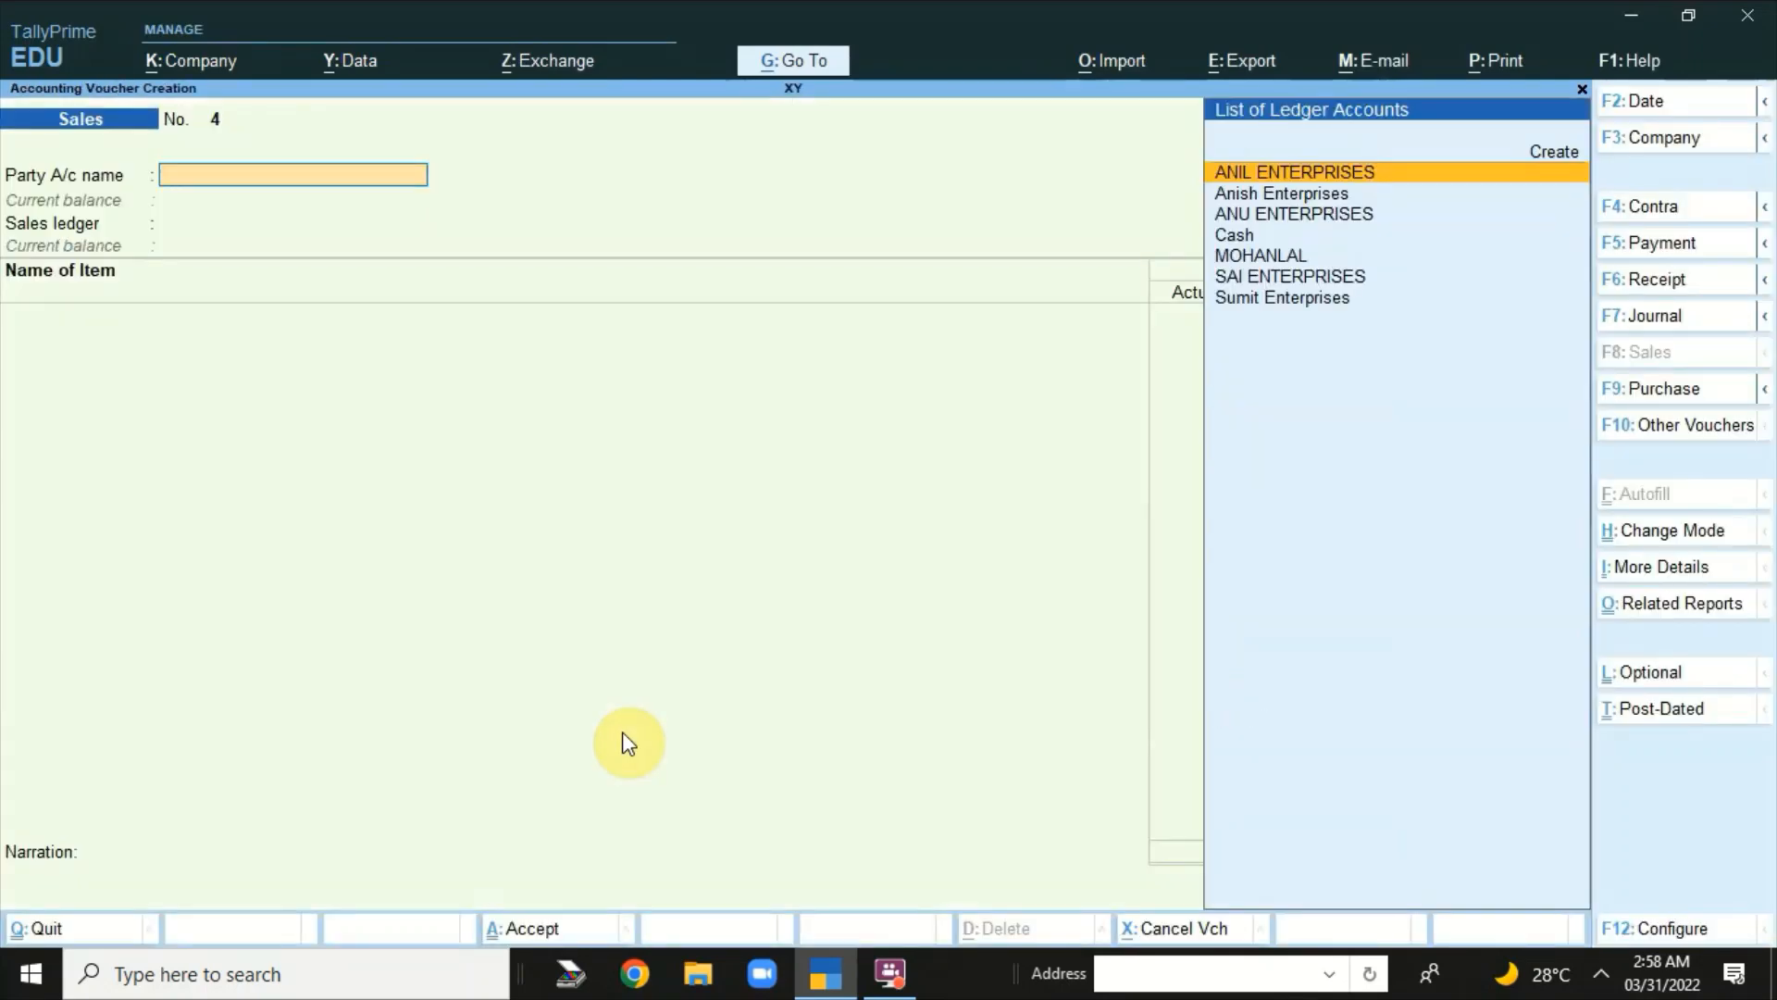
{"action": "key", "text": "Down"}
{"action": "key", "text": "Down"}
{"action": "key", "text": "Down"}
{"action": "key", "text": "Down"}
{"action": "key", "text": "Return"}
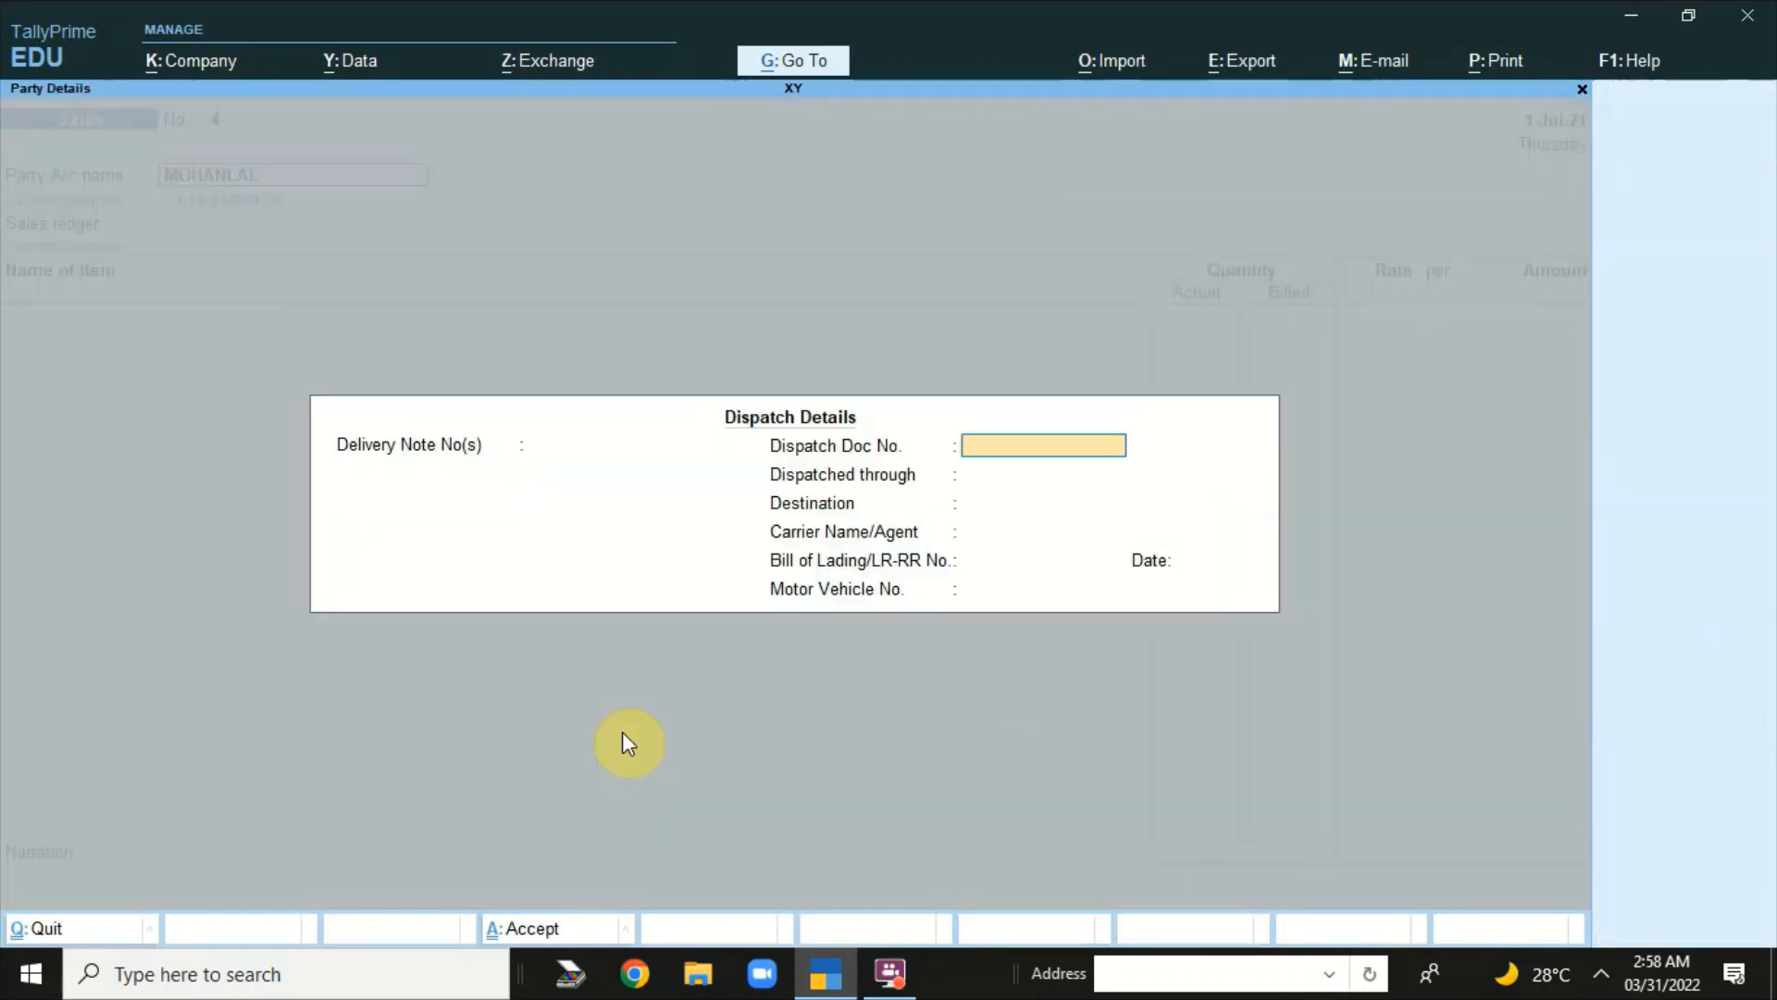
- Leave the voucher's dispatch details blank and accept the default party details
{"action": "key", "text": "Return"}
{"action": "key", "text": "Return"}
{"action": "key", "text": "Return"}
{"action": "key", "text": "Return"}
{"action": "key", "text": "Return"}
{"action": "key", "text": "Return"}
{"action": "key", "text": "Return"}
{"action": "key", "text": "Return"}
{"action": "key", "text": "Return"}
{"action": "key", "text": "Return"}
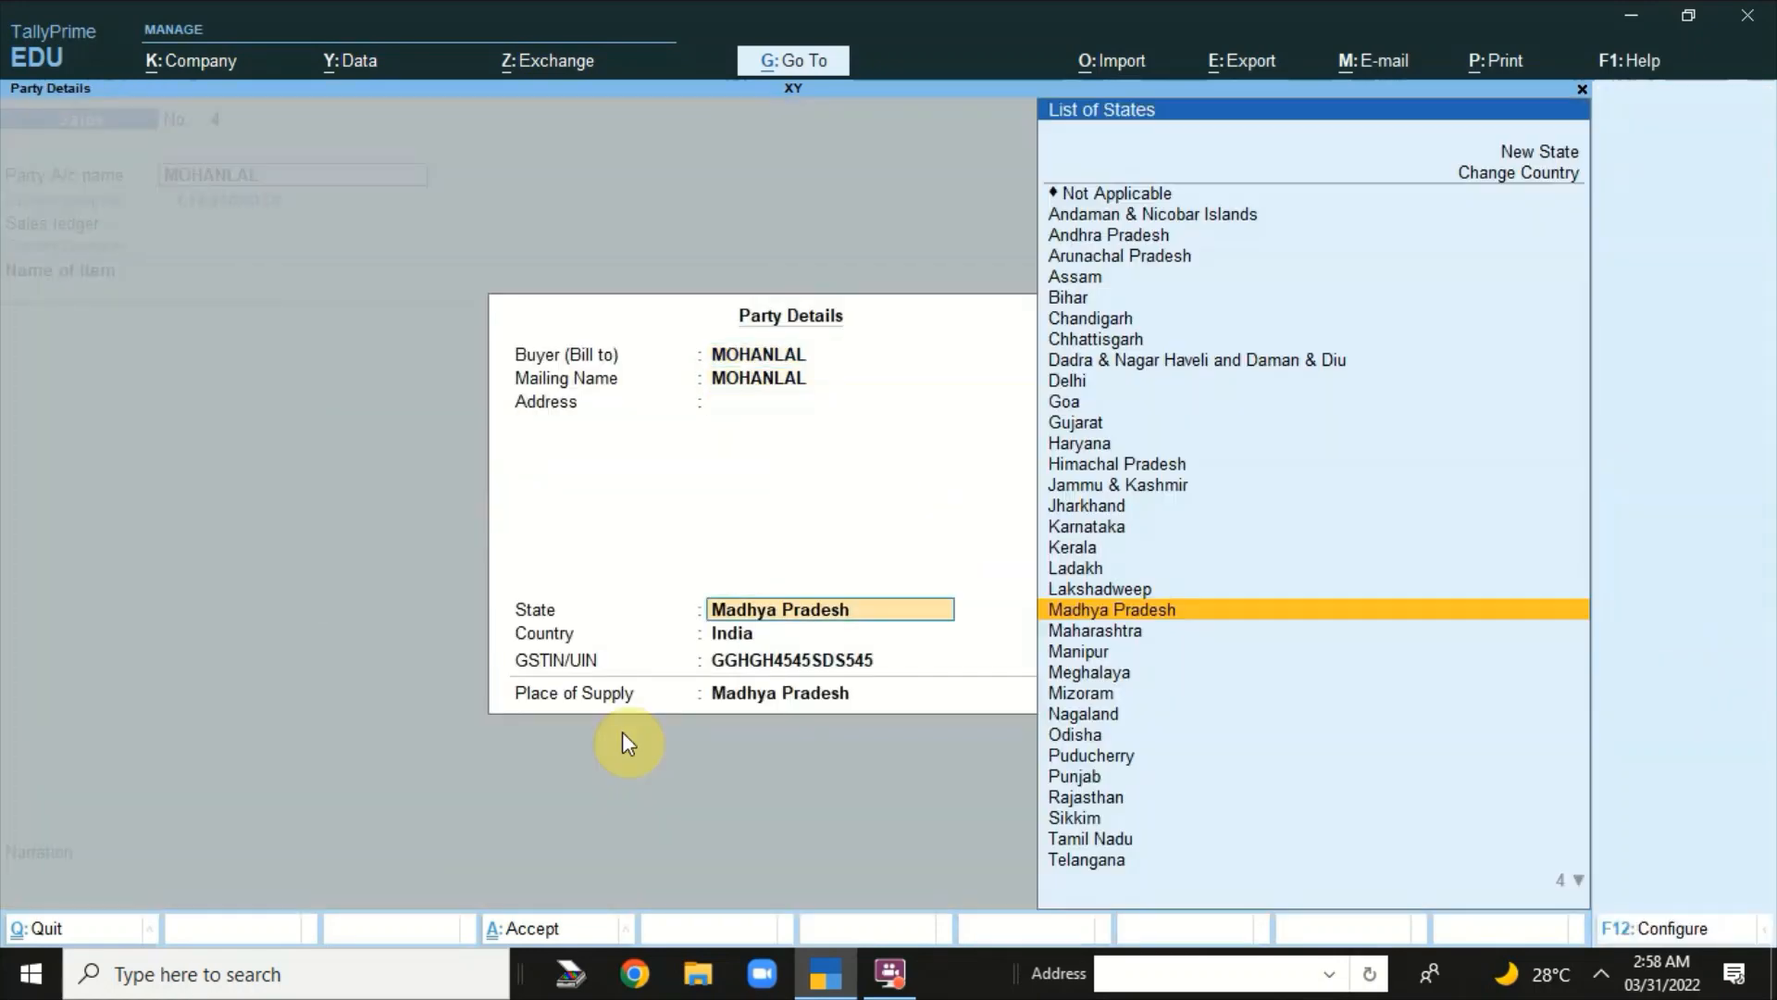
{"action": "key", "text": "Return"}
{"action": "key", "text": "Return"}
- Set the voucher's sales ledger to SALES and continue to the item list
{"action": "key", "text": "Return"}
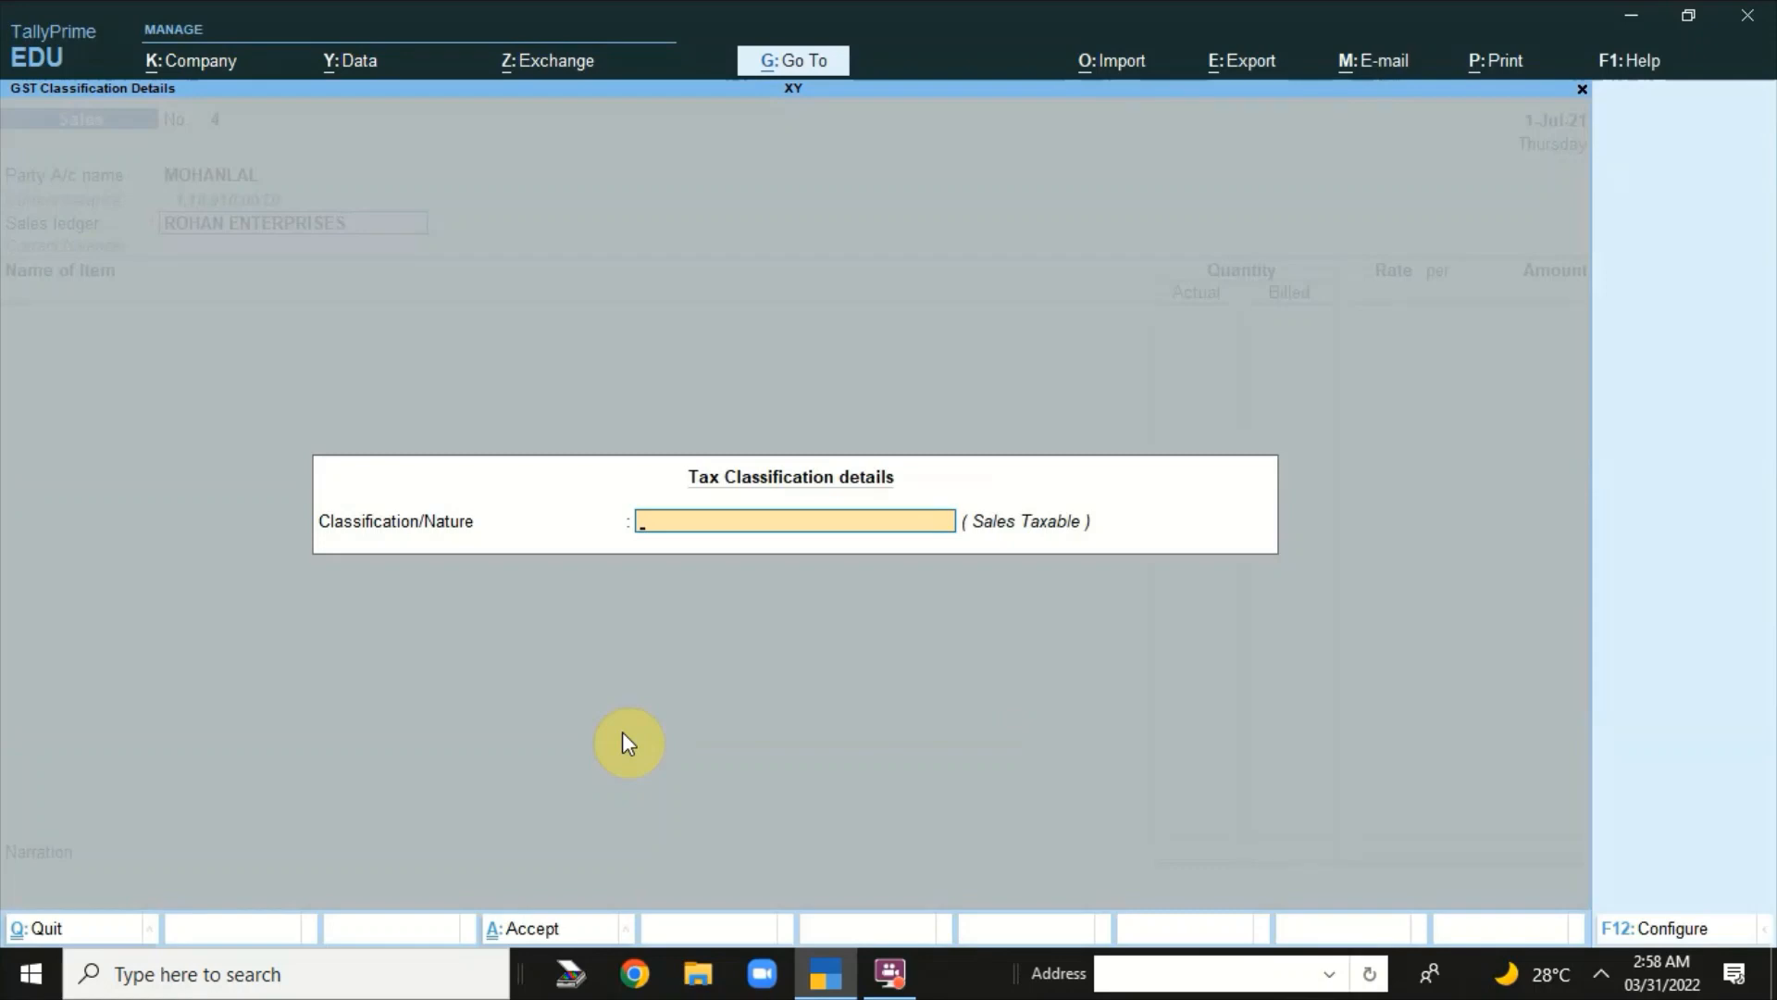
{"action": "key", "text": "Escape"}
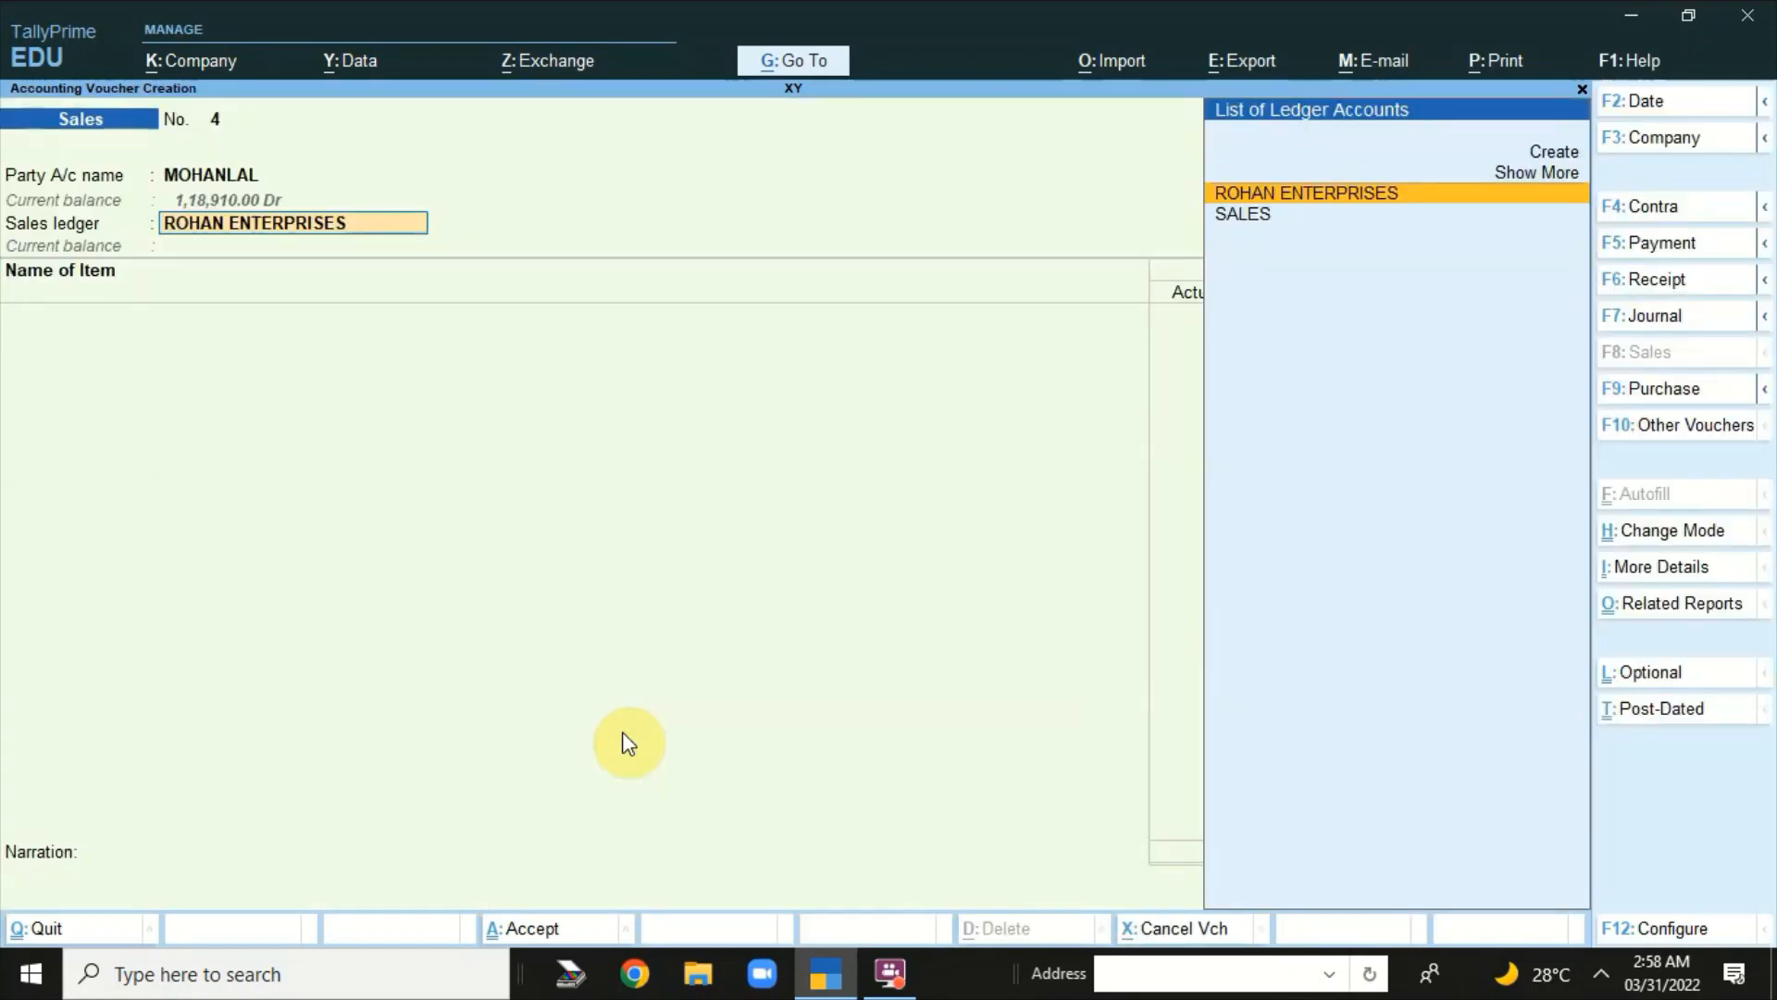
{"action": "key", "text": "Down"}
{"action": "key", "text": "Return"}
{"action": "key", "text": "Return"}
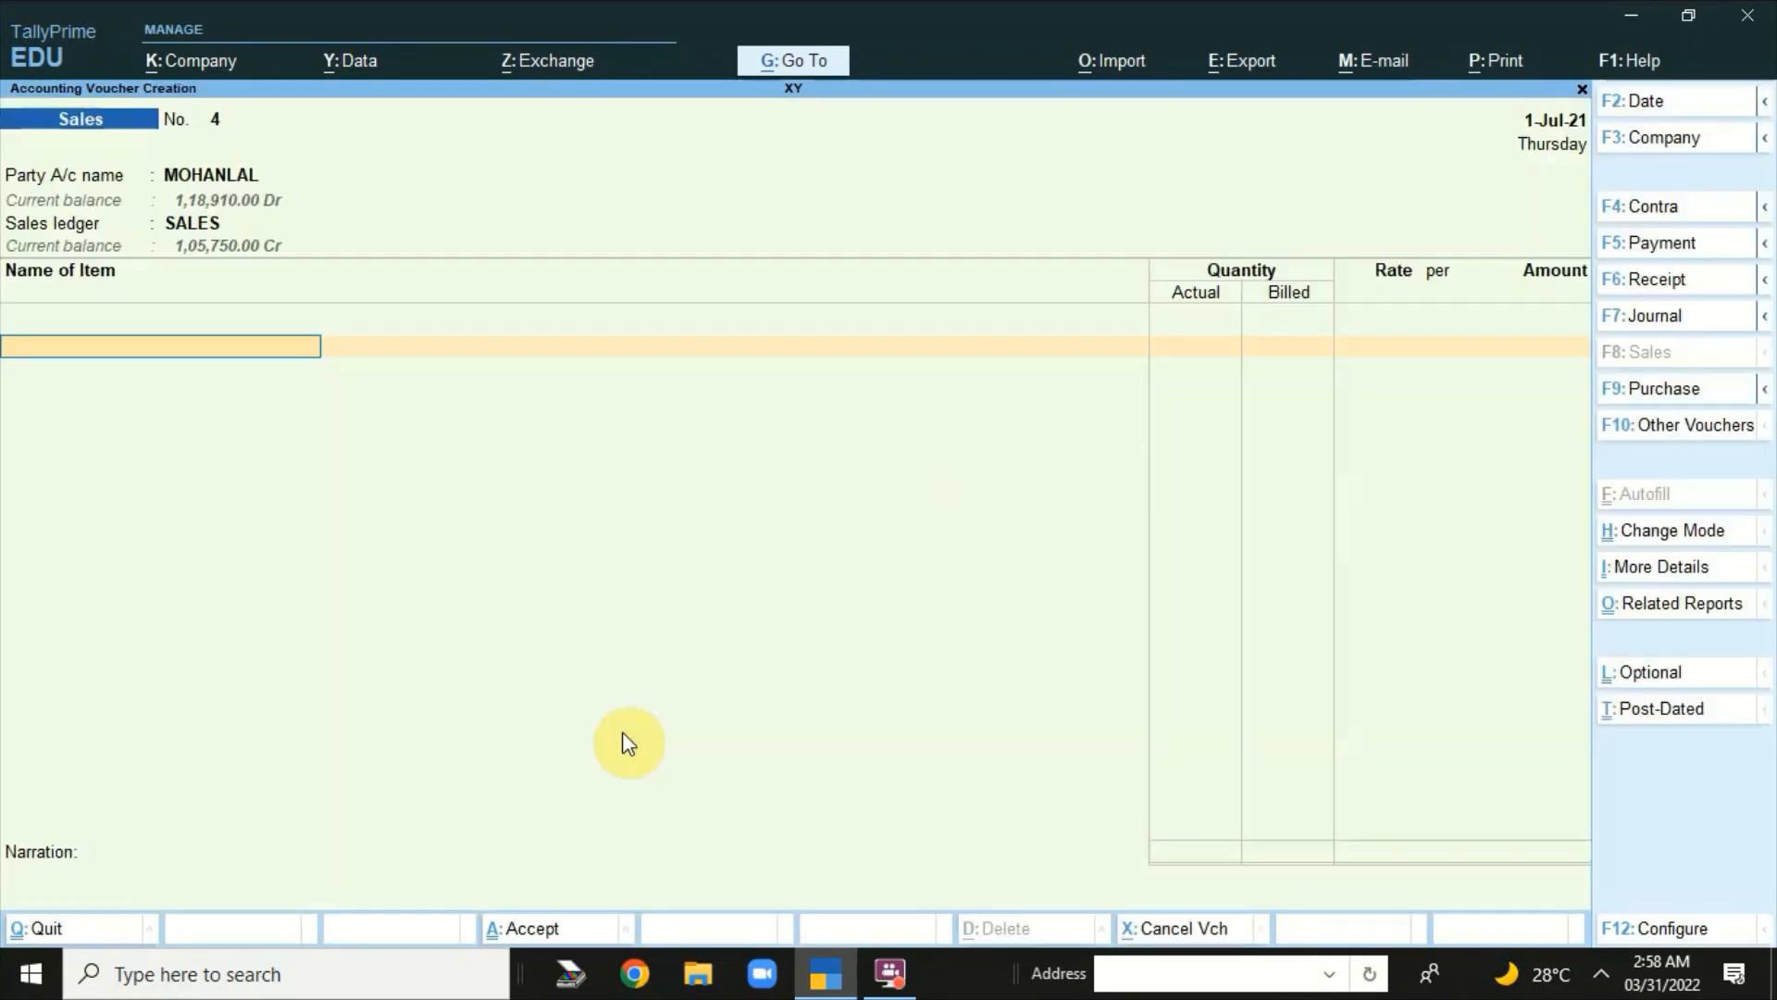
- Add Exercise Books to the sales voucher with actual quantity 2 nos, billed quantity 1 nos and rate 150
{"action": "type", "text": "Exer"}
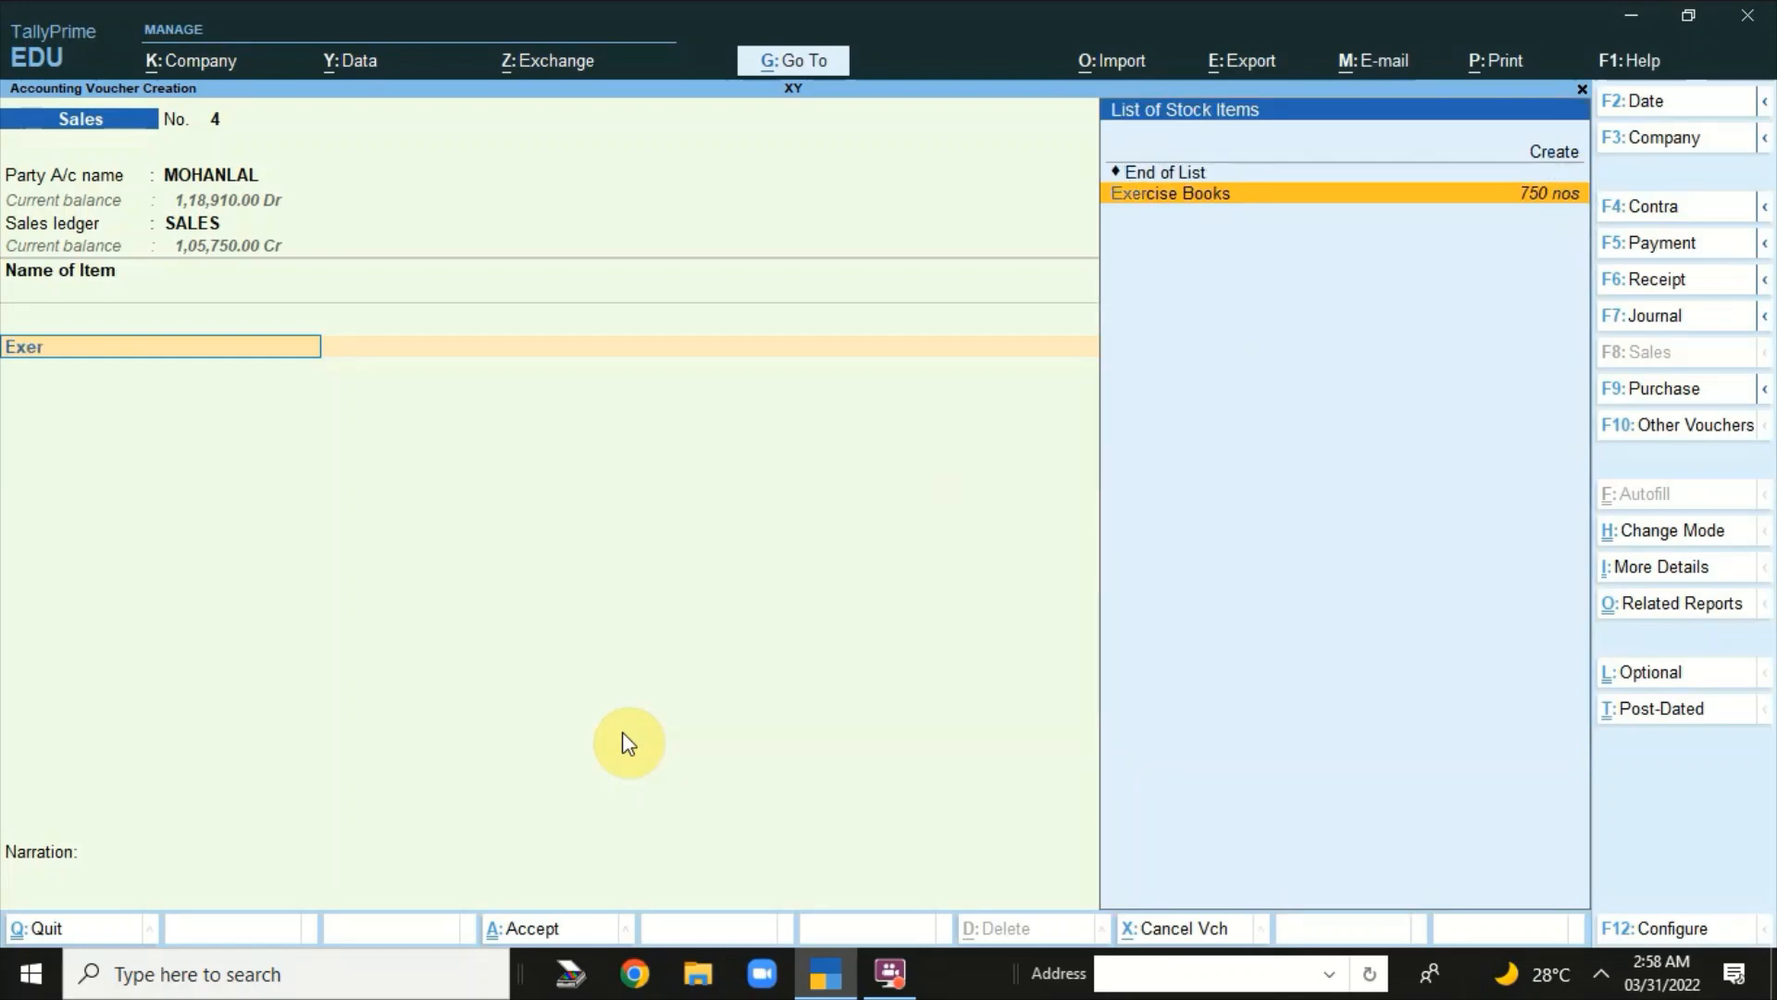
{"action": "key", "text": "Return"}
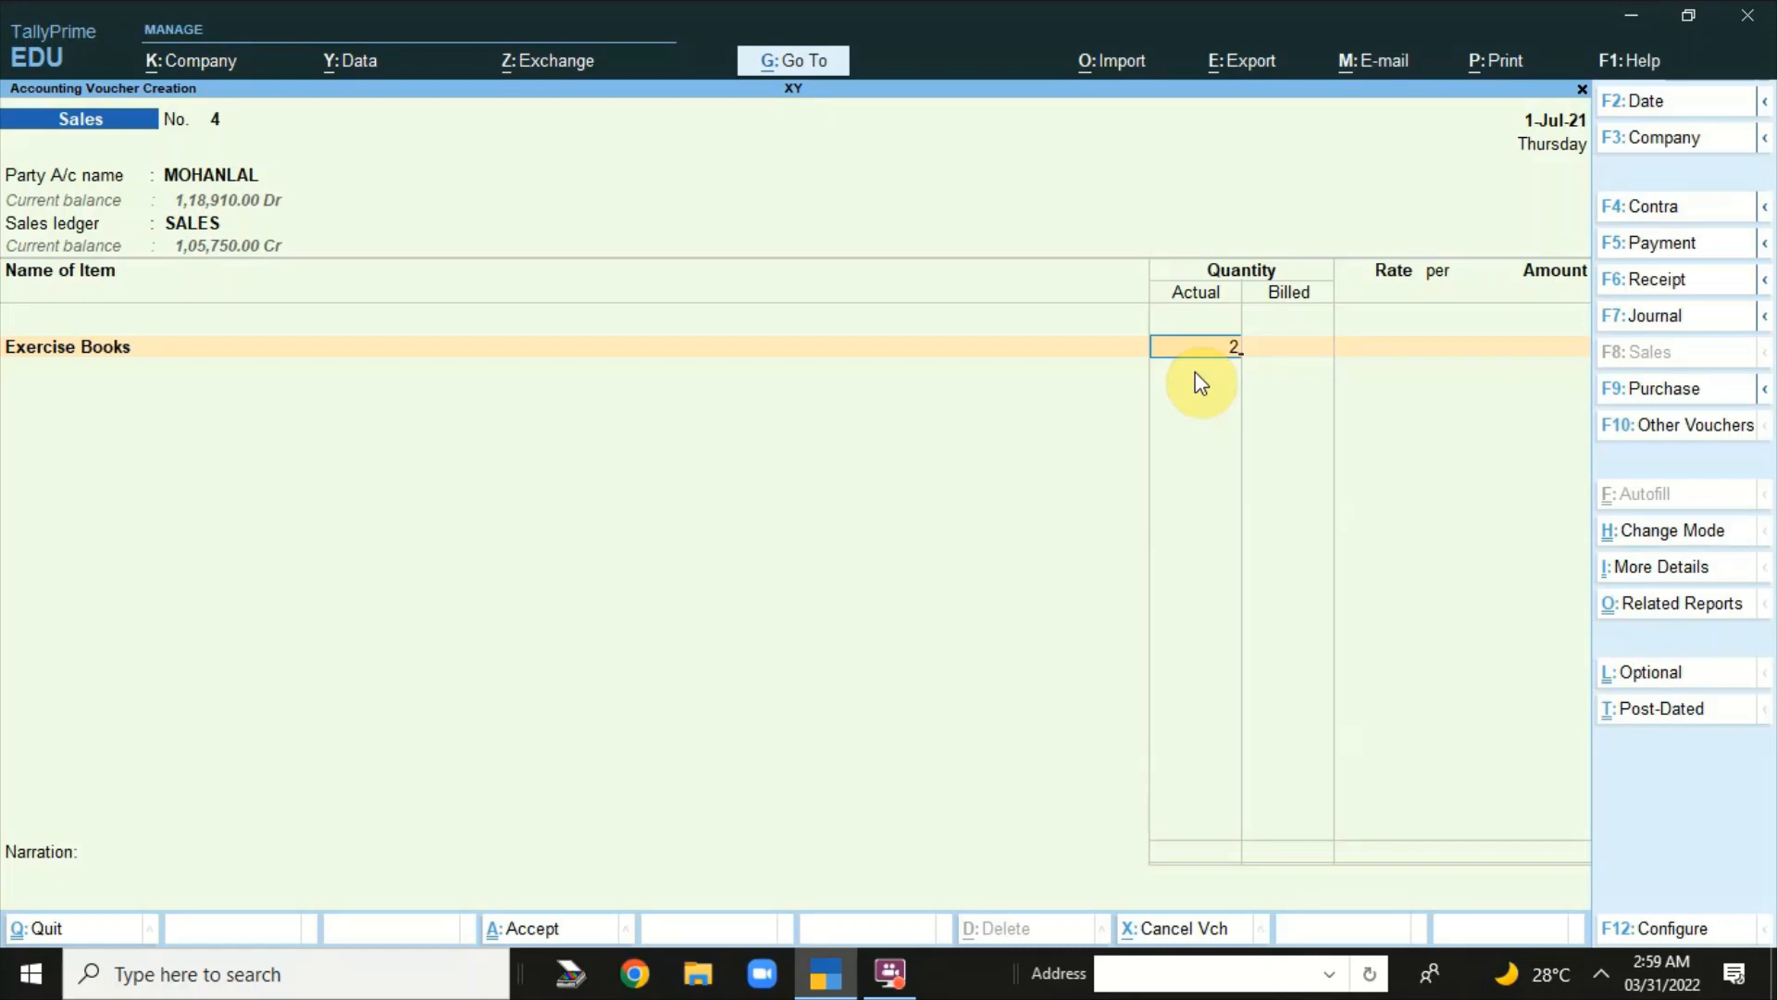
{"action": "key", "text": "Return"}
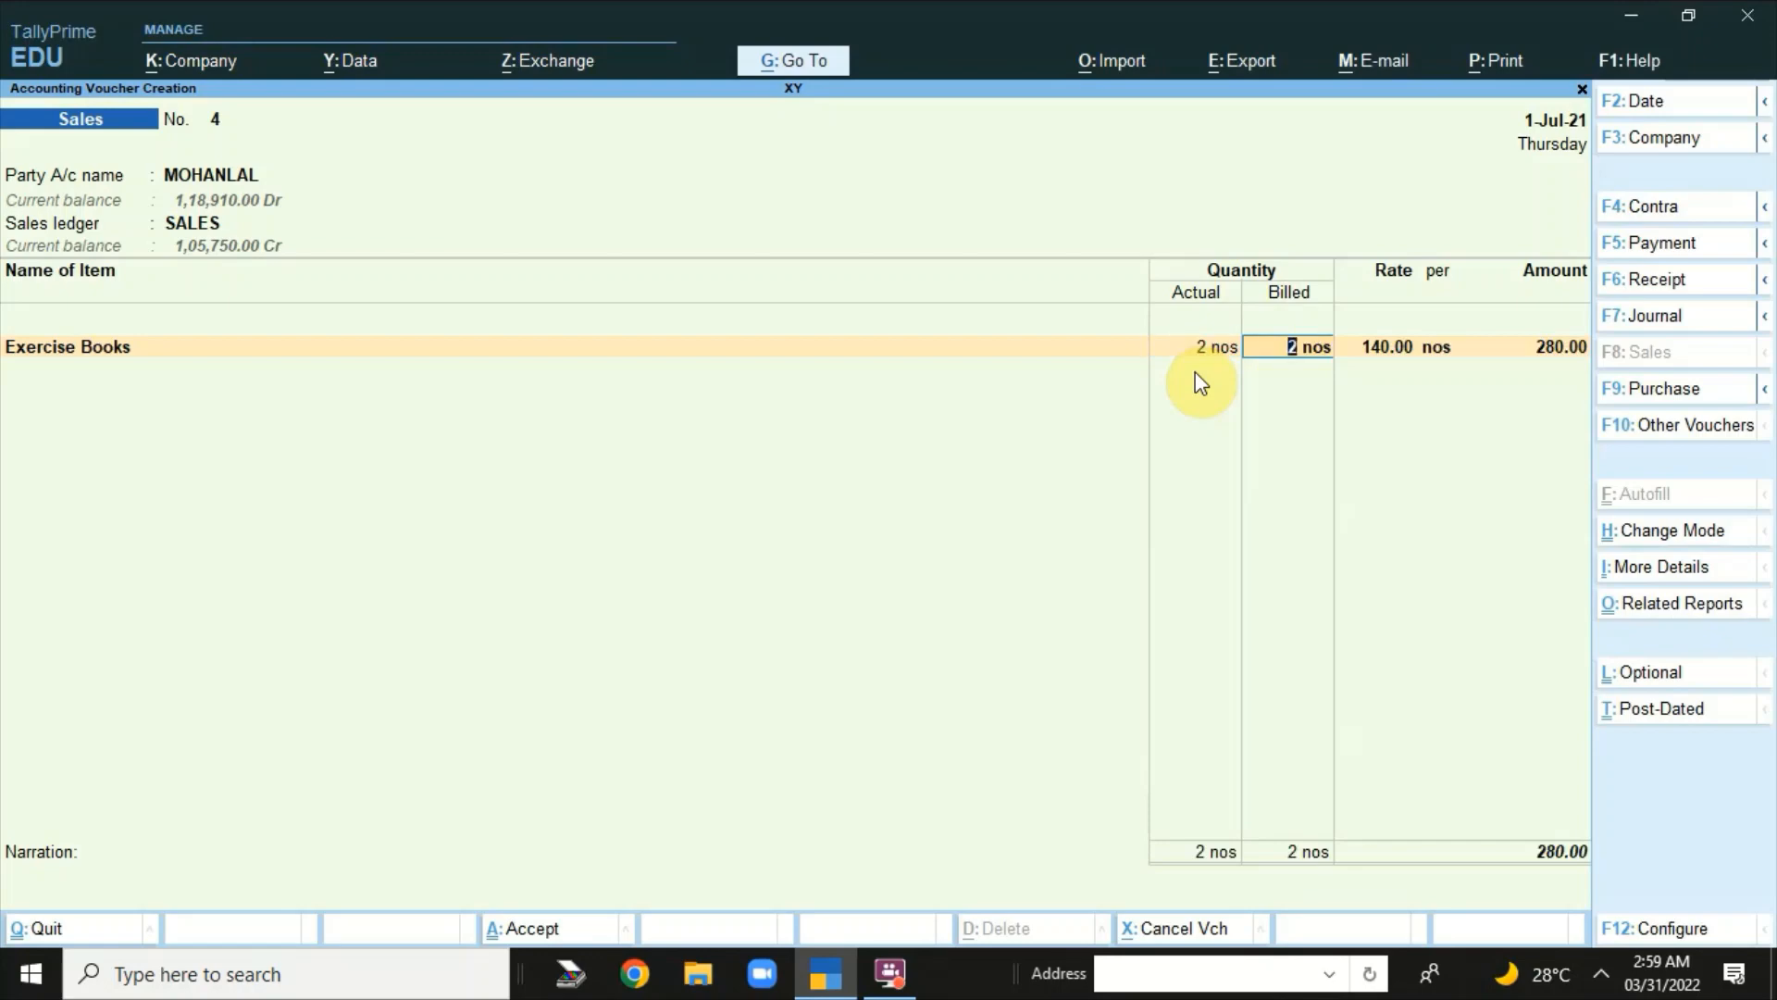
{"action": "key", "text": "BackSpace"}
{"action": "type", "text": "1"}
{"action": "key", "text": "Return"}
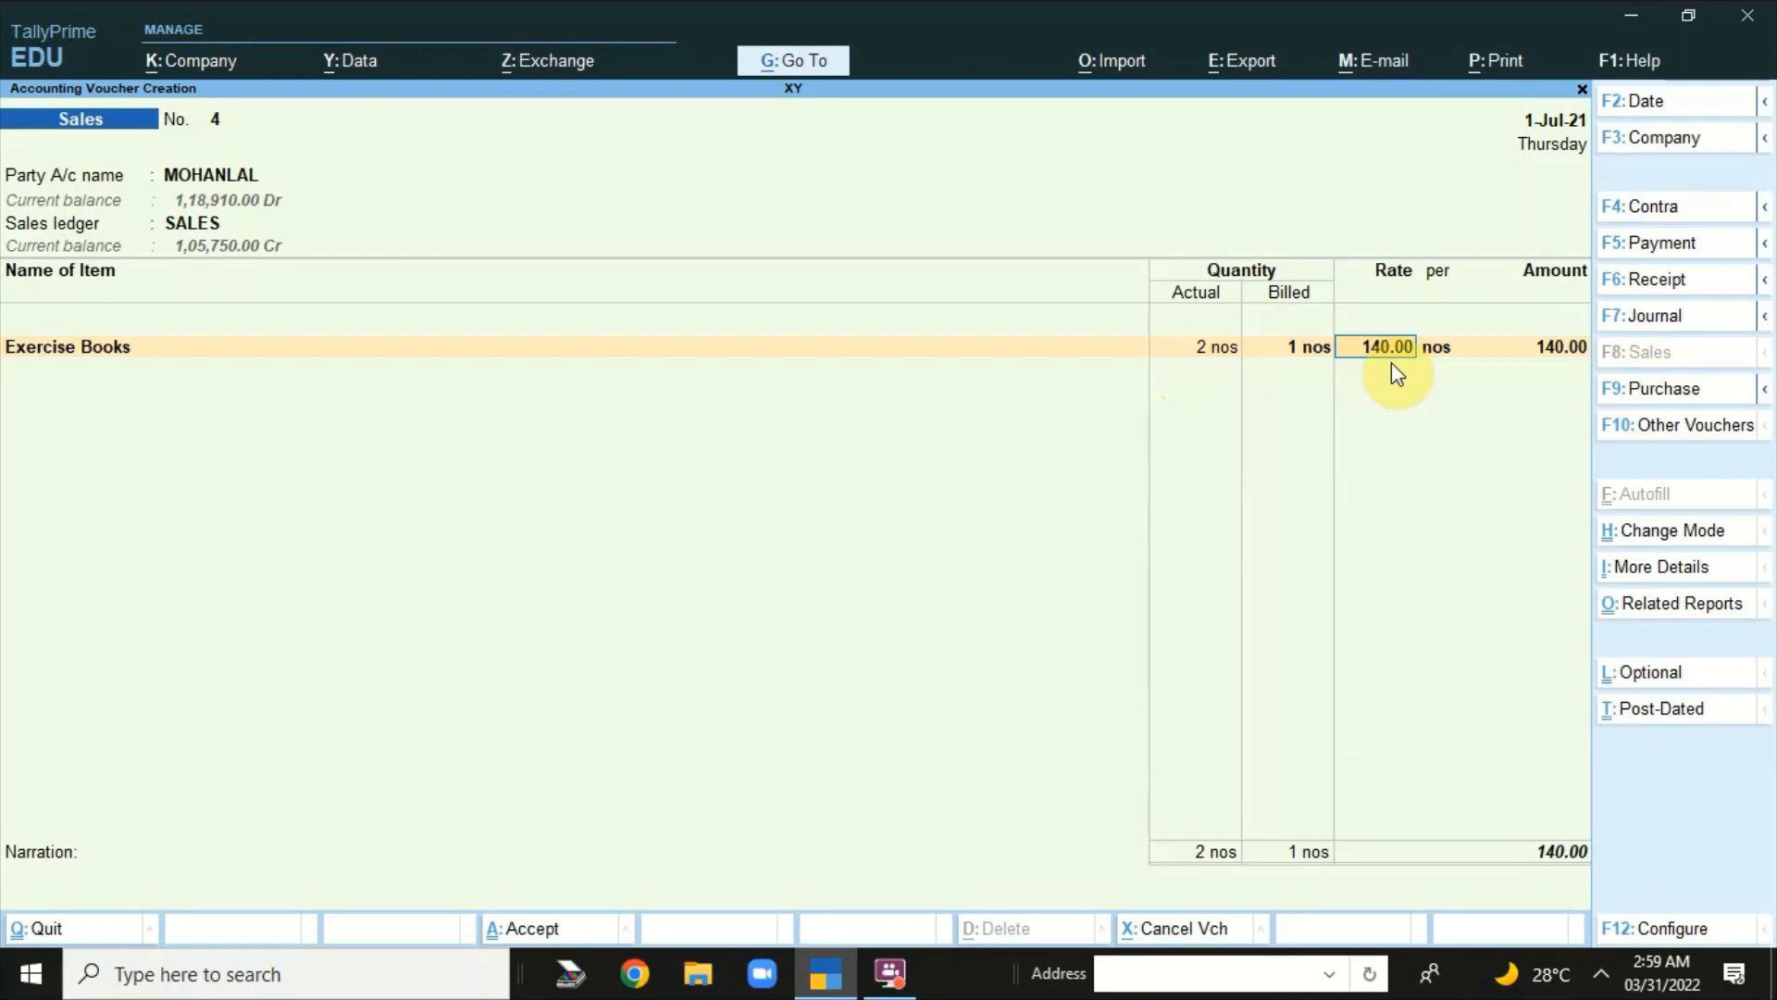
{"action": "key", "text": "Return"}
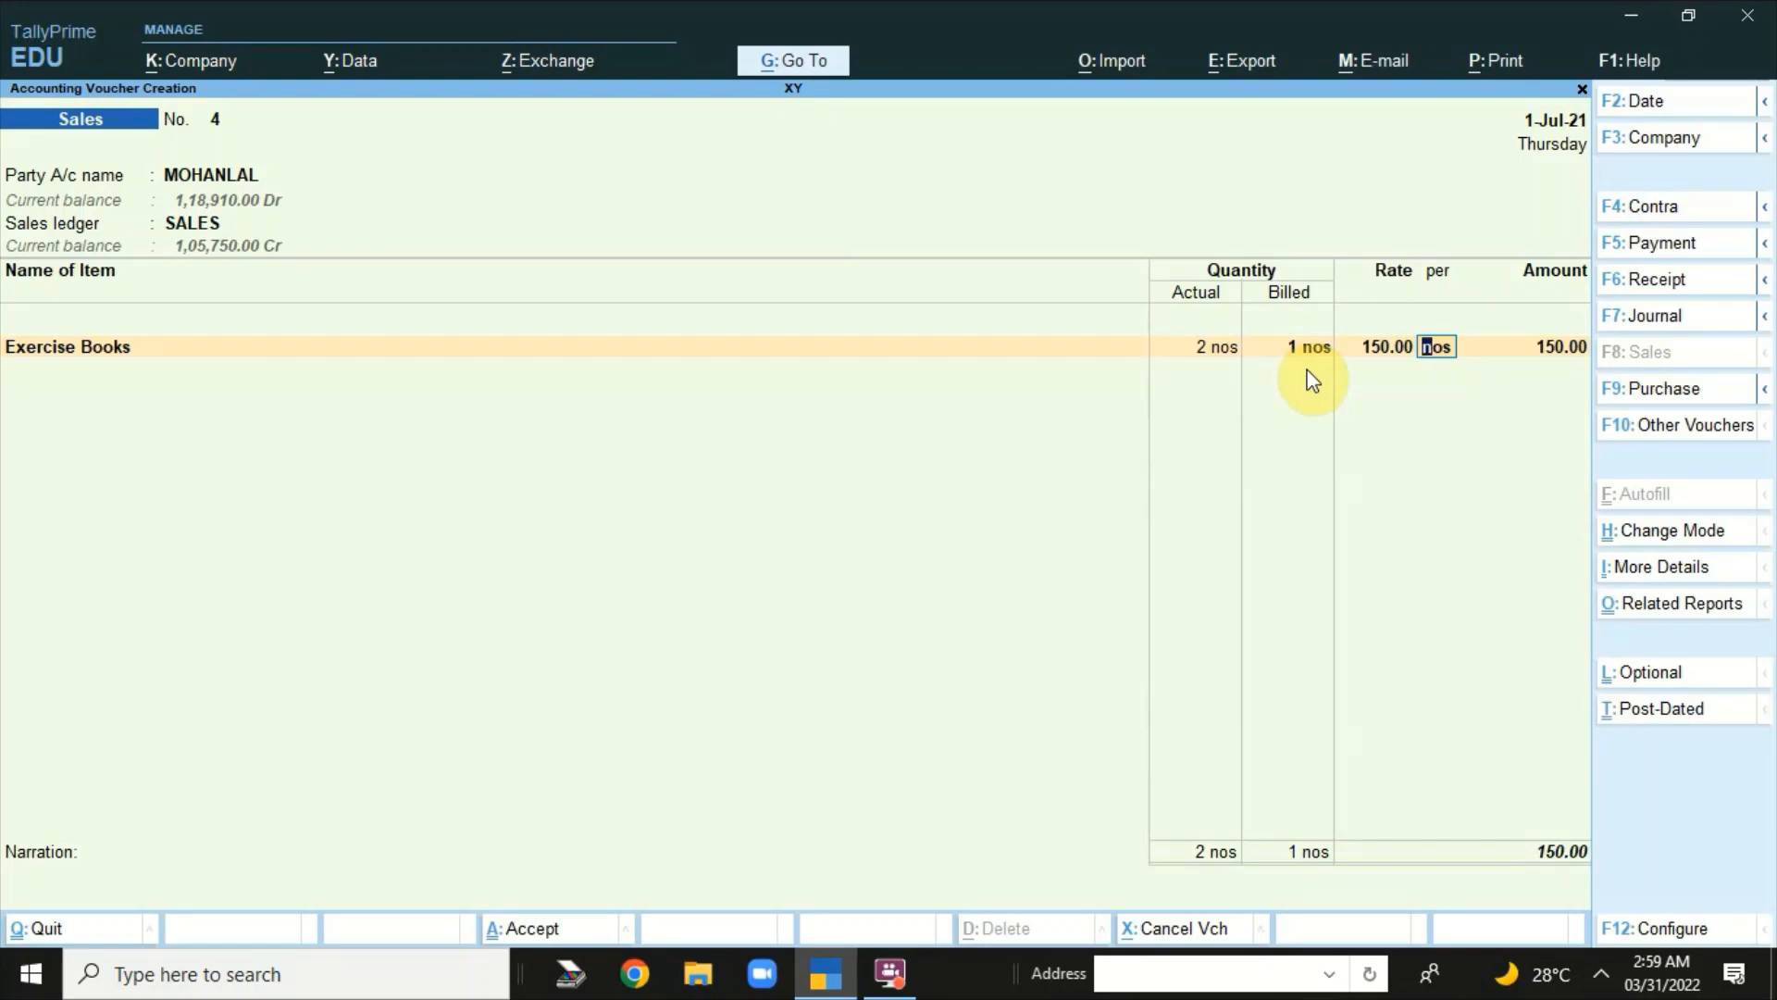
{"action": "key", "text": "Return"}
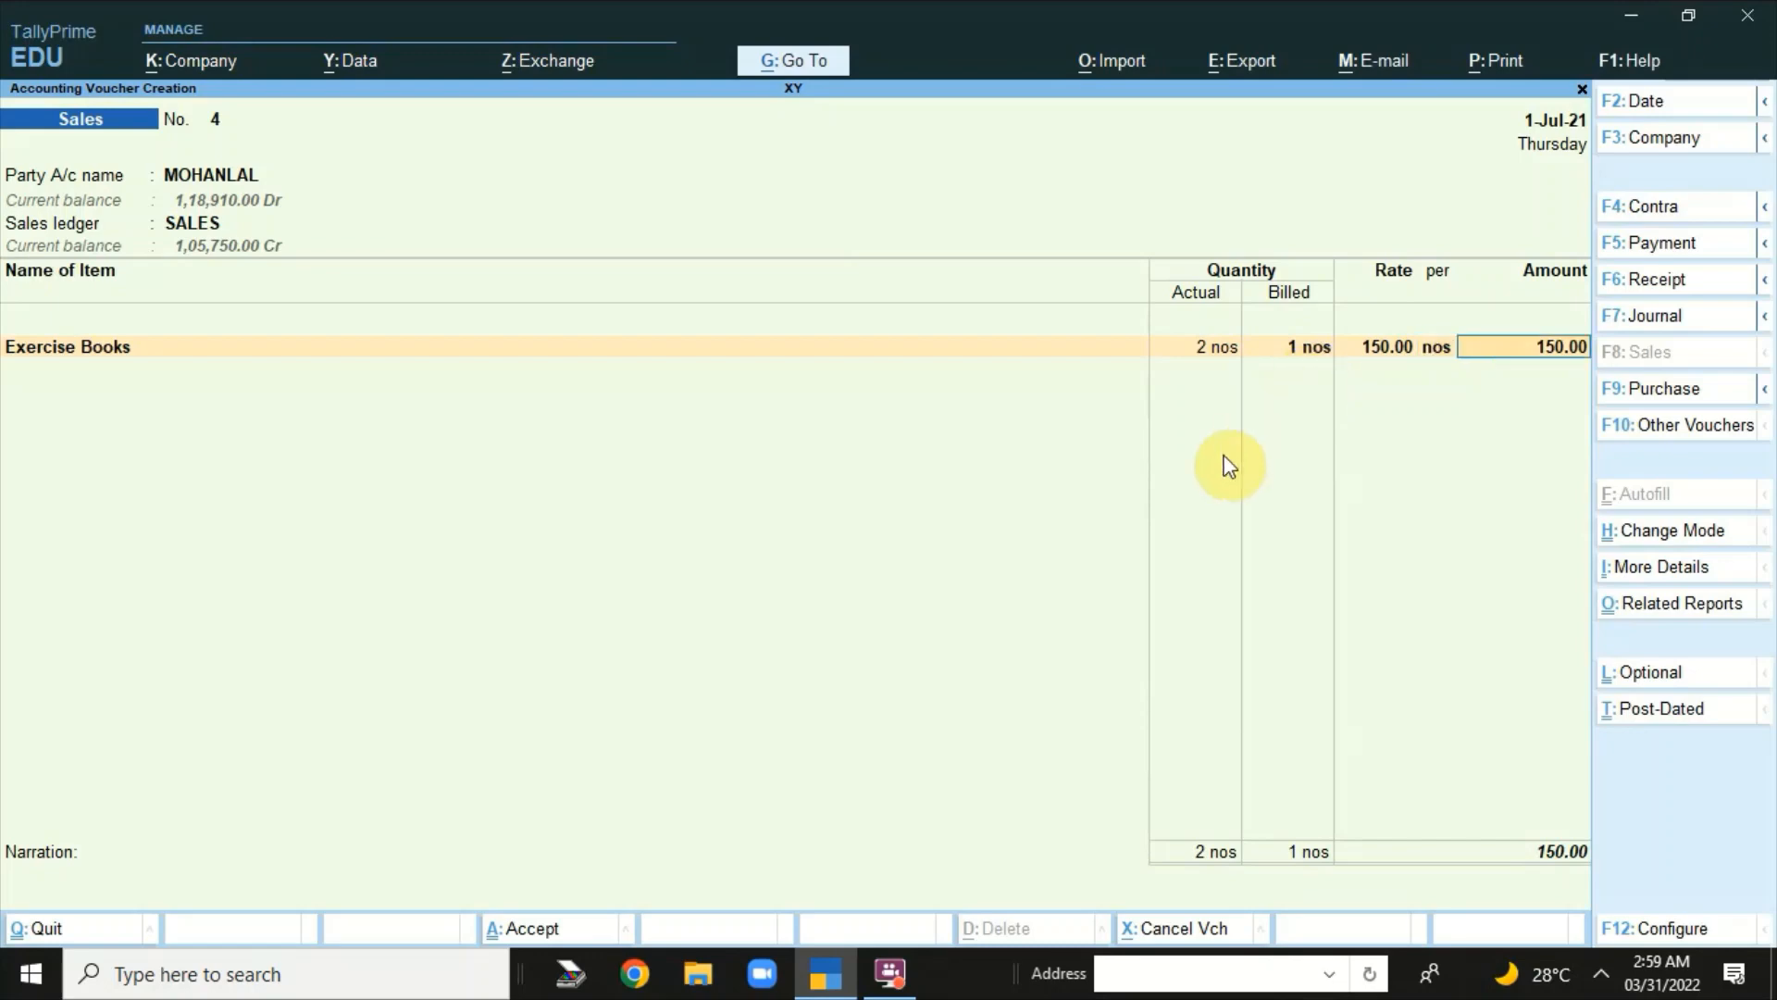
{"action": "key", "text": "Return"}
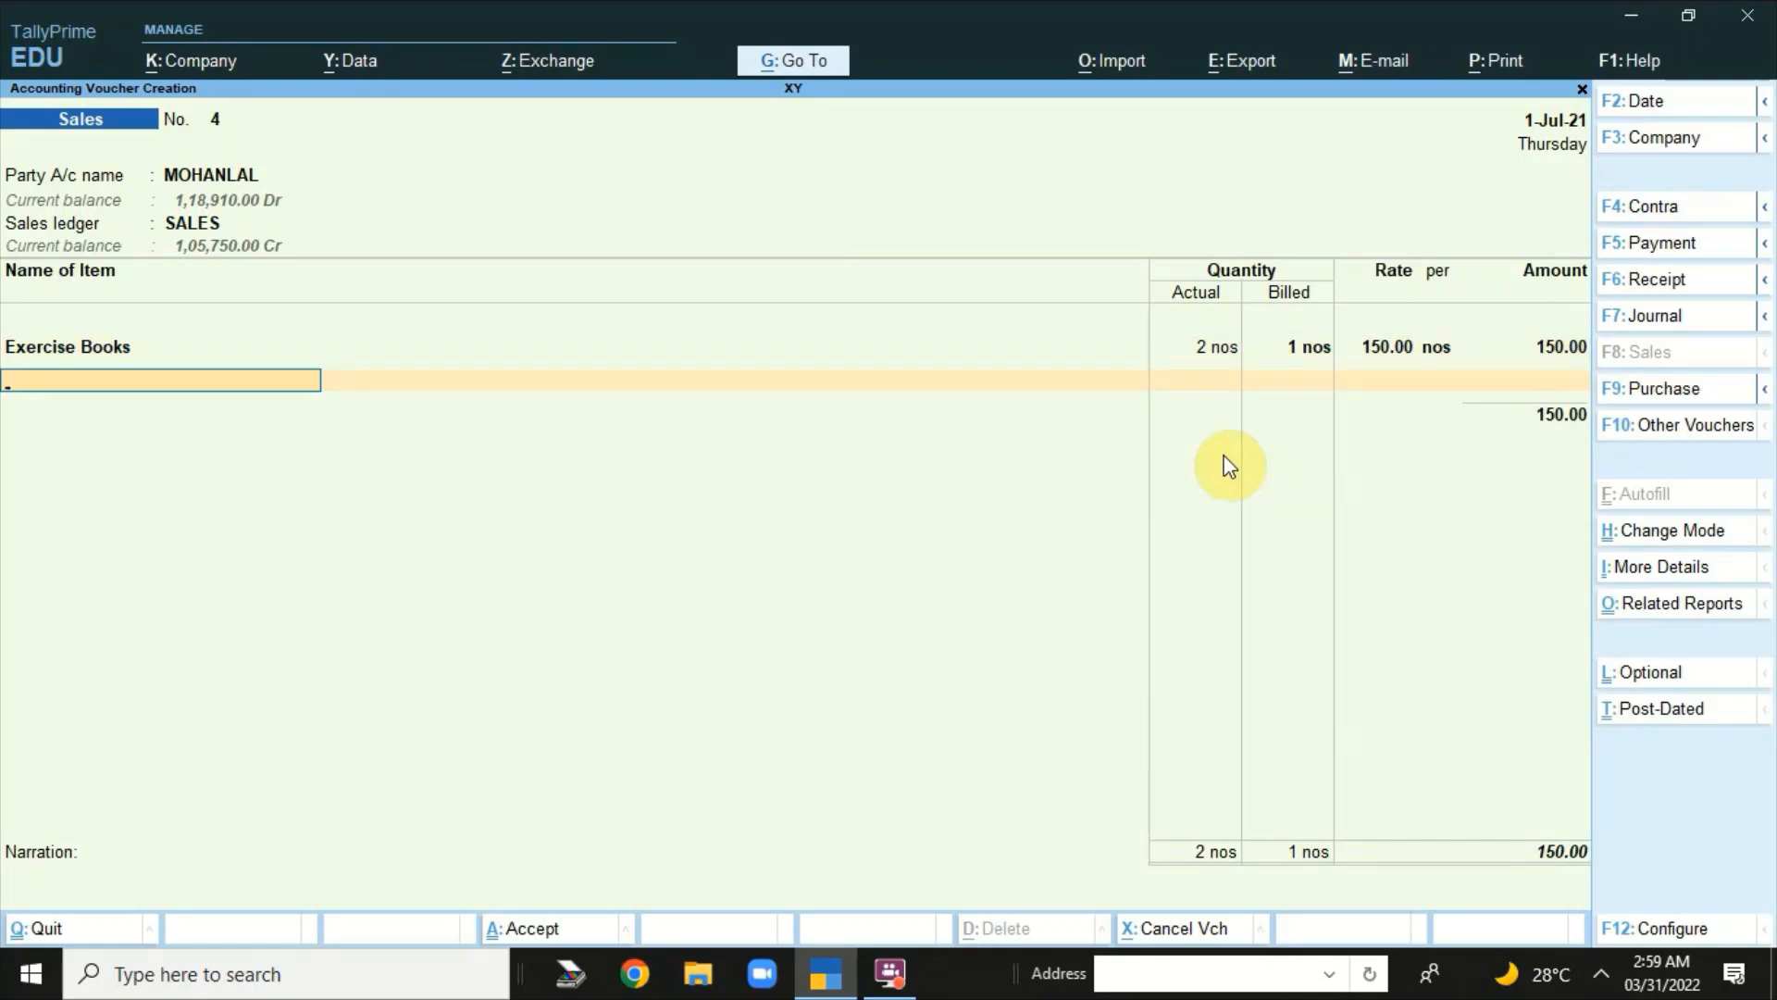
- End the item list and add the CGST and SGST ledgers to the actual-and-billed-quantity voucher
{"action": "key", "text": "Return"}
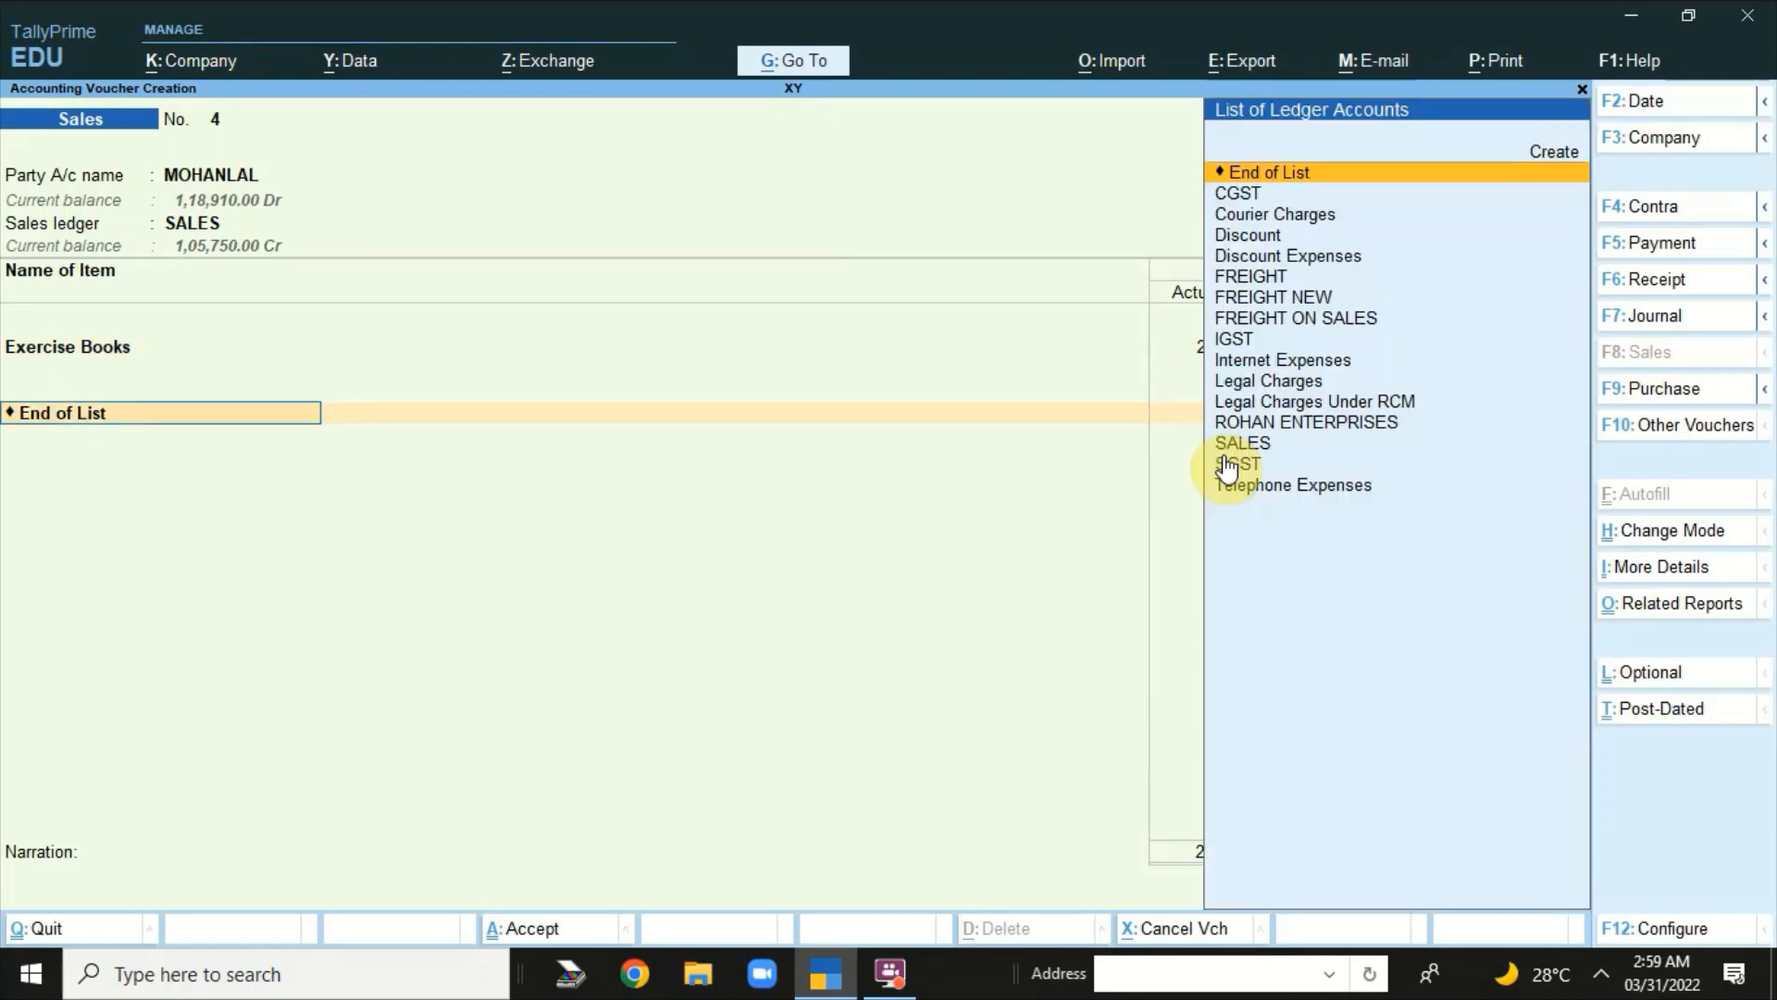
{"action": "type", "text": "cgst"}
{"action": "key", "text": "Return"}
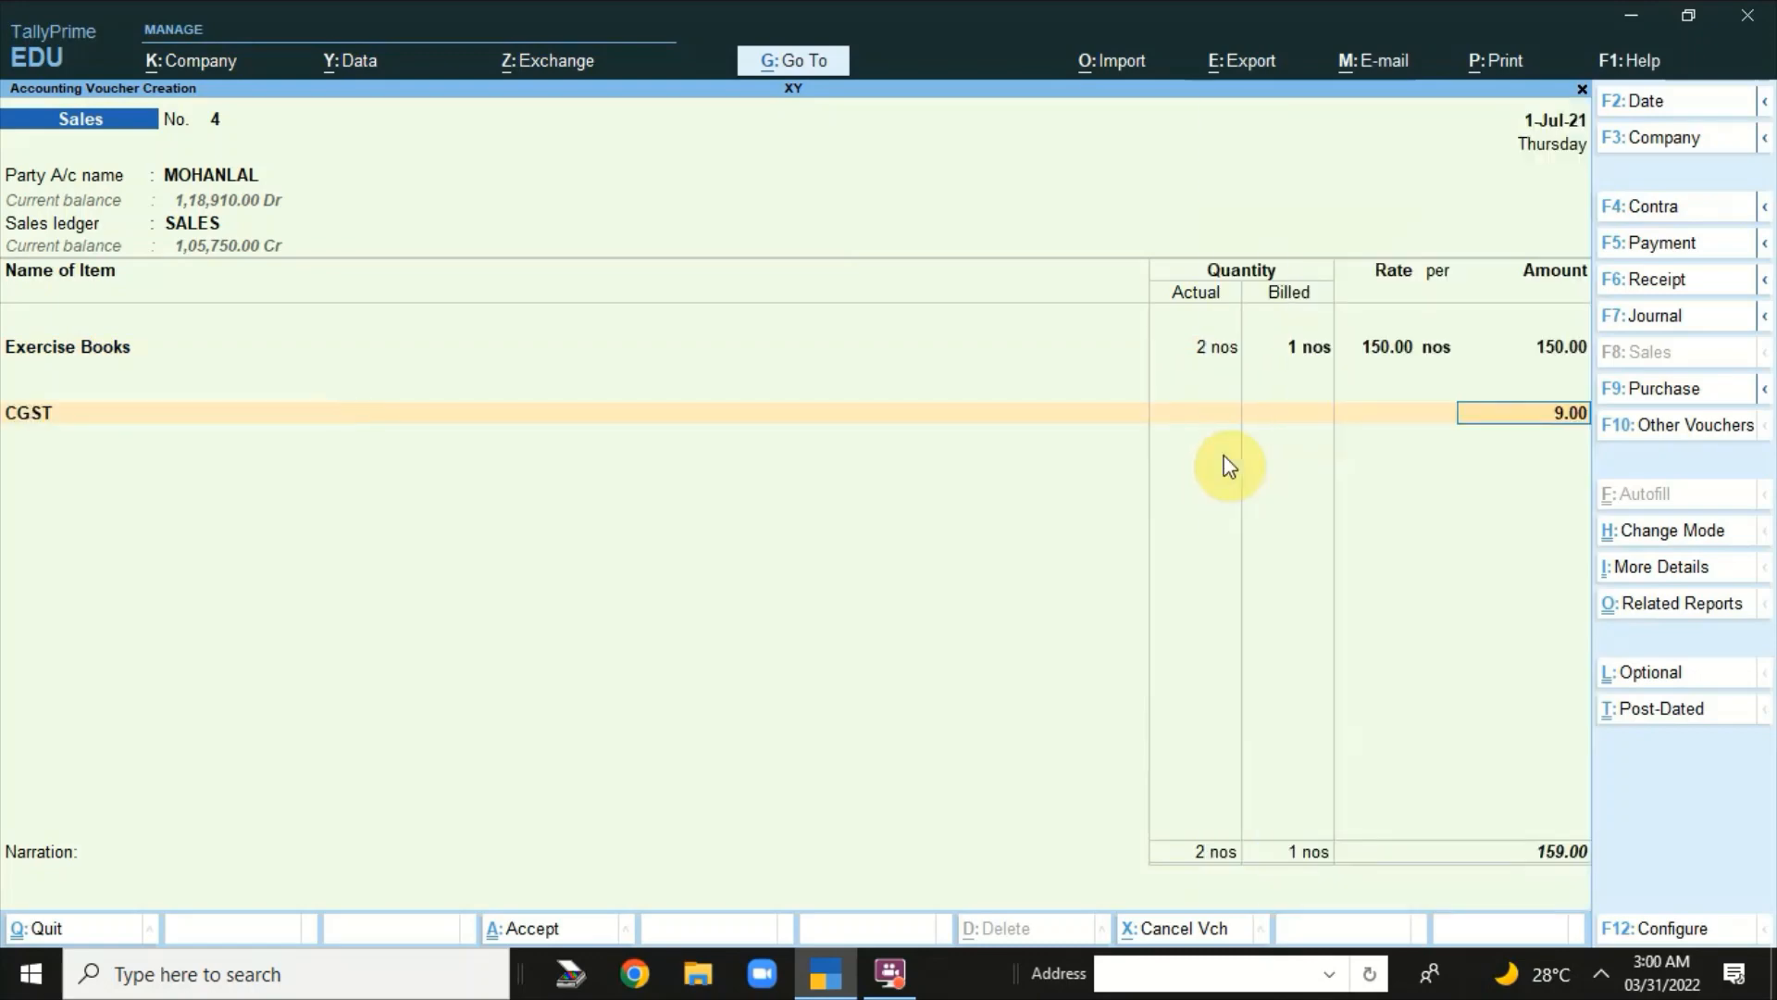
{"action": "key", "text": "Return"}
{"action": "type", "text": "sgst"}
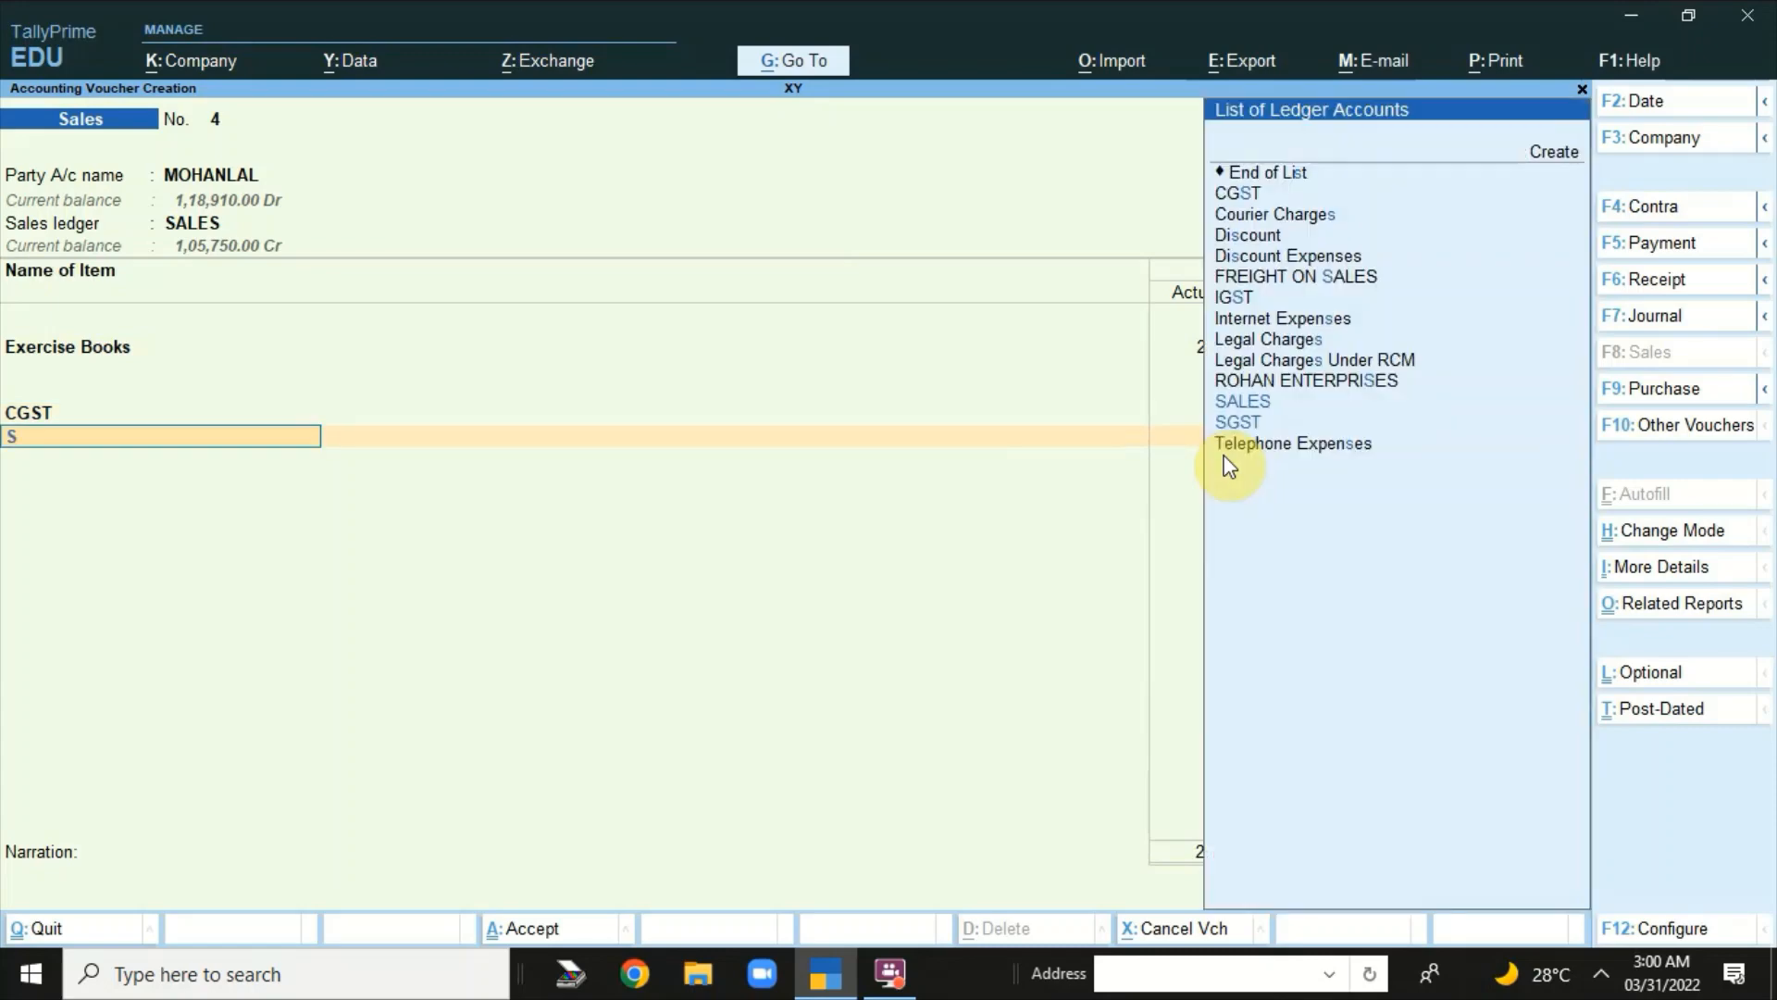
{"action": "key", "text": "Return"}
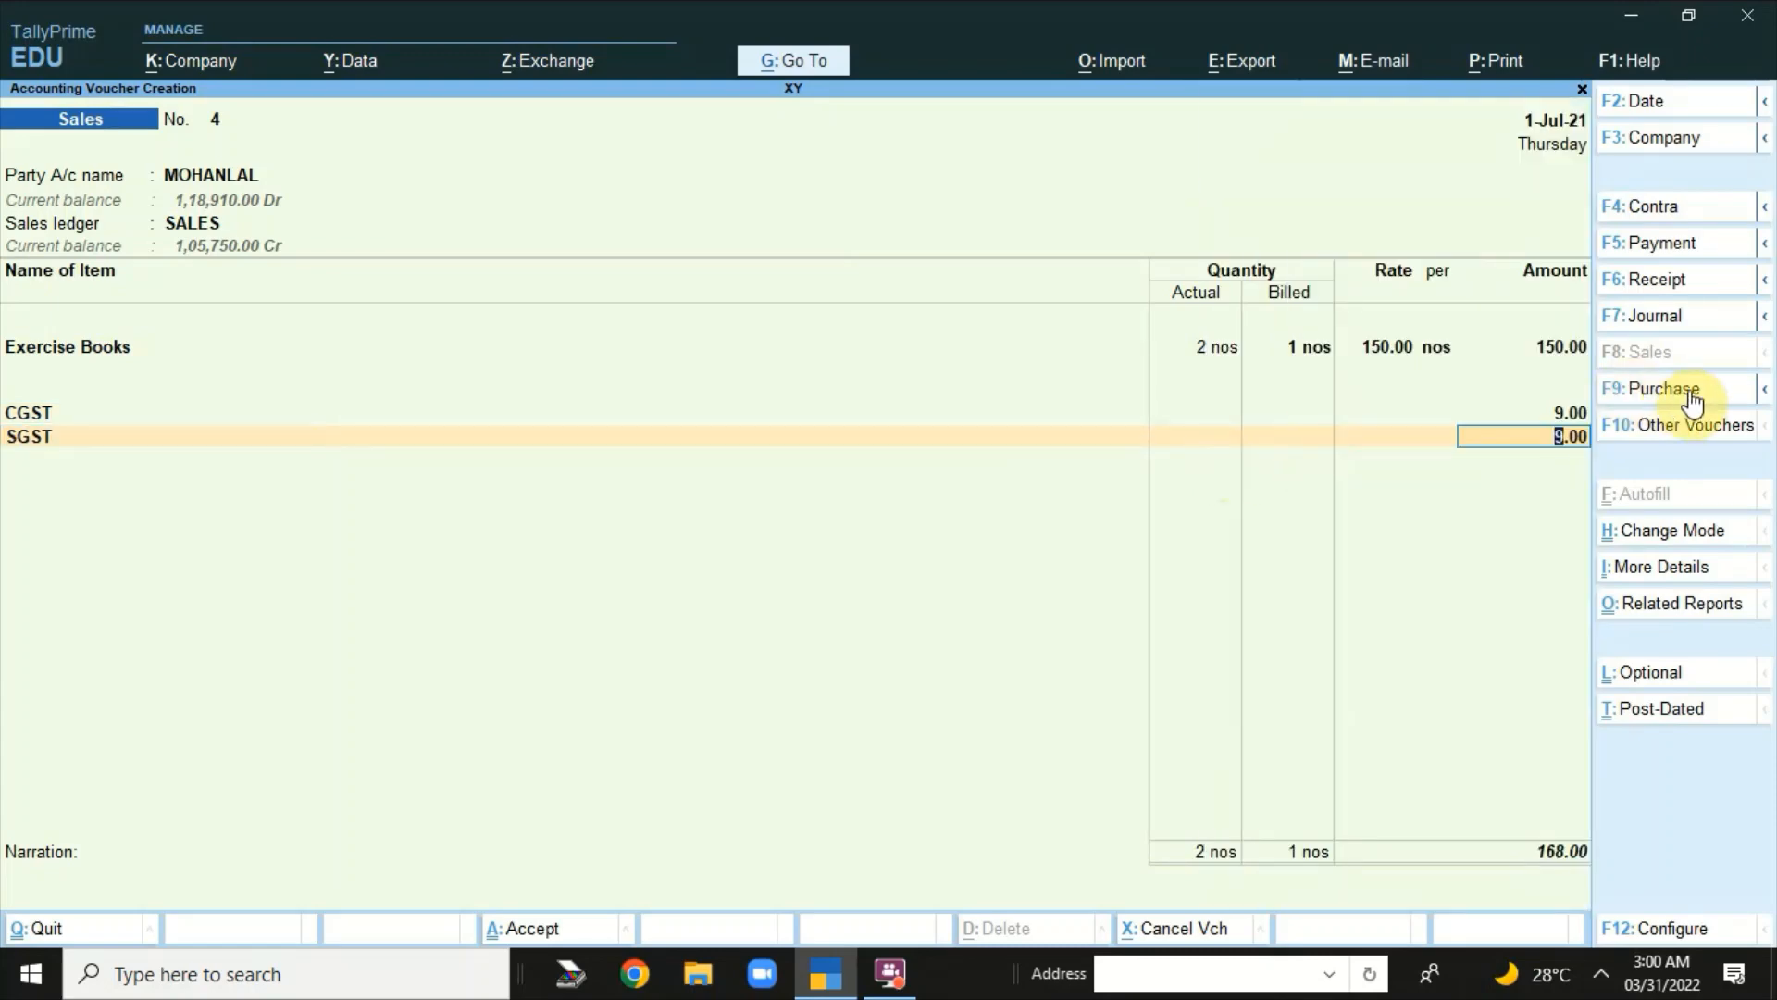
- Check the GST tax analysis for the current sales voucher and return to the Exercise Books line
{"action": "left_click", "coordinate": [1637, 607]}
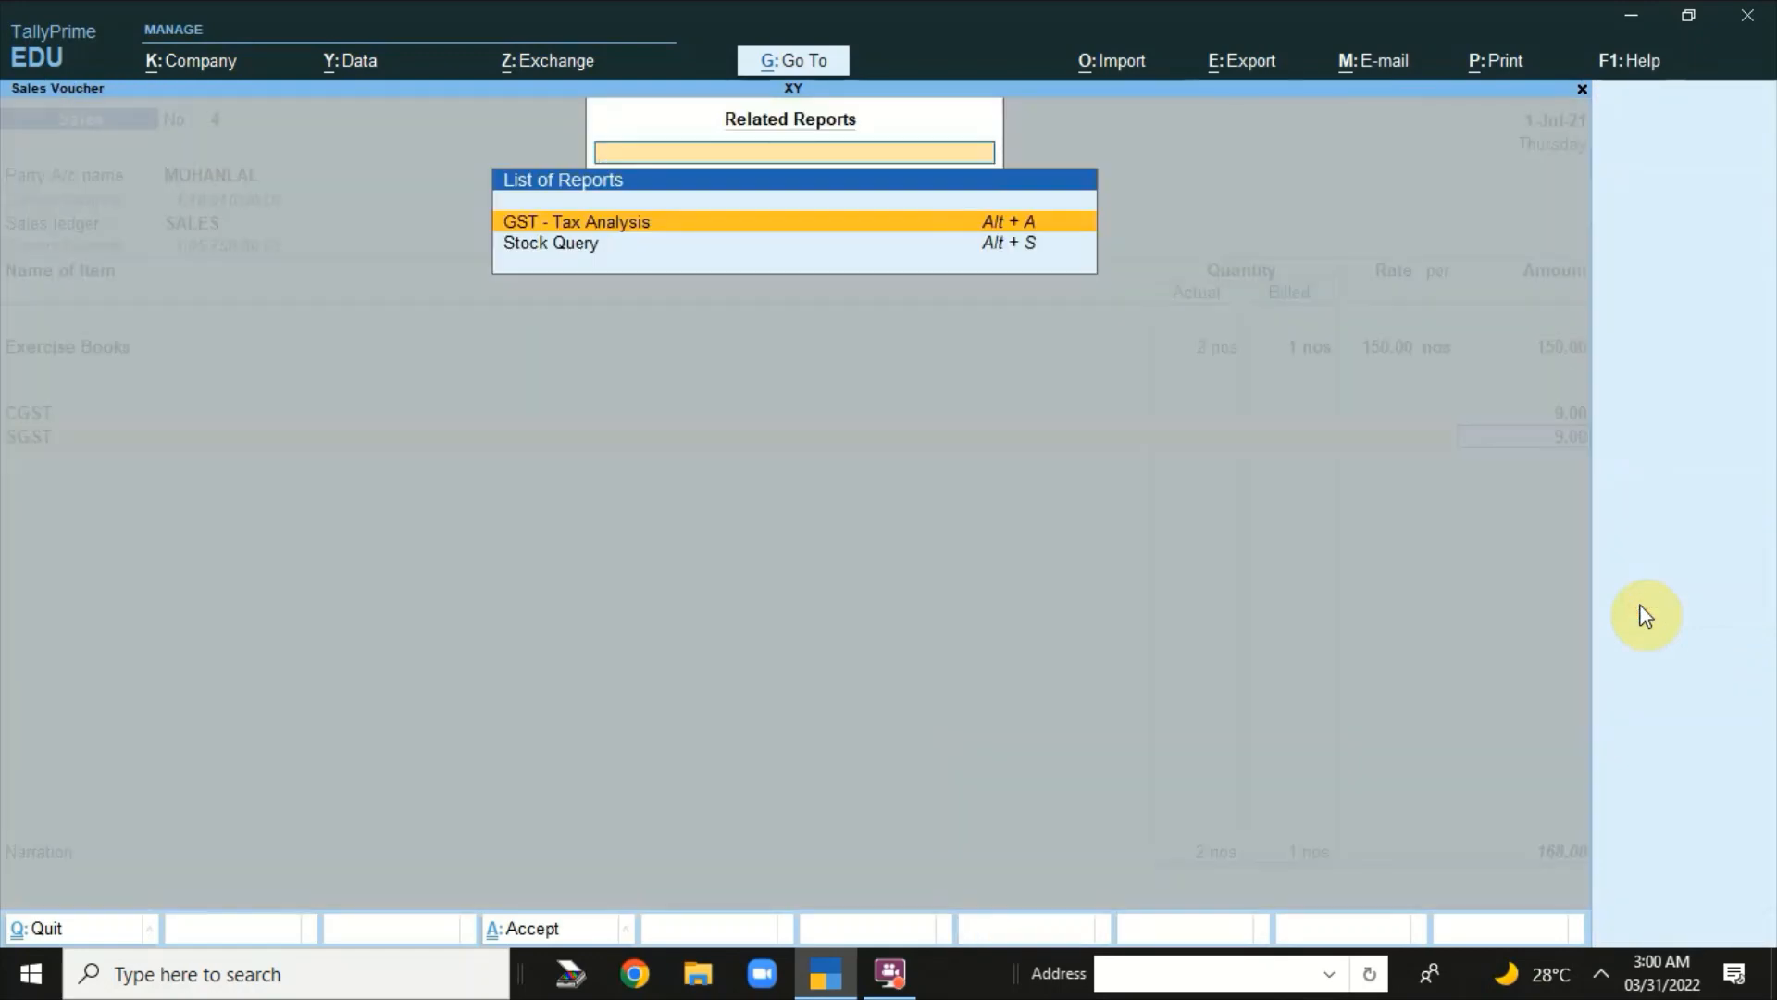
{"action": "key", "text": "Return"}
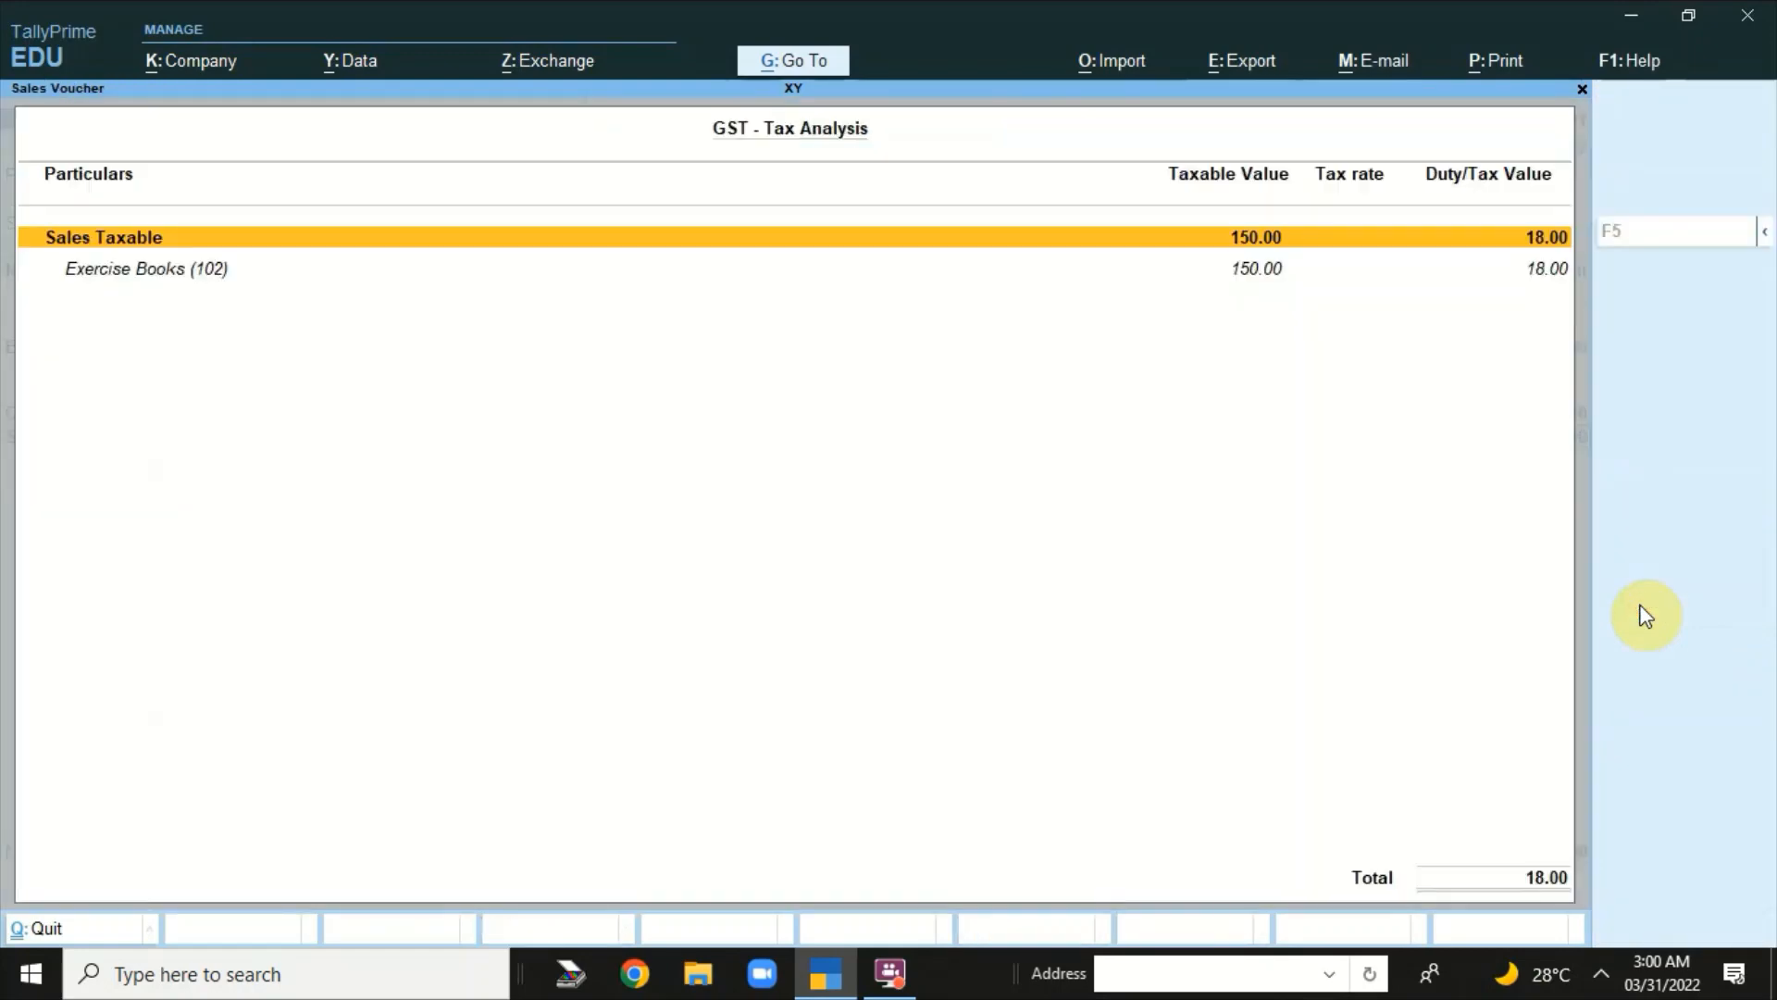
{"action": "key", "text": "Down"}
{"action": "key", "text": "Escape"}
{"action": "key", "text": "Up"}
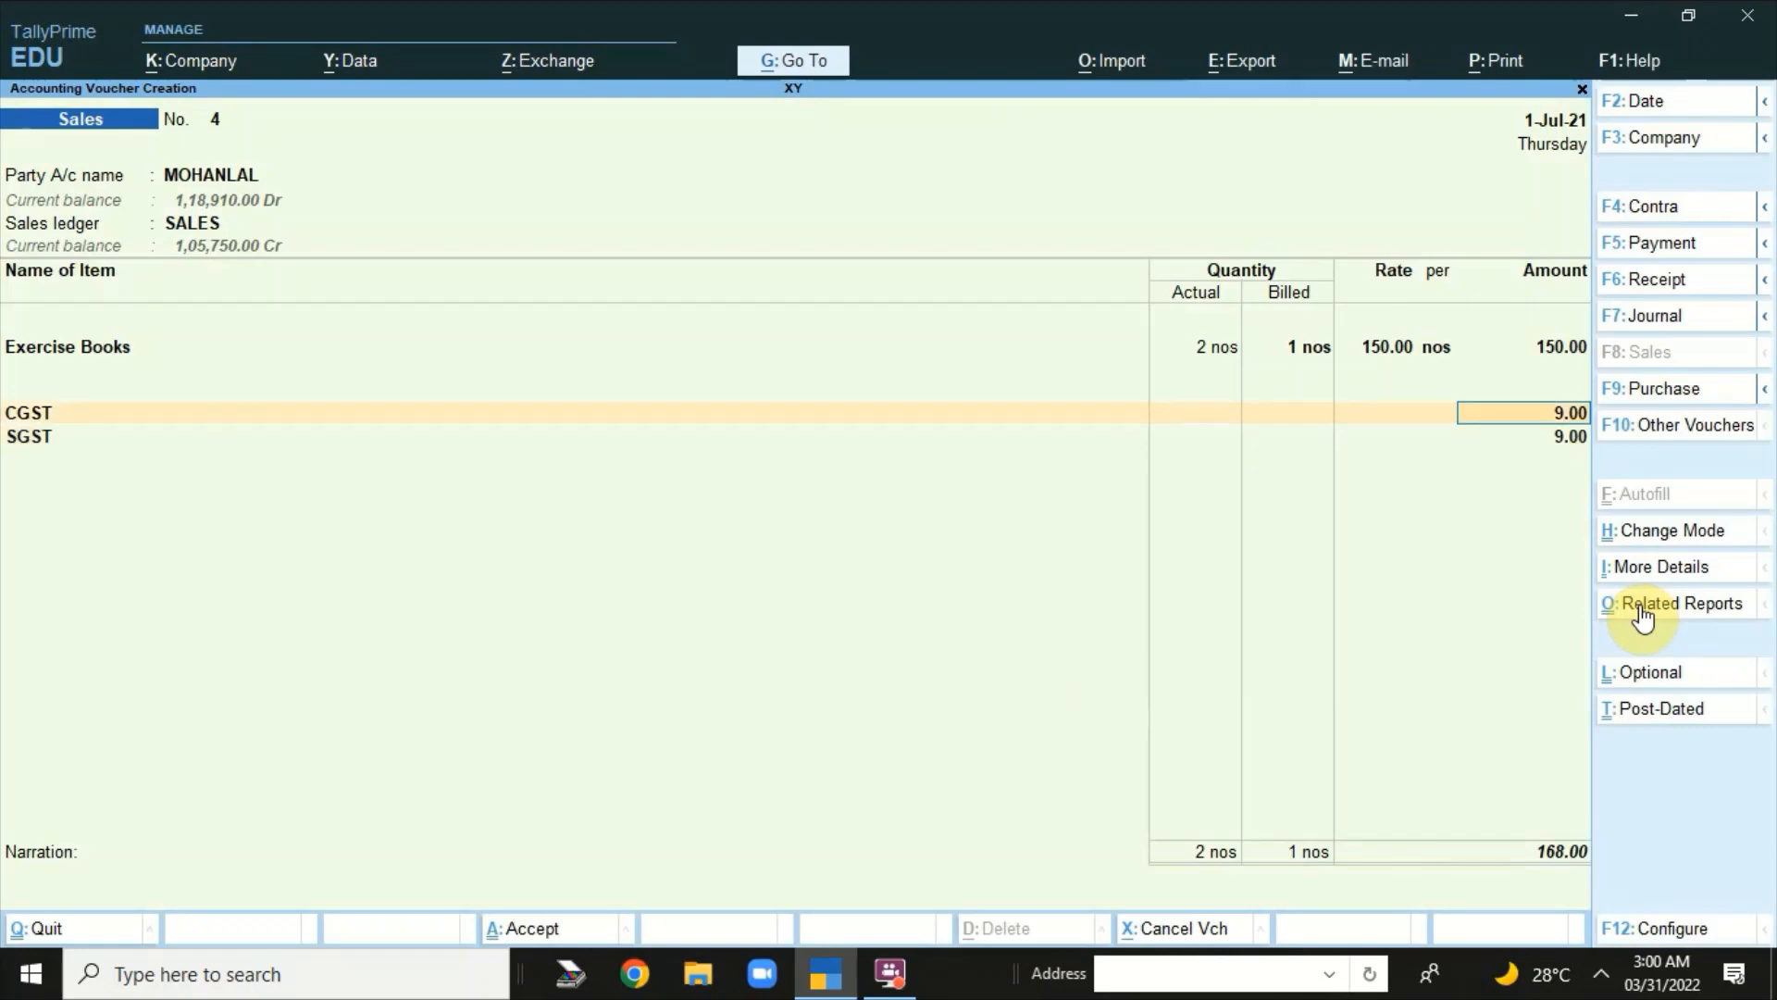
{"action": "key", "text": "Up"}
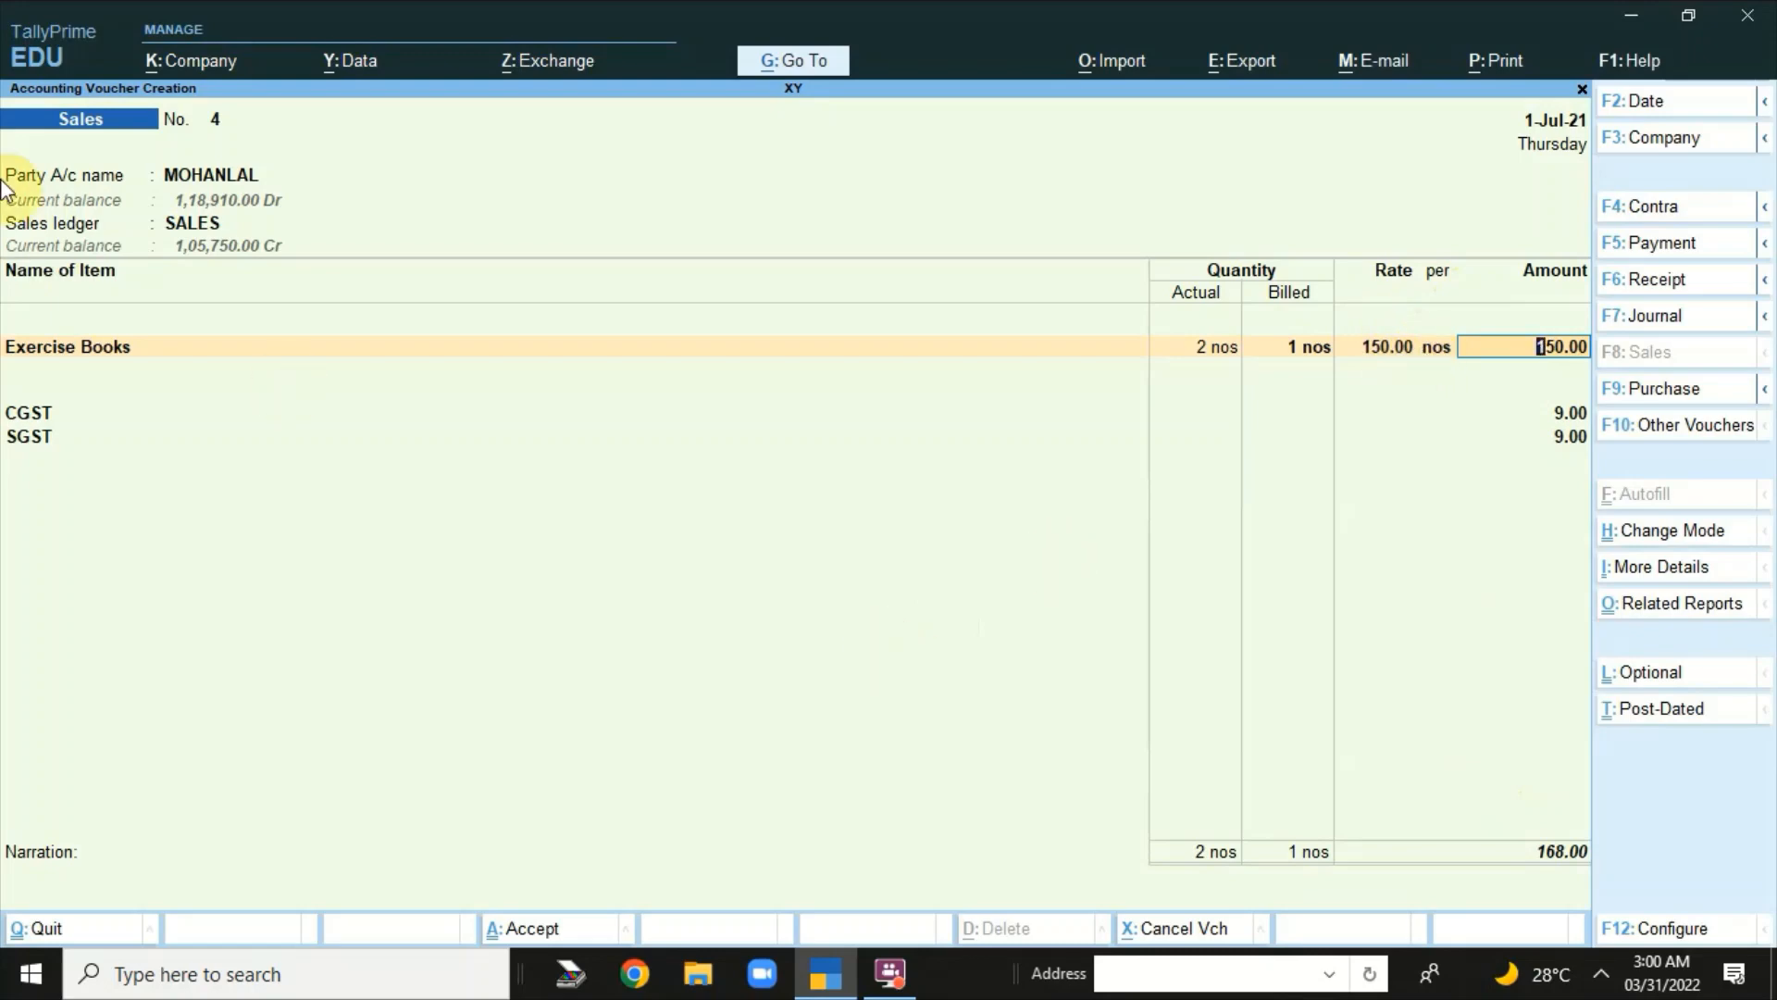
- Enable the discount column in invoices in company XY's features and return to the sales voucher
{"action": "left_click", "coordinate": [204, 59]}
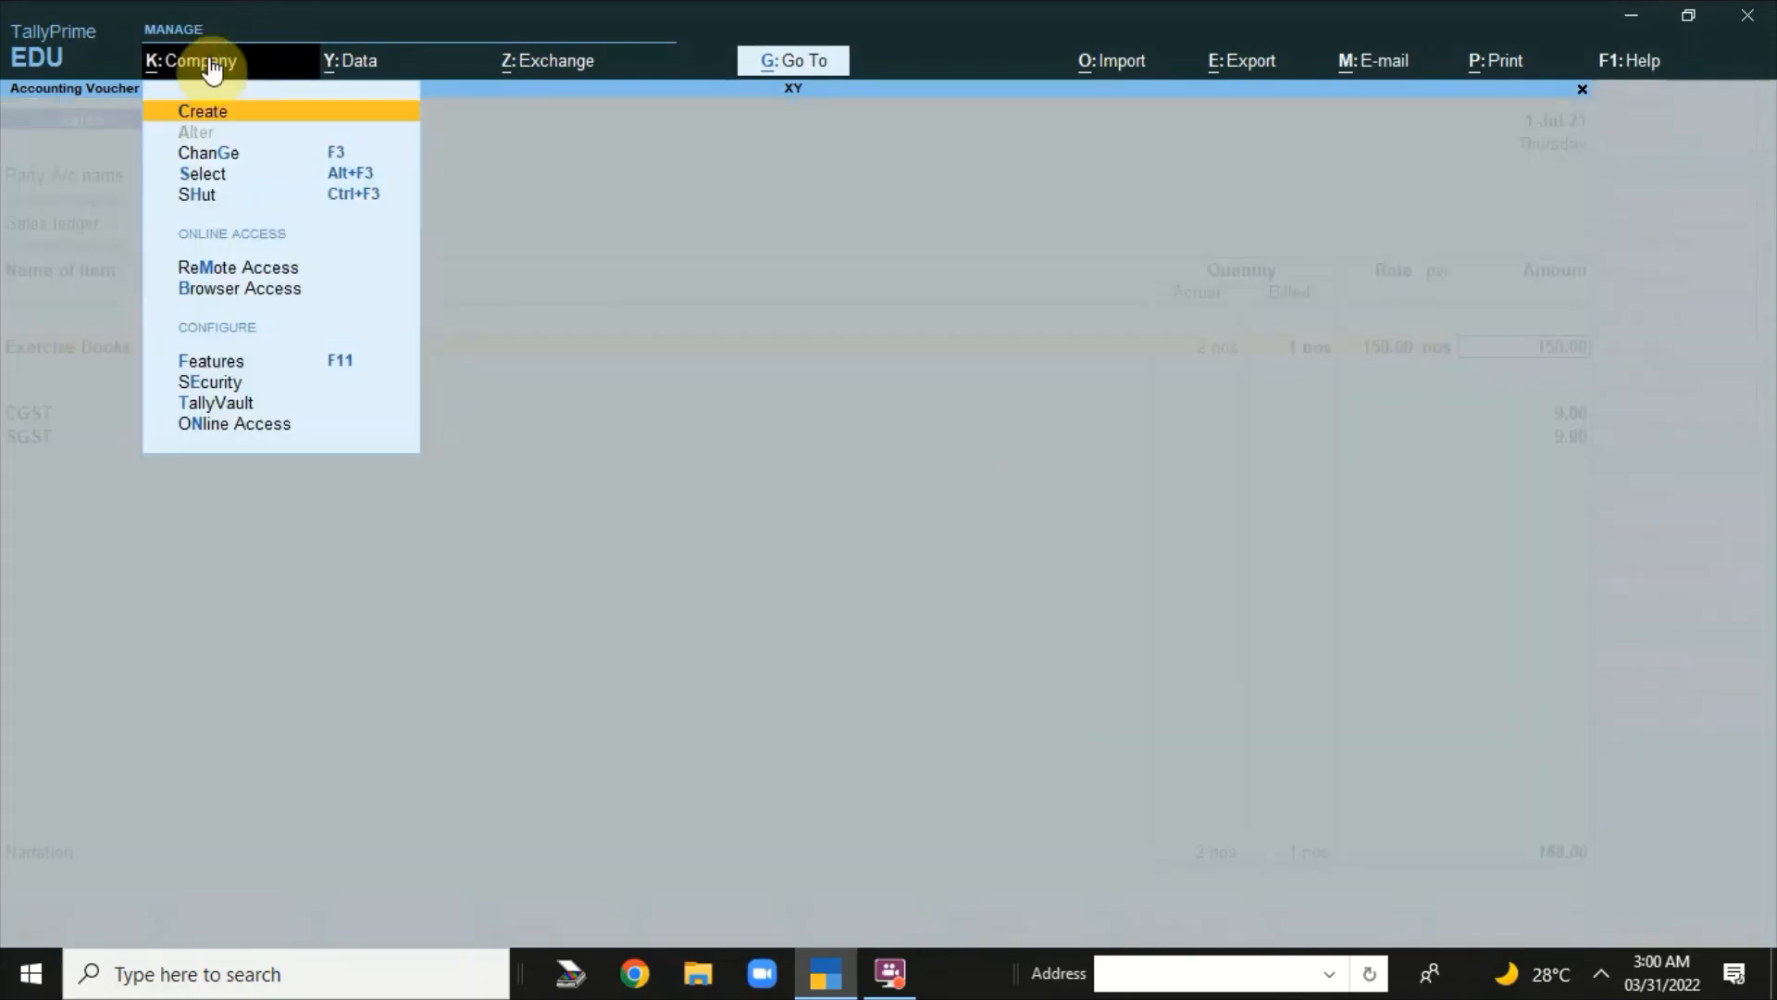
{"action": "left_click", "coordinate": [214, 363]}
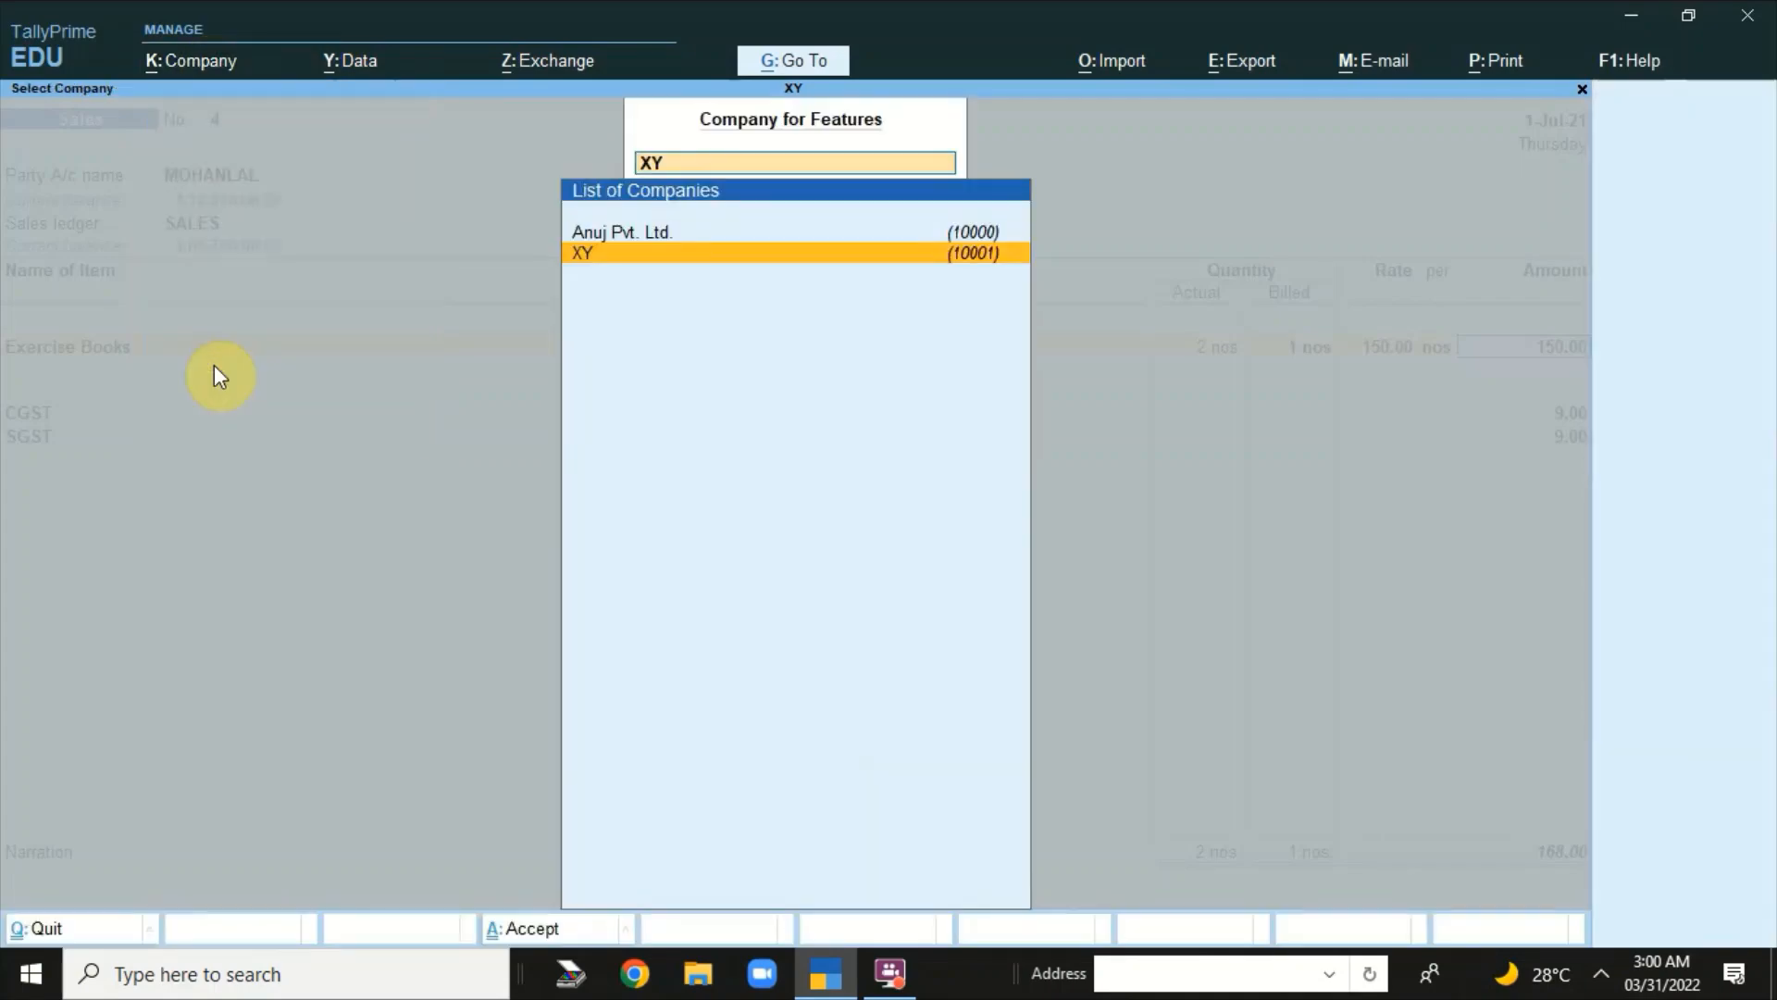
{"action": "key", "text": "Return"}
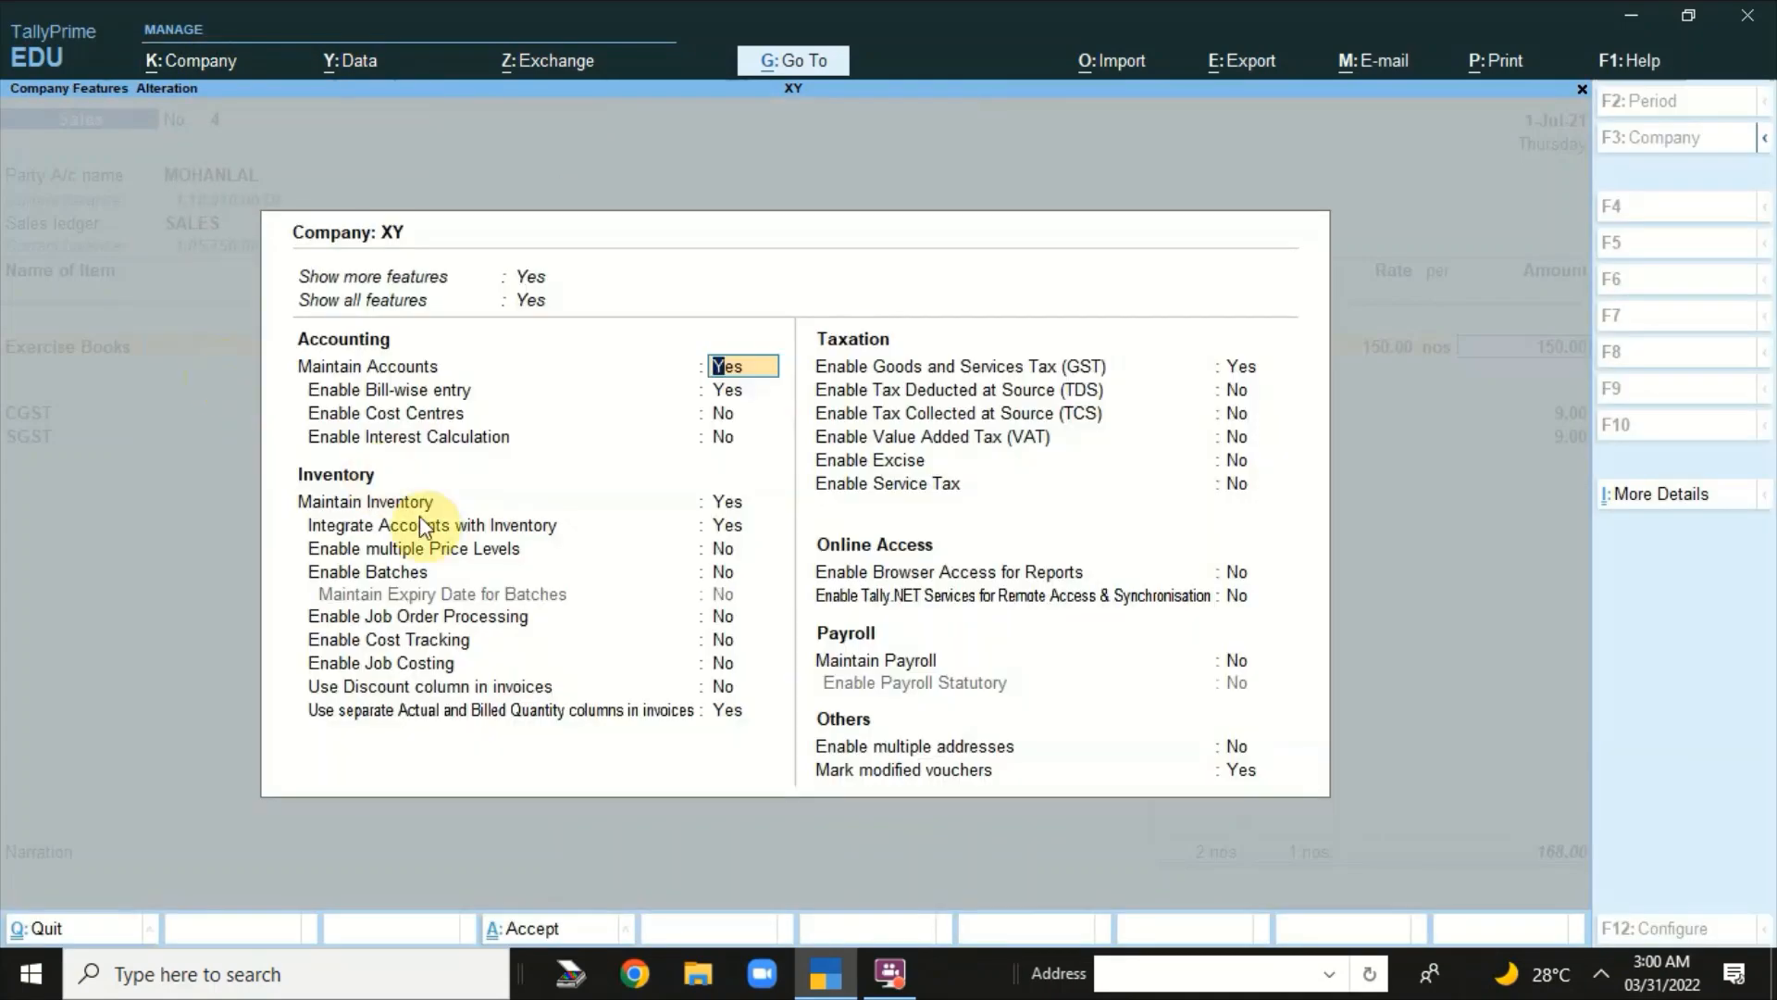
{"action": "left_click", "coordinate": [722, 687]}
{"action": "type", "text": "y"}
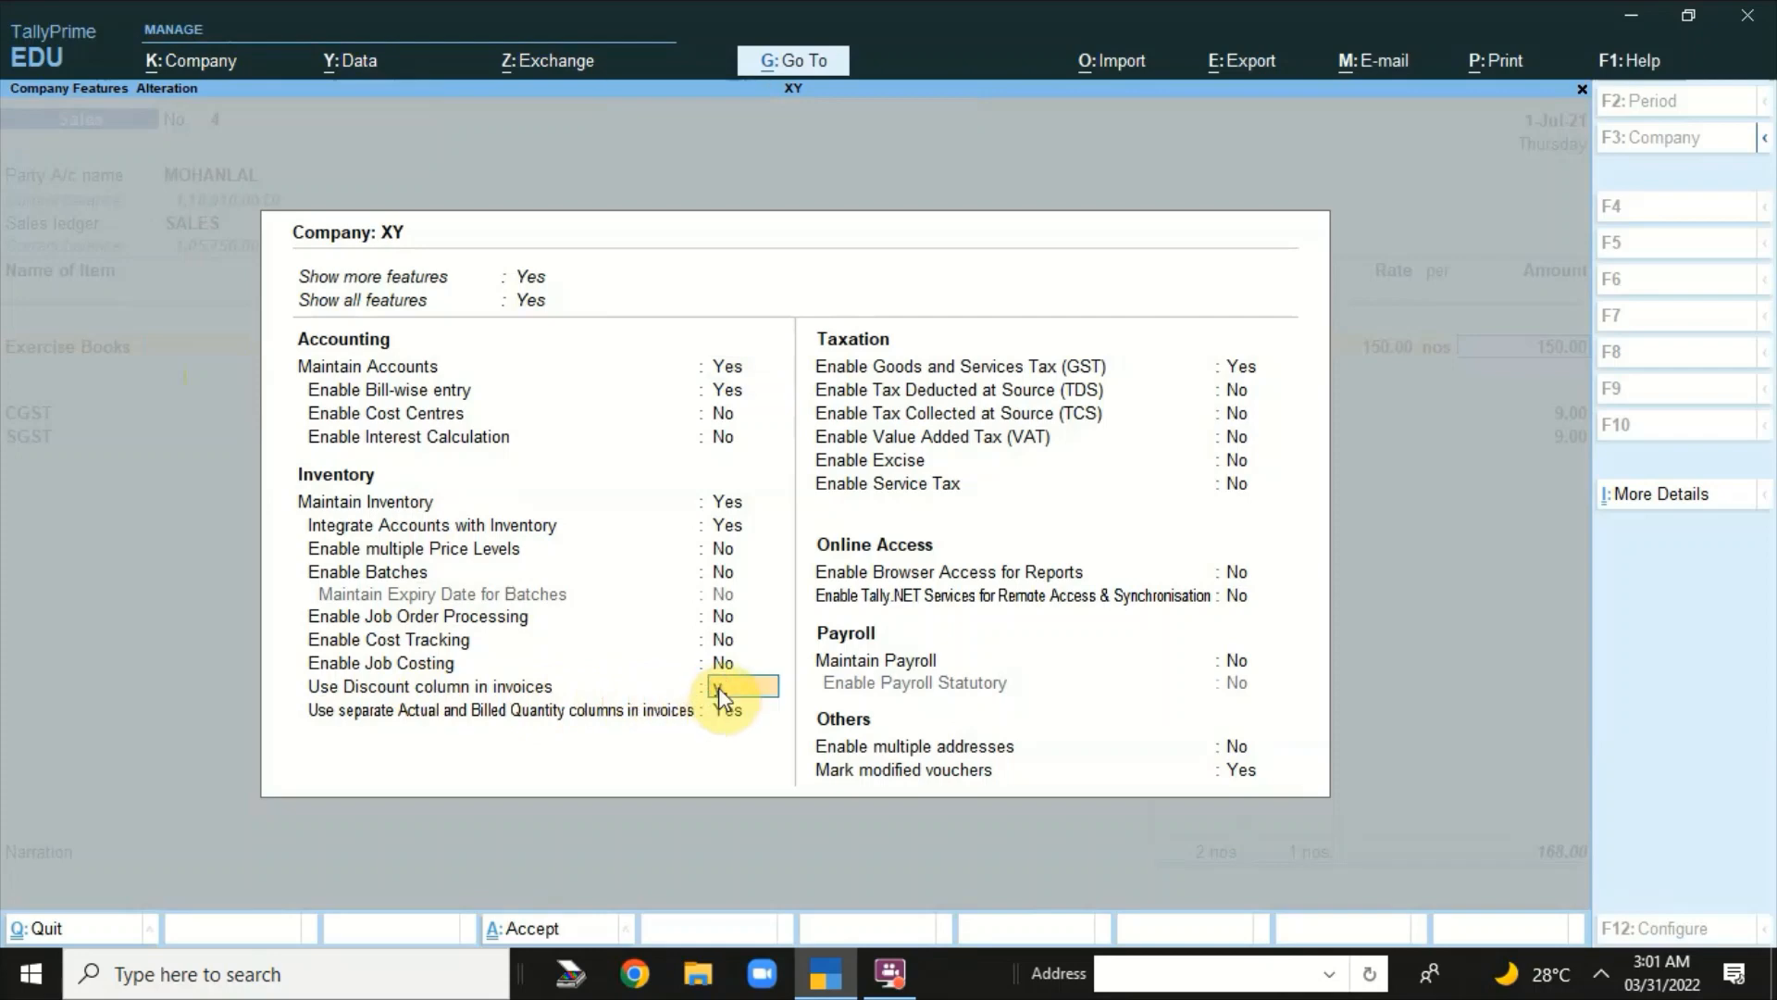
{"action": "key", "text": "Return"}
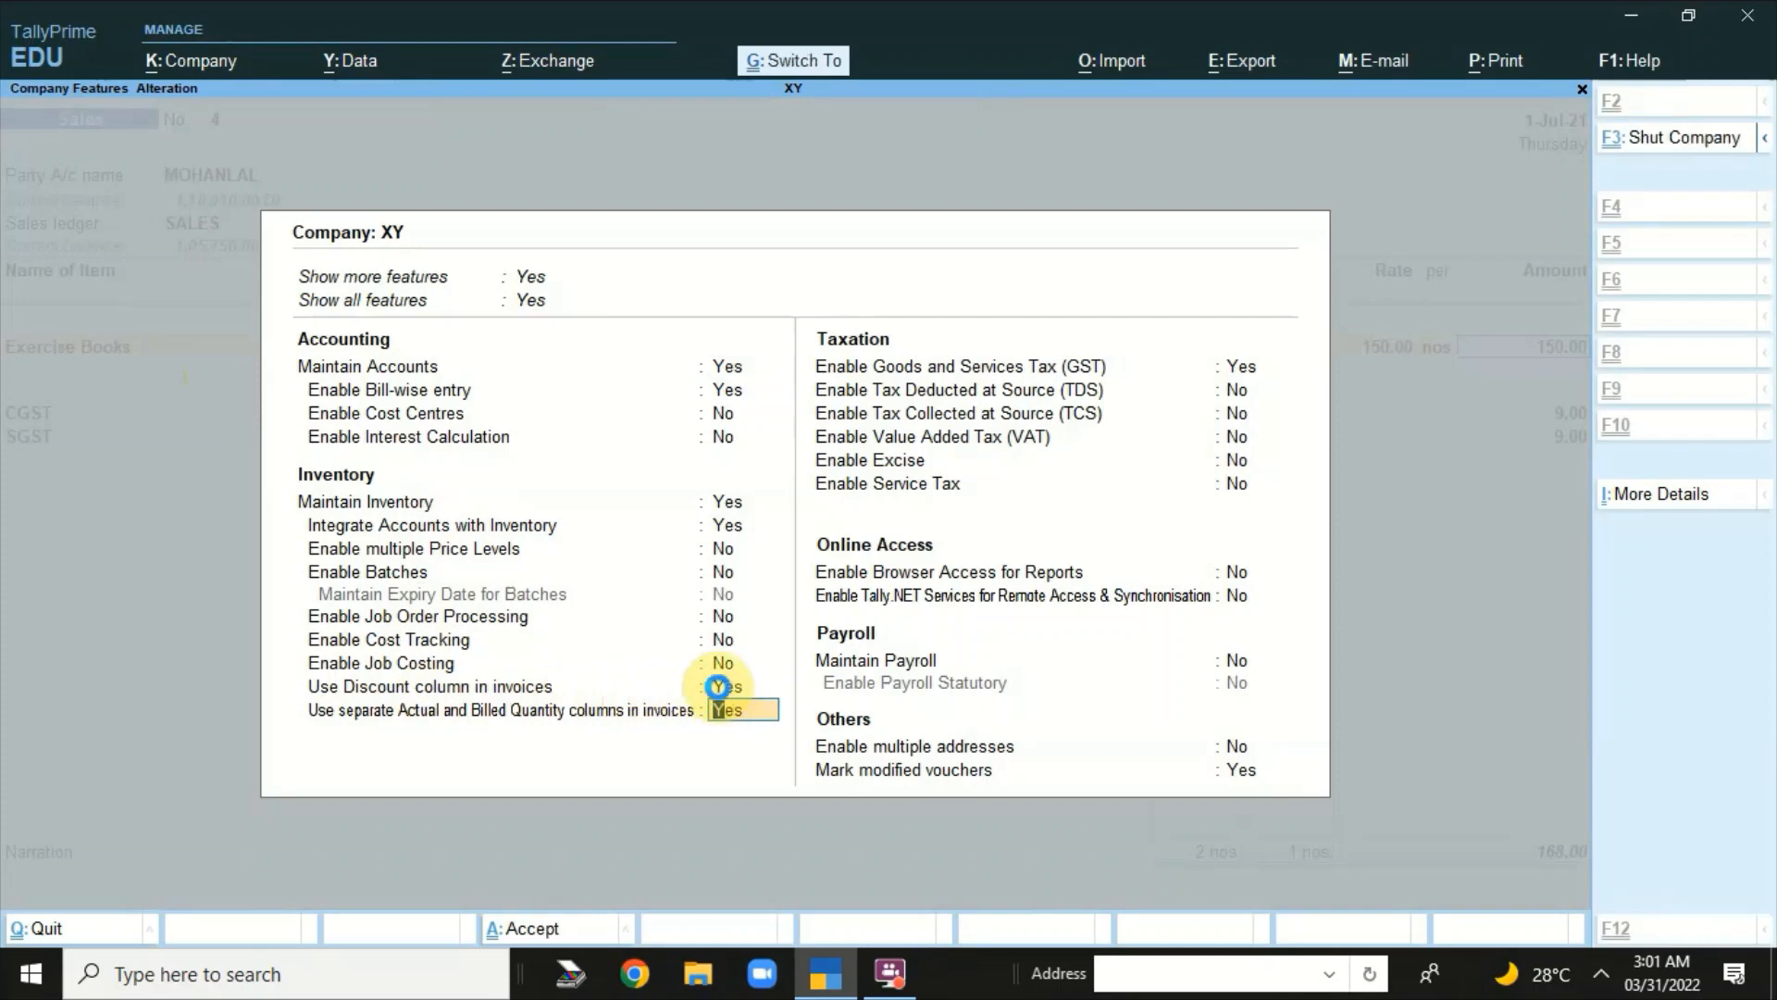
{"action": "key", "text": "ctrl+a"}
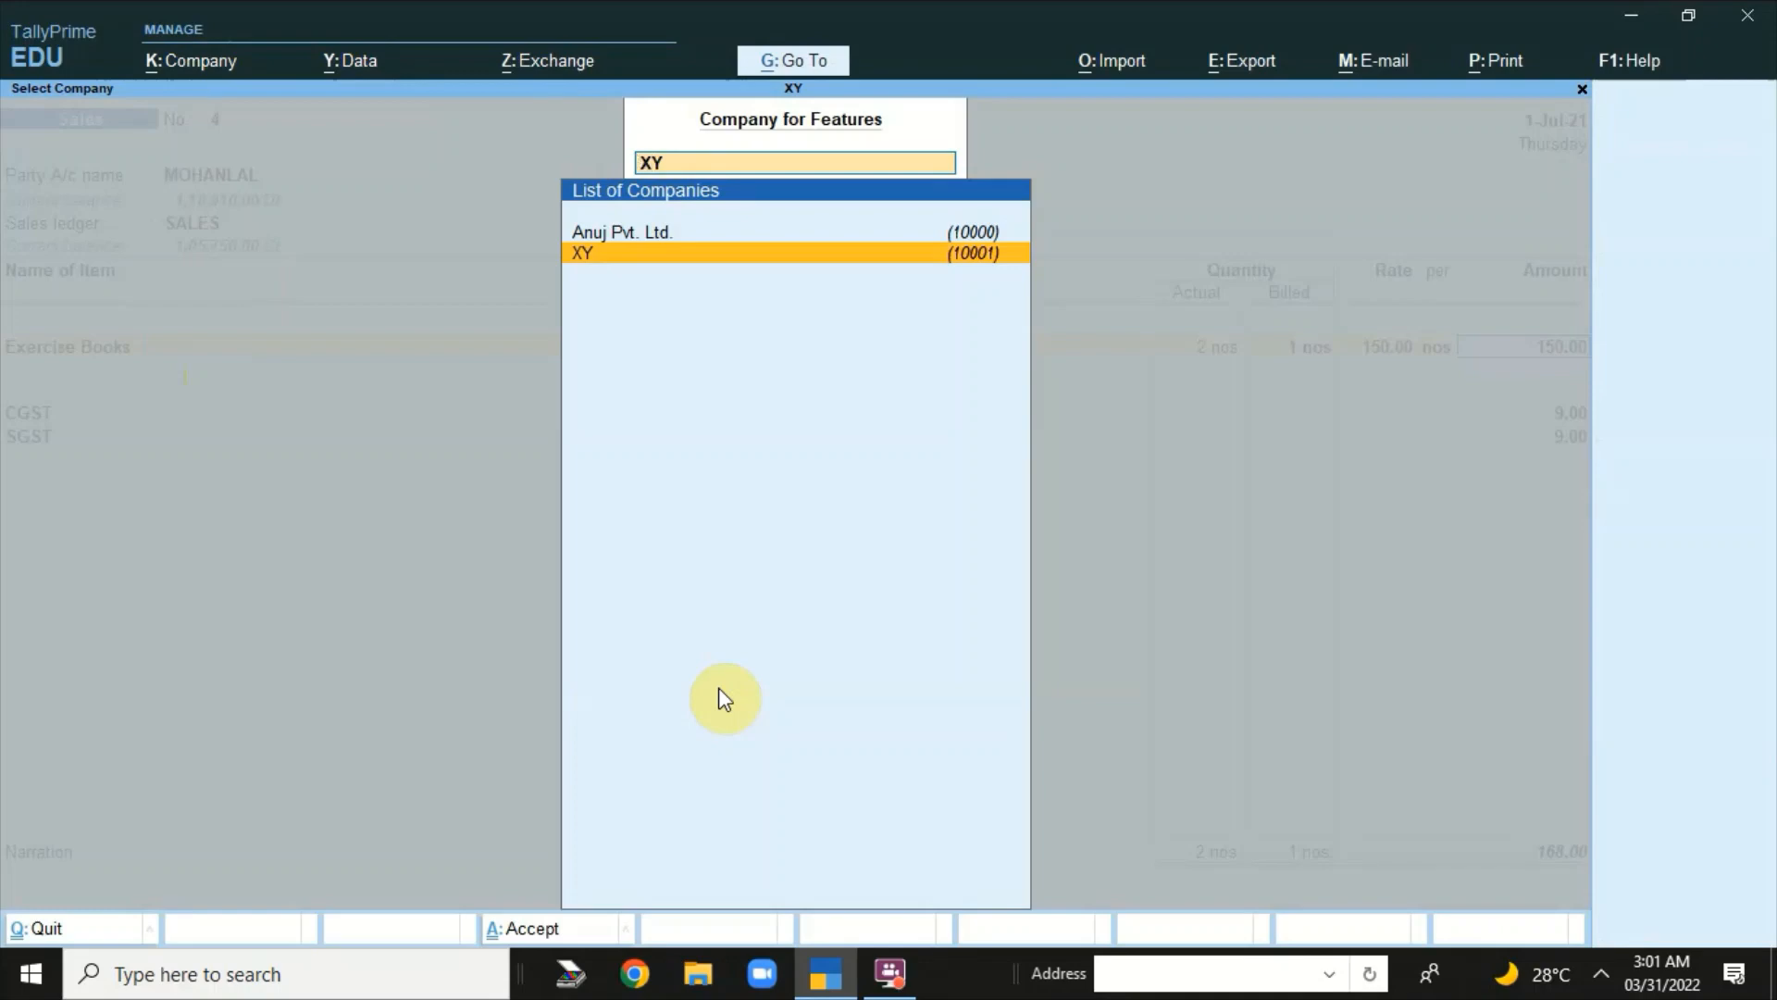
{"action": "key", "text": "Escape"}
{"action": "key", "text": "Escape"}
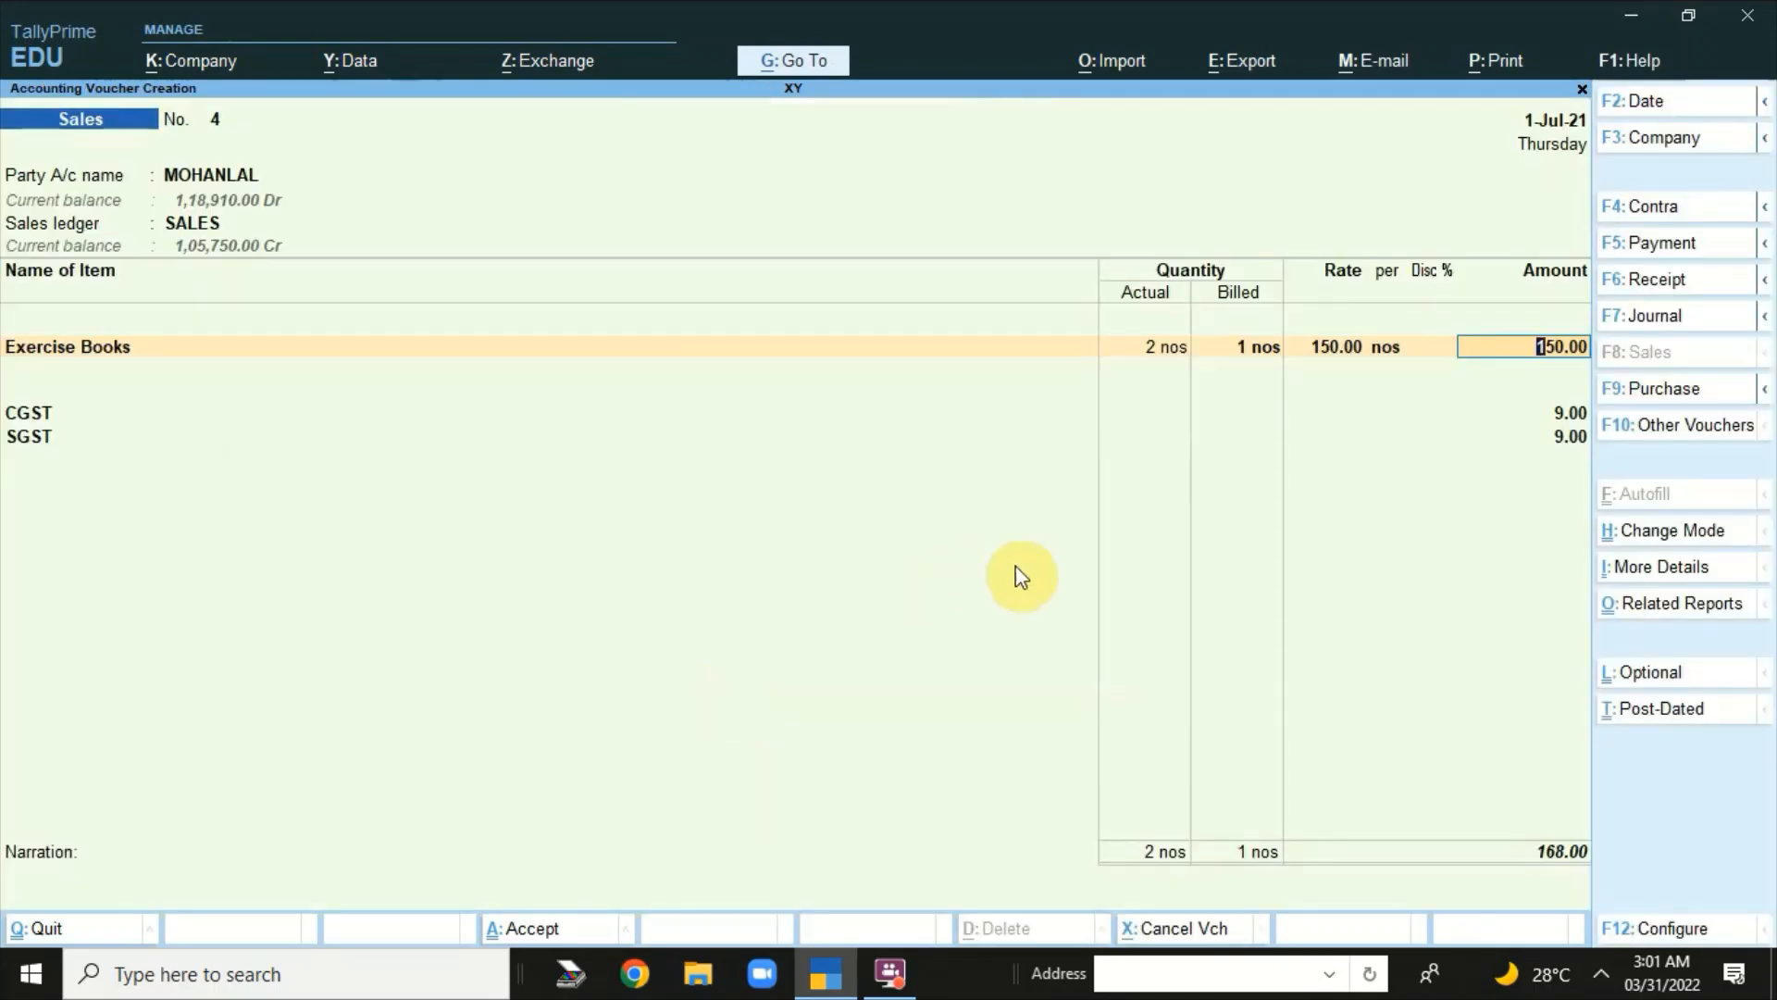
- Try a 2 % discount on the Exercise Books line and remove it again
{"action": "key", "text": "BackSpace"}
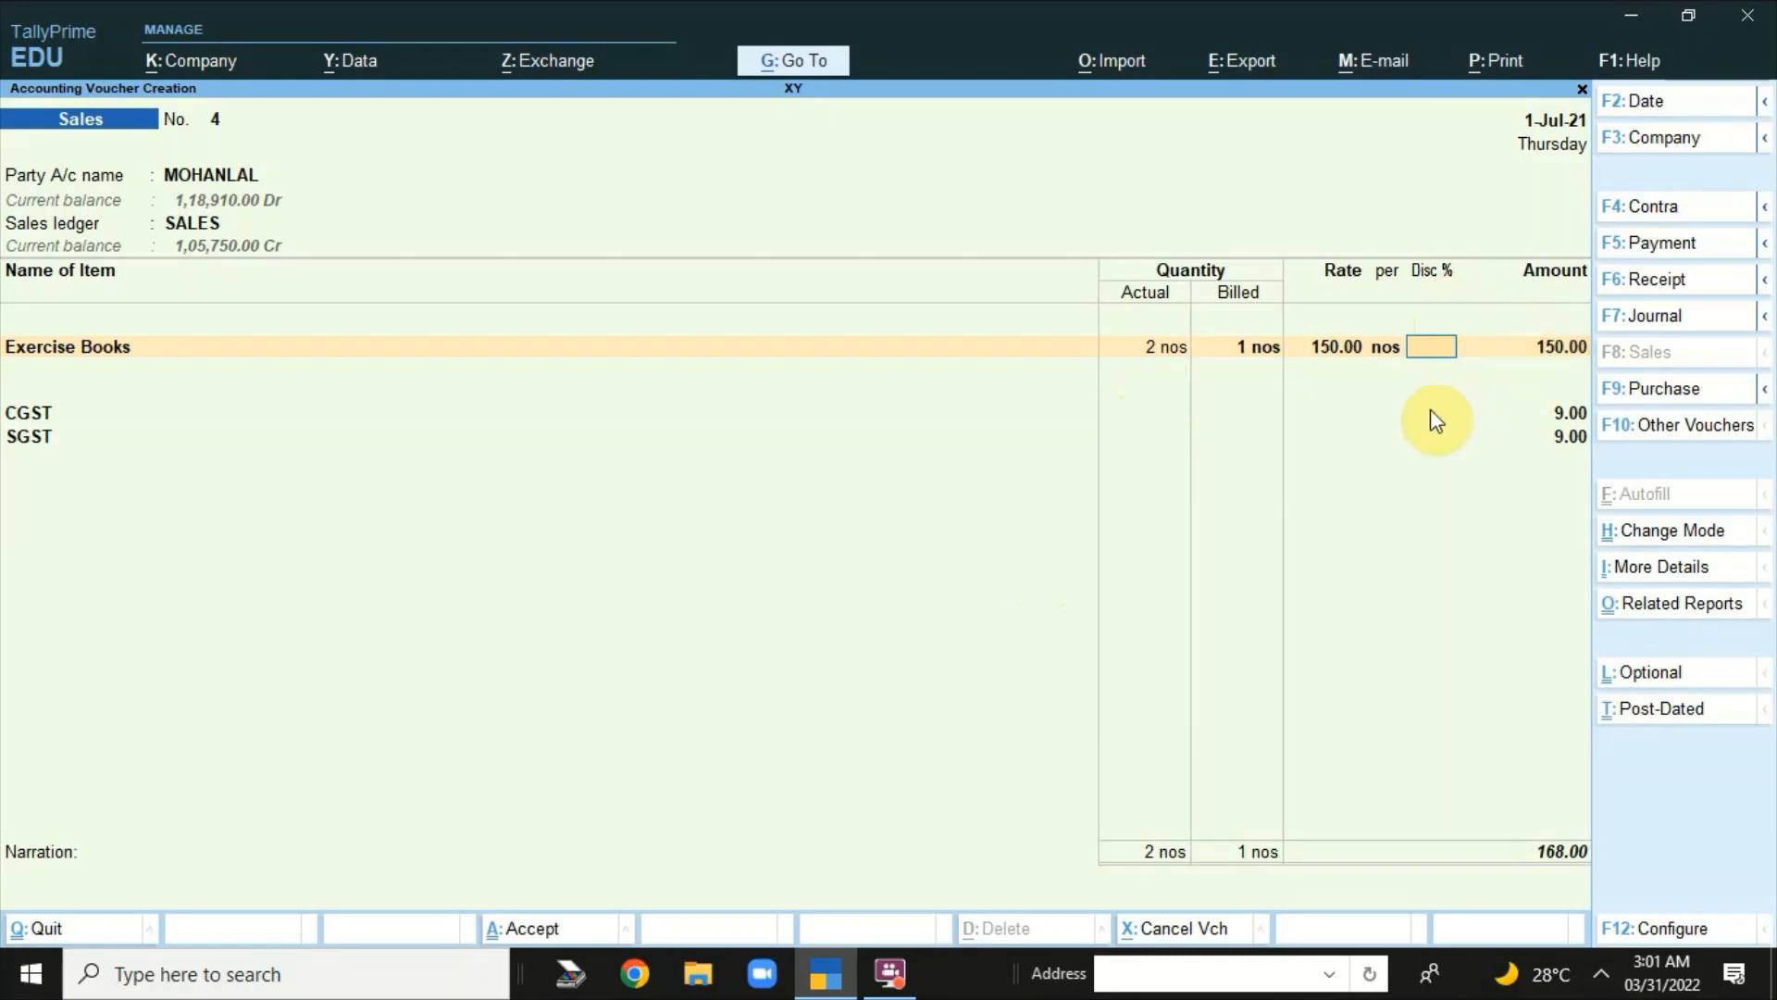
{"action": "type", "text": "2"}
{"action": "key", "text": "Return"}
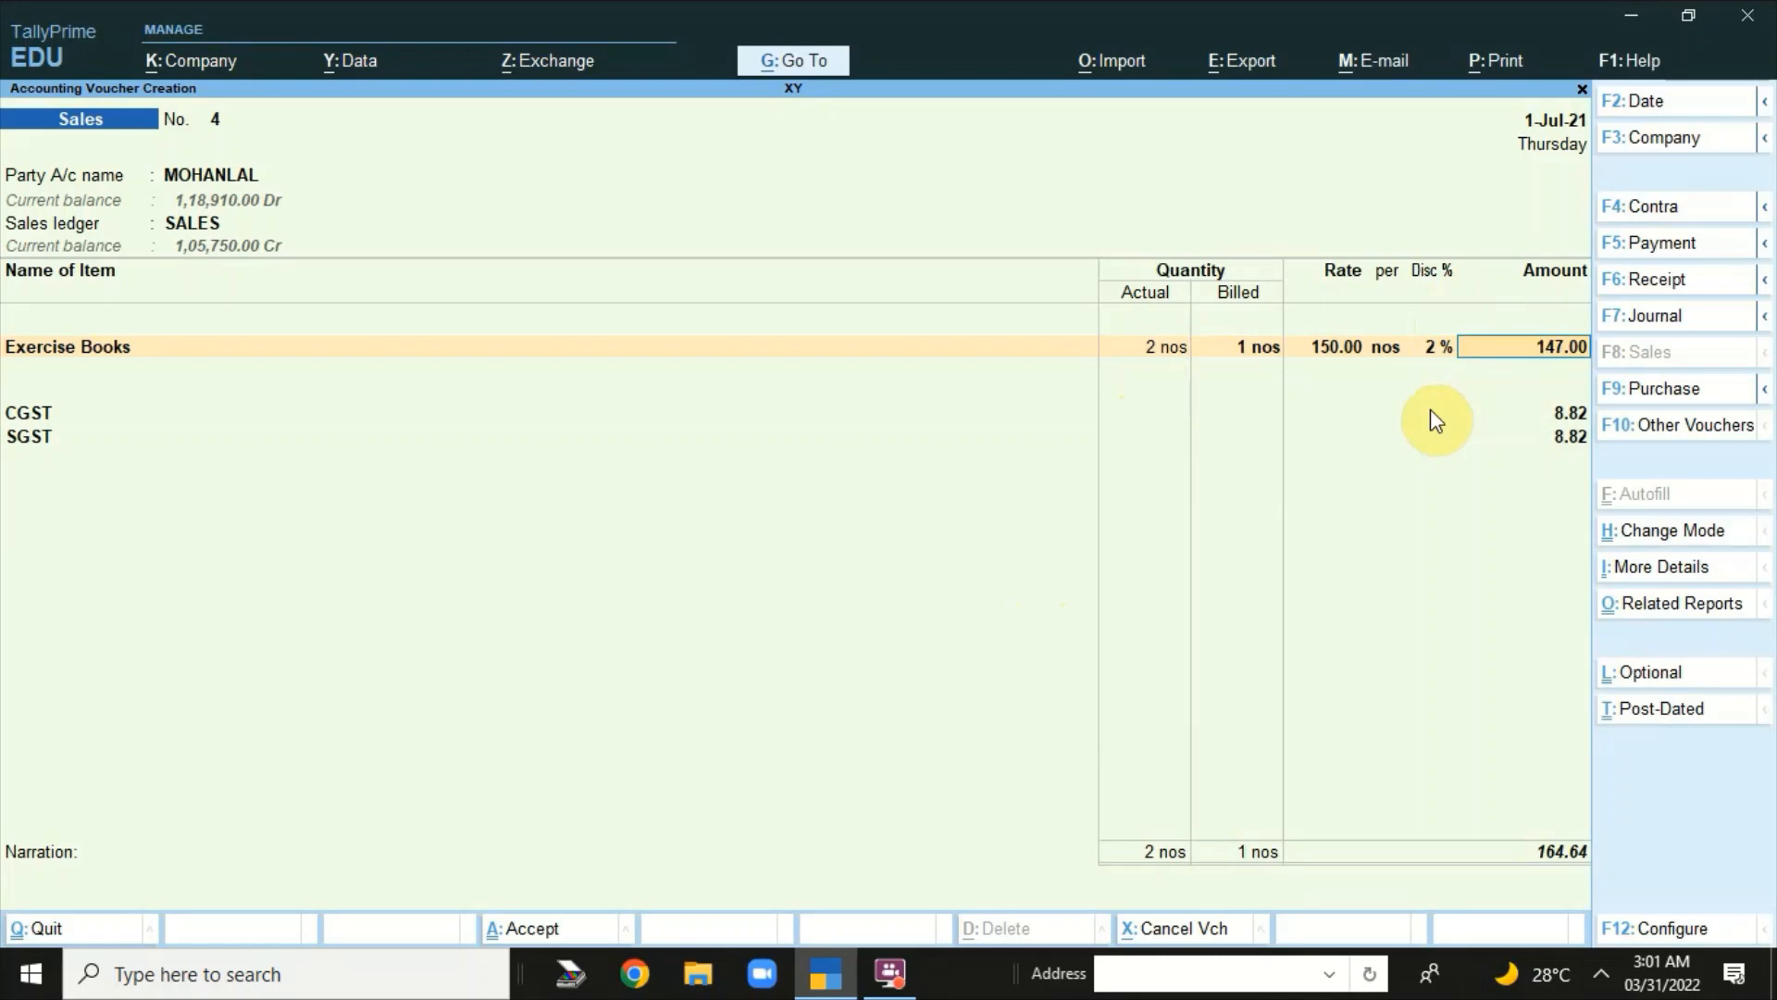
{"action": "key", "text": "BackSpace"}
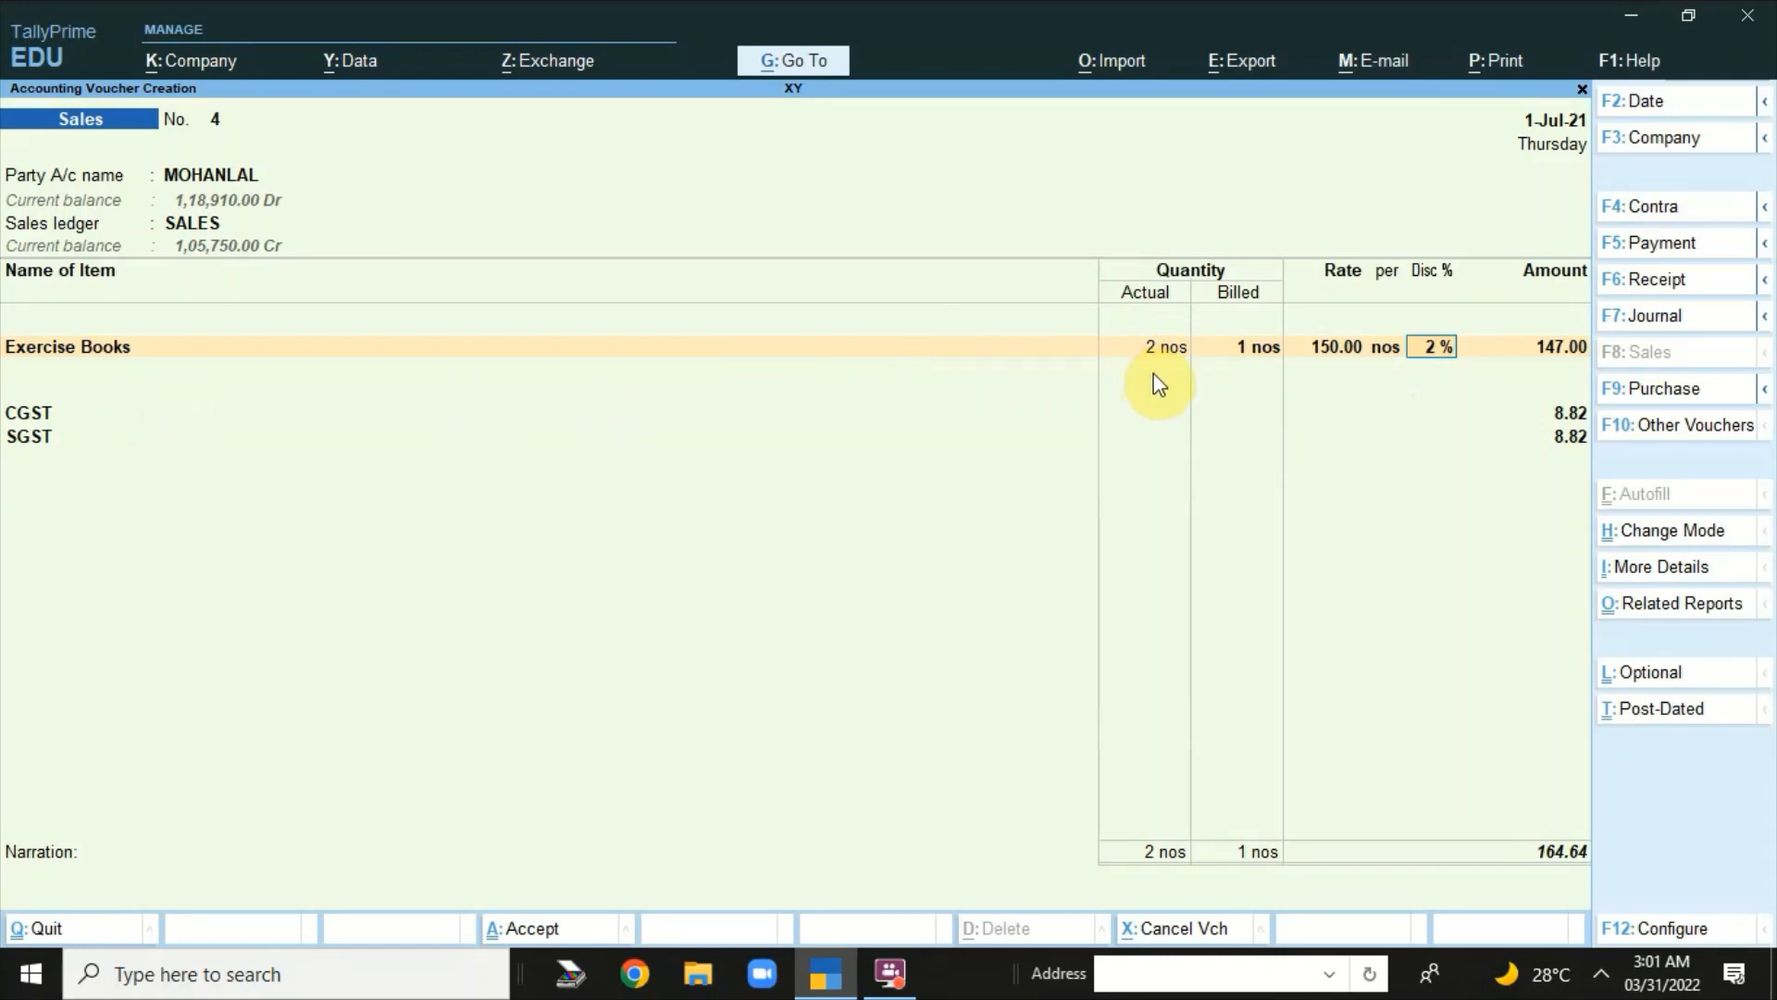
{"action": "key", "text": "BackSpace"}
{"action": "key", "text": "Return"}
{"action": "key", "text": "Return"}
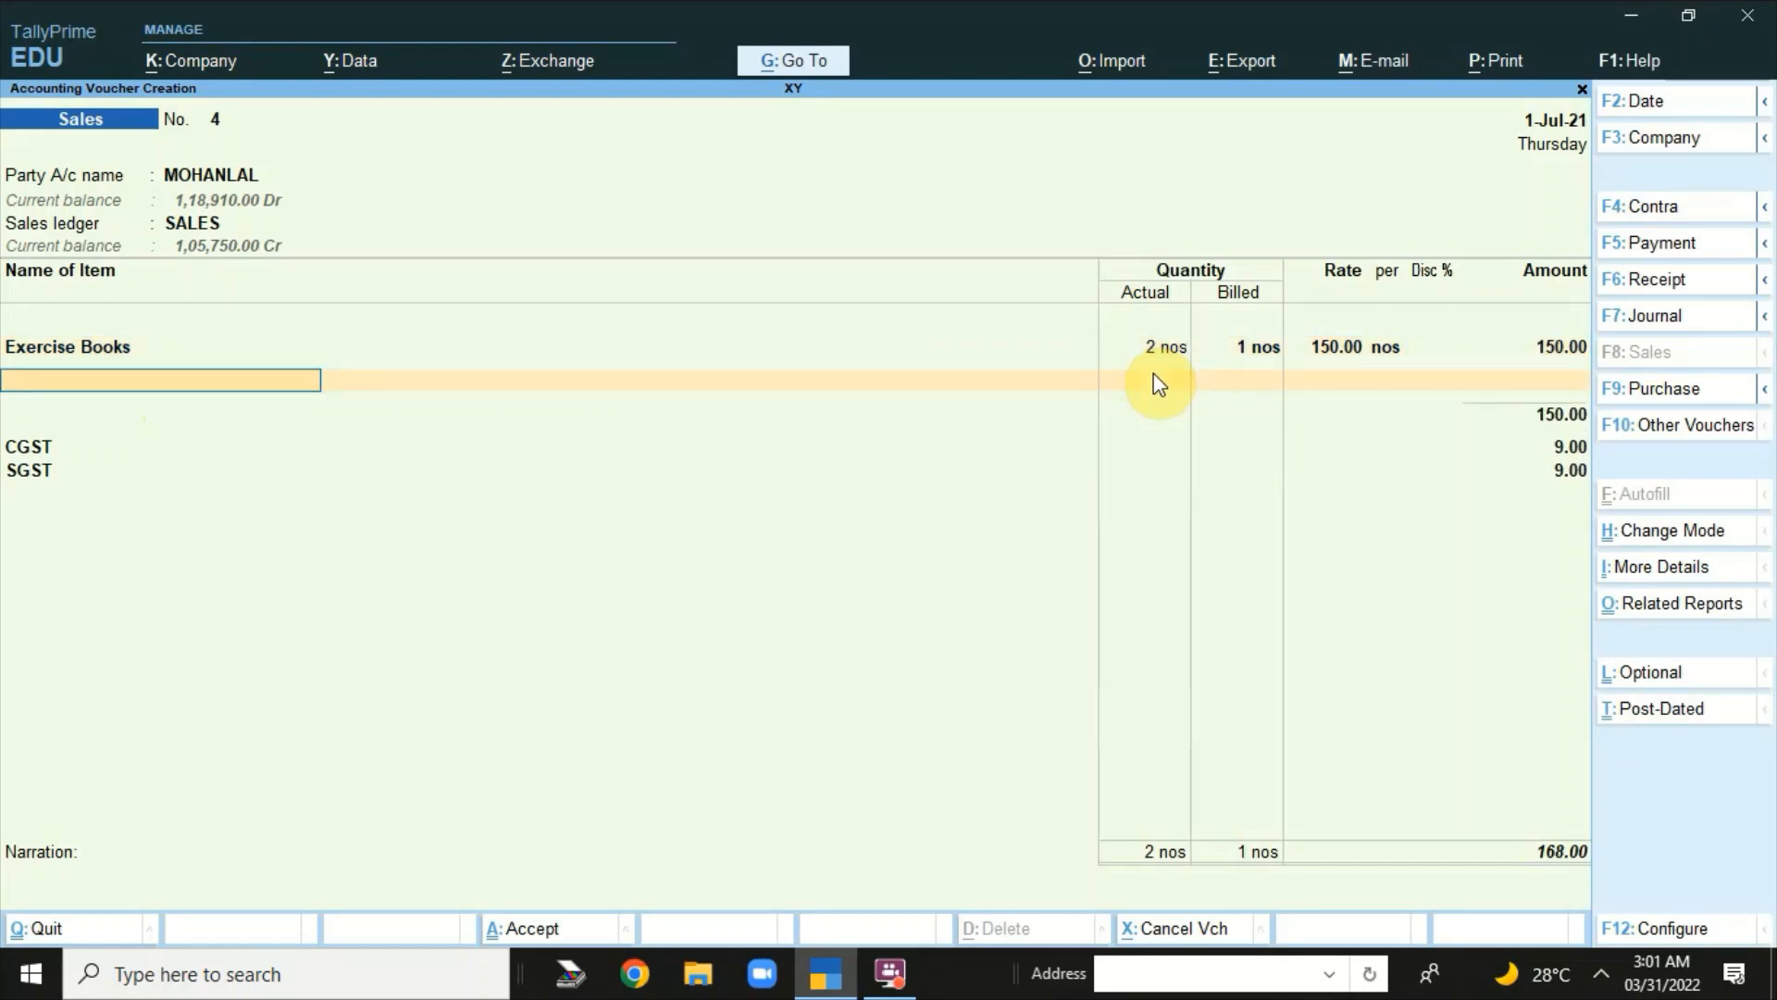
- Add Graph Books to the voucher with actual and billed quantity 1 nos, rate 140 and a 2 % discount
{"action": "type", "text": "G"}
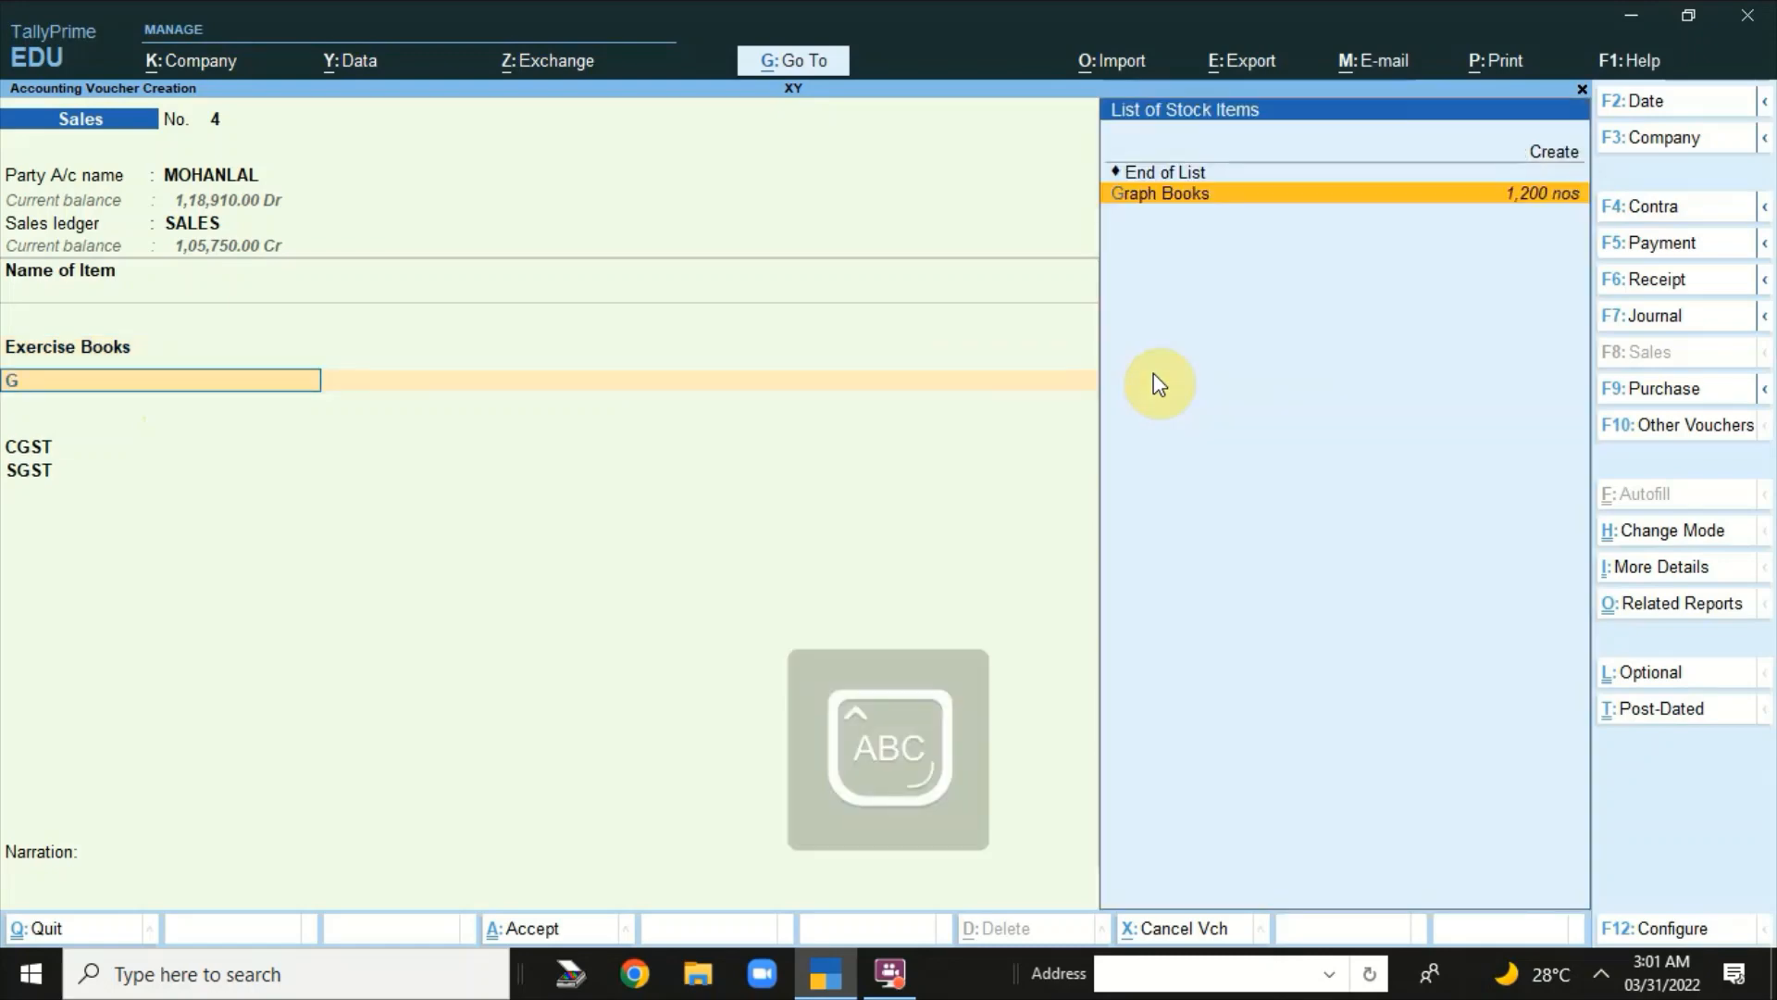
{"action": "key", "text": "Return"}
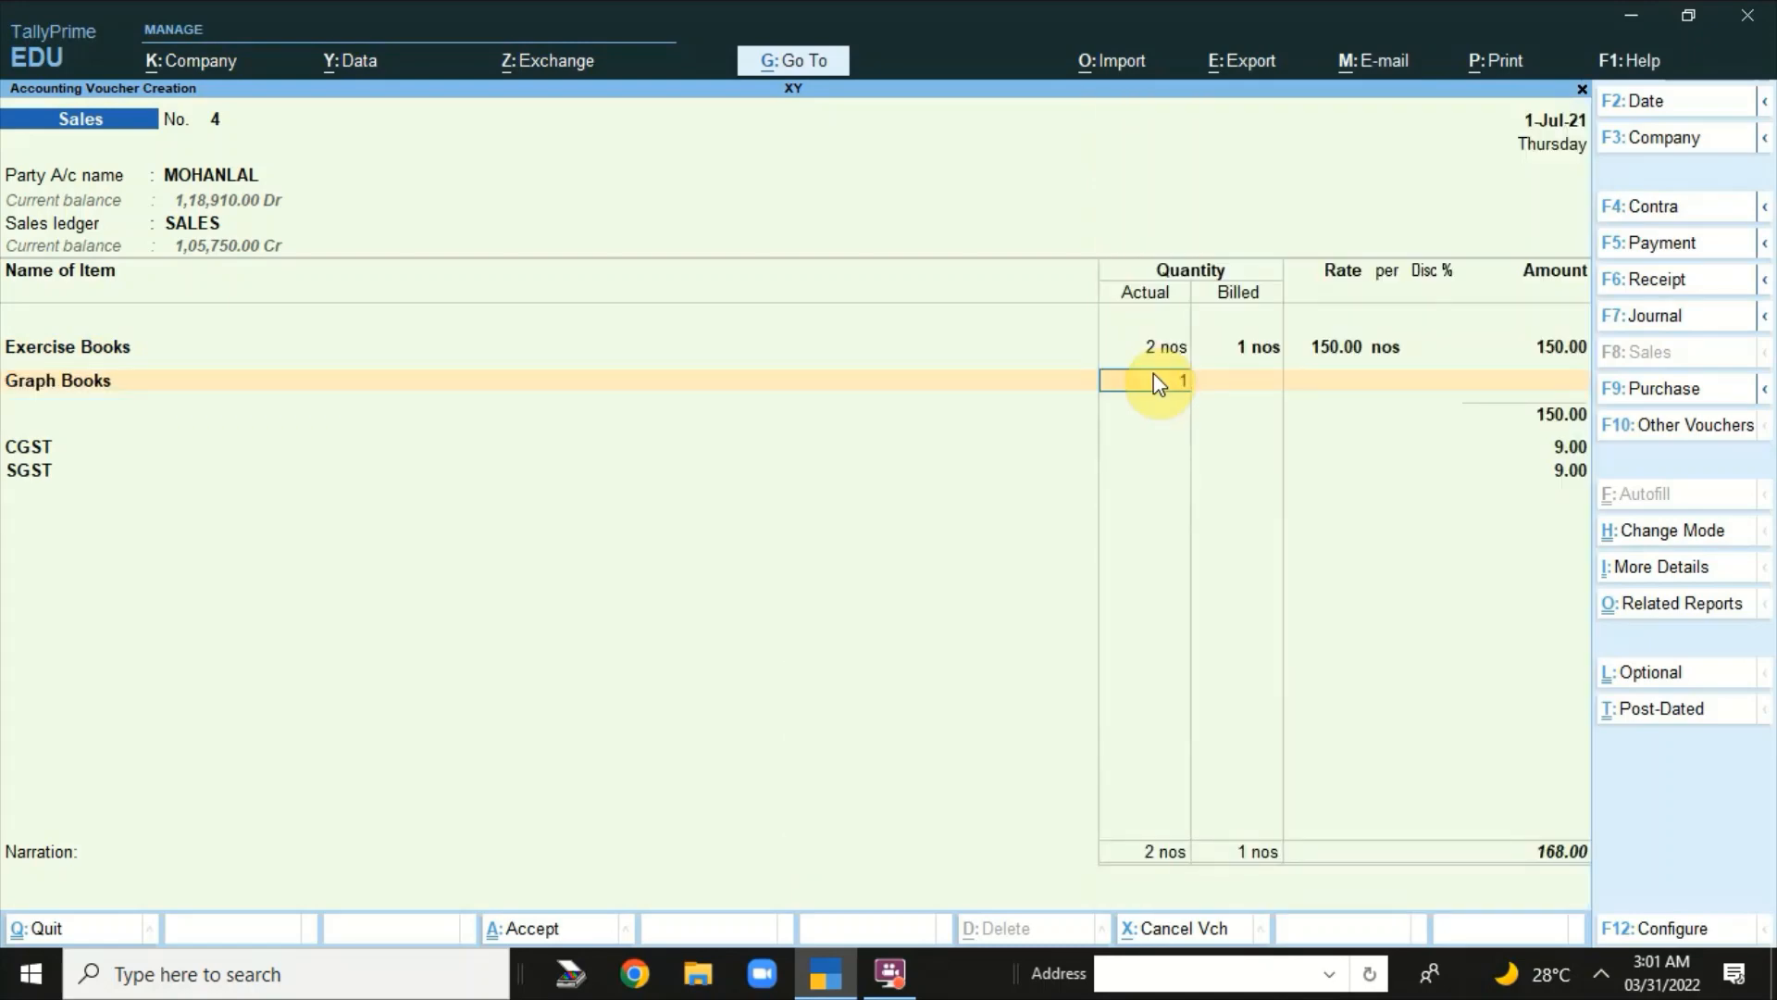
{"action": "type", "text": "1"}
{"action": "key", "text": "Return"}
{"action": "key", "text": "Return"}
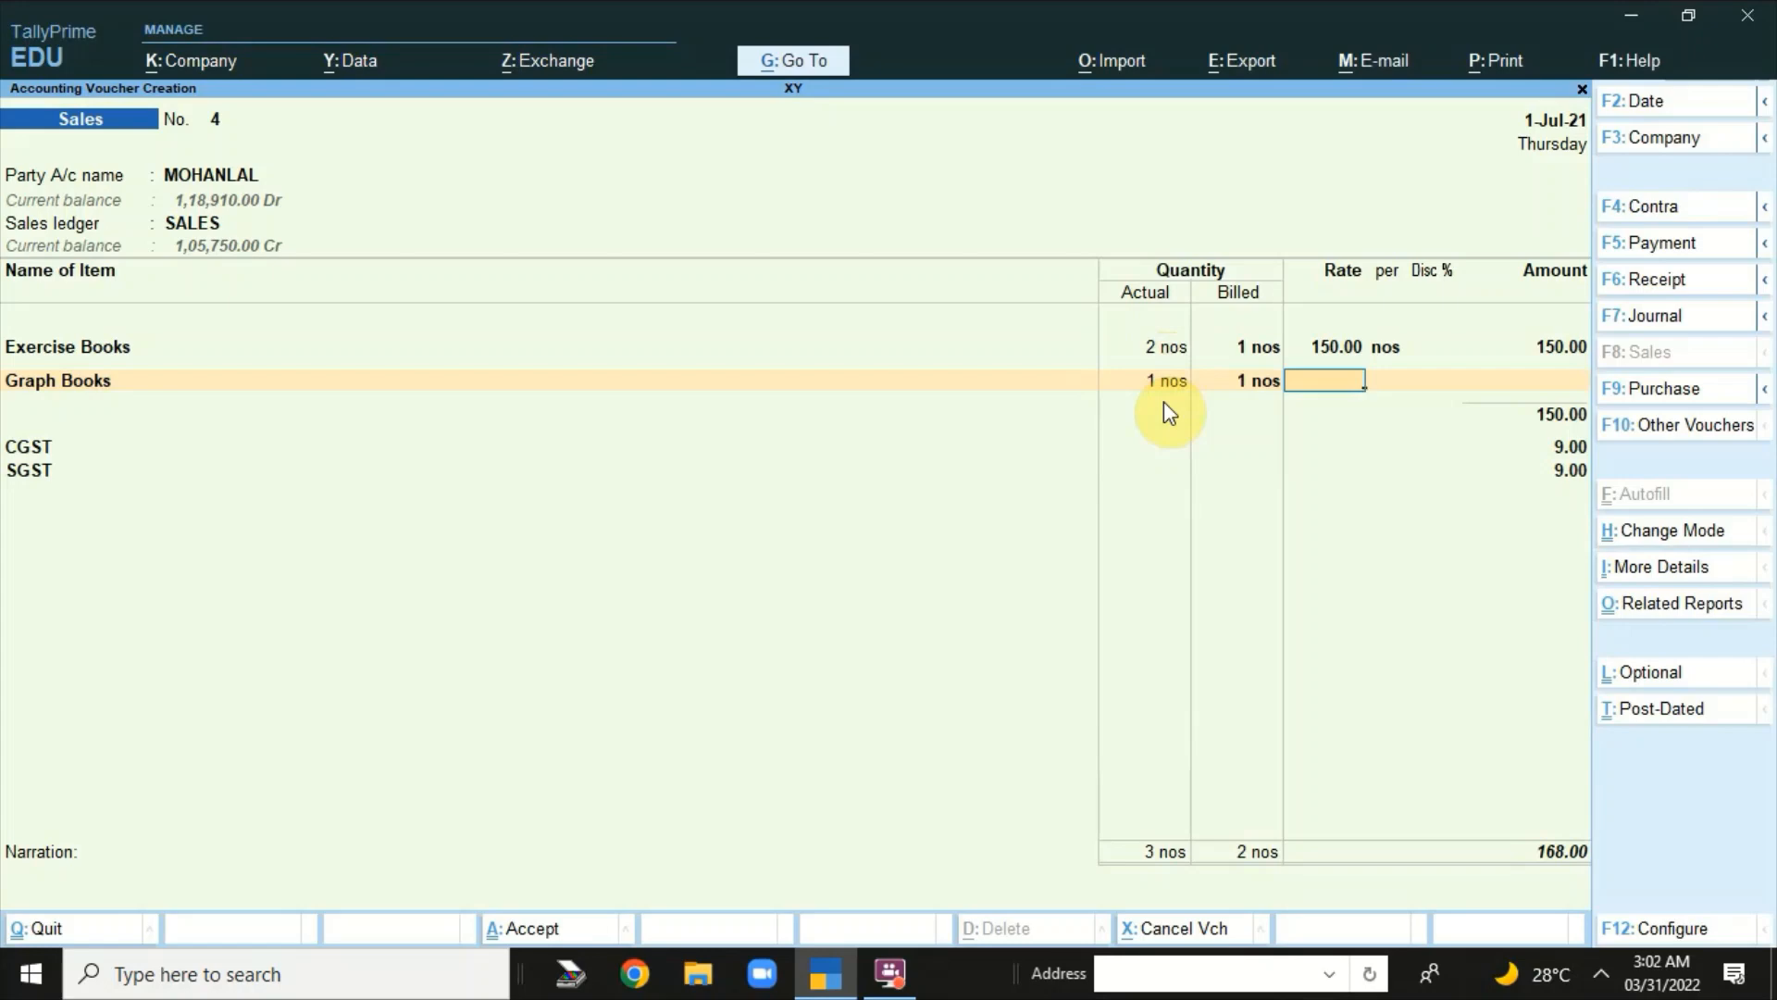
{"action": "type", "text": "140"}
{"action": "key", "text": "Return"}
{"action": "key", "text": "Return"}
{"action": "type", "text": "2"}
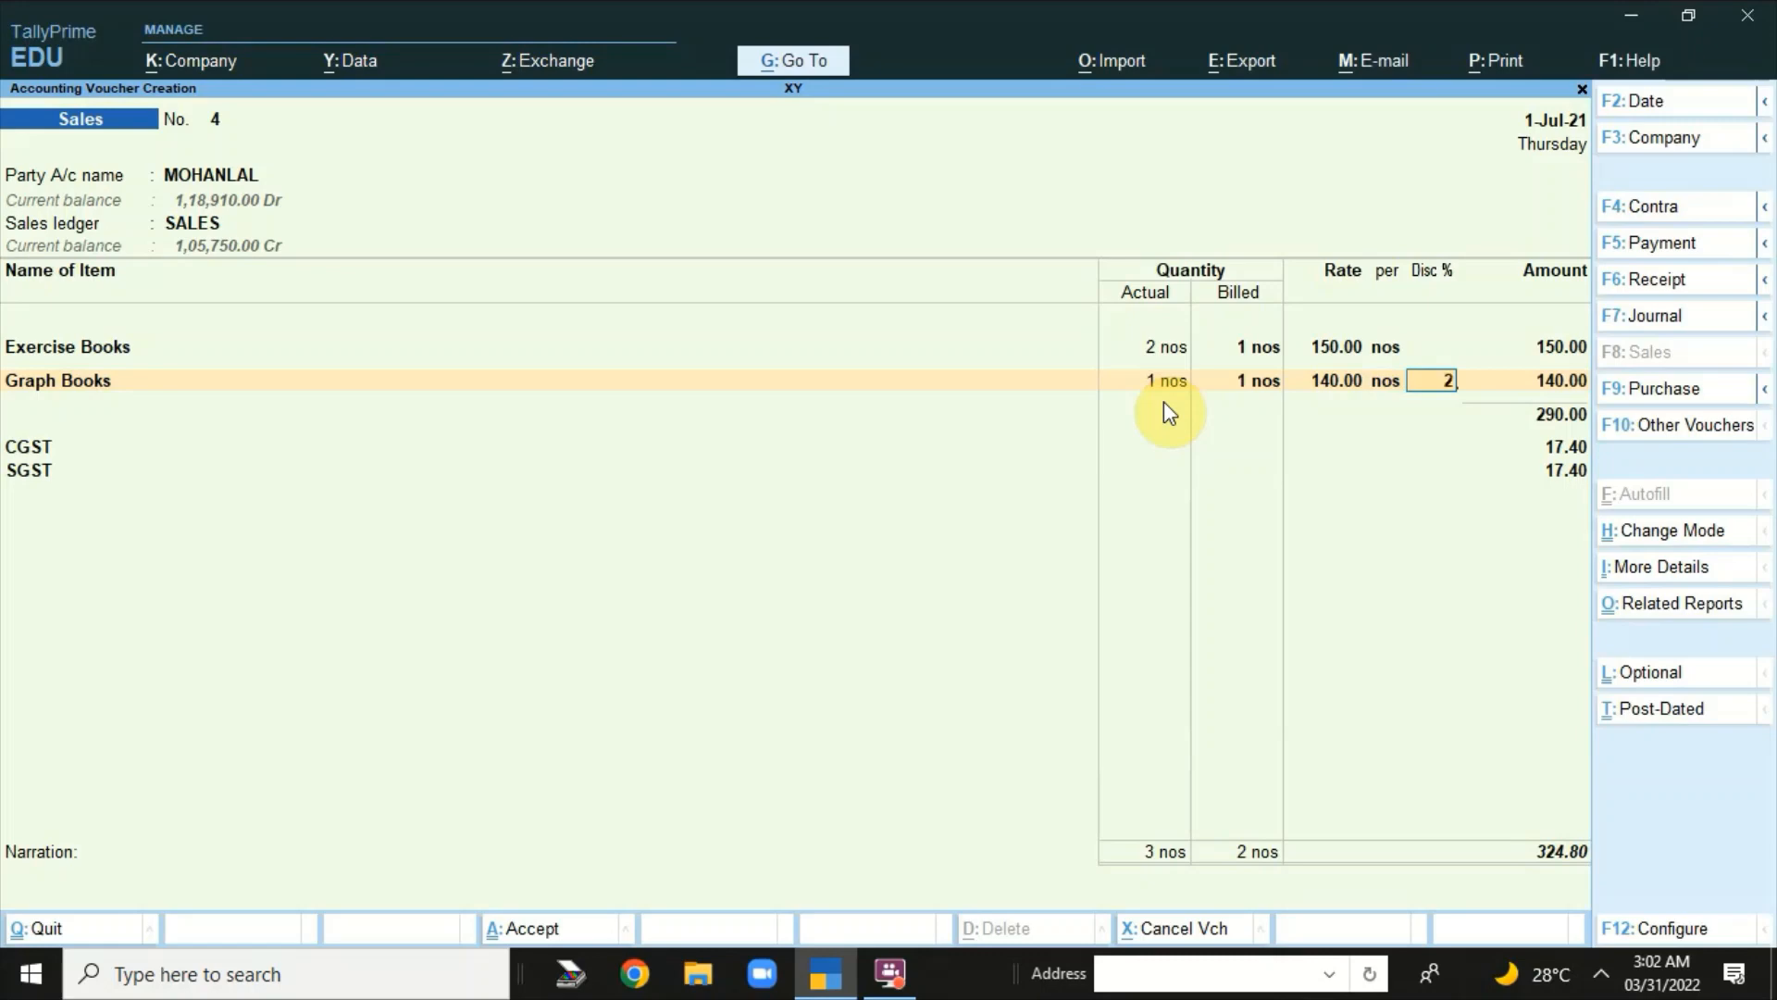
{"action": "key", "text": "Return"}
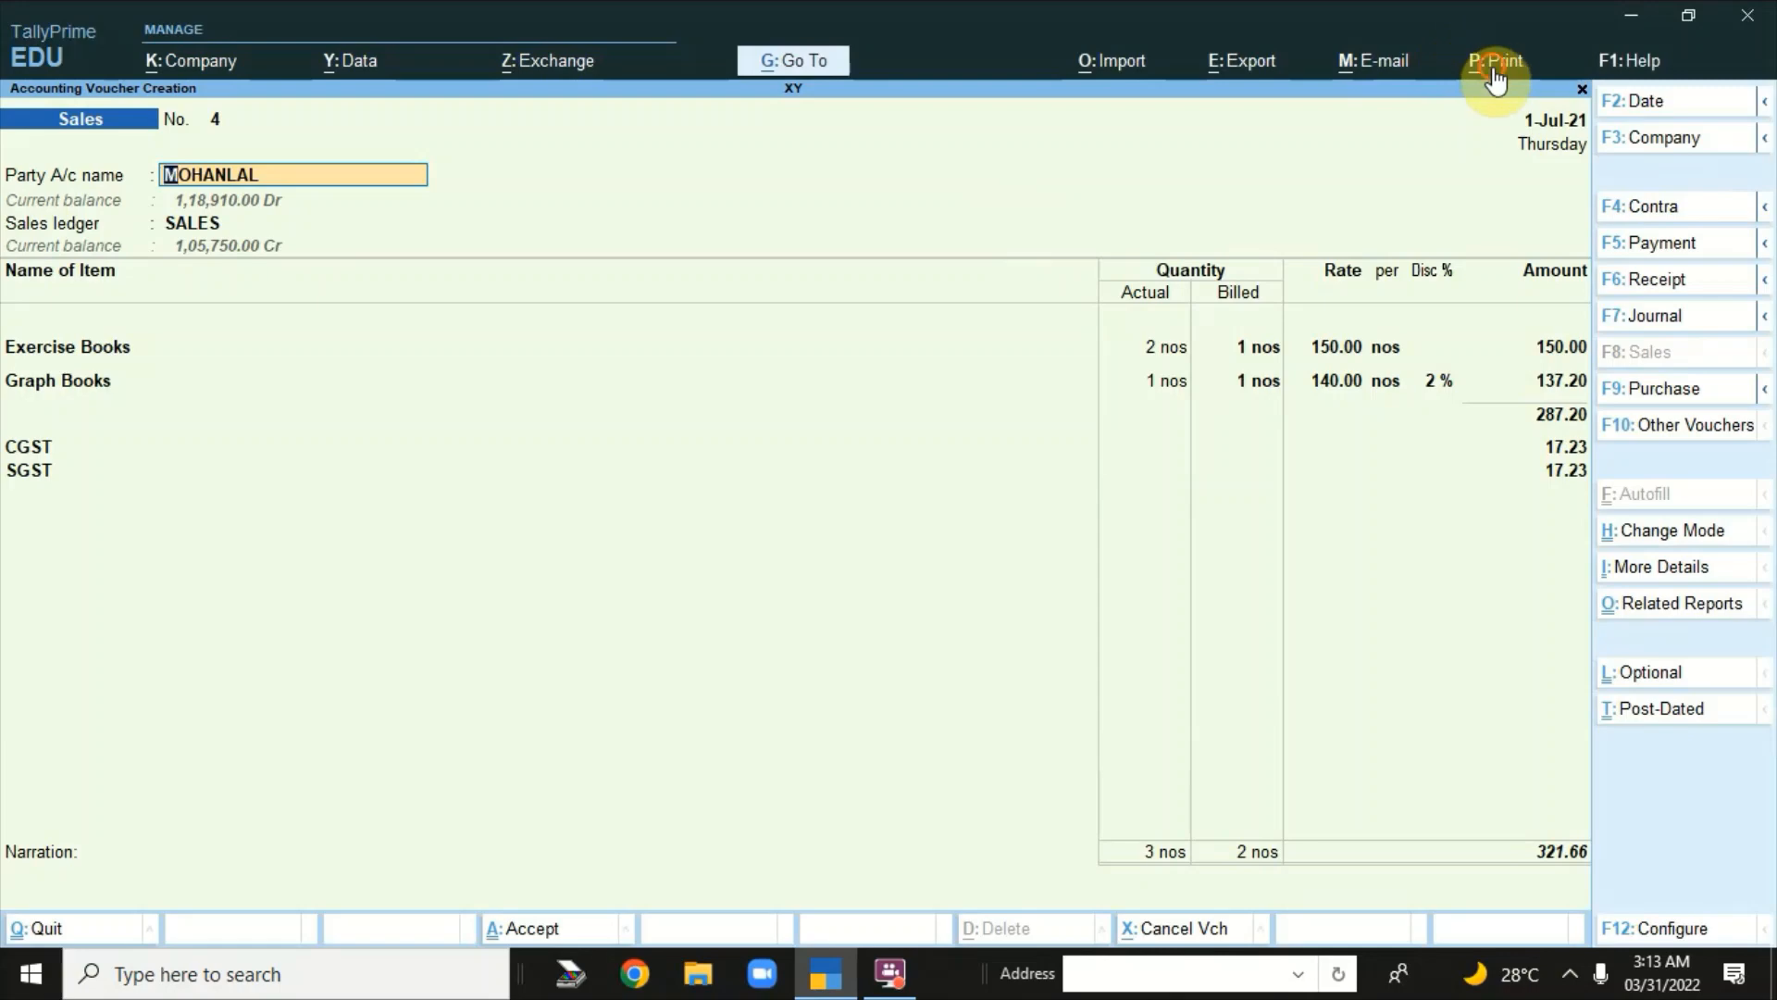
- Preview the voucher's tax invoice at enlarged size to inspect its quantity and discount columns, and close the preview
{"action": "left_click", "coordinate": [1495, 61]}
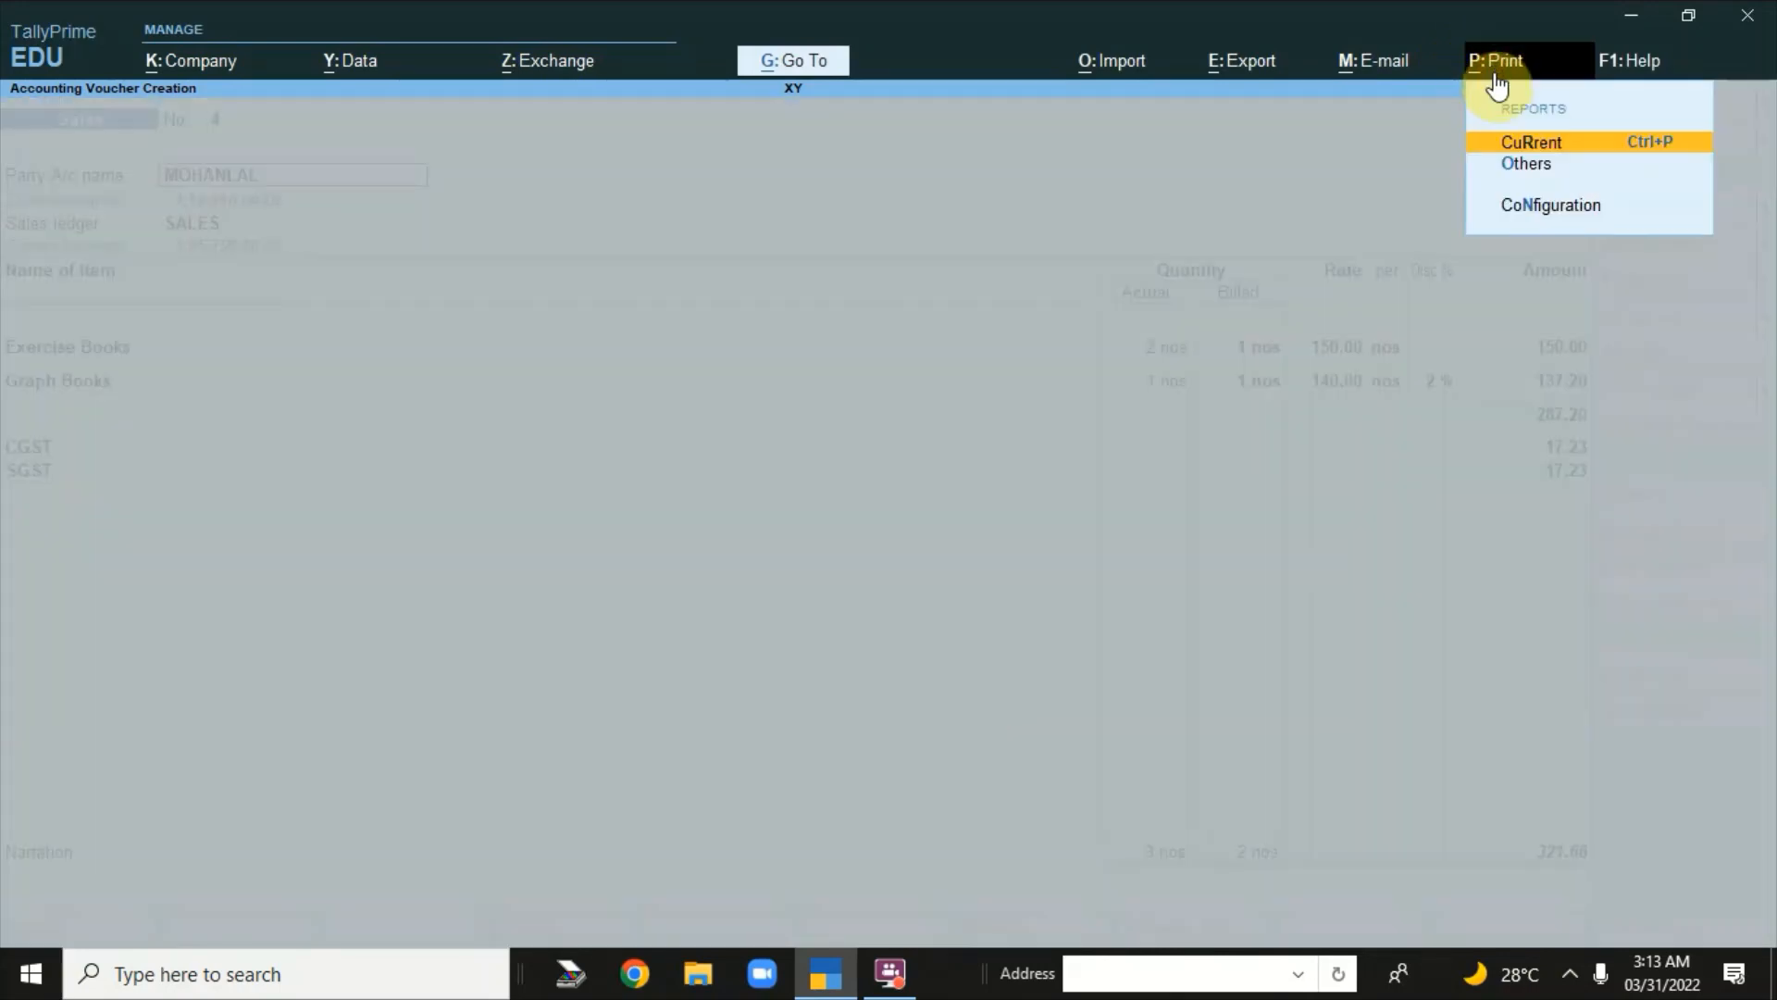
{"action": "left_click", "coordinate": [1519, 143]}
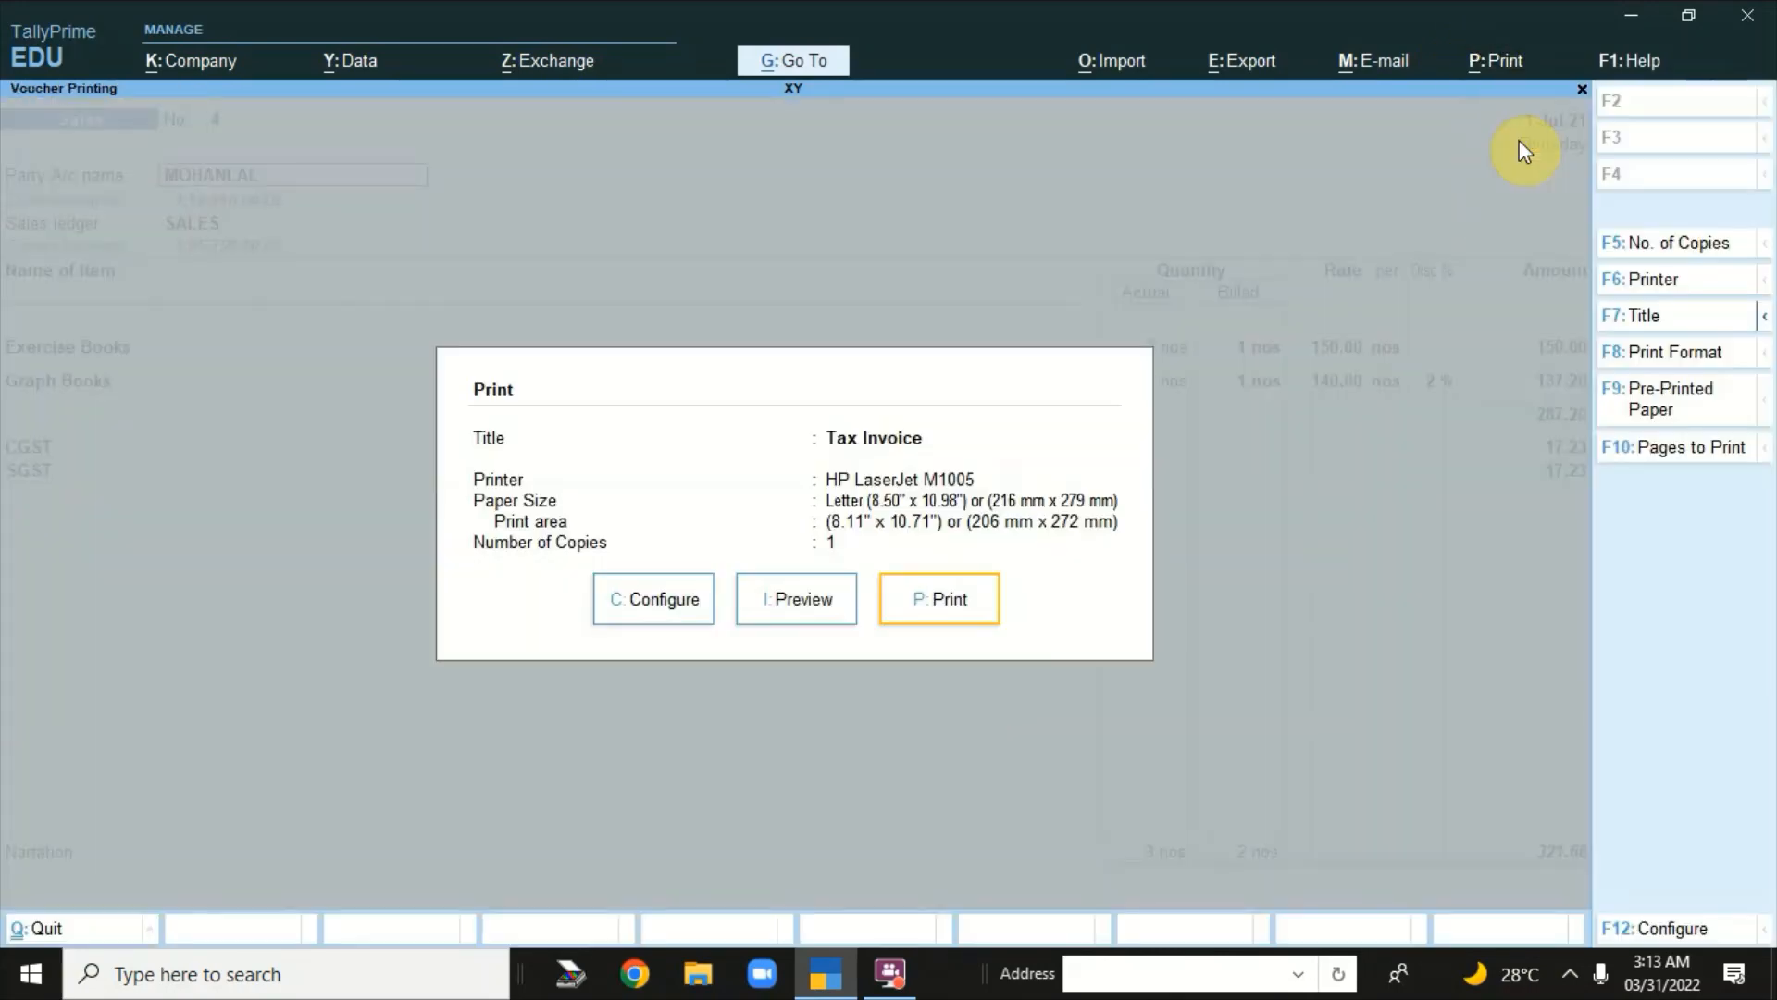
{"action": "left_click", "coordinate": [819, 607]}
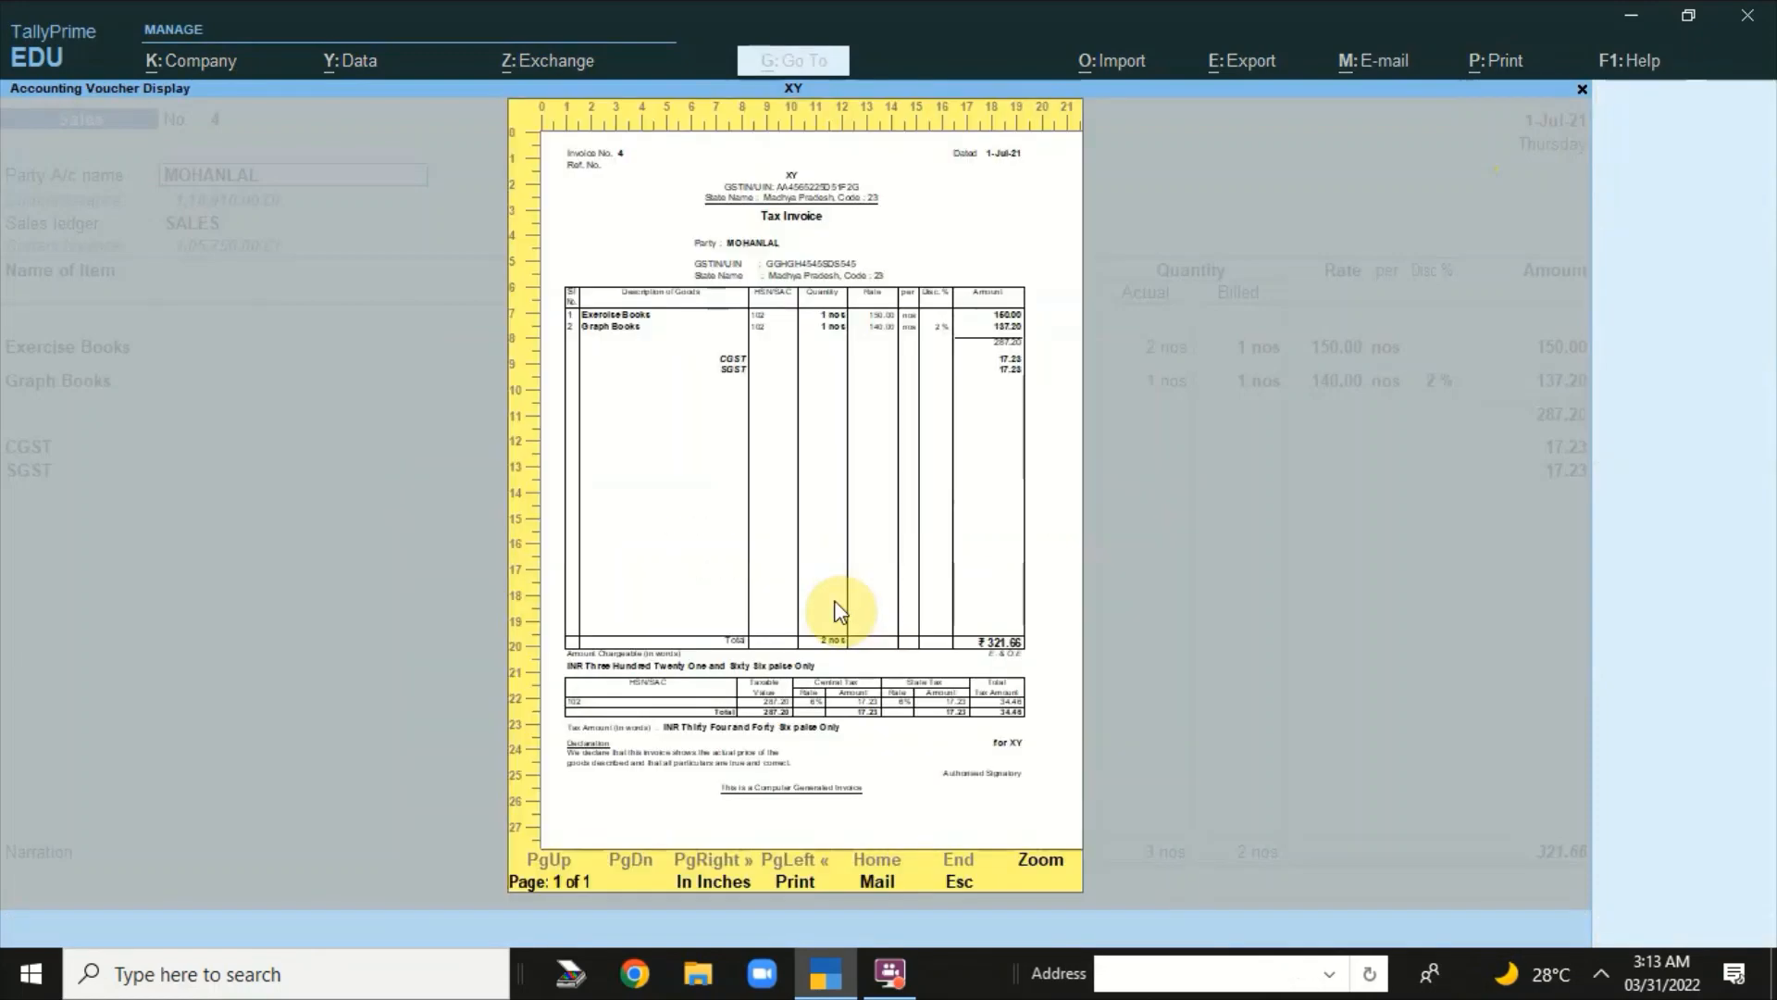
{"action": "left_click", "coordinate": [1033, 866]}
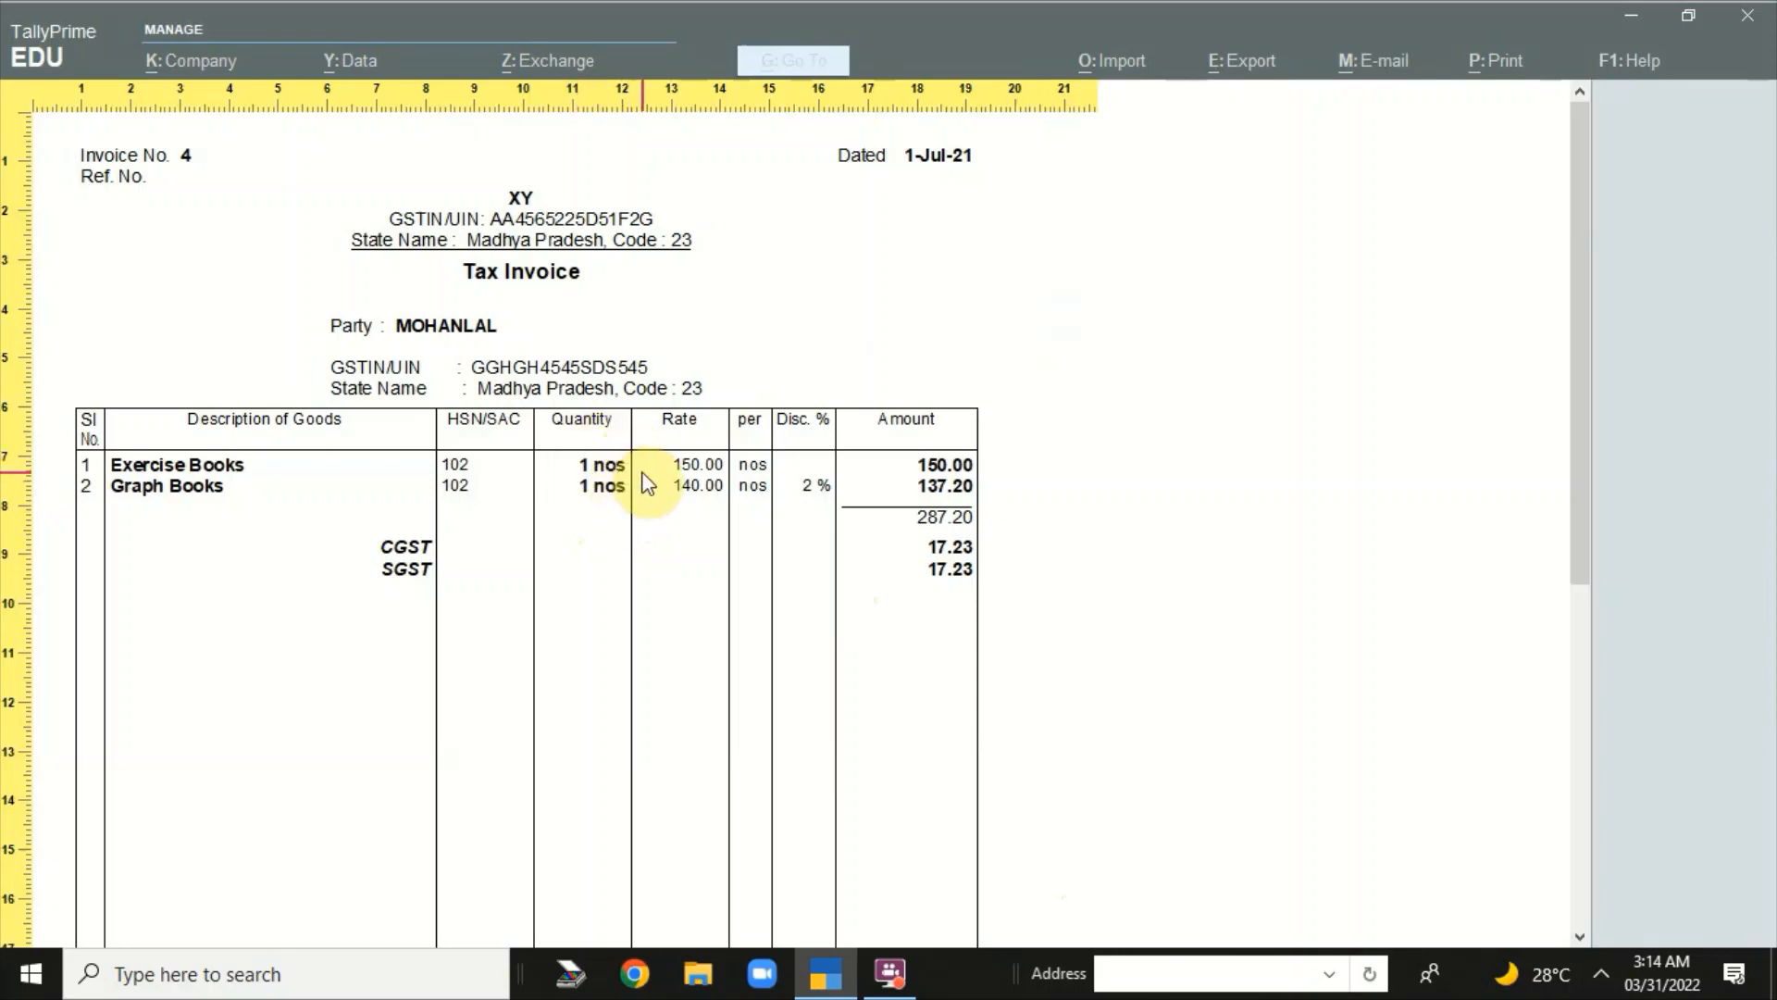
{"action": "key", "text": "Escape"}
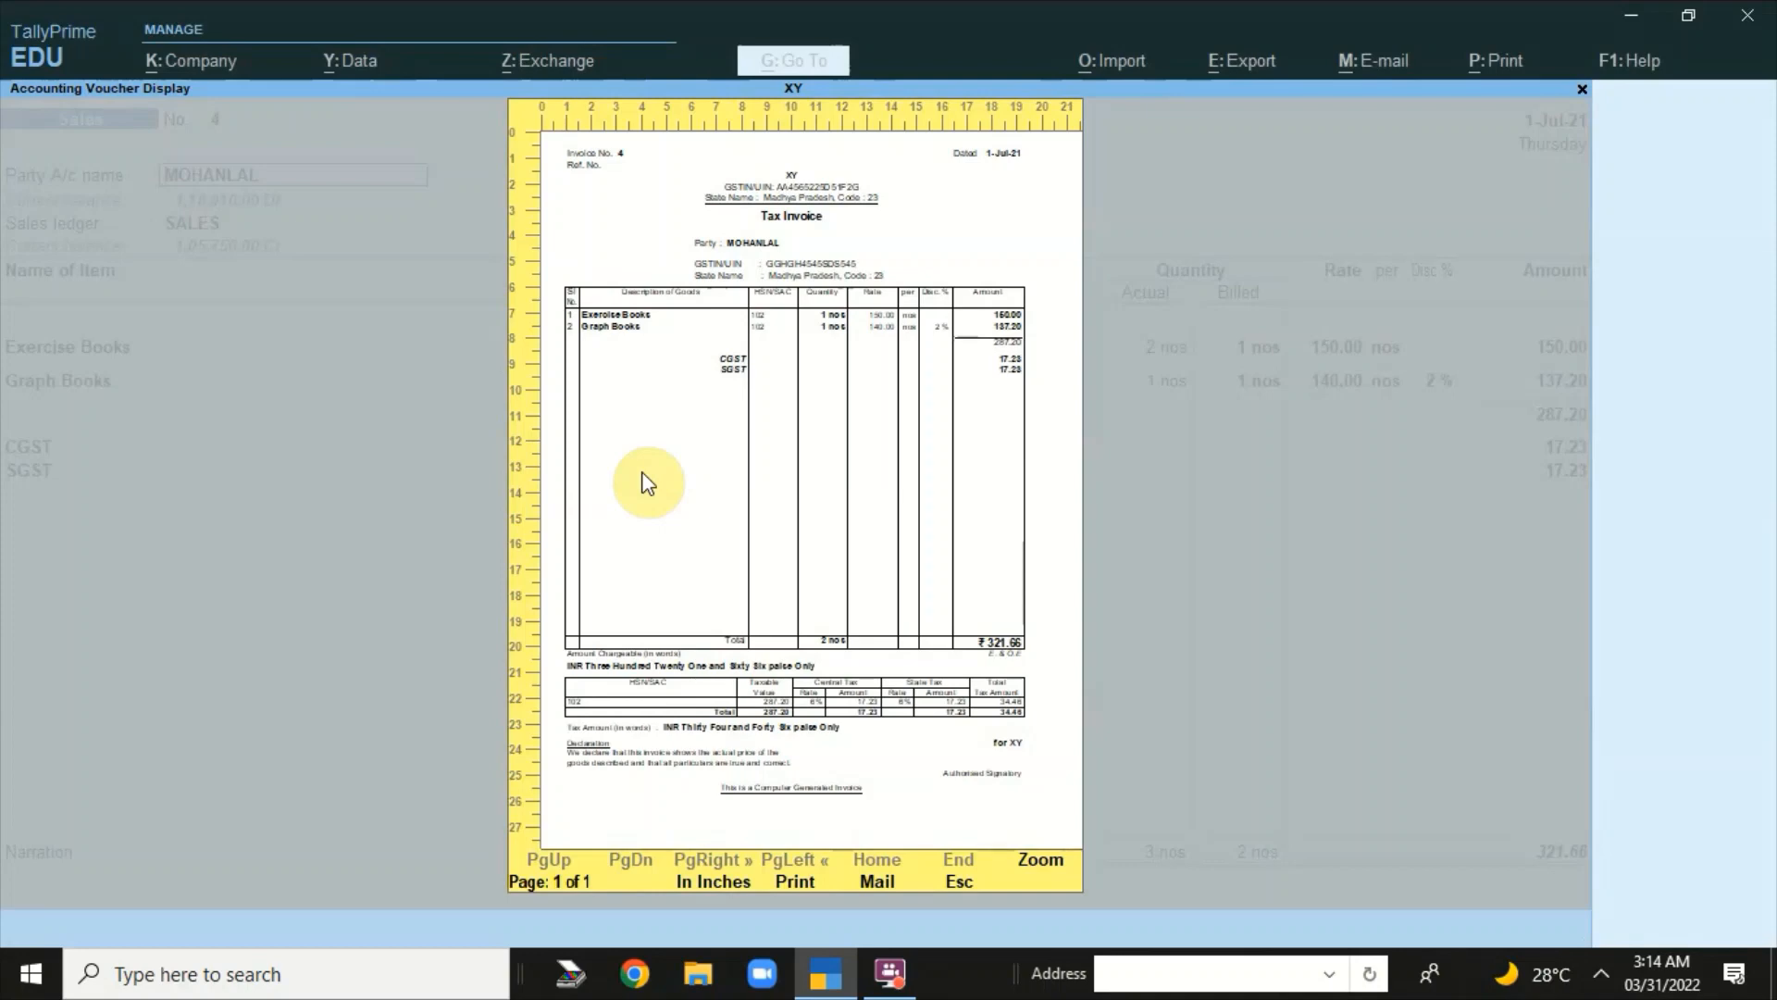
{"action": "key", "text": "Escape"}
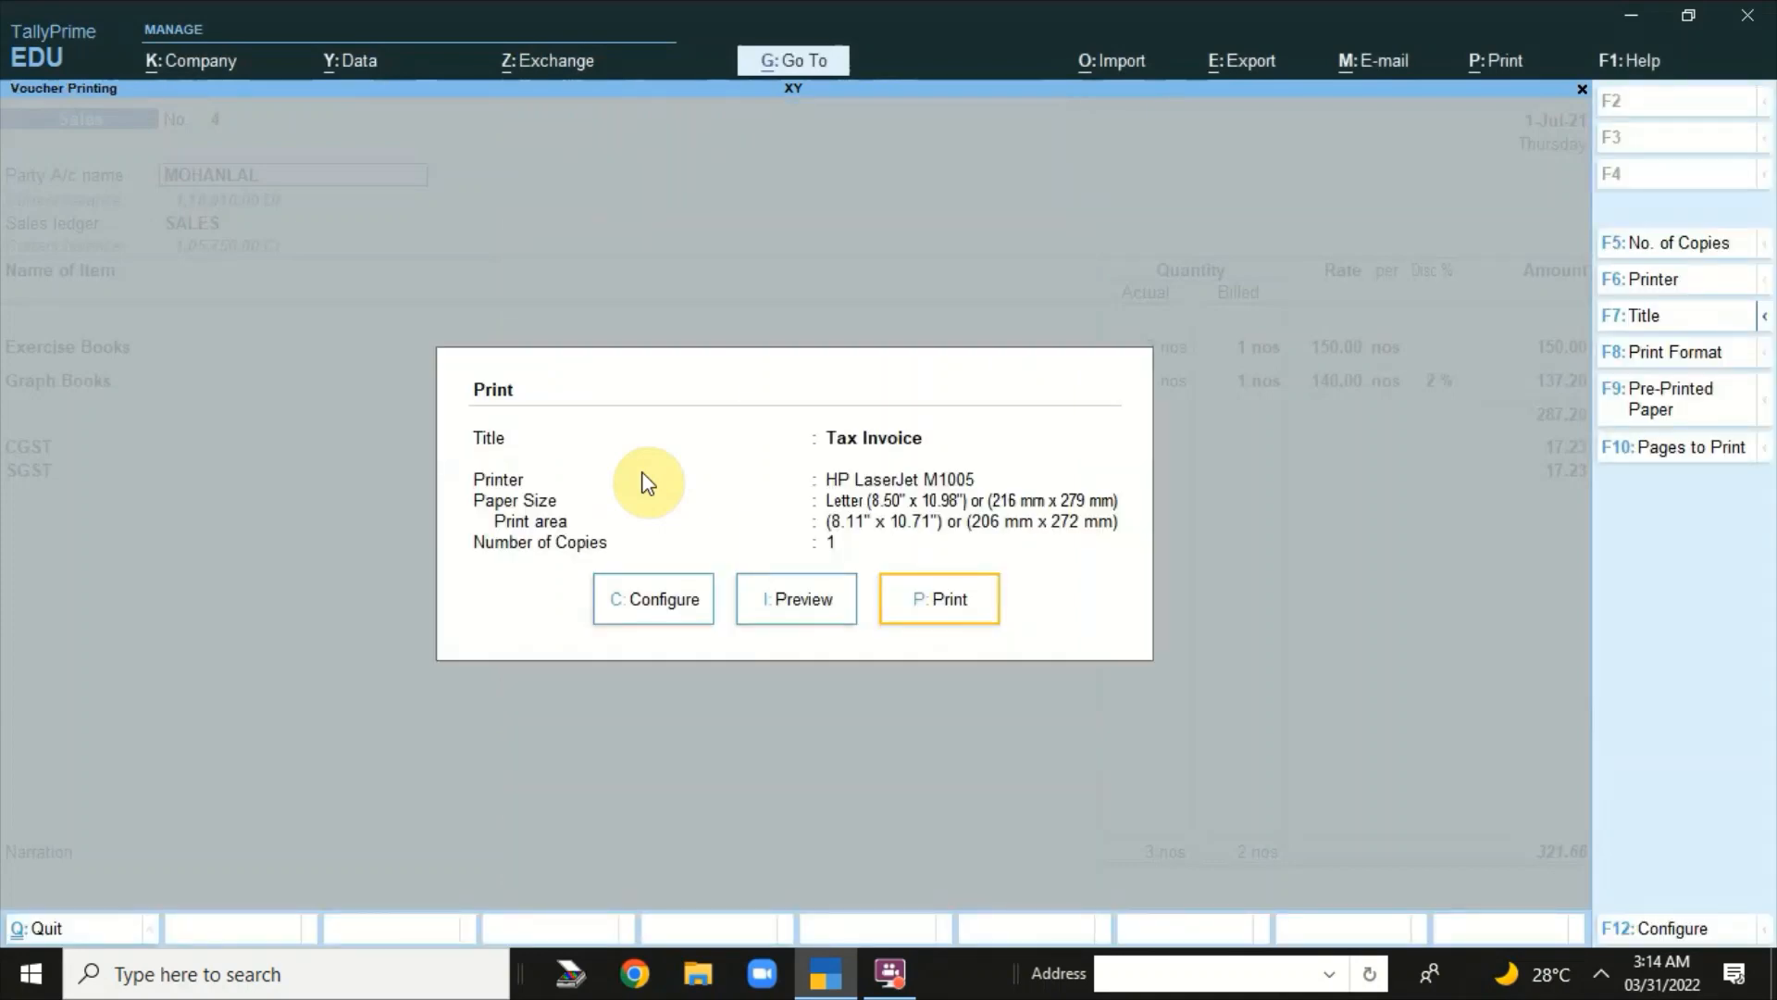
- Set Show Actual Quantity to Yes in the invoice's print configuration
{"action": "left_click", "coordinate": [1628, 930]}
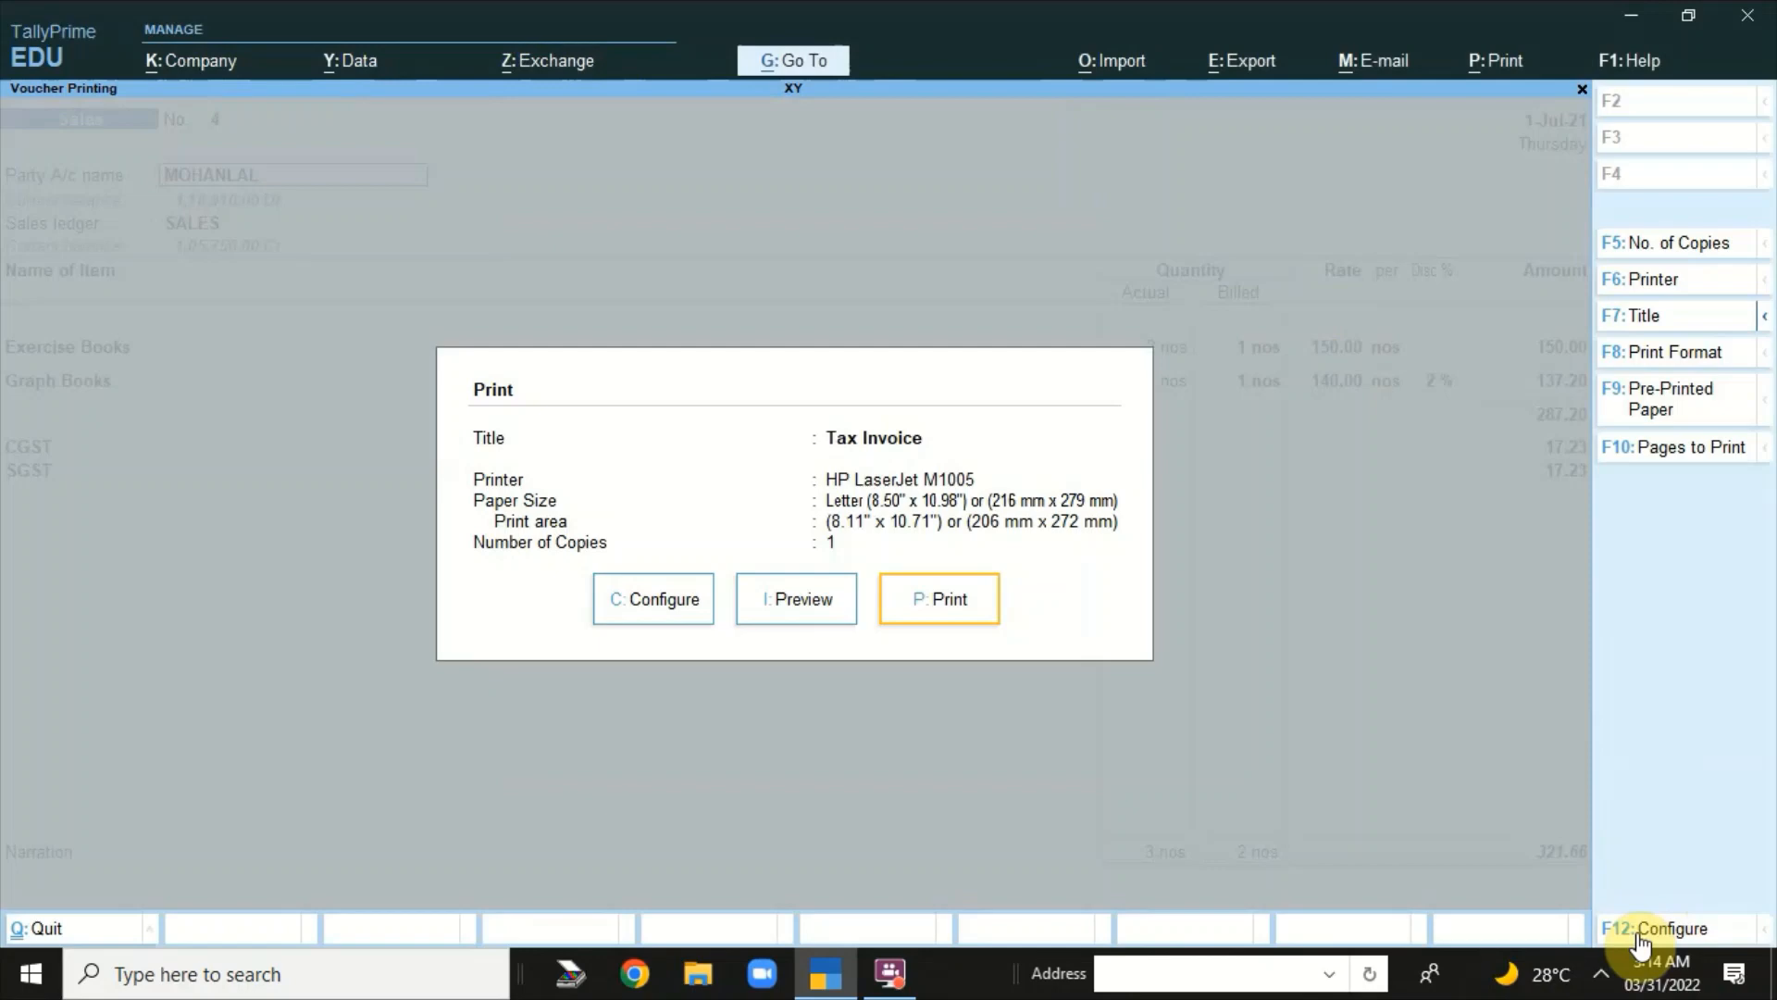
{"action": "left_click", "coordinate": [1637, 933]}
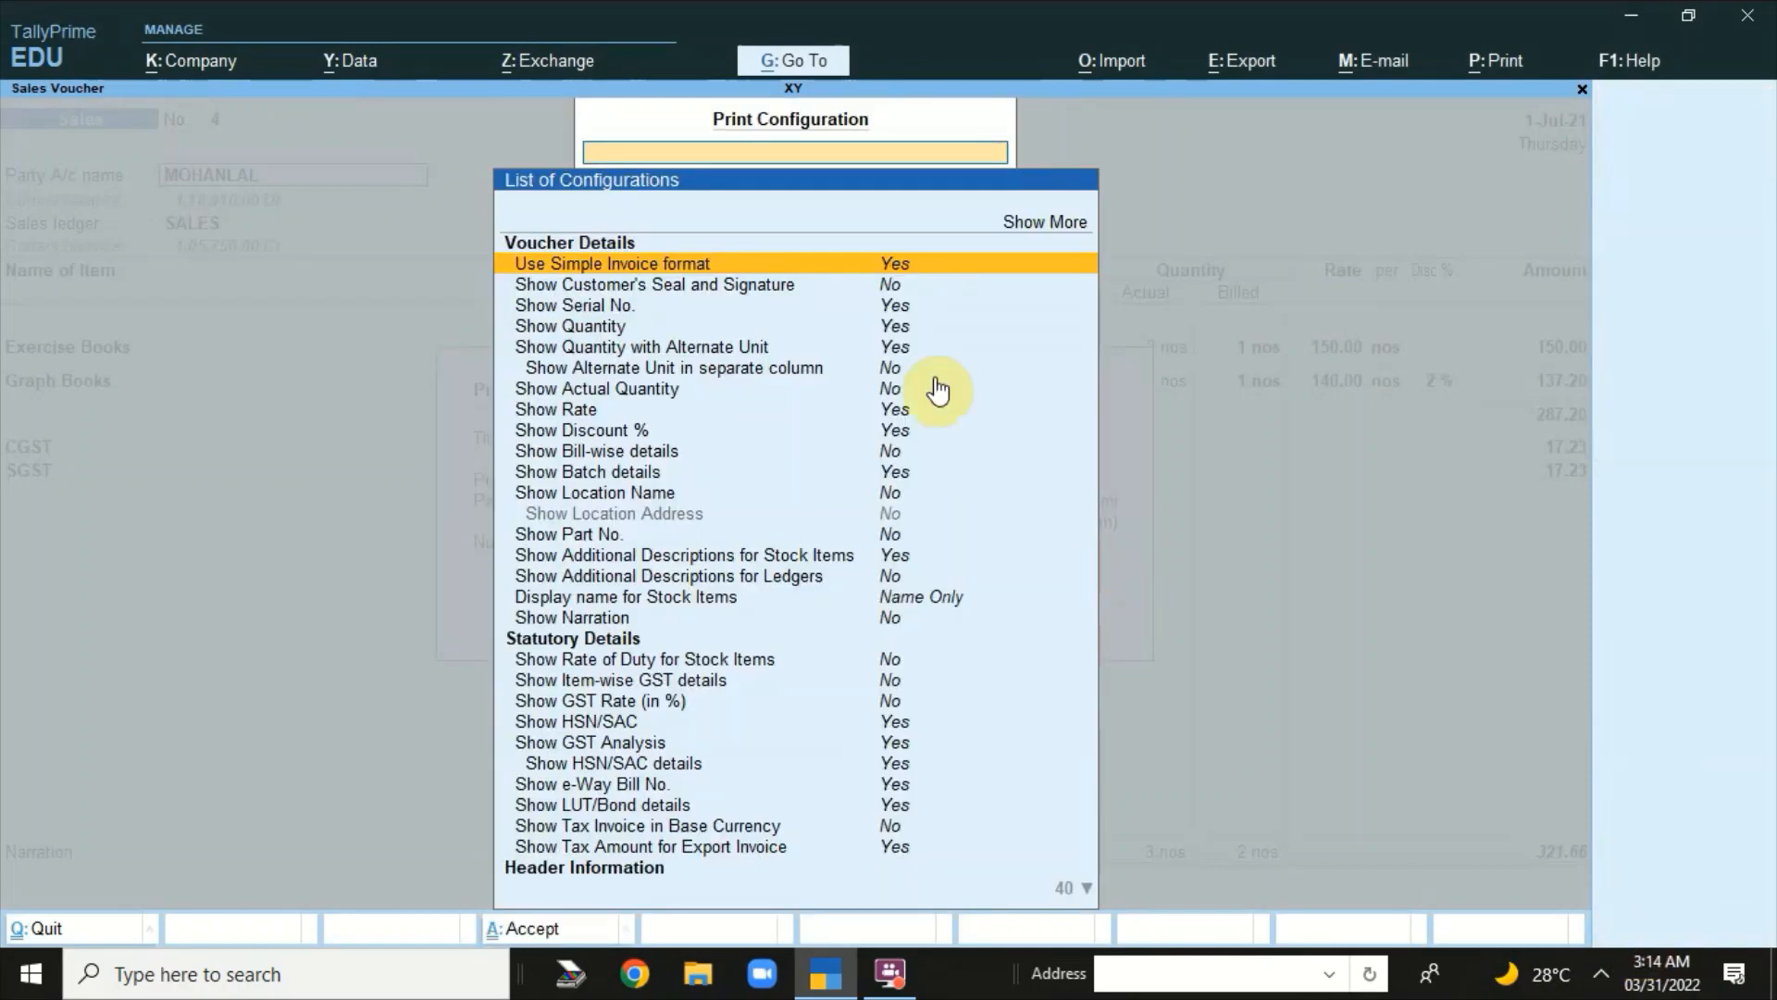
{"action": "key", "text": "Up"}
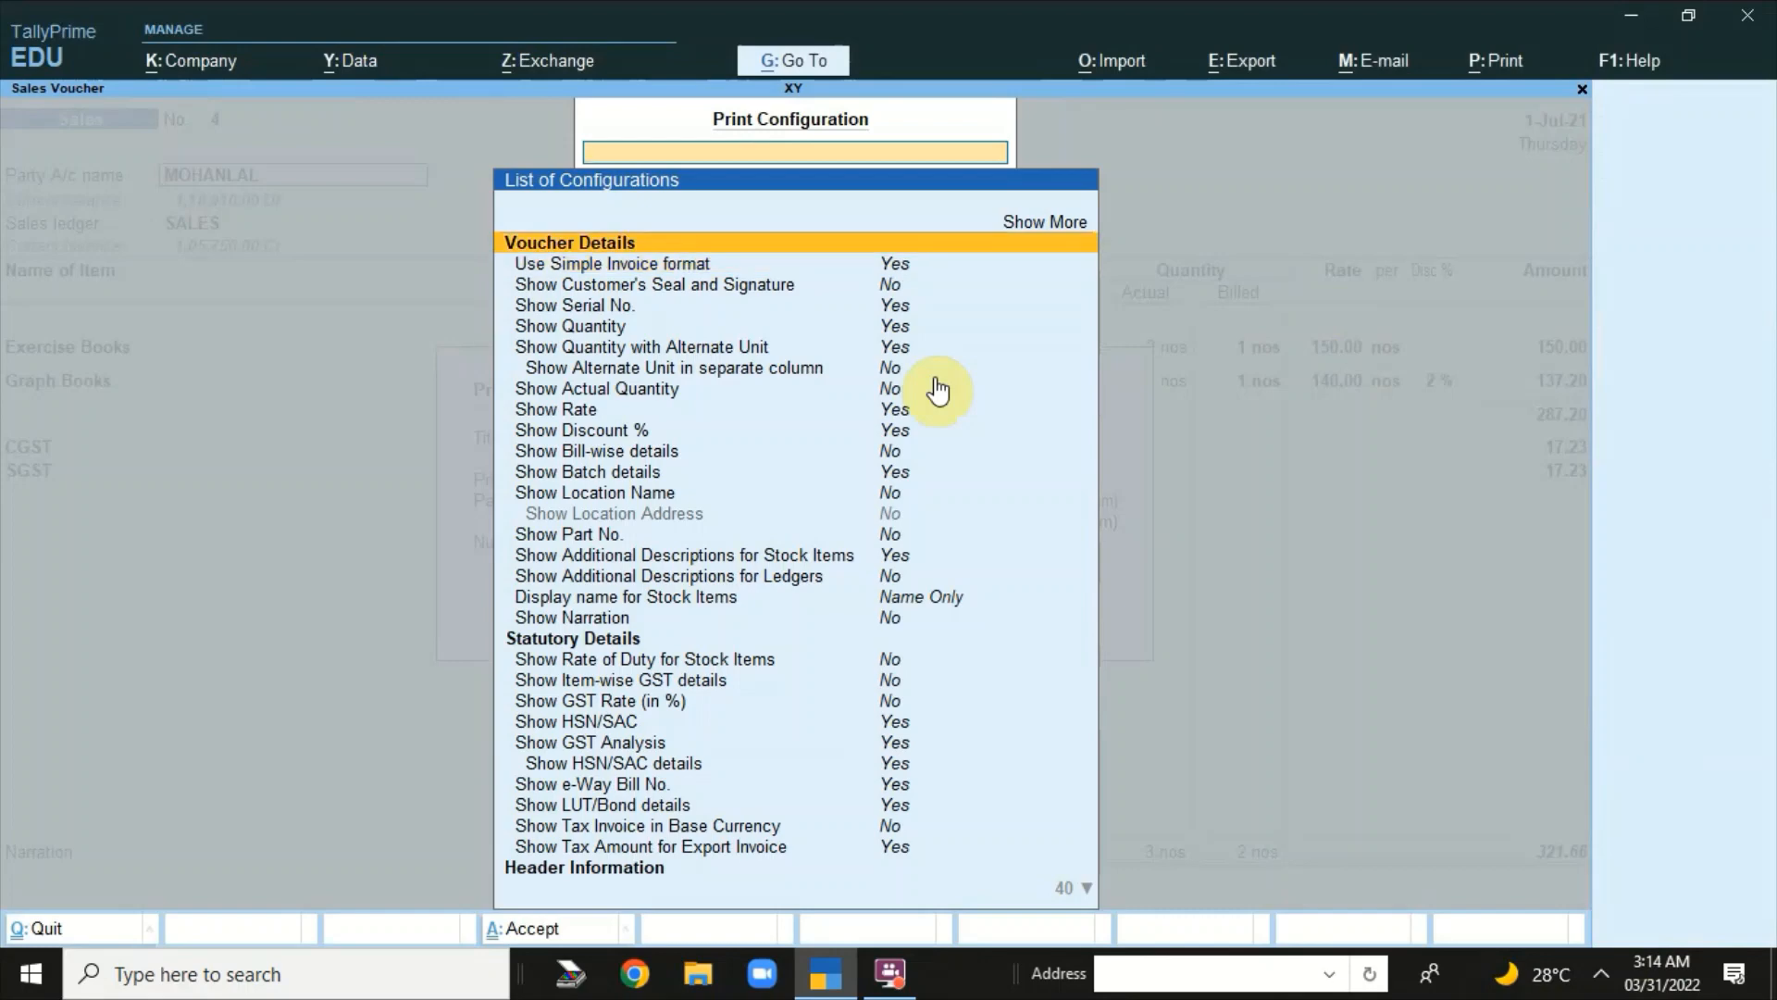
{"action": "key", "text": "Down"}
{"action": "key", "text": "Down"}
{"action": "key", "text": "Down"}
{"action": "key", "text": "Down"}
{"action": "key", "text": "Down"}
{"action": "key", "text": "Down"}
{"action": "key", "text": "Down"}
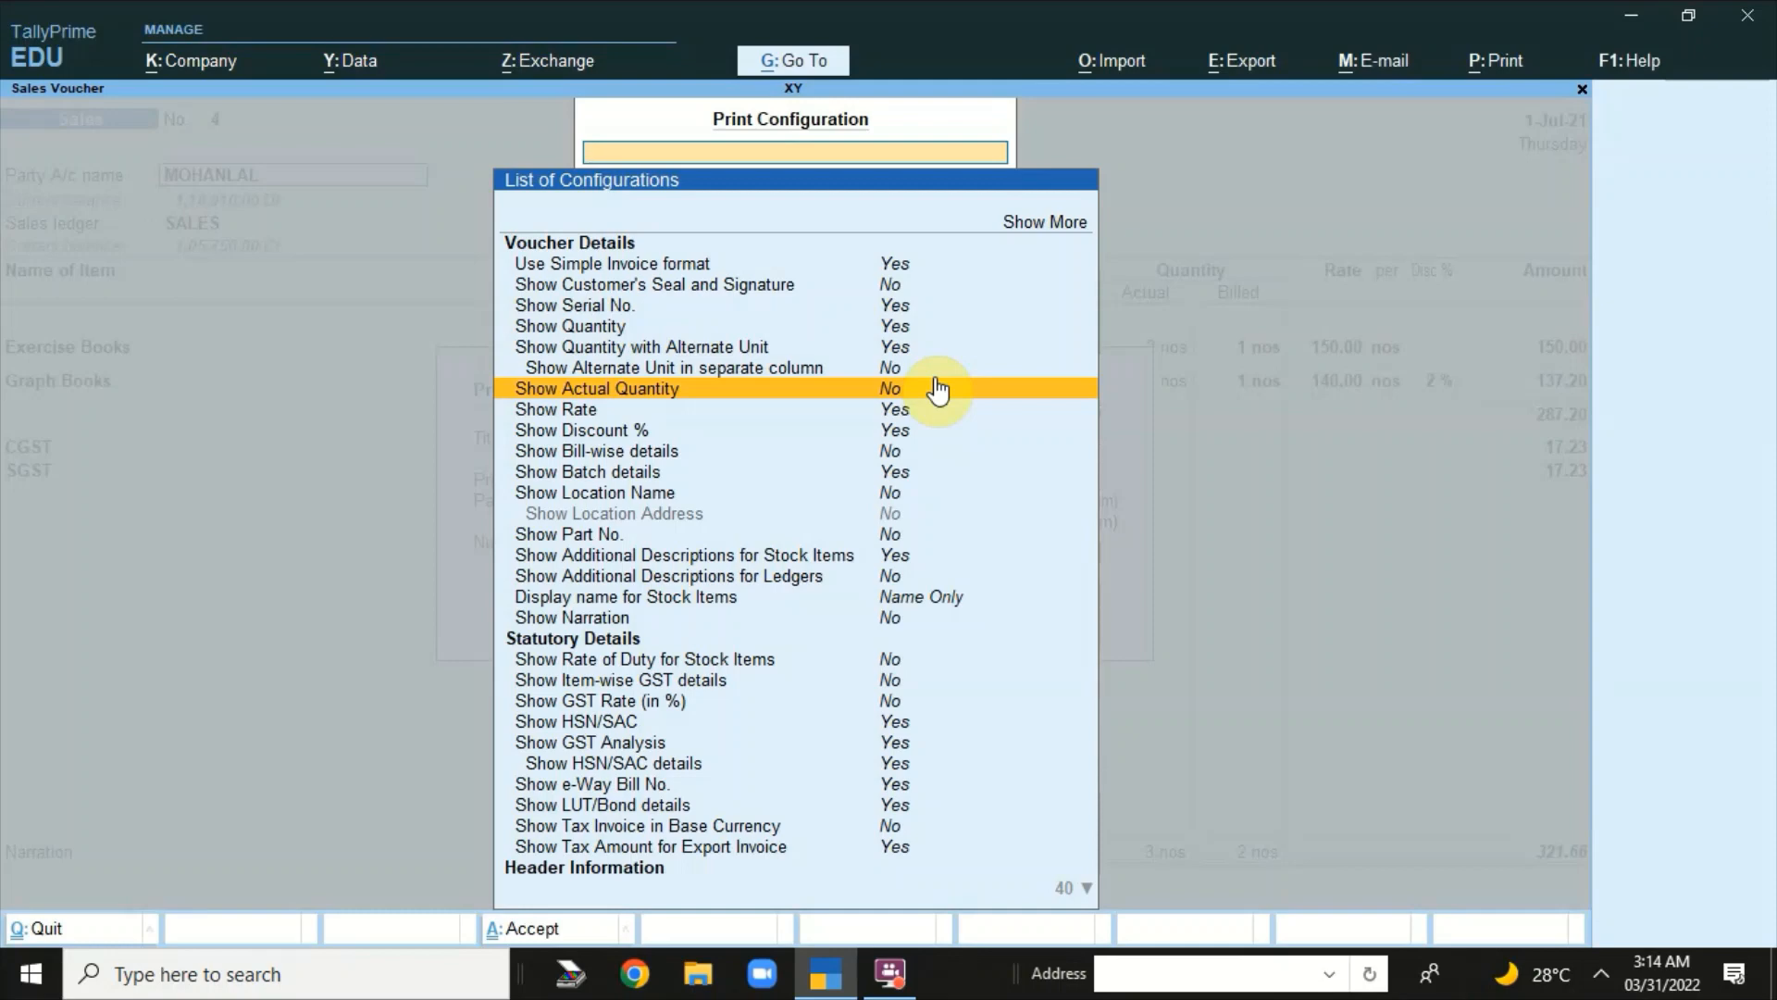
{"action": "key", "text": "Return"}
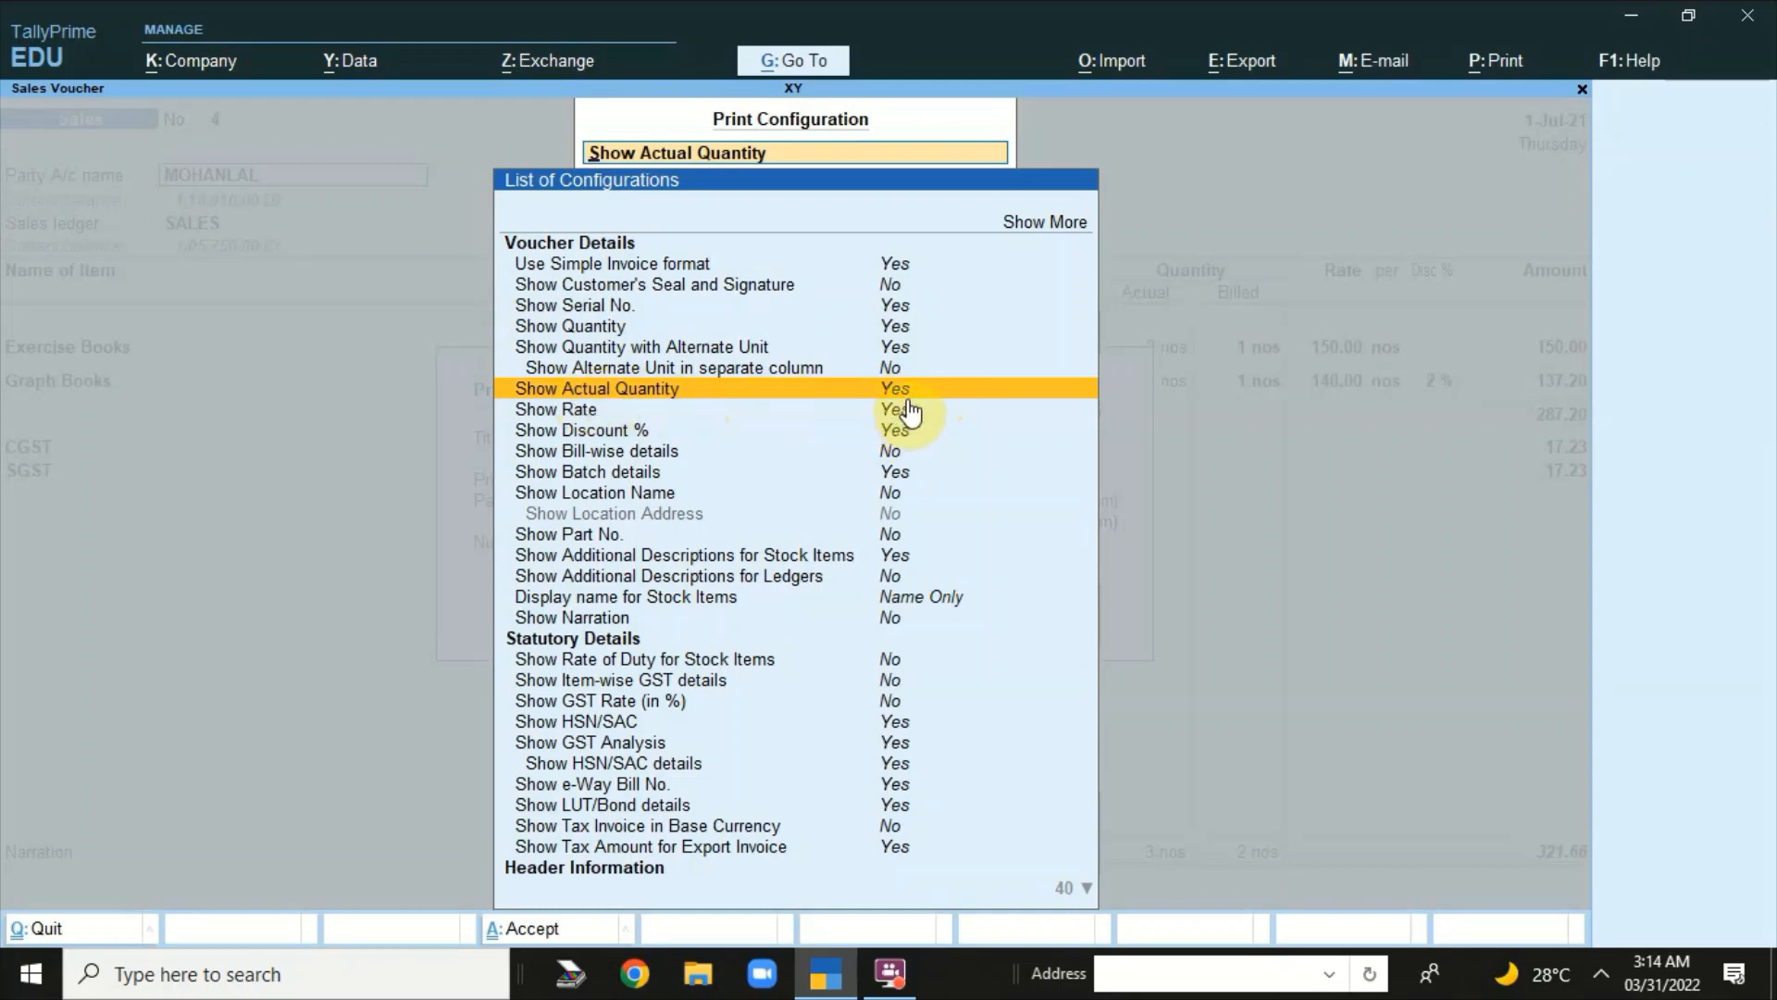
{"action": "key", "text": "Escape"}
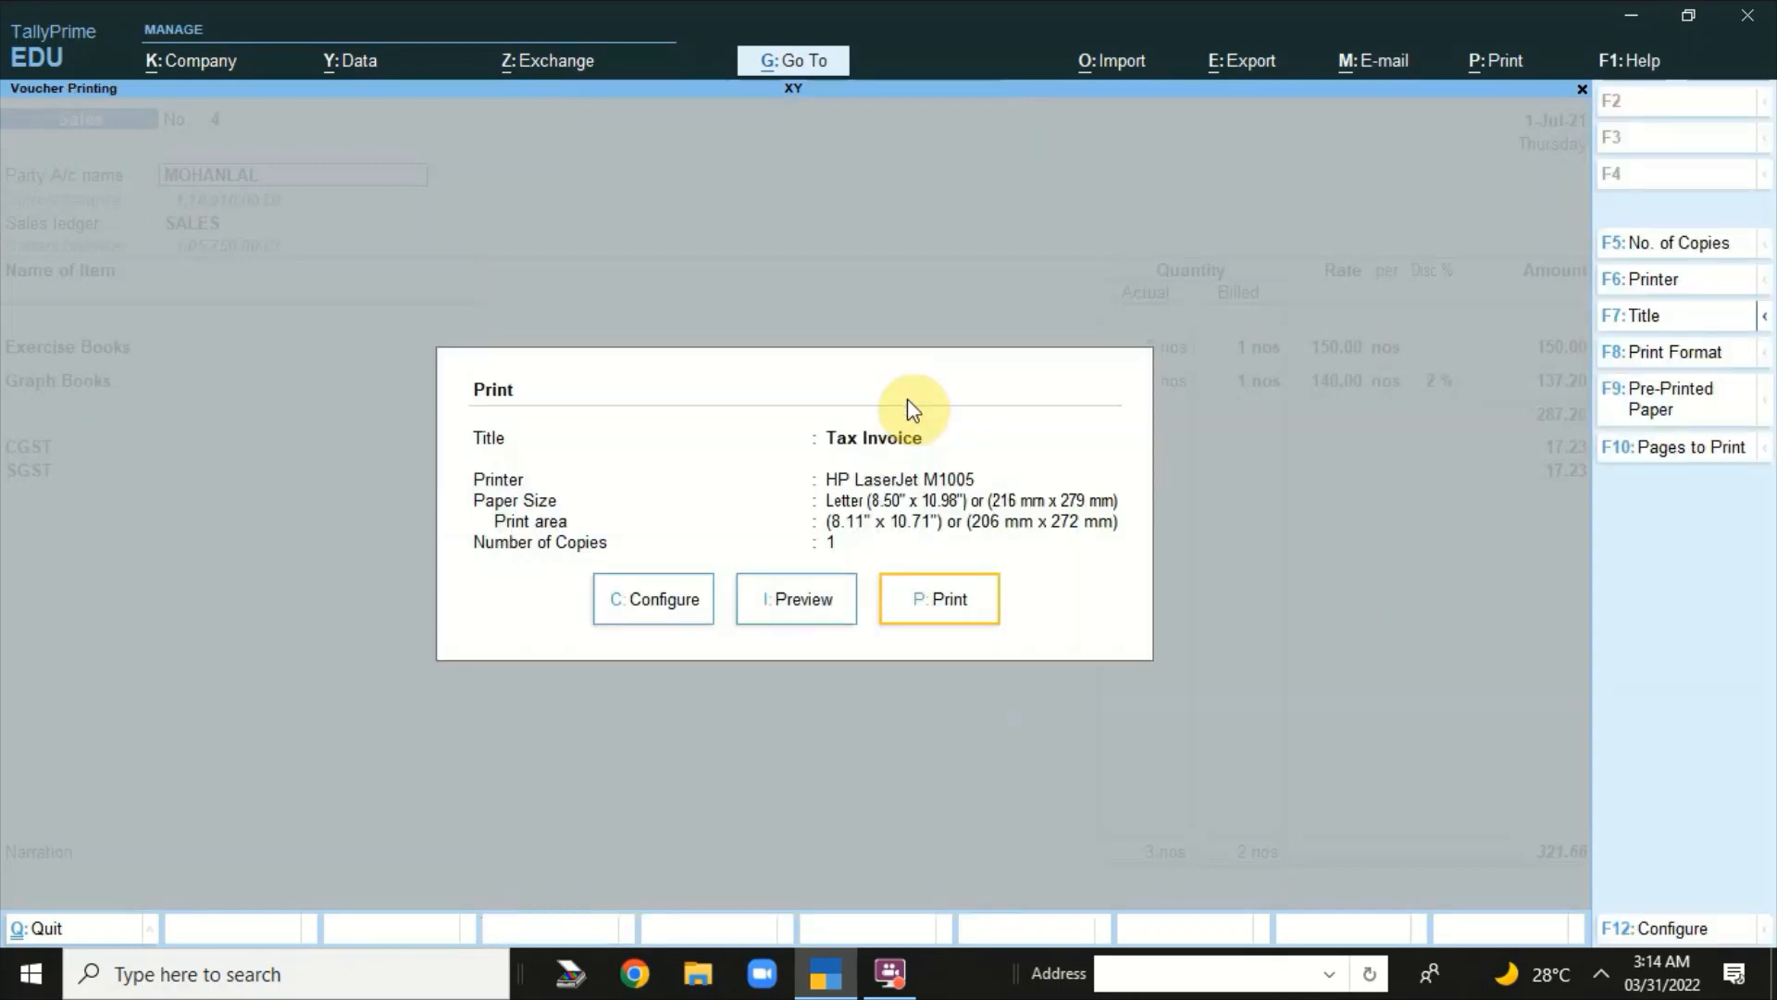
- Preview the reconfigured tax invoice at enlarged size and examine its shipped and billed quantities
{"action": "left_click", "coordinate": [787, 594]}
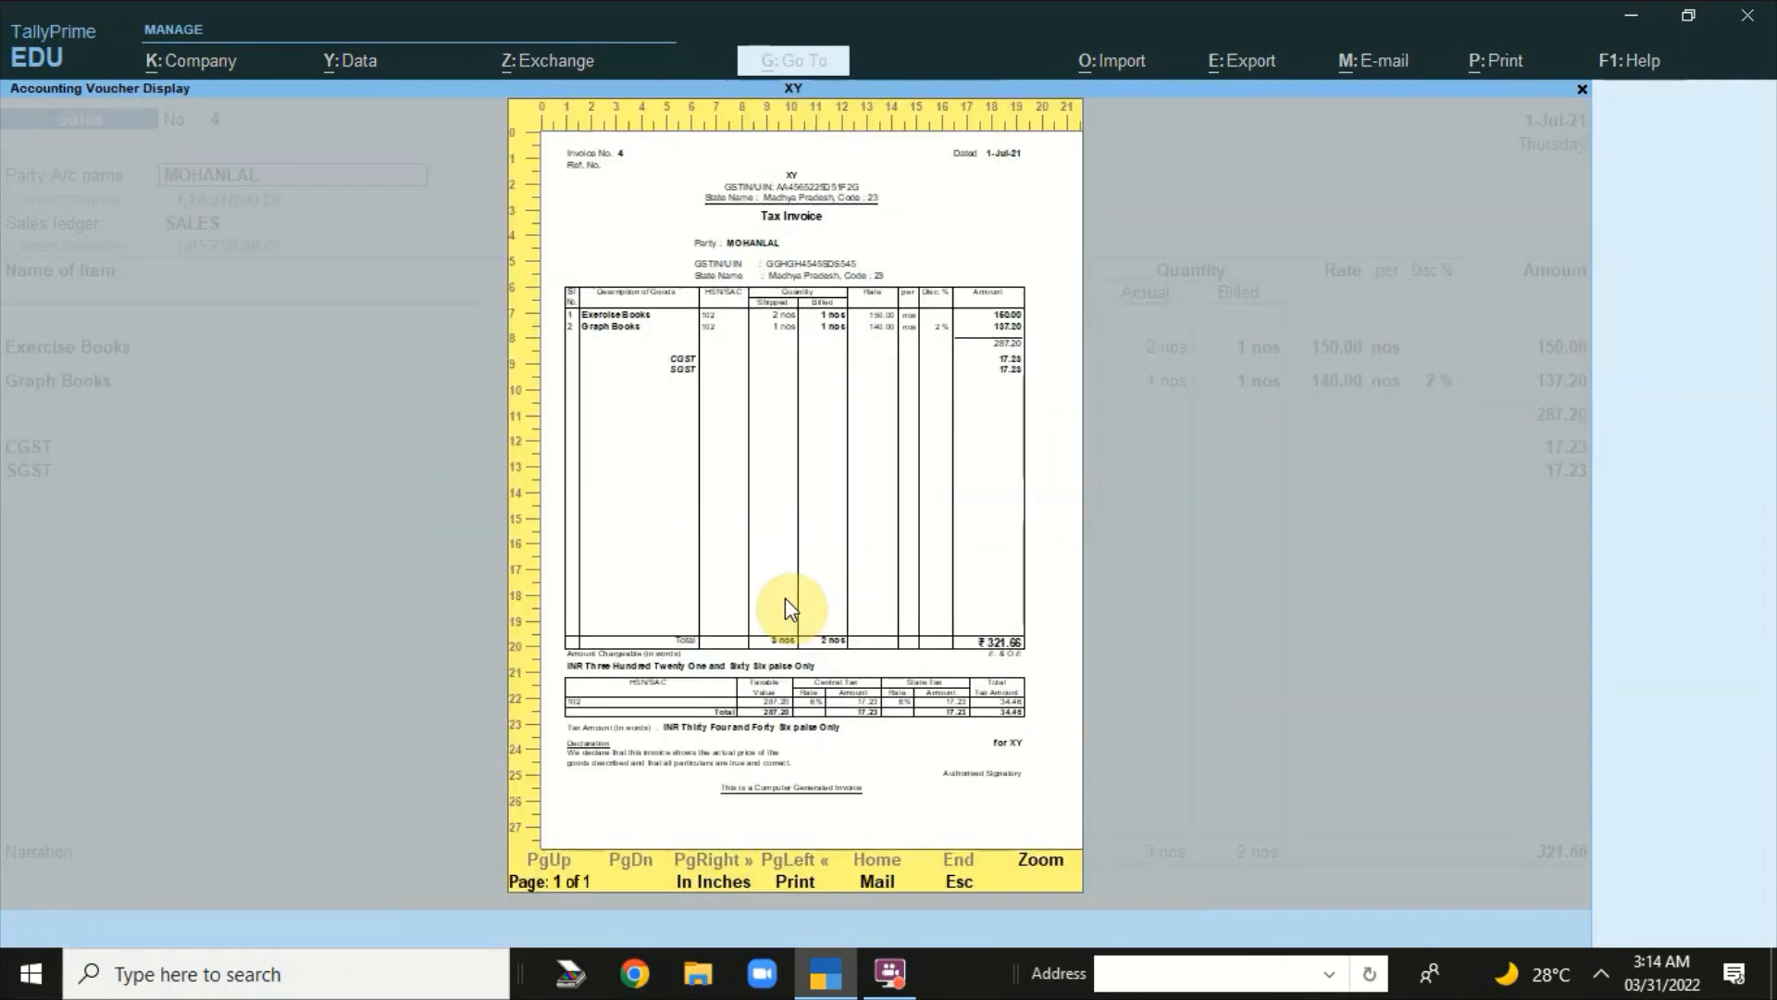
{"action": "left_click", "coordinate": [1046, 857]}
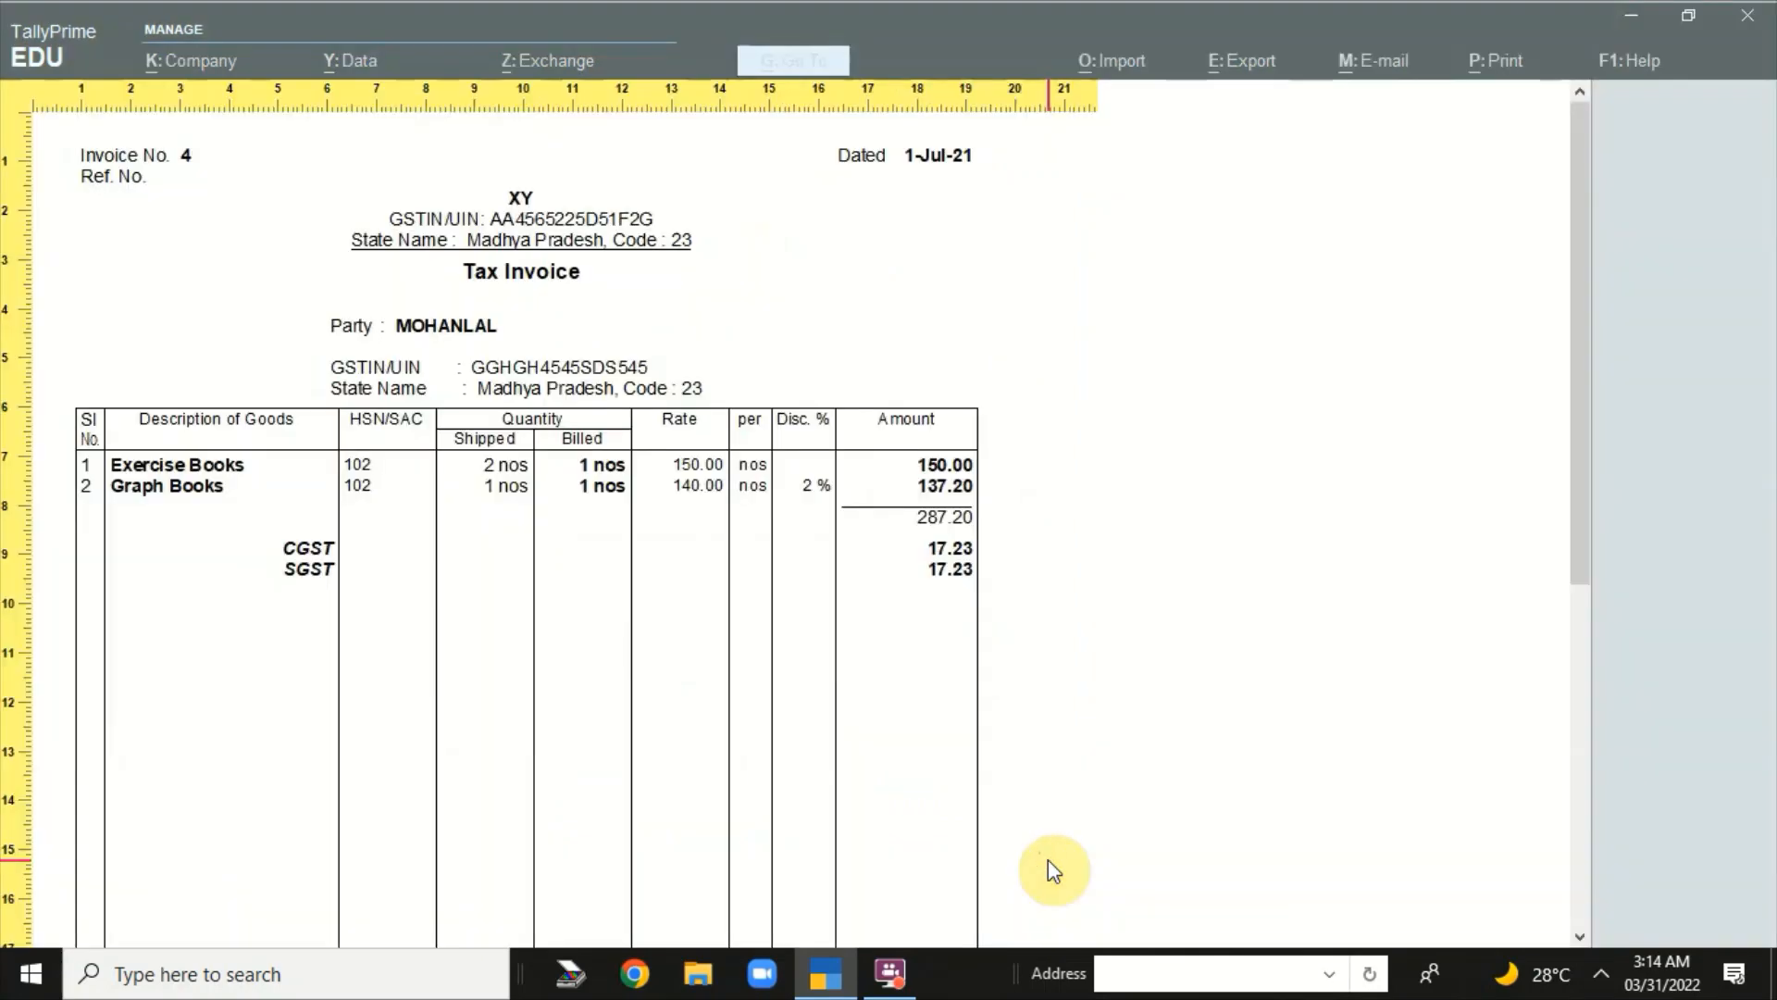
{"action": "left_click", "coordinate": [484, 587]}
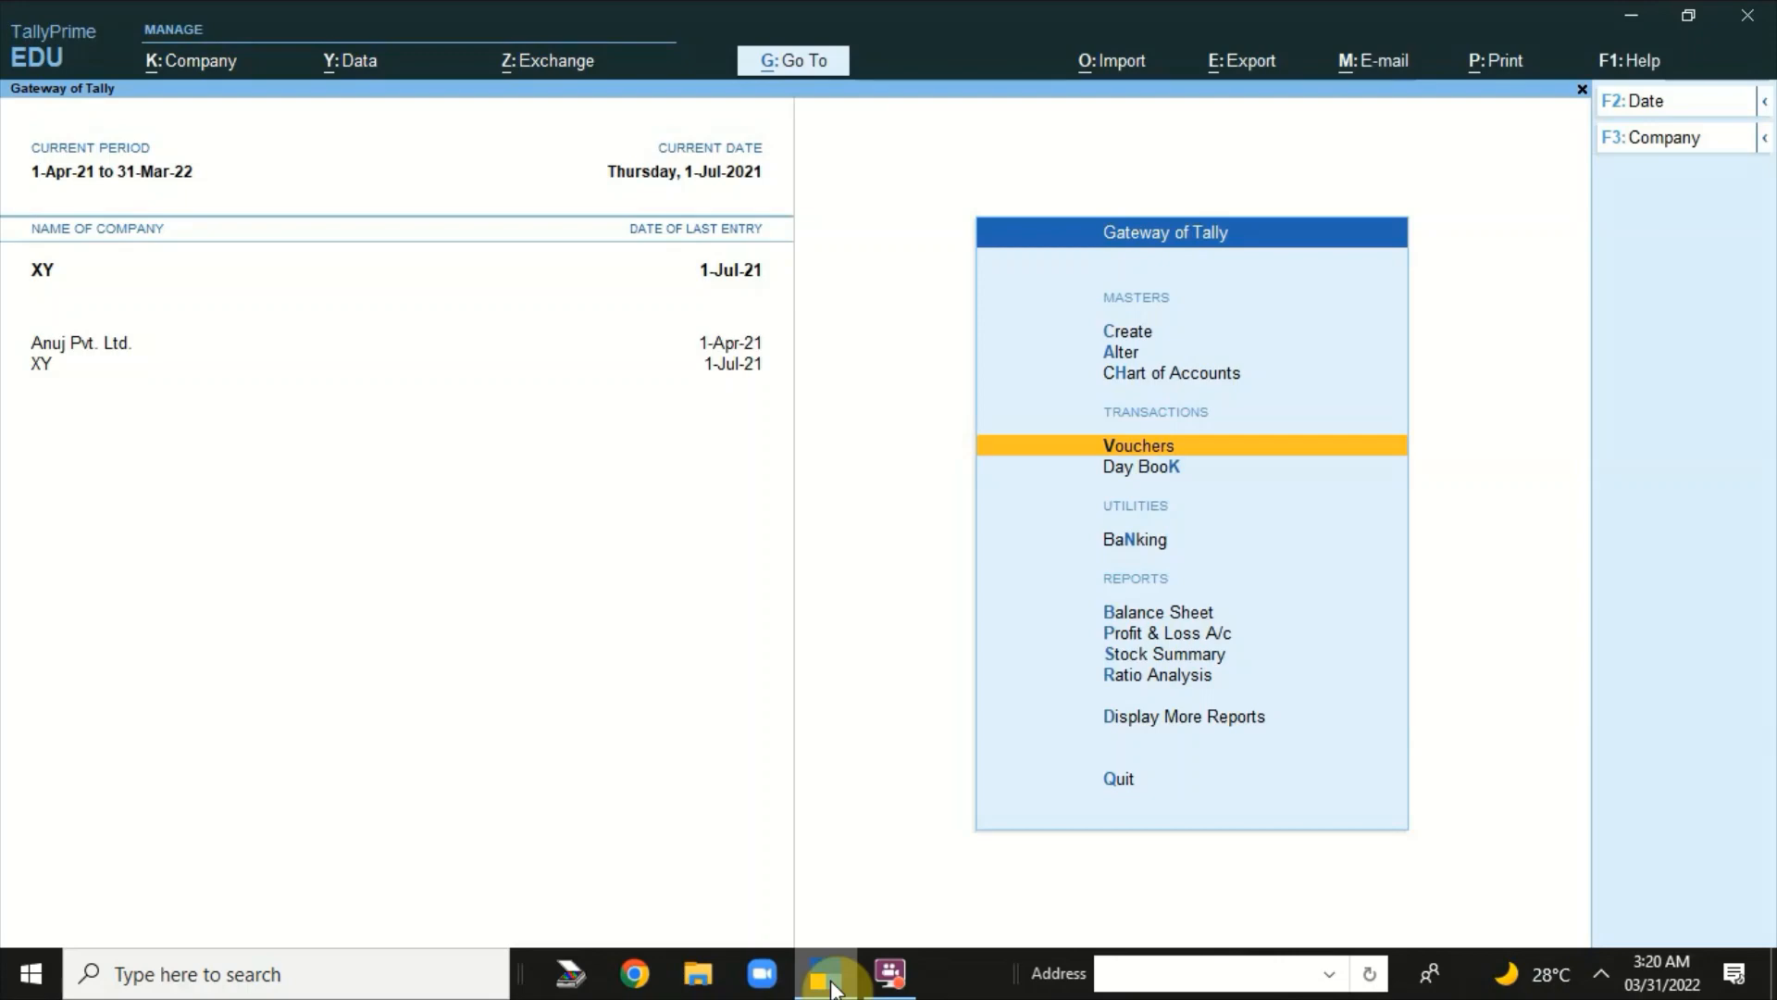
- Start a new sales voucher for the customer ledger listed directly after Cash, accepting its default party details and blank dispatch details
{"action": "key", "text": "Return"}
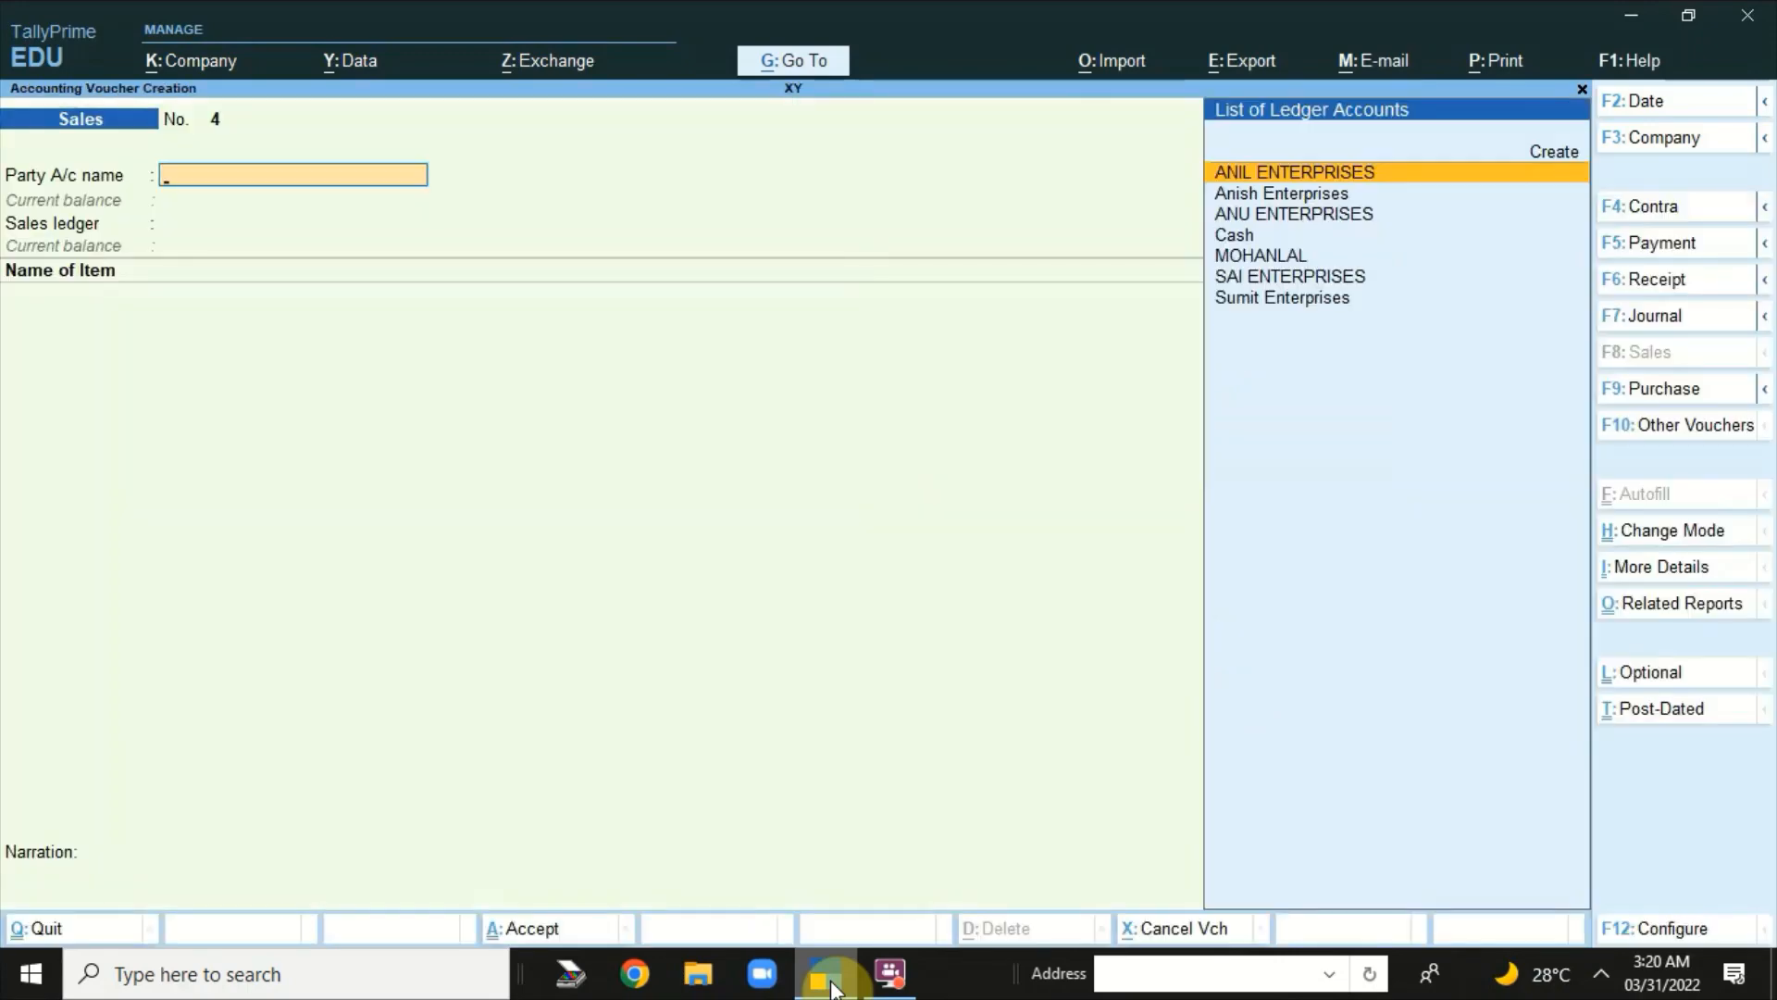
{"action": "key", "text": "Down"}
{"action": "key", "text": "Down"}
{"action": "key", "text": "Down"}
{"action": "key", "text": "Down"}
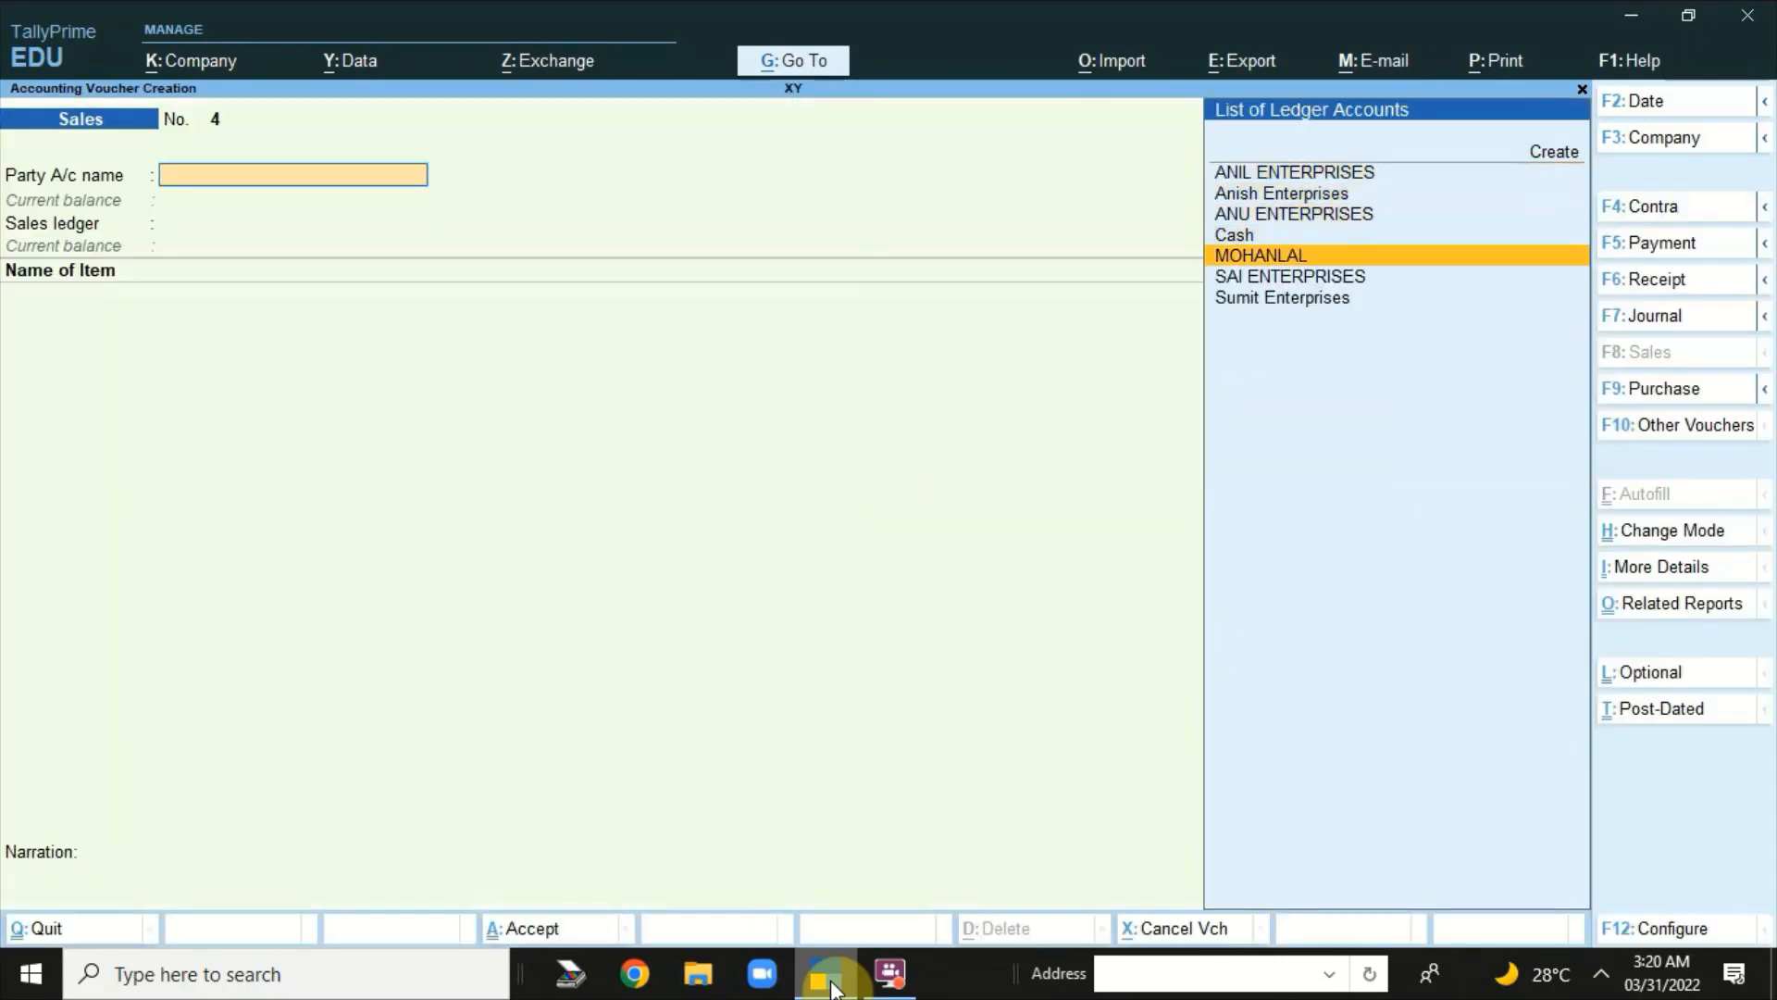
{"action": "key", "text": "Return"}
{"action": "key", "text": "Return"}
{"action": "key", "text": "Return"}
{"action": "key", "text": "Return"}
{"action": "key", "text": "Return"}
{"action": "key", "text": "Return"}
{"action": "key", "text": "Return"}
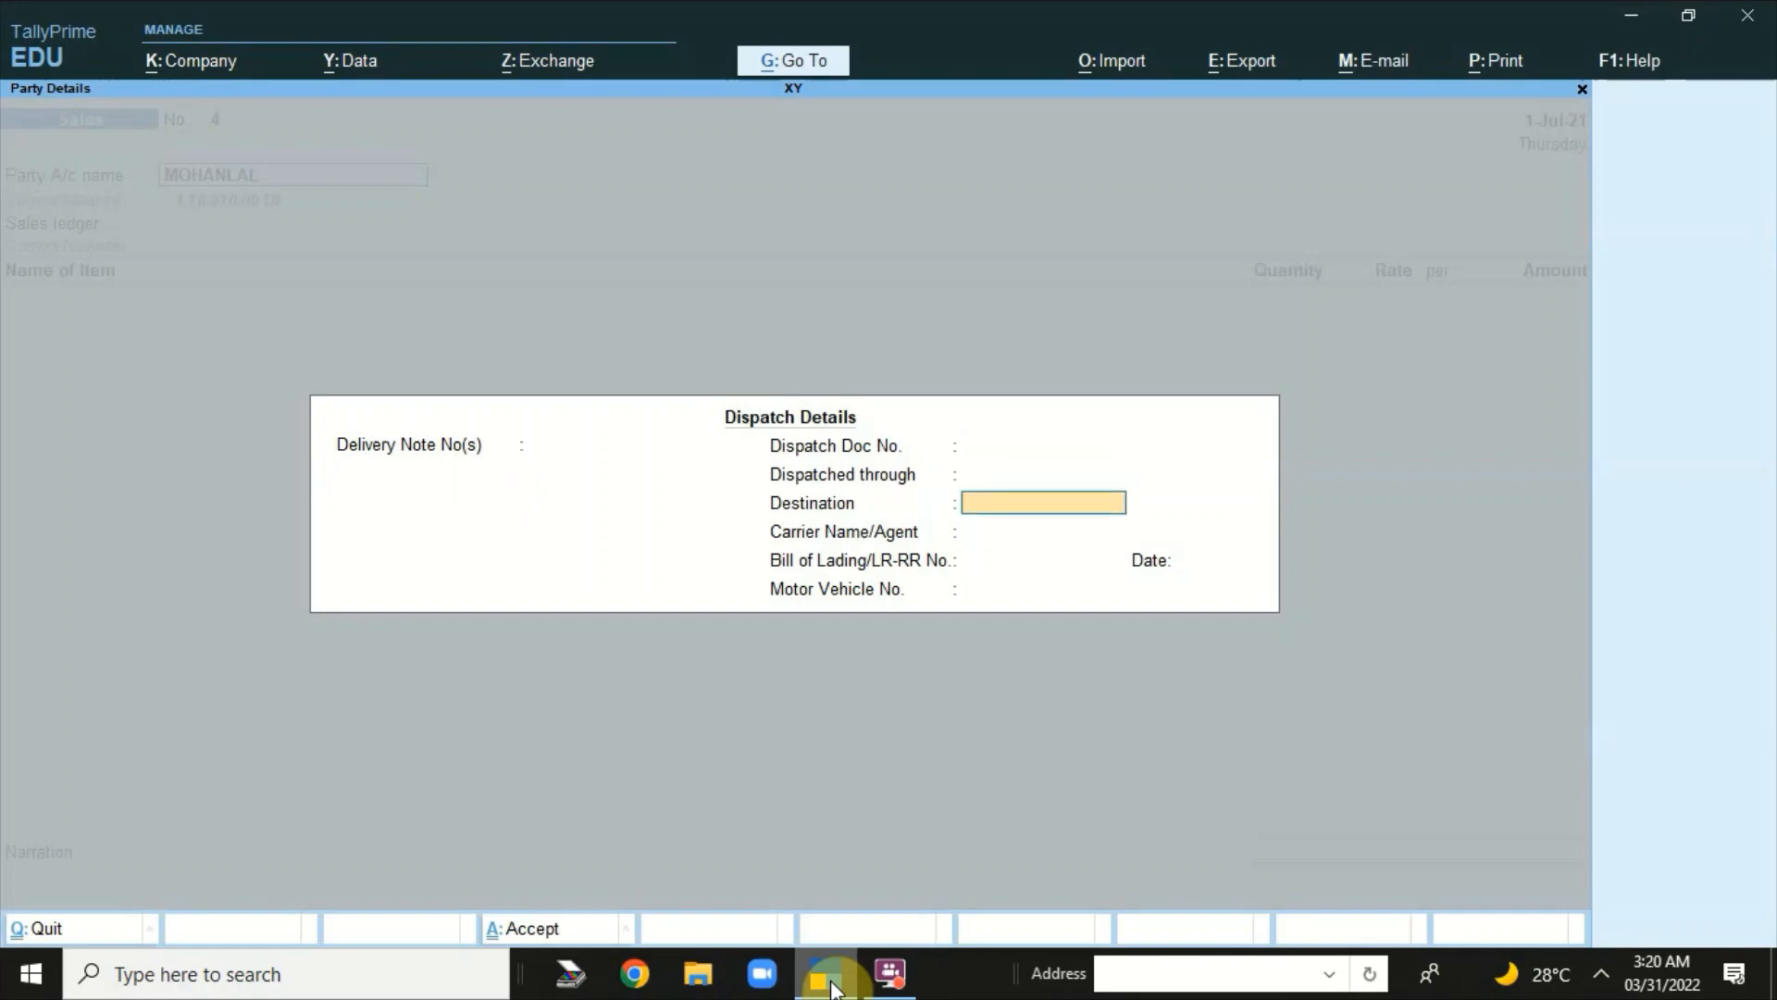
{"action": "key", "text": "Return"}
{"action": "key", "text": "Return"}
{"action": "key", "text": "Return"}
{"action": "key", "text": "Return"}
{"action": "key", "text": "Return"}
- Set the sales ledger to SALES with the default tax classification and choose Exercise Books as the first item
{"action": "key", "text": "Return"}
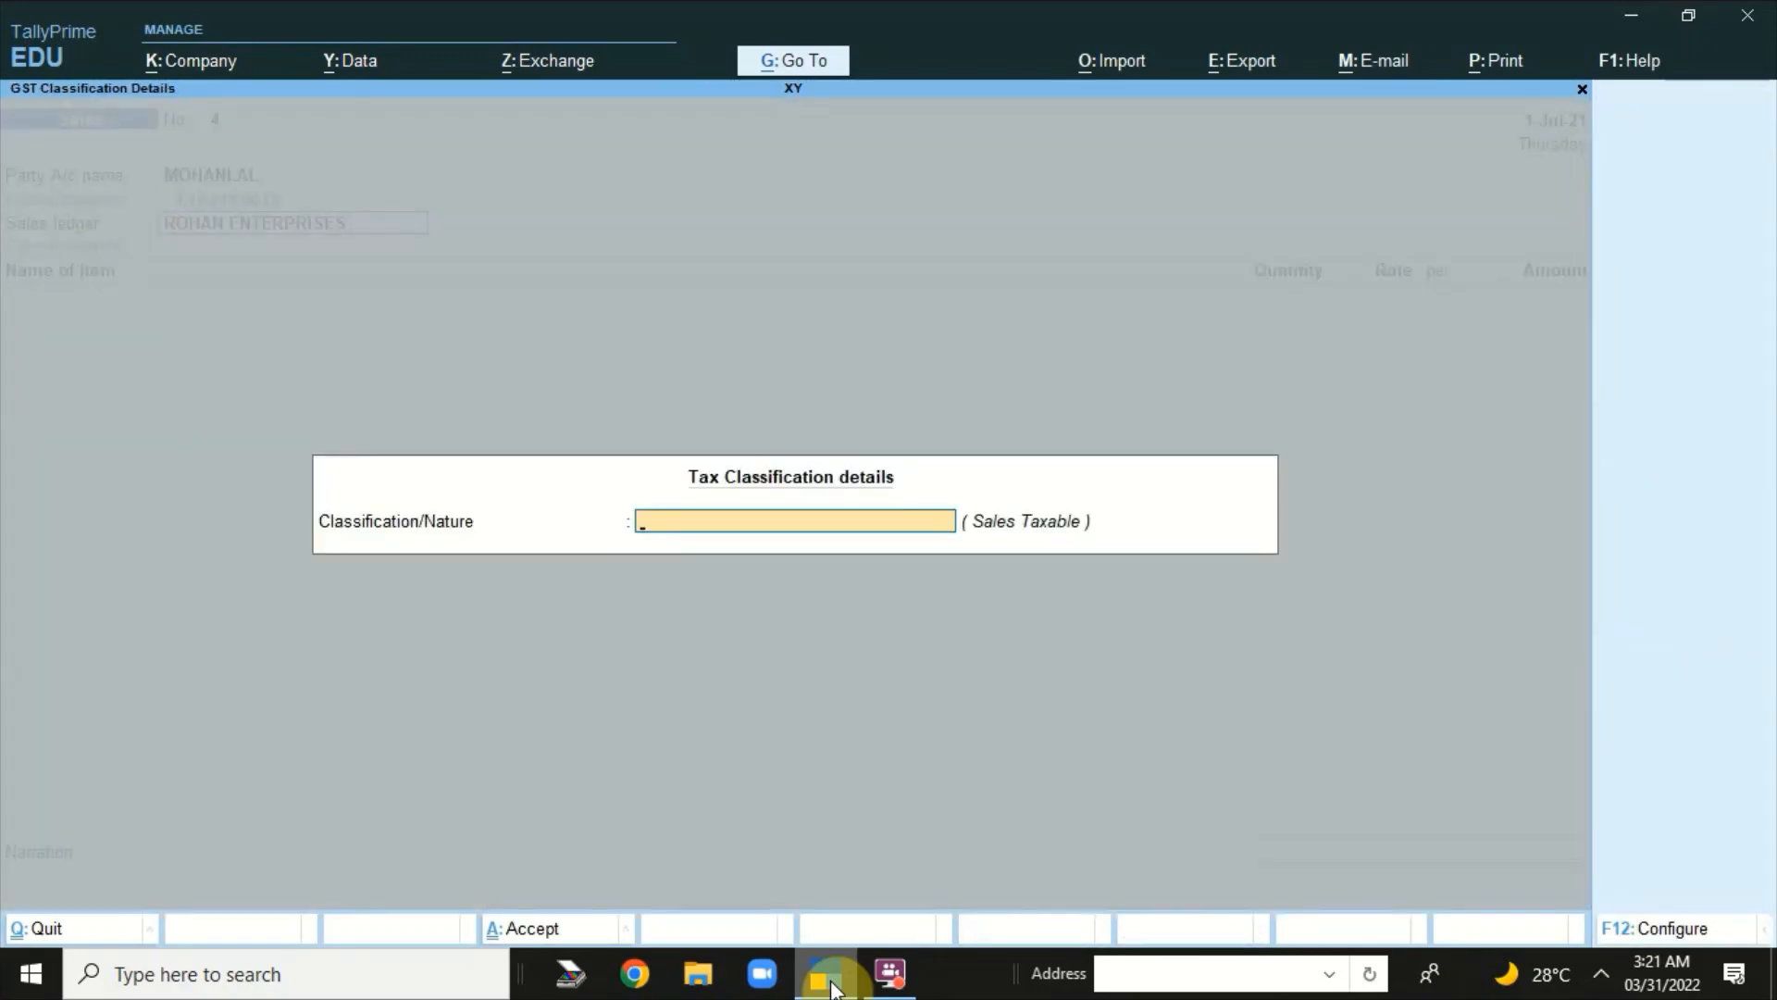
{"action": "key", "text": "Escape"}
{"action": "key", "text": "Down"}
{"action": "key", "text": "Return"}
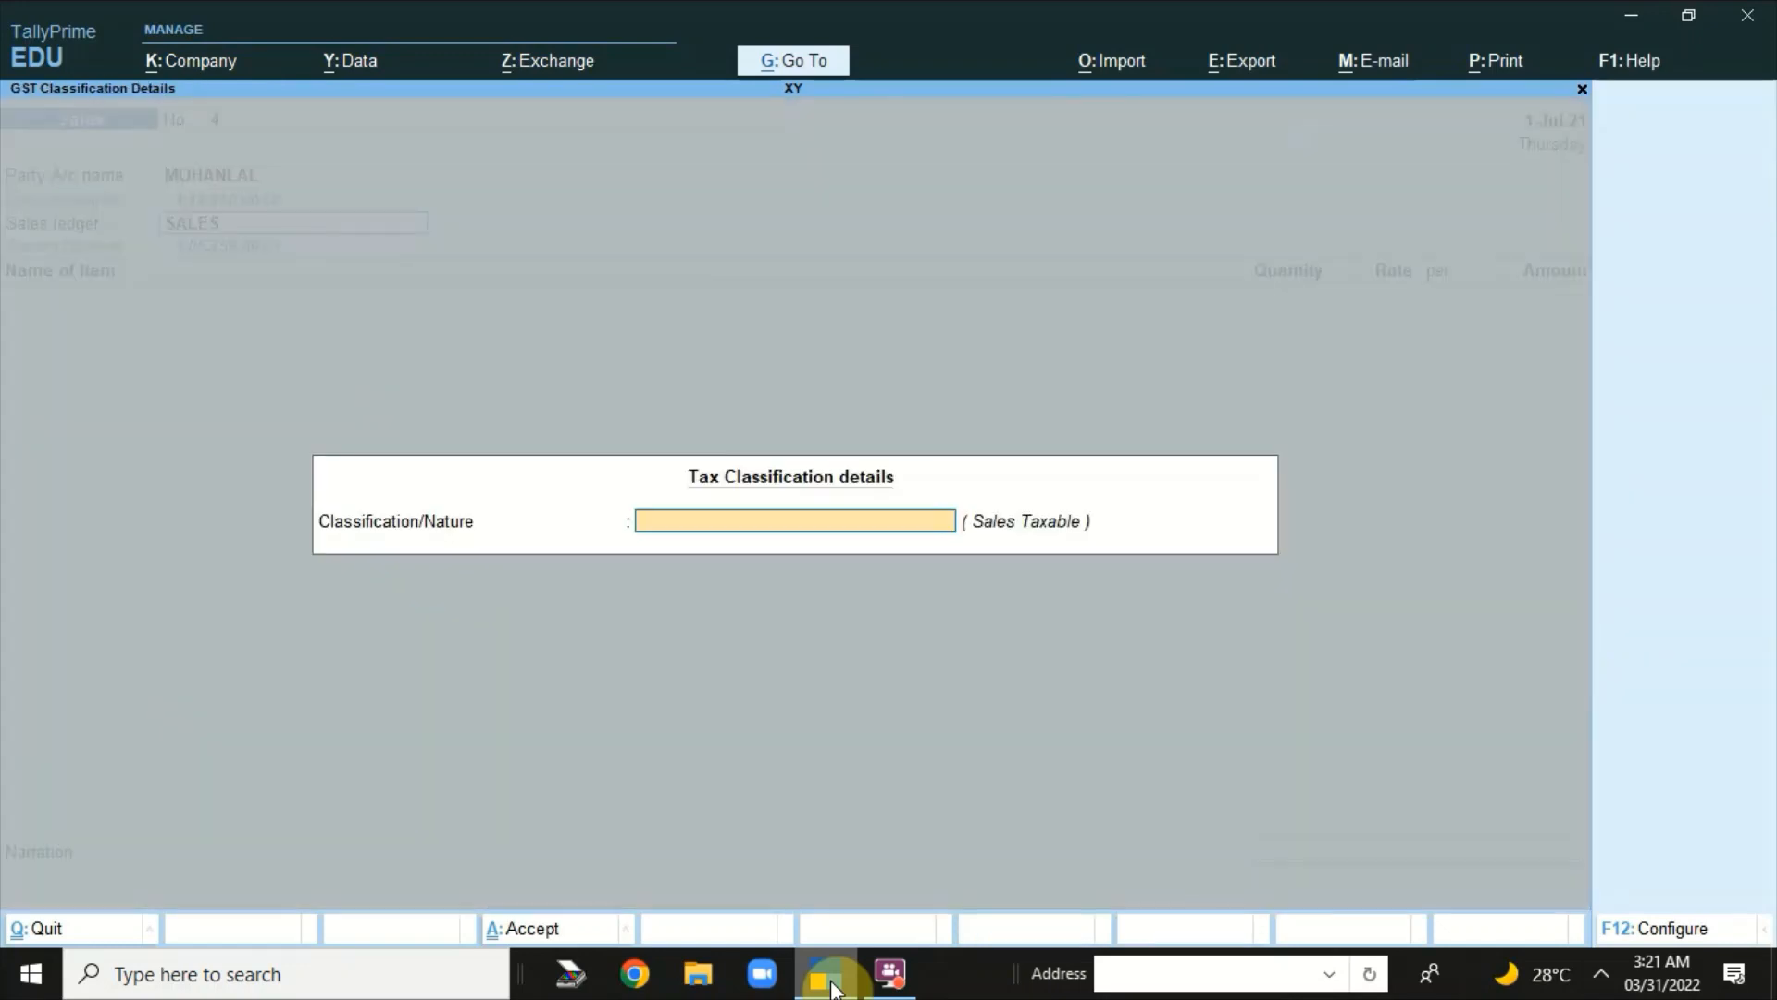
{"action": "key", "text": "Return"}
{"action": "type", "text": "EXER"}
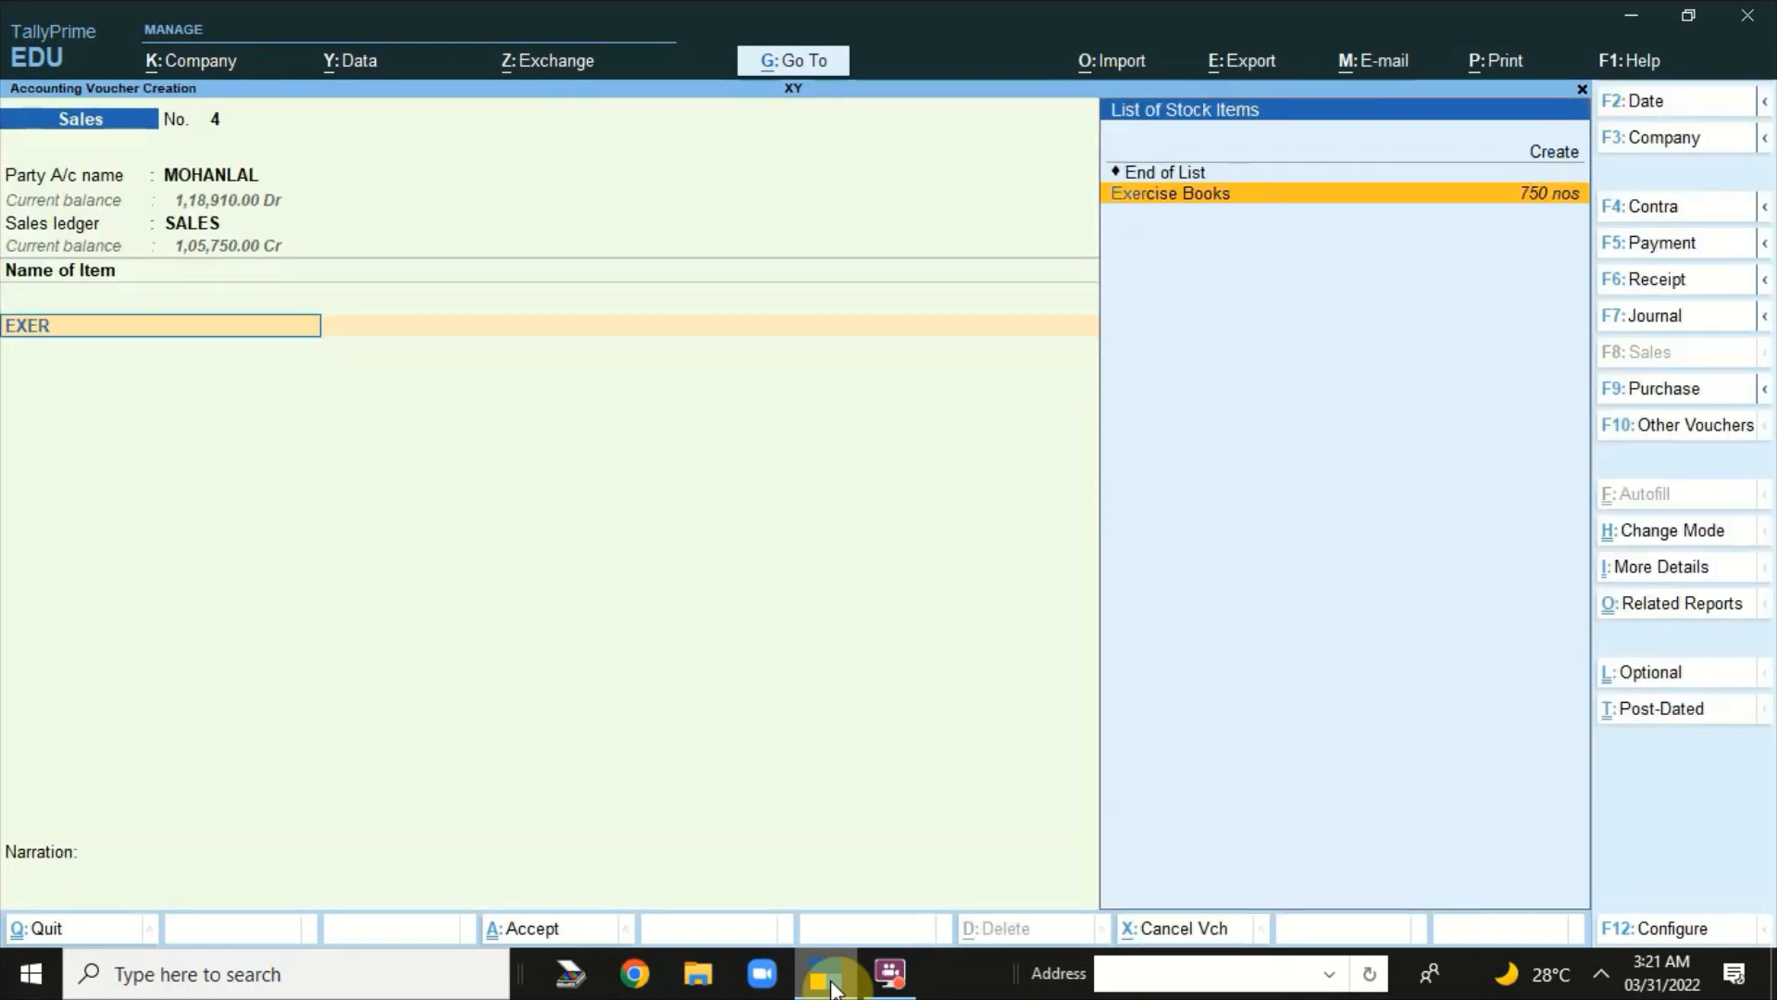
{"action": "key", "text": "Return"}
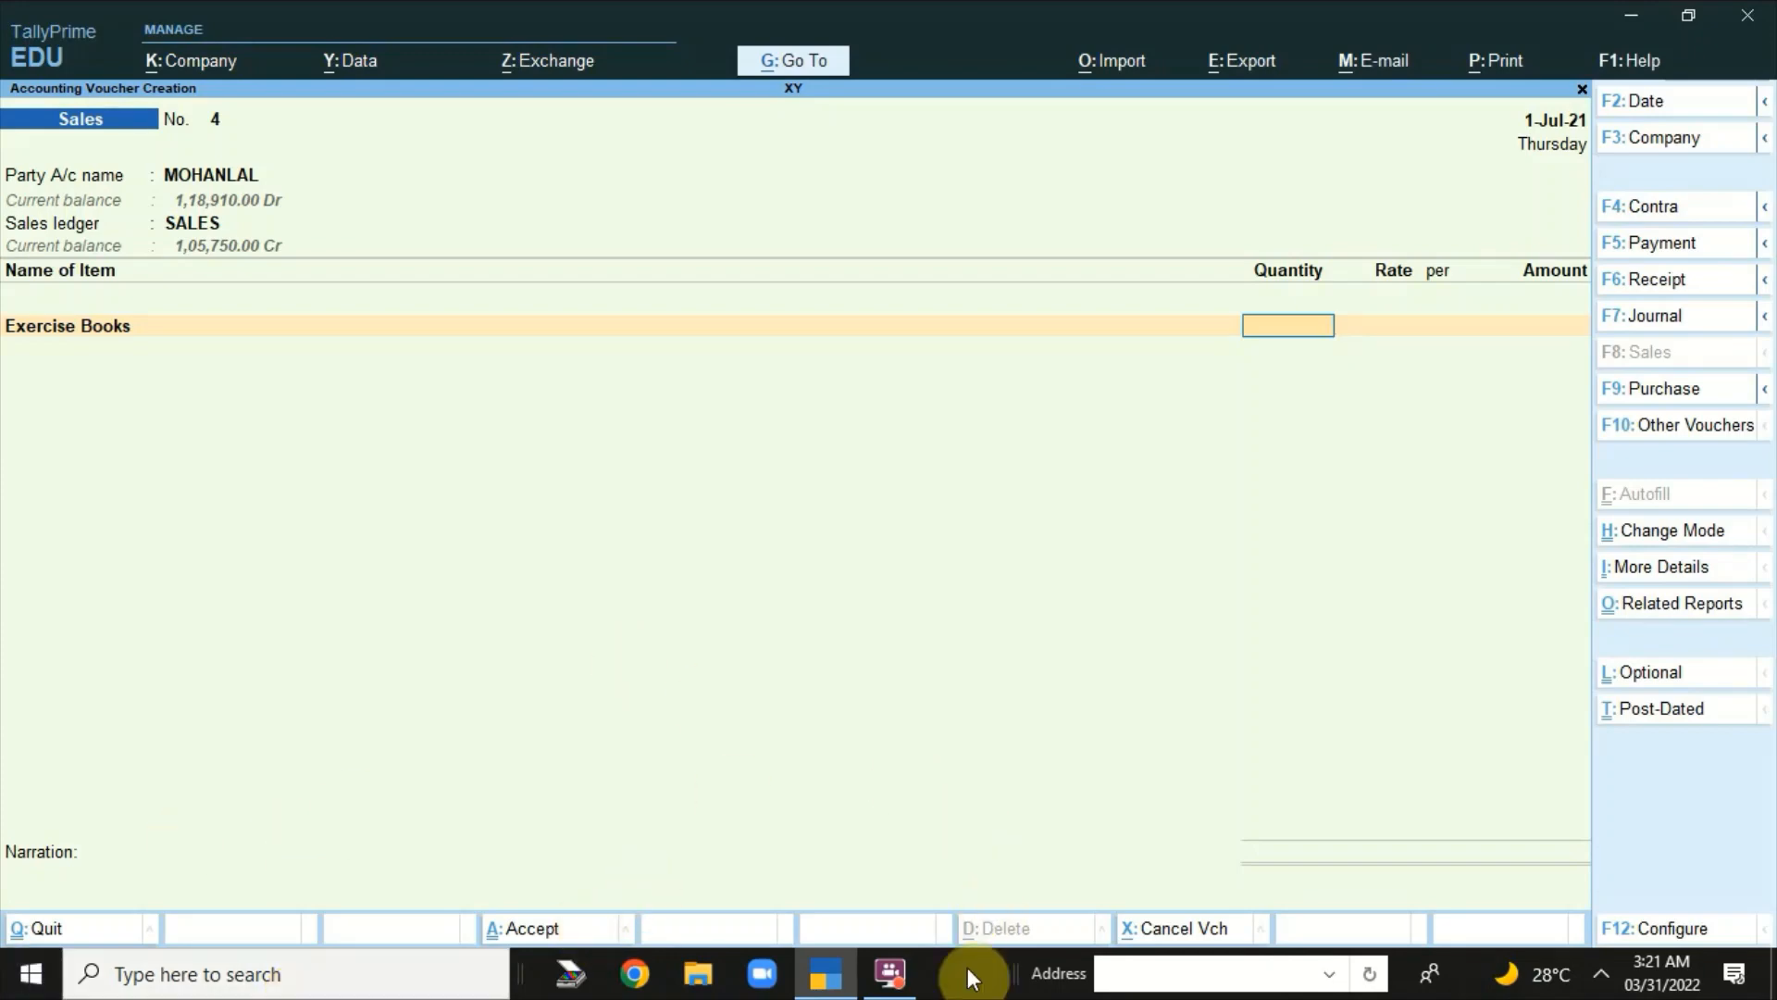
- Set Provide Cash/Trade Discount to Yes in the voucher configuration and accept the configuration
{"action": "left_click", "coordinate": [1627, 927]}
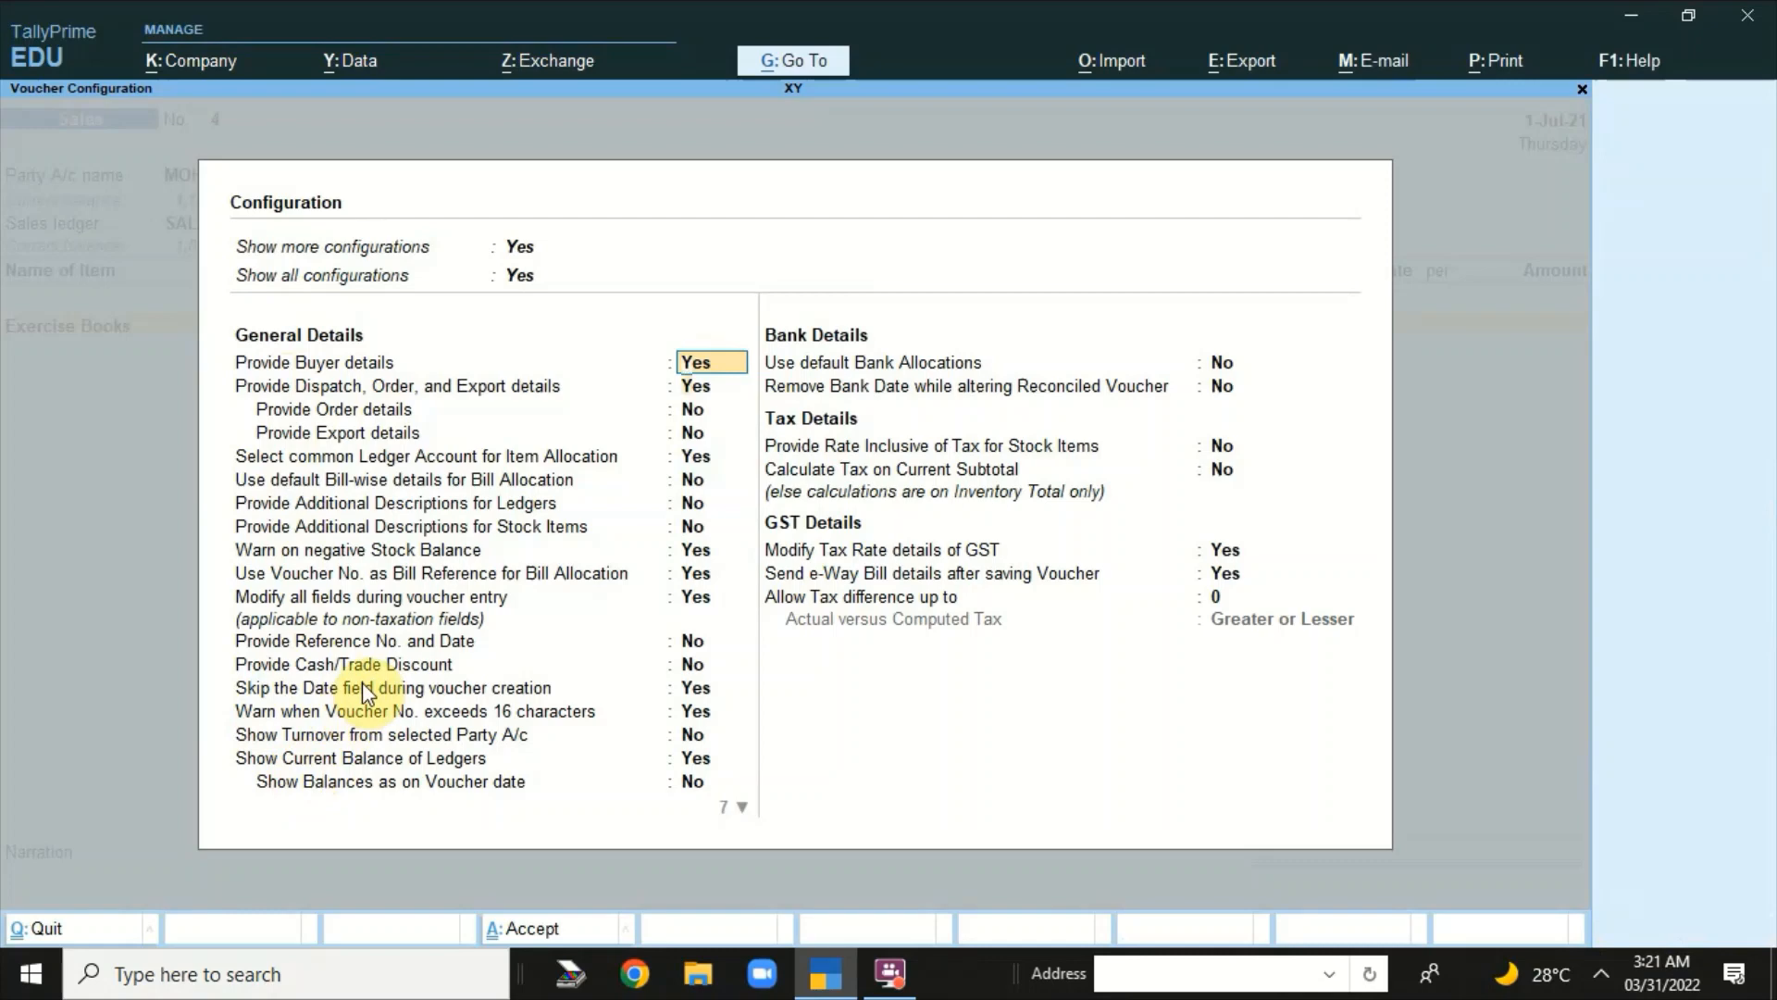
{"action": "key", "text": "Down"}
{"action": "key", "text": "Down"}
{"action": "key", "text": "Down"}
{"action": "key", "text": "Down"}
{"action": "key", "text": "Down"}
{"action": "key", "text": "Down"}
{"action": "key", "text": "Down"}
{"action": "key", "text": "Down"}
{"action": "key", "text": "Down"}
{"action": "key", "text": "Down"}
{"action": "key", "text": "Down"}
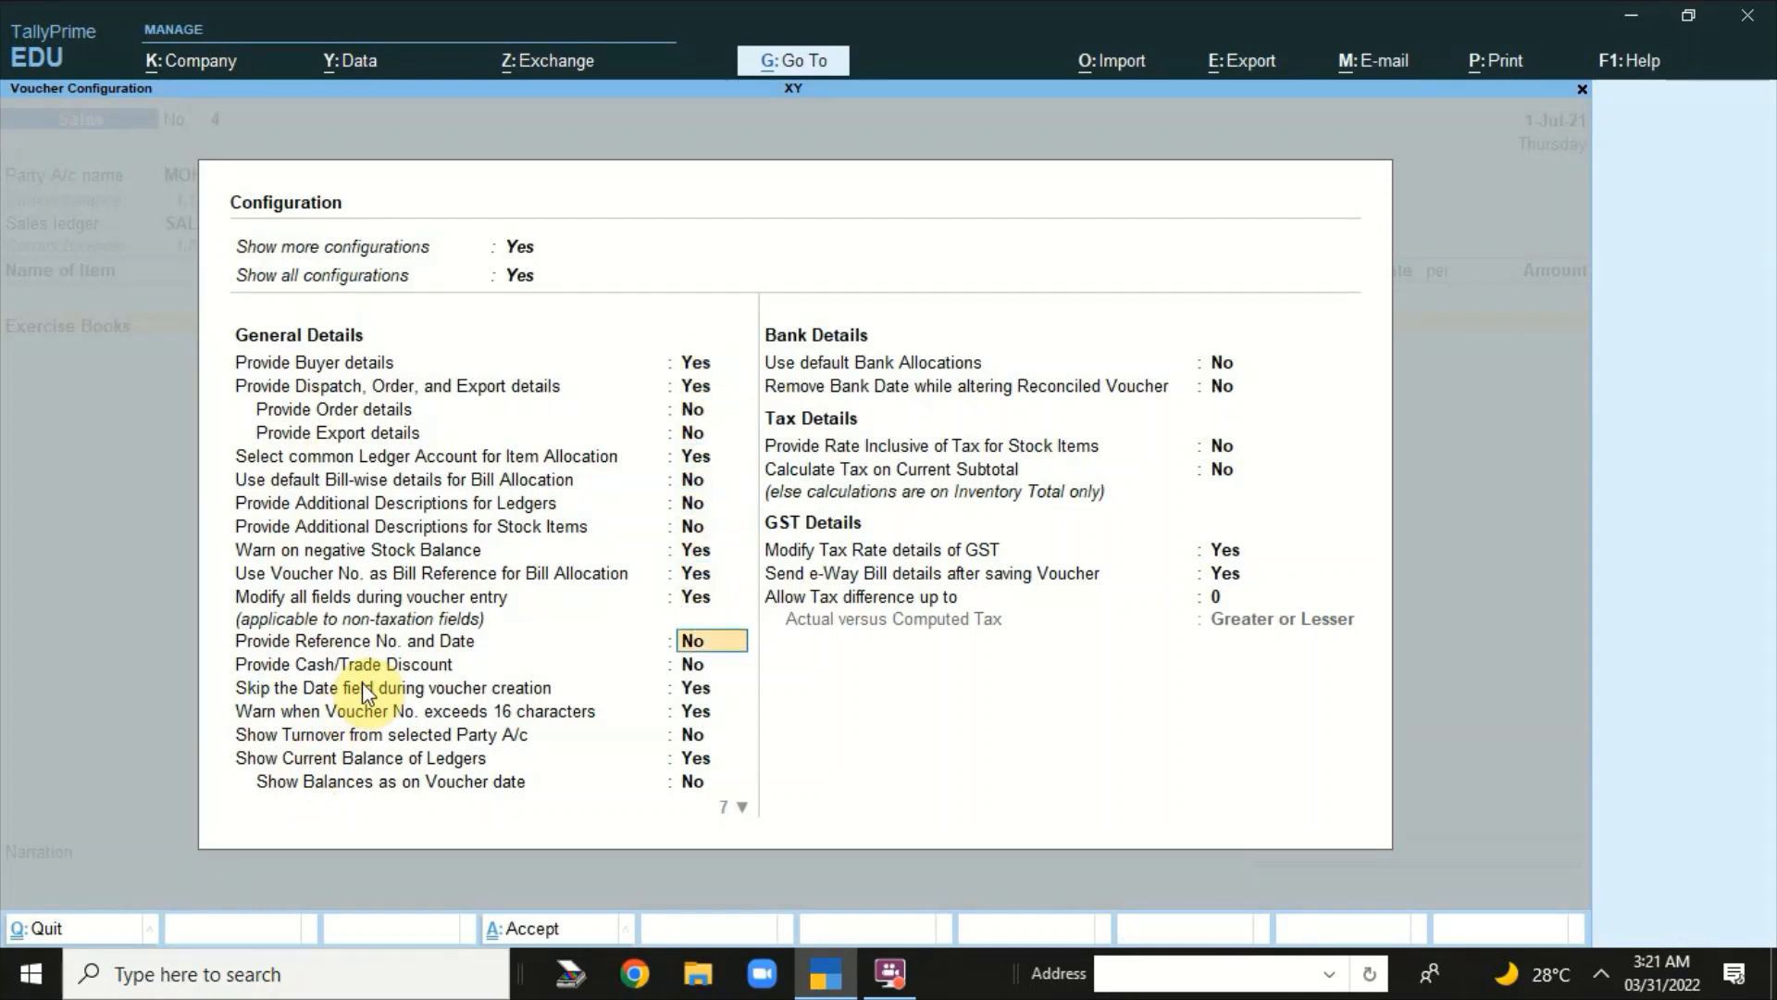
{"action": "key", "text": "Down"}
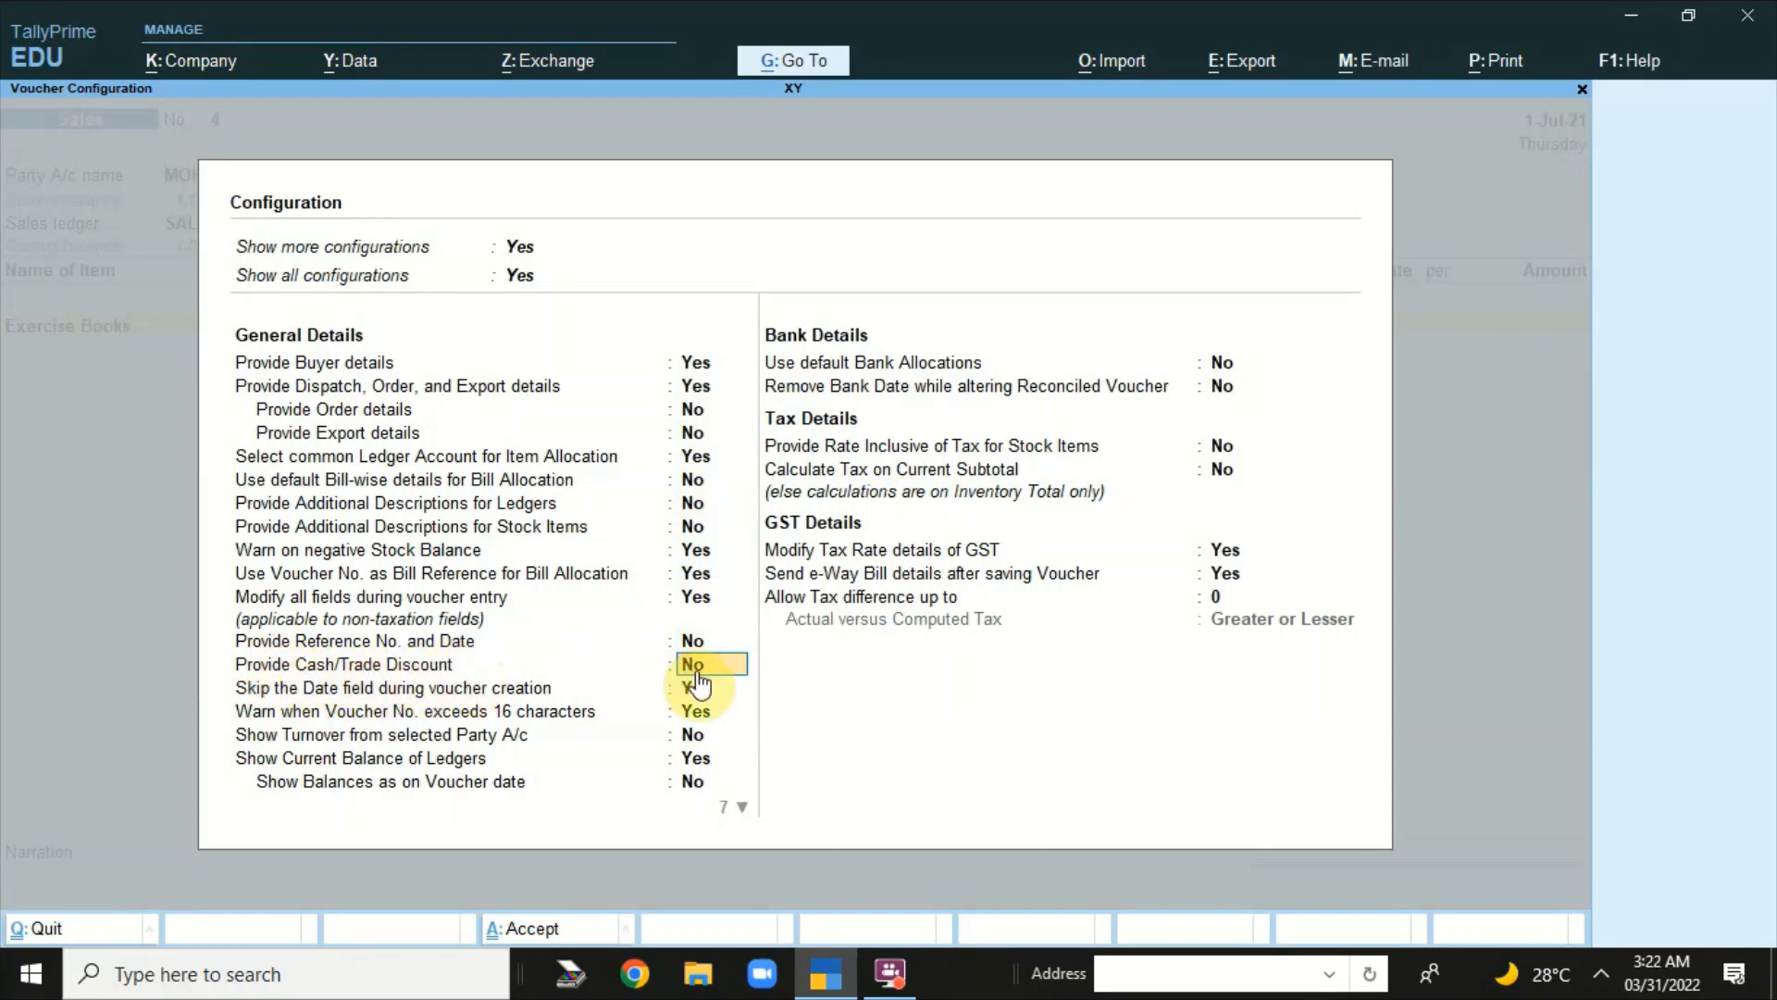
{"action": "type", "text": "y"}
{"action": "key", "text": "Return"}
{"action": "key", "text": "ctrl+a"}
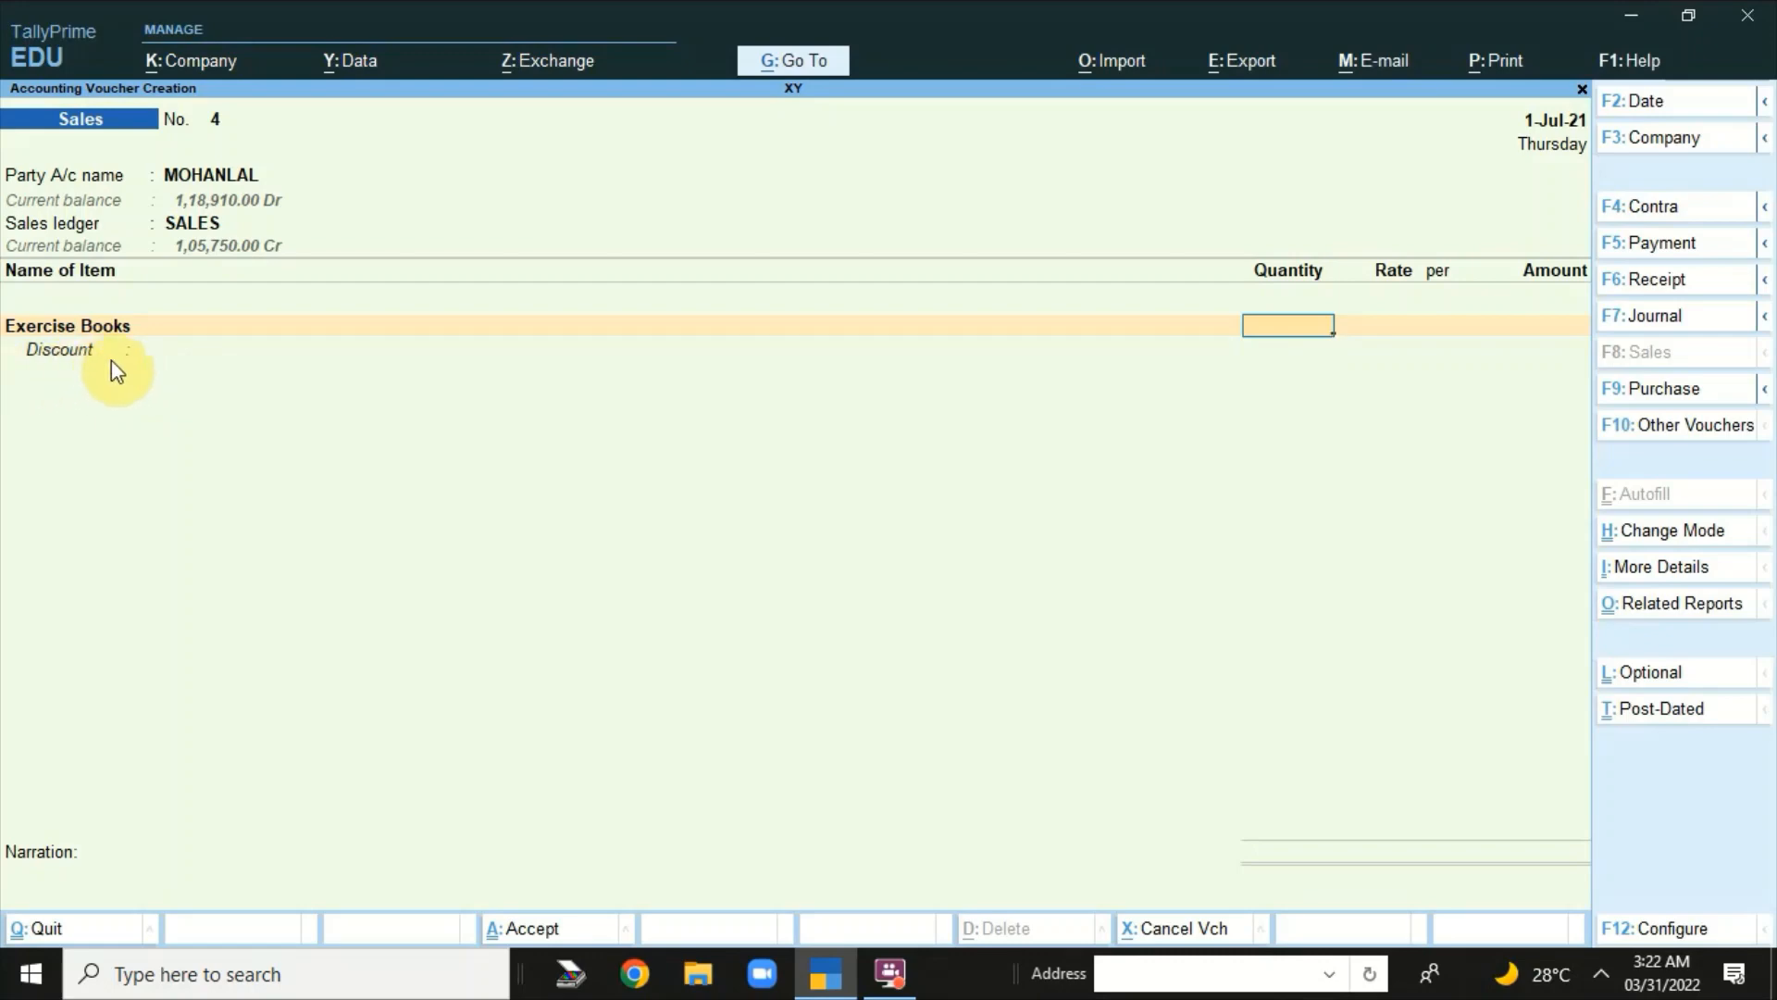
- Give Exercise Books a quantity of 100 nos, a rate of 150 and a 2 % discount
{"action": "type", "text": "100"}
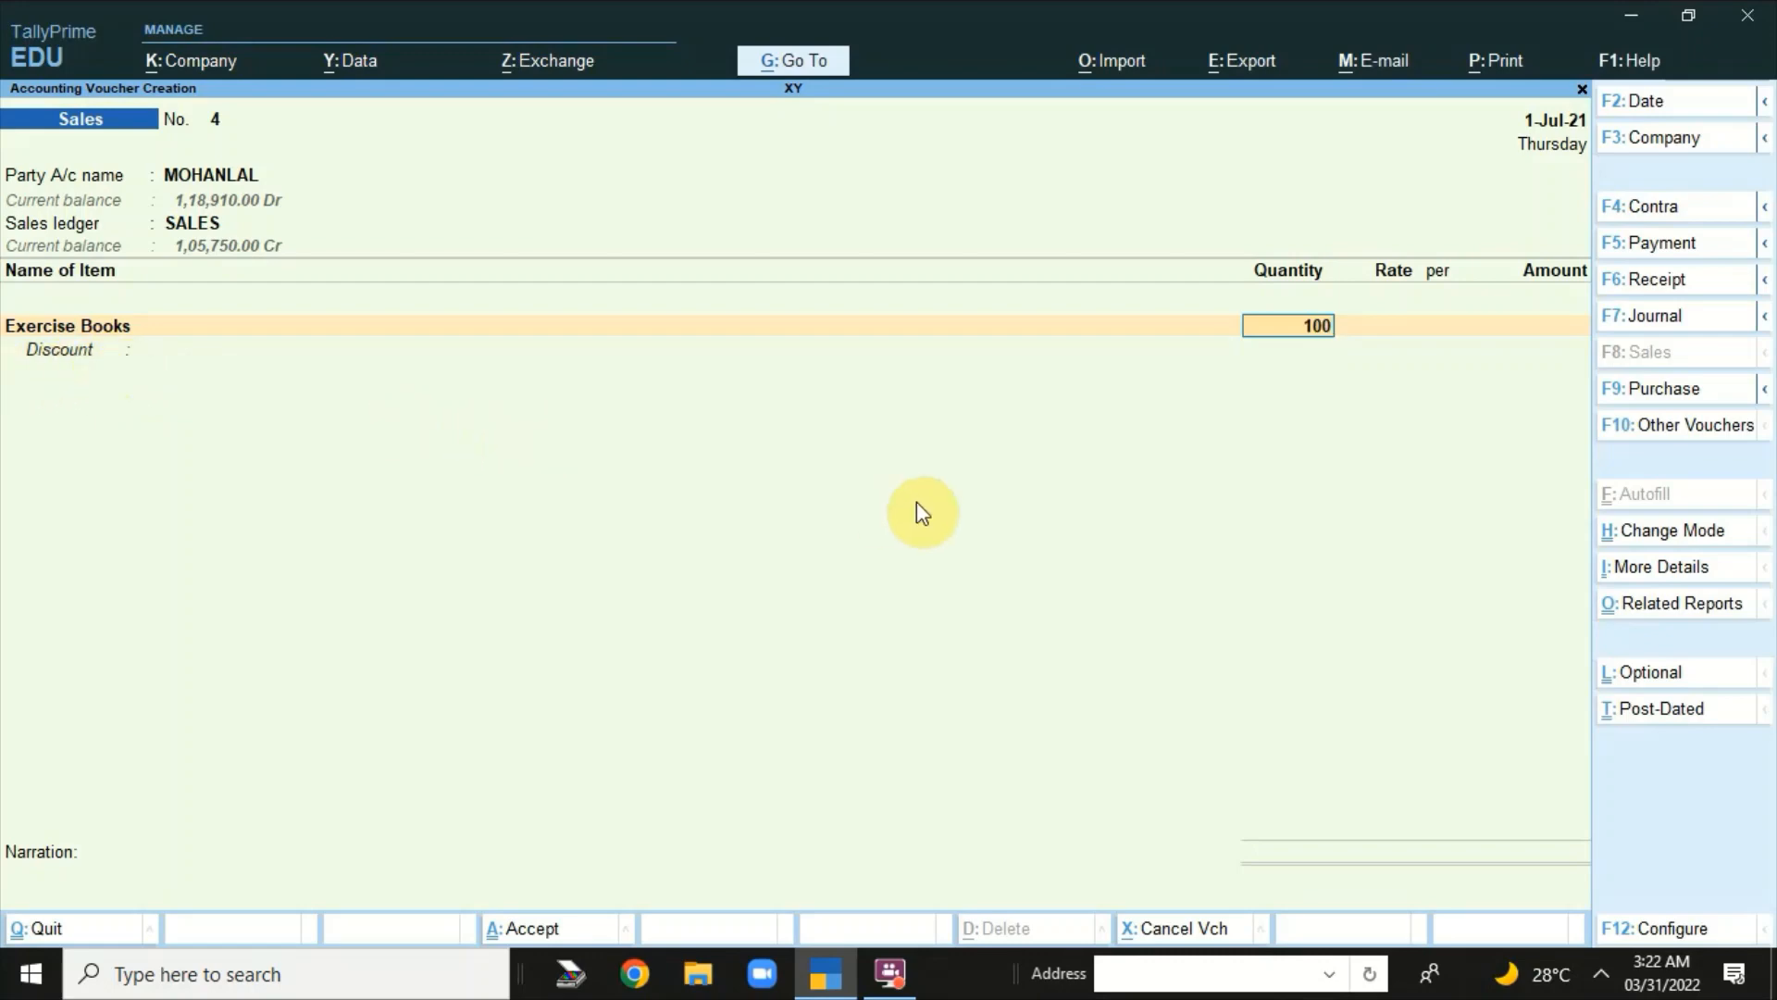
{"action": "key", "text": "Return"}
{"action": "type", "text": "150"}
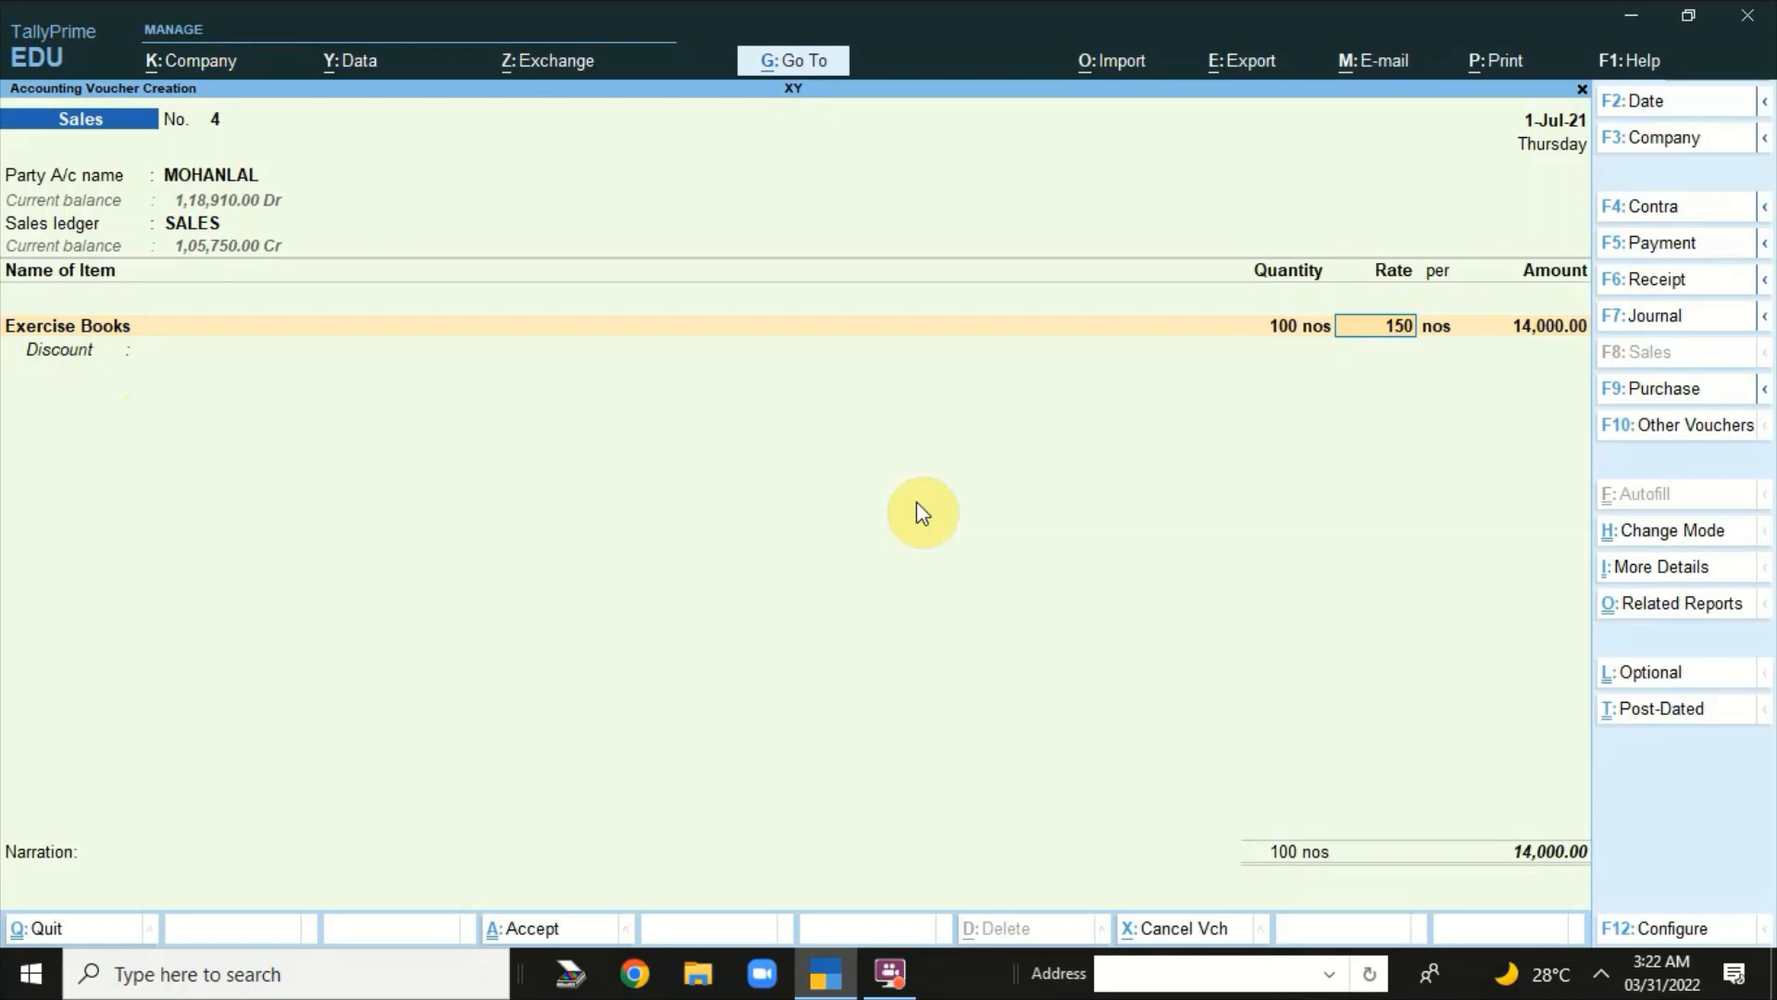
{"action": "key", "text": "Return"}
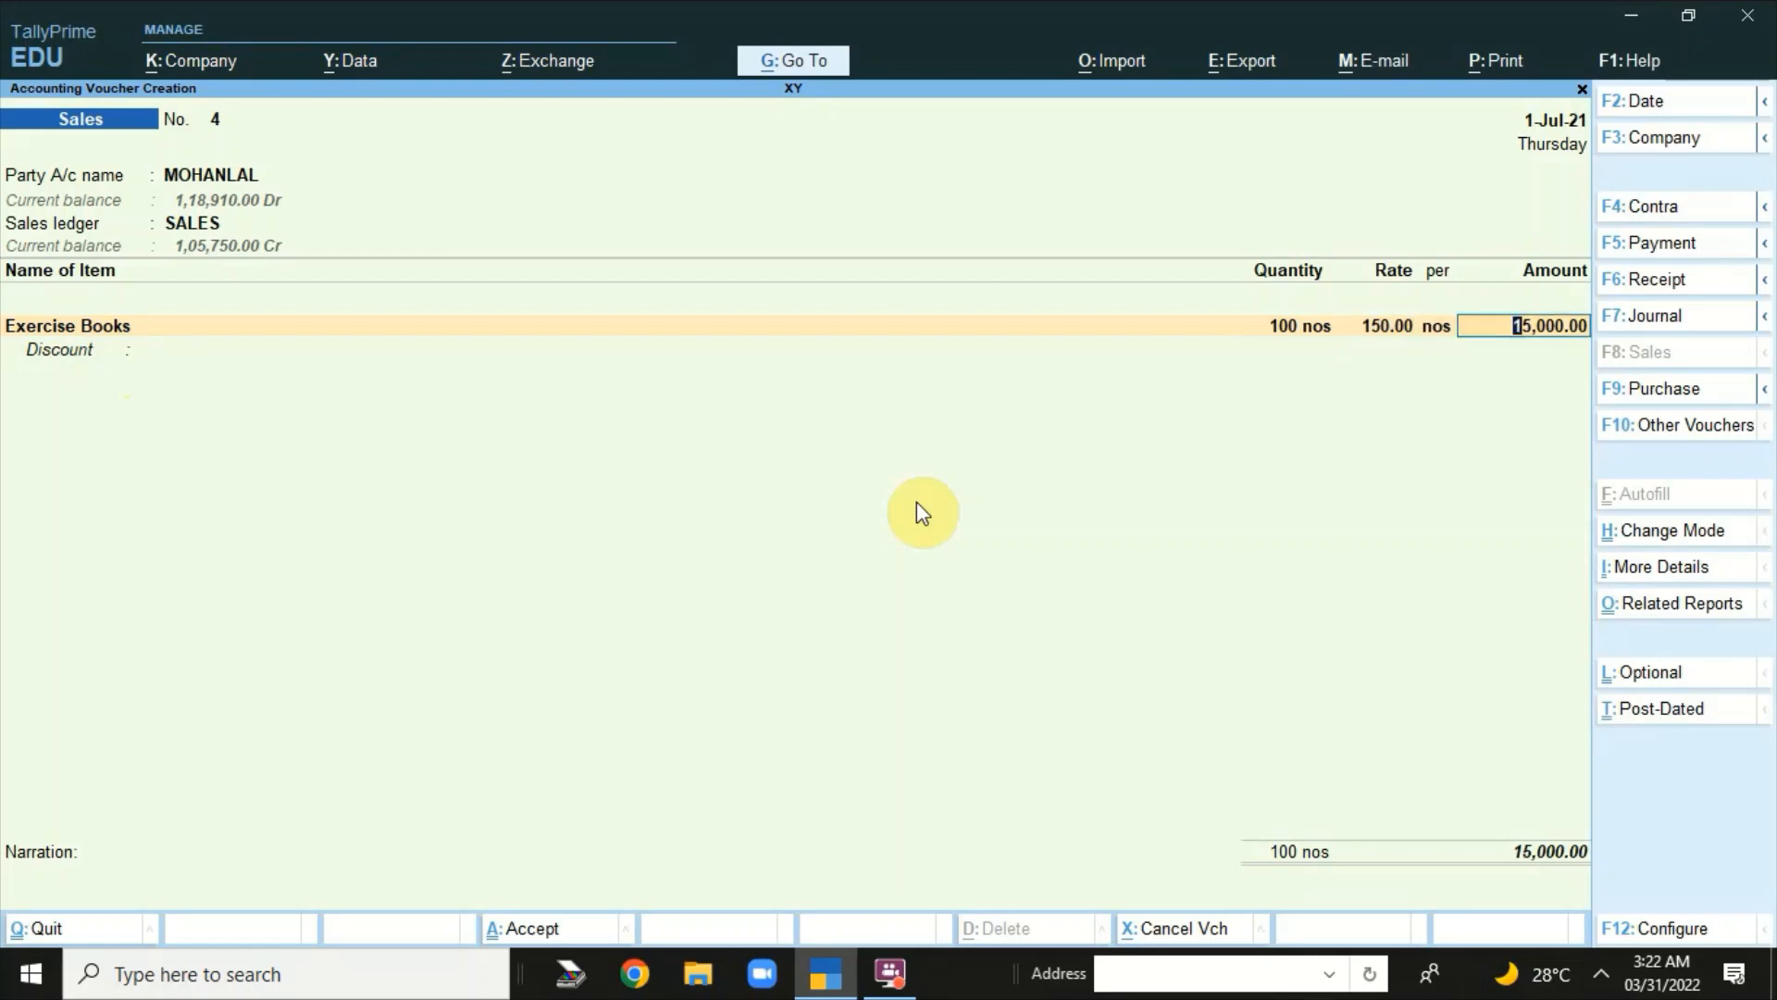
{"action": "key", "text": "Return"}
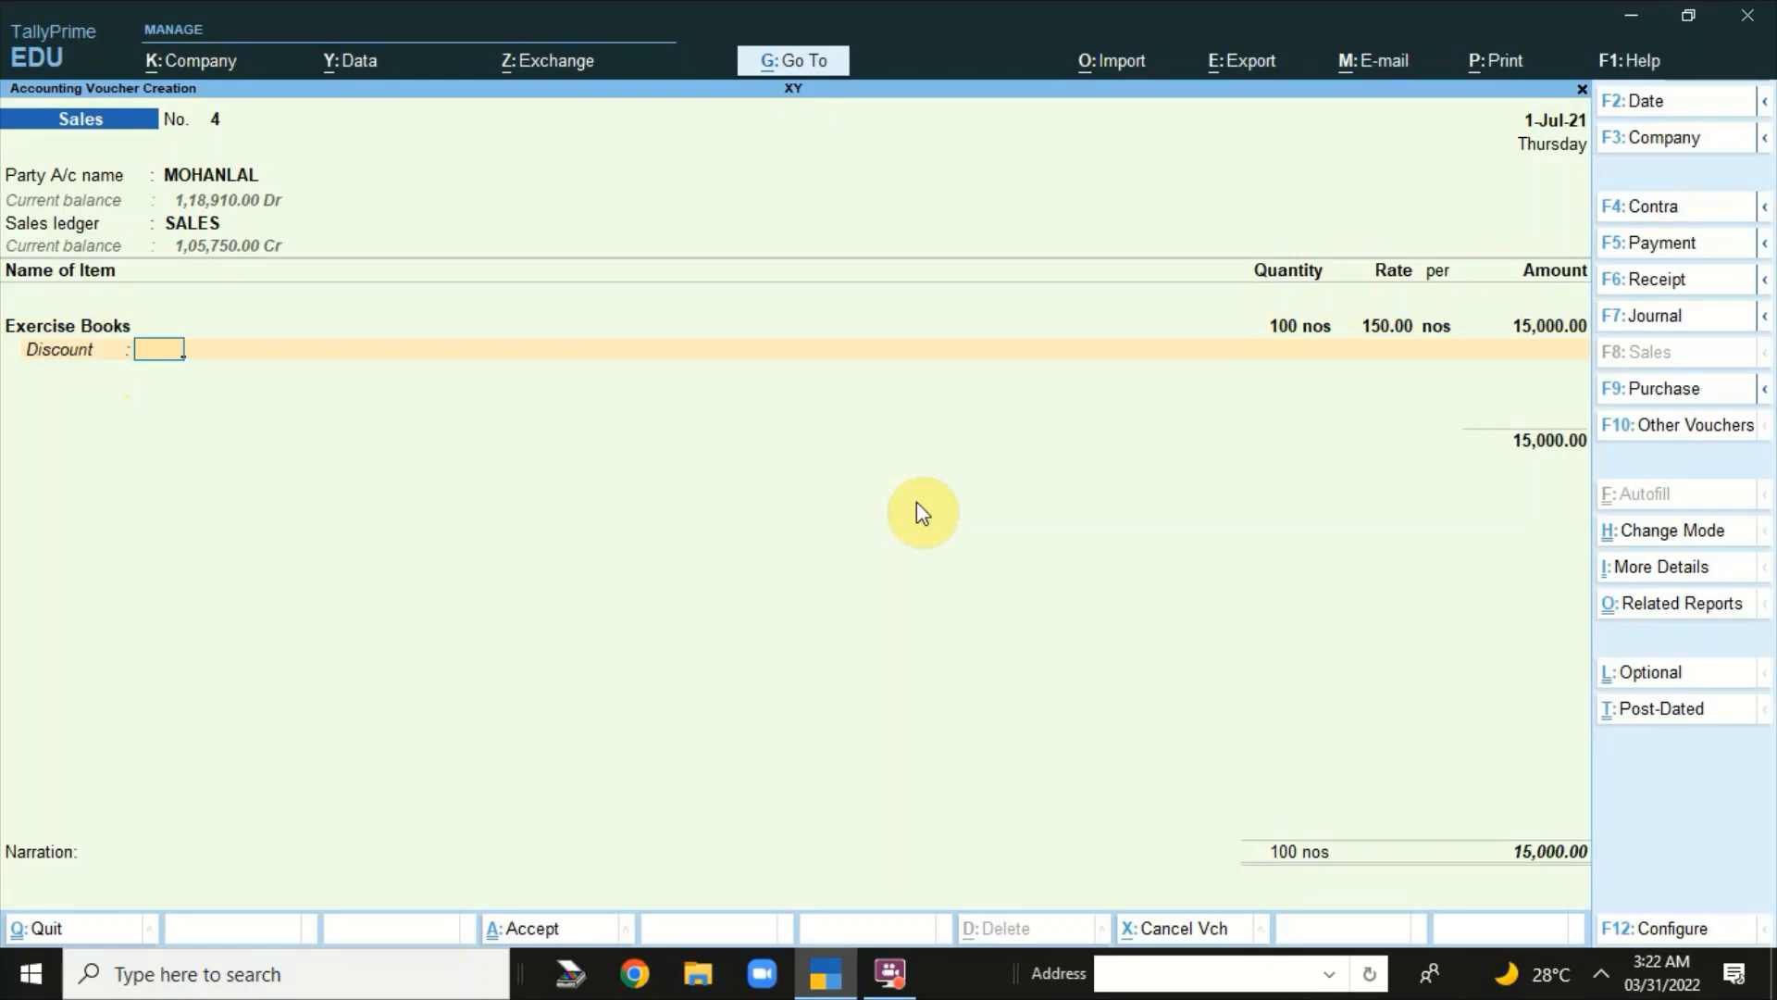
{"action": "type", "text": "2"}
{"action": "key", "text": "Return"}
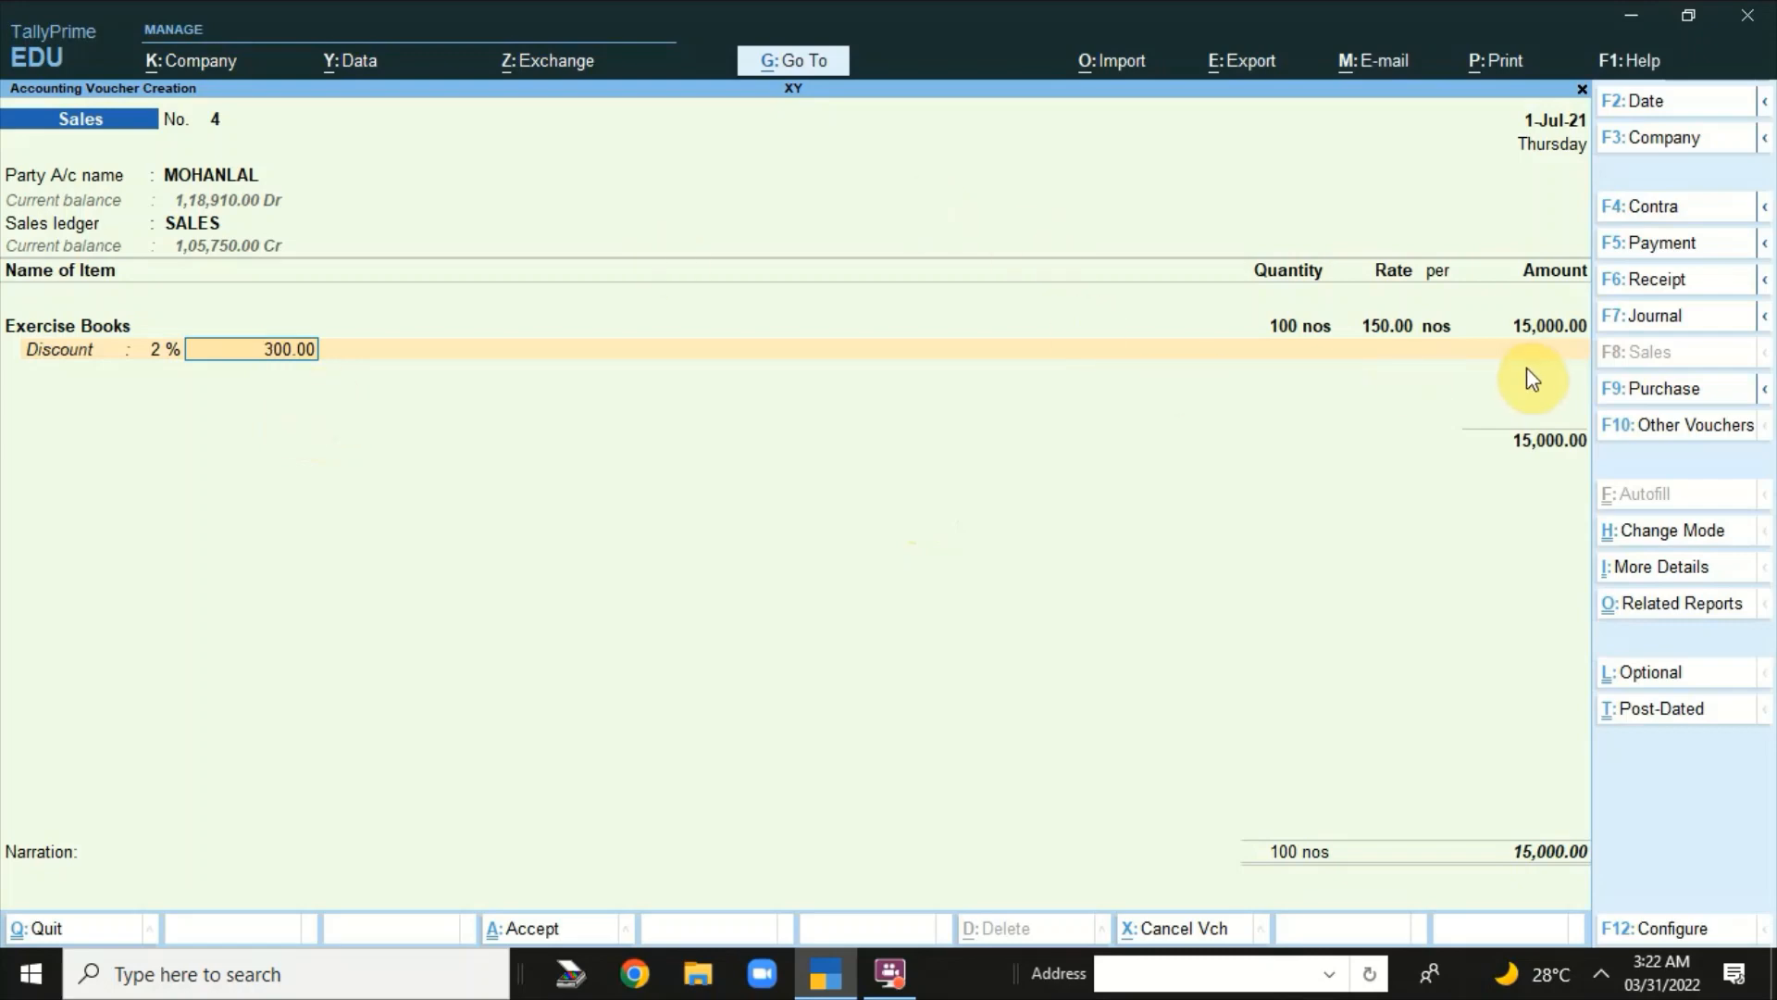
{"action": "key", "text": "Return"}
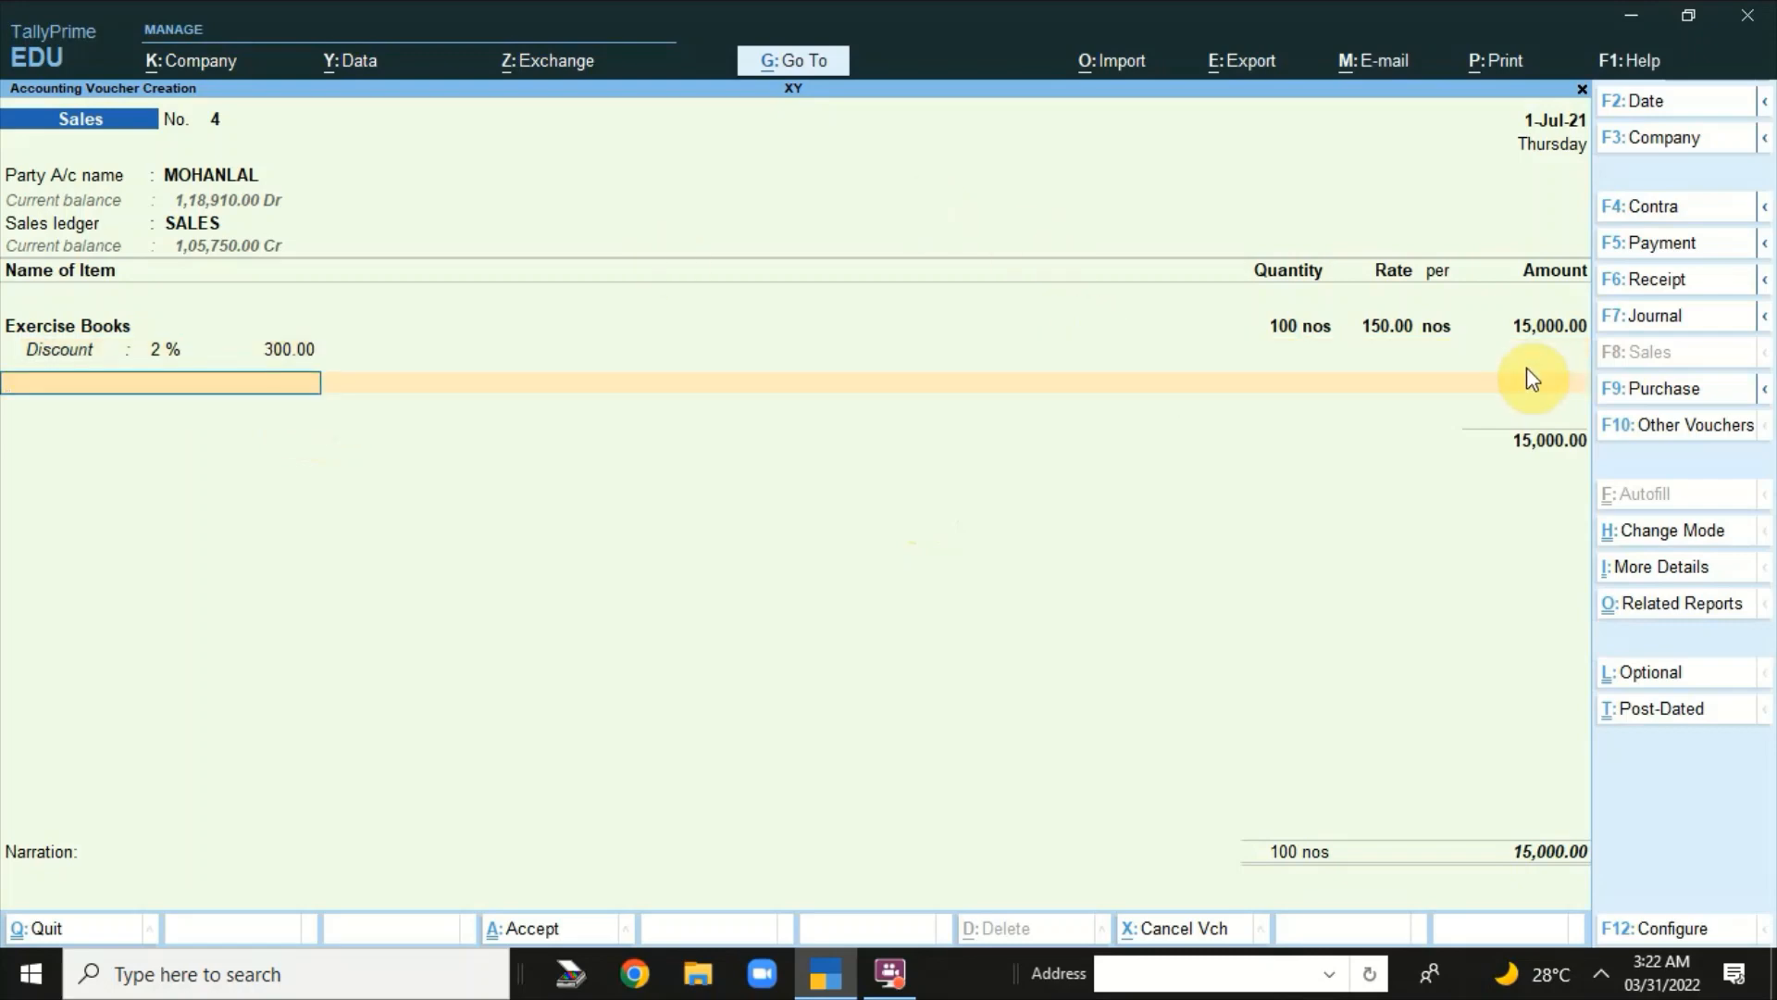
- Add Graph Books to the voucher with quantity 100 nos, rate 140 and a 3 % discount
{"action": "type", "text": "GRAP"}
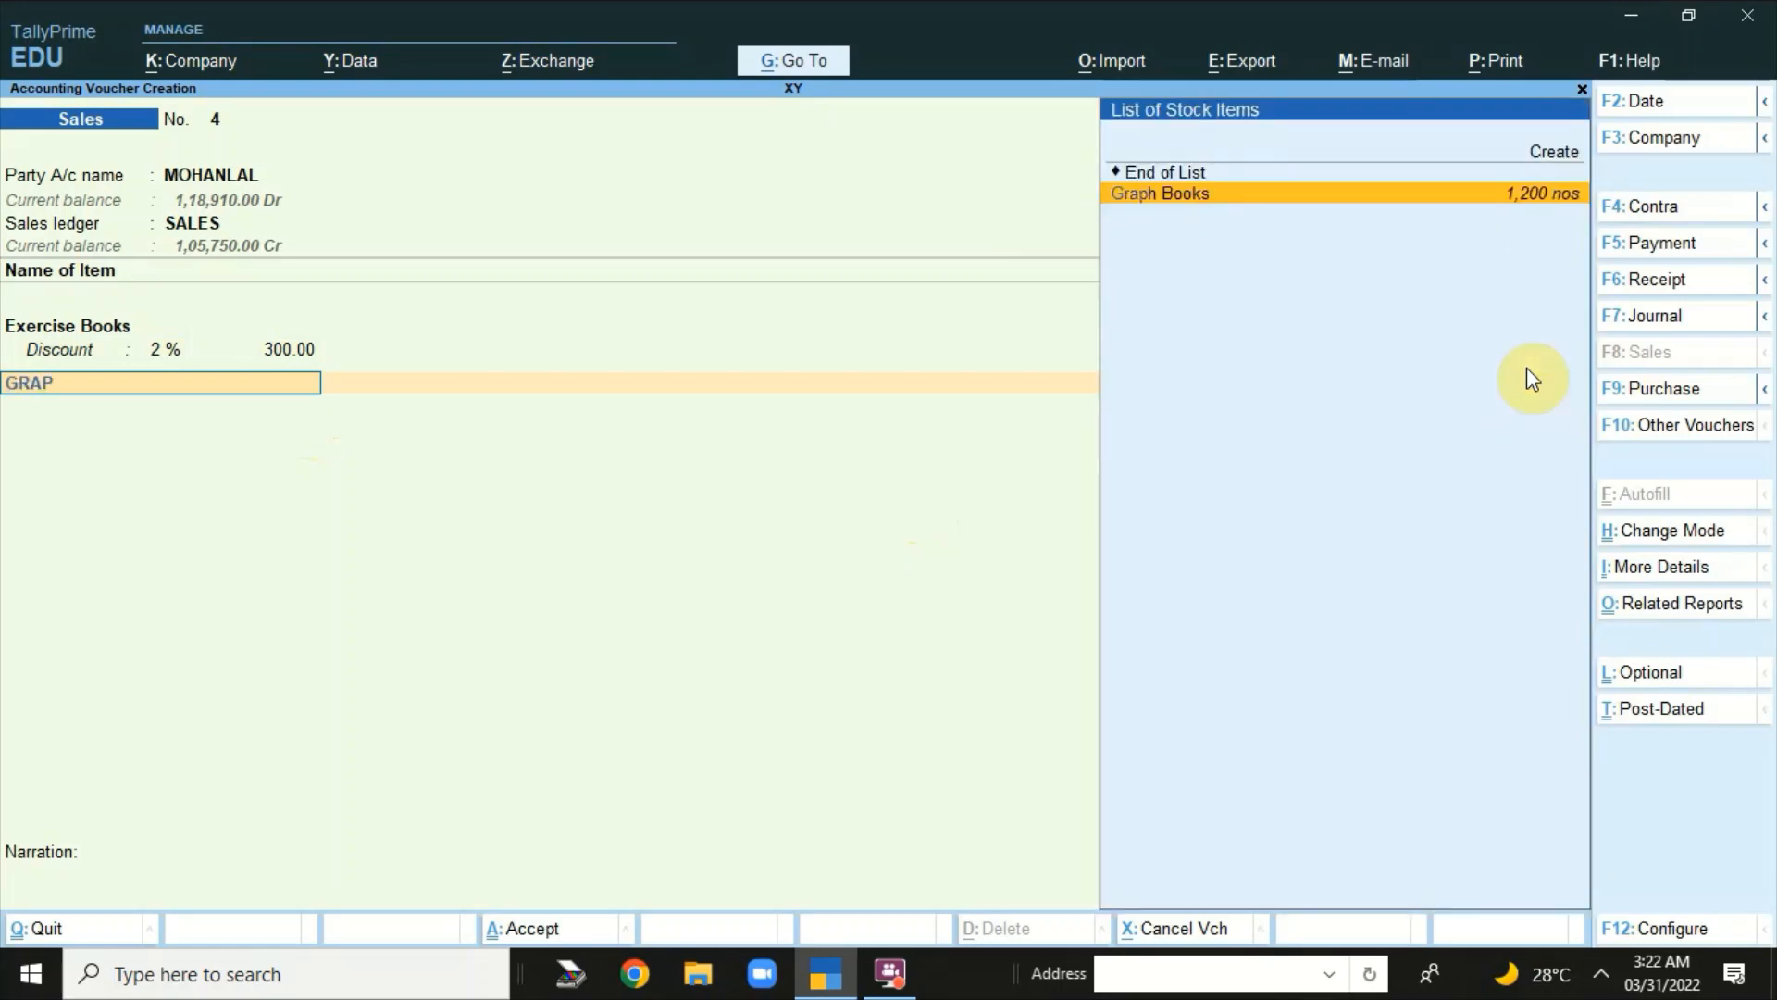
{"action": "key", "text": "Return"}
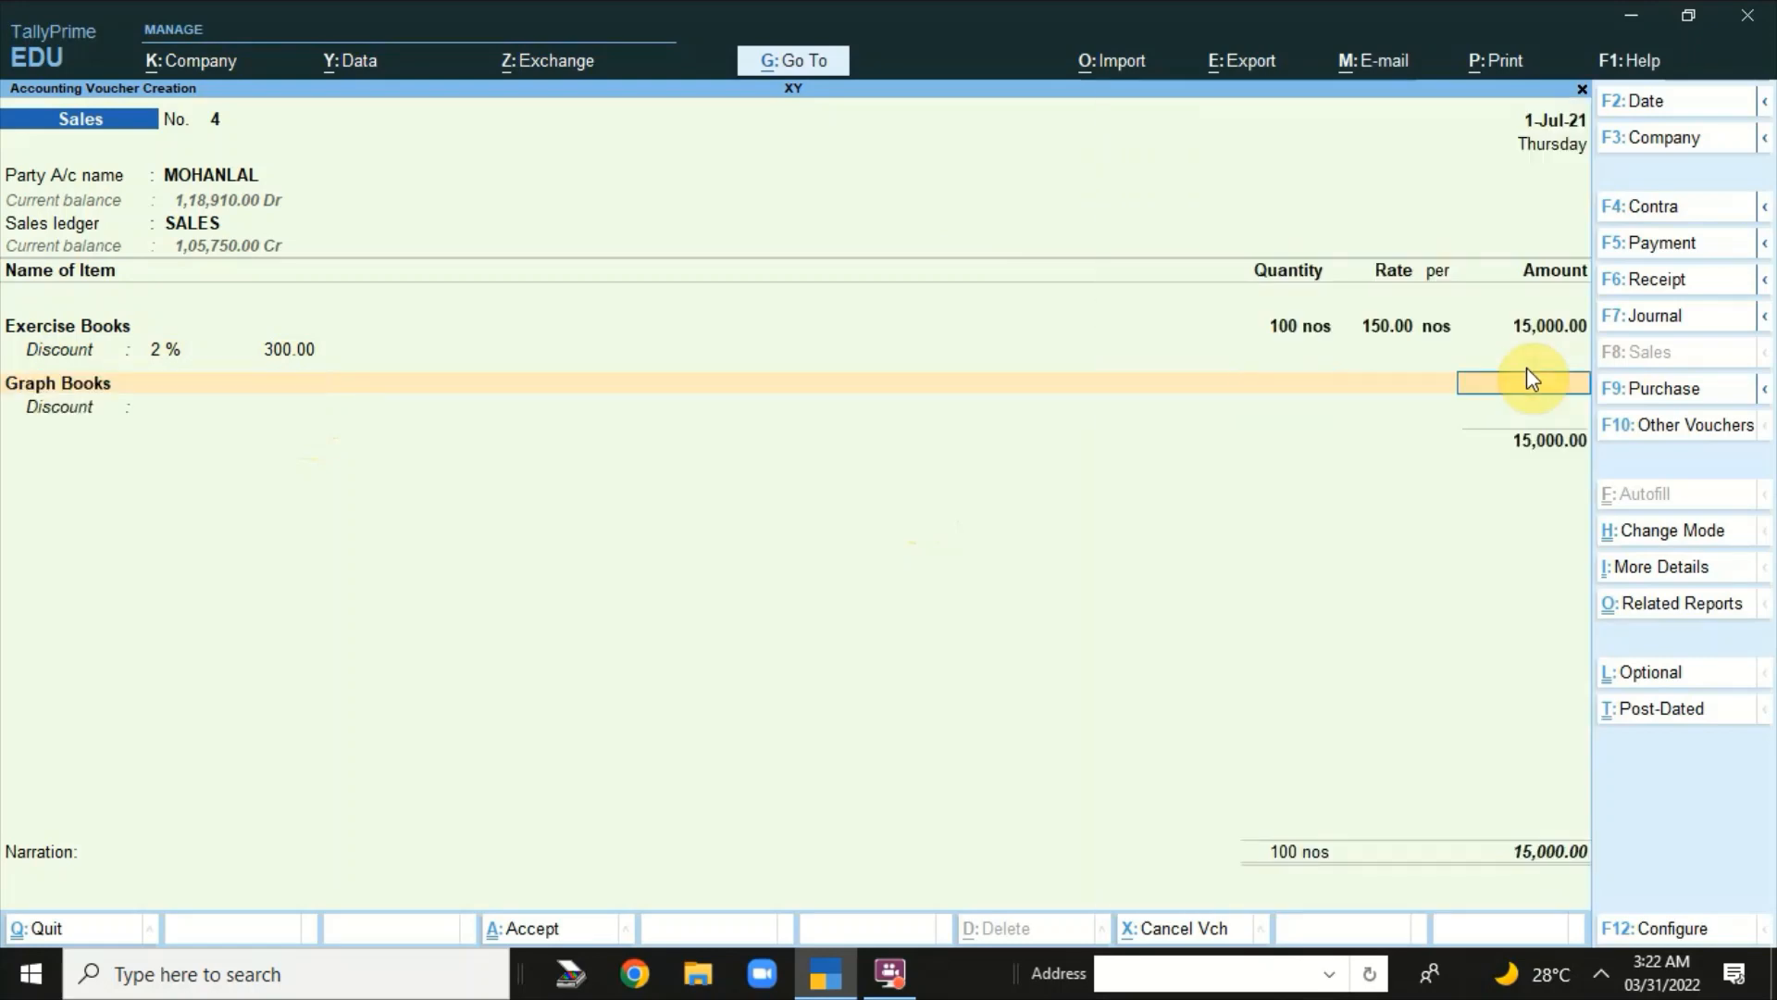
{"action": "type", "text": "100"}
{"action": "key", "text": "Return"}
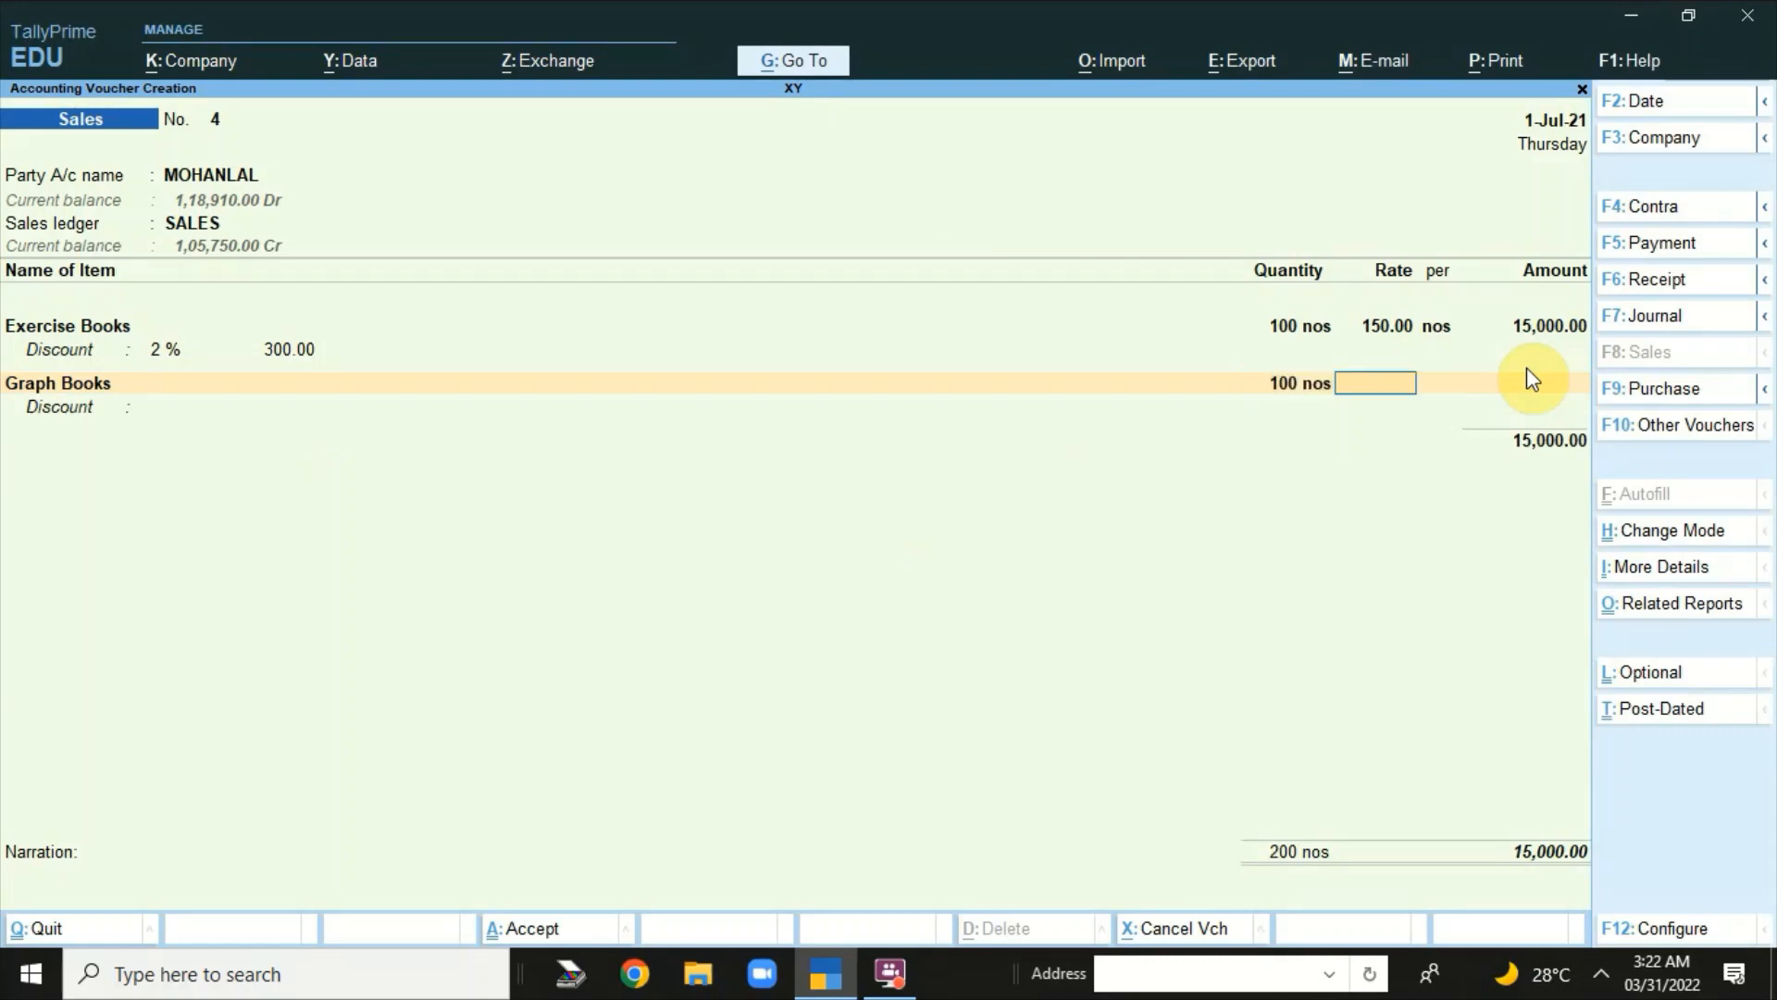
{"action": "type", "text": "140"}
{"action": "key", "text": "Return"}
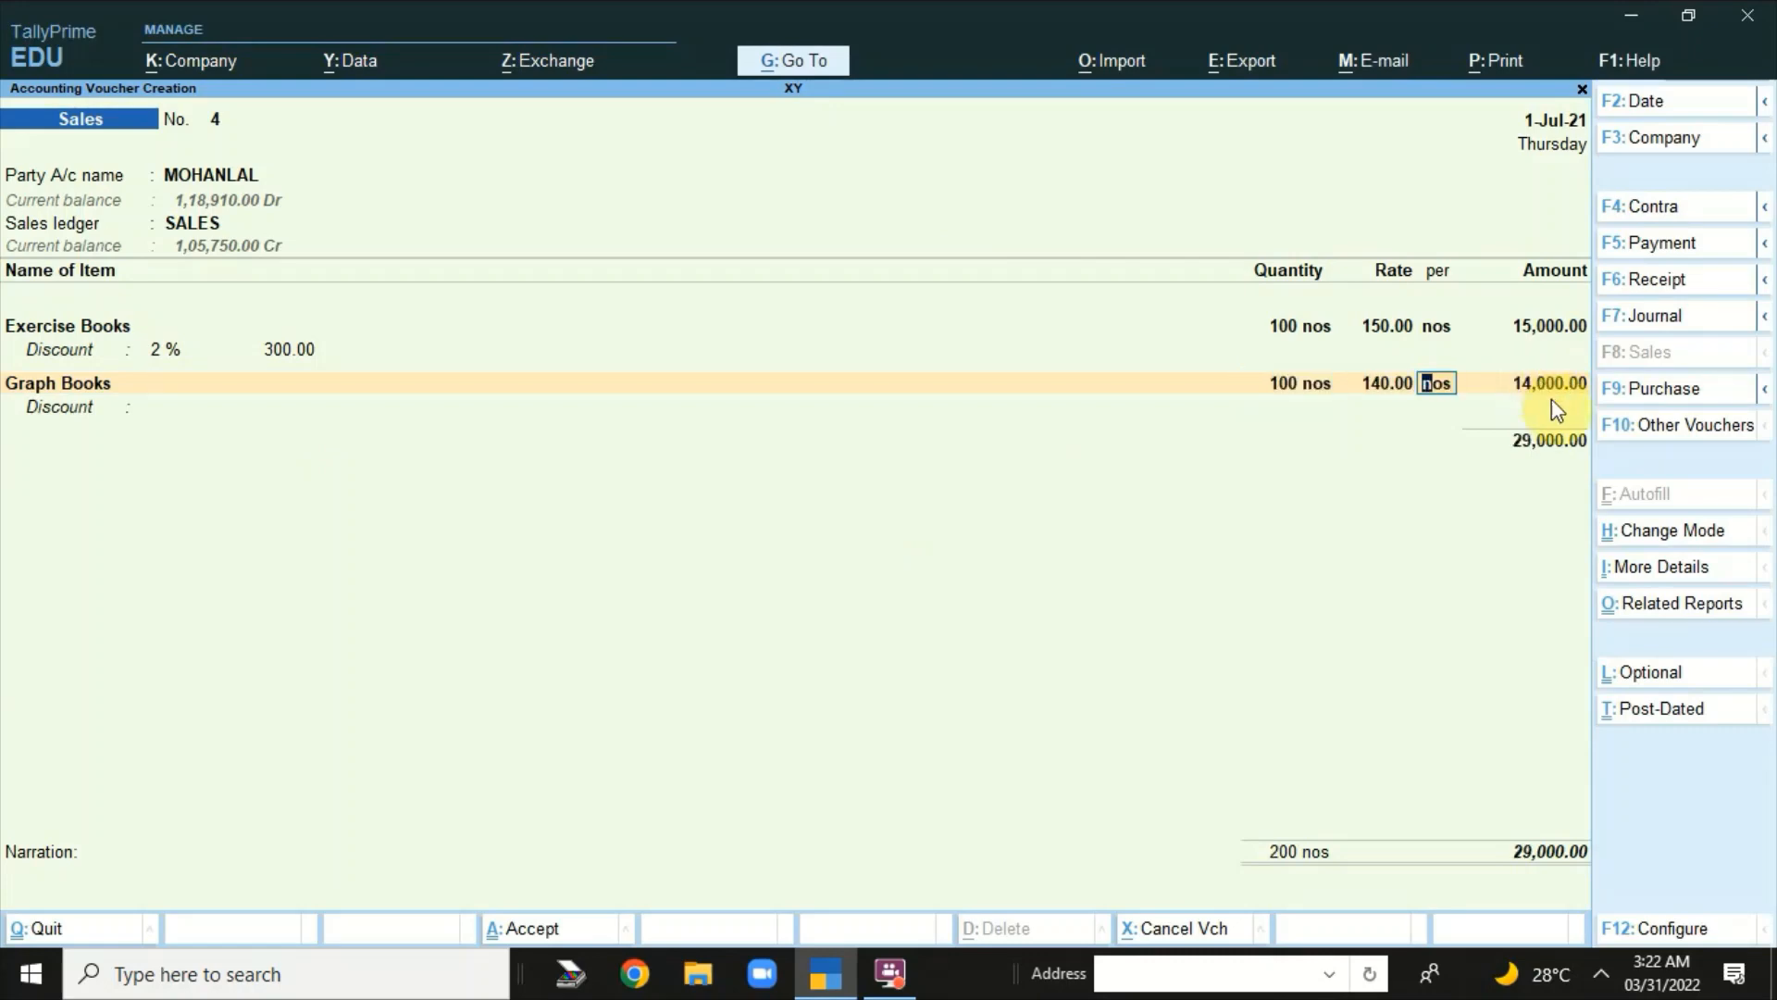
{"action": "key", "text": "Return"}
{"action": "key", "text": "Return"}
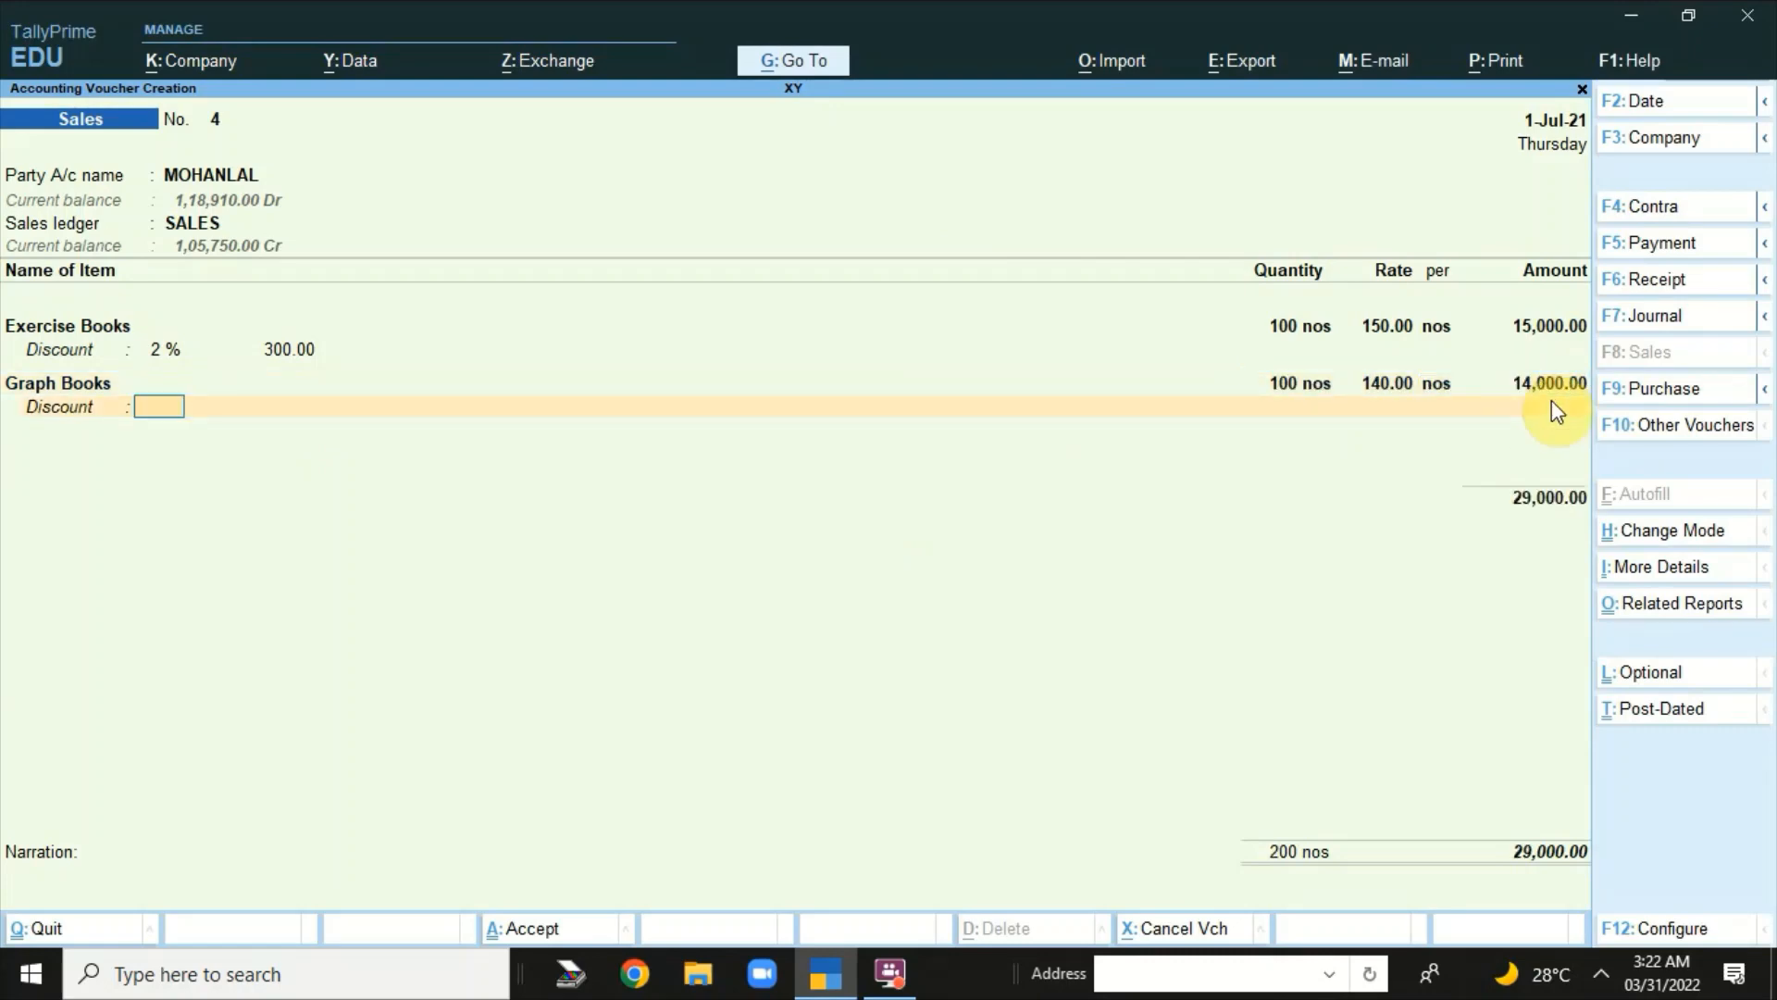
{"action": "type", "text": "3"}
{"action": "key", "text": "Return"}
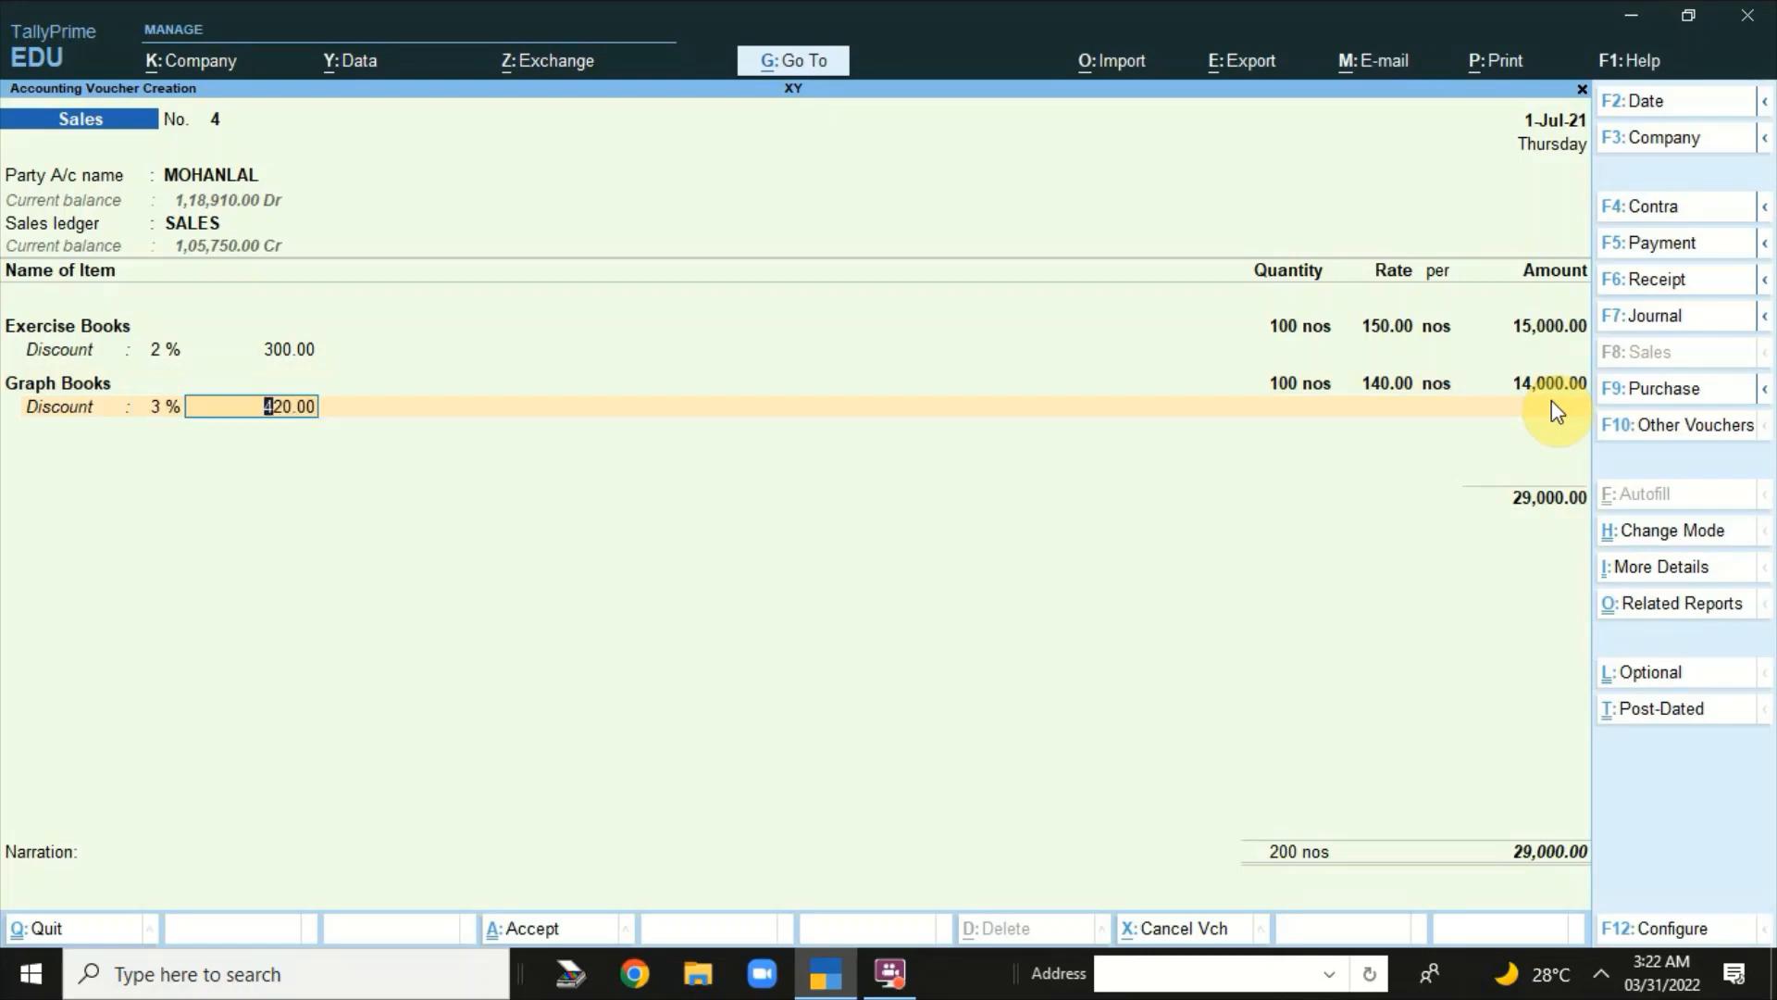
{"action": "key", "text": "Return"}
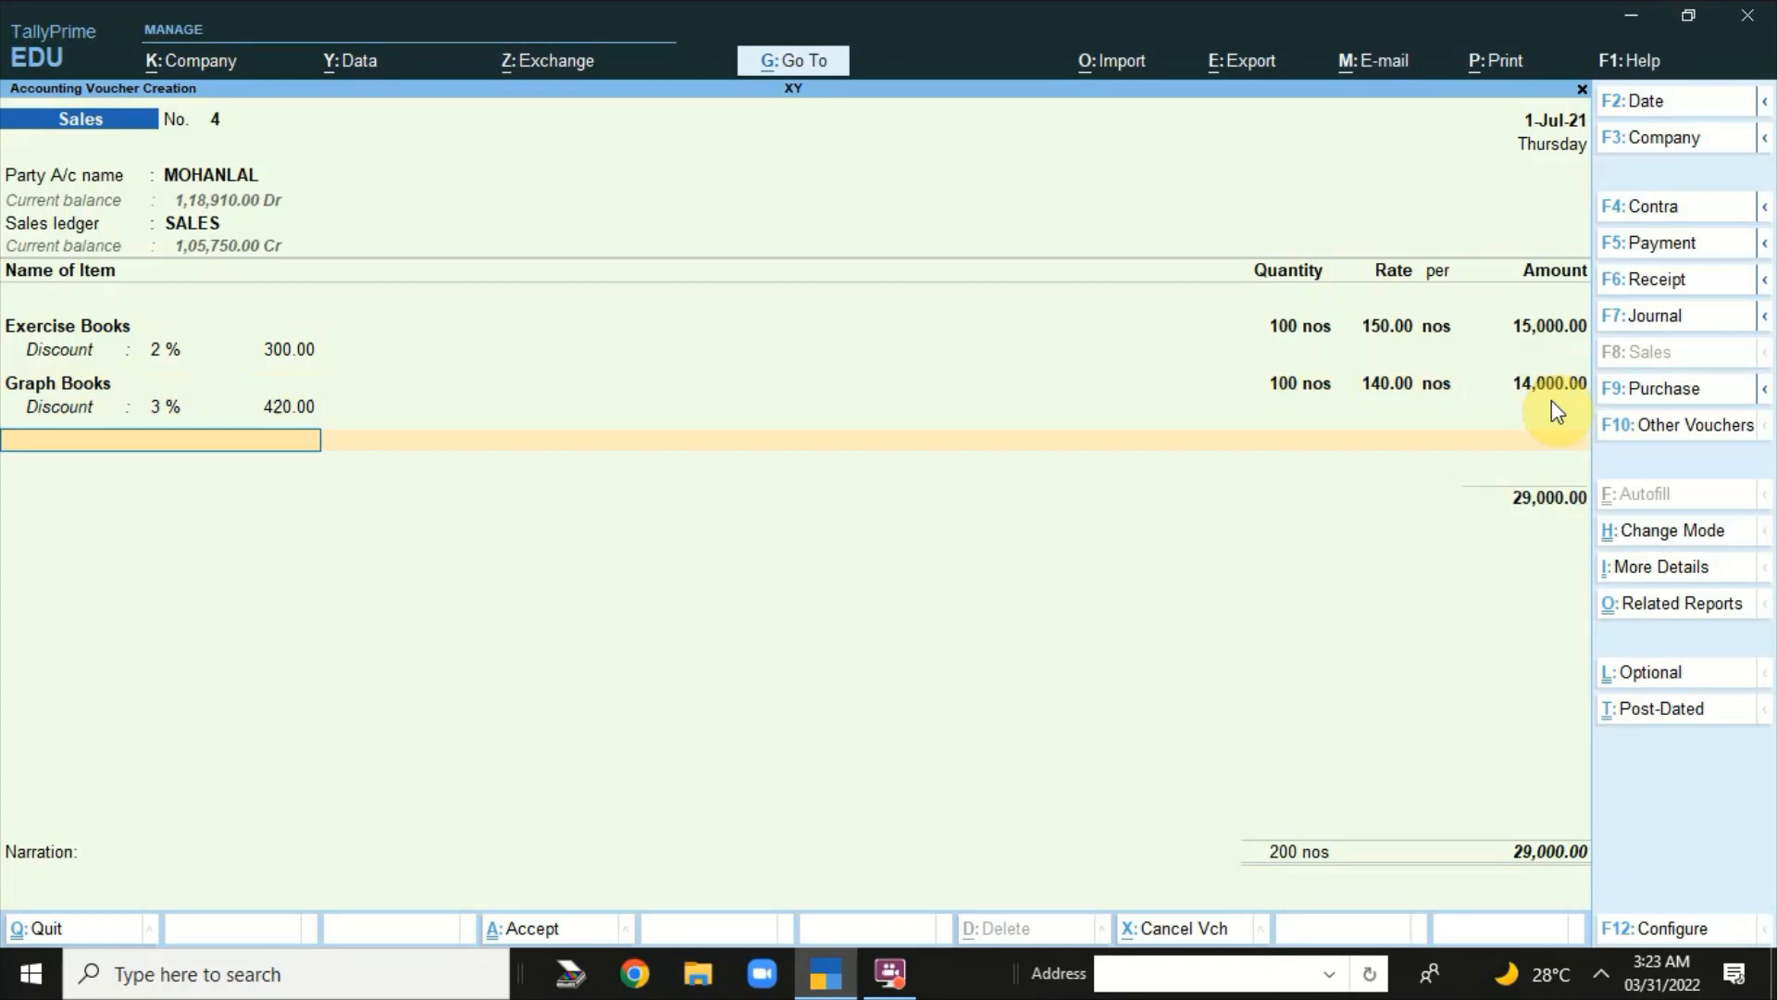
- End the item list and create a ledger DISCOUNT C&T under Indirect Expenses, with ledger type Discount and GST Not Applicable
{"action": "key", "text": "Return"}
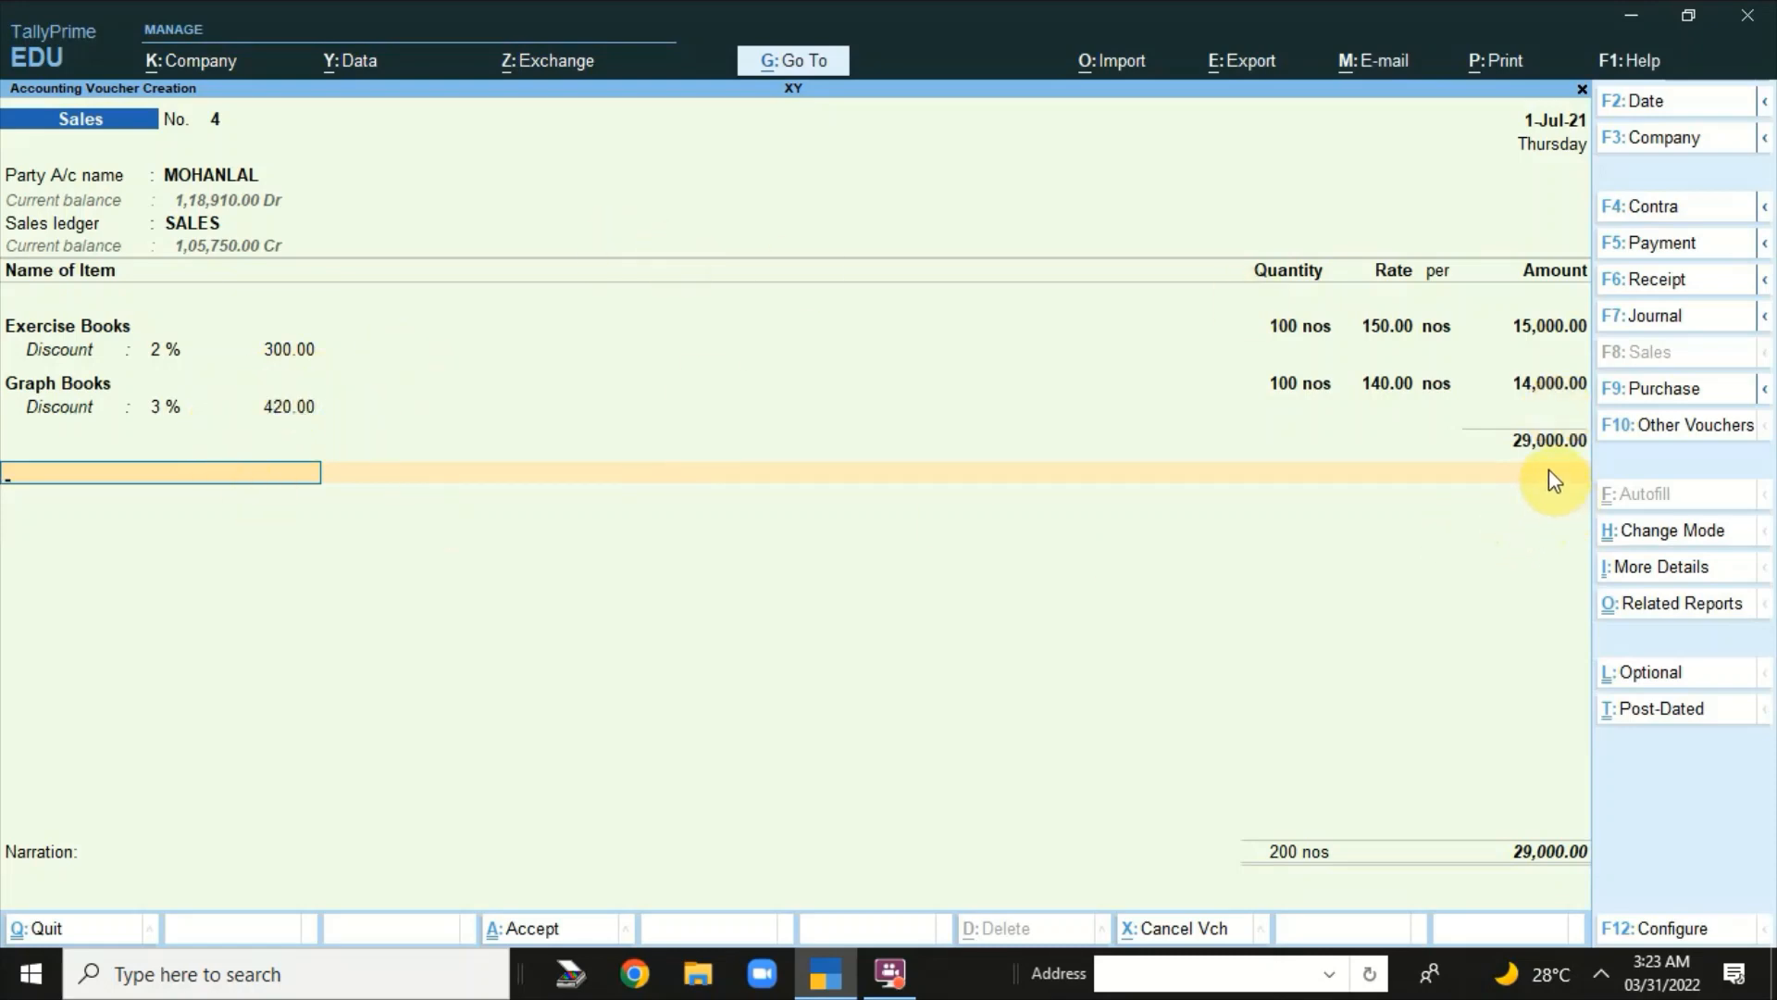
{"action": "key", "text": "alt+c"}
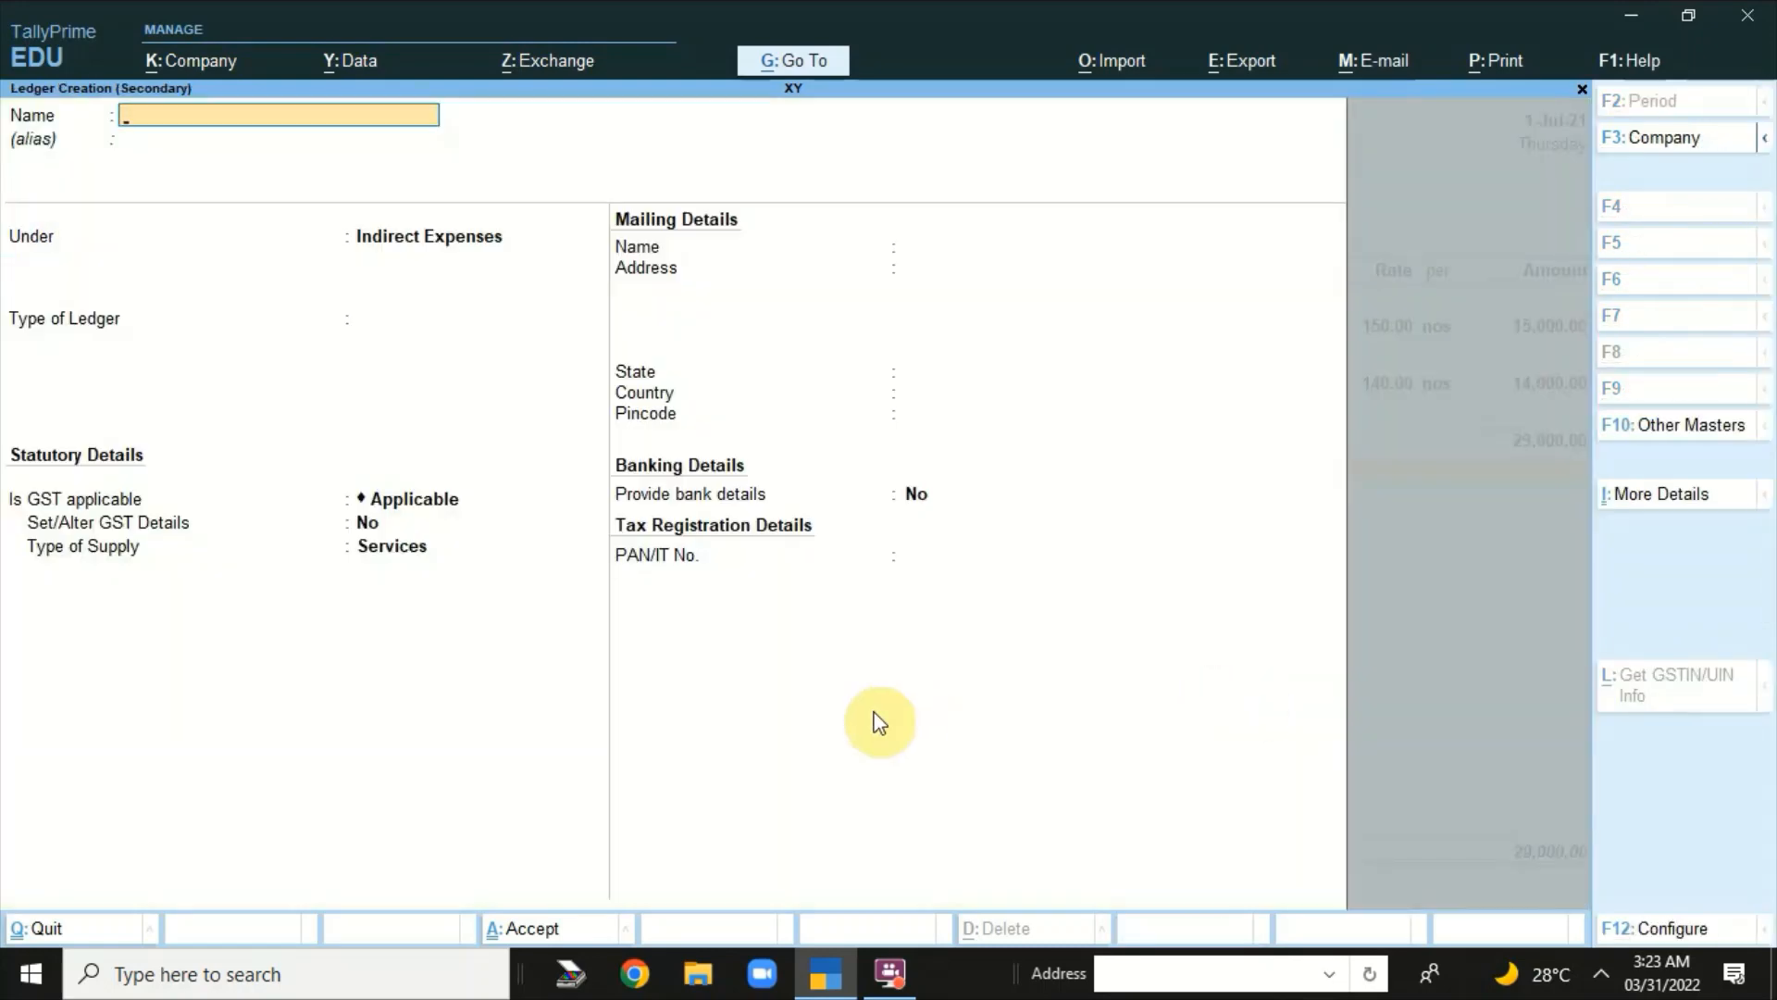
{"action": "type", "text": "DISCOUNT"}
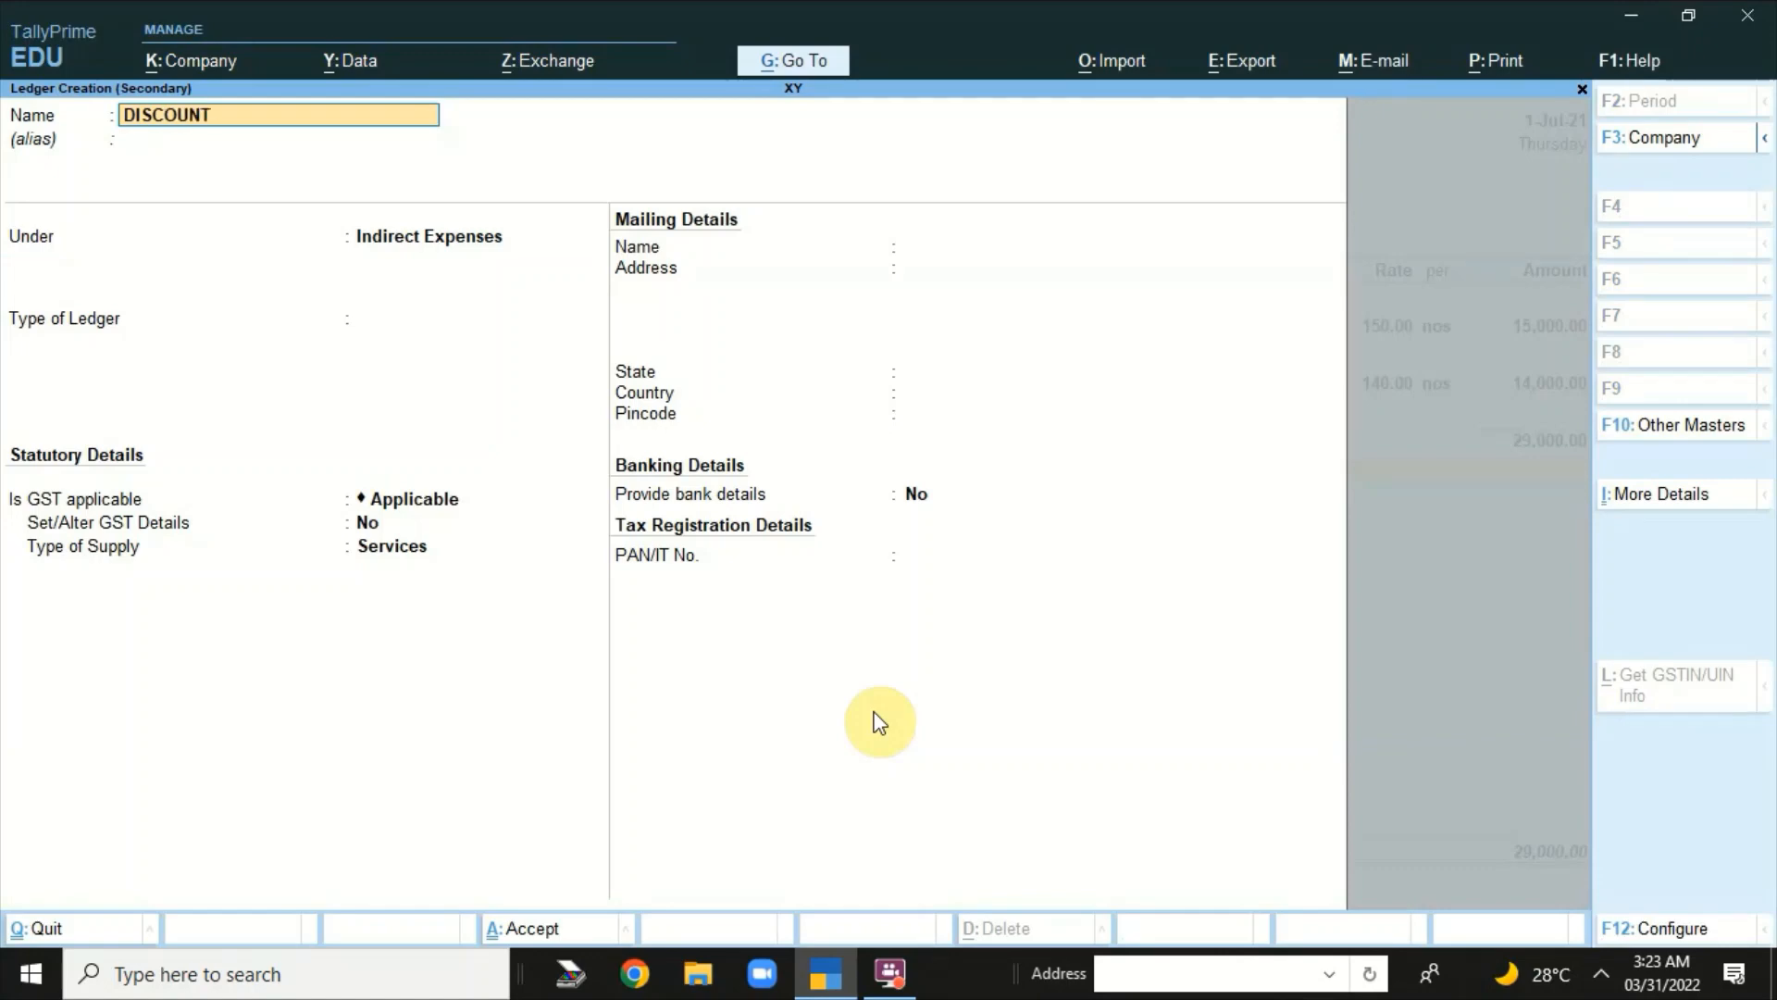
{"action": "type", "text": " C&t"}
{"action": "key", "text": "BackSpace"}
{"action": "type", "text": "T"}
{"action": "key", "text": "Return"}
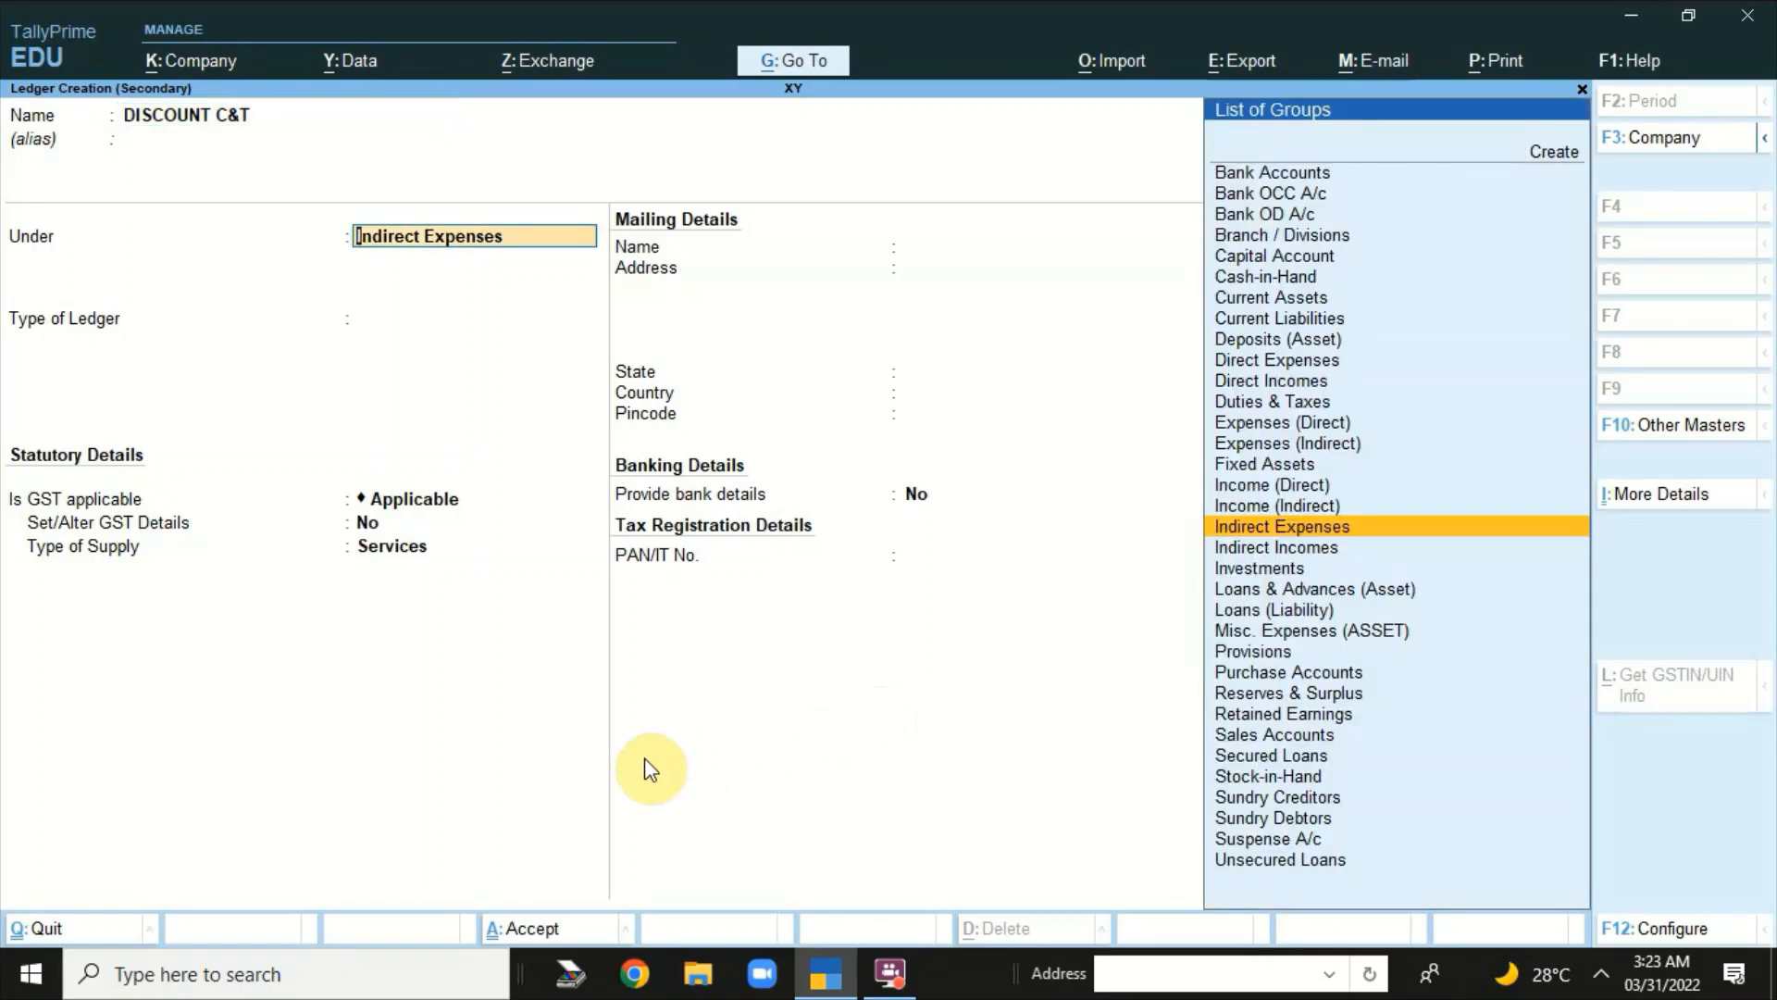
{"action": "key", "text": "Return"}
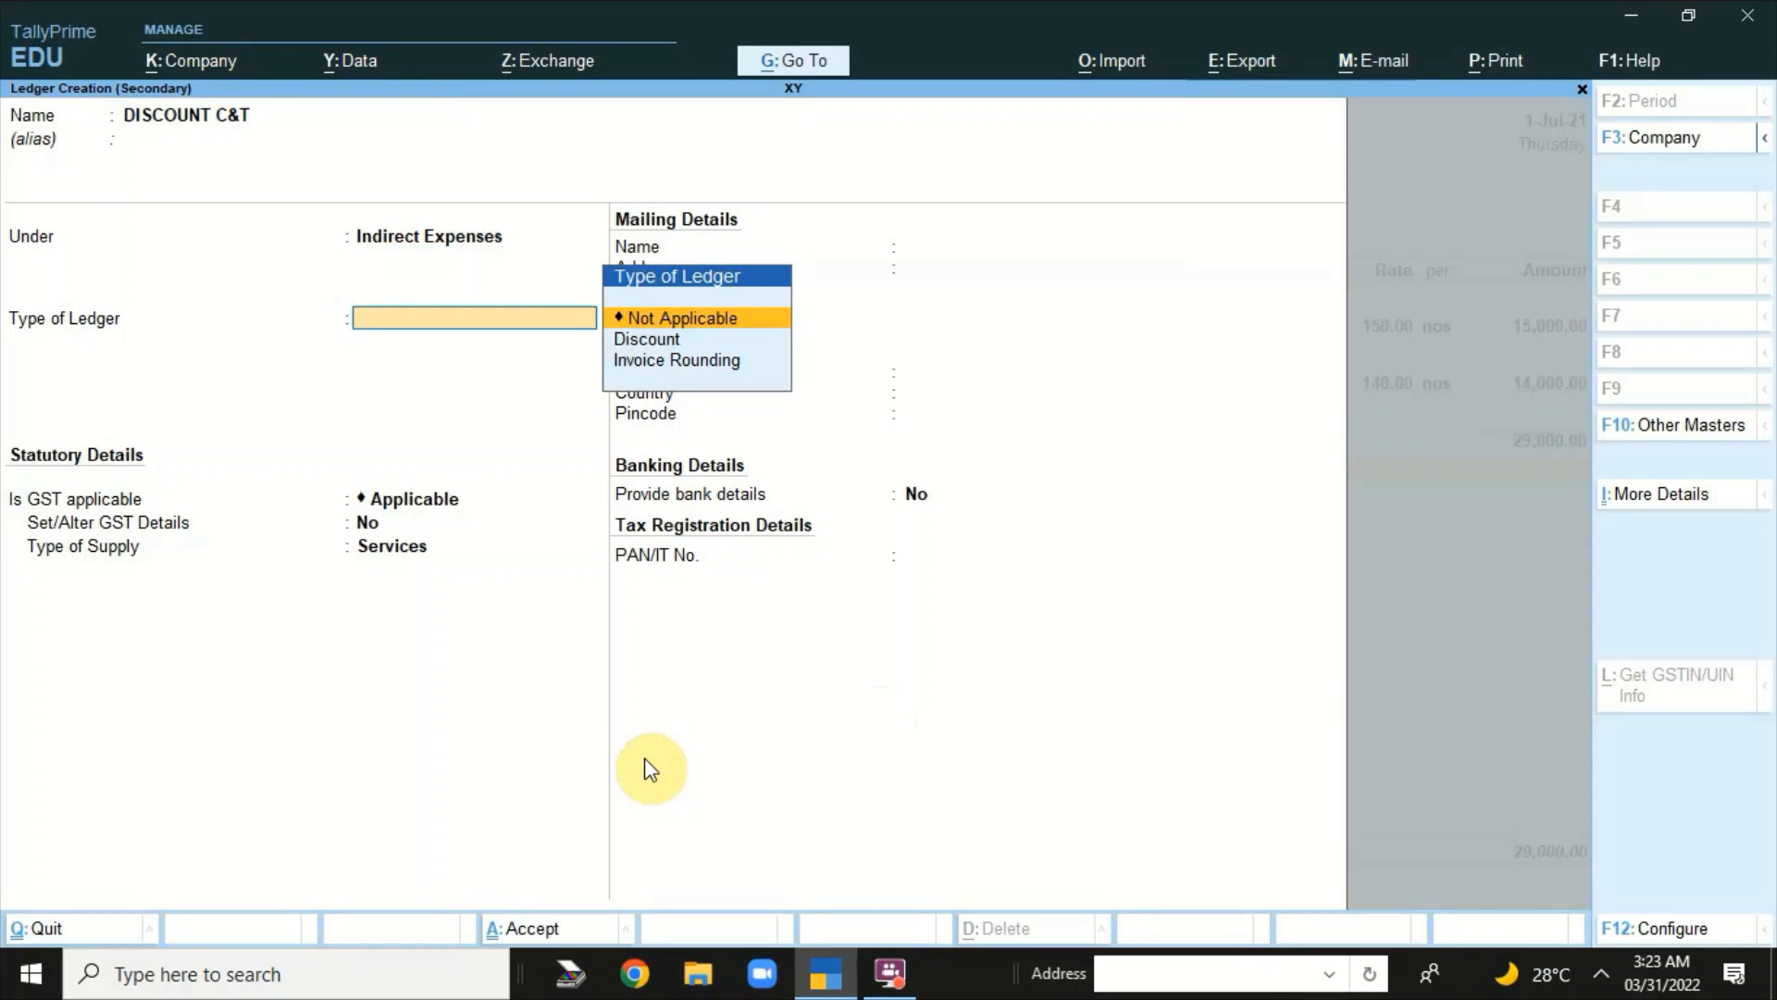
{"action": "key", "text": "Down"}
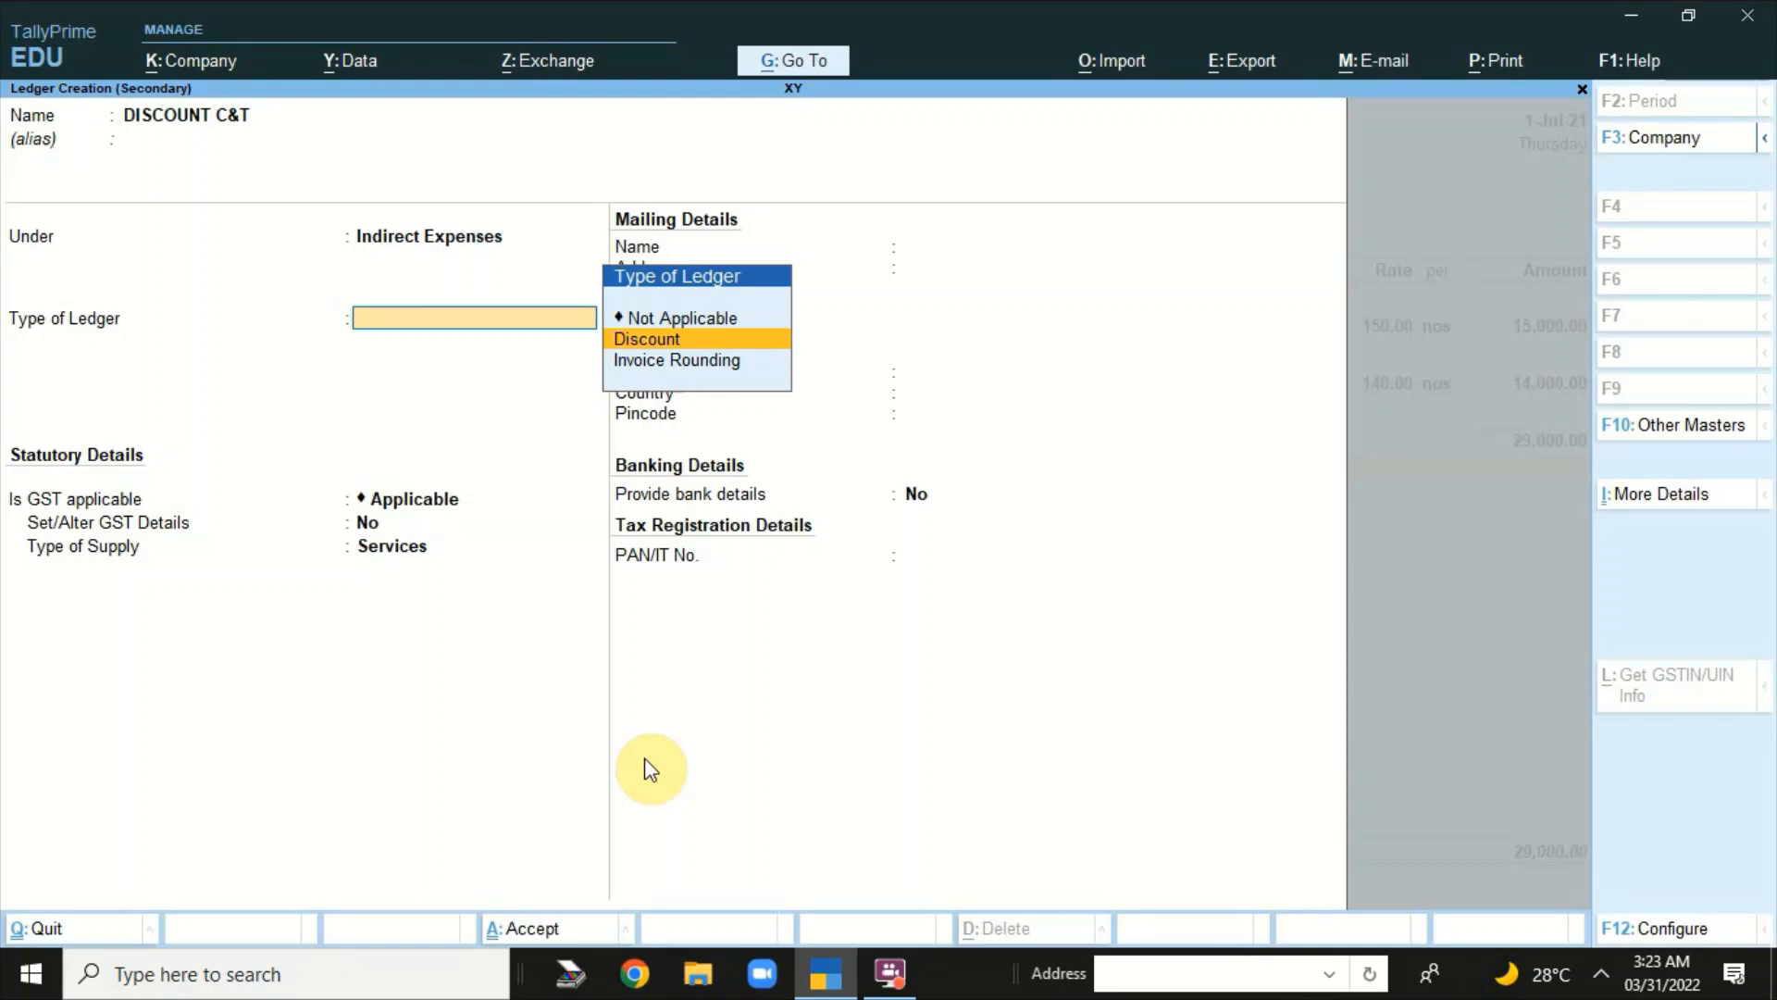
{"action": "key", "text": "Return"}
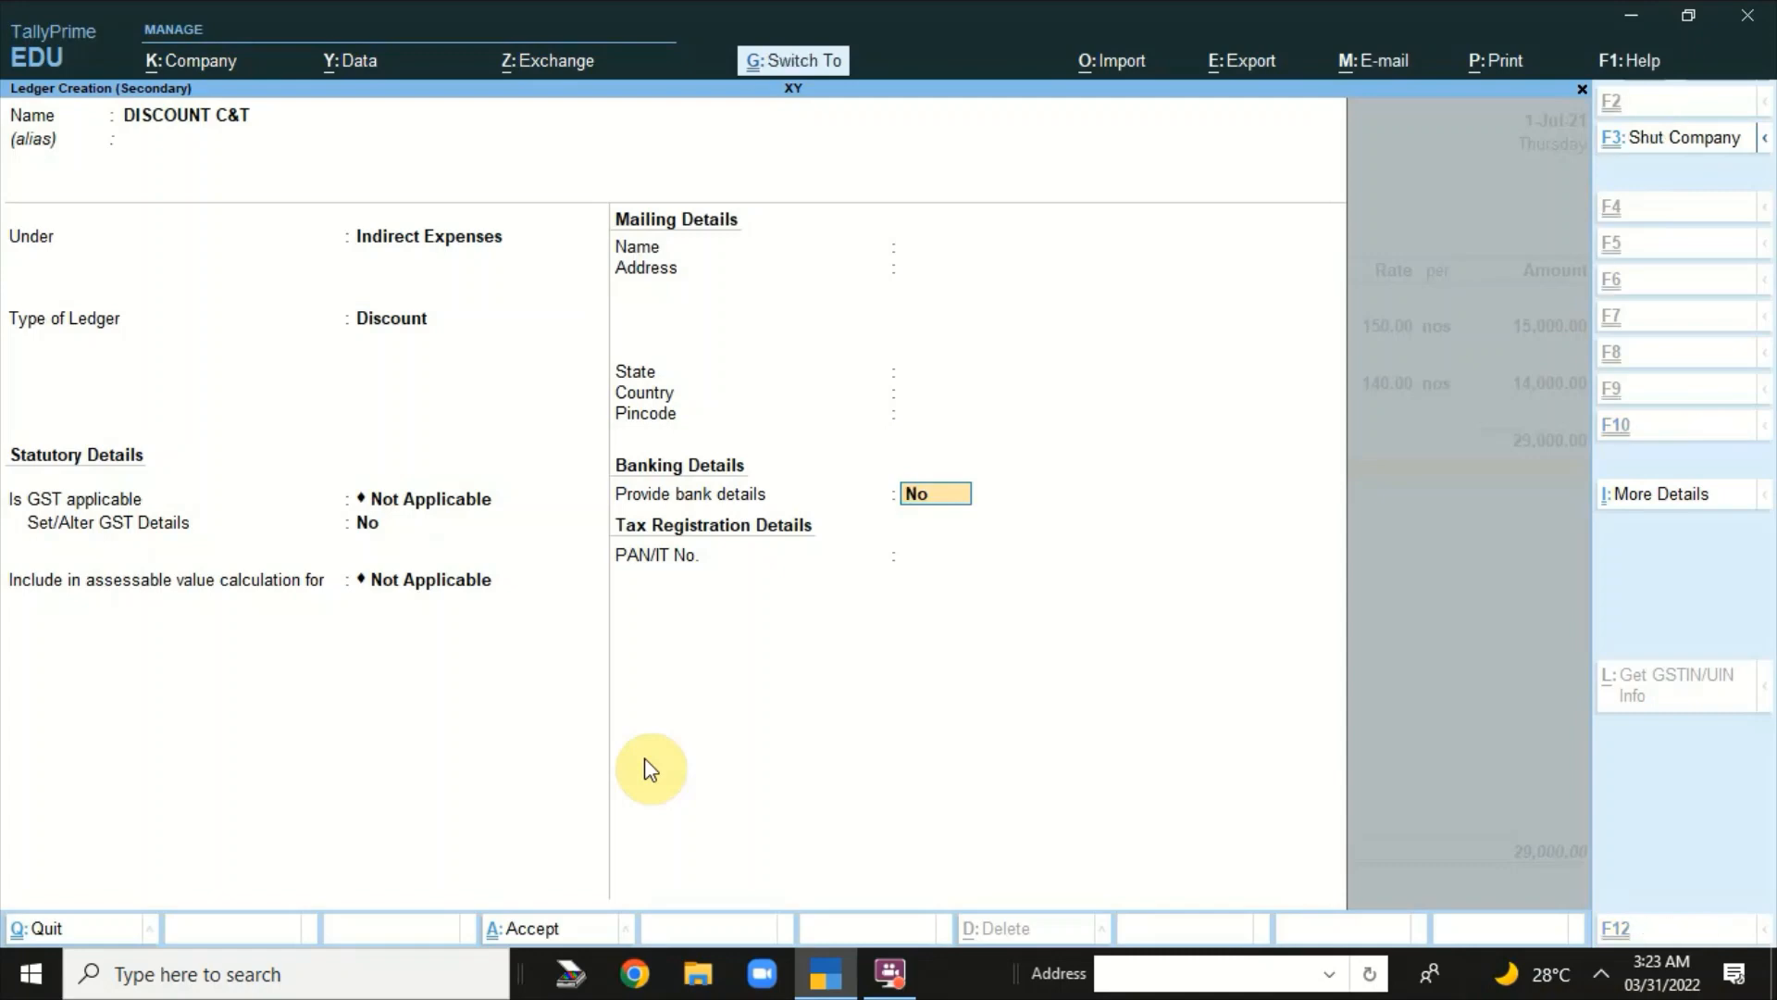
{"action": "key", "text": "ctrl+a"}
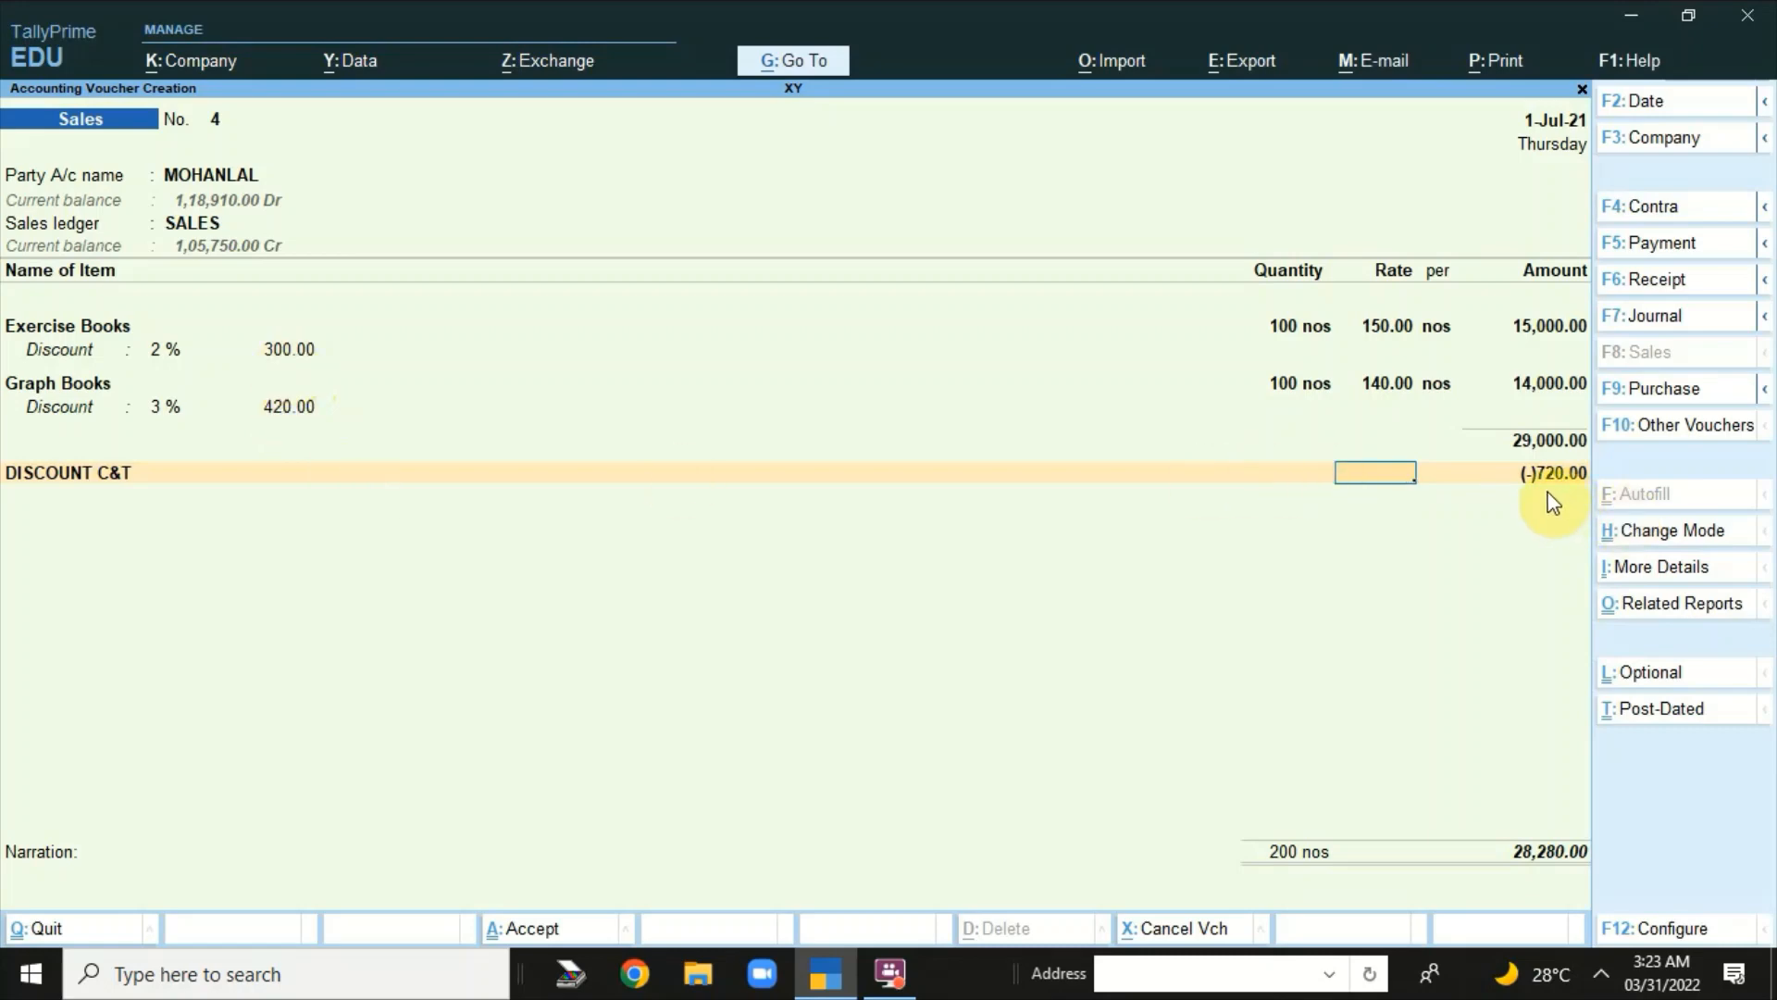
- Accept the DISCOUNT C&T line with its calculated amount and add the CGST and SGST ledgers to the sales voucher
{"action": "key", "text": "Return"}
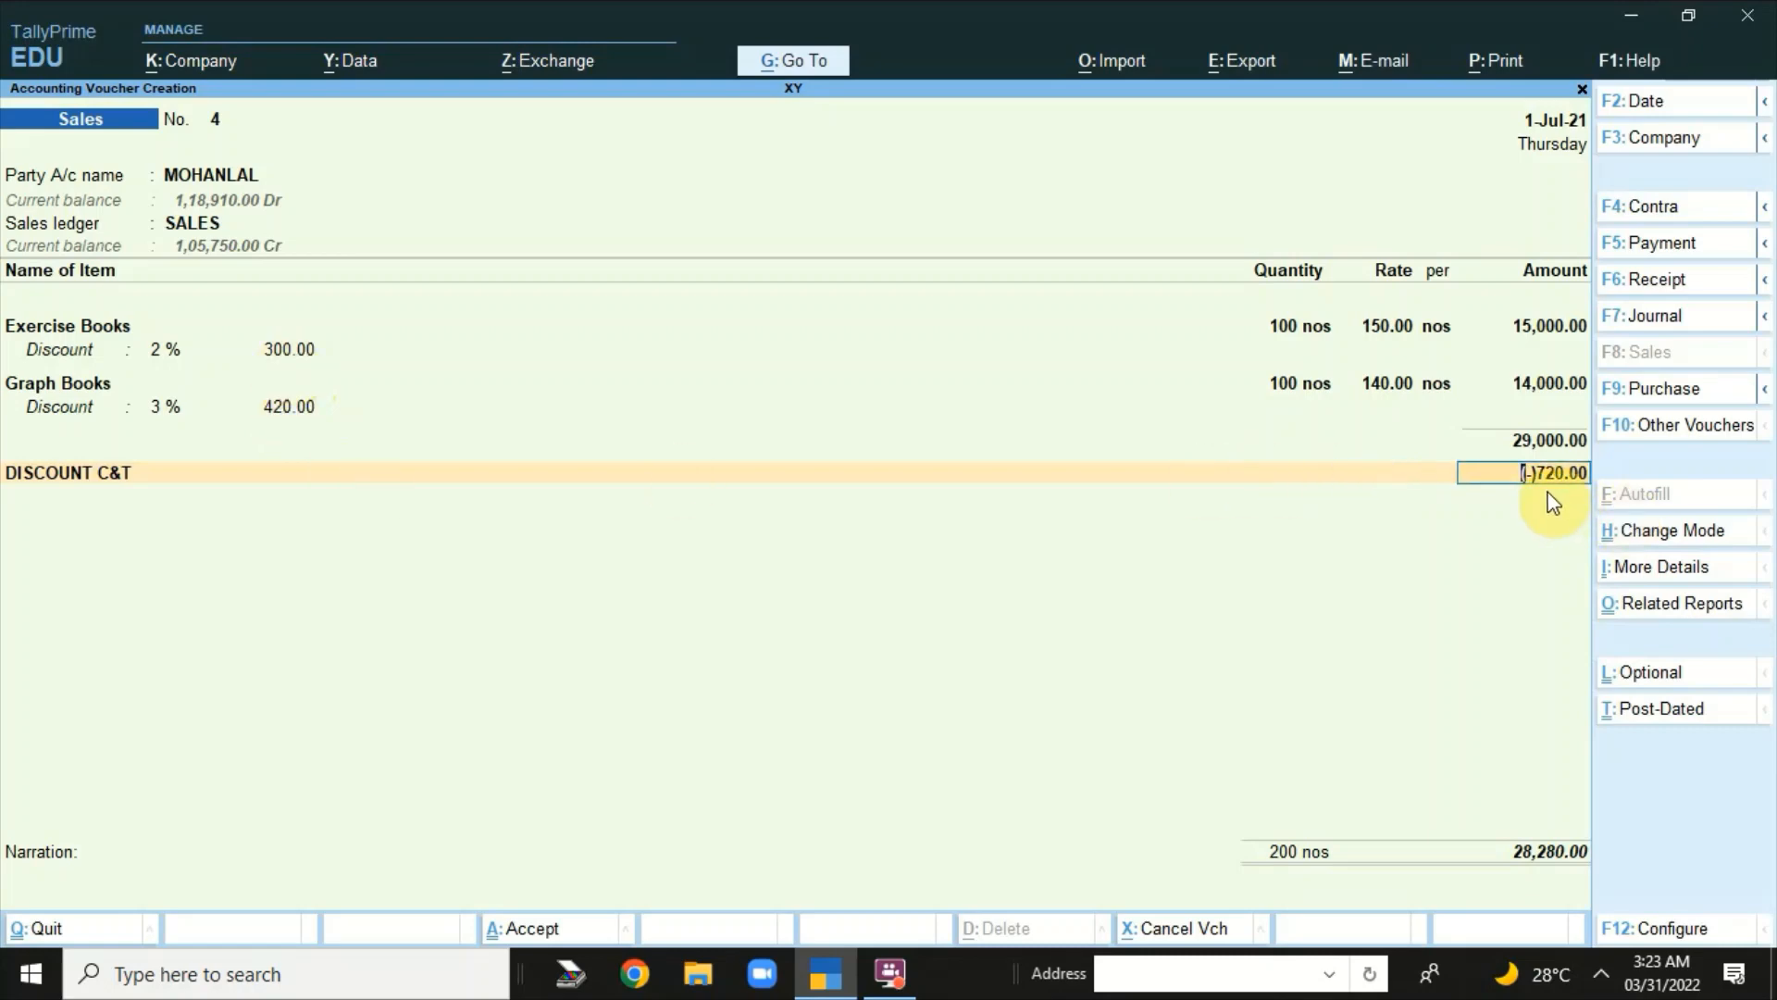
{"action": "key", "text": "Return"}
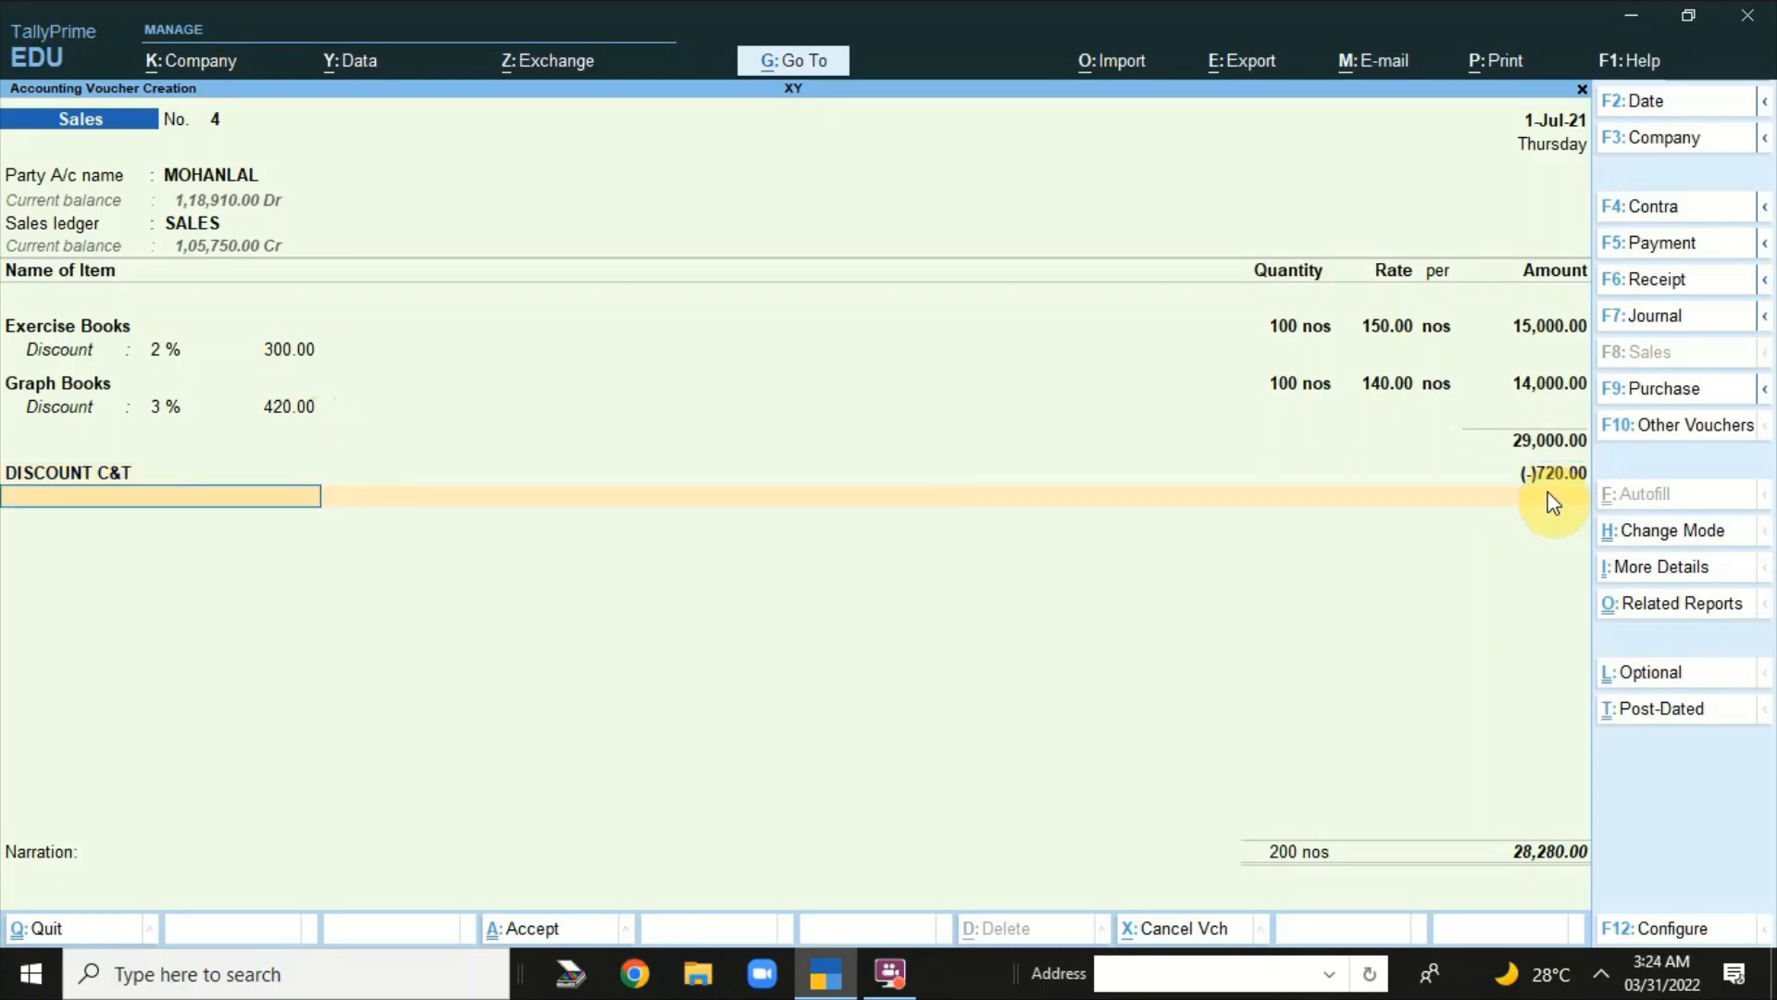
{"action": "type", "text": "CGST"}
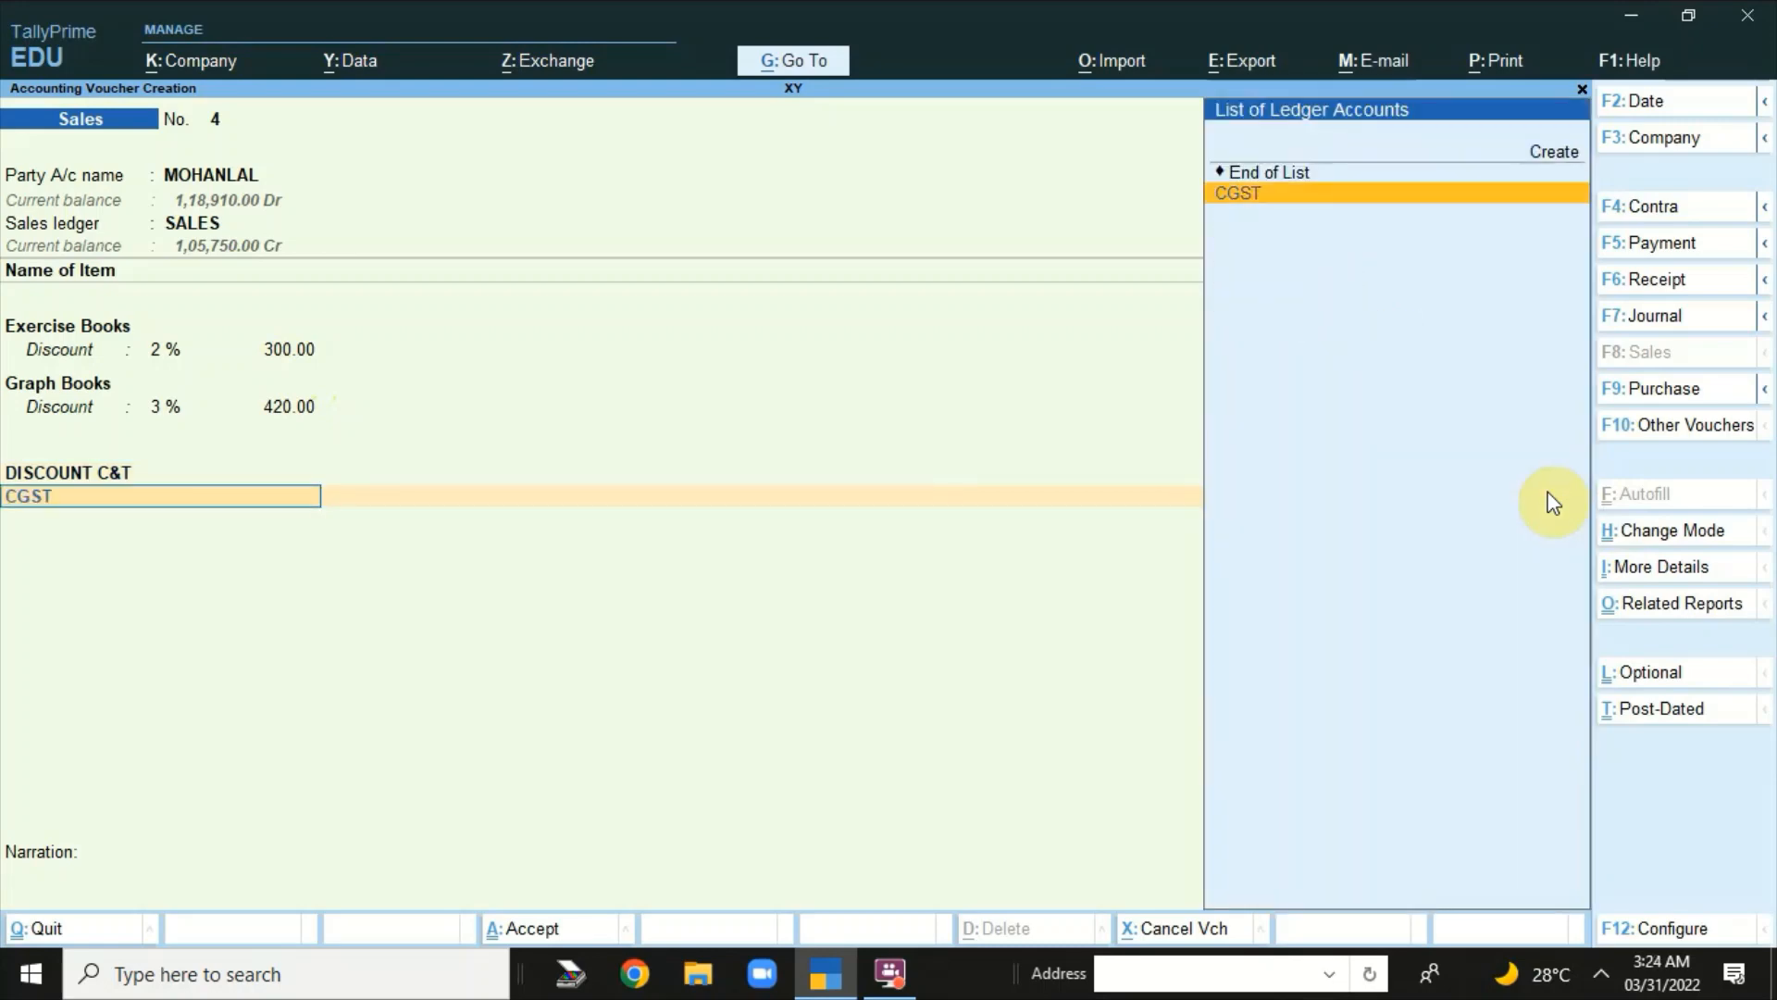
{"action": "key", "text": "Return"}
{"action": "key", "text": "Return"}
{"action": "type", "text": "S"}
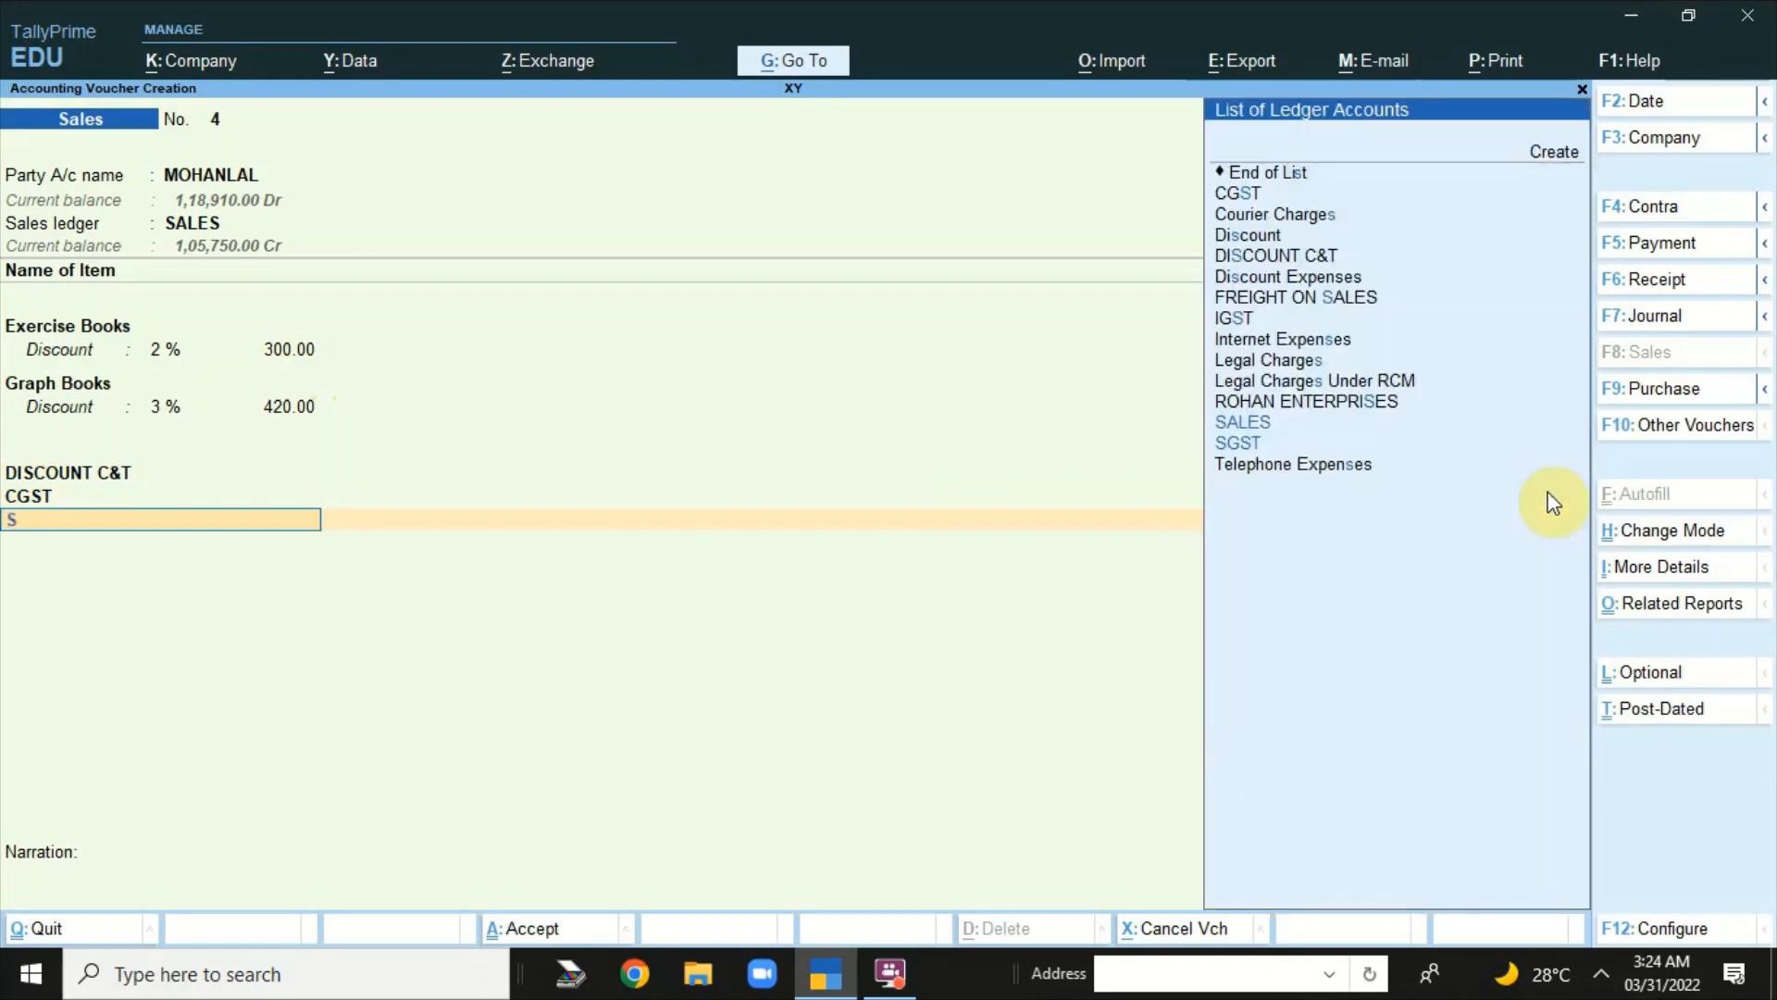
{"action": "type", "text": "GST"}
{"action": "key", "text": "Return"}
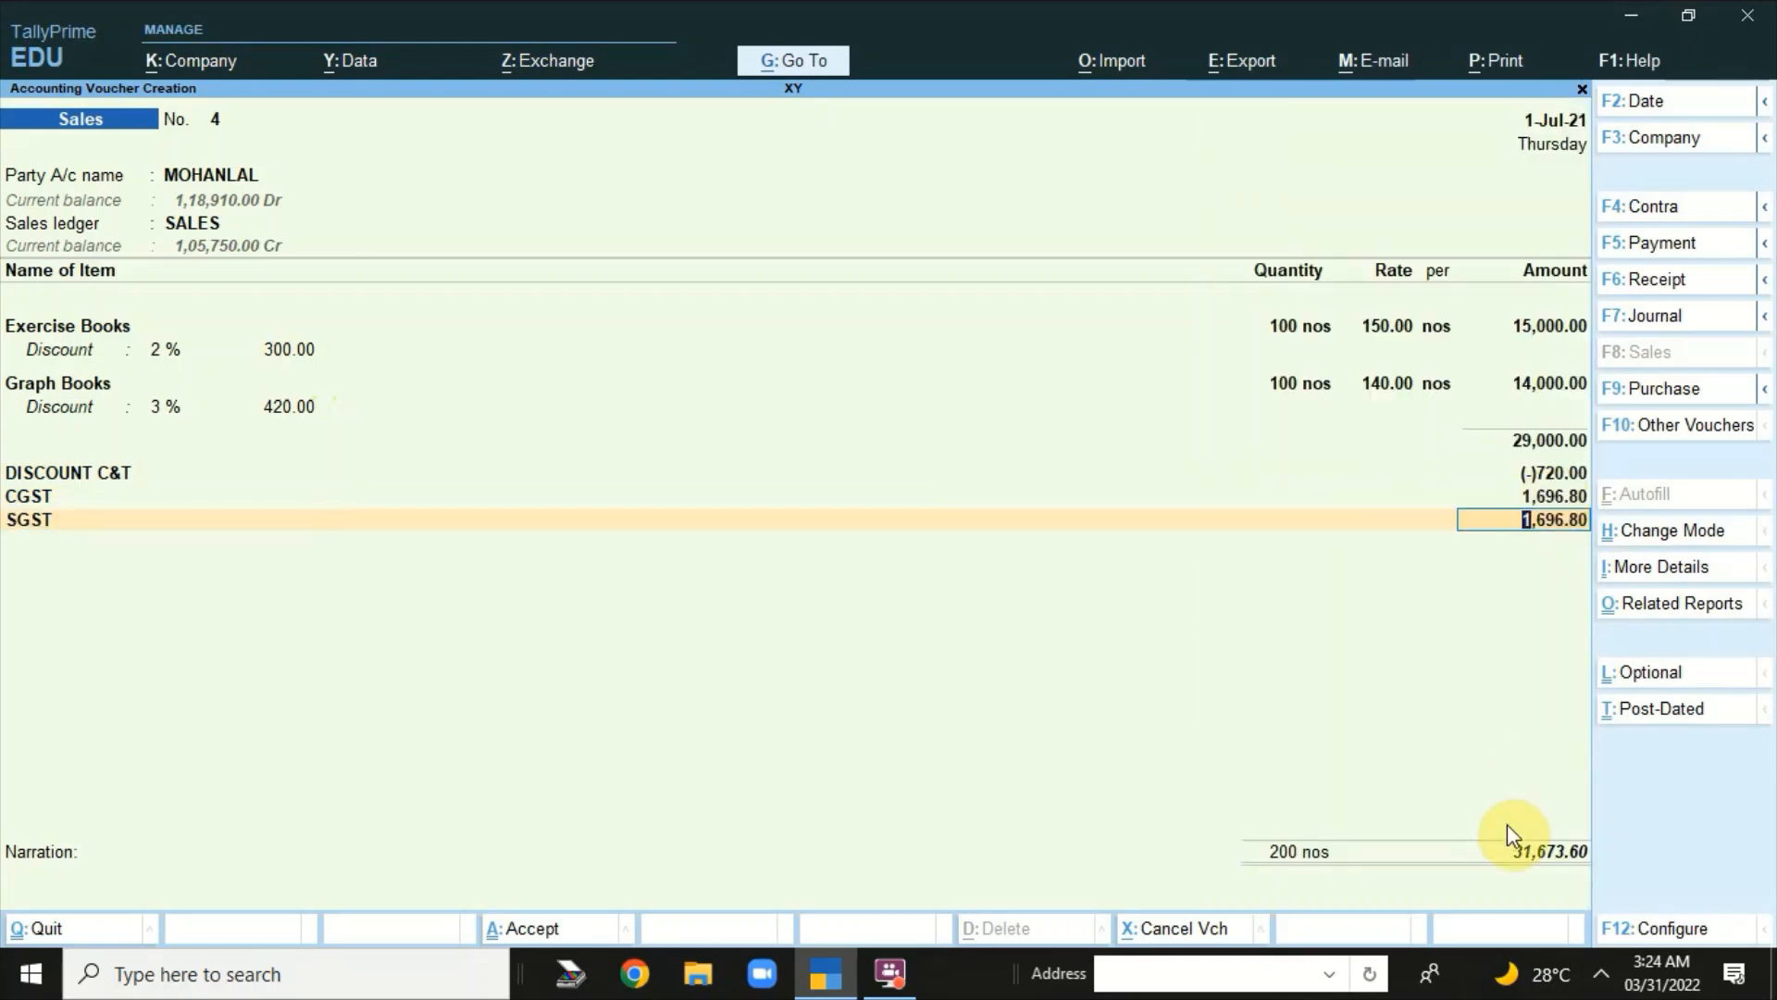
- Examine the voucher's GST - Tax Analysis in detailed form, checking how the discount is split across both items
{"action": "left_click", "coordinate": [1650, 607]}
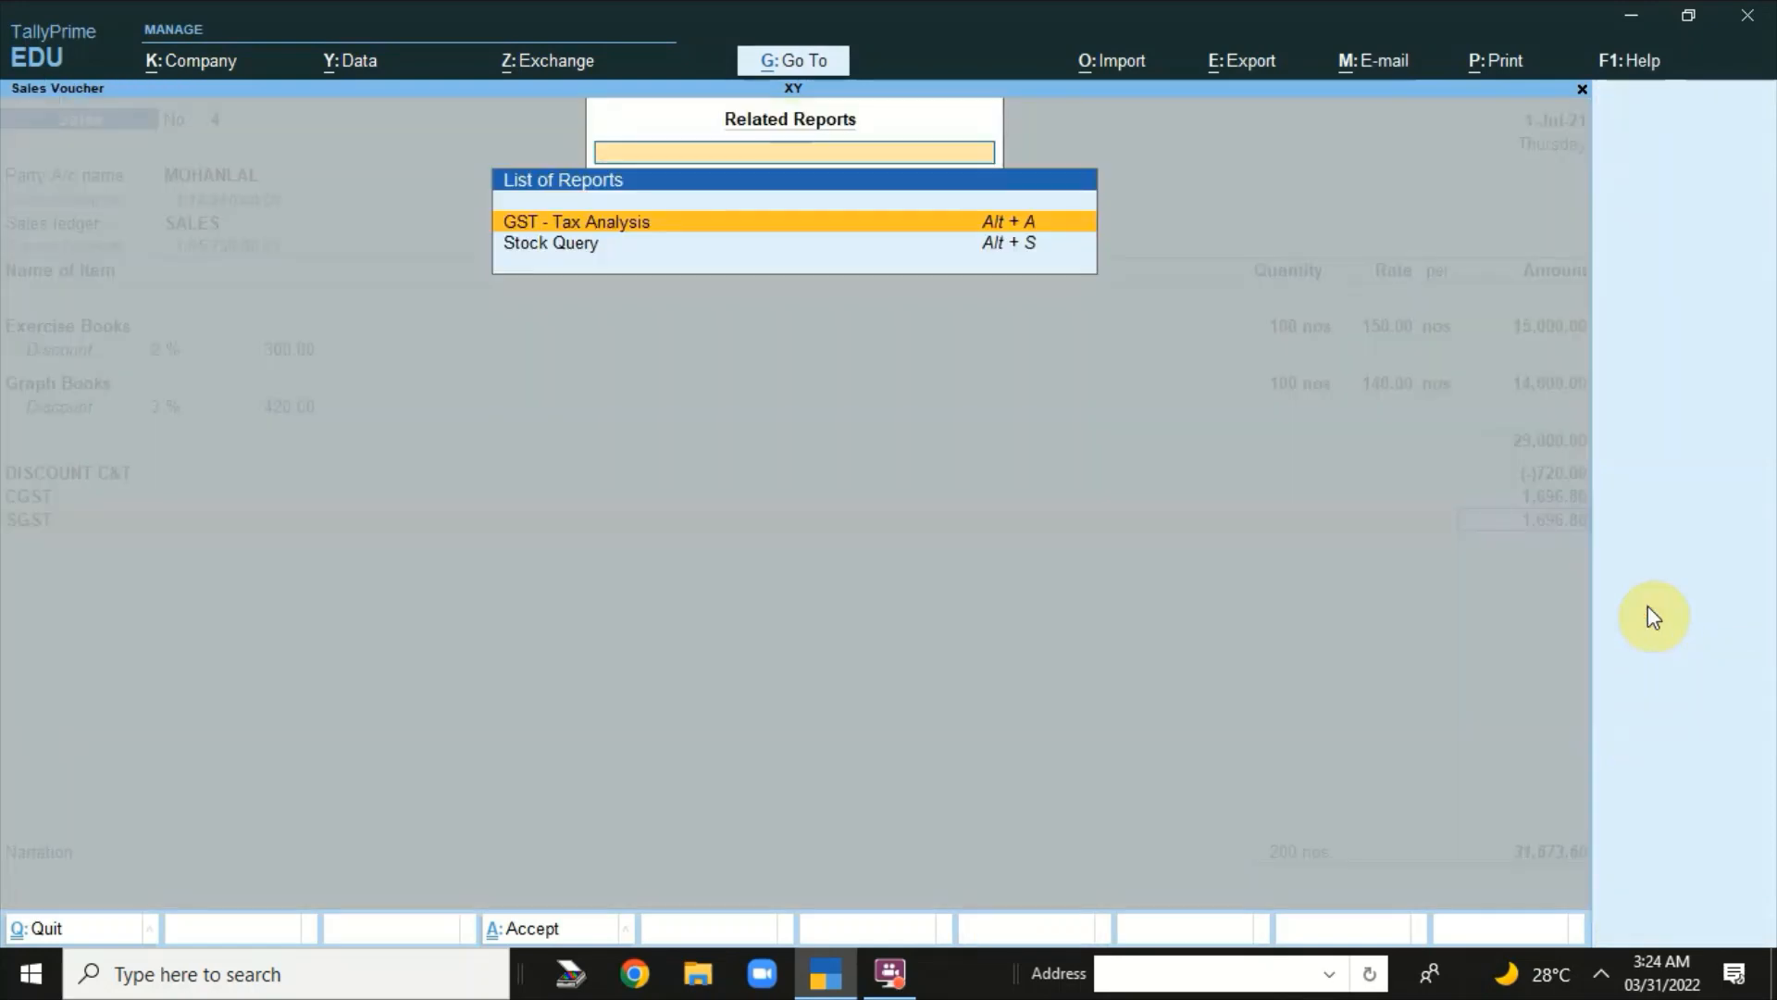
{"action": "key", "text": "Return"}
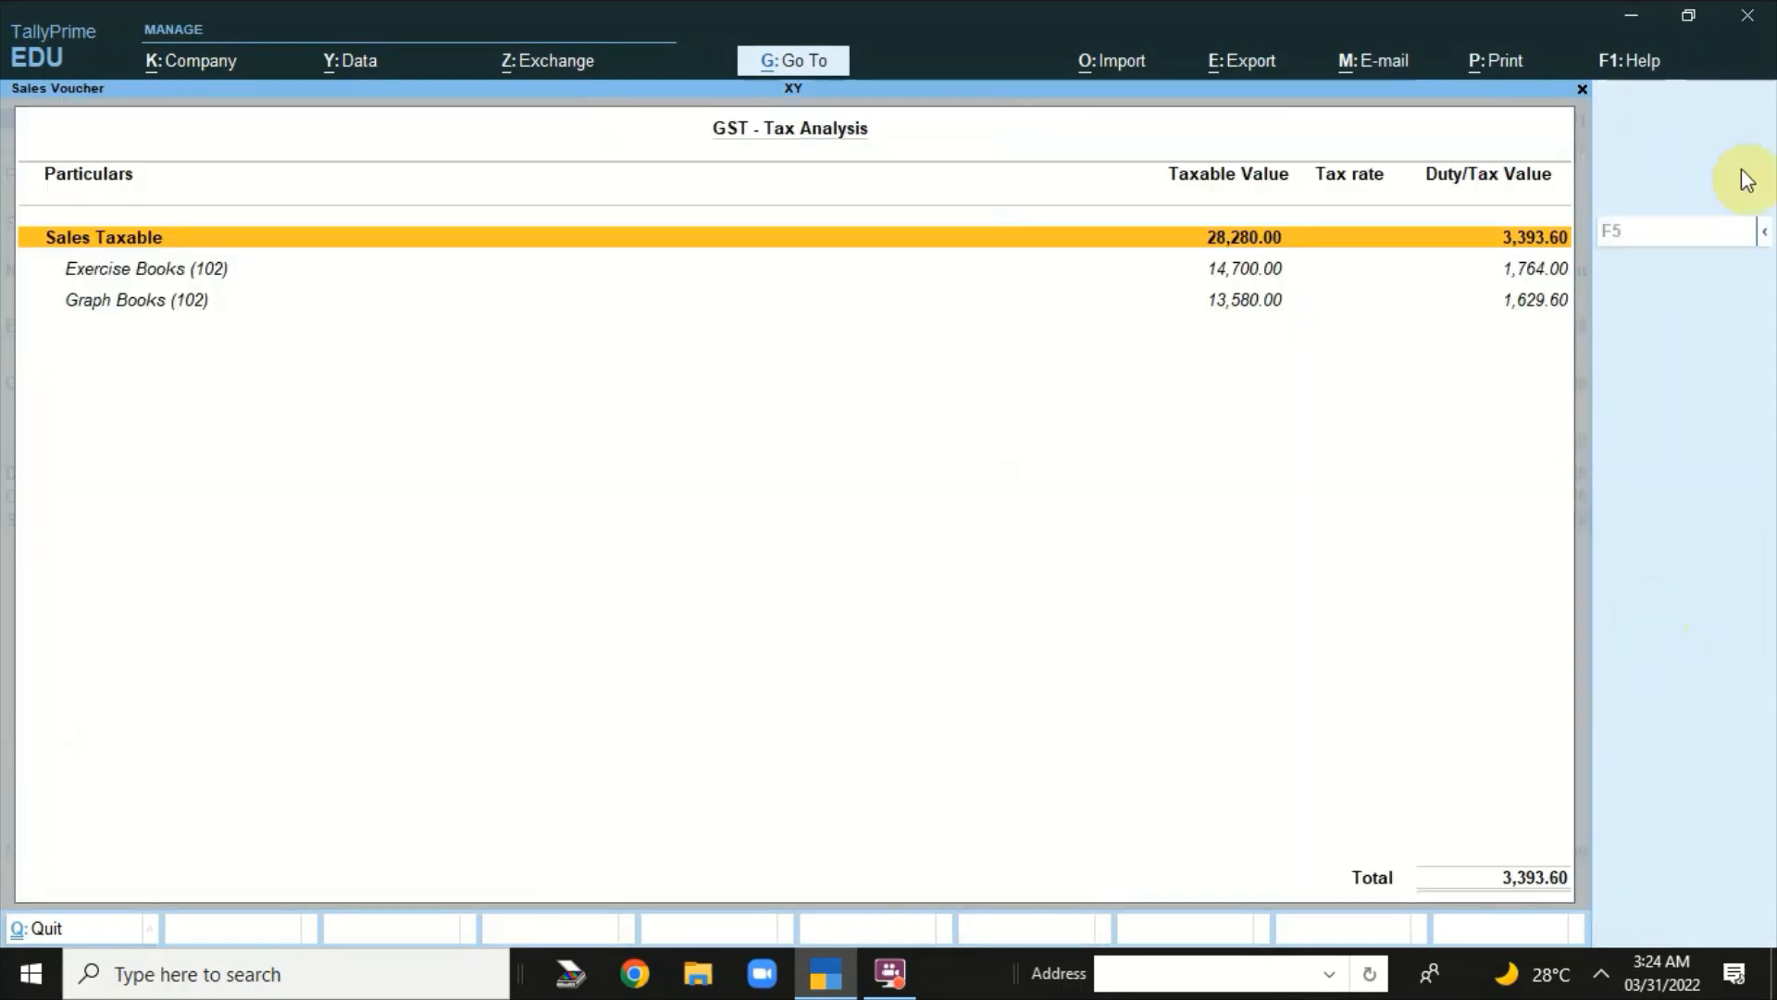
{"action": "left_click", "coordinate": [1763, 232]}
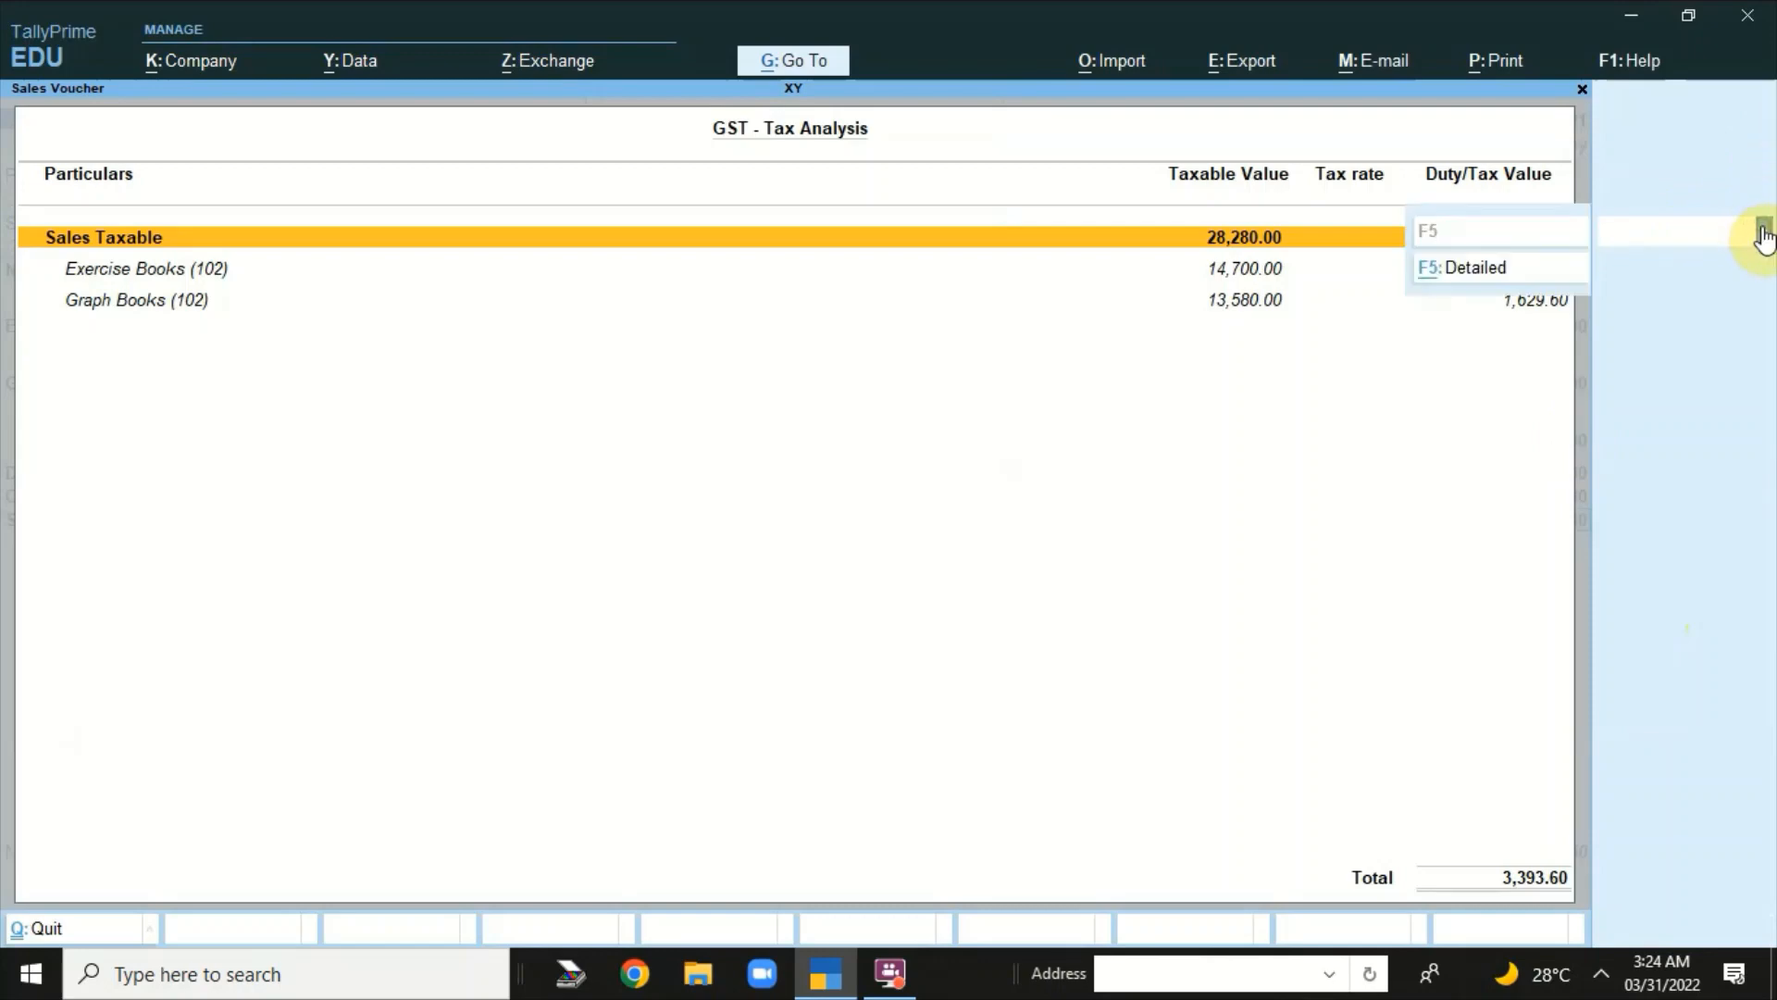
{"action": "left_click", "coordinate": [1460, 269]}
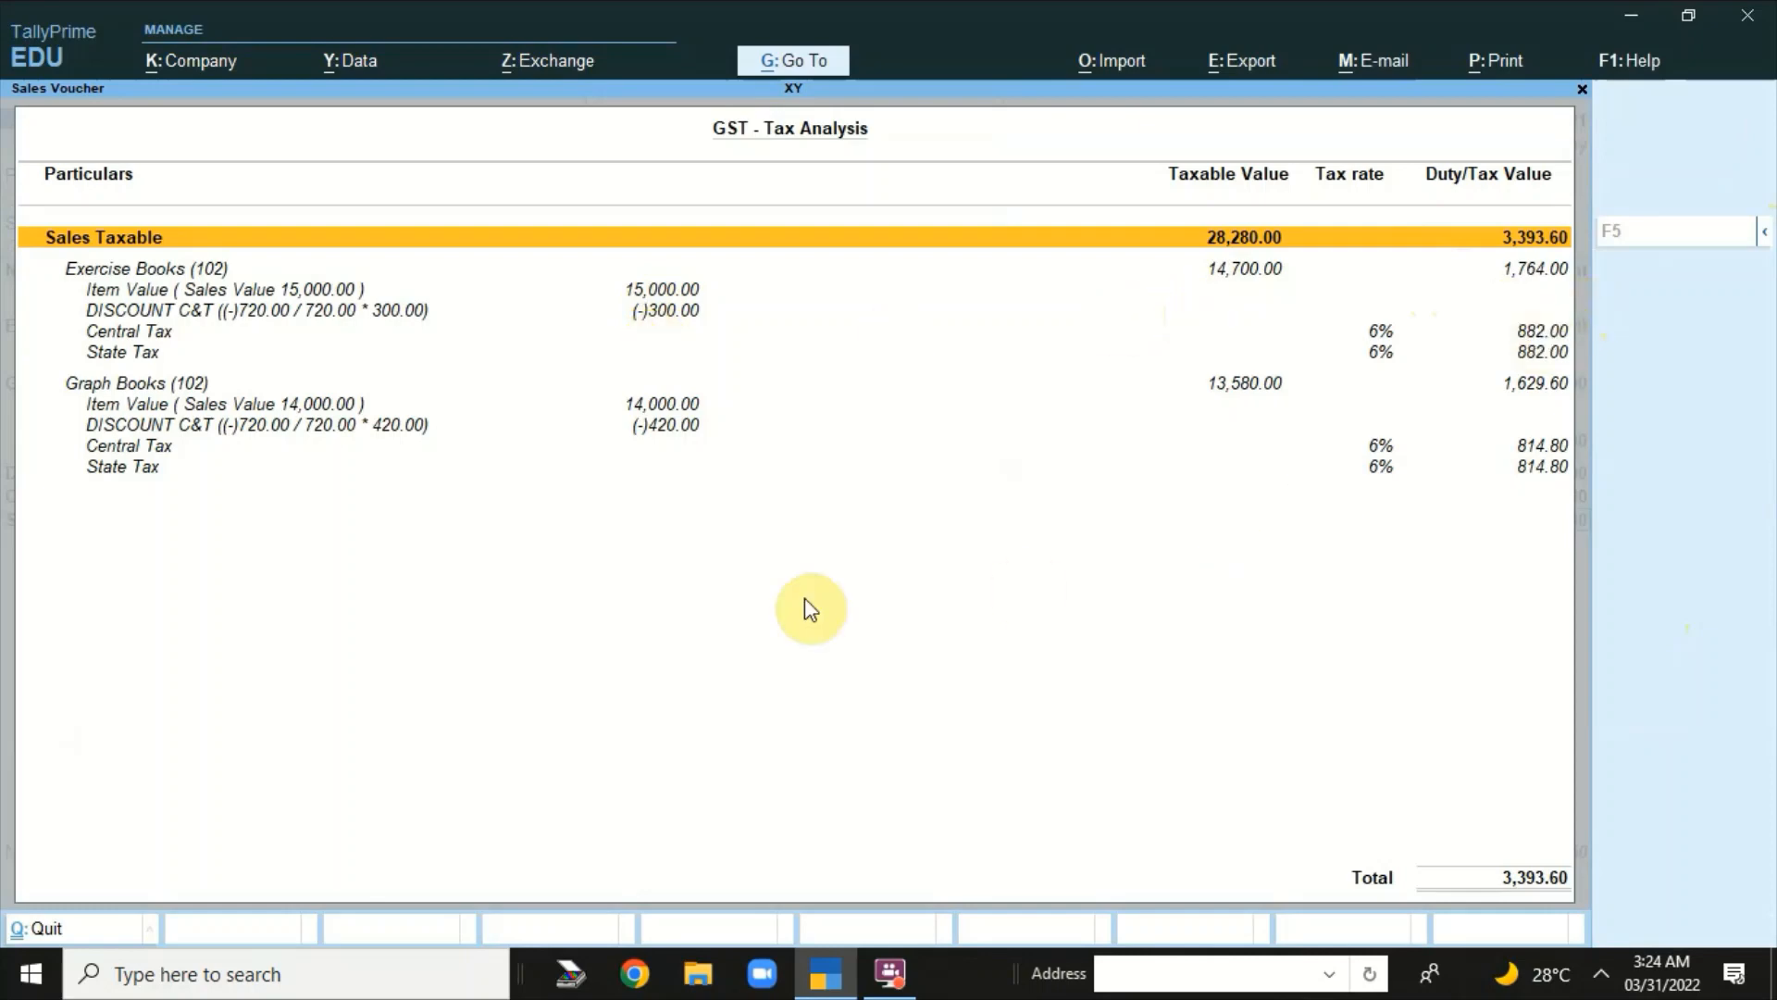
{"action": "key", "text": "Escape"}
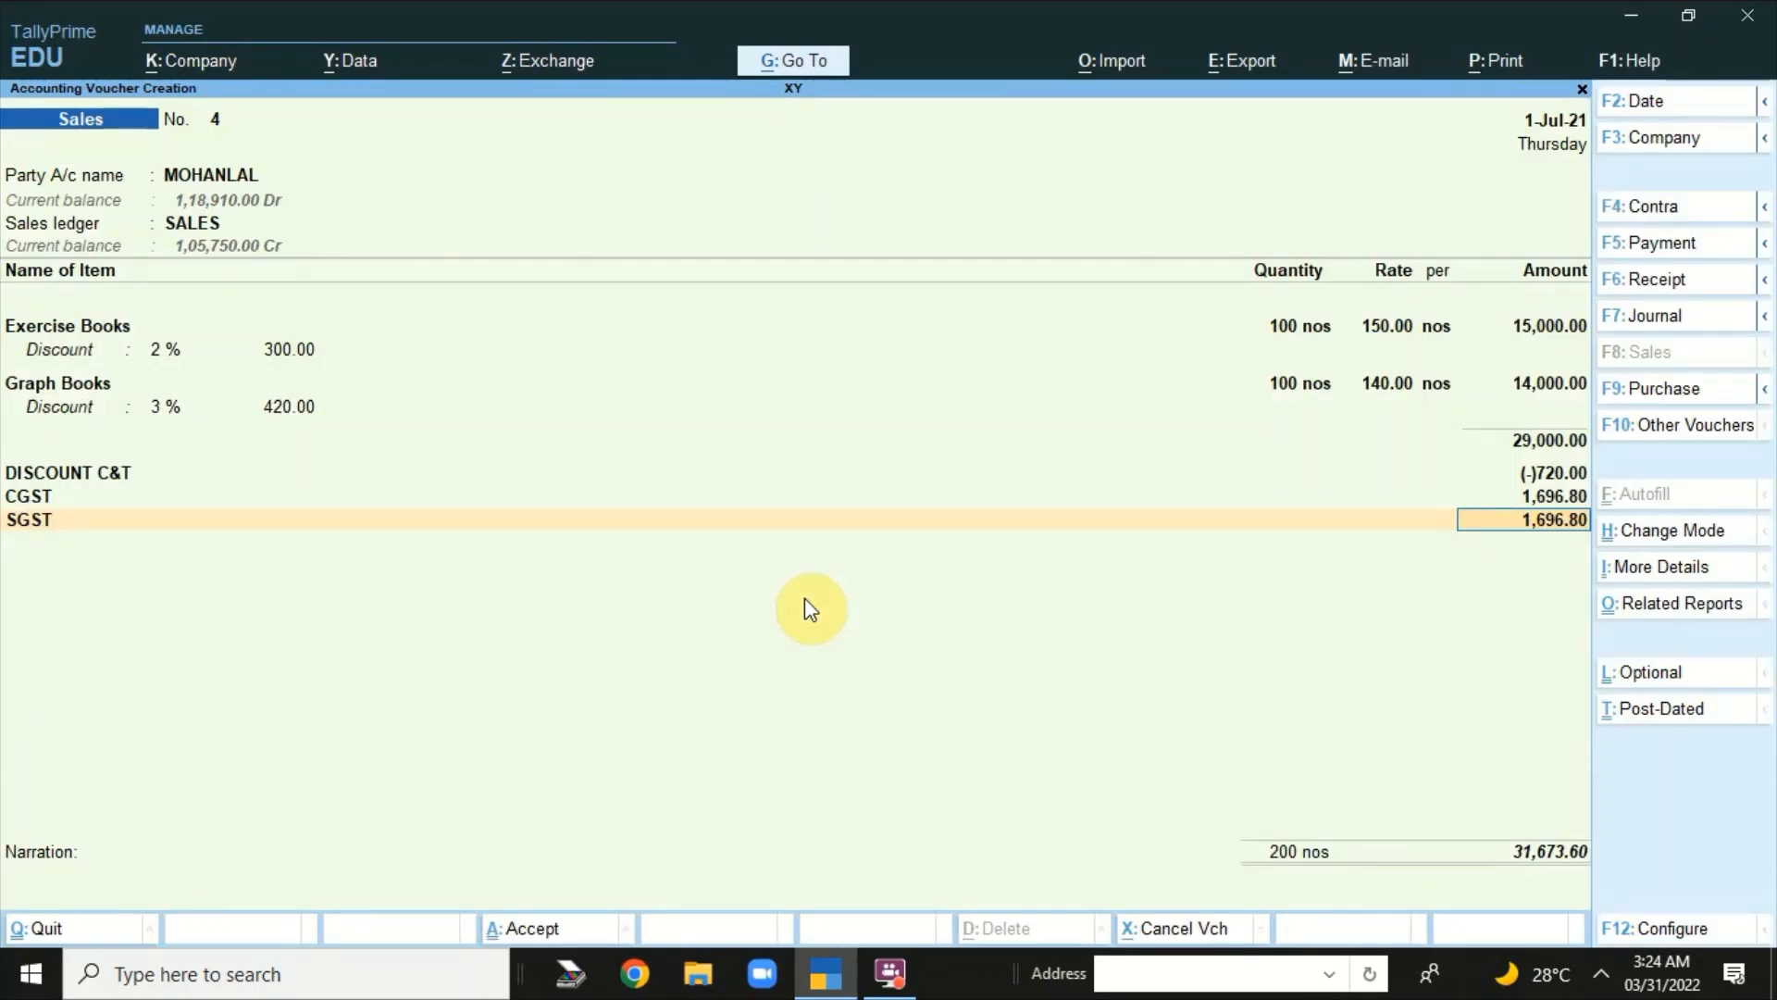
- Preview the voucher's tax invoice at enlarged size to examine the discount and tax lines, and leave the preview
{"action": "left_click", "coordinate": [1501, 64]}
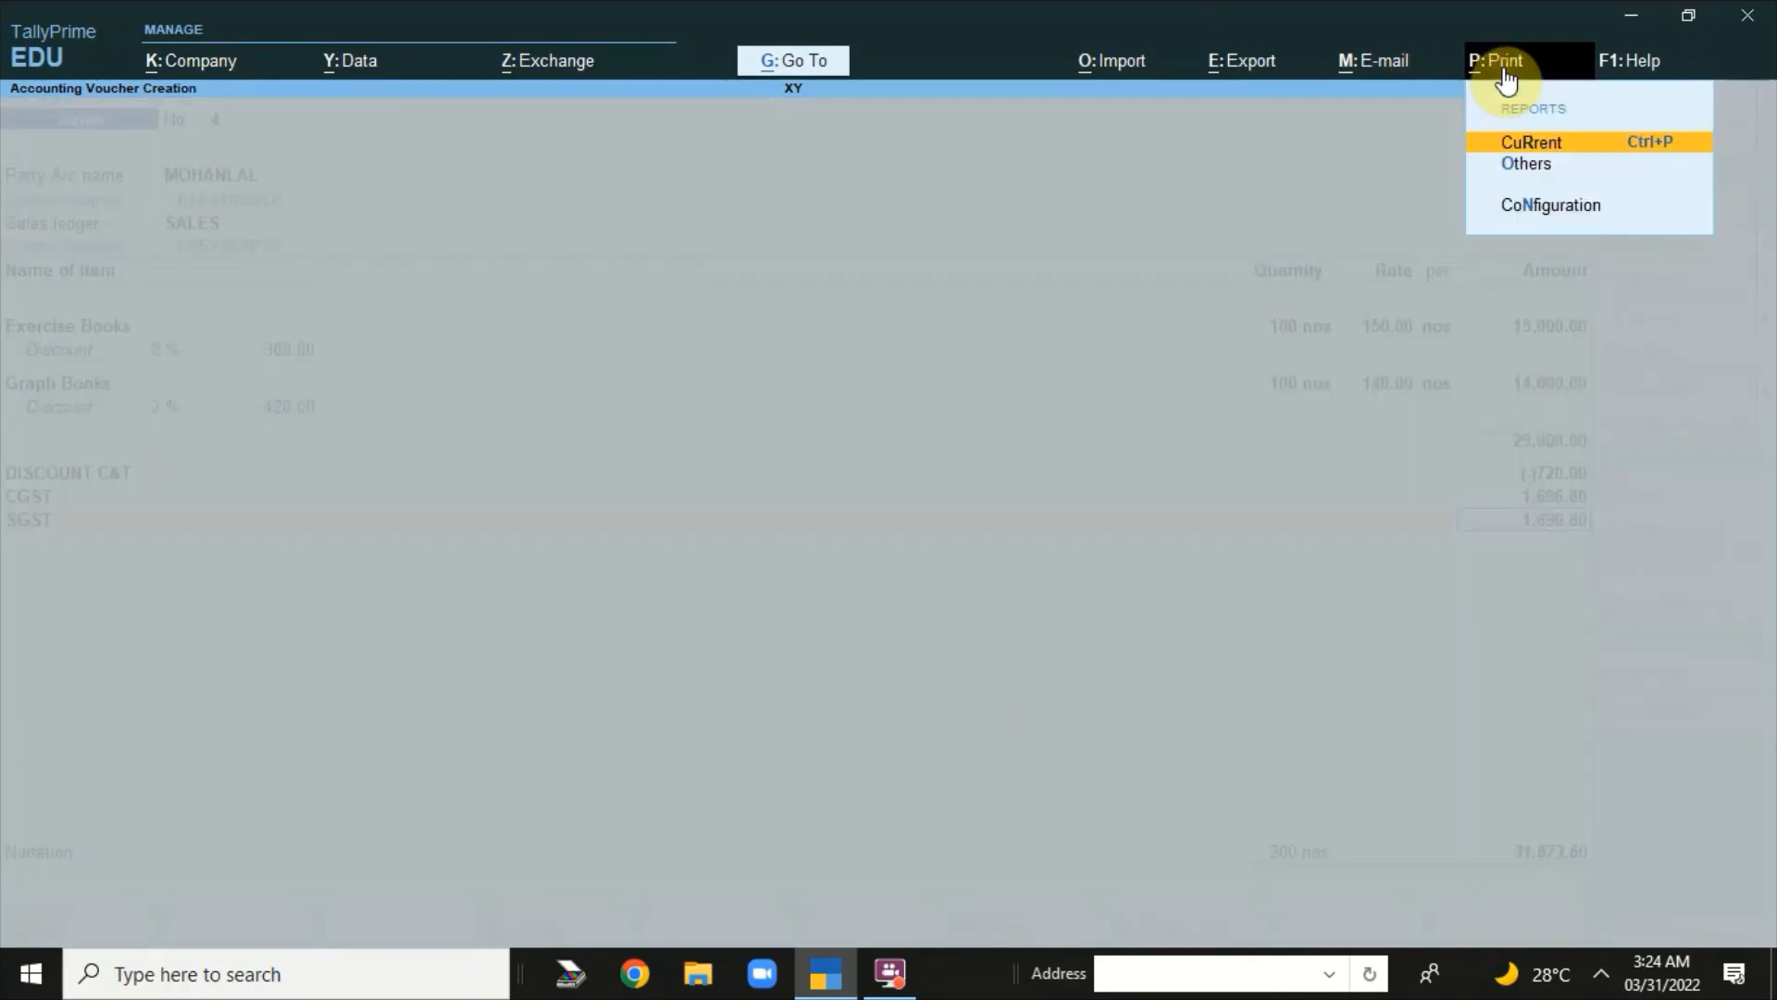
{"action": "left_click", "coordinate": [1520, 143]}
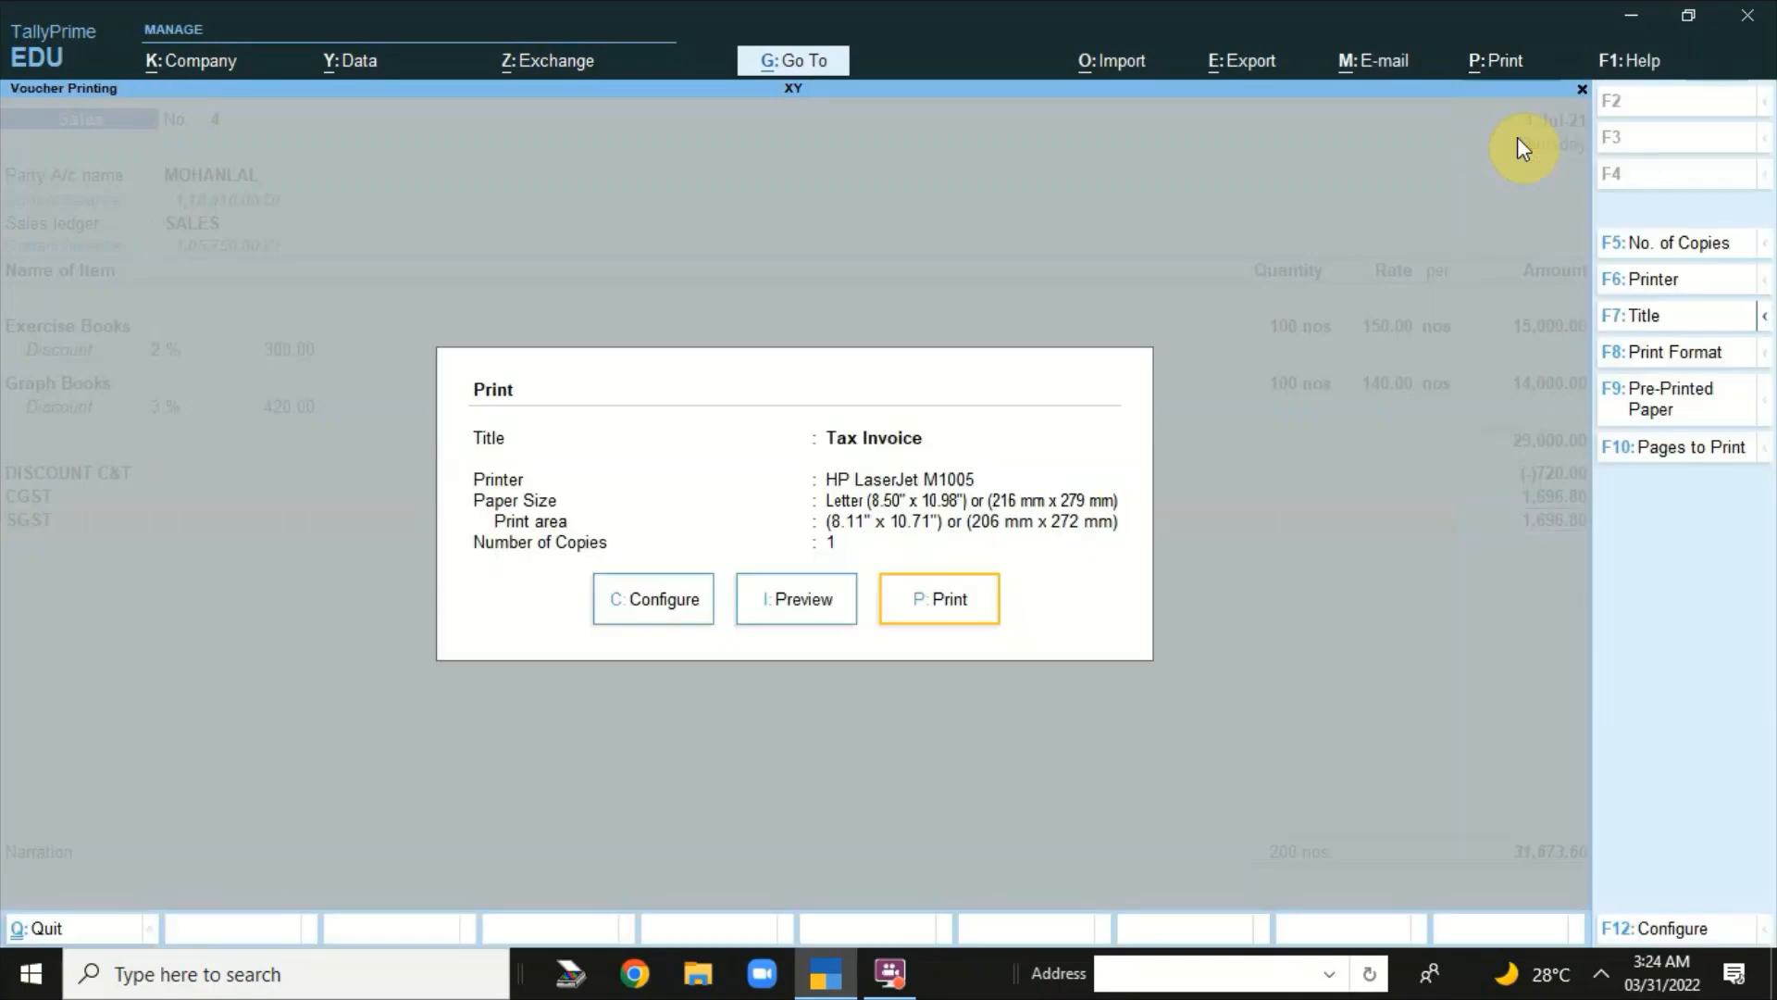
{"action": "left_click", "coordinate": [782, 599]}
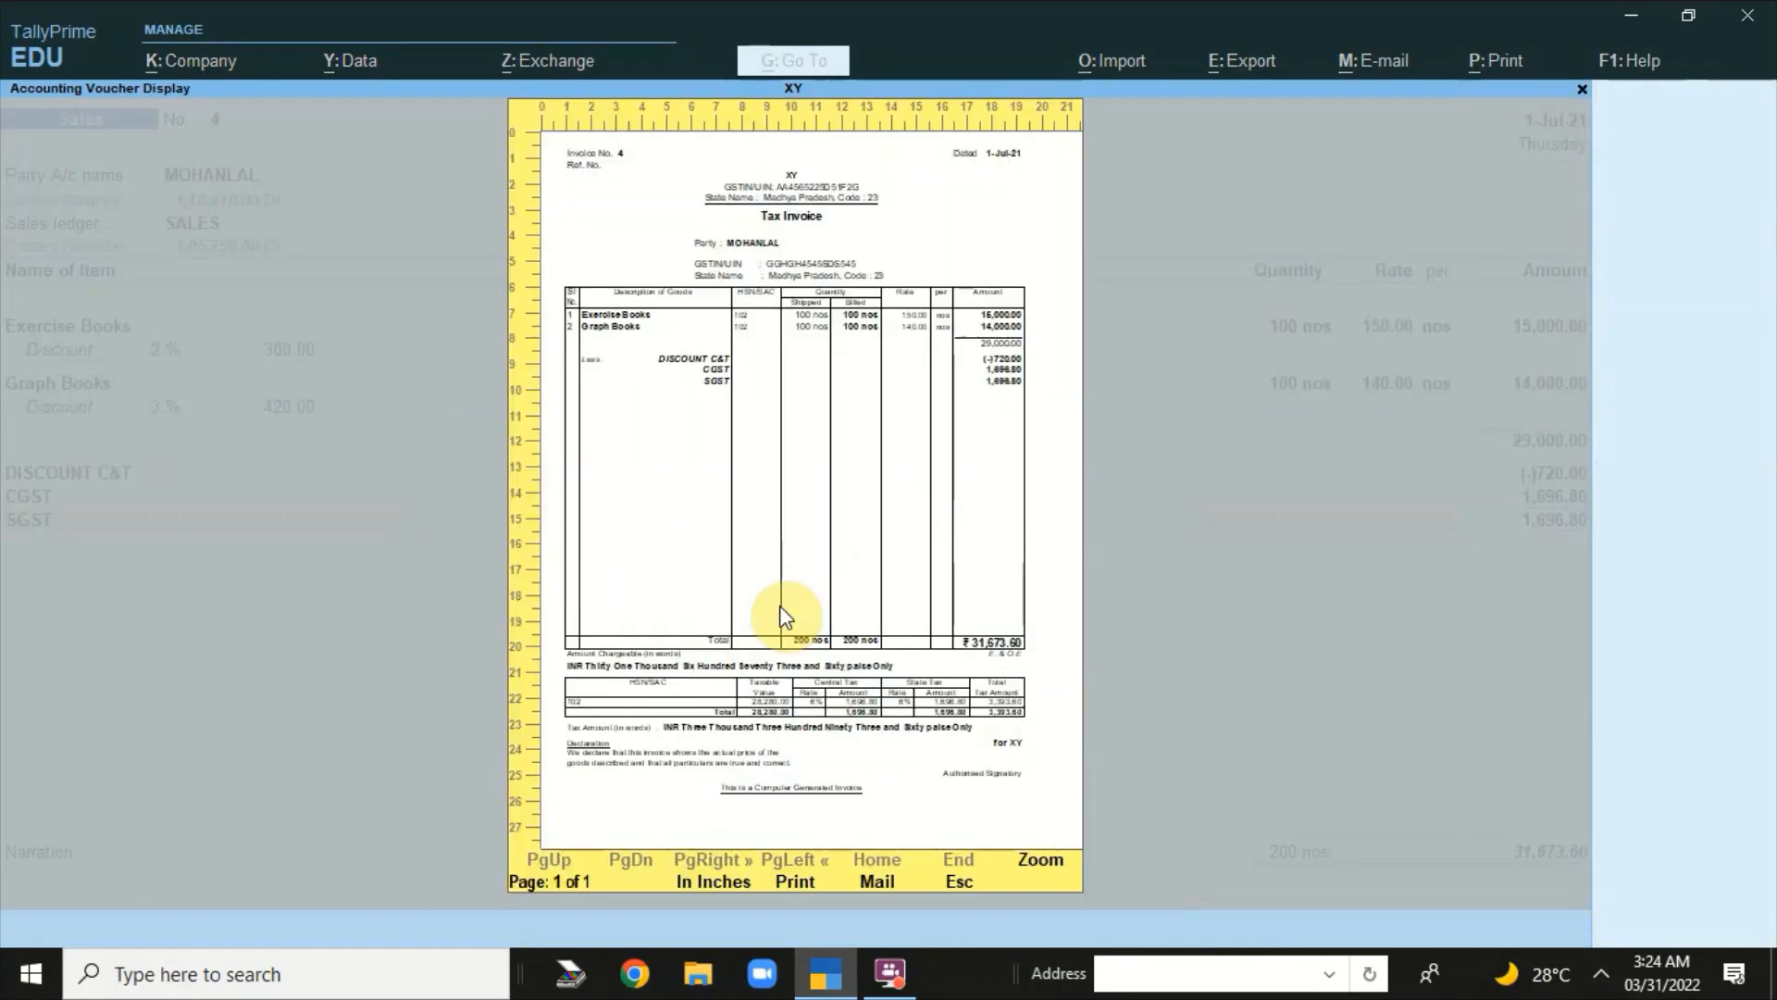
{"action": "left_click", "coordinate": [1035, 870]}
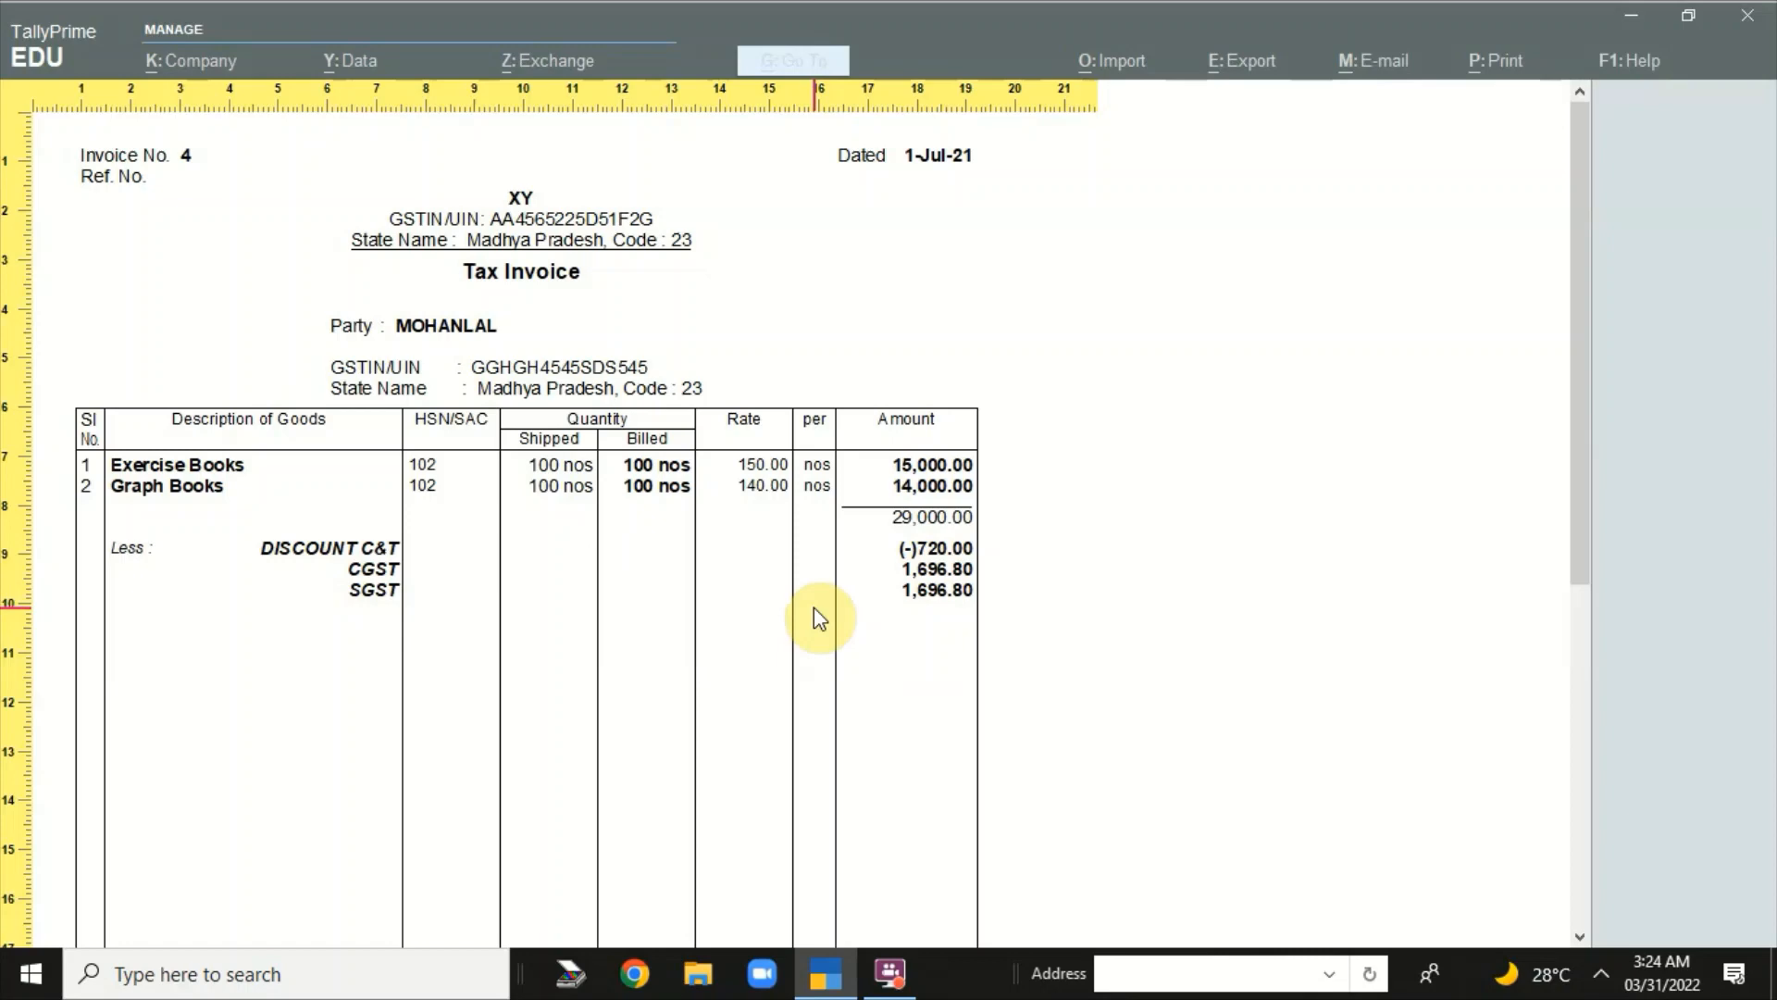
{"action": "key", "text": "Escape"}
{"action": "key", "text": "Escape"}
{"action": "key", "text": "Escape"}
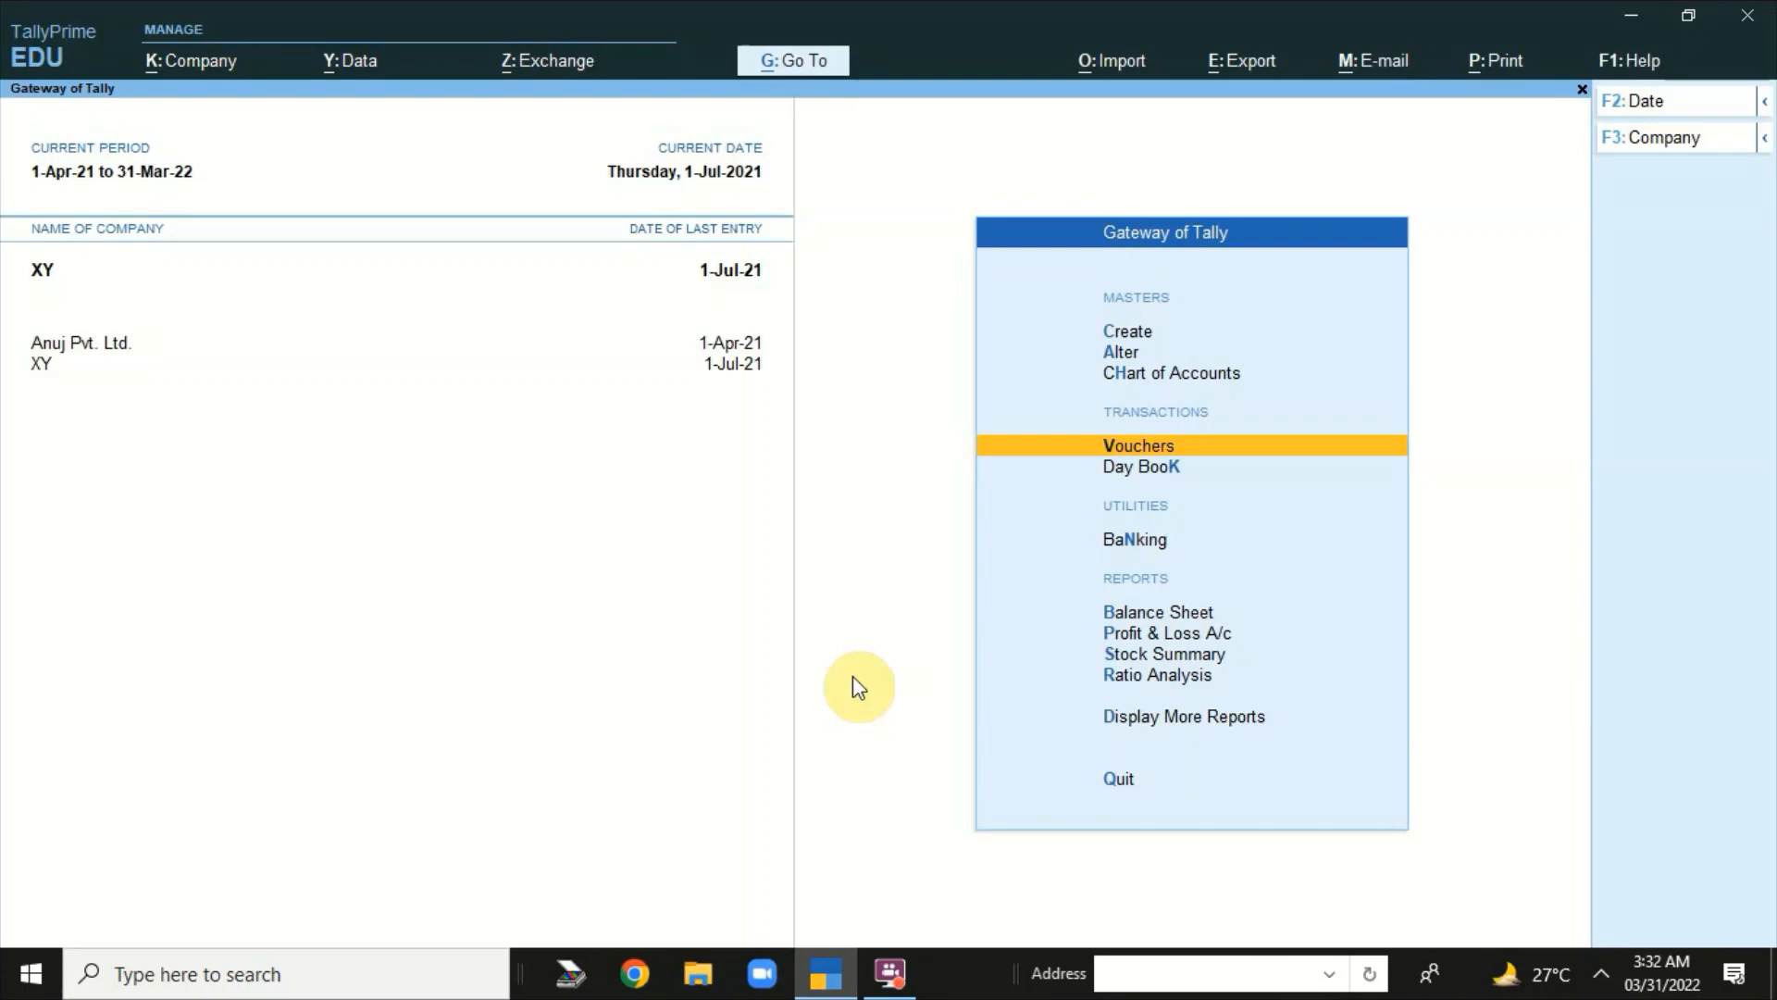
- Start a new sales voucher and choose the same customer as in the previous invoice as the party account
{"action": "key", "text": "Return"}
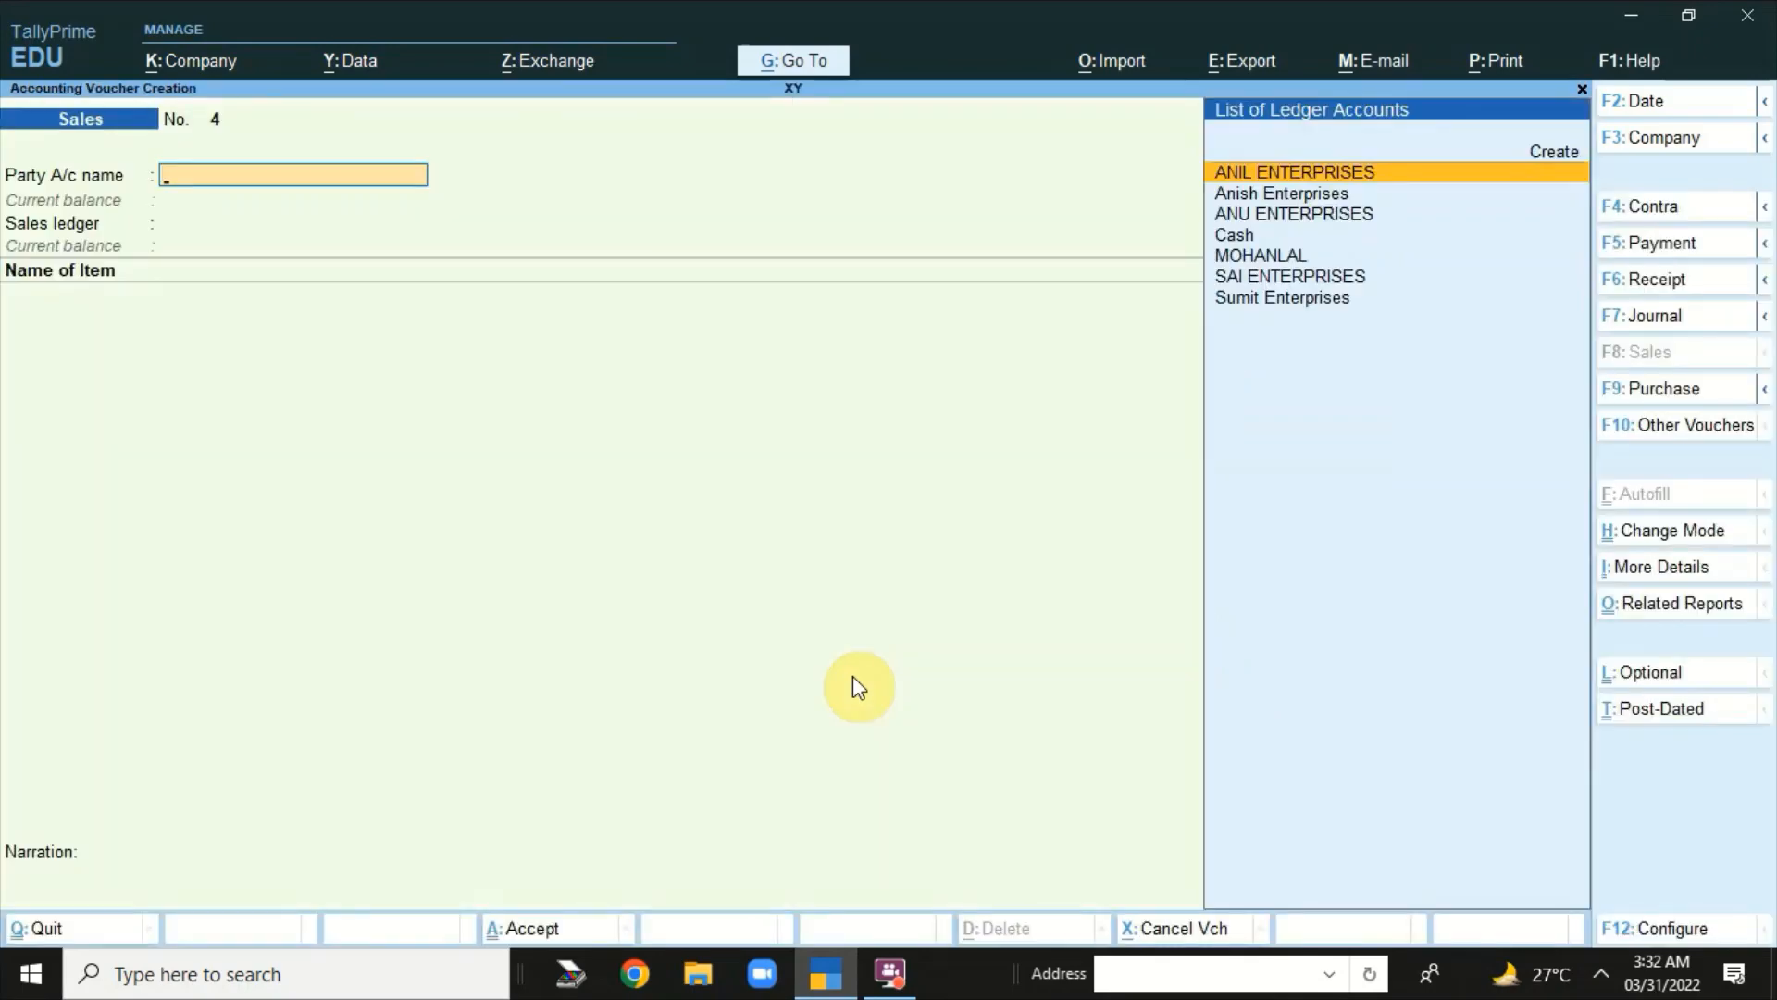
{"action": "key", "text": "Down"}
{"action": "key", "text": "Down"}
{"action": "key", "text": "Down"}
{"action": "key", "text": "Down"}
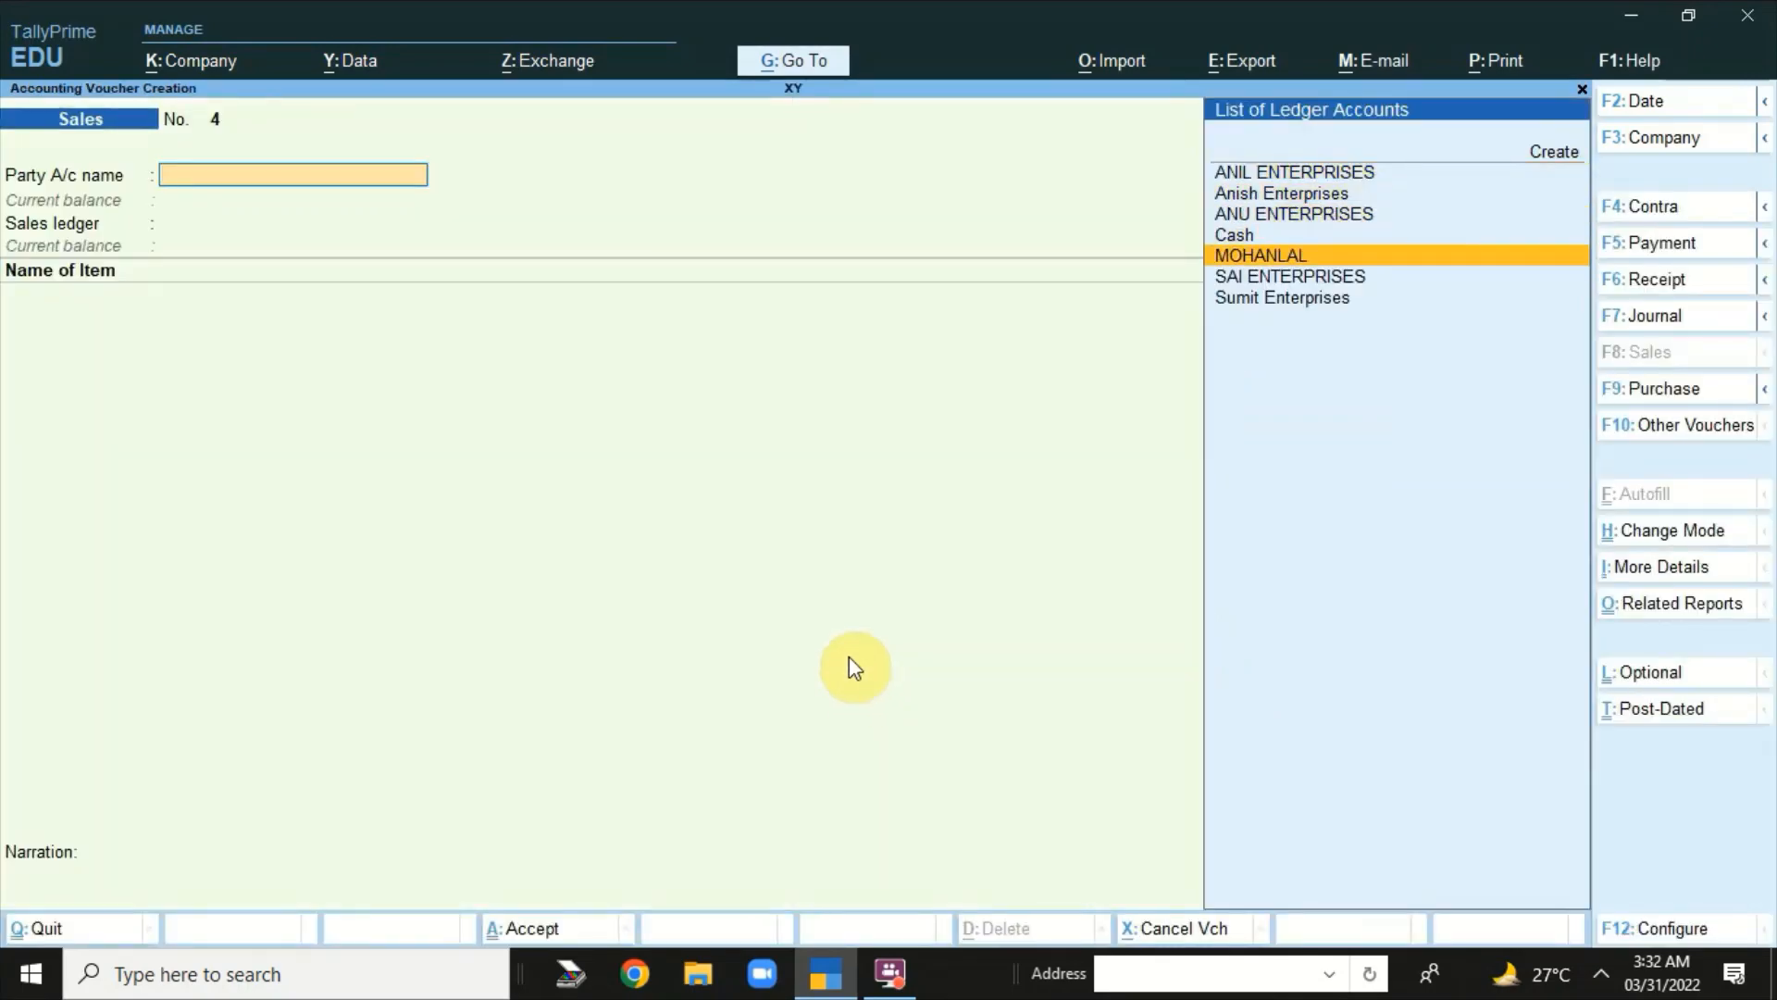
{"action": "key", "text": "Return"}
- Leave the dispatch details blank and accept the party details with state and place of supply Madhya Pradesh
{"action": "key", "text": "Return"}
{"action": "key", "text": "Return"}
{"action": "key", "text": "Return"}
{"action": "key", "text": "Return"}
{"action": "key", "text": "Return"}
{"action": "key", "text": "Return"}
{"action": "key", "text": "Return"}
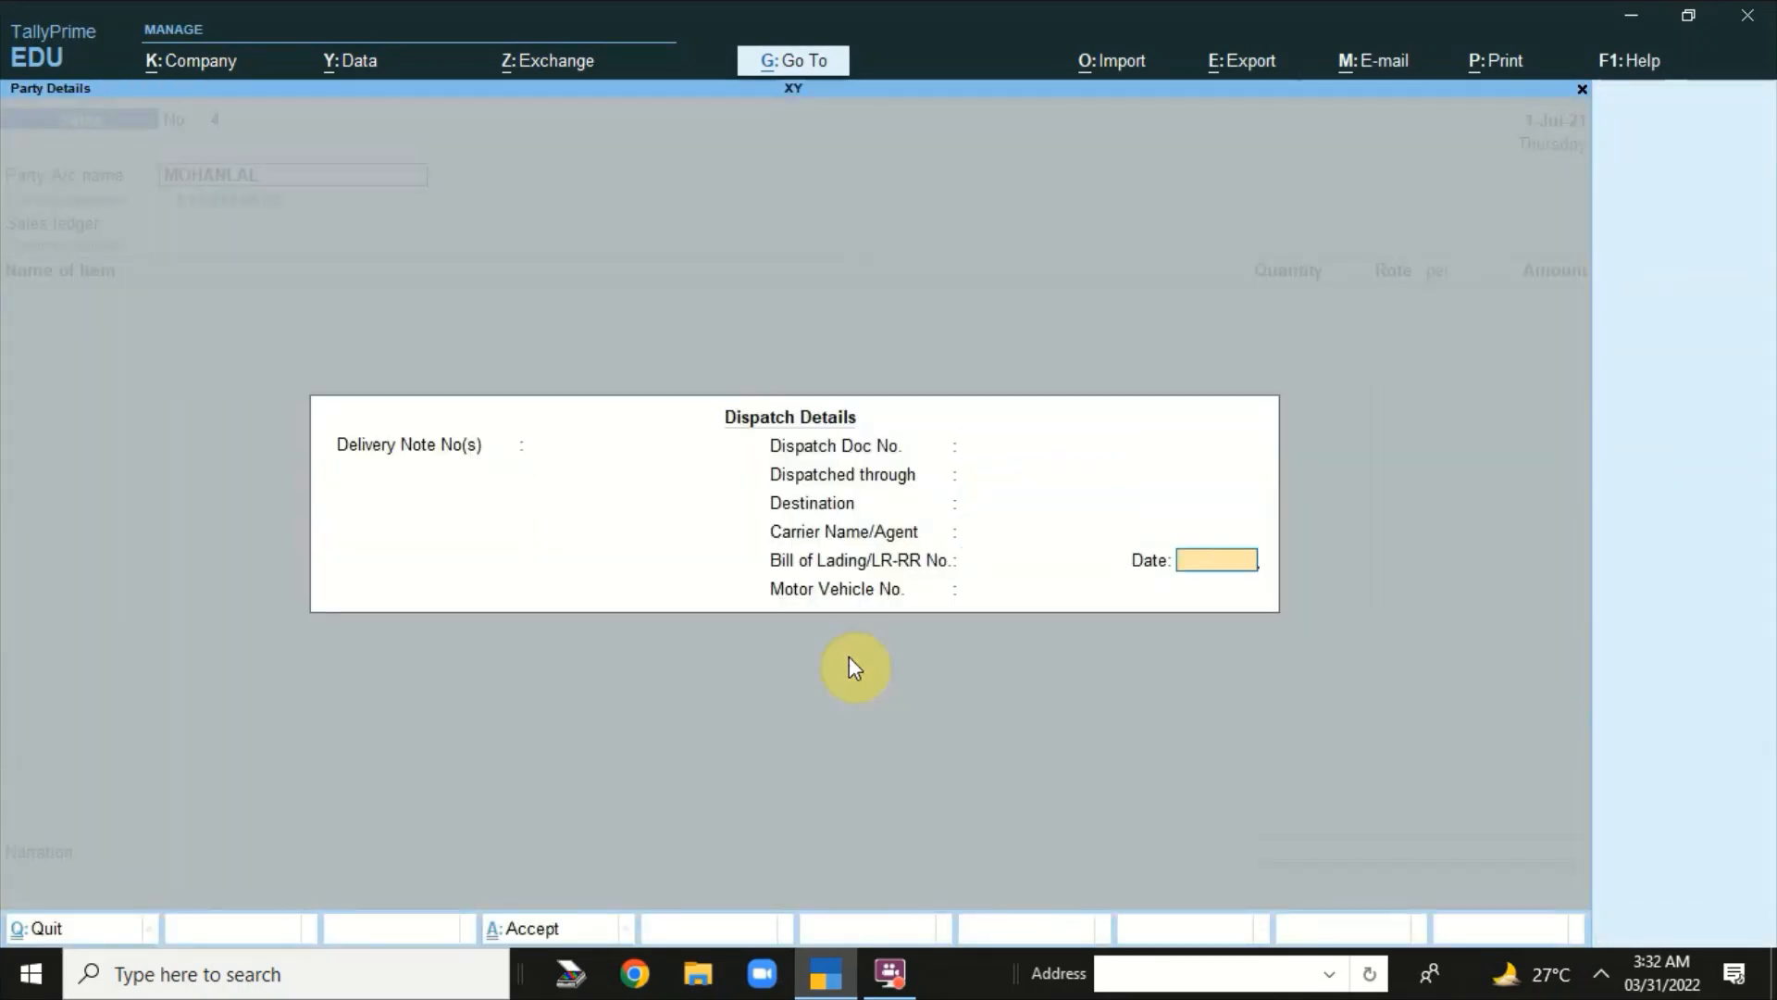
{"action": "key", "text": "Return"}
{"action": "key", "text": "Return"}
{"action": "key", "text": "Return"}
{"action": "key", "text": "Return"}
{"action": "key", "text": "Return"}
{"action": "key", "text": "Return"}
{"action": "key", "text": "Return"}
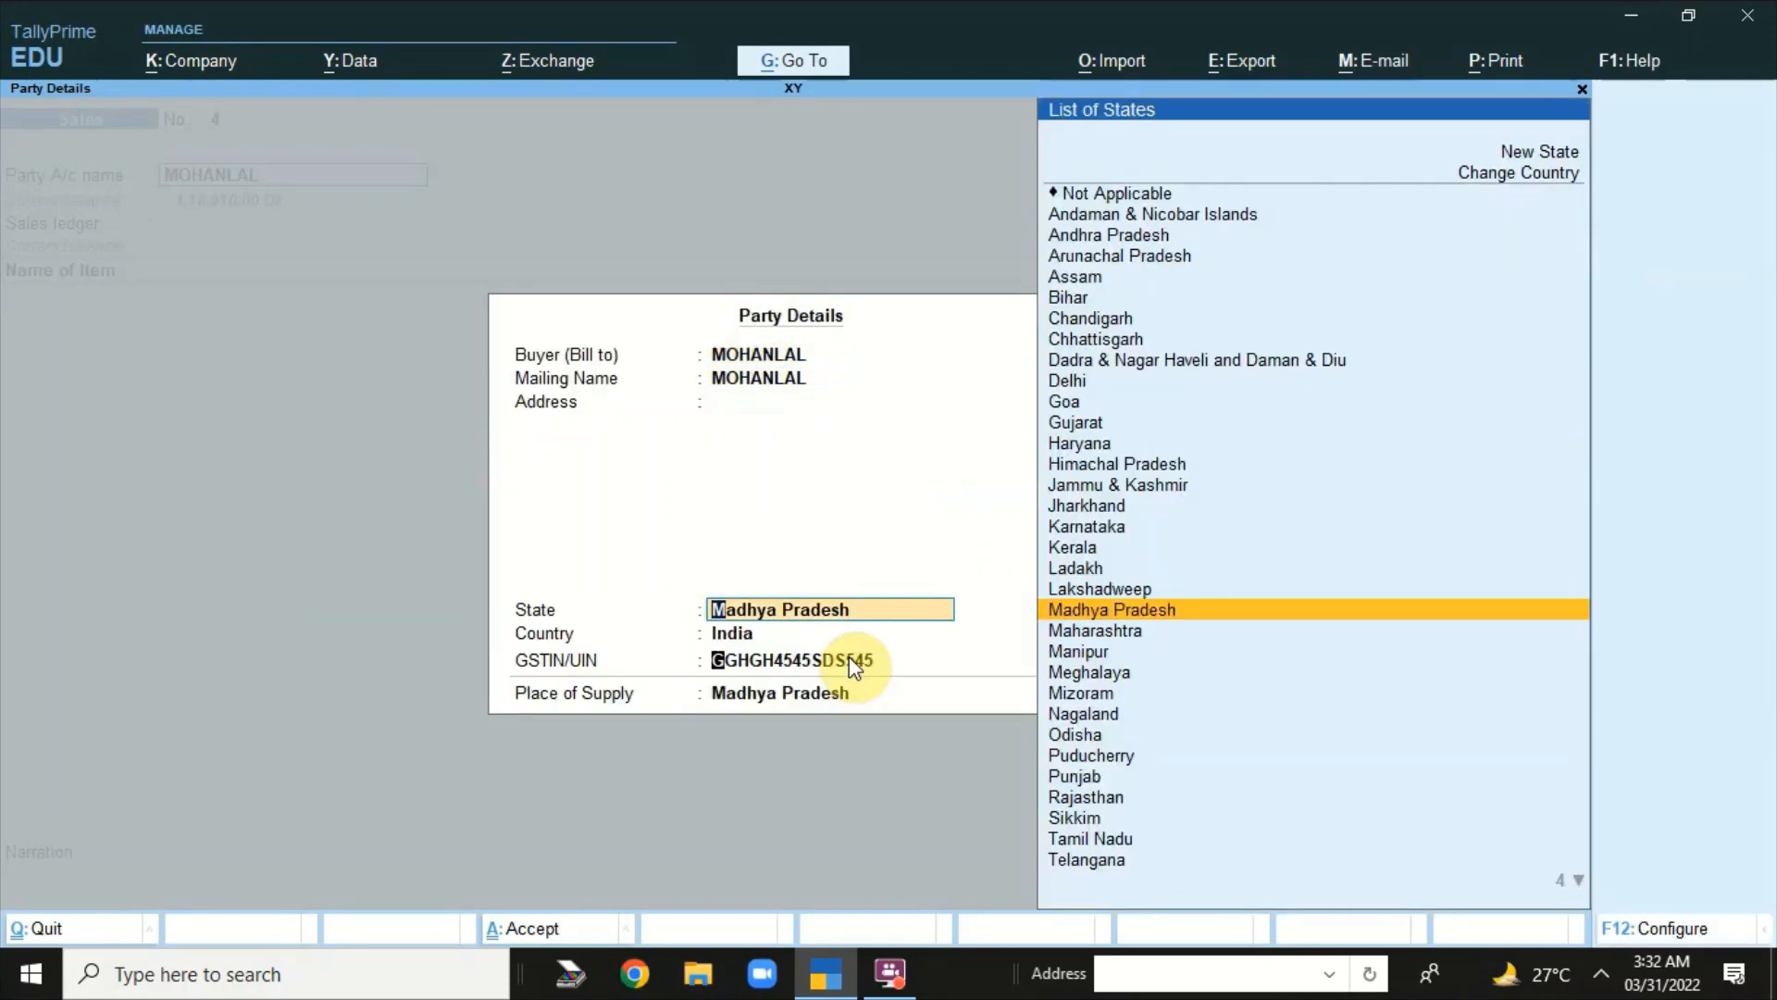
- Choose SALES as the sales ledger of the voucher
{"action": "key", "text": "Down"}
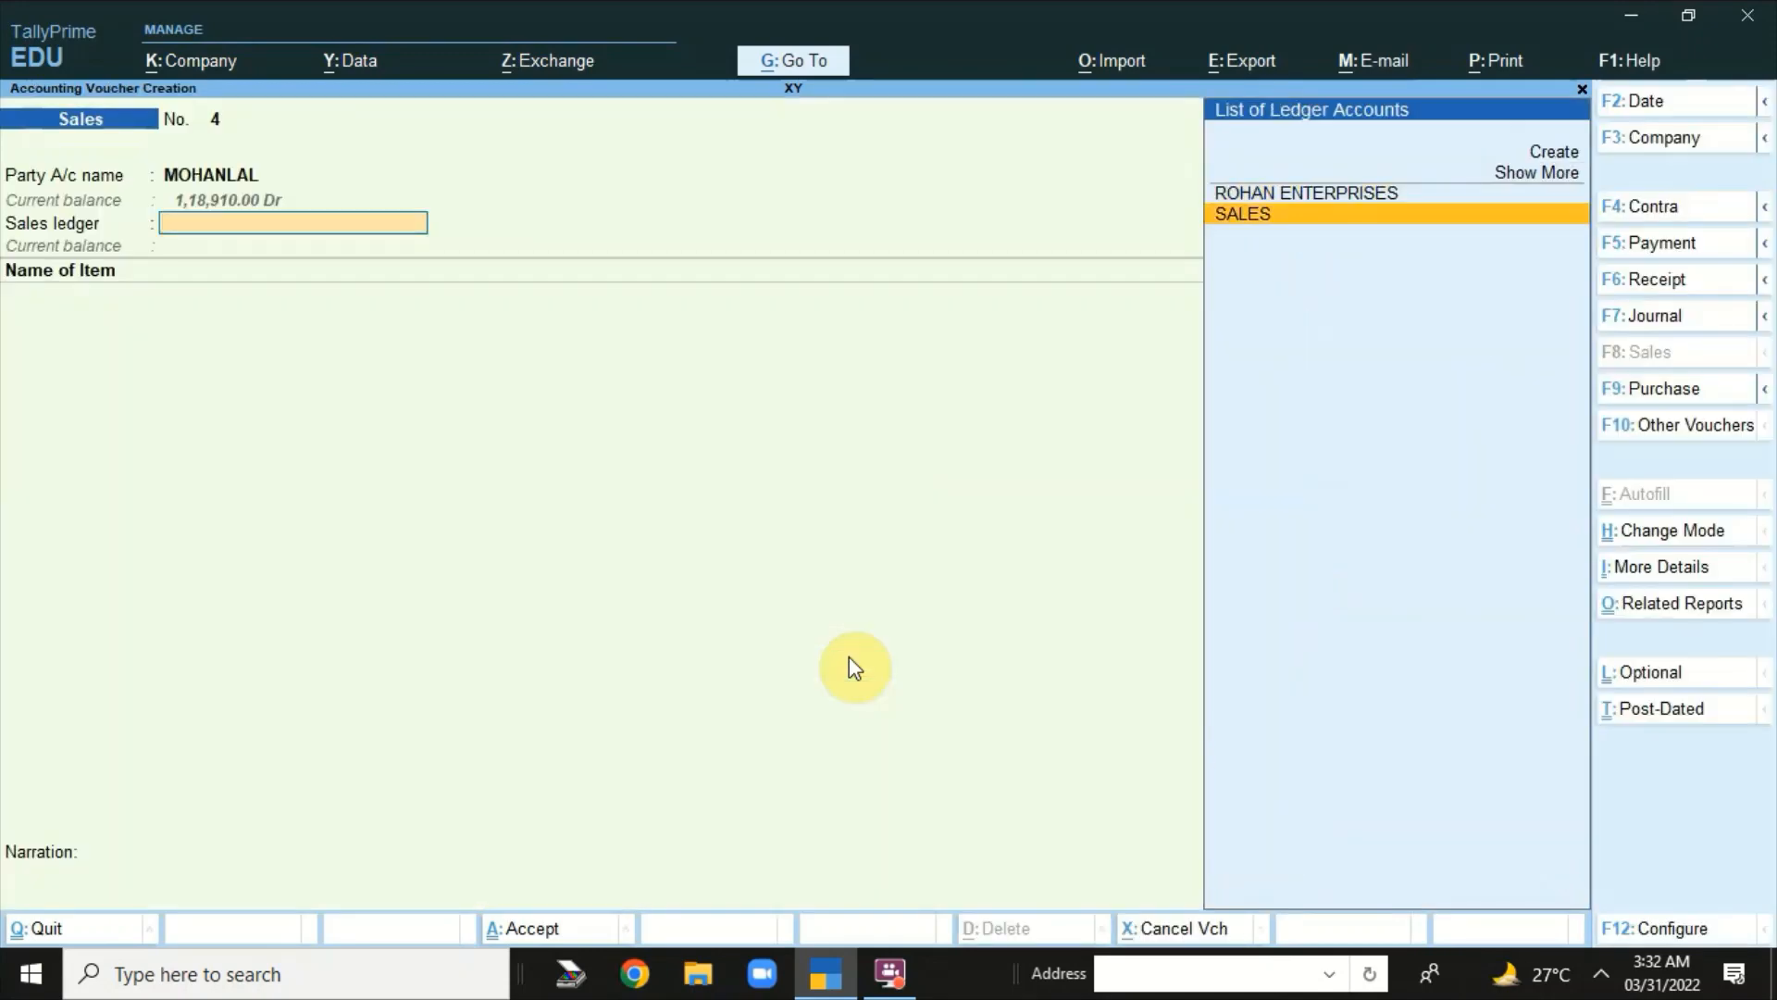
{"action": "key", "text": "Return"}
{"action": "key", "text": "Return"}
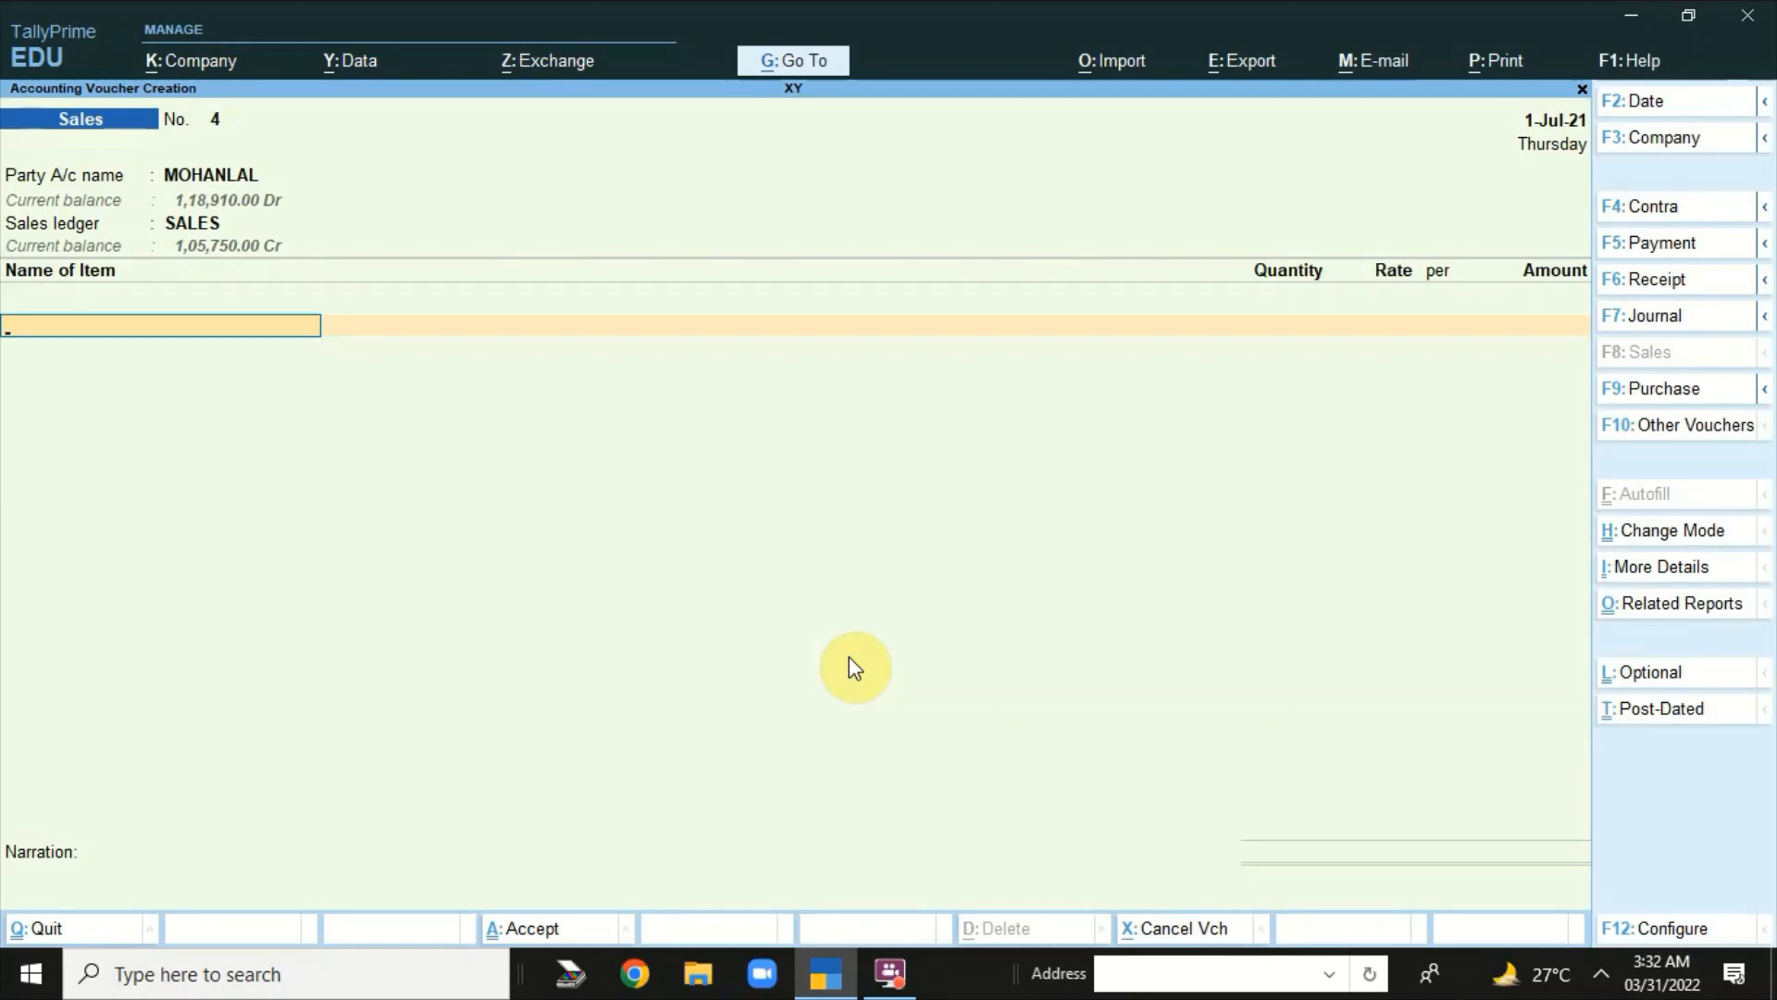
- Add Exercise Books to the voucher with a quantity of 100 nos and a rate of 150, without an item discount
{"action": "type", "text": "Exer"}
{"action": "key", "text": "Return"}
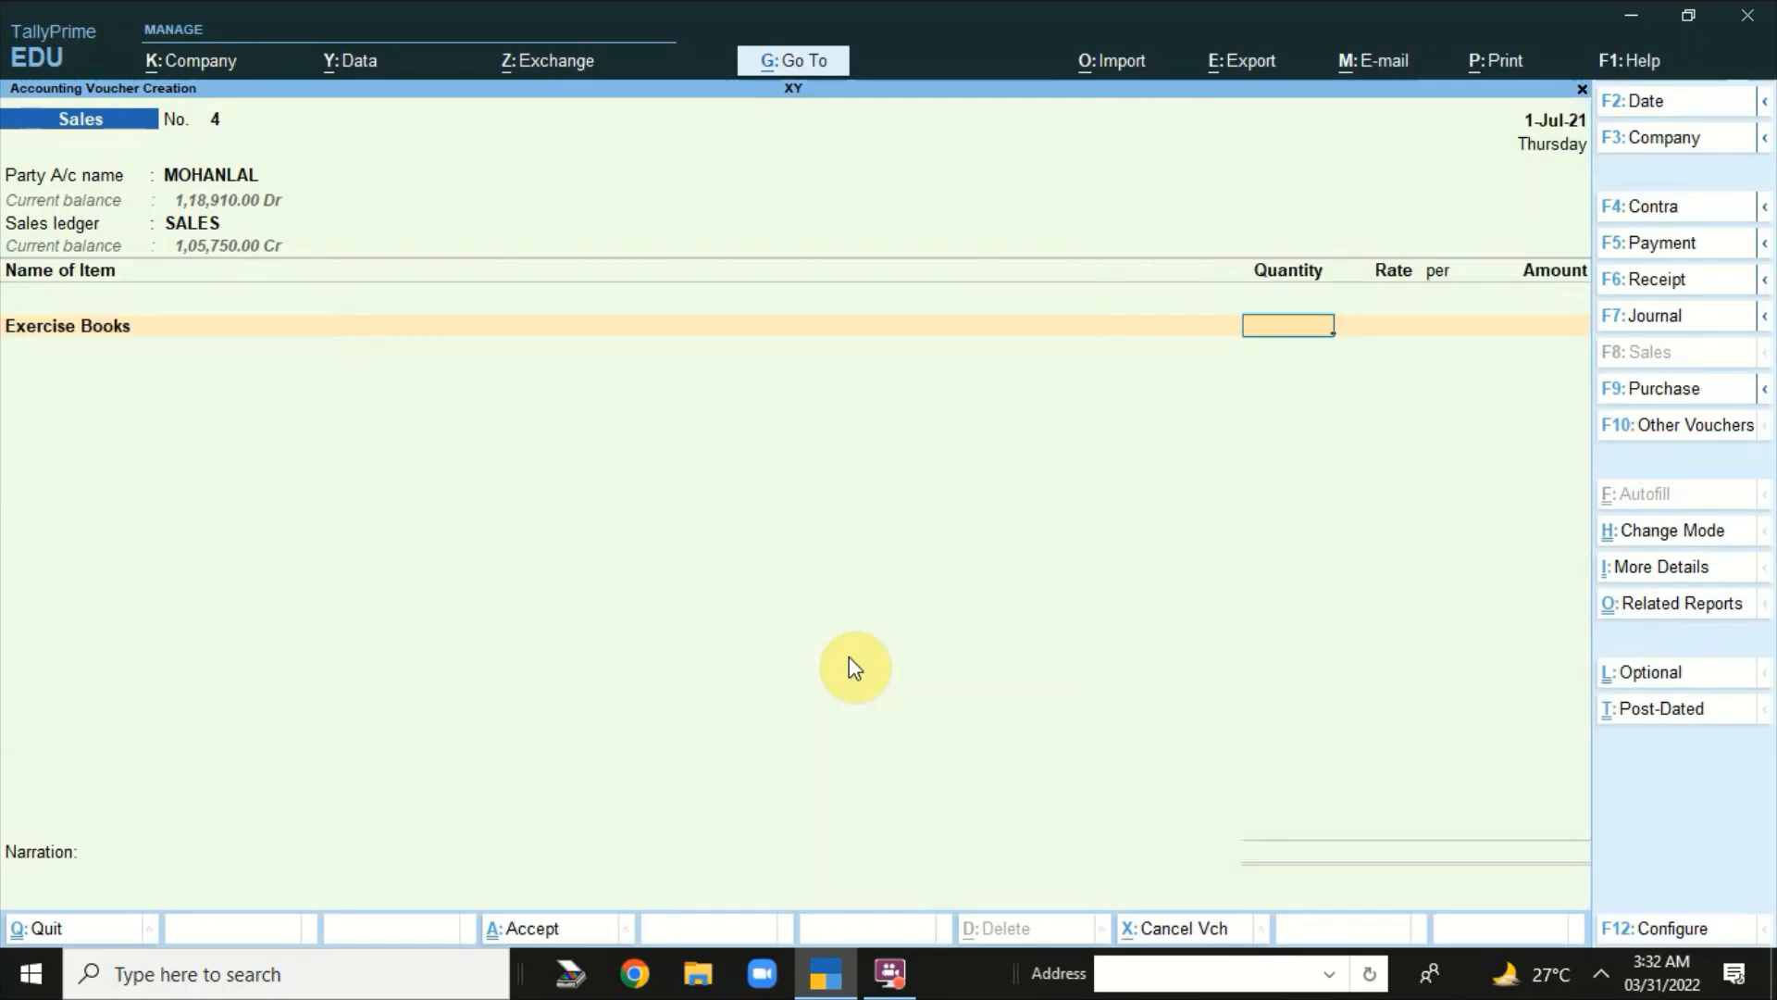
{"action": "type", "text": "100"}
{"action": "key", "text": "Return"}
{"action": "type", "text": "150"}
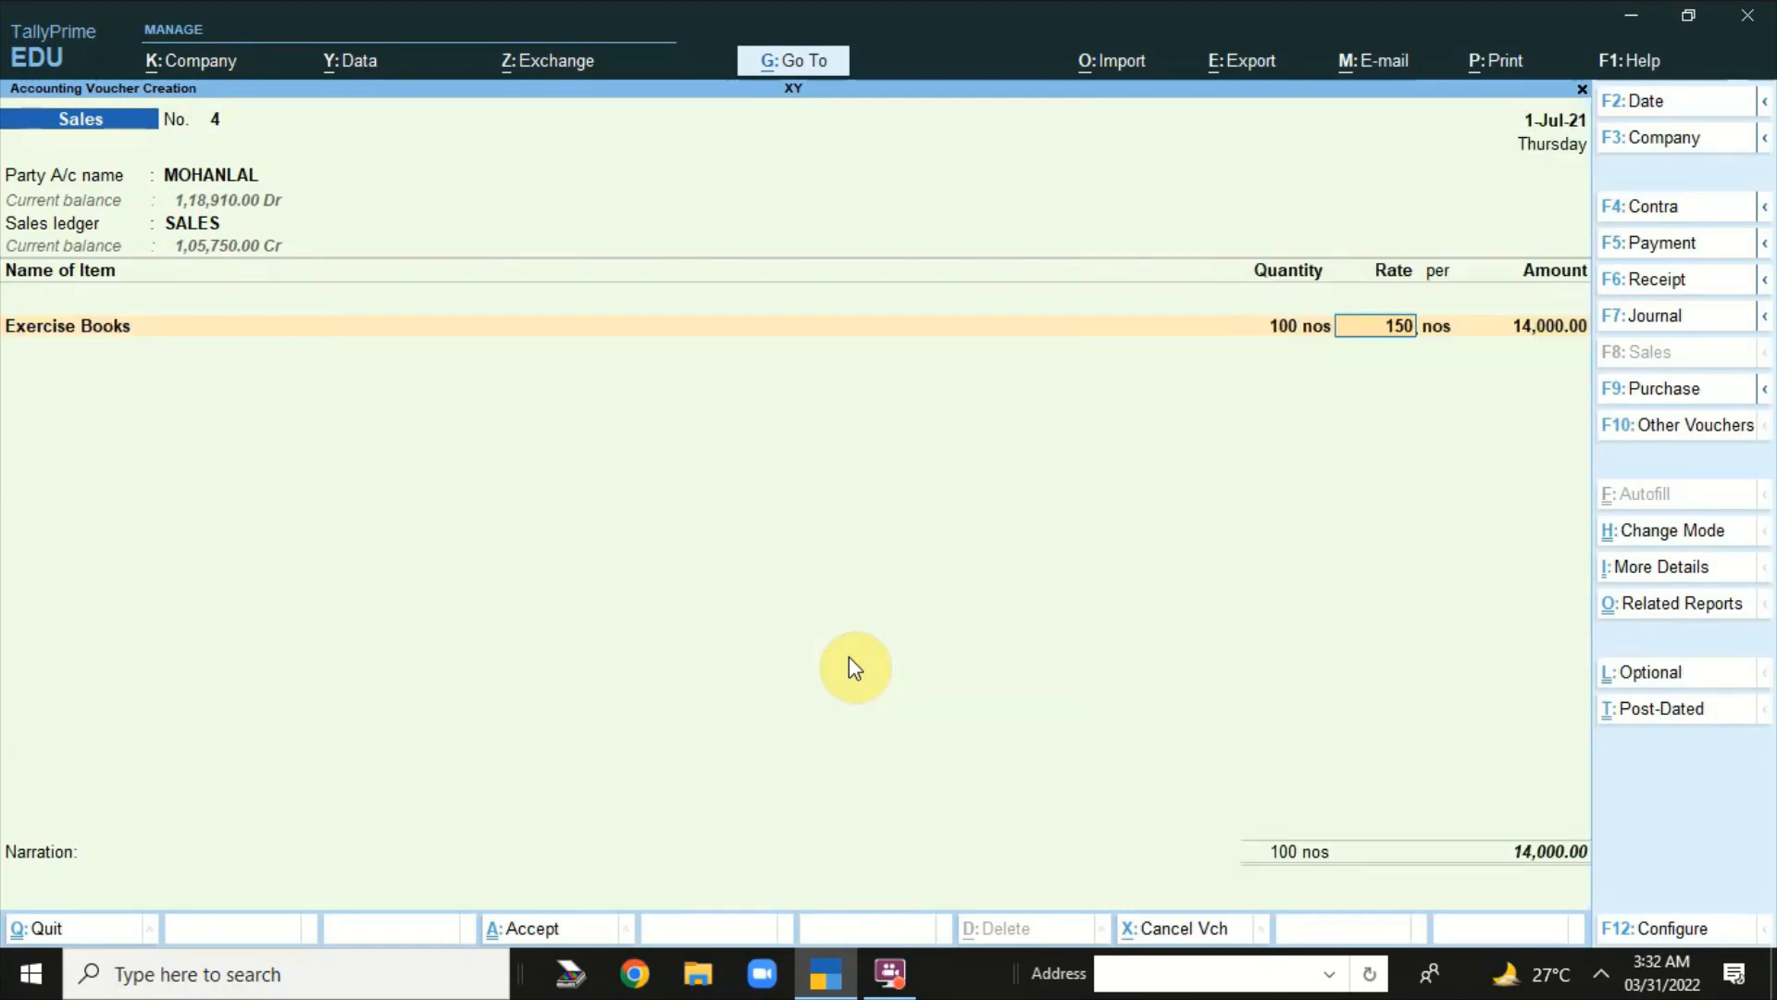
{"action": "key", "text": "Return"}
{"action": "key", "text": "Return"}
{"action": "key", "text": "Return"}
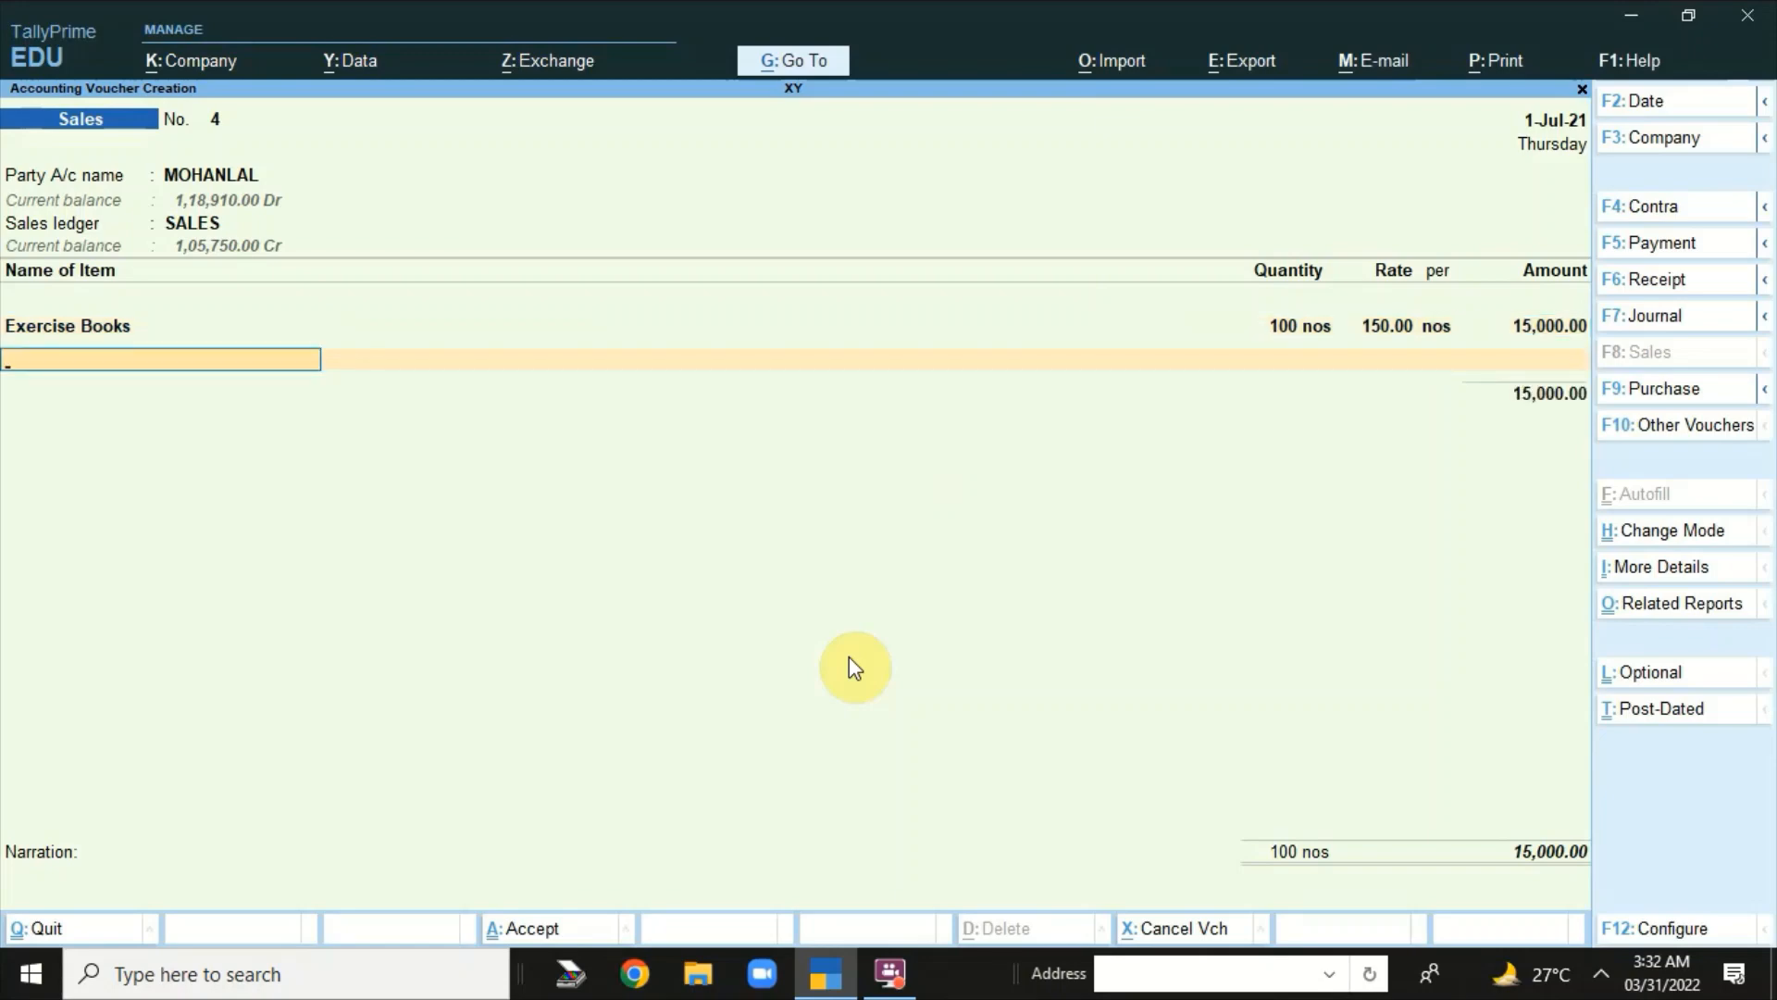
- Add Graph Books with a quantity of 100 nos and a rate of 140, and end the item list
{"action": "type", "text": "Graph"}
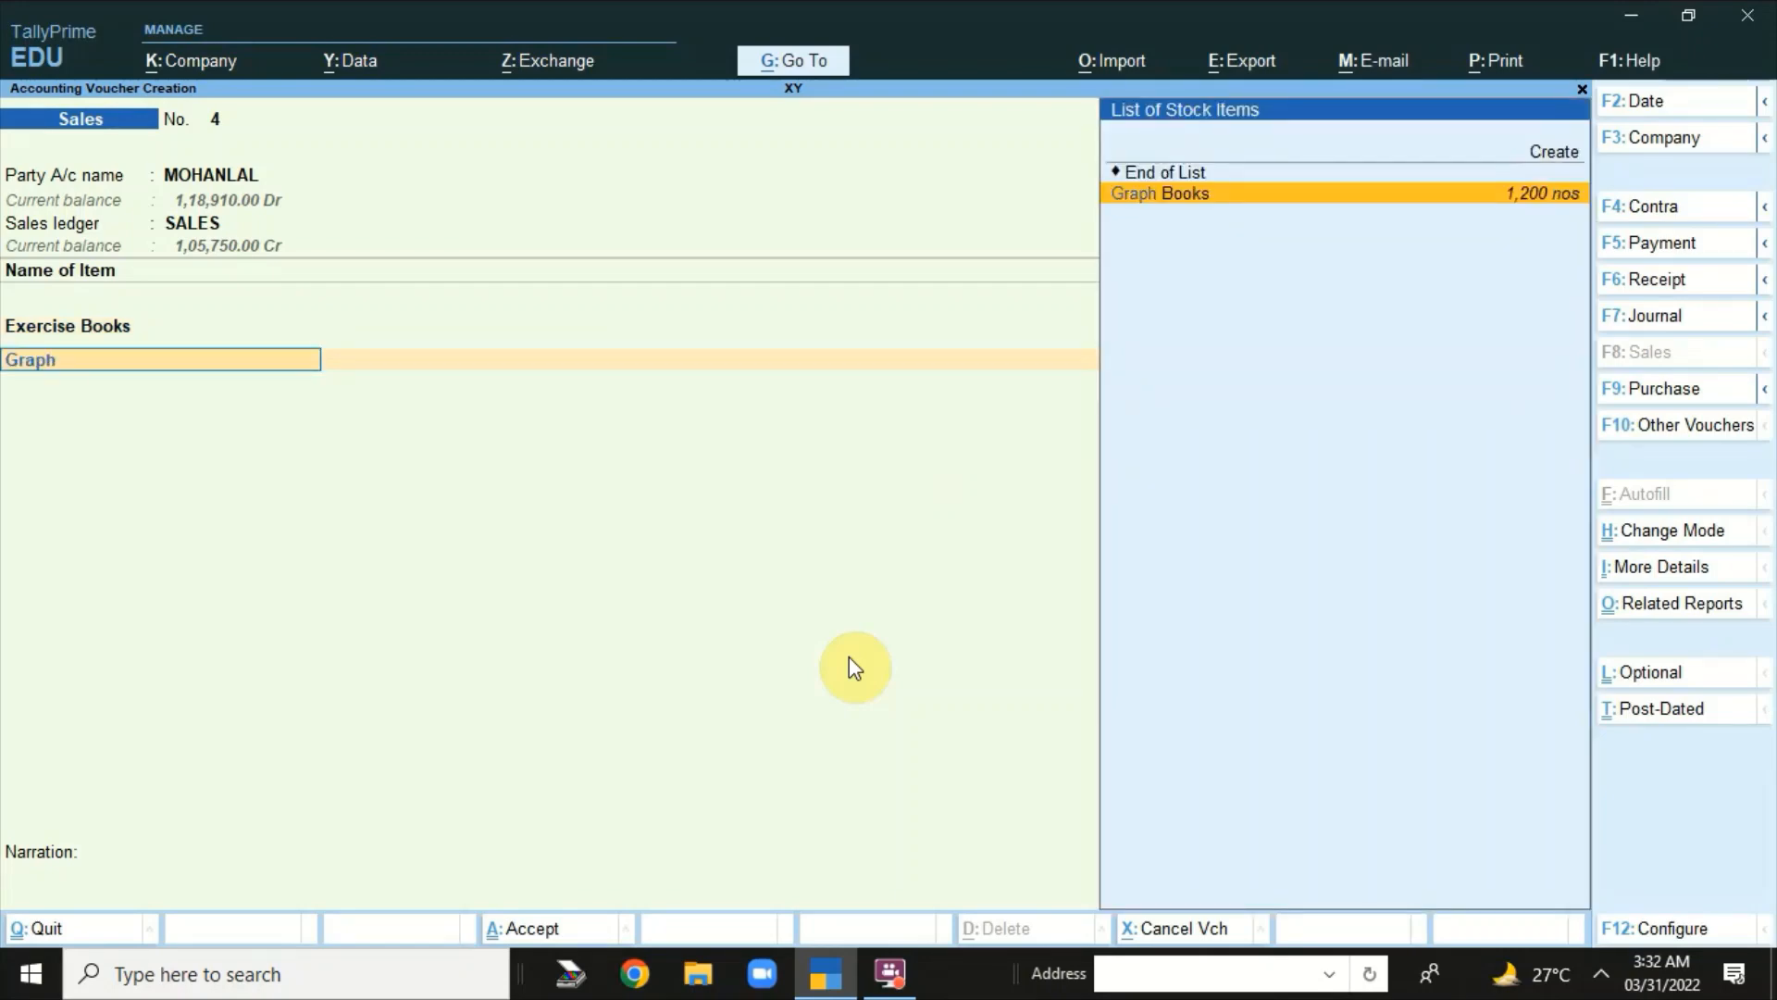
{"action": "key", "text": "Return"}
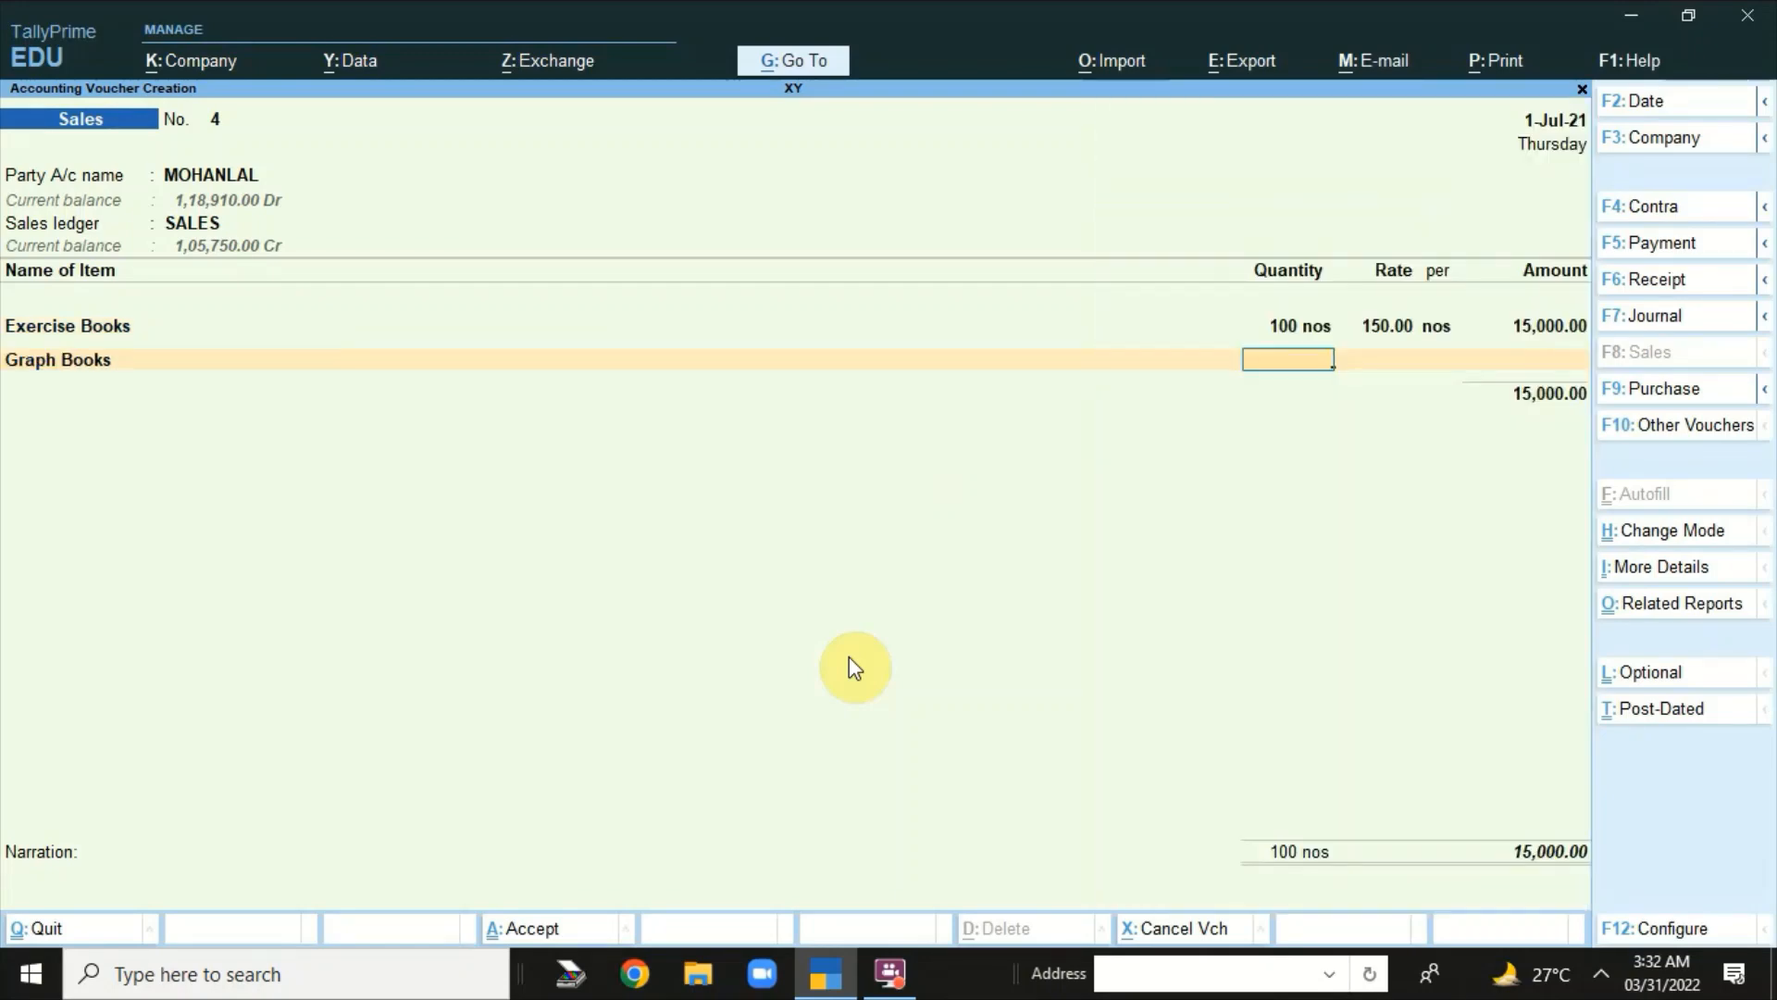
{"action": "type", "text": "100"}
{"action": "key", "text": "Return"}
{"action": "type", "text": "140"}
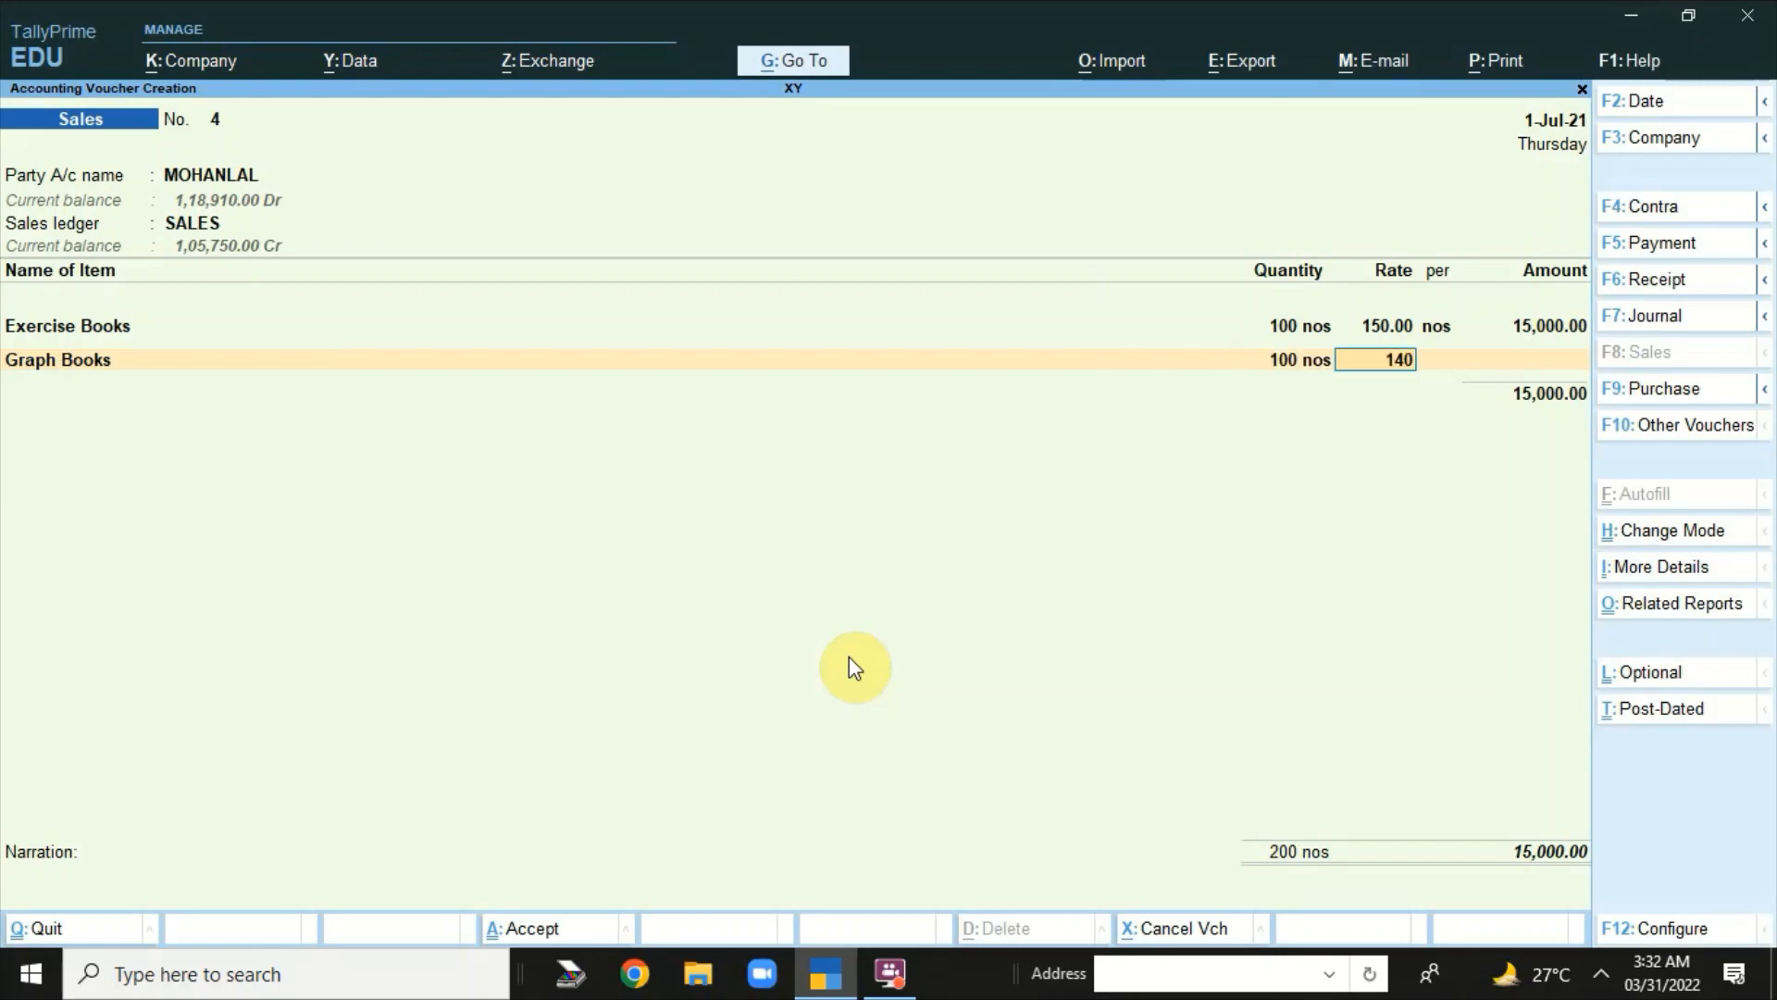
{"action": "key", "text": "Return"}
{"action": "key", "text": "Return"}
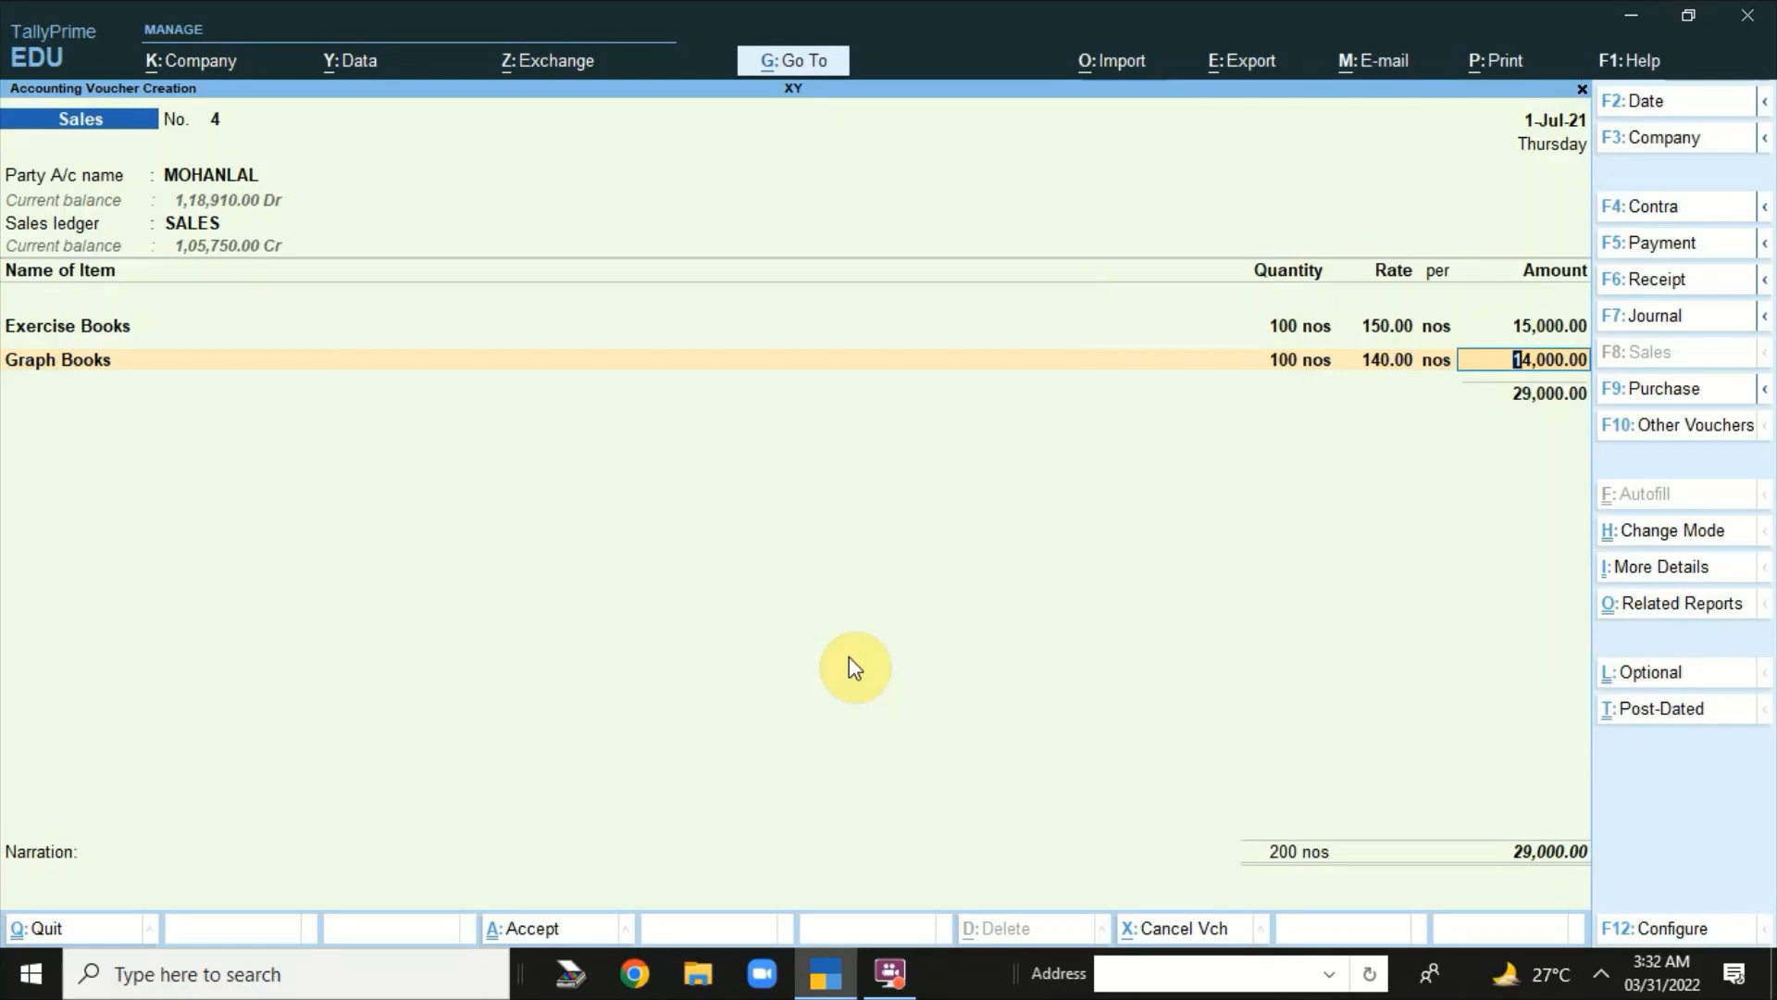
{"action": "key", "text": "Return"}
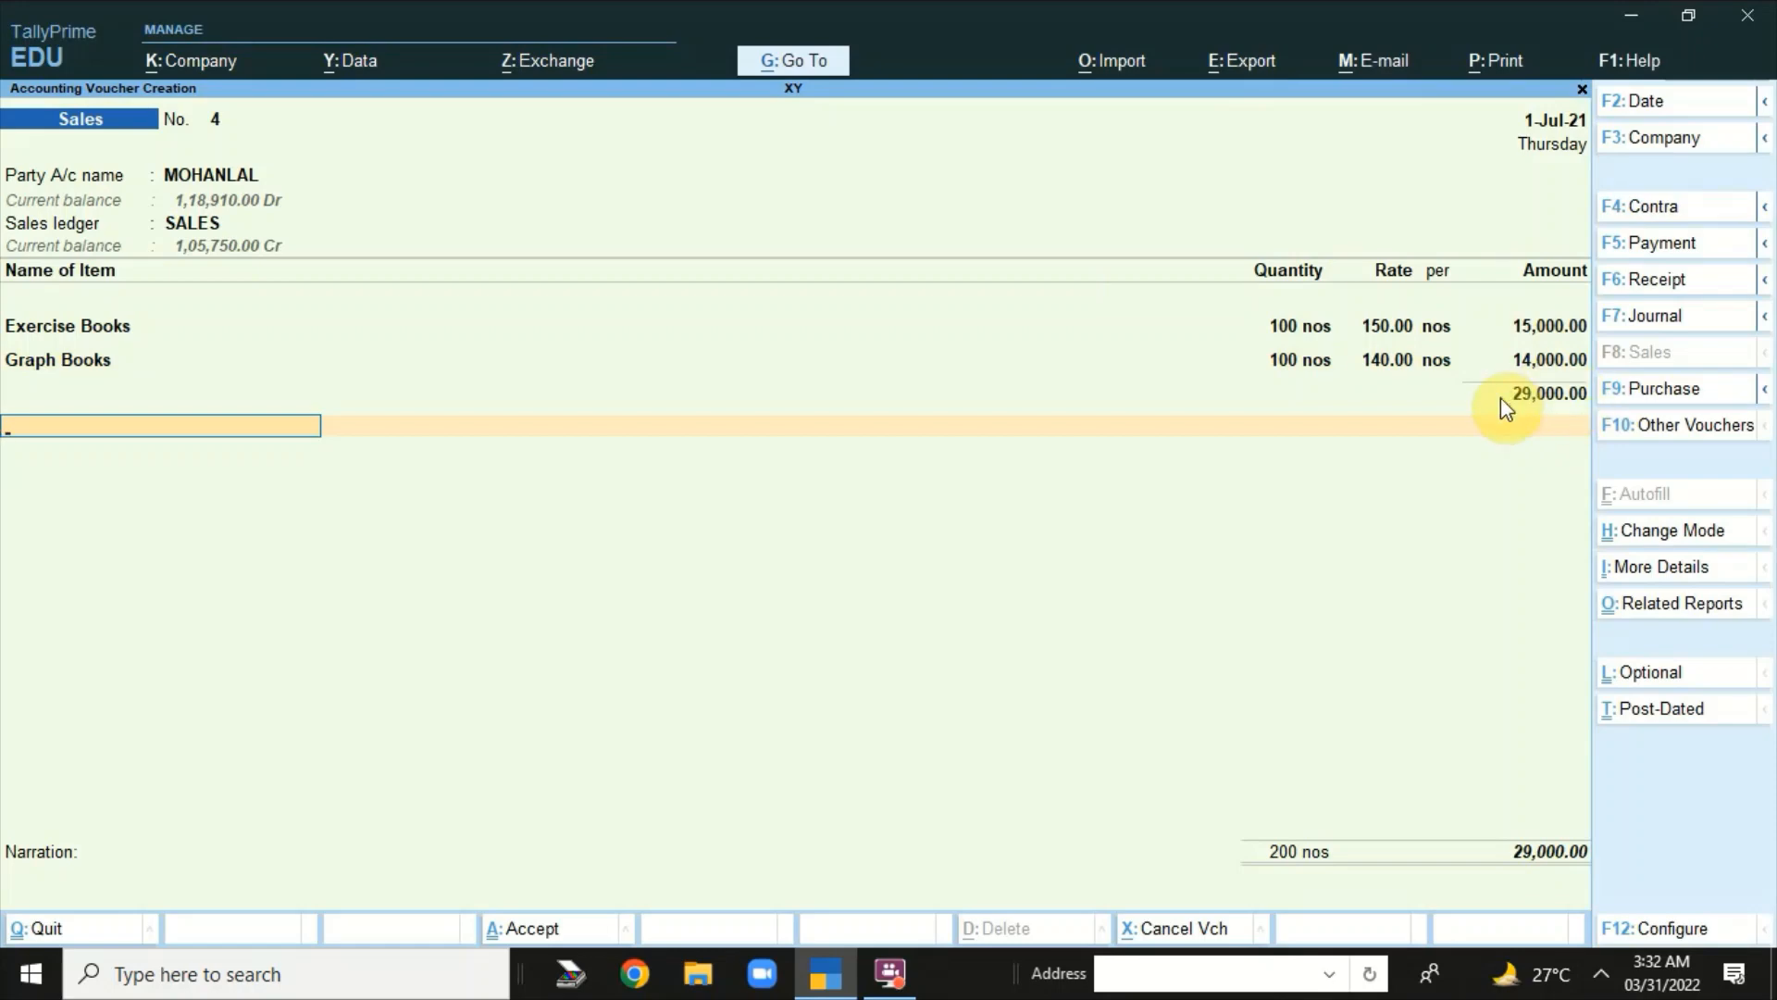
- Add the Discount Paid ledger below the items in the sales voucher
{"action": "type", "text": "Di"}
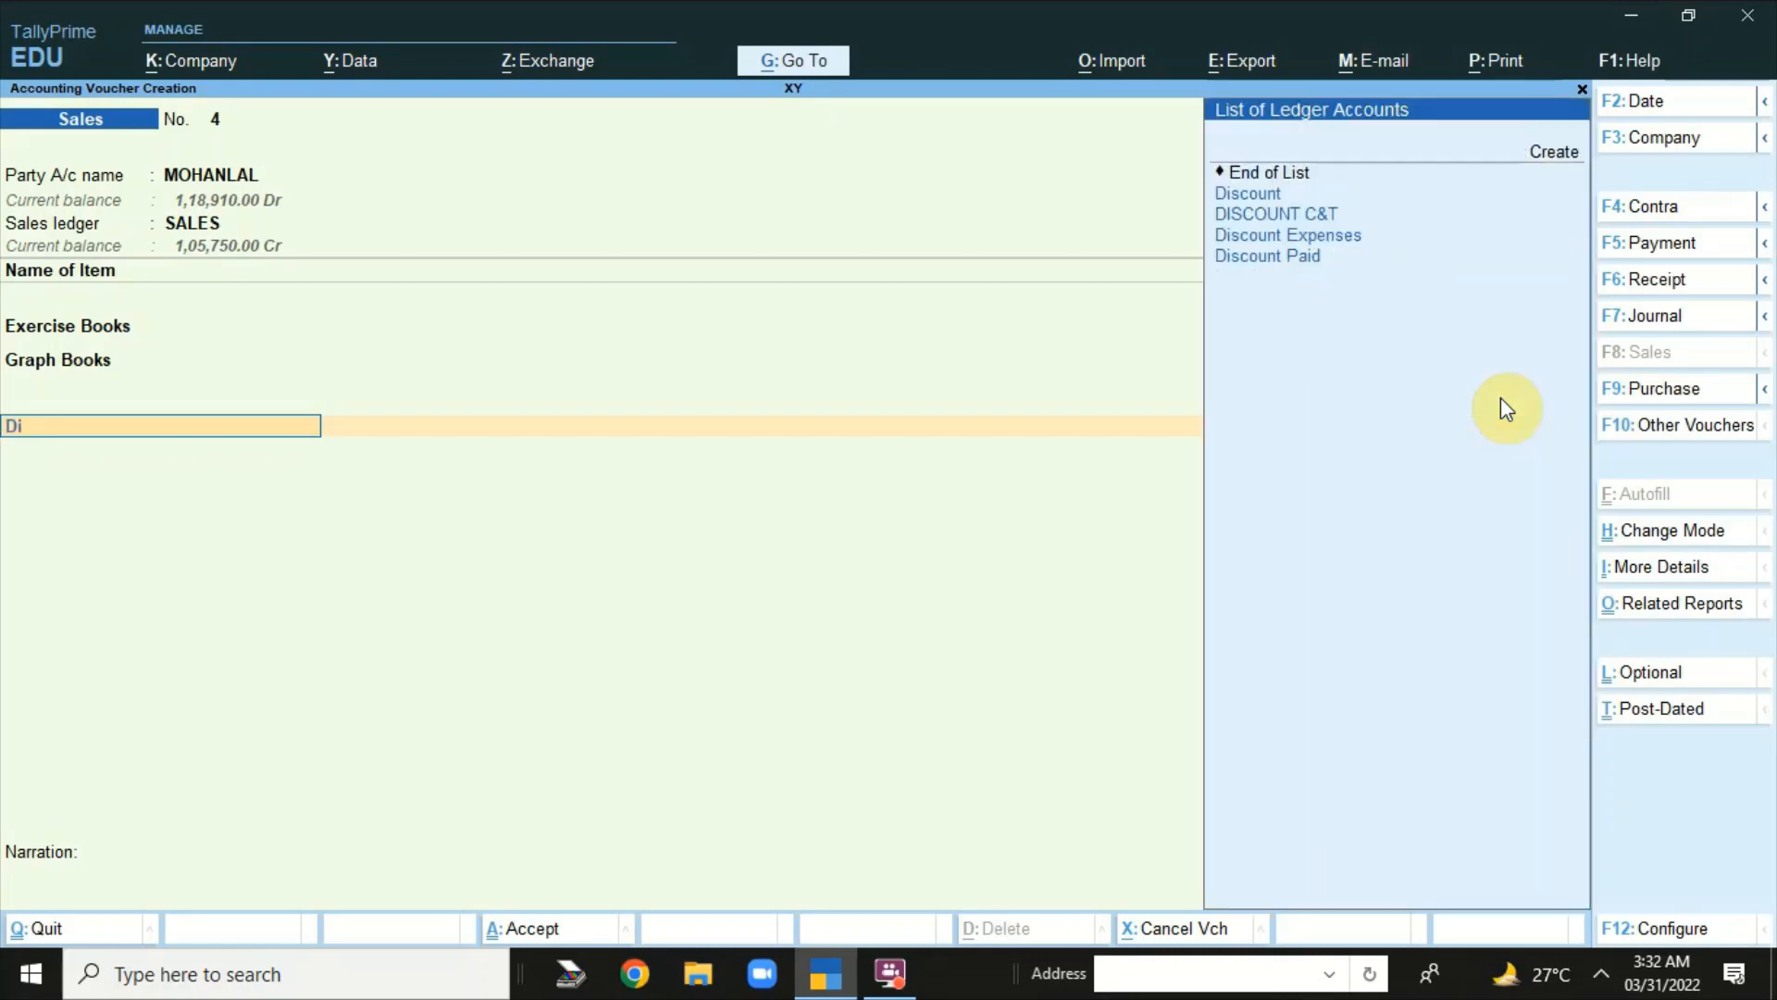
{"action": "key", "text": "Down"}
{"action": "key", "text": "Down"}
{"action": "key", "text": "Down"}
{"action": "key", "text": "Down"}
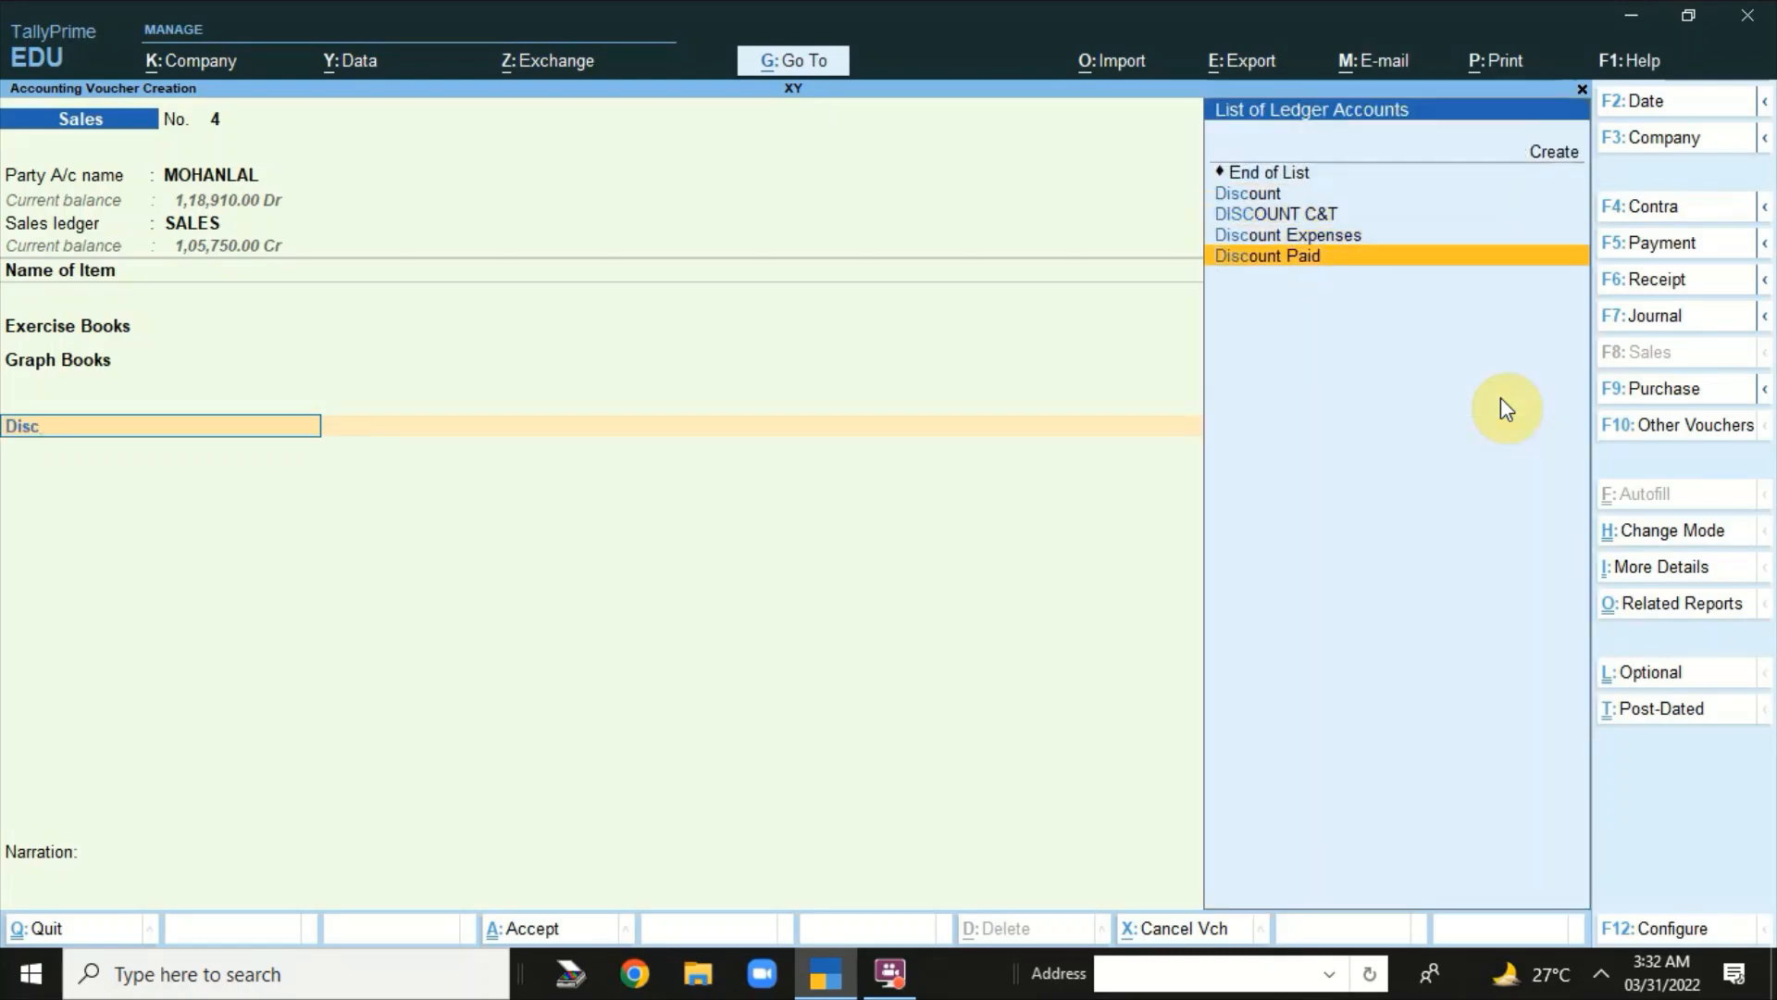
{"action": "key", "text": "Return"}
- Review the Discount Paid ledger's group, ledger type, GST applicability and assessable value settings, and return to the sales voucher
{"action": "key", "text": "BackSpace"}
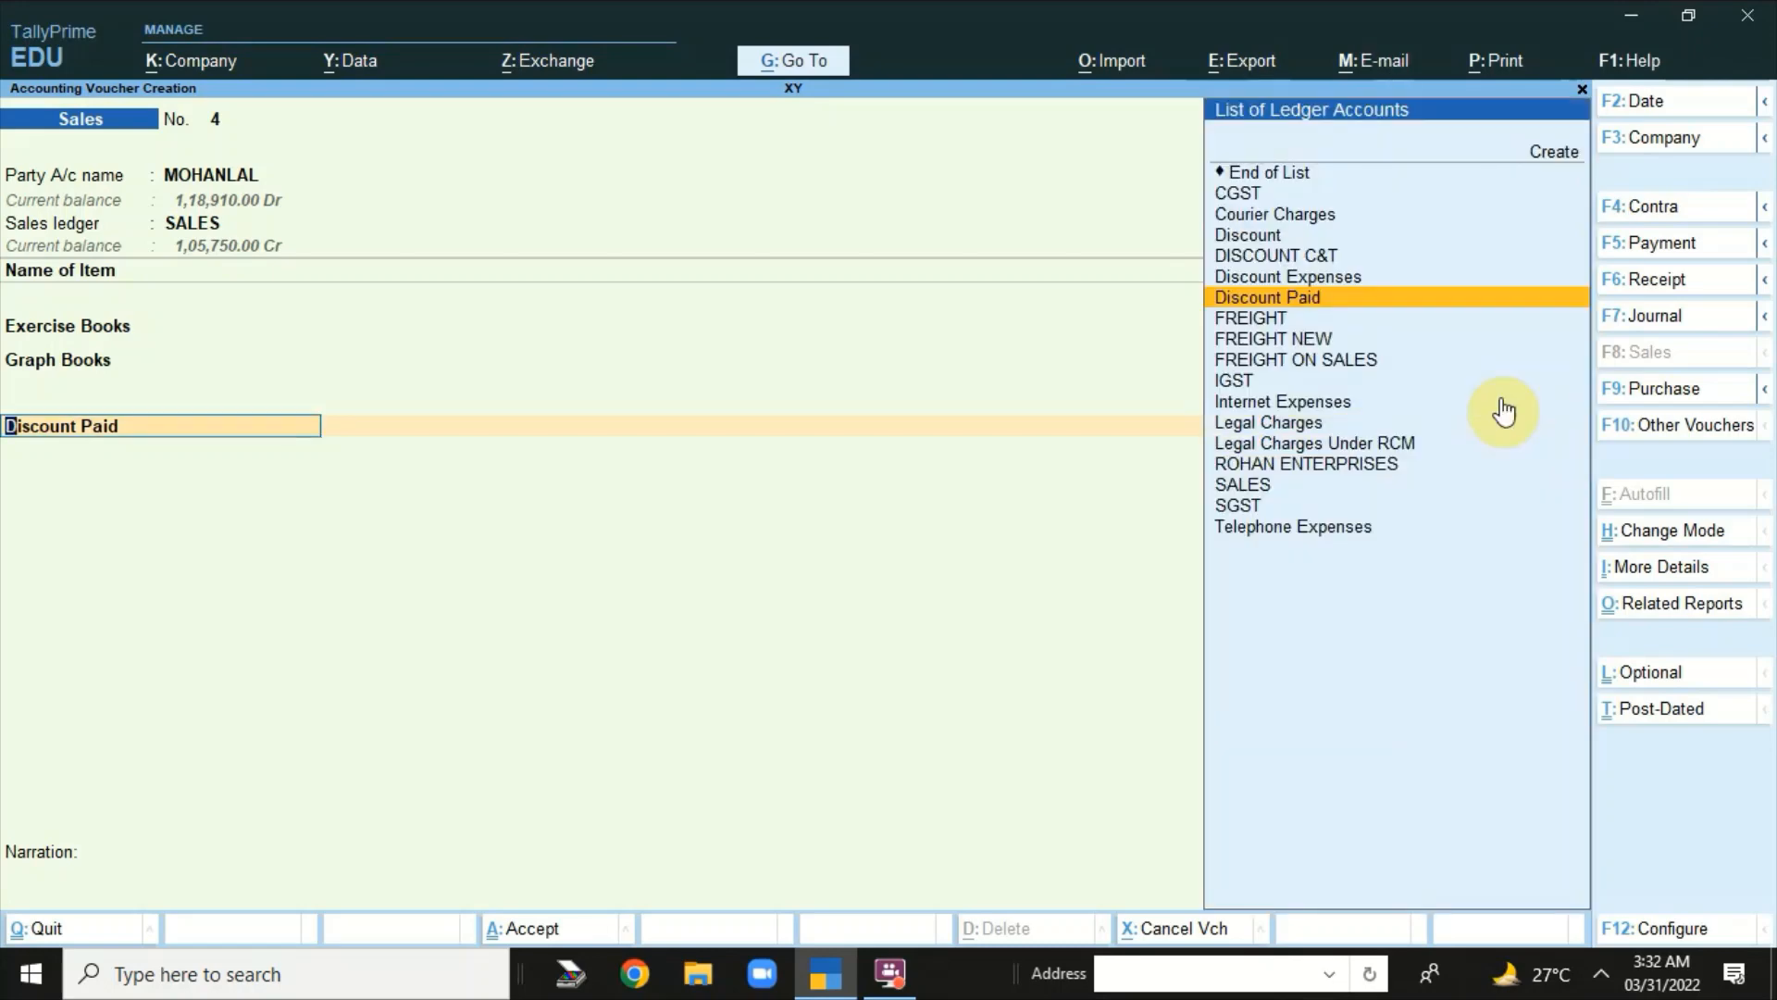
{"action": "key", "text": "ctrl+Return"}
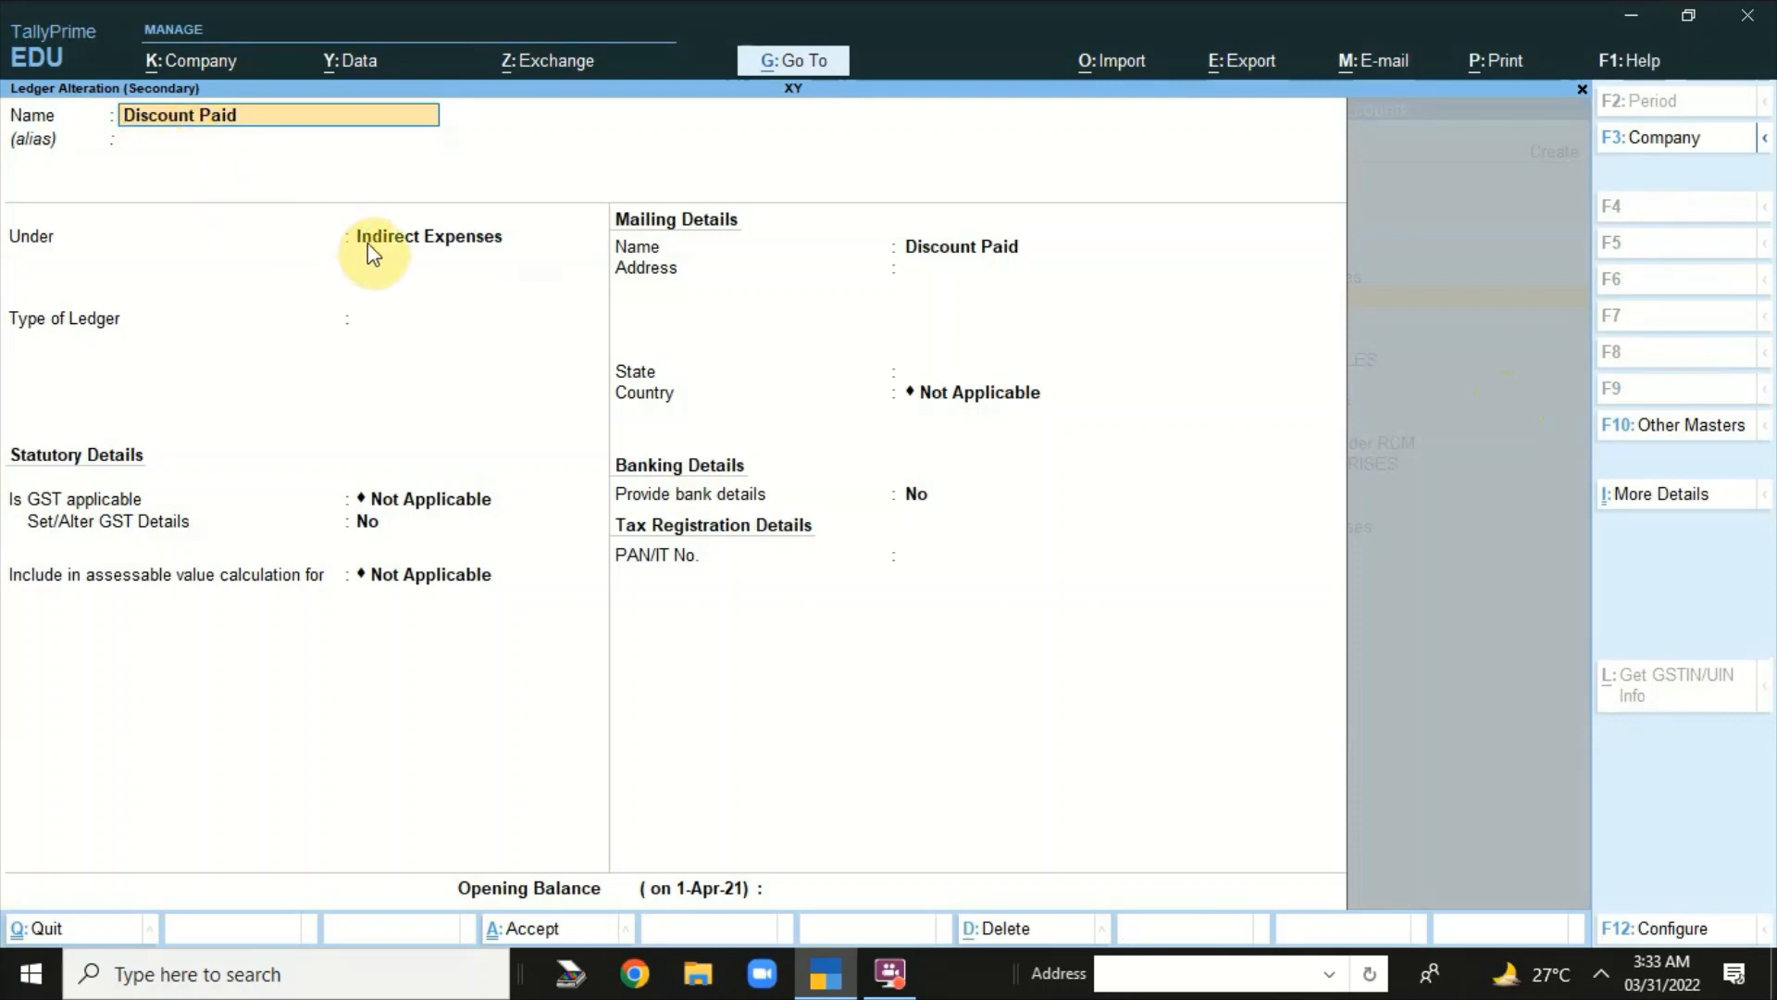
{"action": "key", "text": "Return"}
{"action": "key", "text": "Return"}
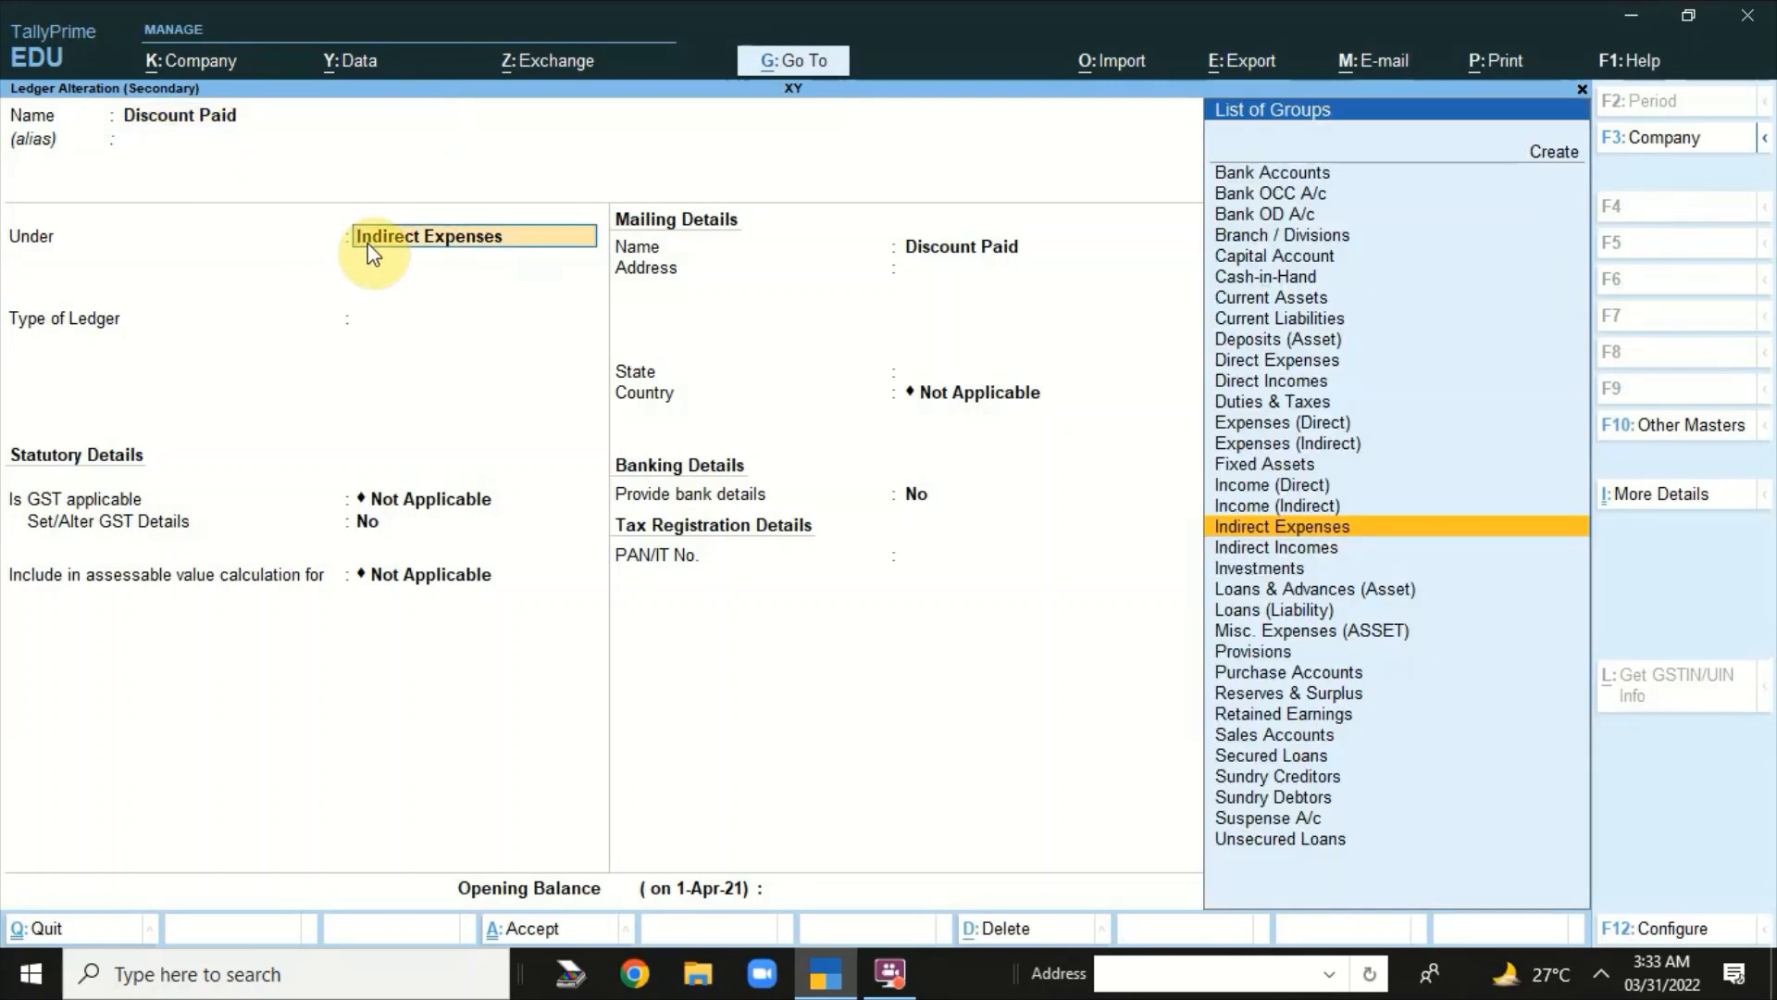
{"action": "key", "text": "Return"}
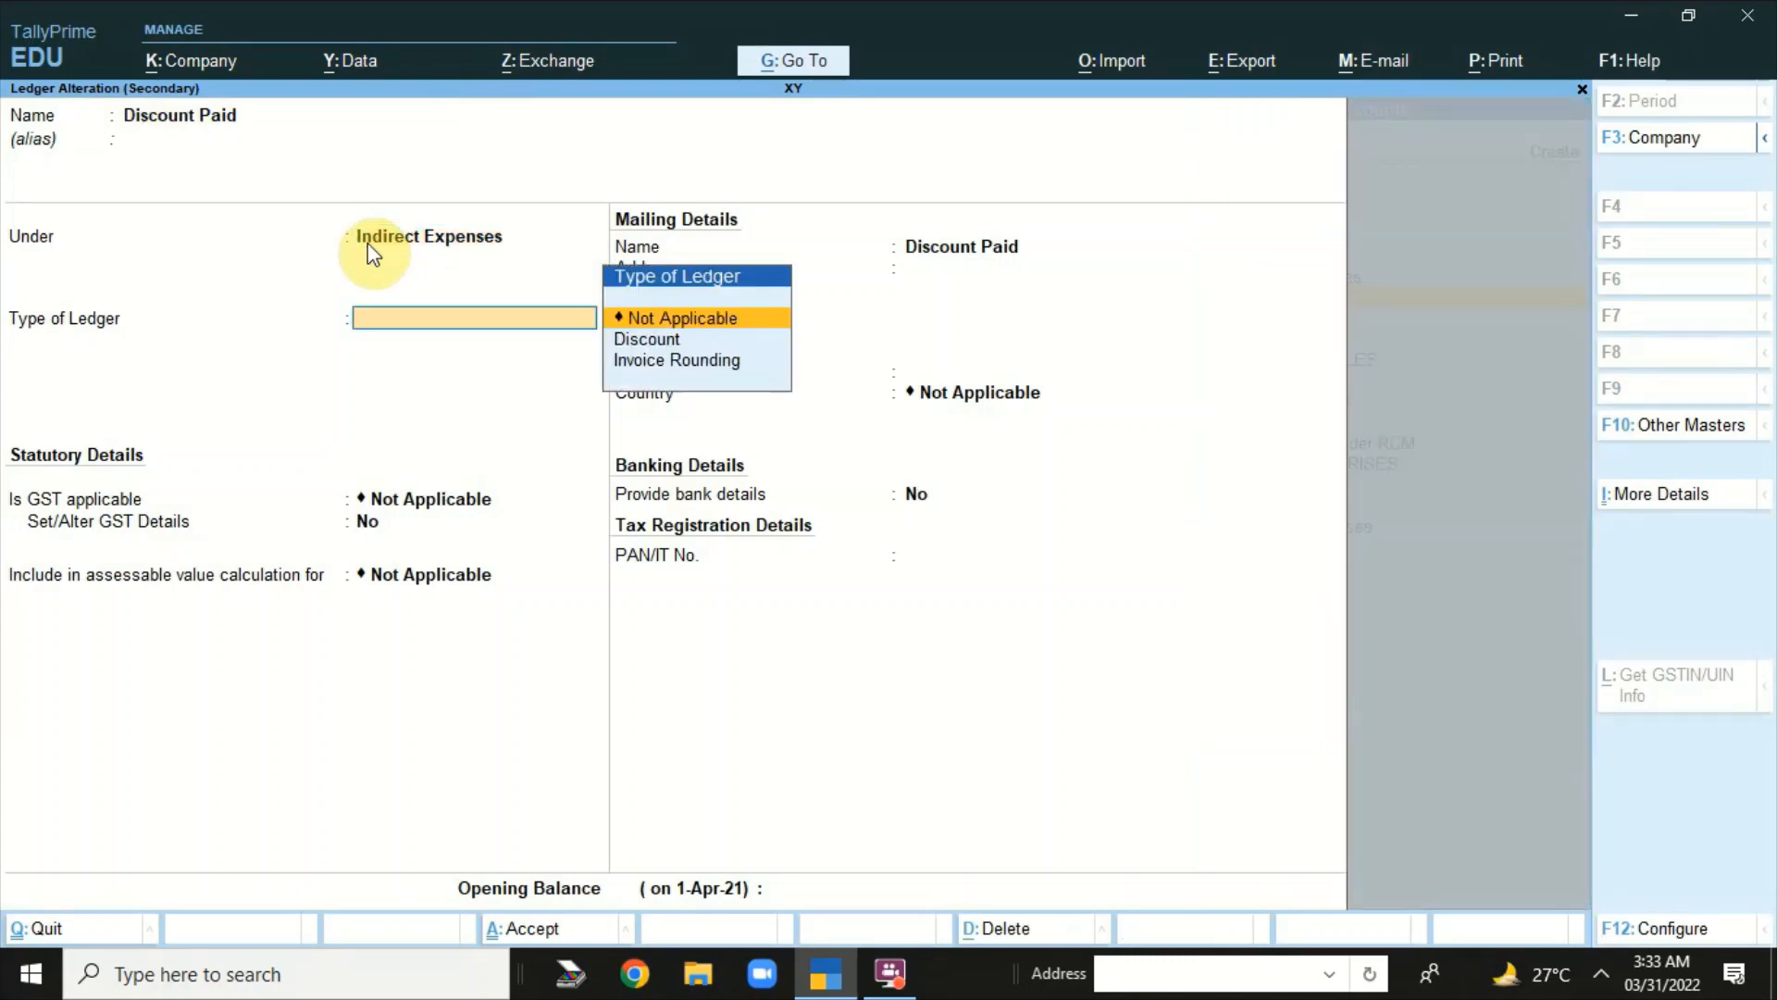
{"action": "key", "text": "Return"}
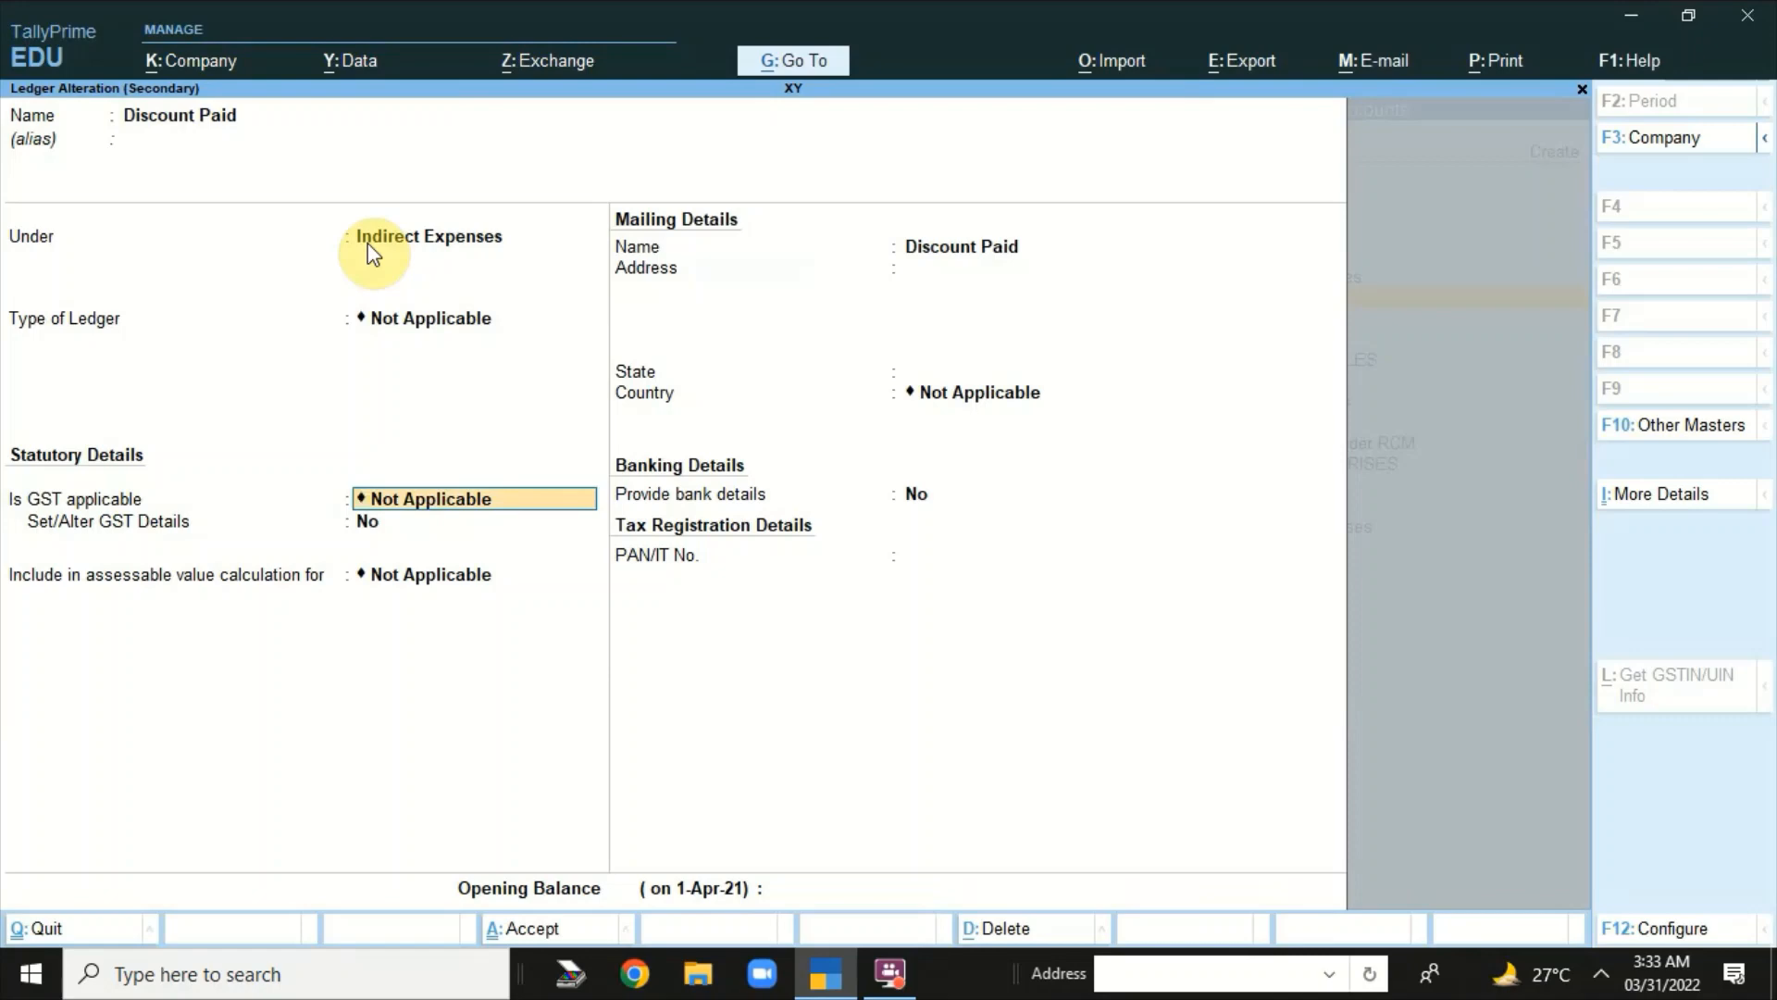
{"action": "key", "text": "Return"}
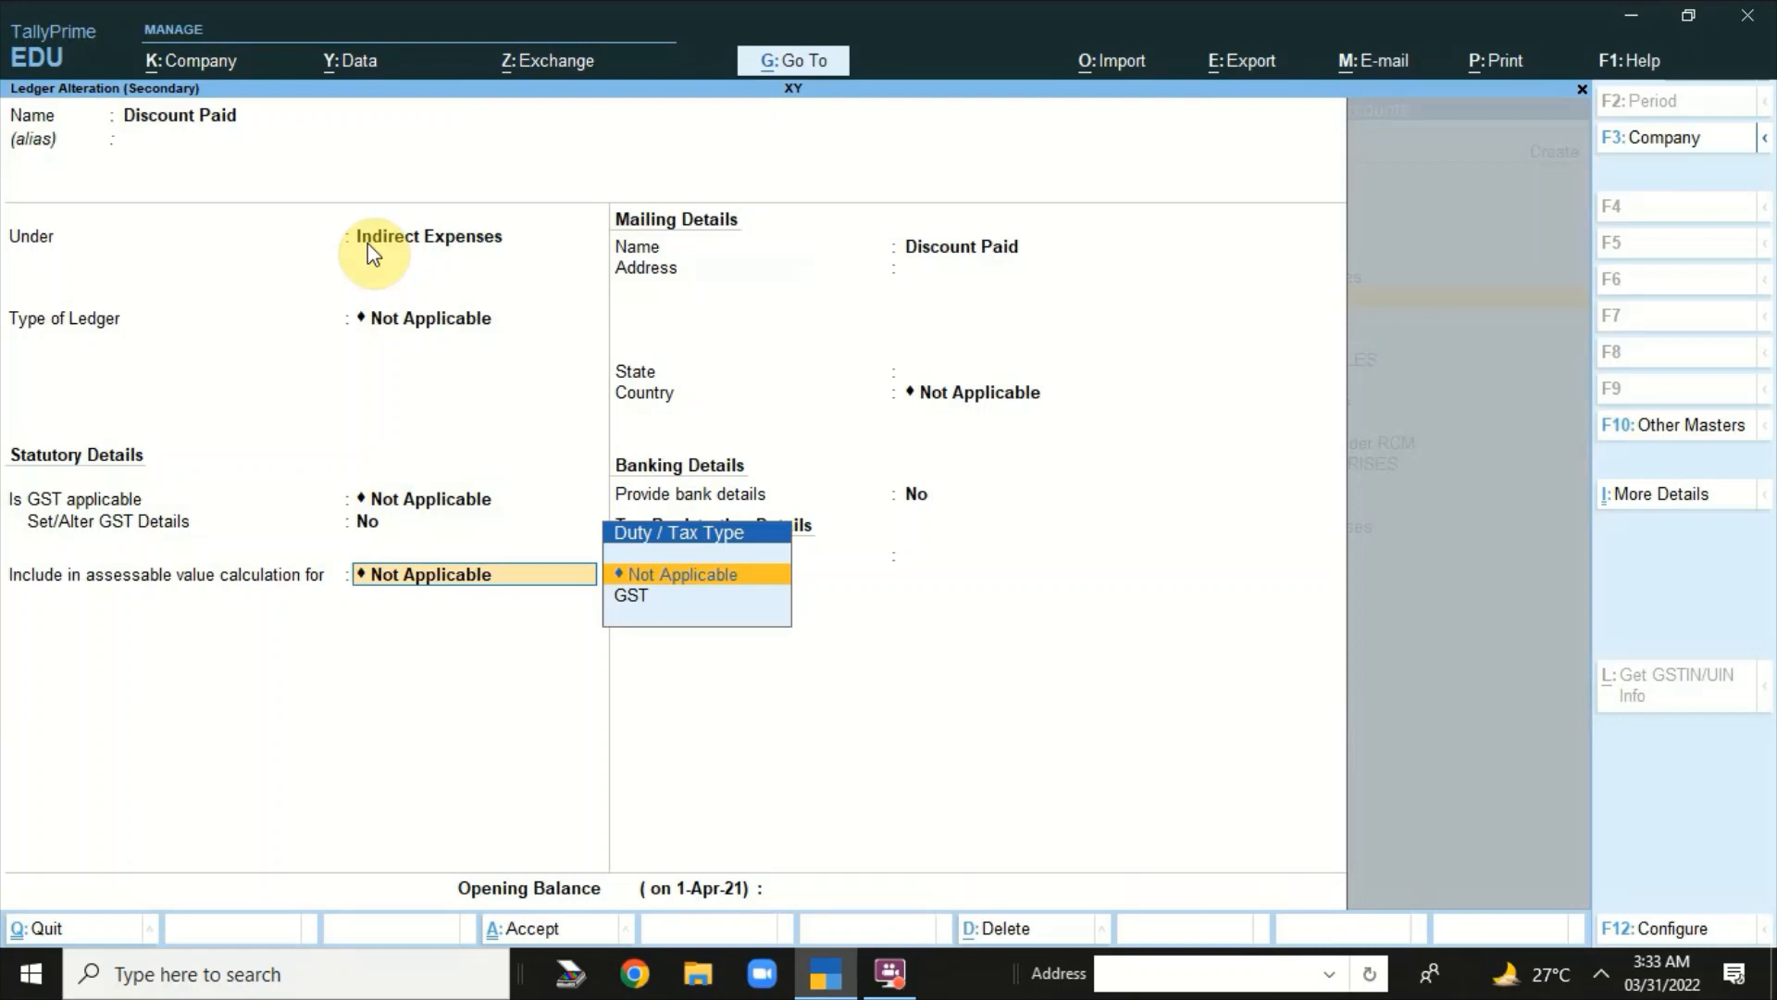
{"action": "key", "text": "Return"}
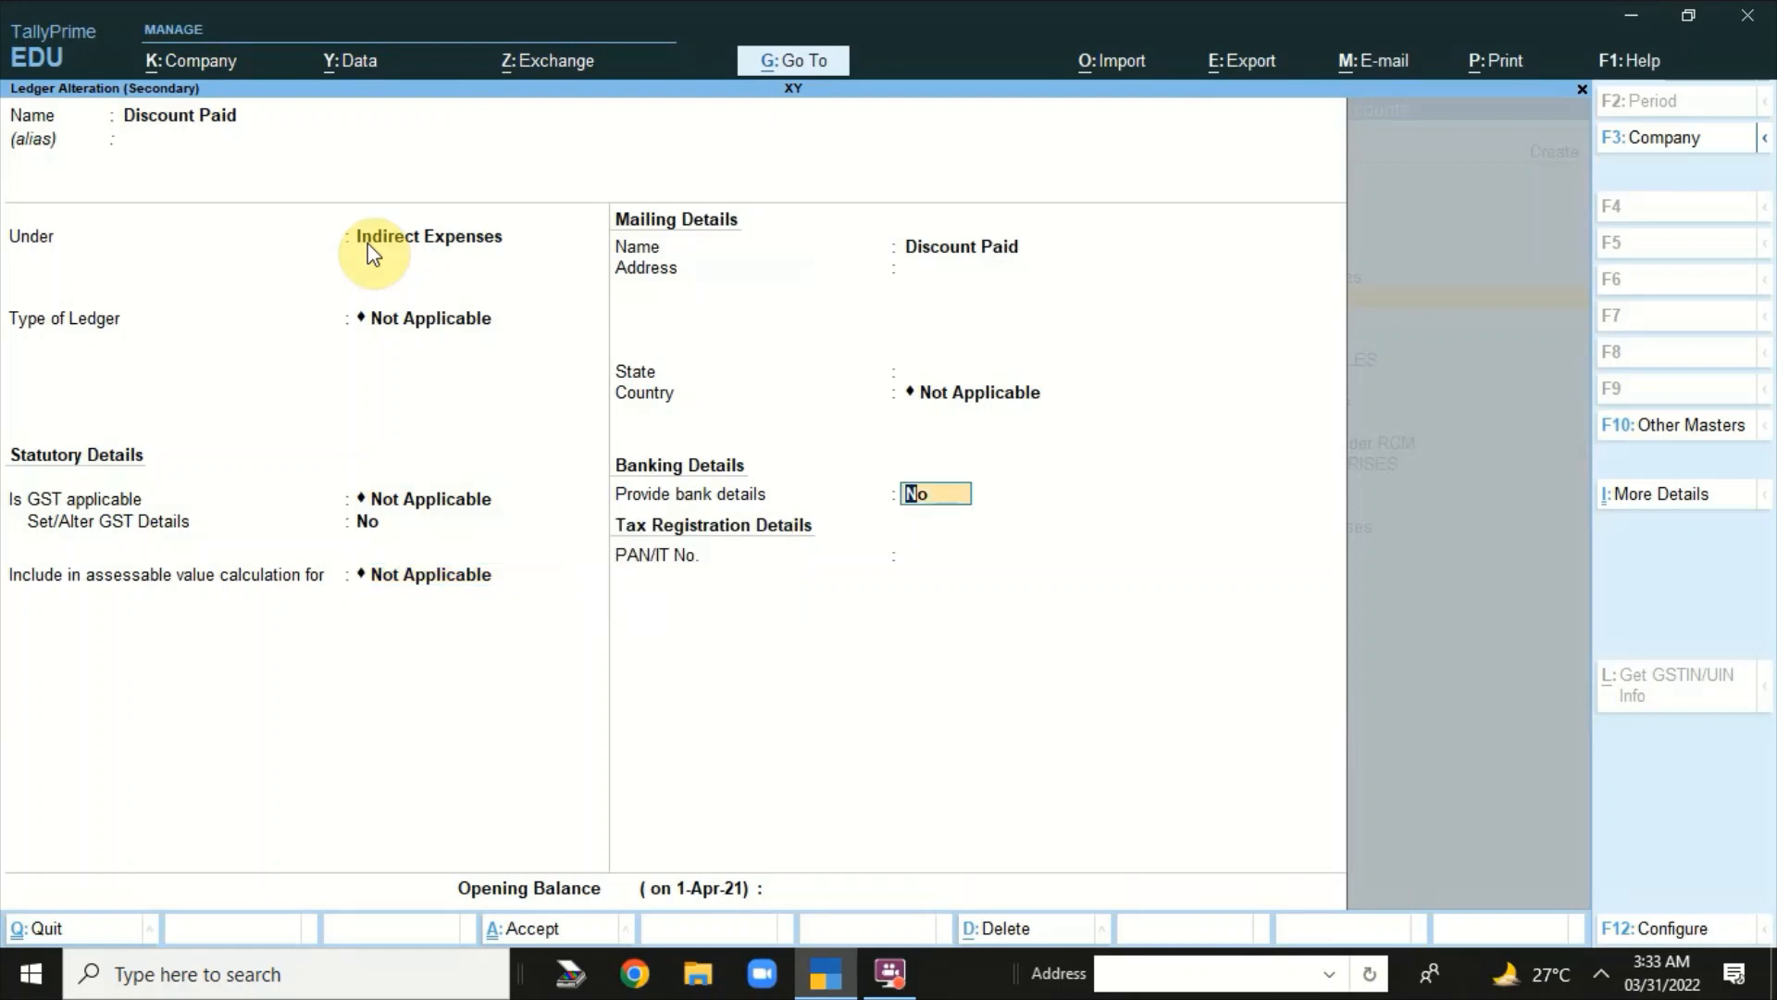
{"action": "key", "text": "ctrl+a"}
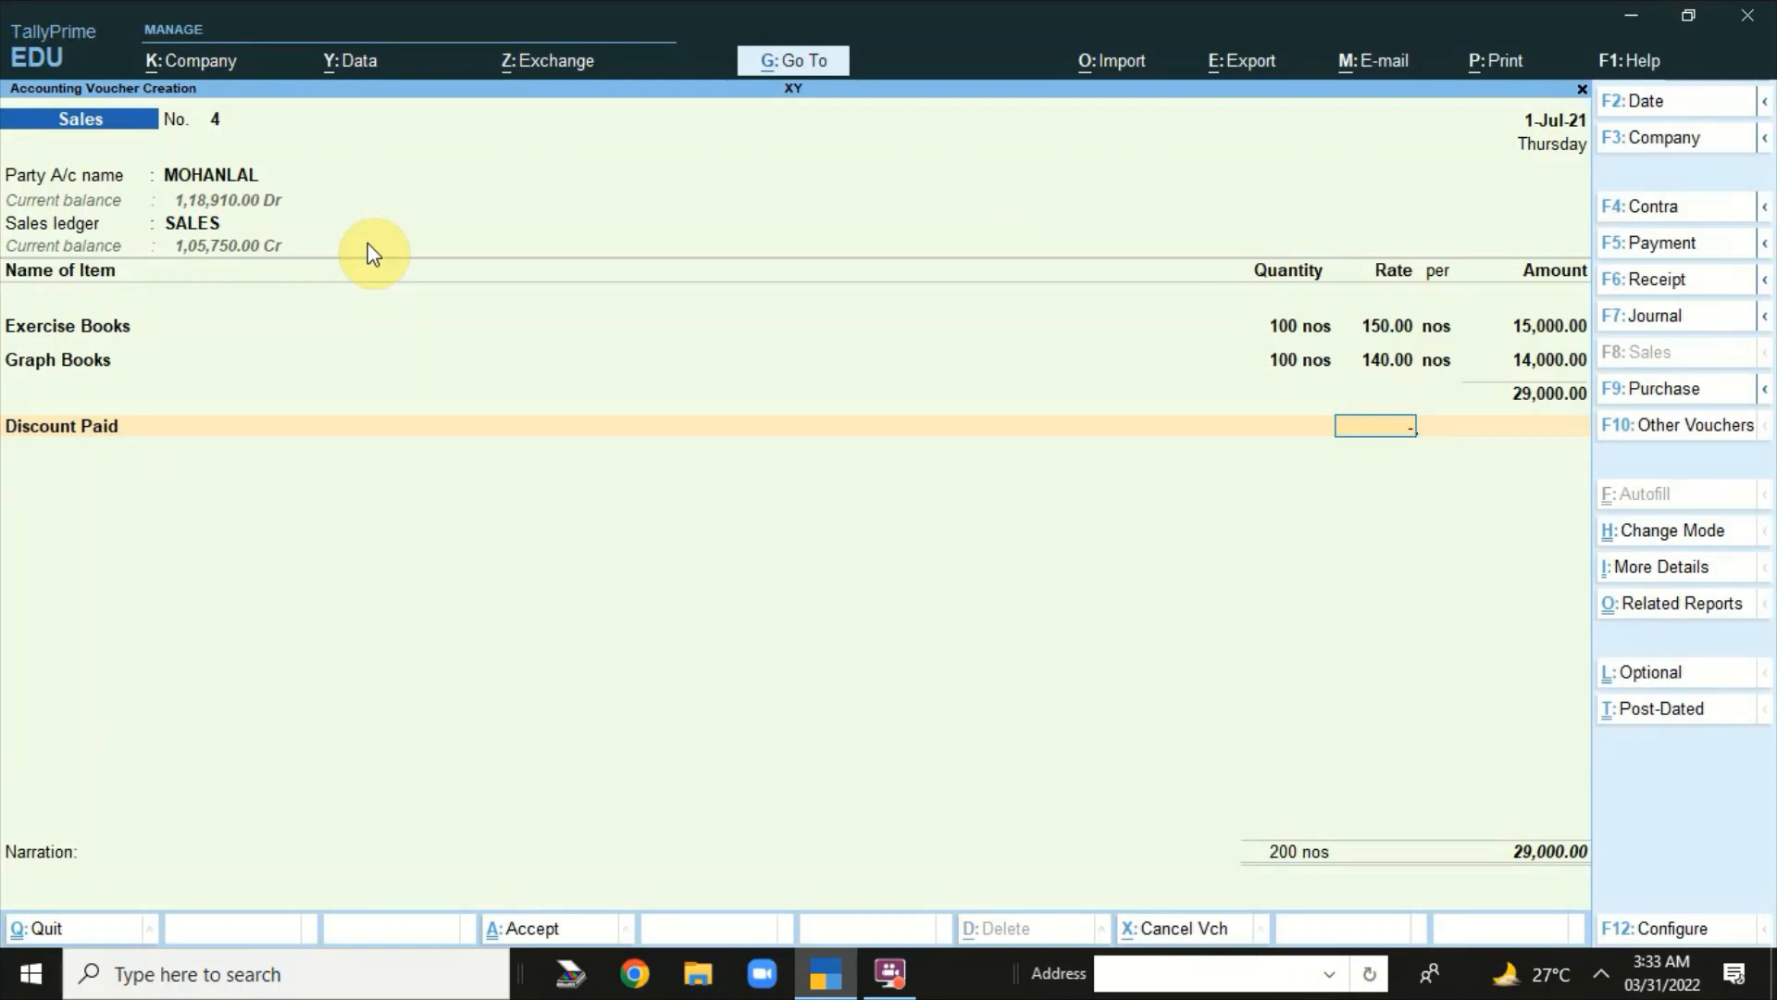
- Enter a discount rate of -10% for Discount Paid and accept its calculated amount
{"action": "type", "text": "-10"}
{"action": "key", "text": "Return"}
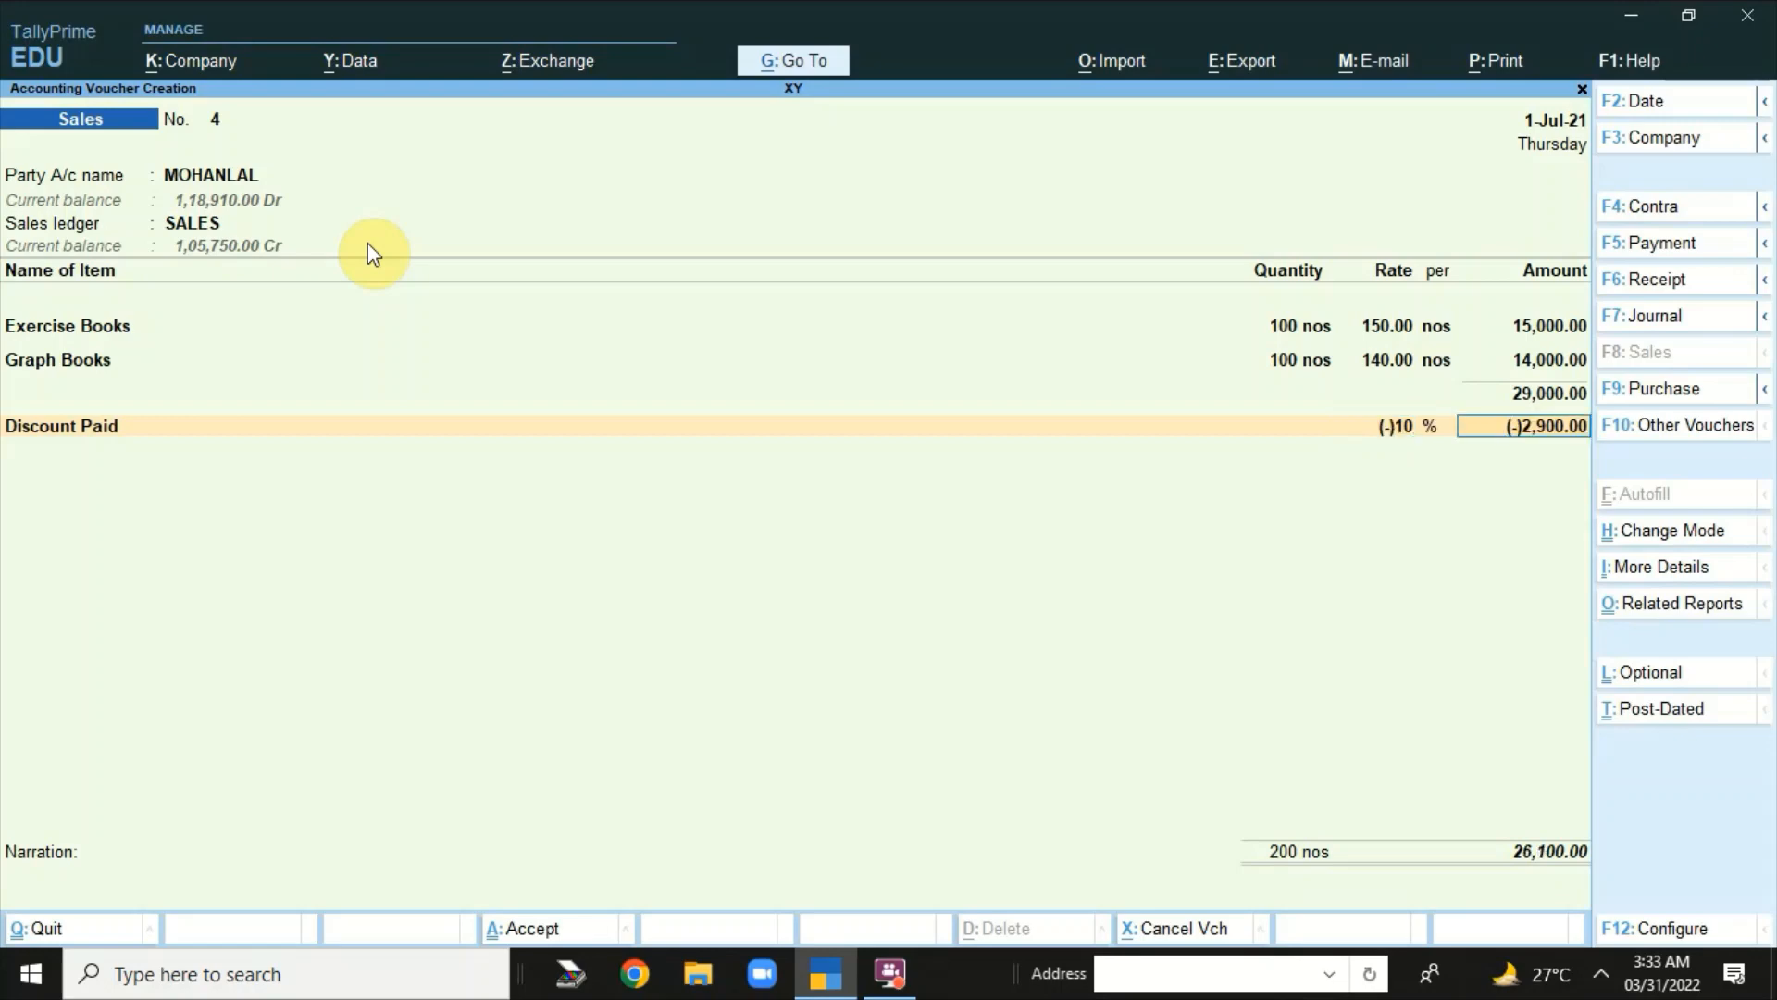
{"action": "key", "text": "Return"}
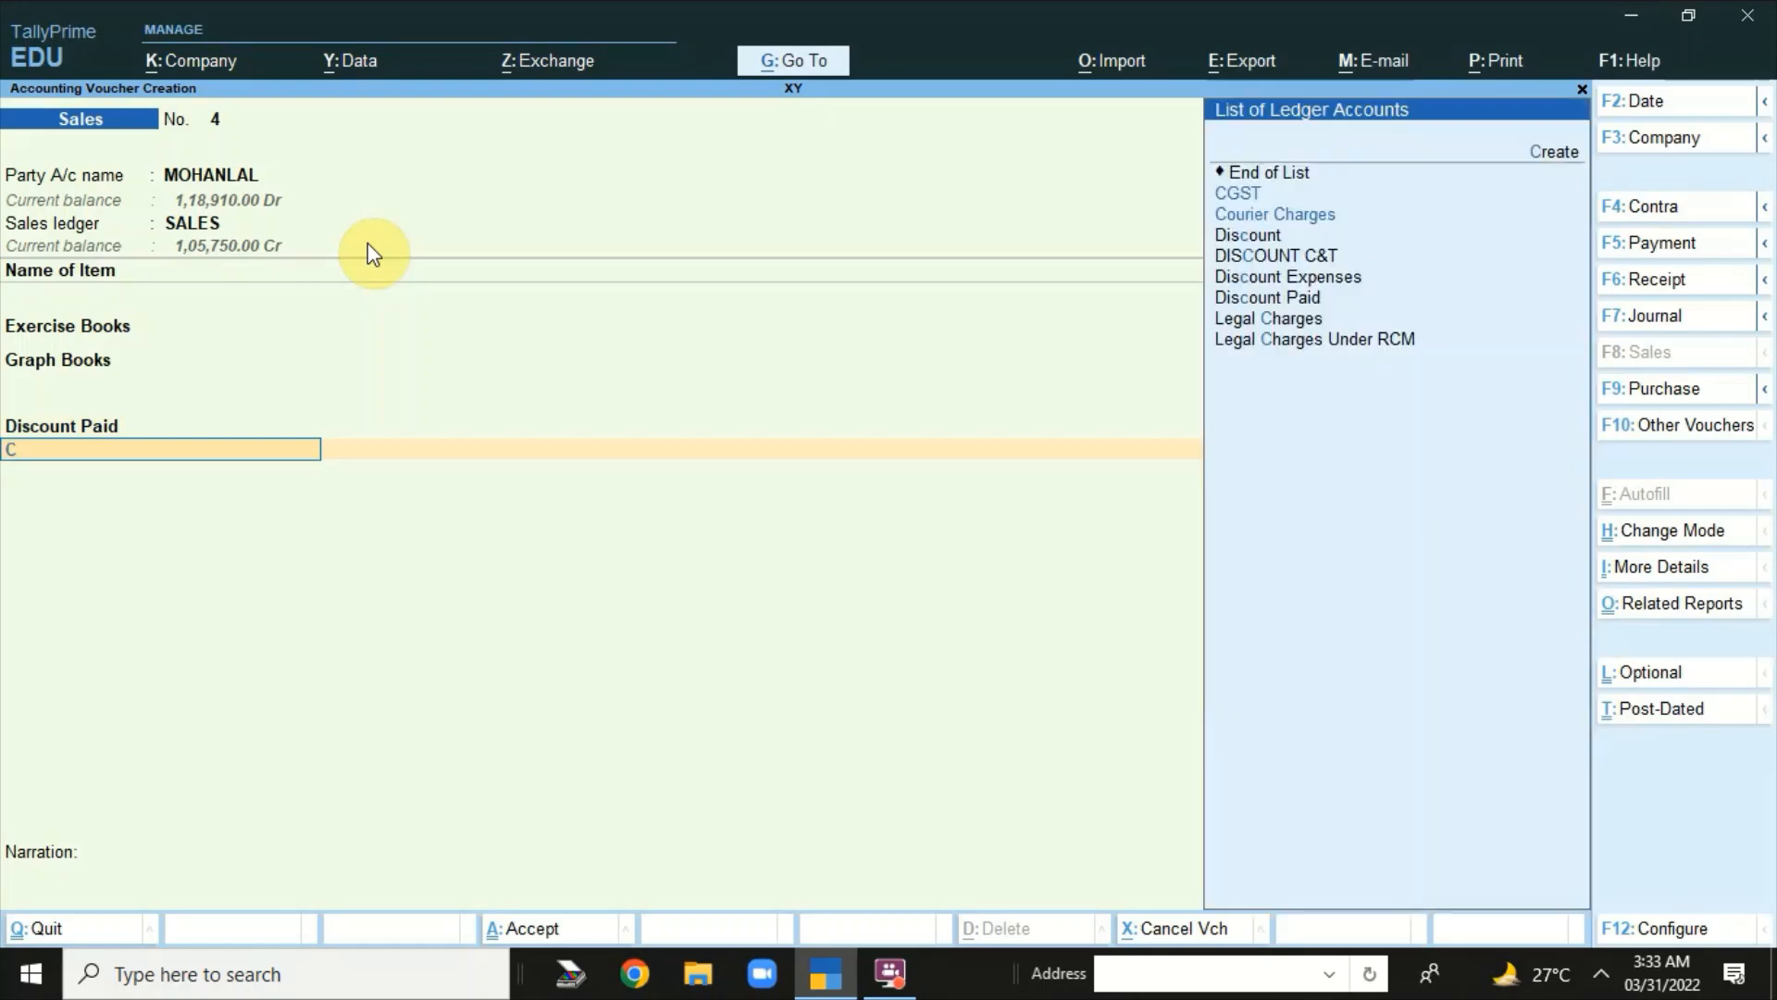
- Add the CGST and SGST tax ledgers below Discount Paid in the sales voucher
{"action": "type", "text": "Cgst"}
{"action": "key", "text": "Return"}
{"action": "key", "text": "Return"}
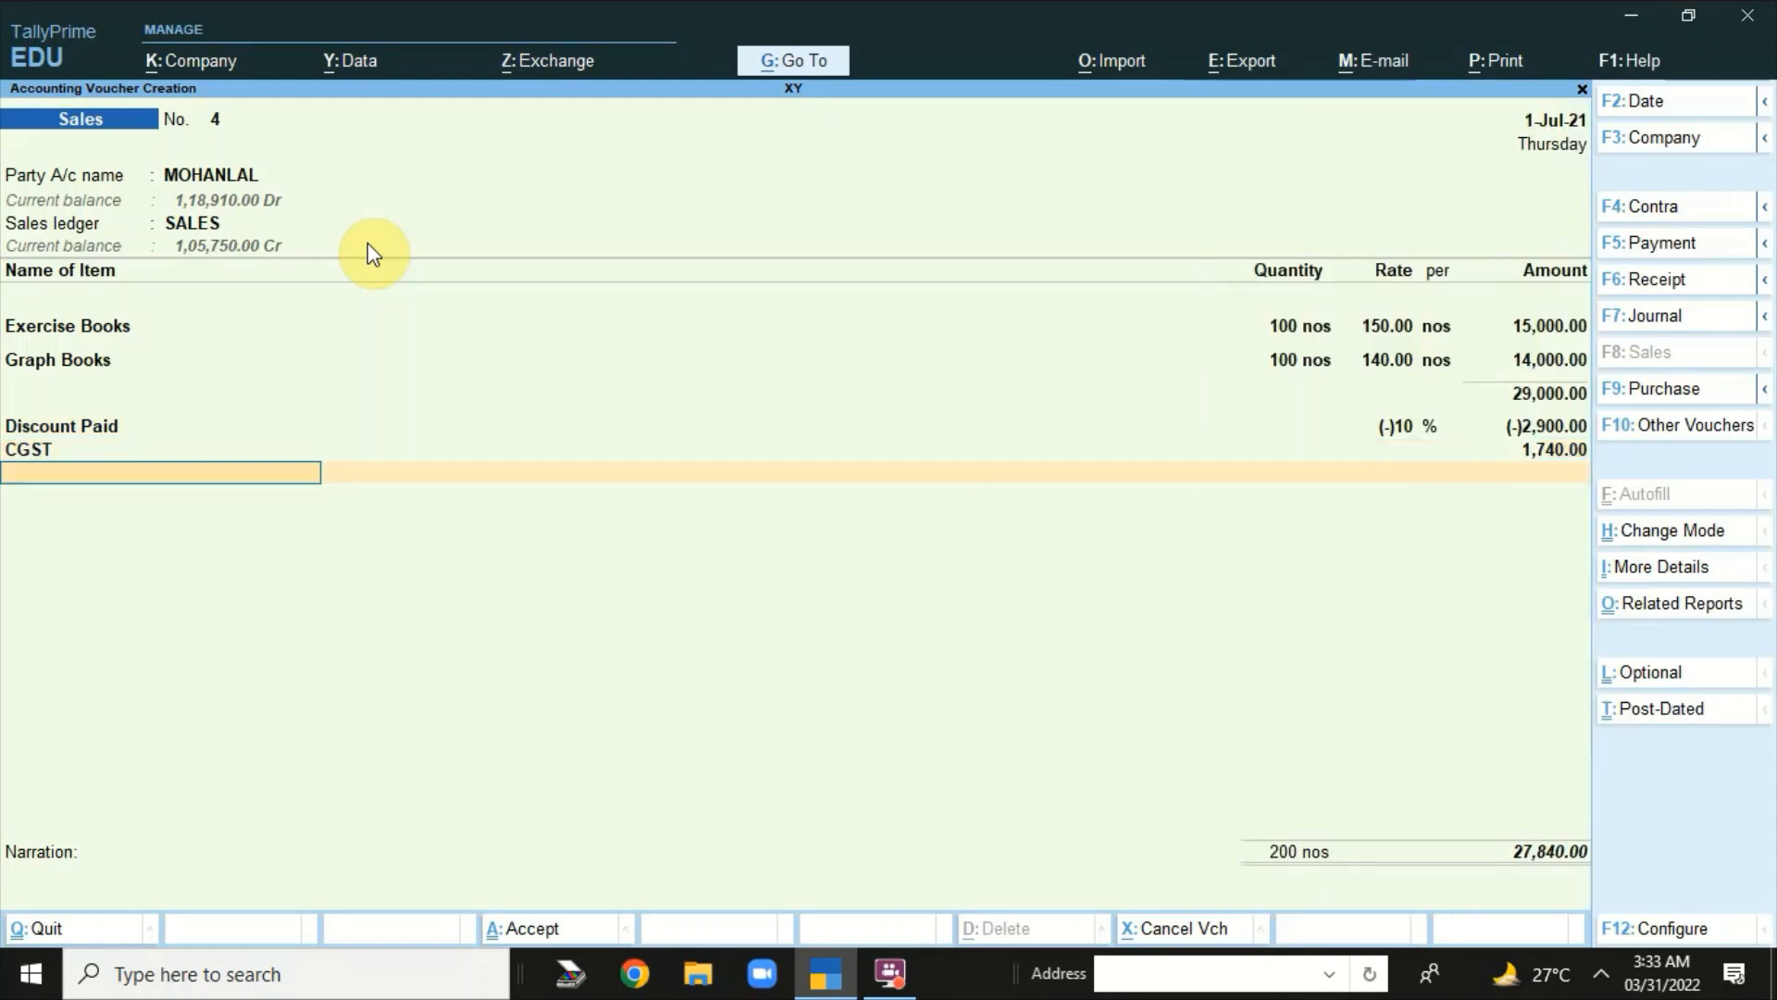
{"action": "type", "text": "Sgst"}
{"action": "key", "text": "Return"}
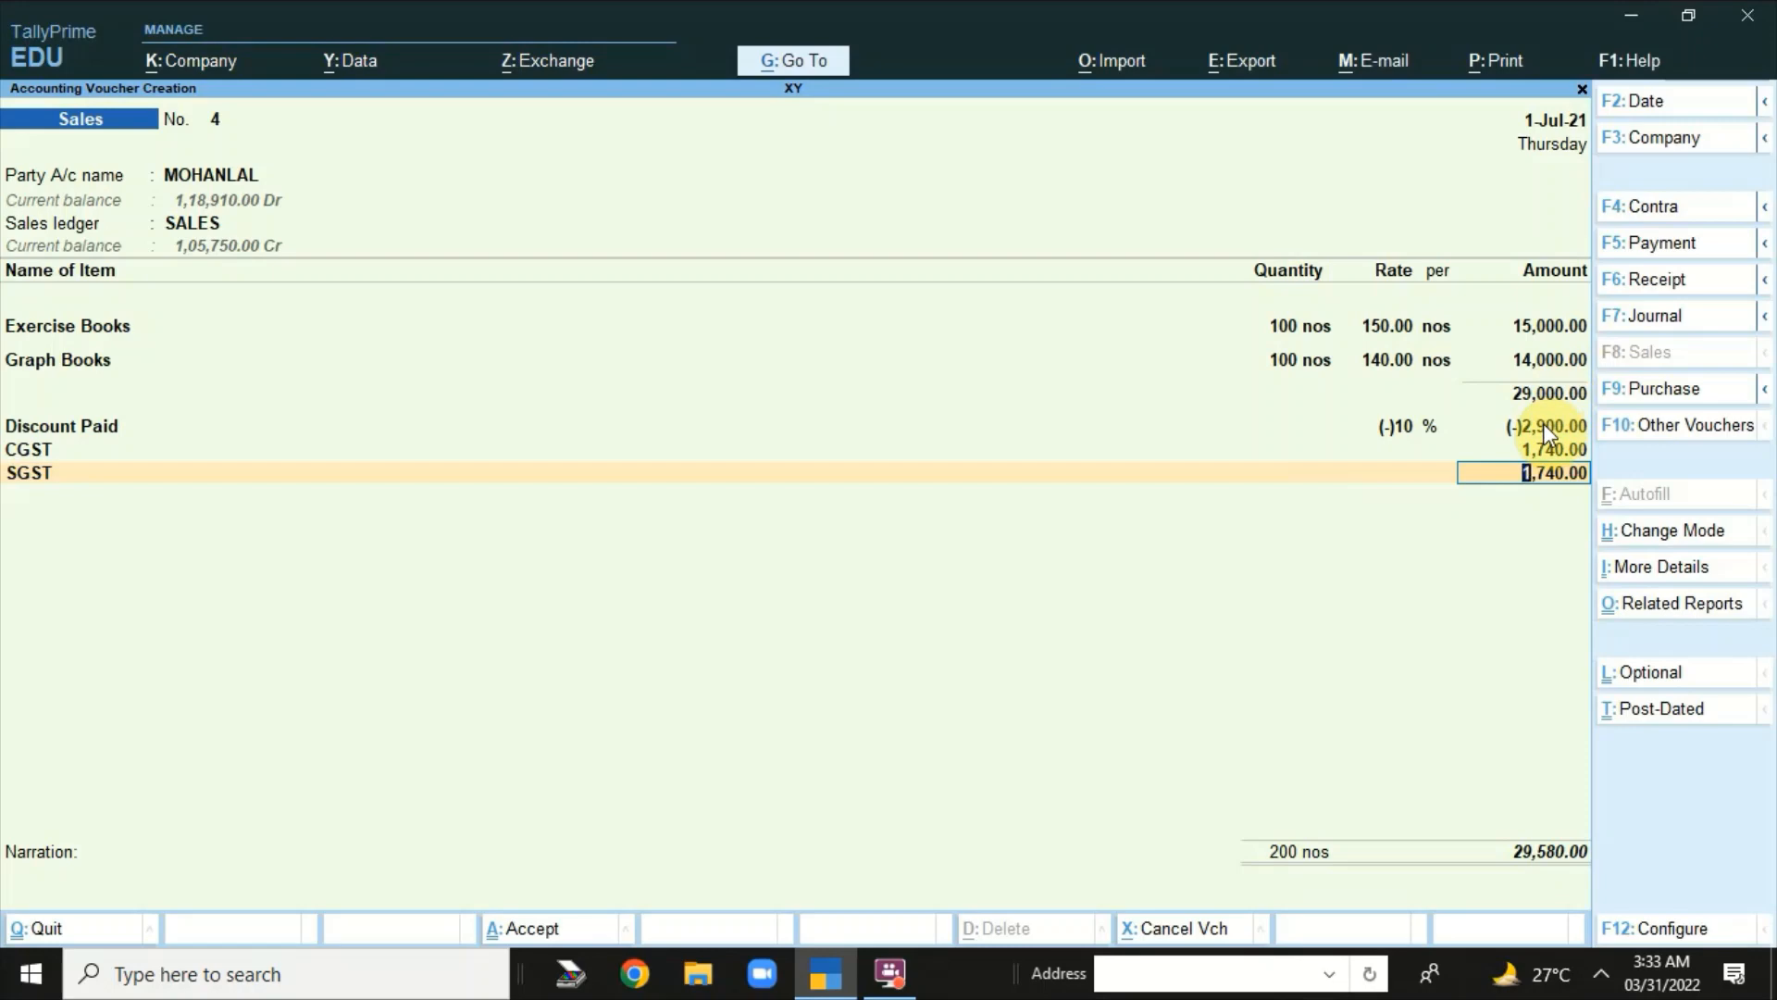
- Examine the voucher's GST - Tax Analysis for Exercise Books and Graph Books, and close the report
{"action": "left_click", "coordinate": [1639, 602]}
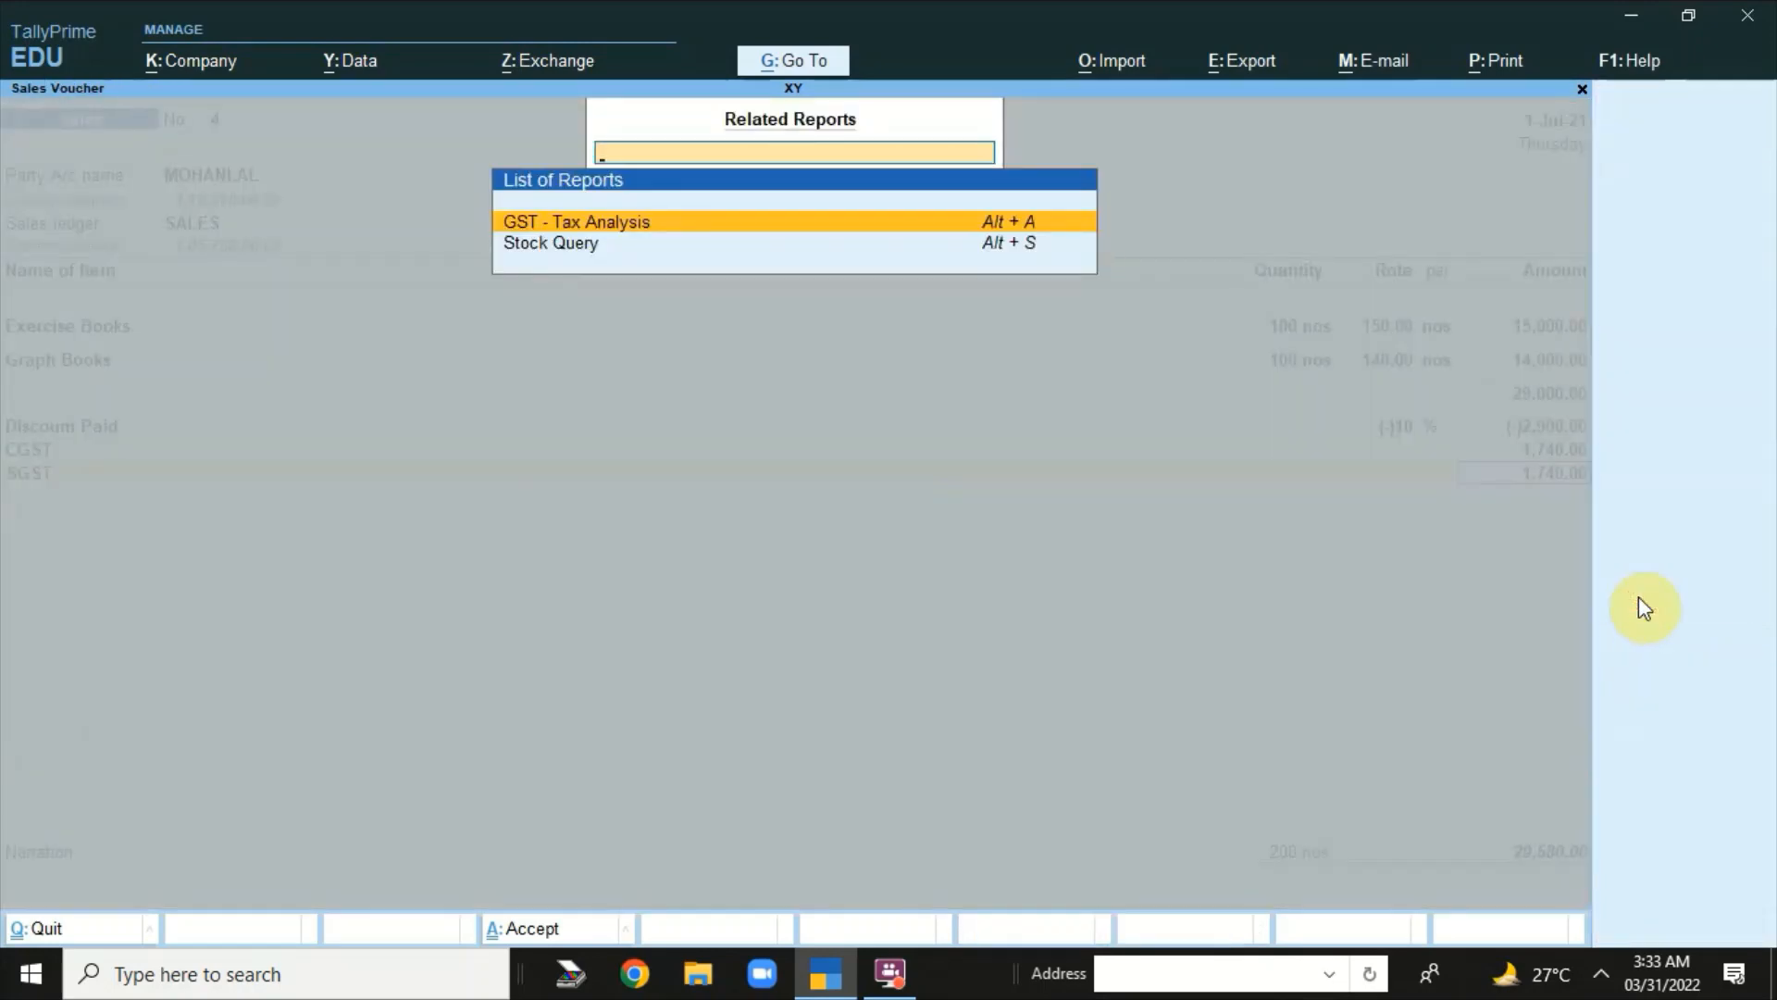
{"action": "key", "text": "Return"}
{"action": "key", "text": "Down"}
{"action": "key", "text": "Down"}
{"action": "key", "text": "Up"}
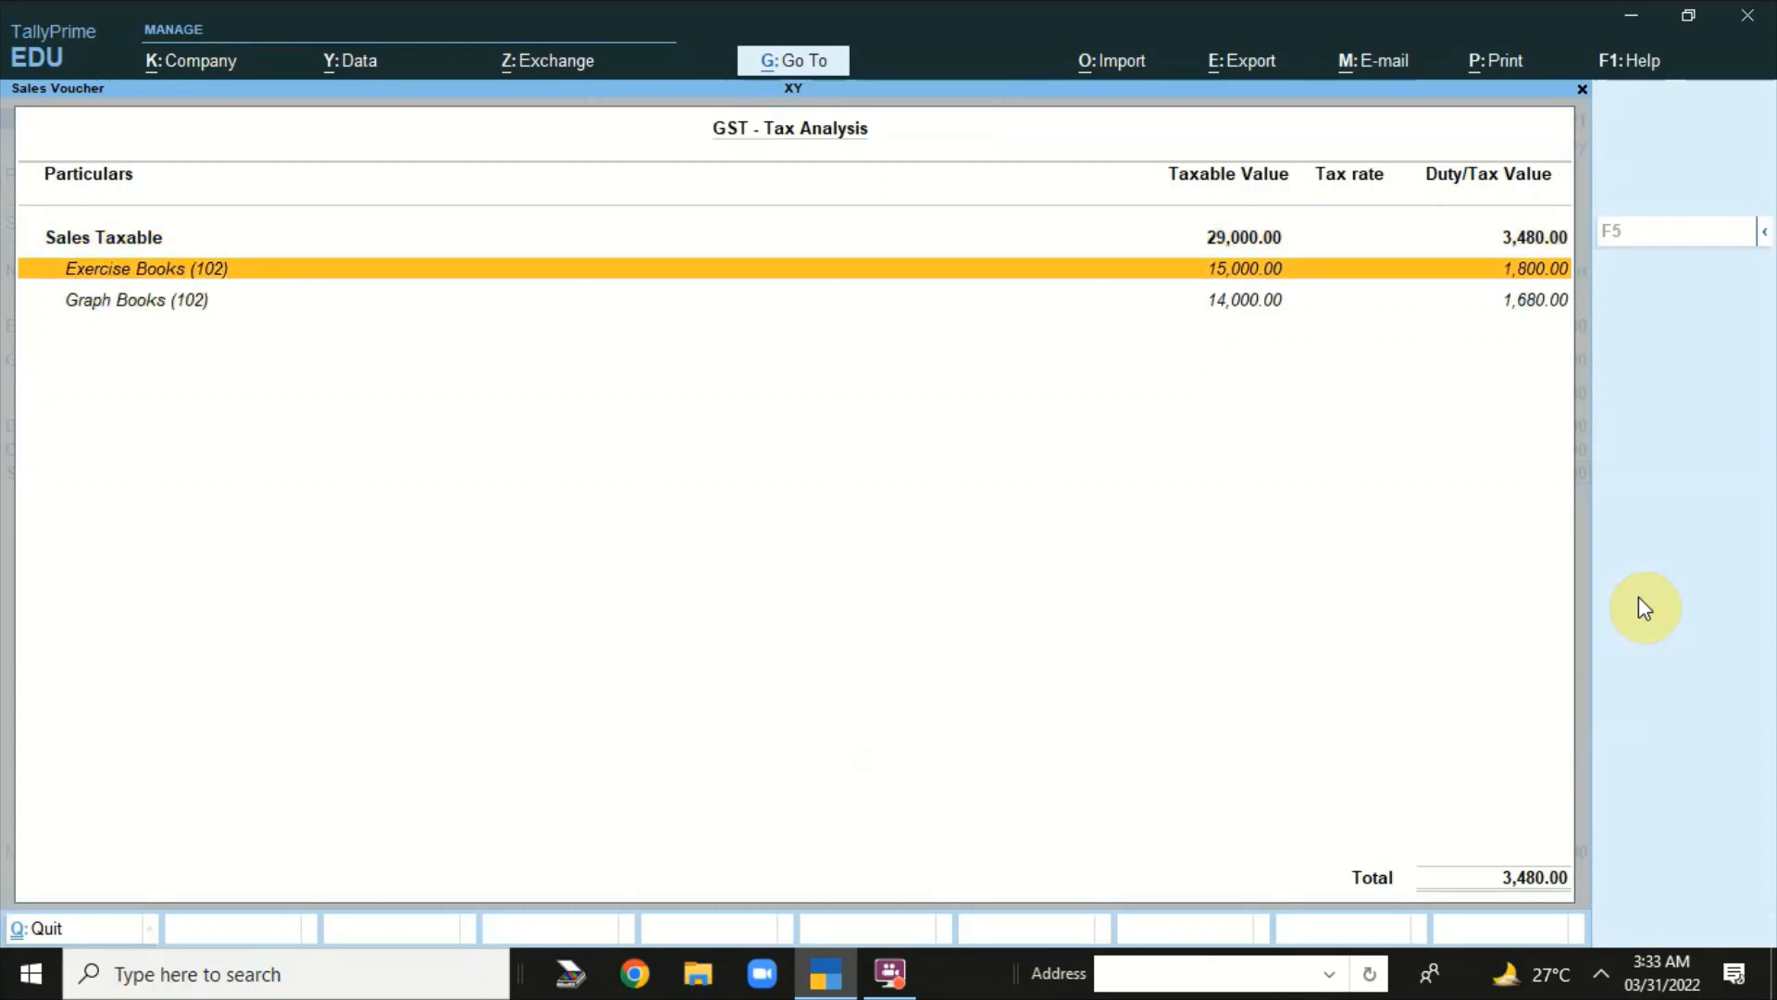
{"action": "key", "text": "Down"}
{"action": "key", "text": "Up"}
{"action": "key", "text": "Escape"}
{"action": "key", "text": "Up"}
{"action": "key", "text": "Up"}
{"action": "key", "text": "Up"}
{"action": "key", "text": "Up"}
{"action": "key", "text": "Up"}
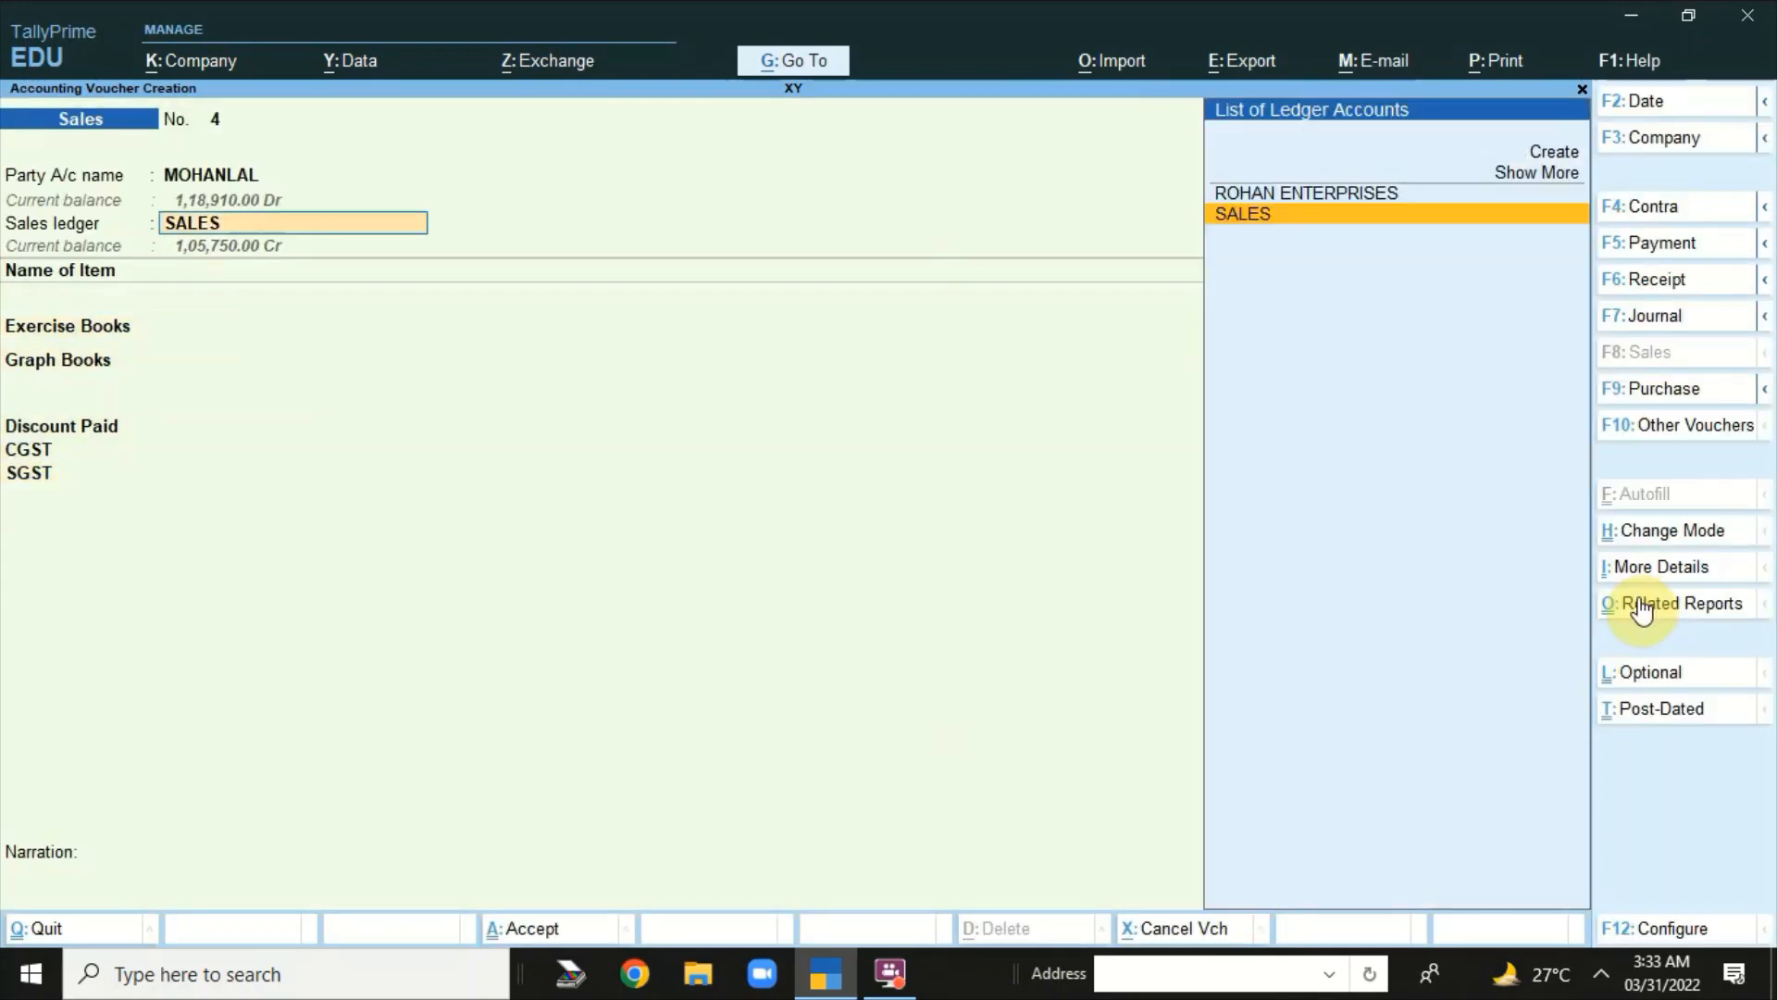
{"action": "key", "text": "BackSpace"}
{"action": "key", "text": "Escape"}
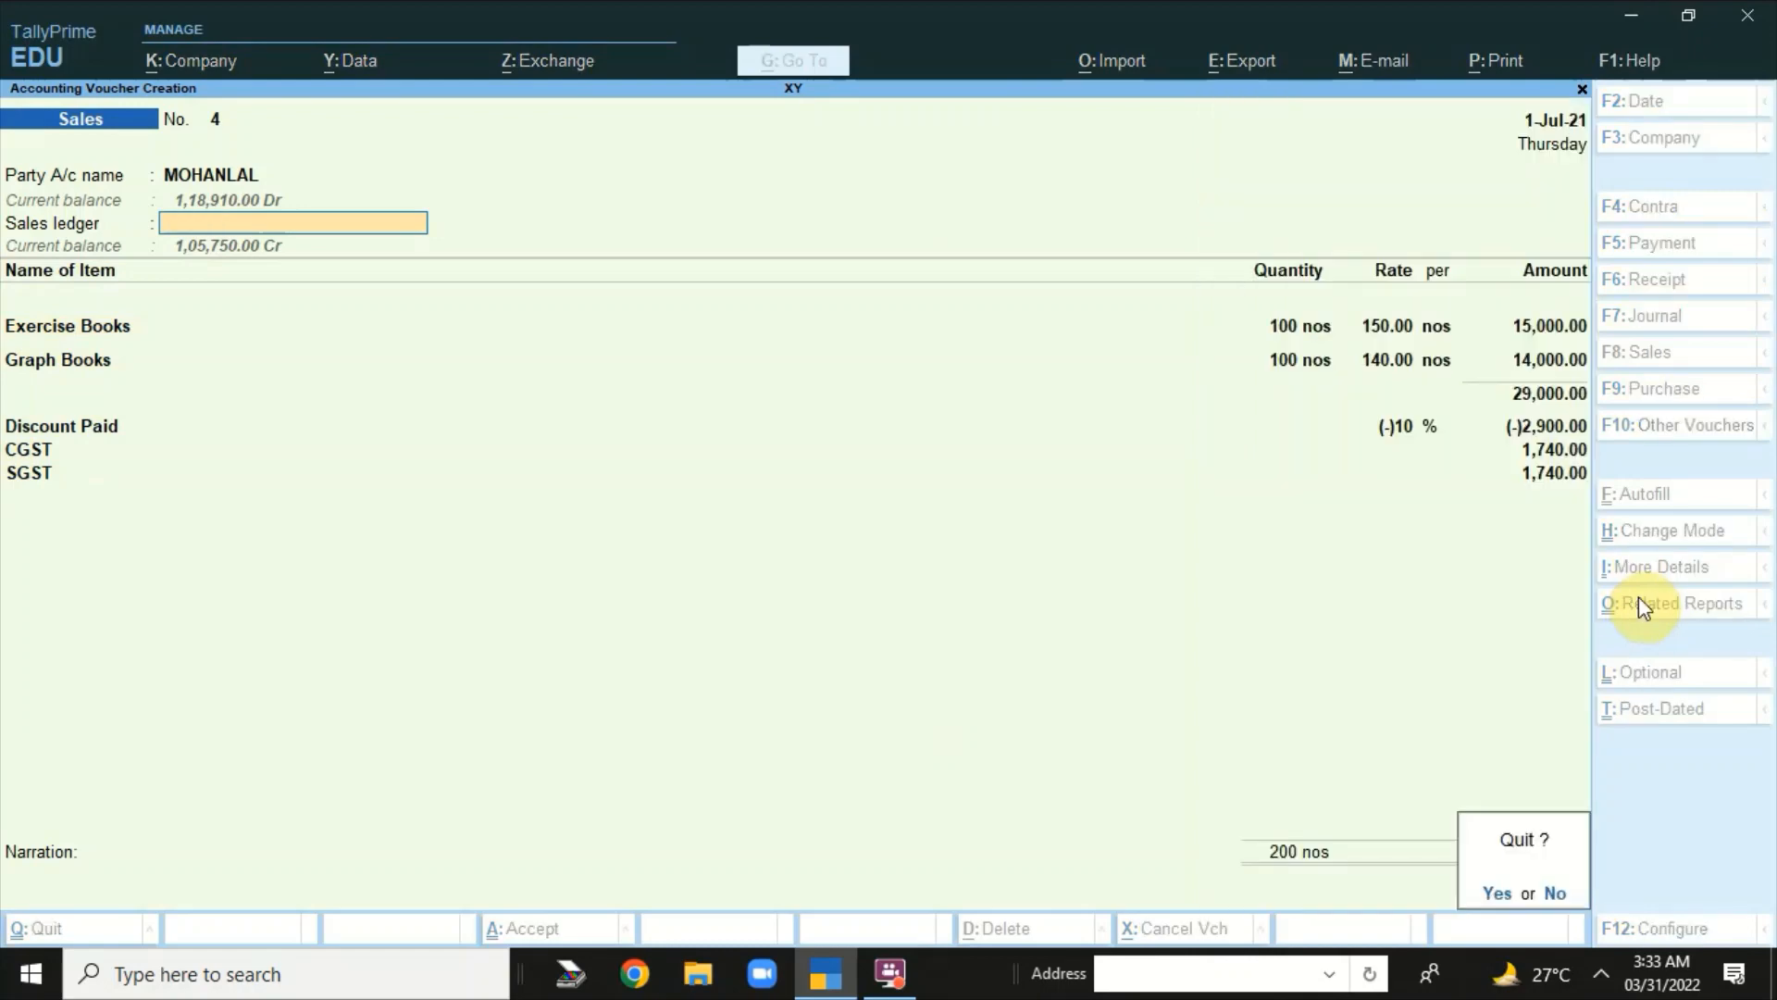
{"action": "key", "text": "n"}
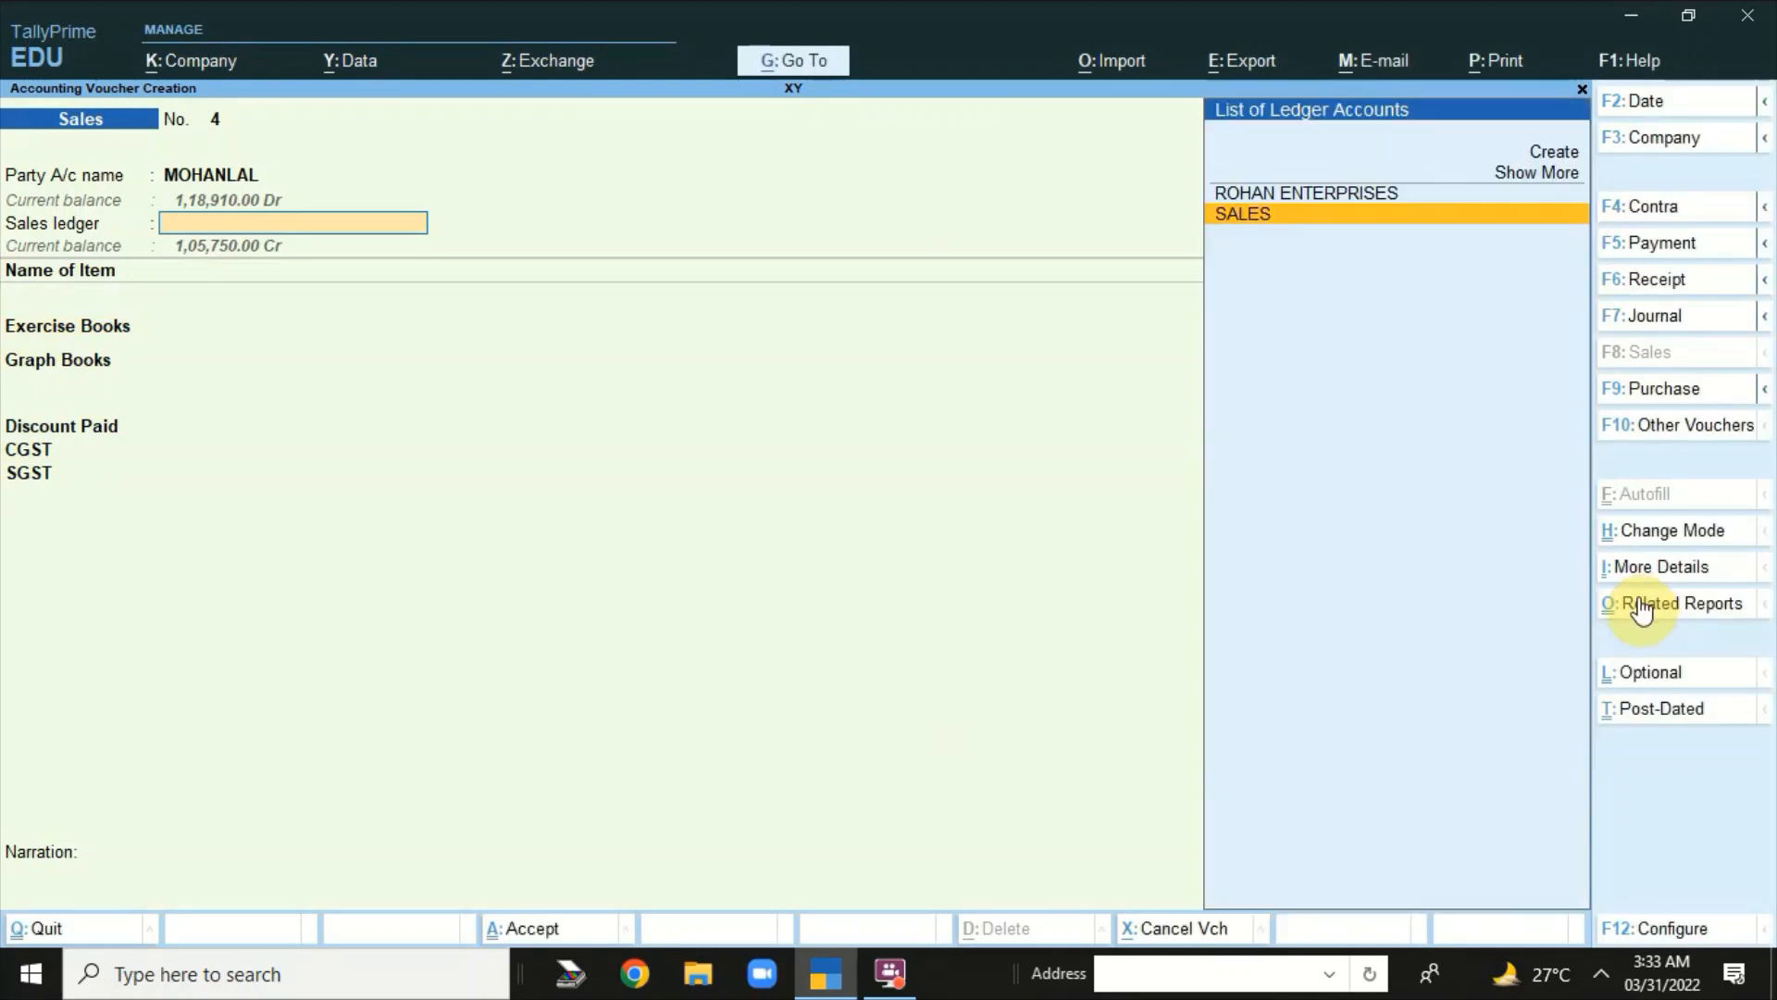
{"action": "key", "text": "Return"}
{"action": "key", "text": "Return"}
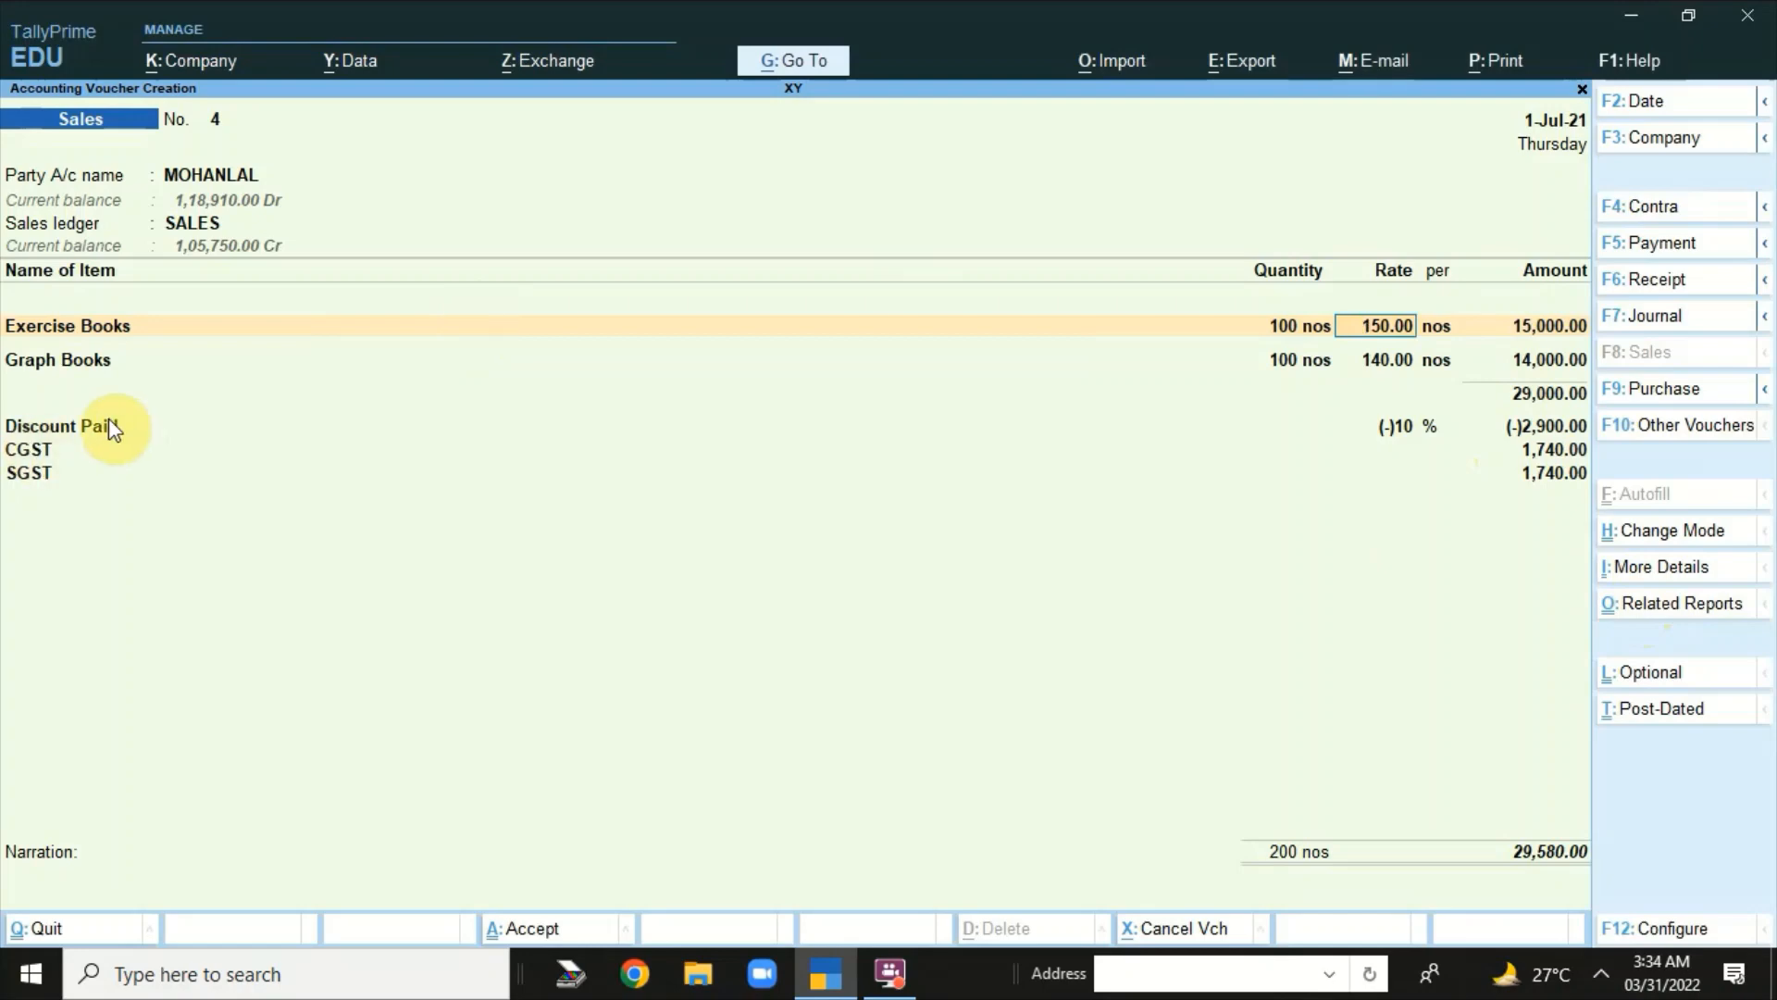
{"action": "left_click", "coordinate": [80, 433]}
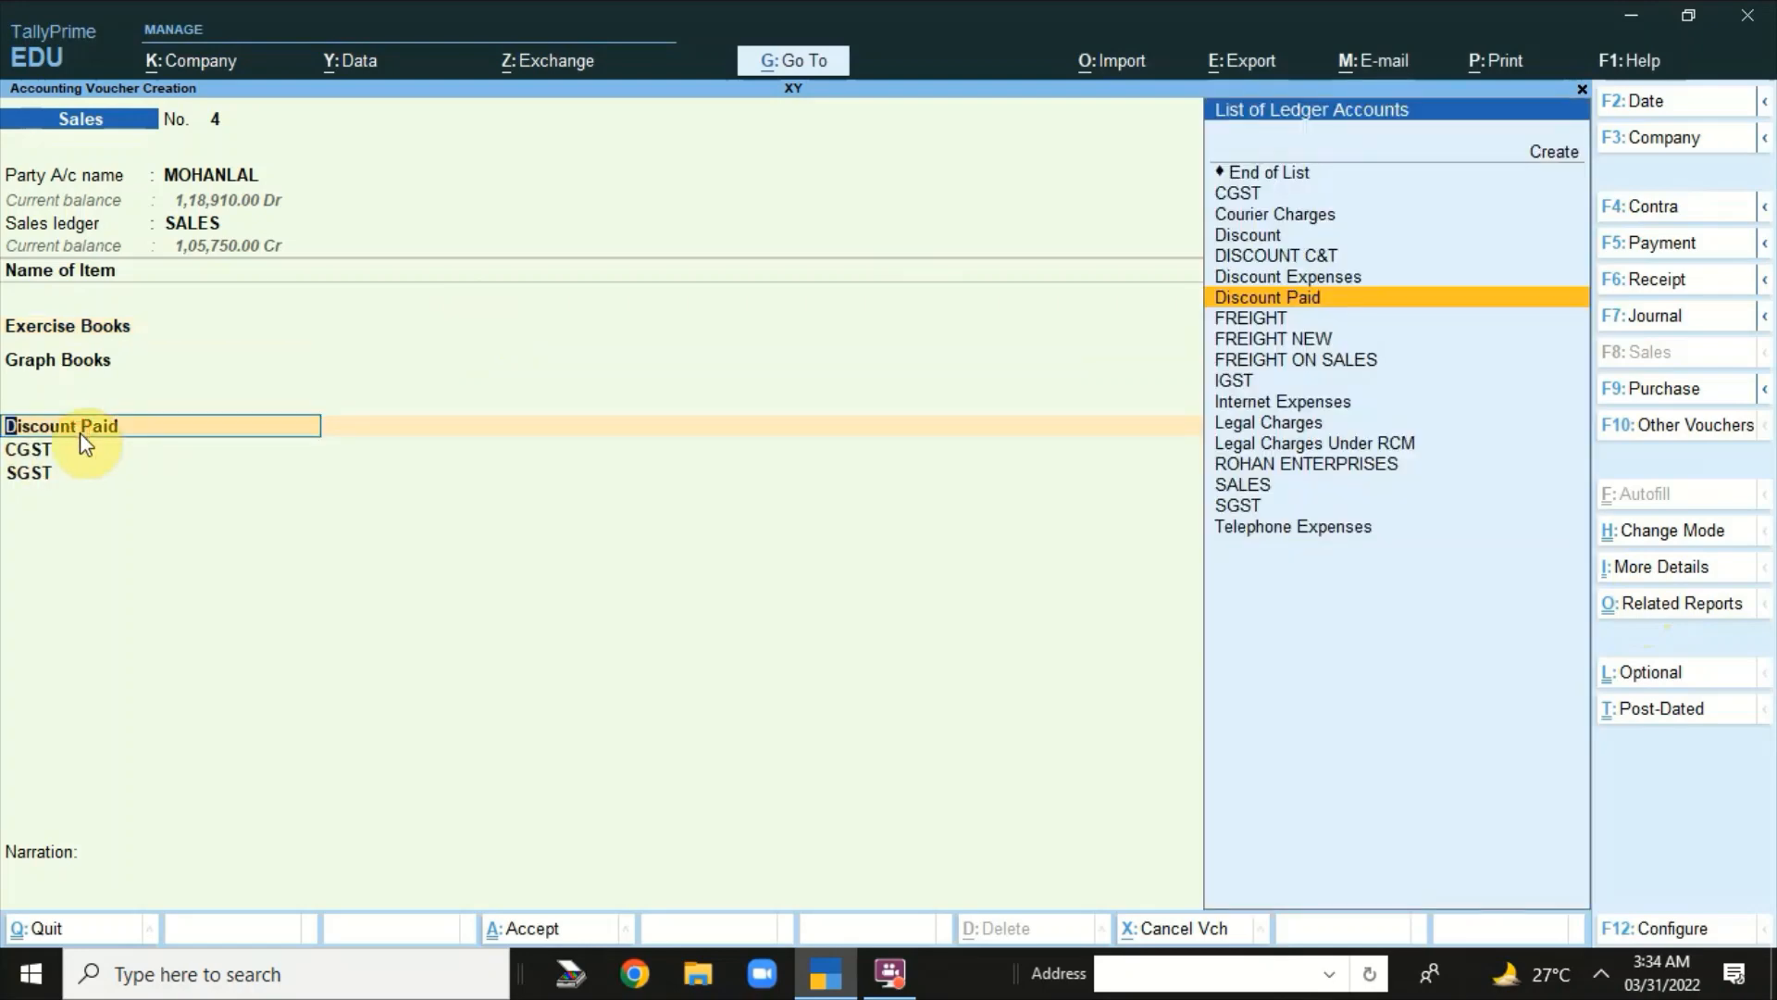
{"action": "key", "text": "Return"}
{"action": "key", "text": "Return"}
{"action": "key", "text": "Return"}
{"action": "key", "text": "Return"}
{"action": "key", "text": "Return"}
{"action": "key", "text": "Return"}
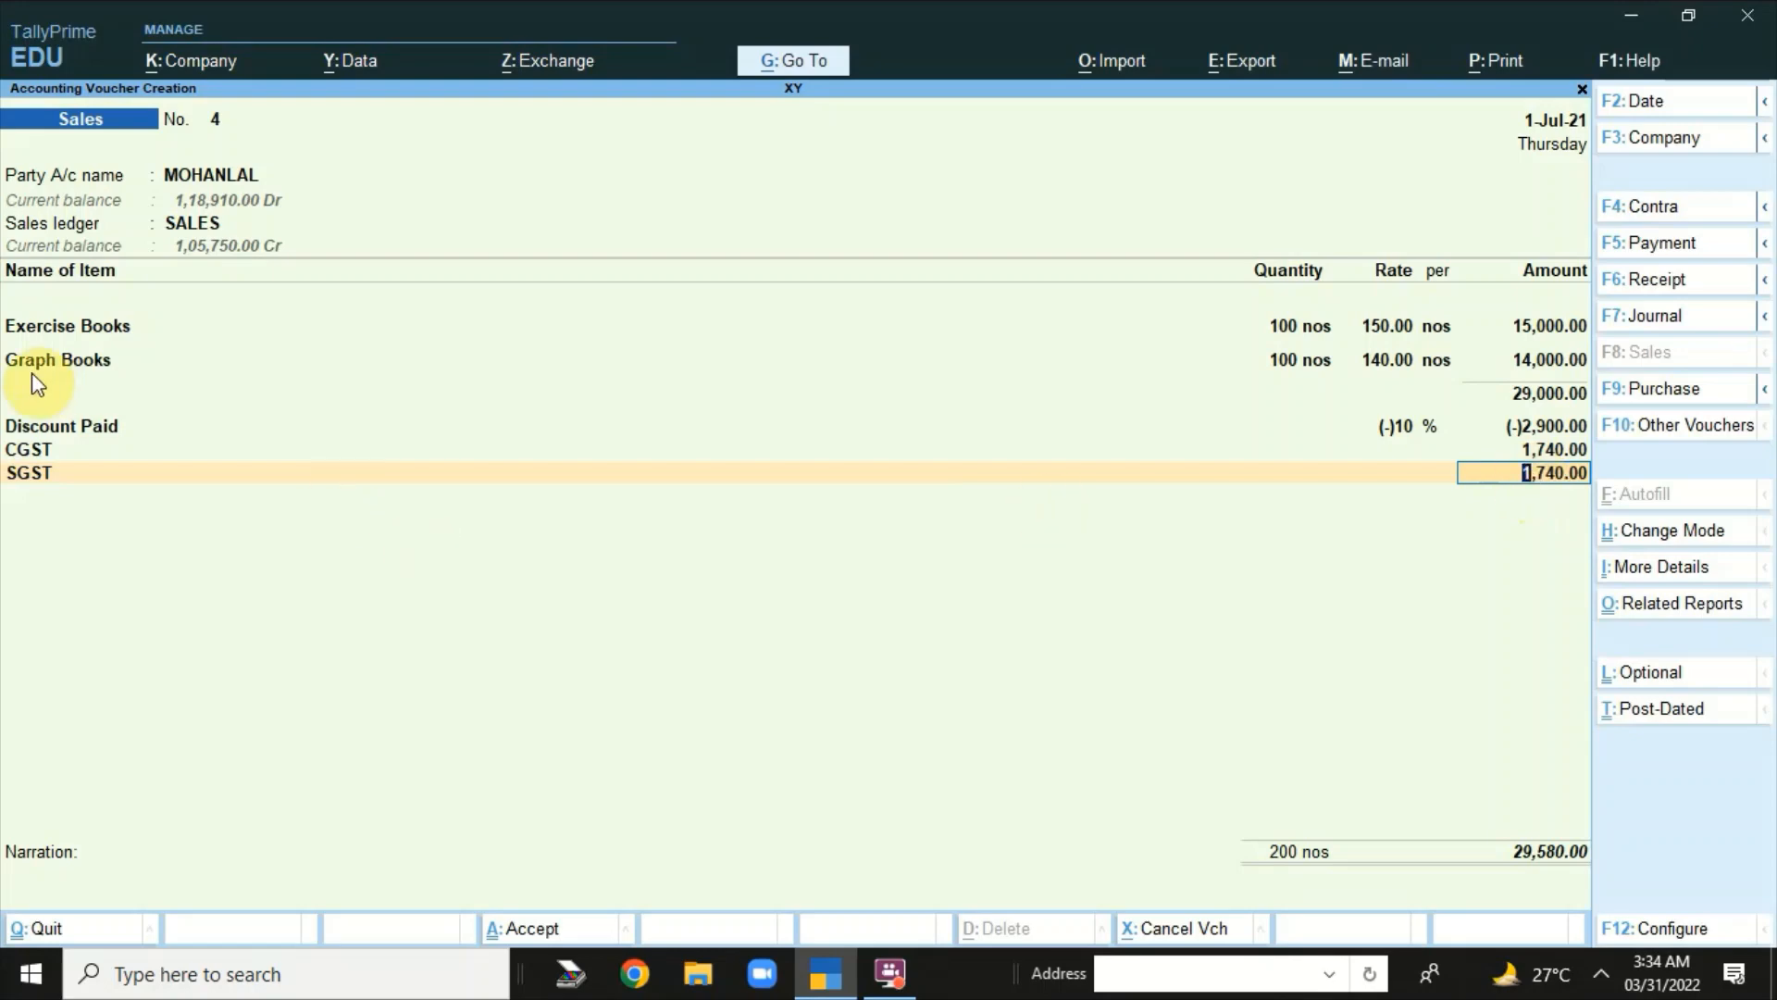
- Open the Discount Paid ledger for alteration from the voucher, keeping its ledger type and GST applicability as Not Applicable
{"action": "left_click", "coordinate": [57, 428]}
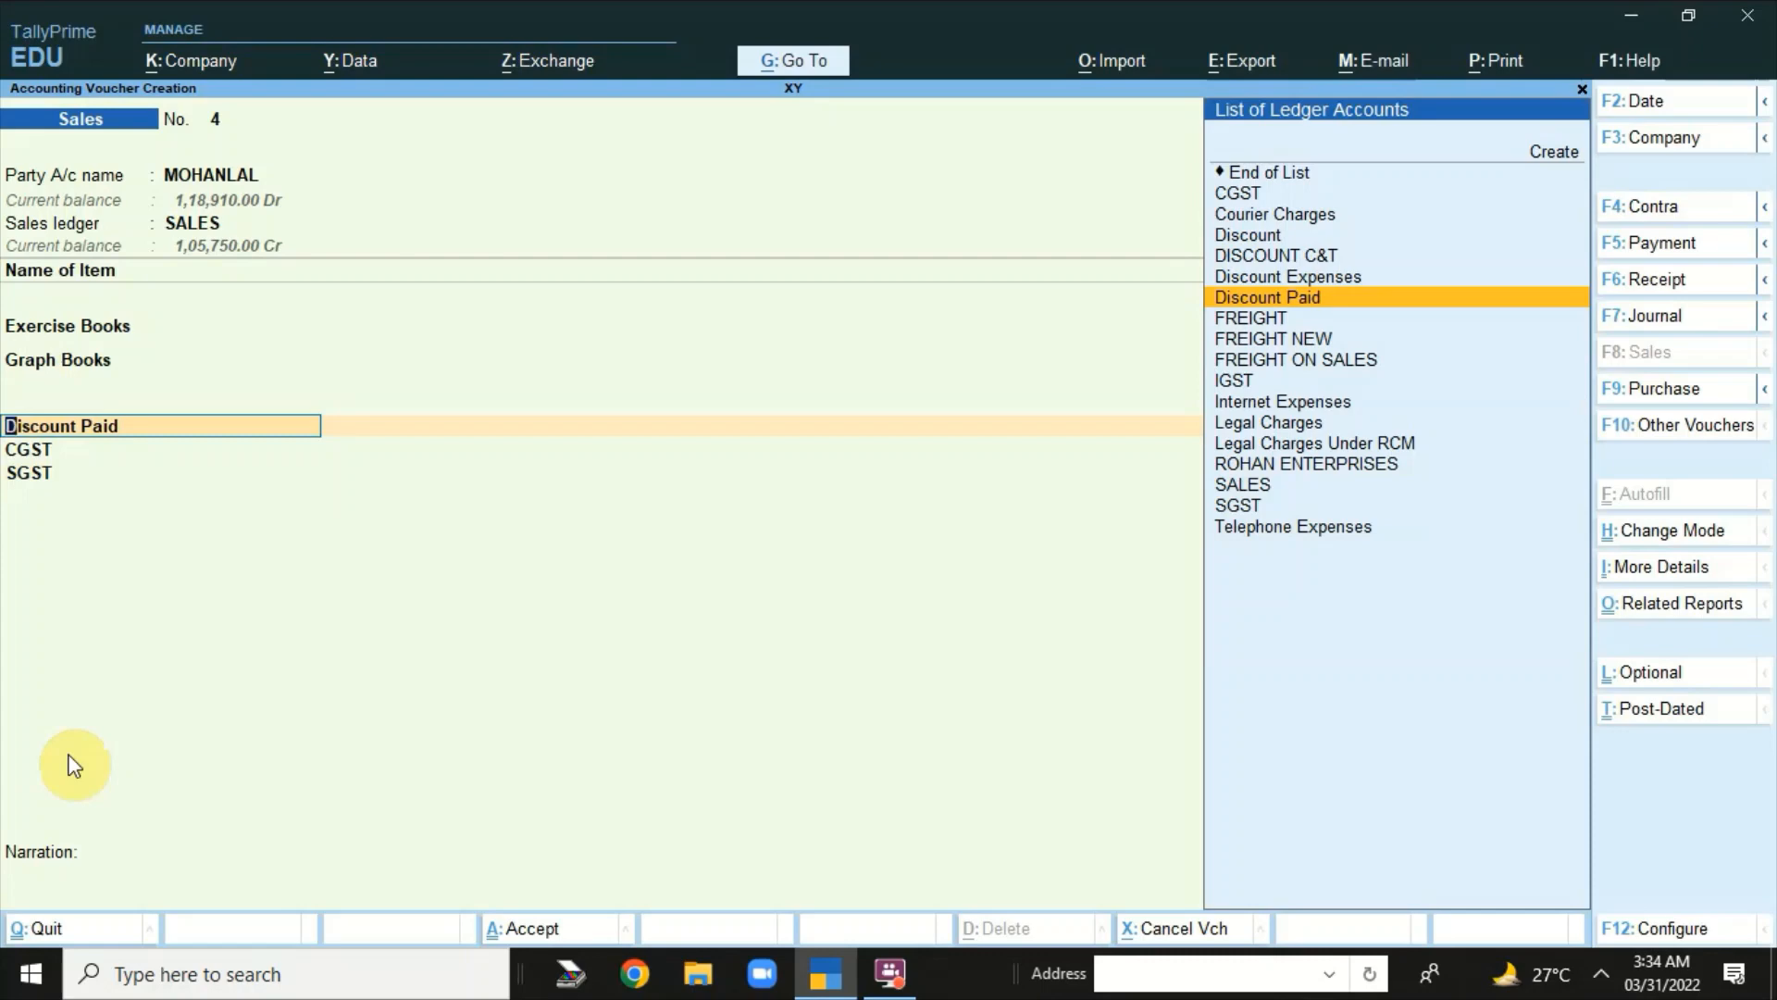
{"action": "key", "text": "ctrl+Return"}
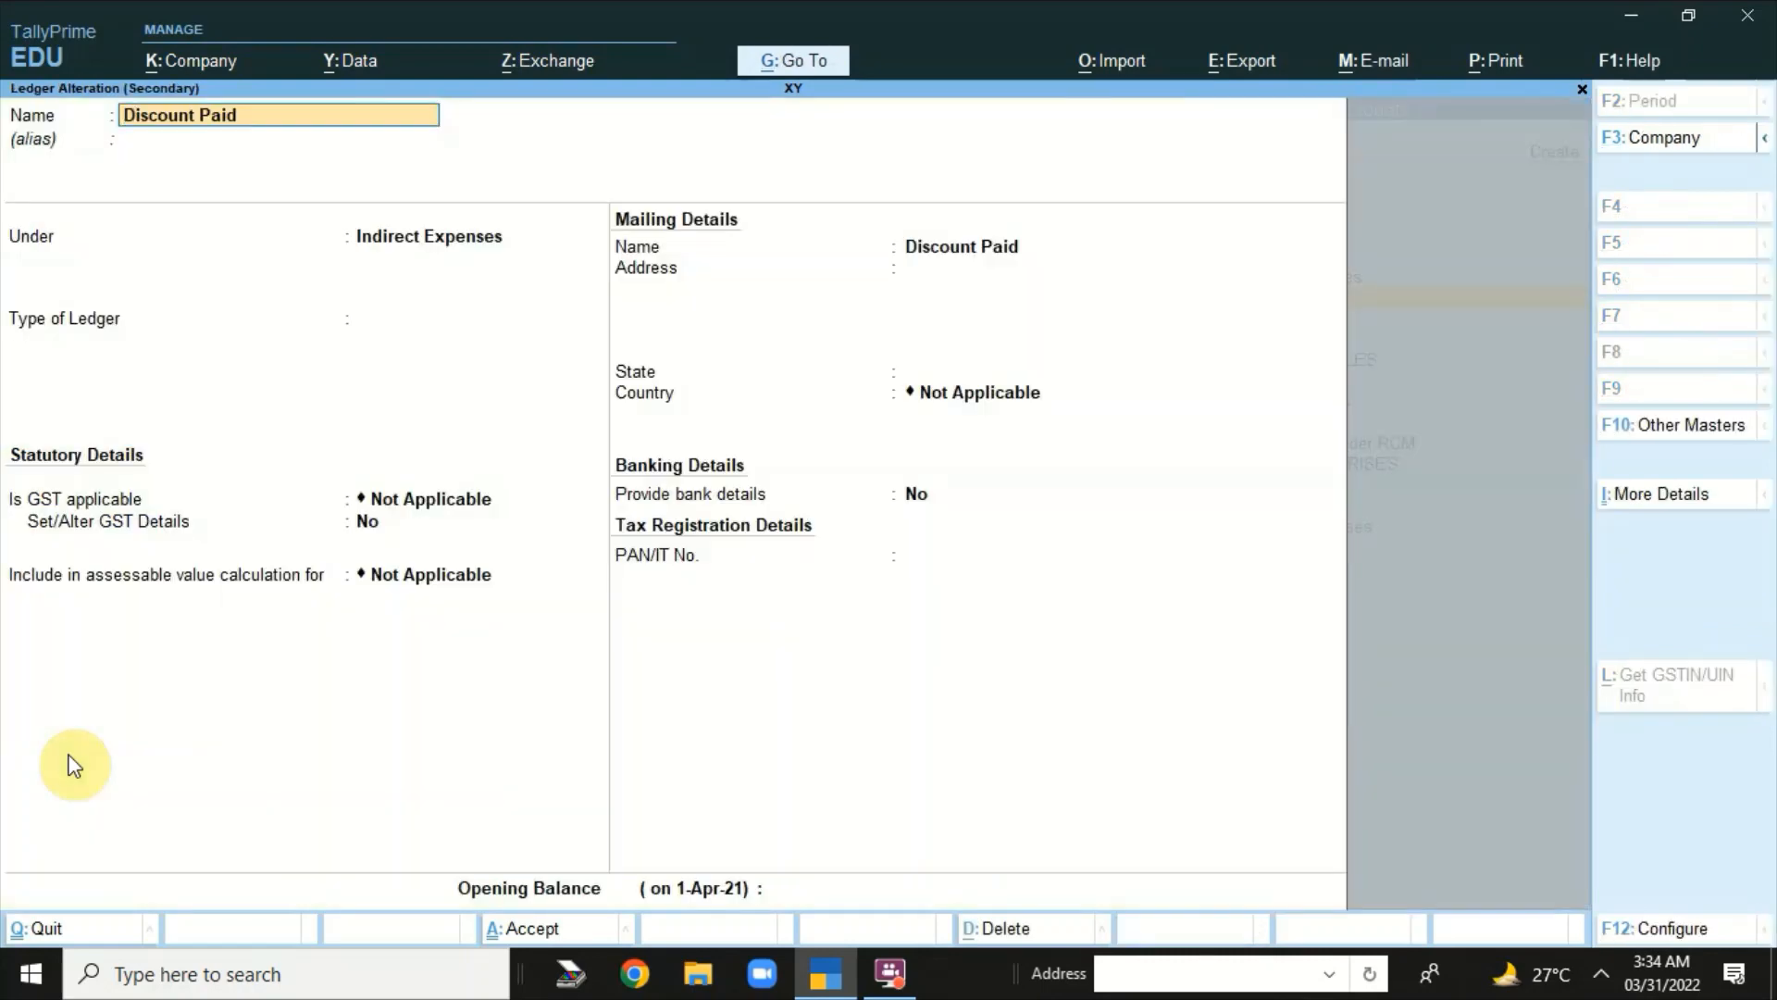
{"action": "key", "text": "Return"}
{"action": "key", "text": "Return"}
{"action": "key", "text": "Return"}
{"action": "key", "text": "Return"}
{"action": "key", "text": "Return"}
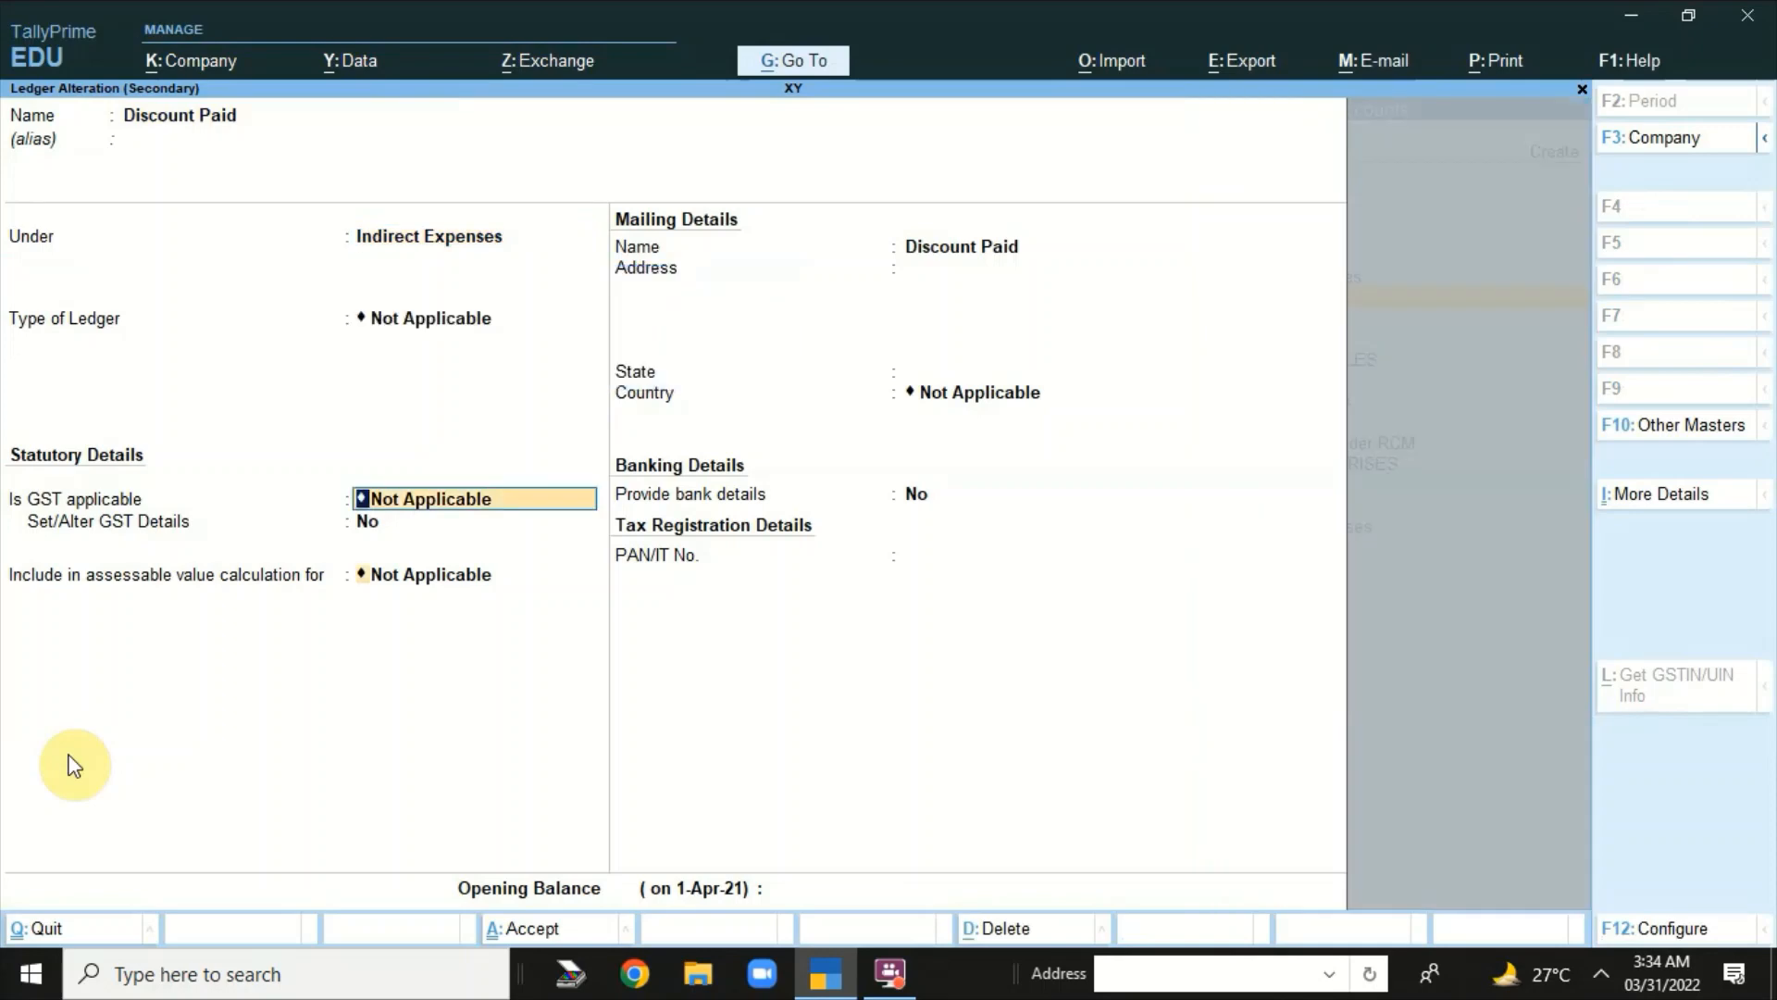
{"action": "key", "text": "BackSpace"}
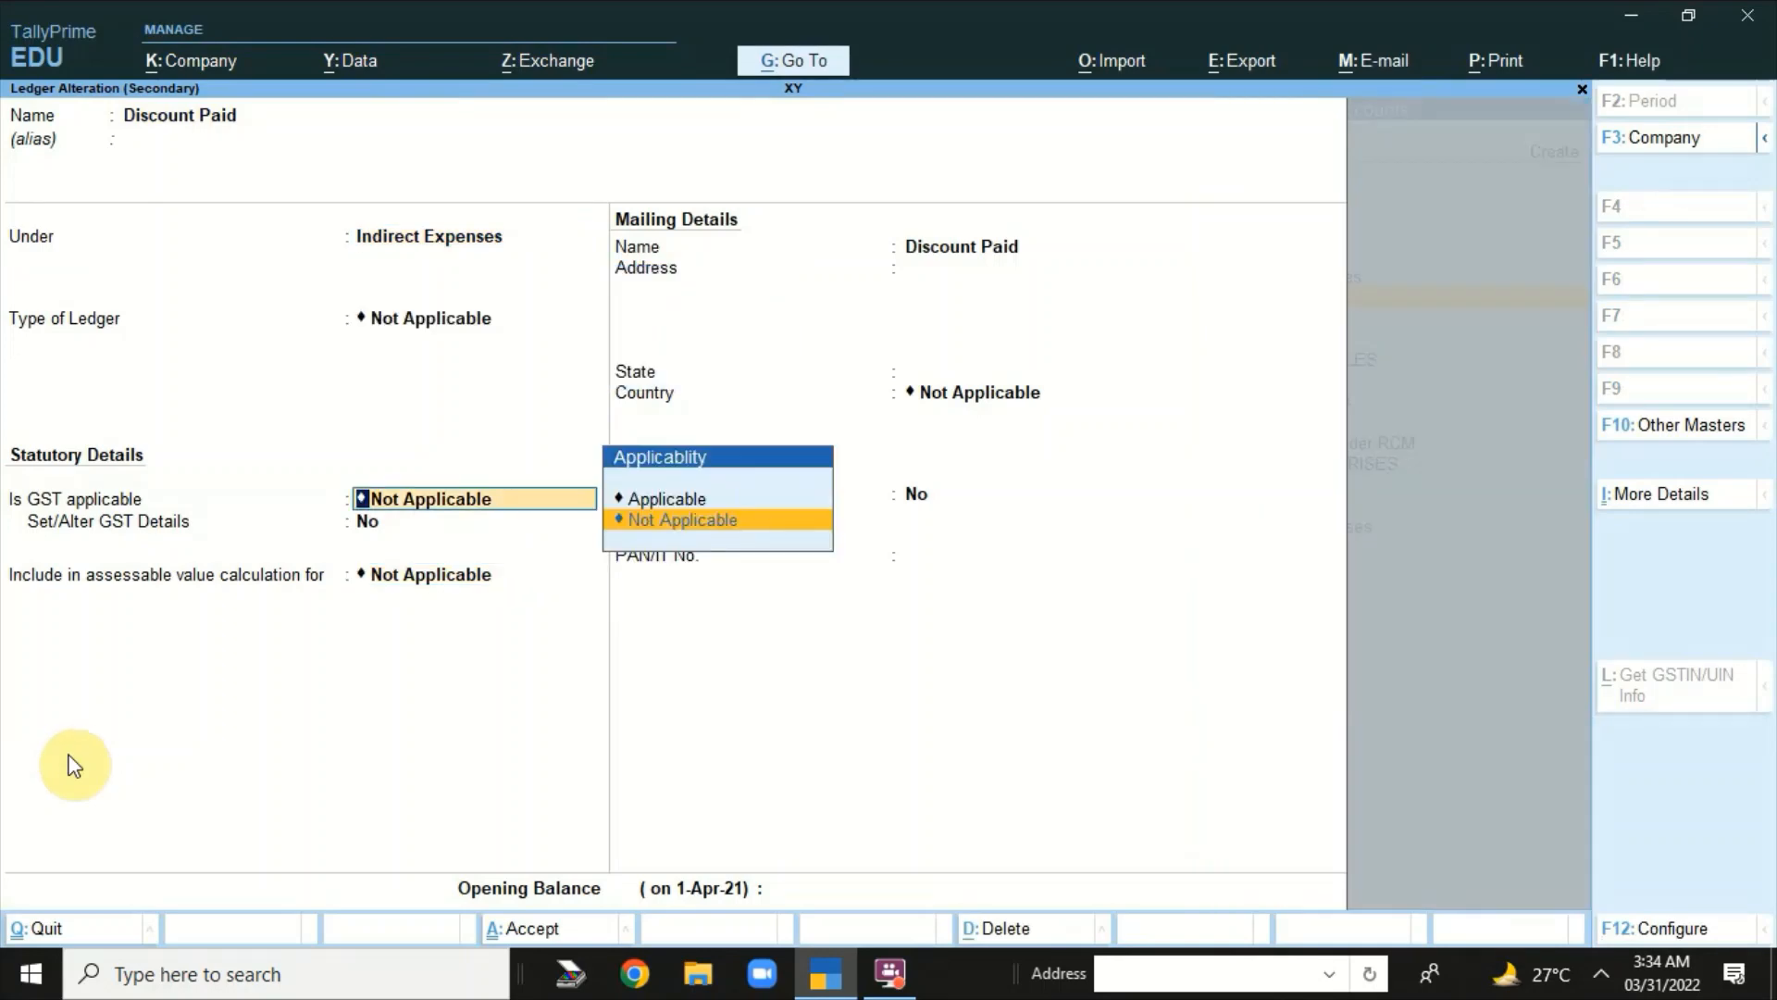
{"action": "key", "text": "BackSpace"}
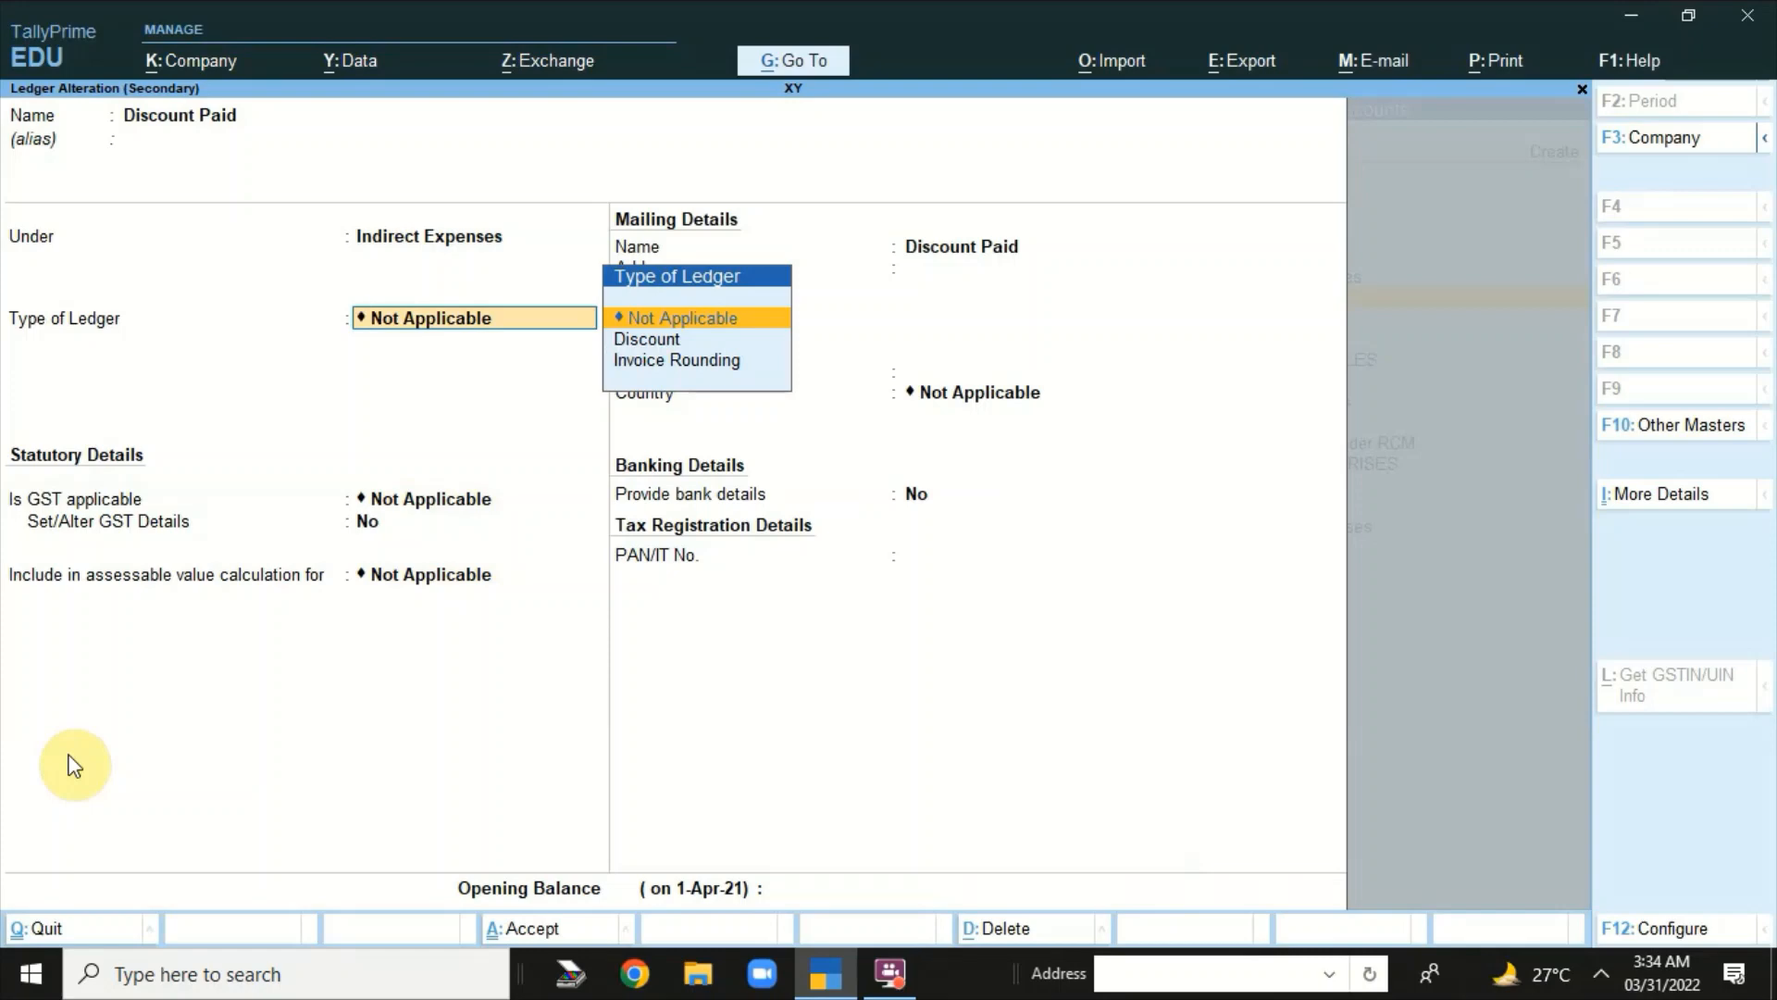
{"action": "key", "text": "Return"}
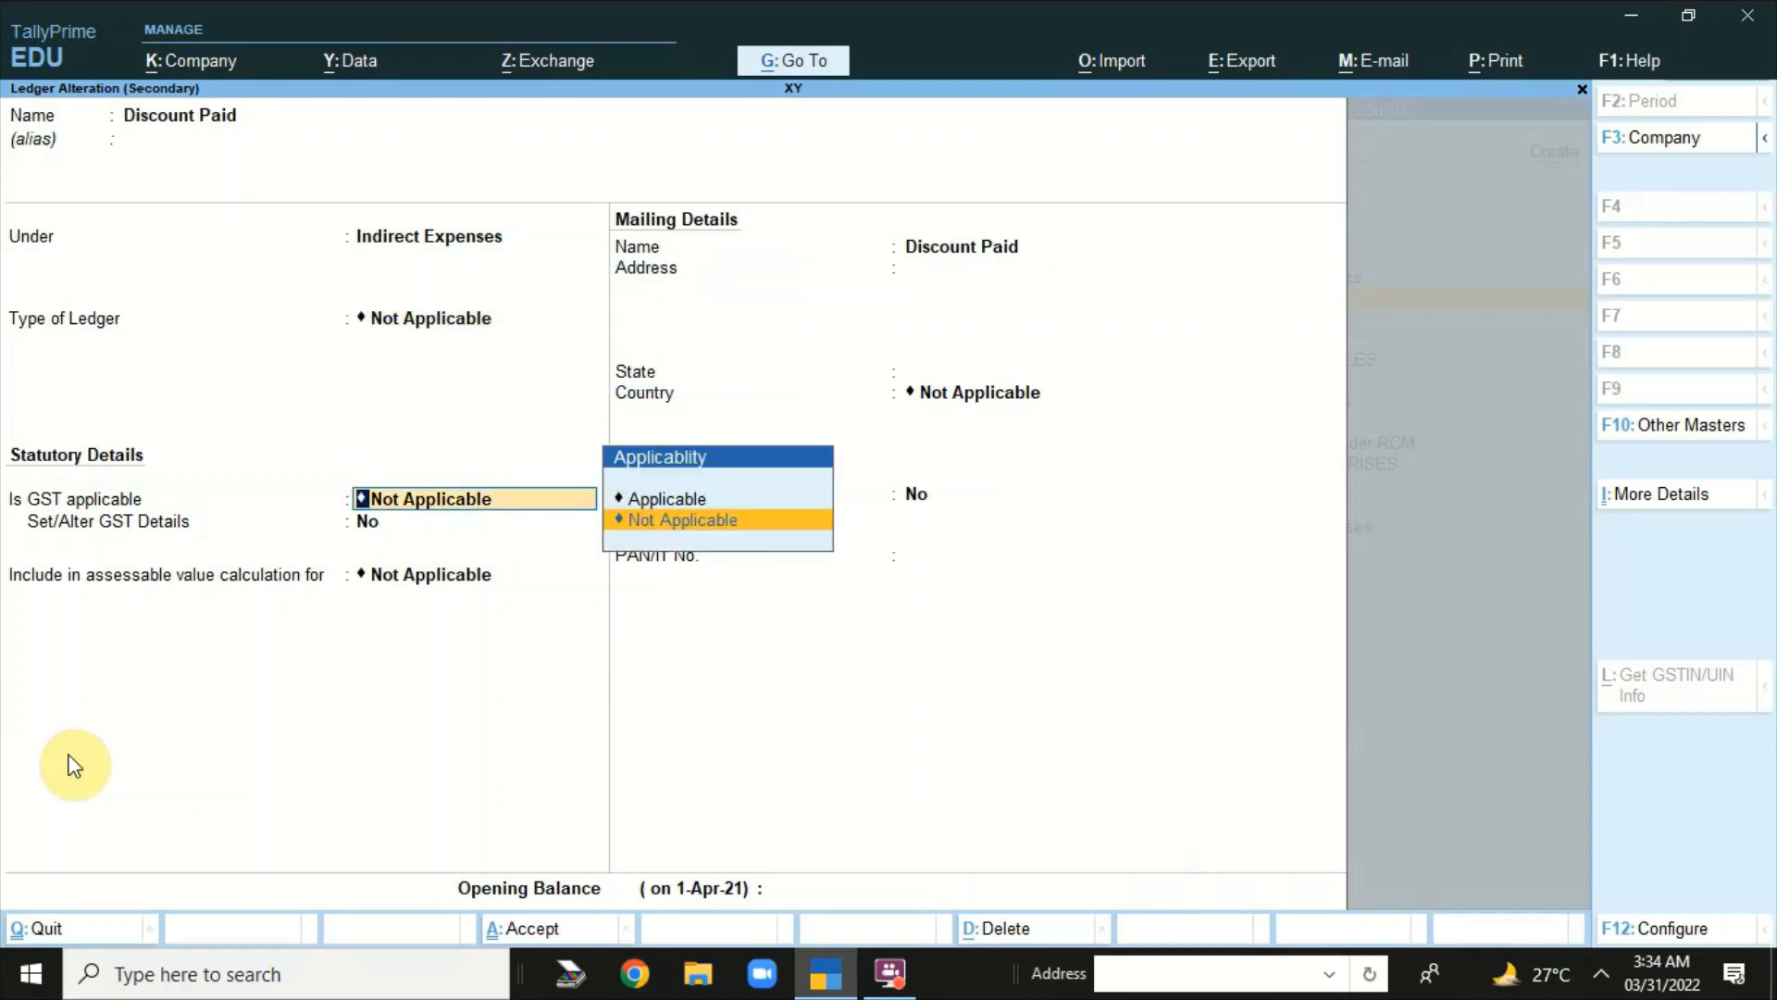
{"action": "key", "text": "Return"}
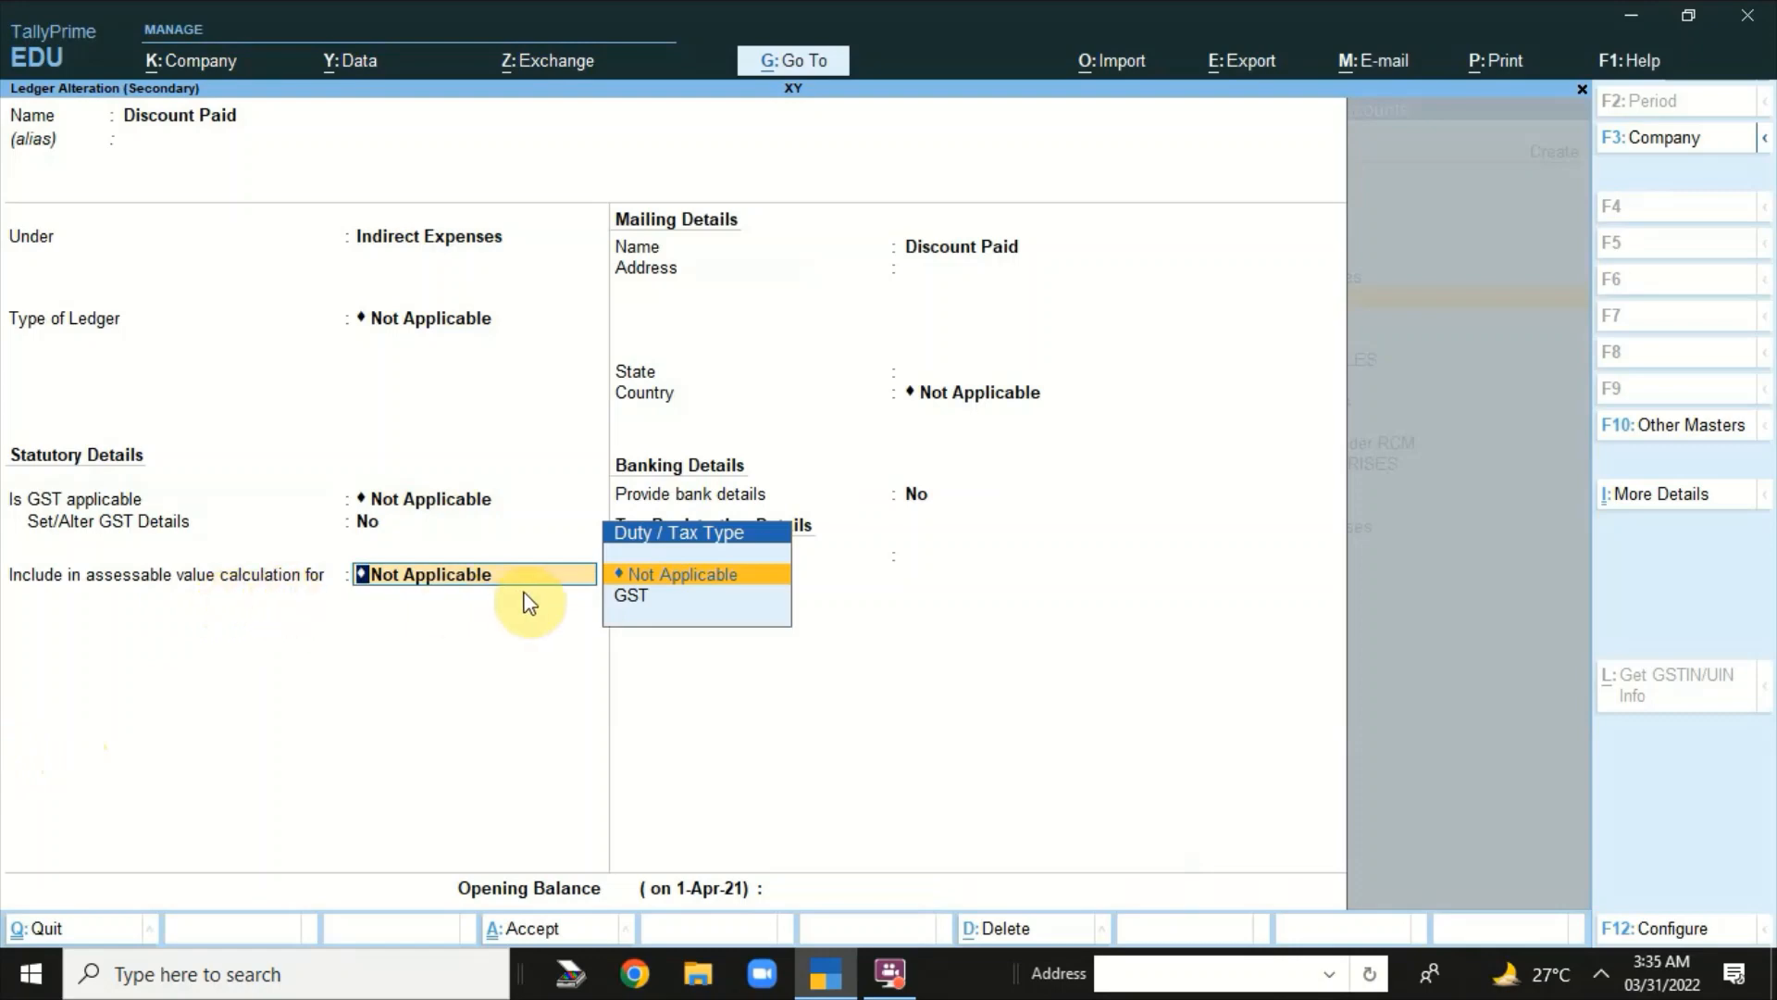
- Include Discount Paid in the assessable value calculation for GST, appropriated to Goods and Based on Value, and save the ledger
{"action": "left_click", "coordinate": [635, 597]}
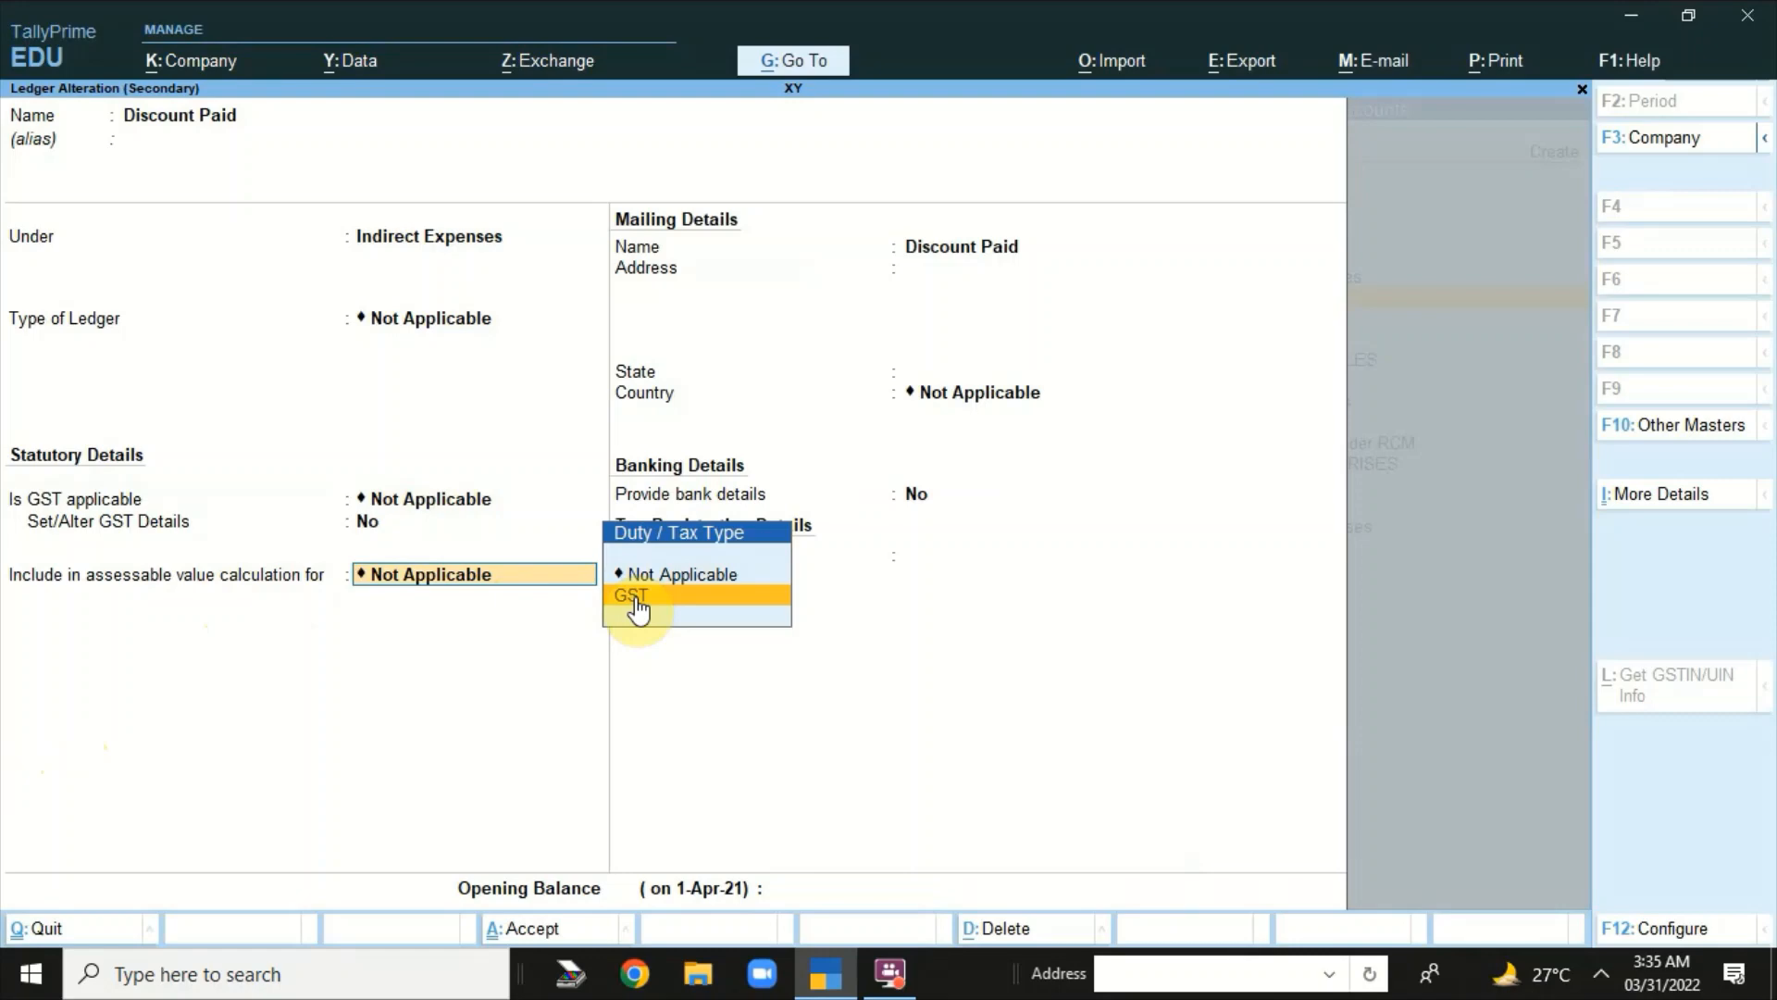
{"action": "left_click", "coordinate": [634, 597]}
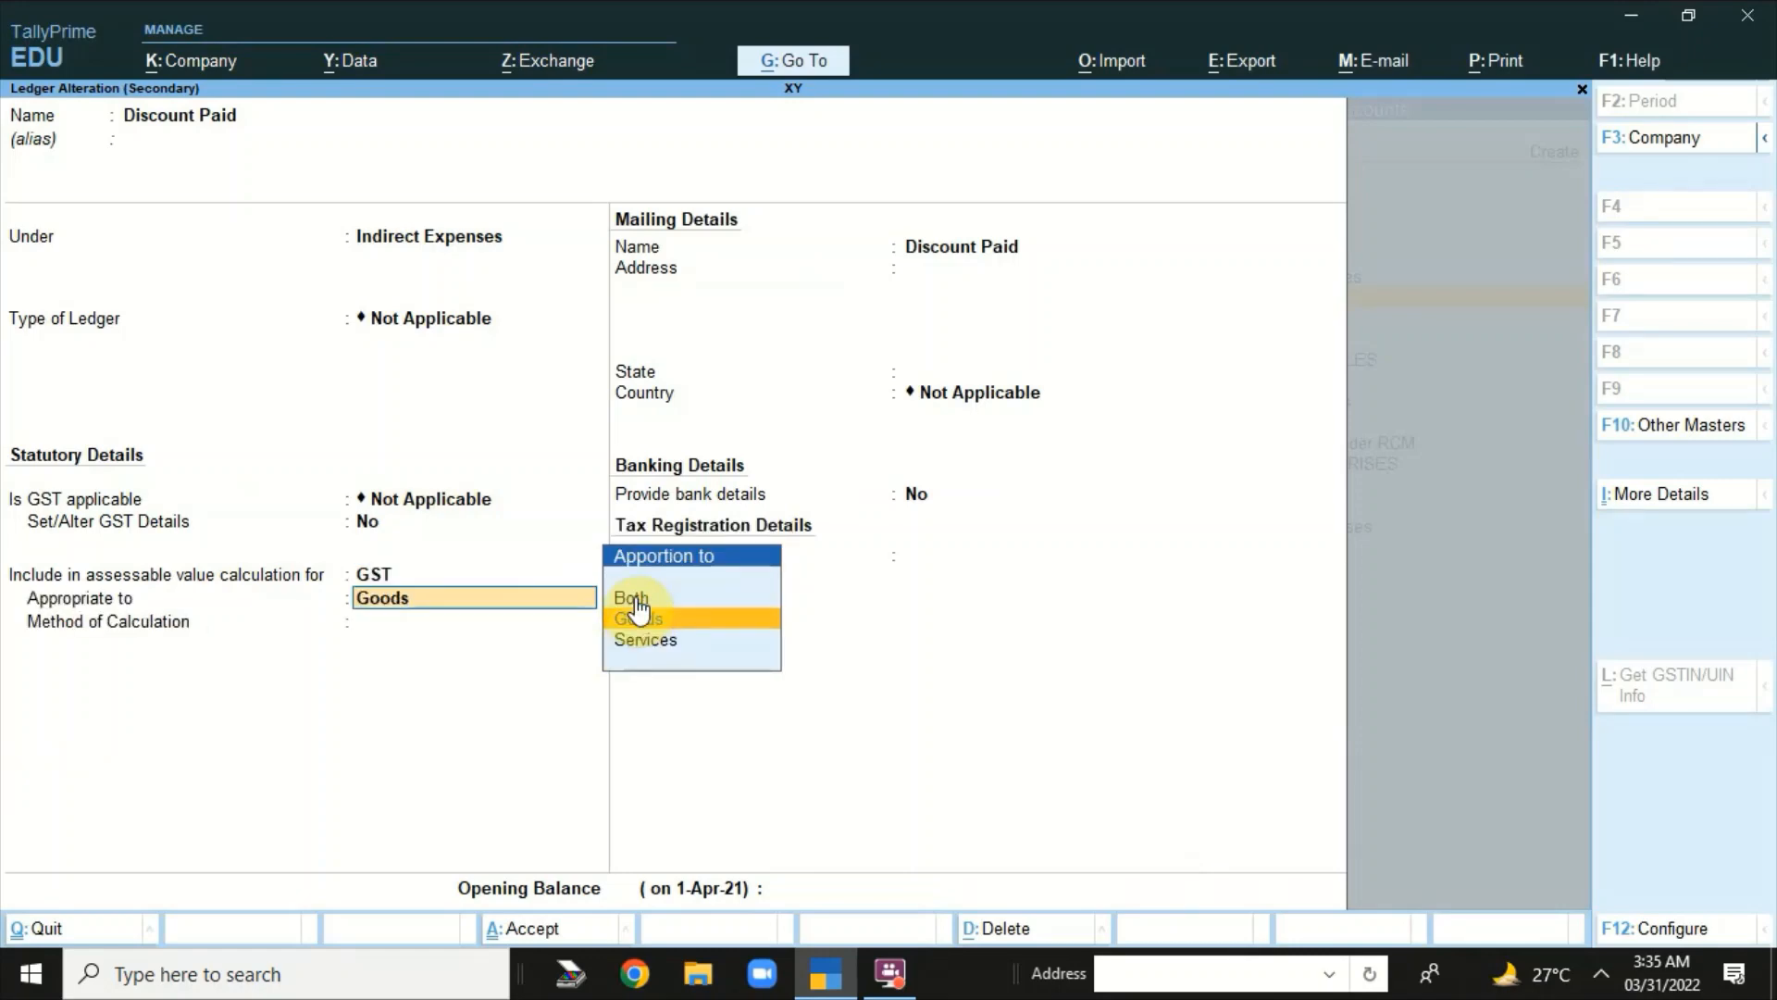
{"action": "key", "text": "Return"}
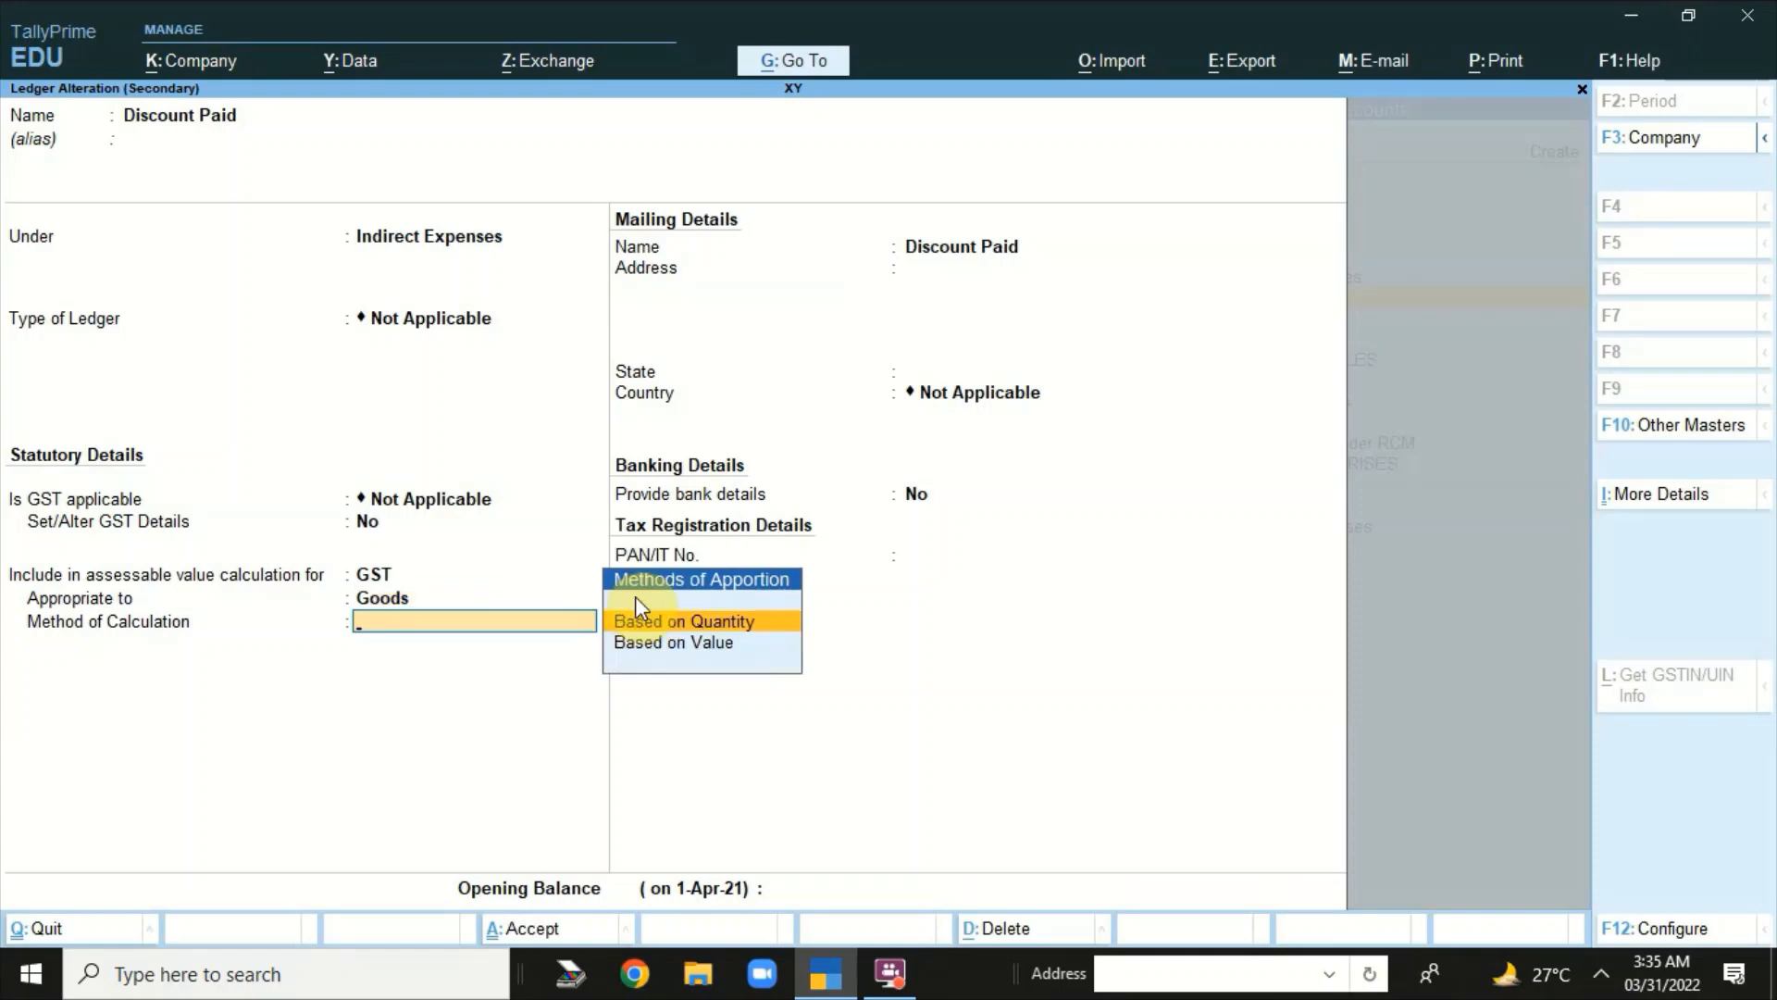
{"action": "key", "text": "Down"}
{"action": "key", "text": "Return"}
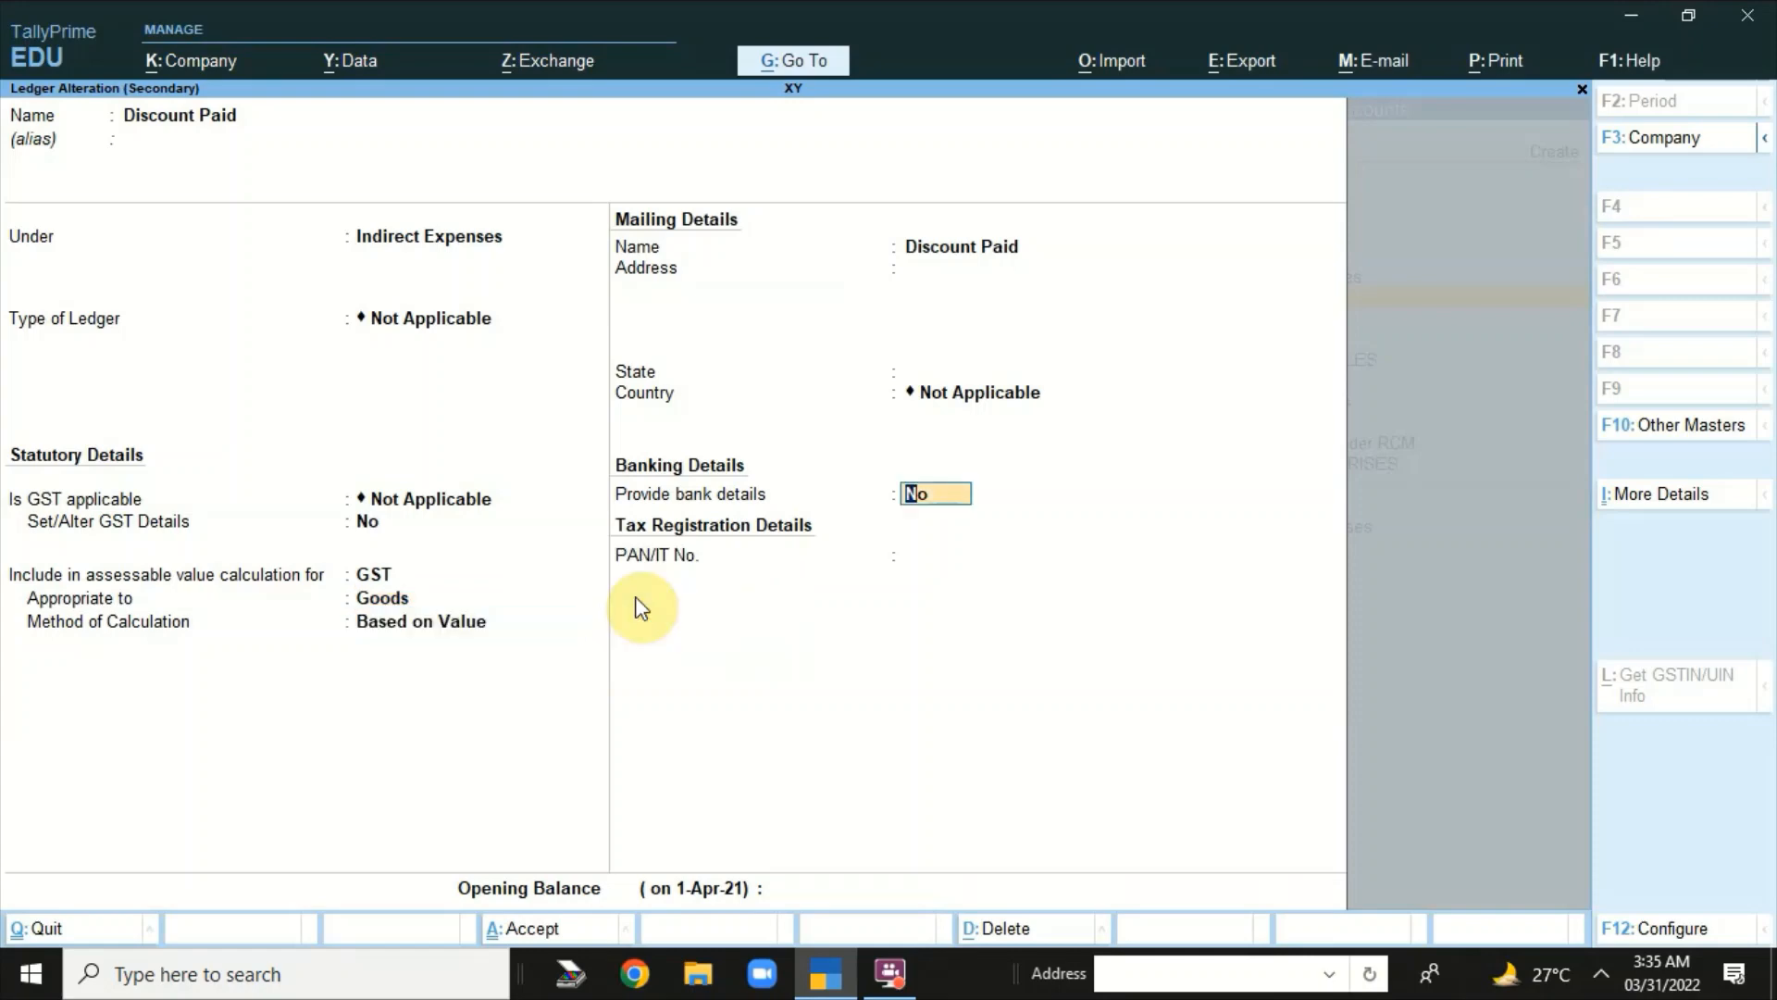
{"action": "key", "text": "ctrl+a"}
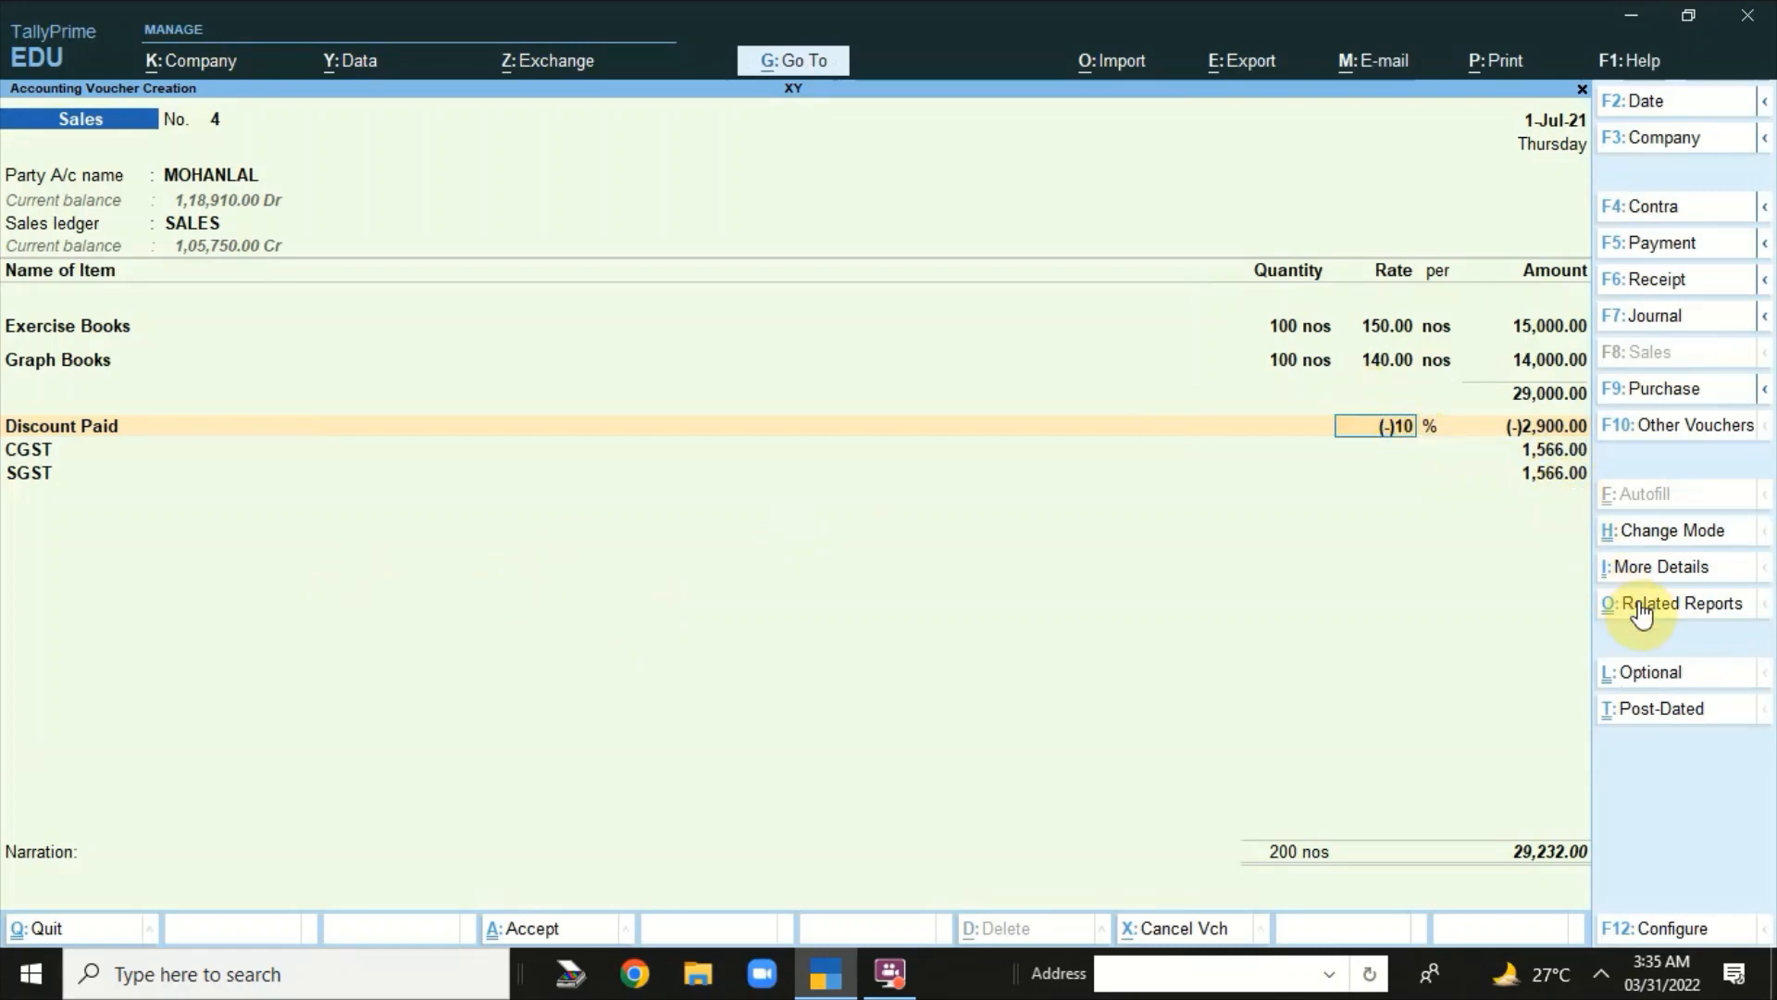
- Examine the voucher's GST - Tax Analysis in detail, including the discount apportionment and the central and state tax per item
{"action": "left_click", "coordinate": [1643, 606]}
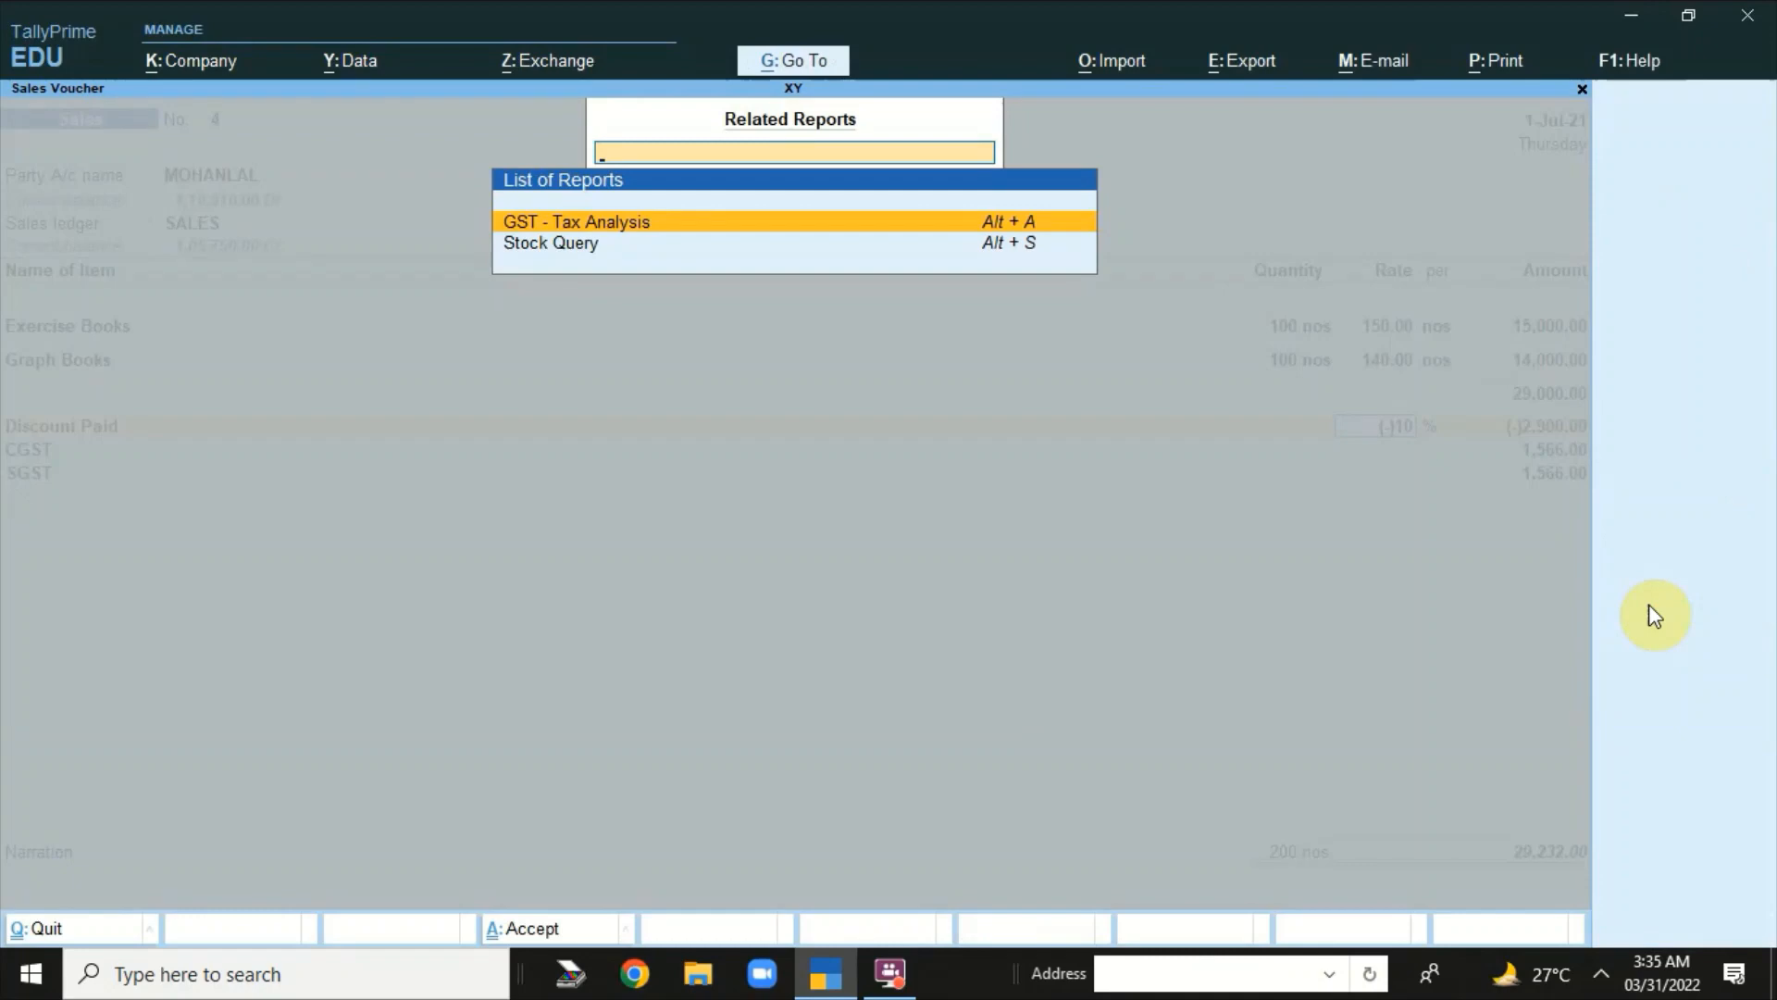
{"action": "key", "text": "Return"}
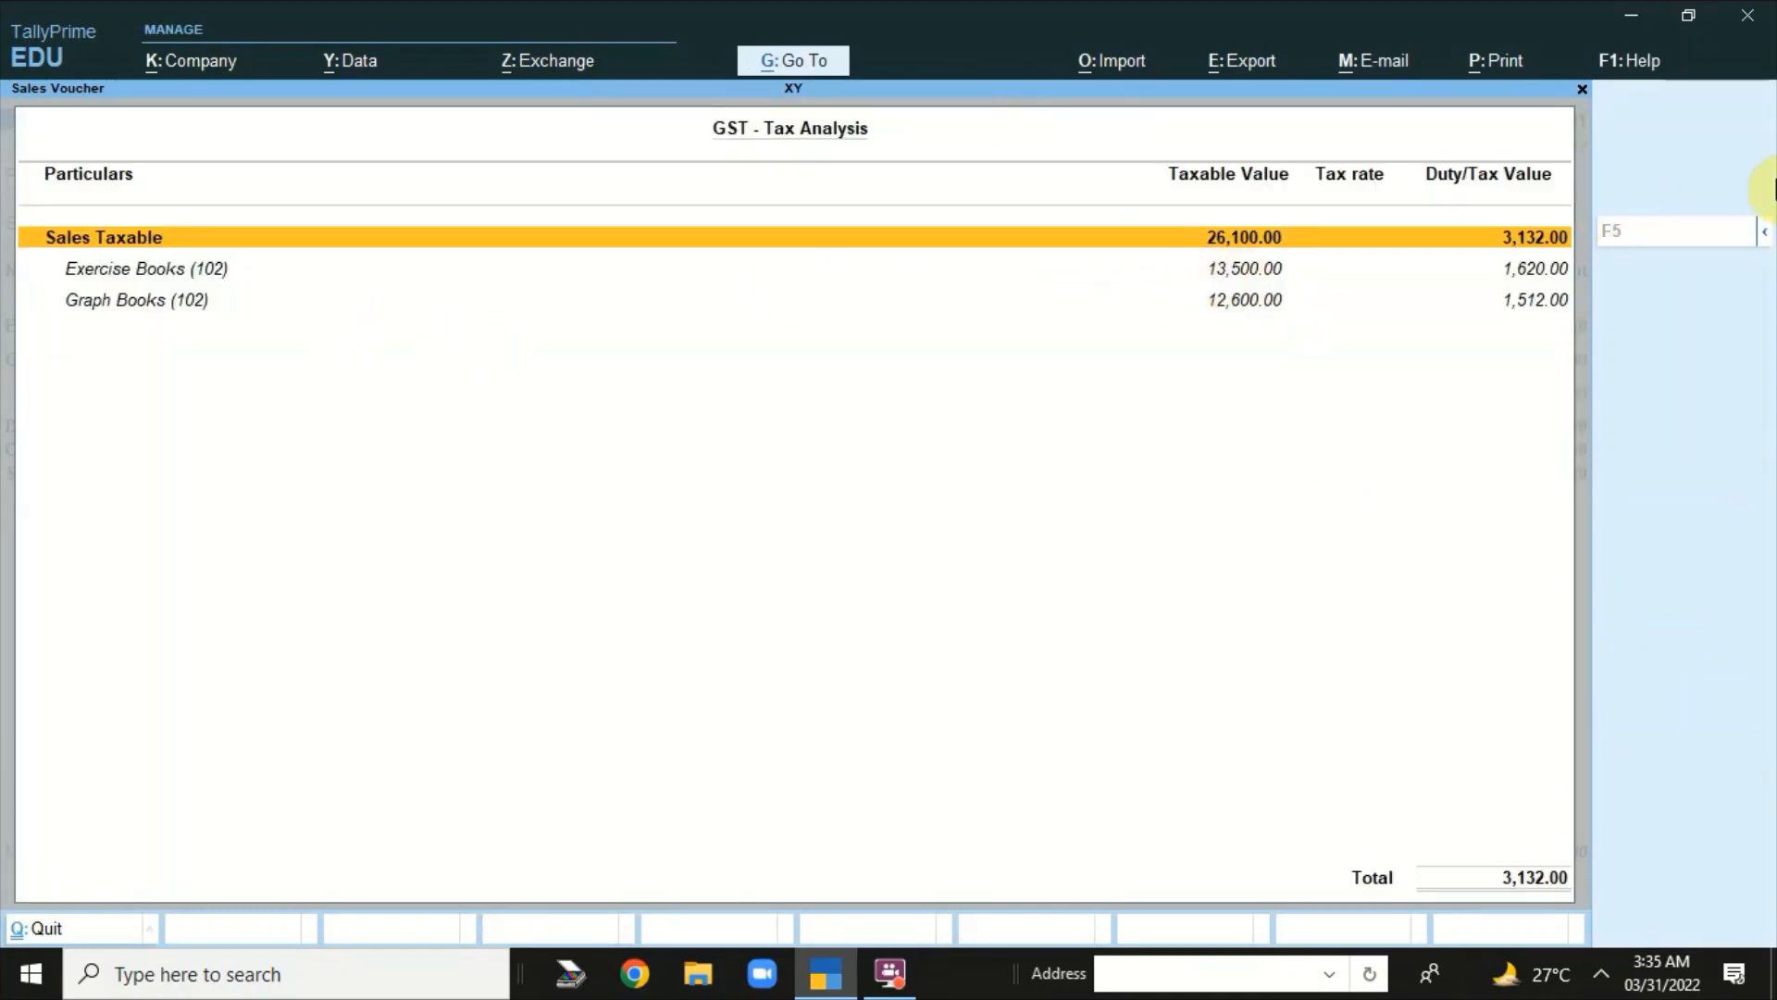
{"action": "left_click", "coordinate": [1761, 238]}
{"action": "left_click", "coordinate": [1484, 280]}
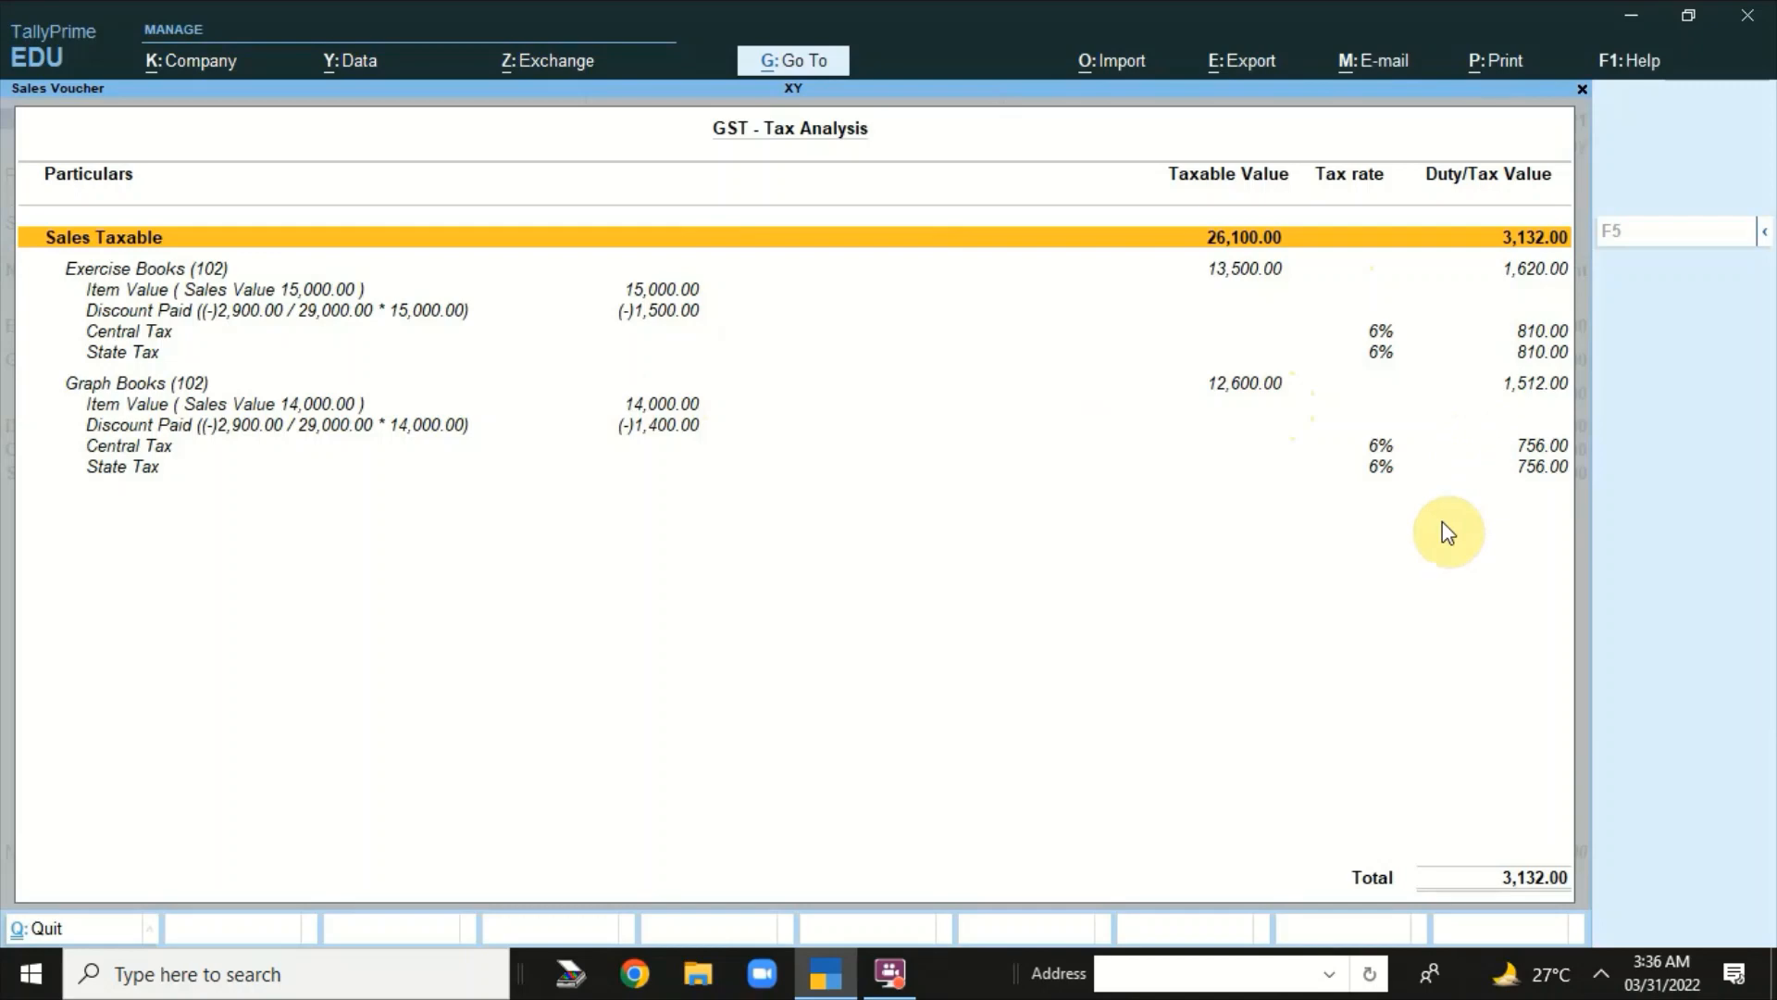
- Leave the tax analysis and its voucher, and start a new sales voucher with the individual customer's ledger as party account
{"action": "key", "text": "Escape"}
{"action": "key", "text": "Escape"}
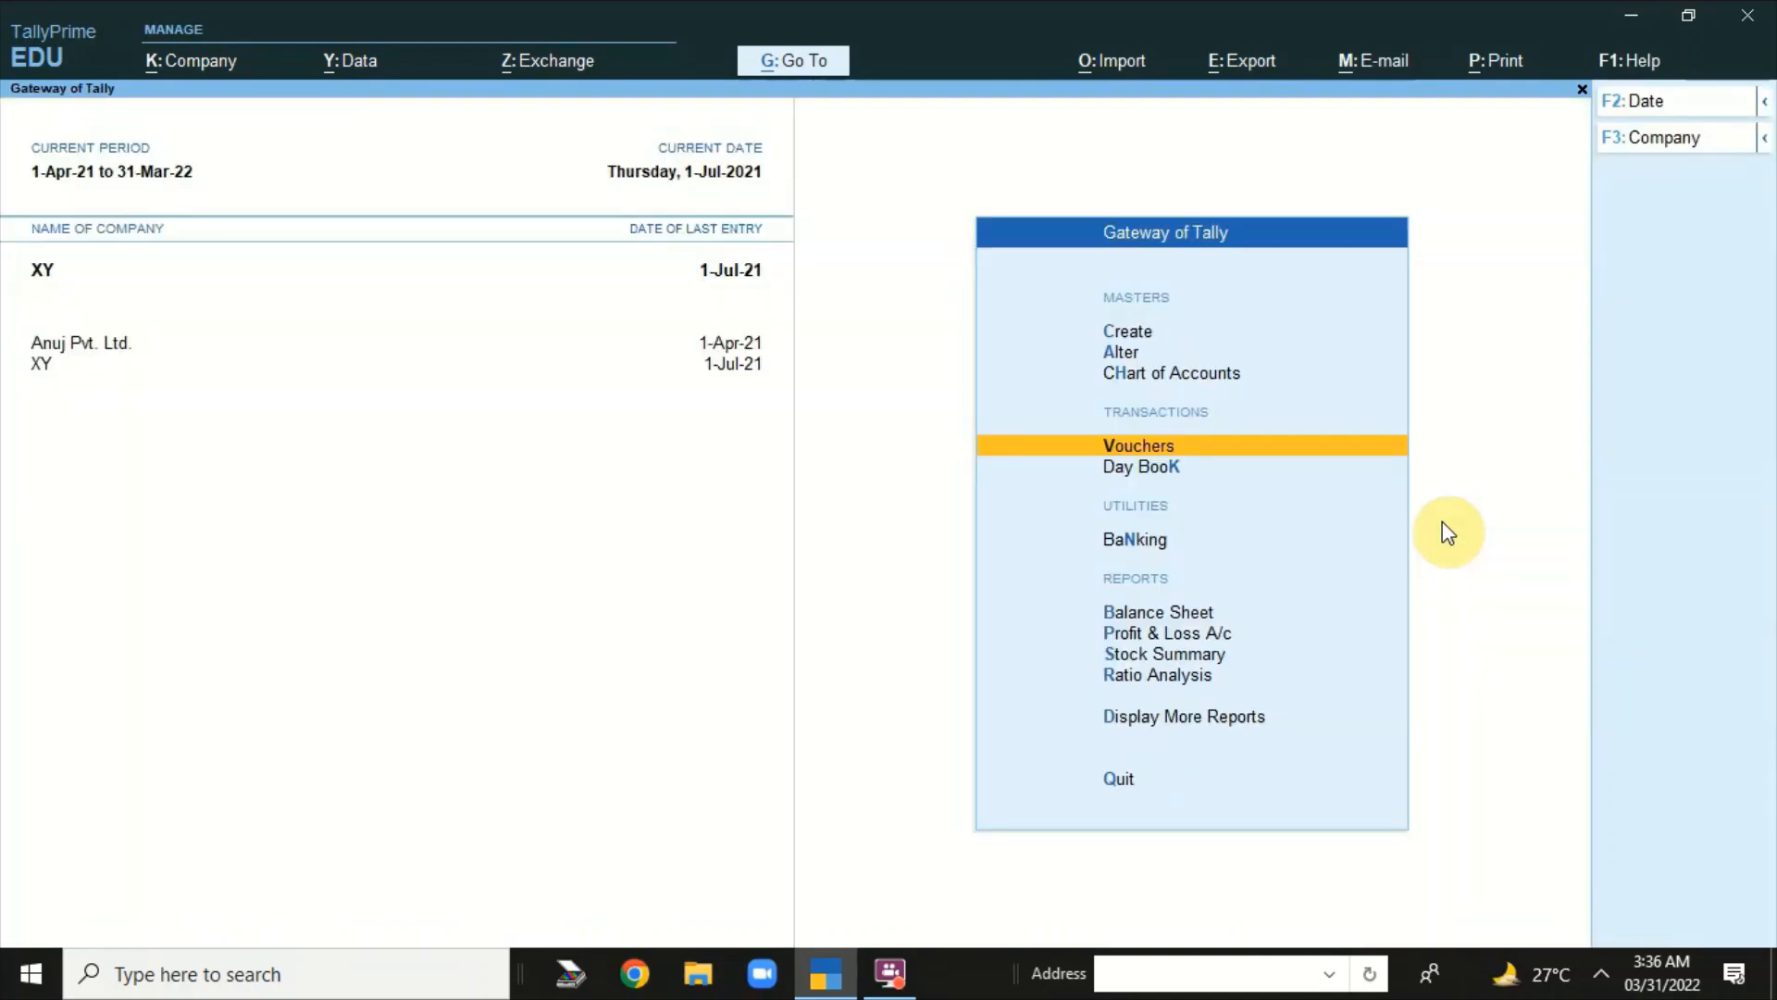
{"action": "key", "text": "Return"}
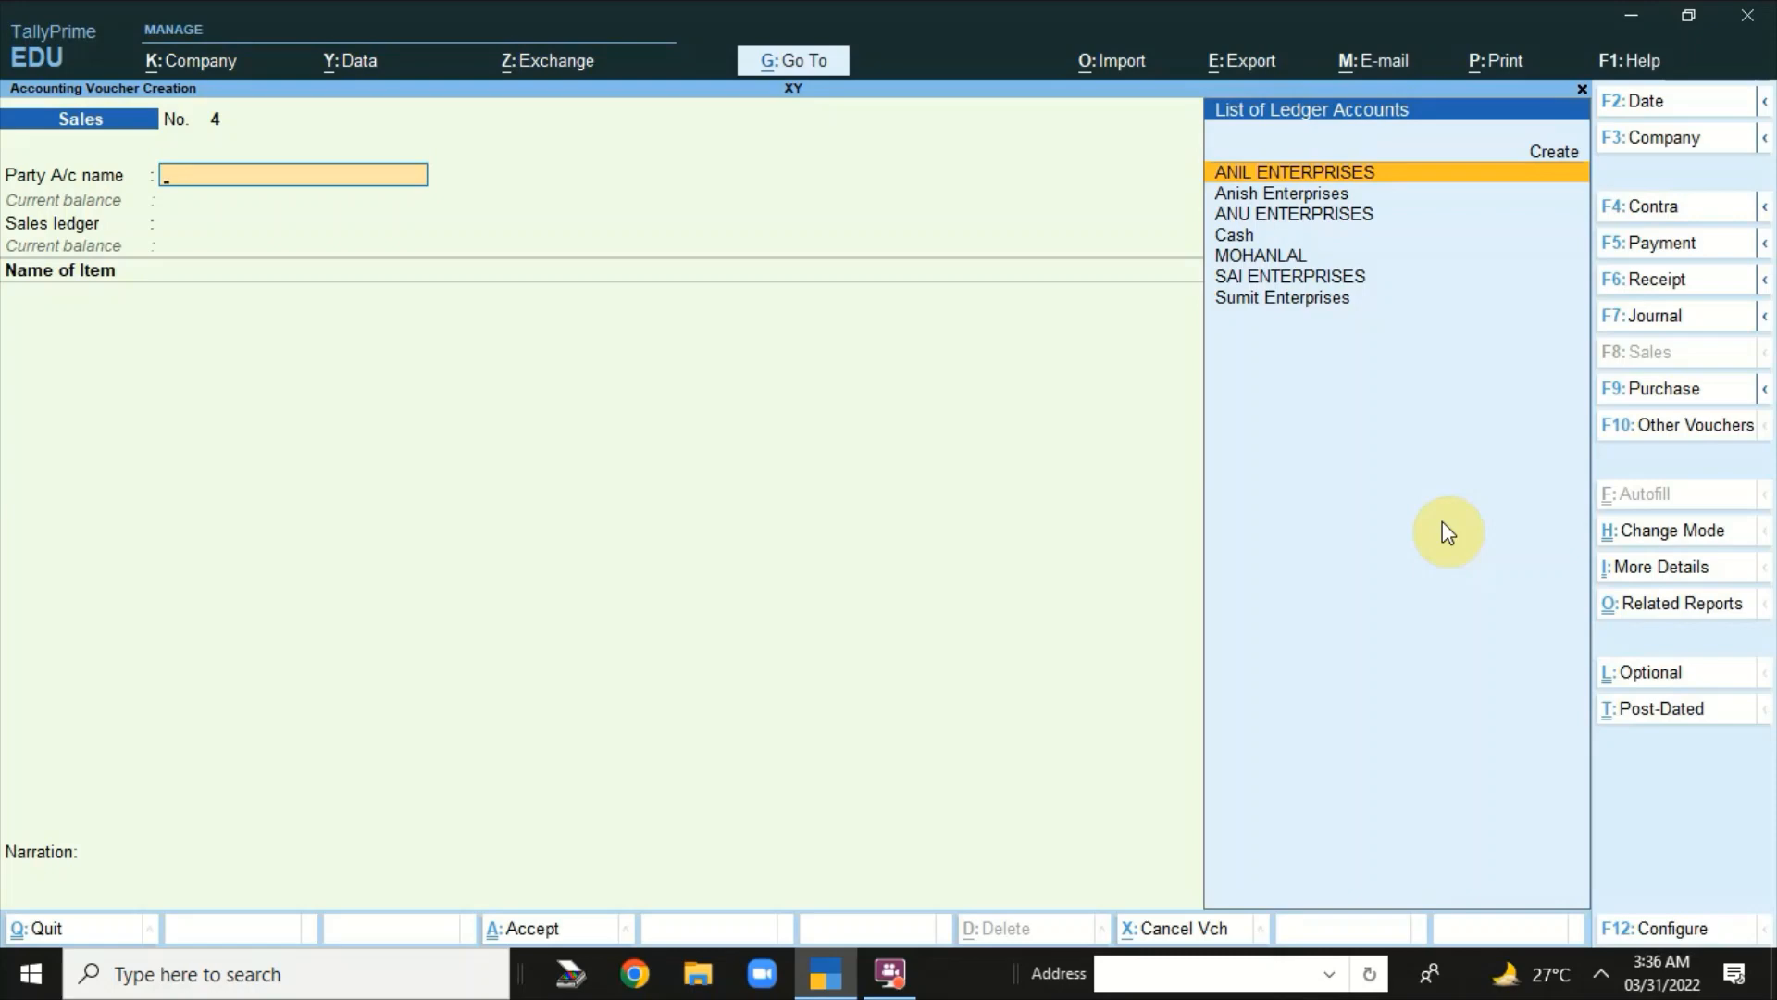
{"action": "key", "text": "Down"}
{"action": "key", "text": "Down"}
{"action": "key", "text": "Down"}
{"action": "key", "text": "Down"}
{"action": "key", "text": "Return"}
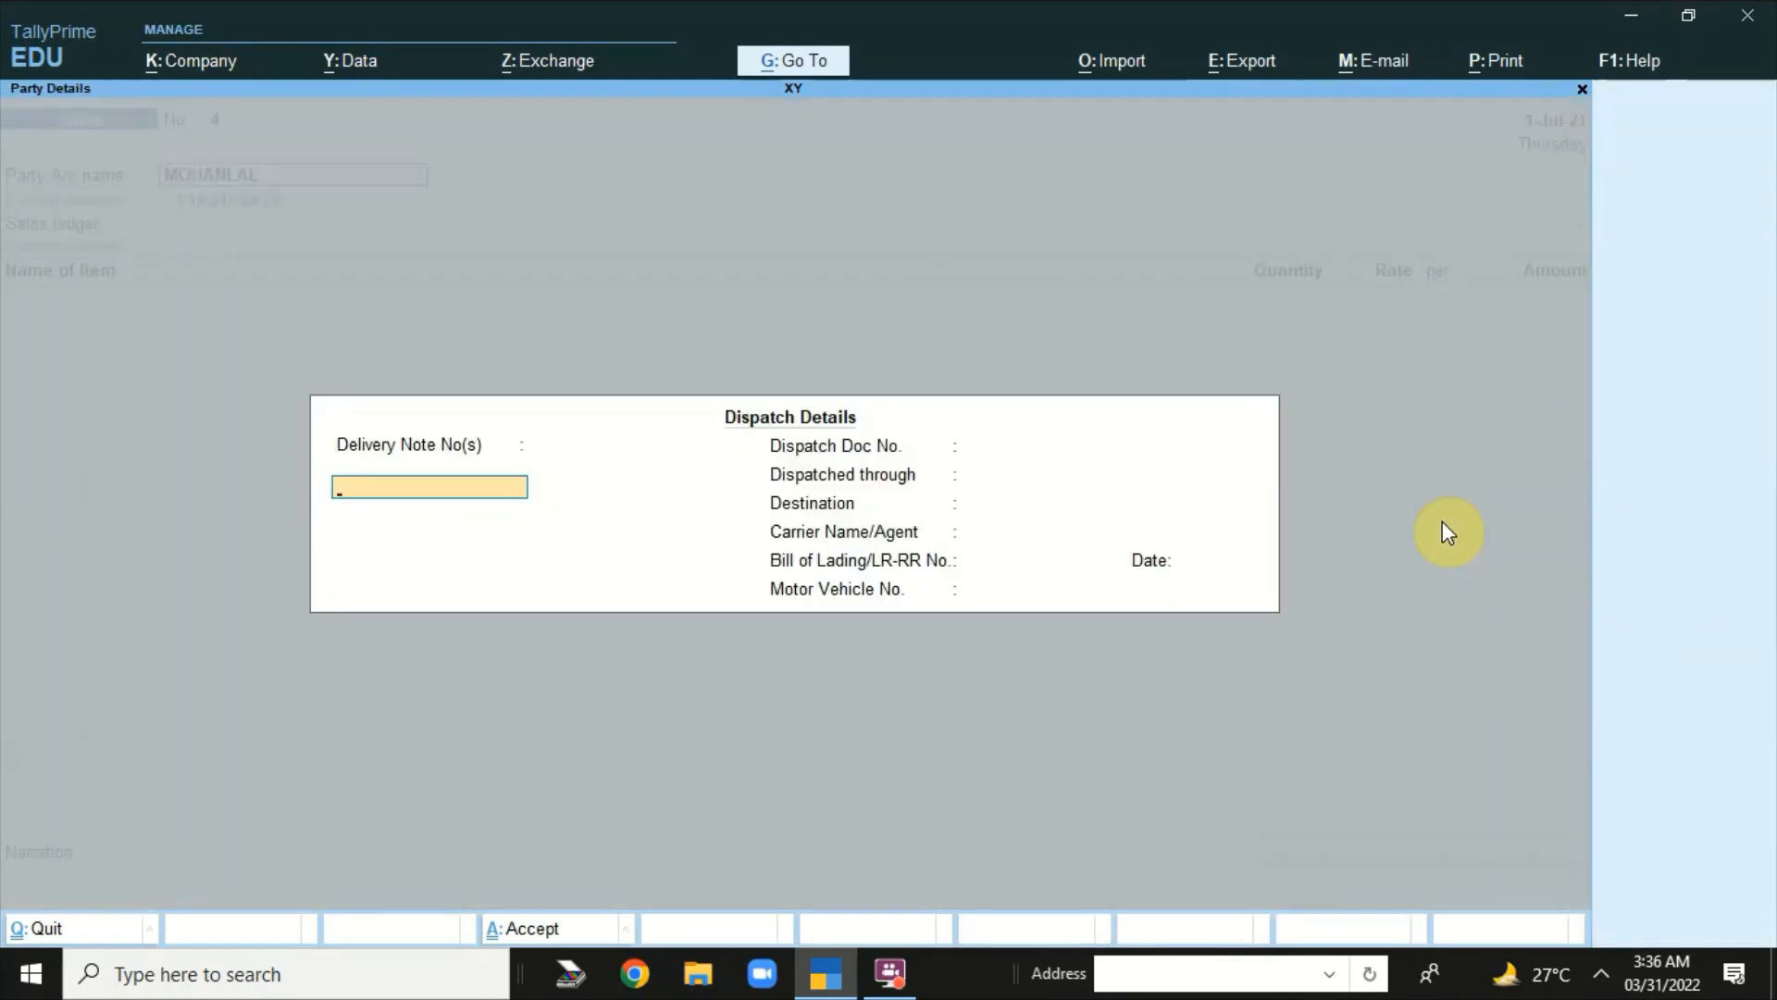
- Leave the dispatch details blank and accept the party details with Madhya Pradesh as place of supply
{"action": "key", "text": "Return"}
{"action": "key", "text": "Return"}
{"action": "key", "text": "Return"}
{"action": "key", "text": "Return"}
{"action": "key", "text": "Return"}
{"action": "key", "text": "Return"}
{"action": "key", "text": "Return"}
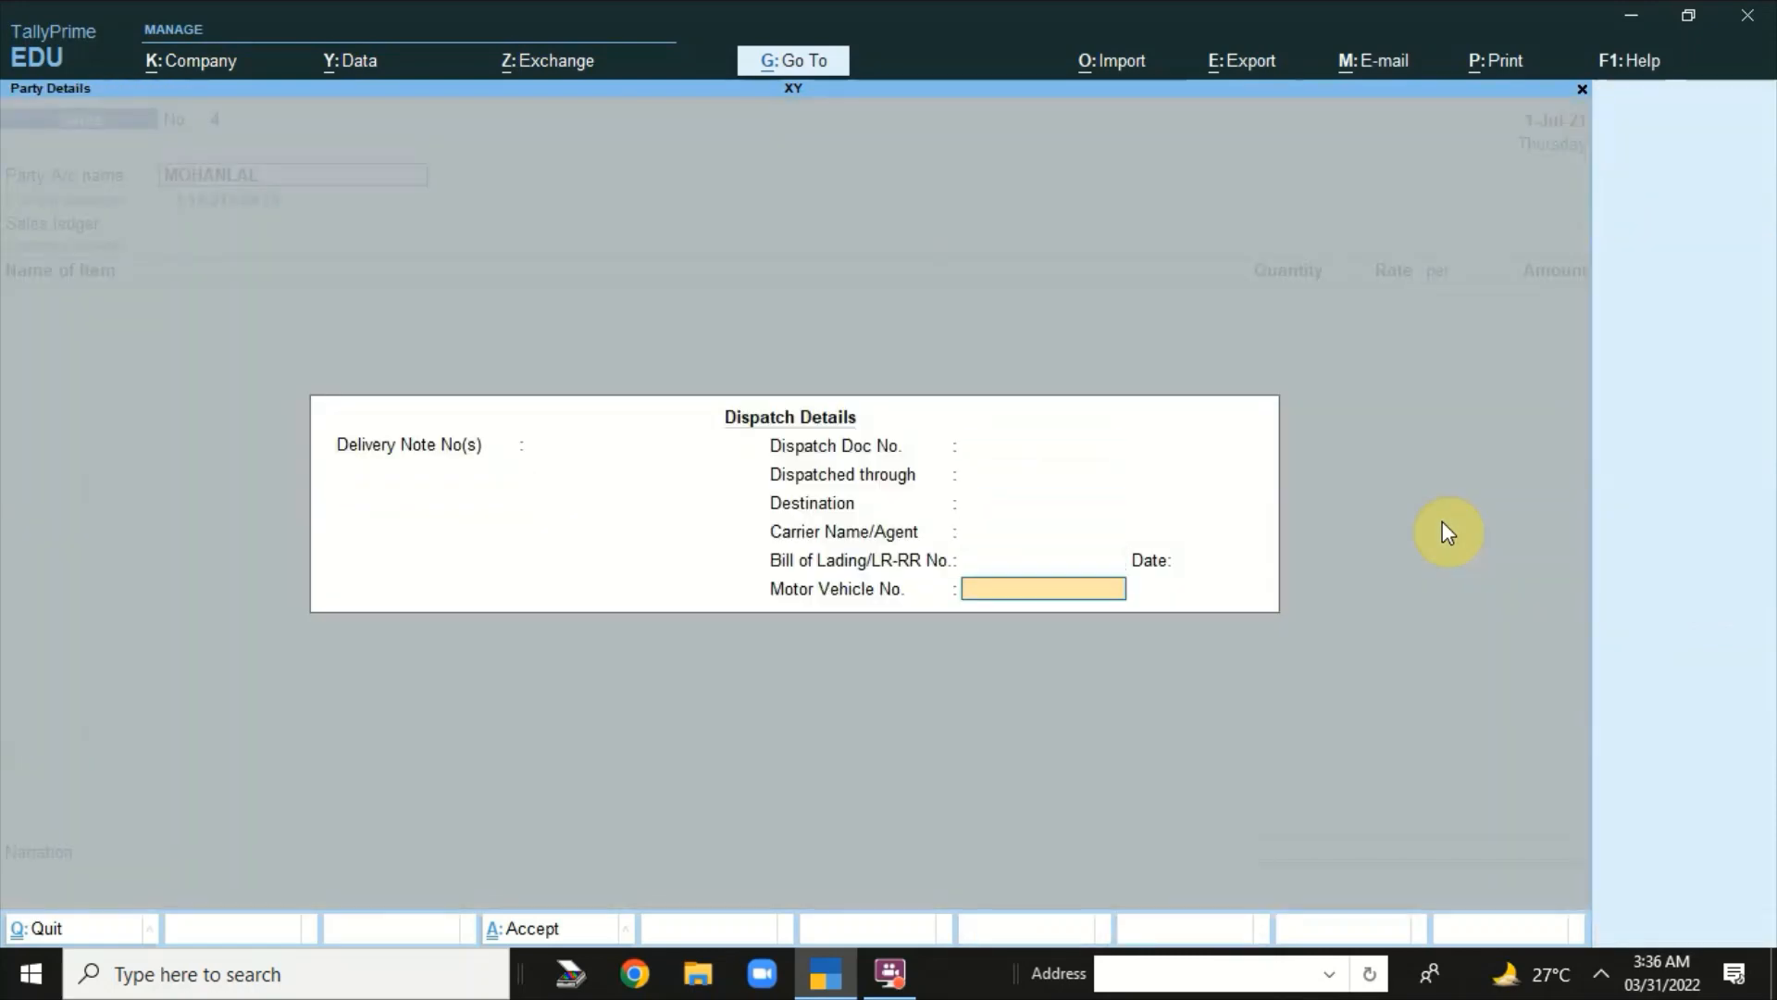
{"action": "key", "text": "Return"}
{"action": "key", "text": "Return"}
{"action": "key", "text": "Return"}
{"action": "key", "text": "Return"}
{"action": "key", "text": "Return"}
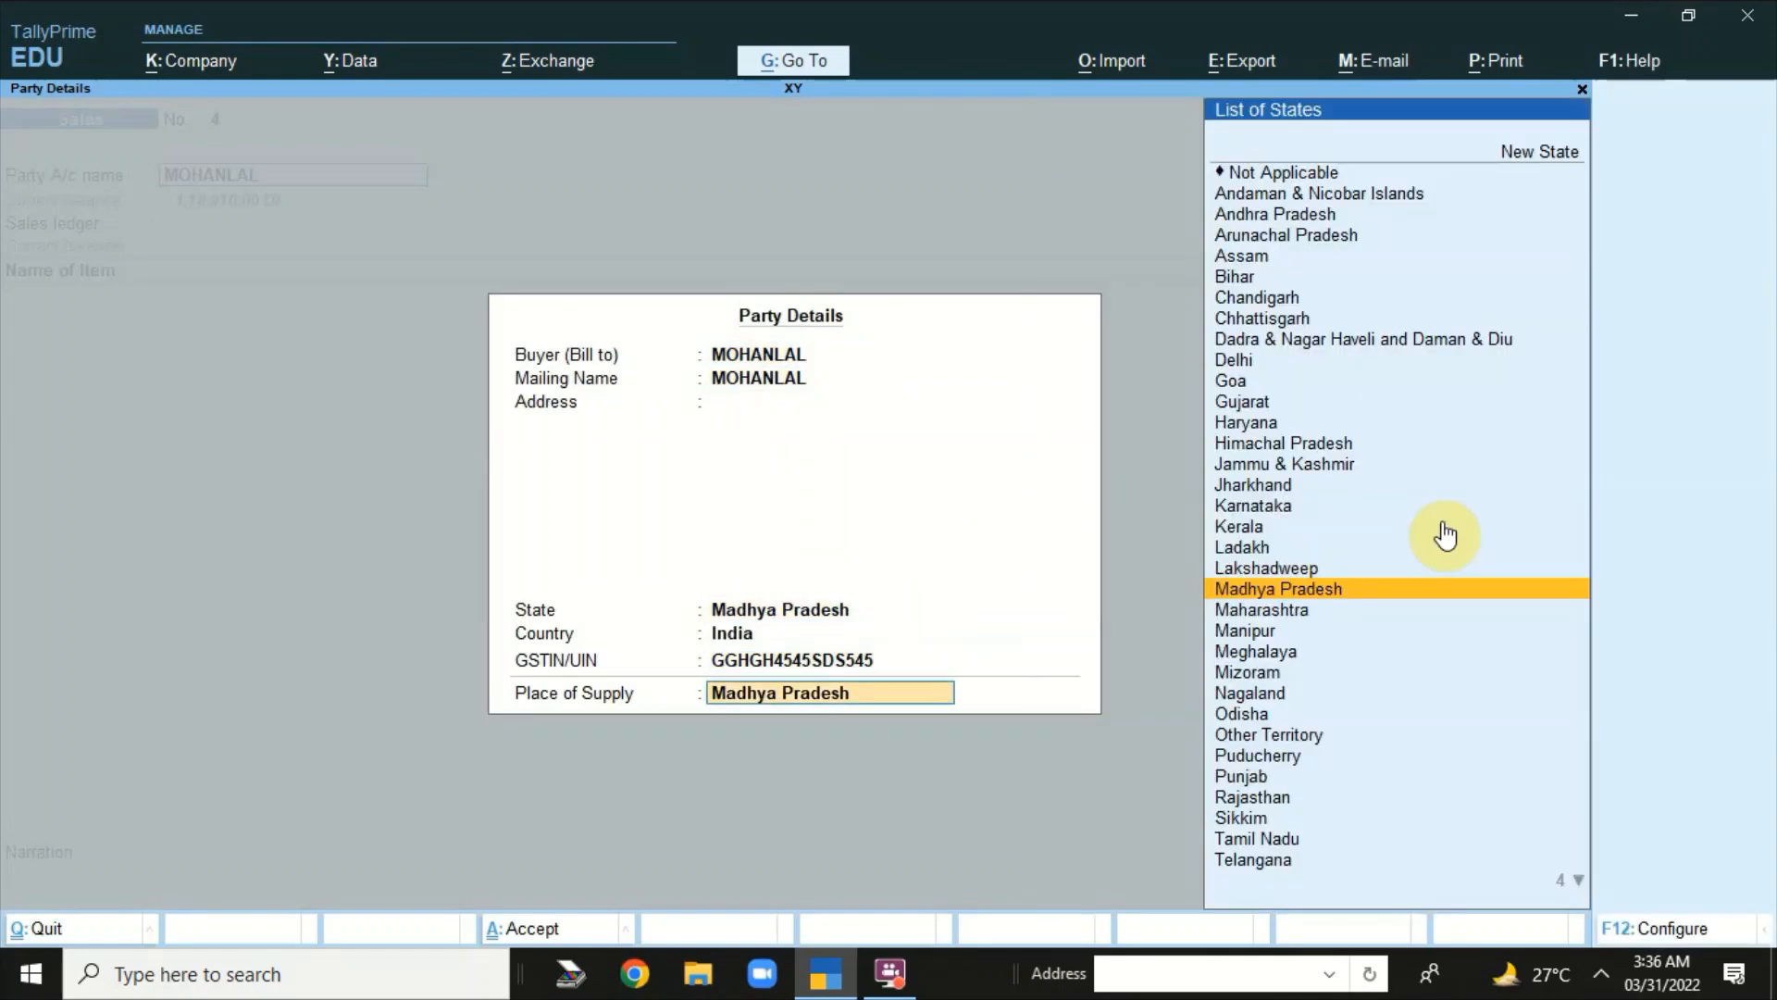
{"action": "key", "text": "Return"}
- Choose SALES as the sales ledger of the voucher
{"action": "key", "text": "Down"}
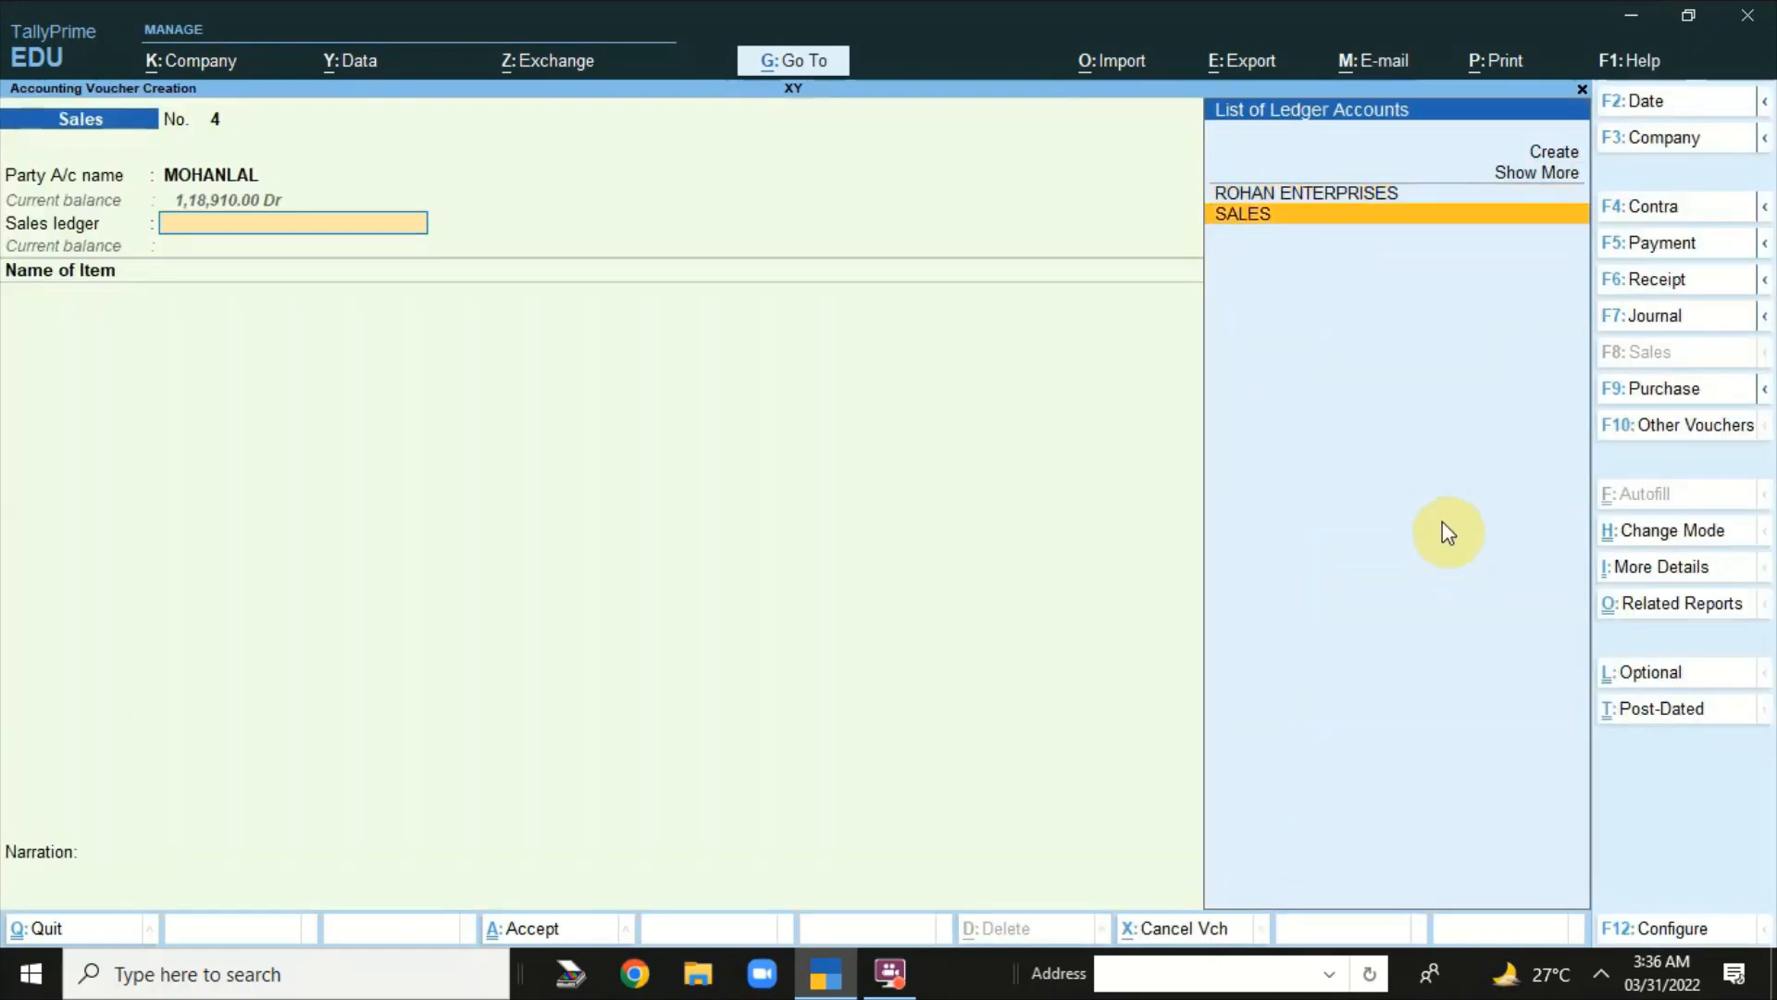
{"action": "key", "text": "Return"}
{"action": "key", "text": "Return"}
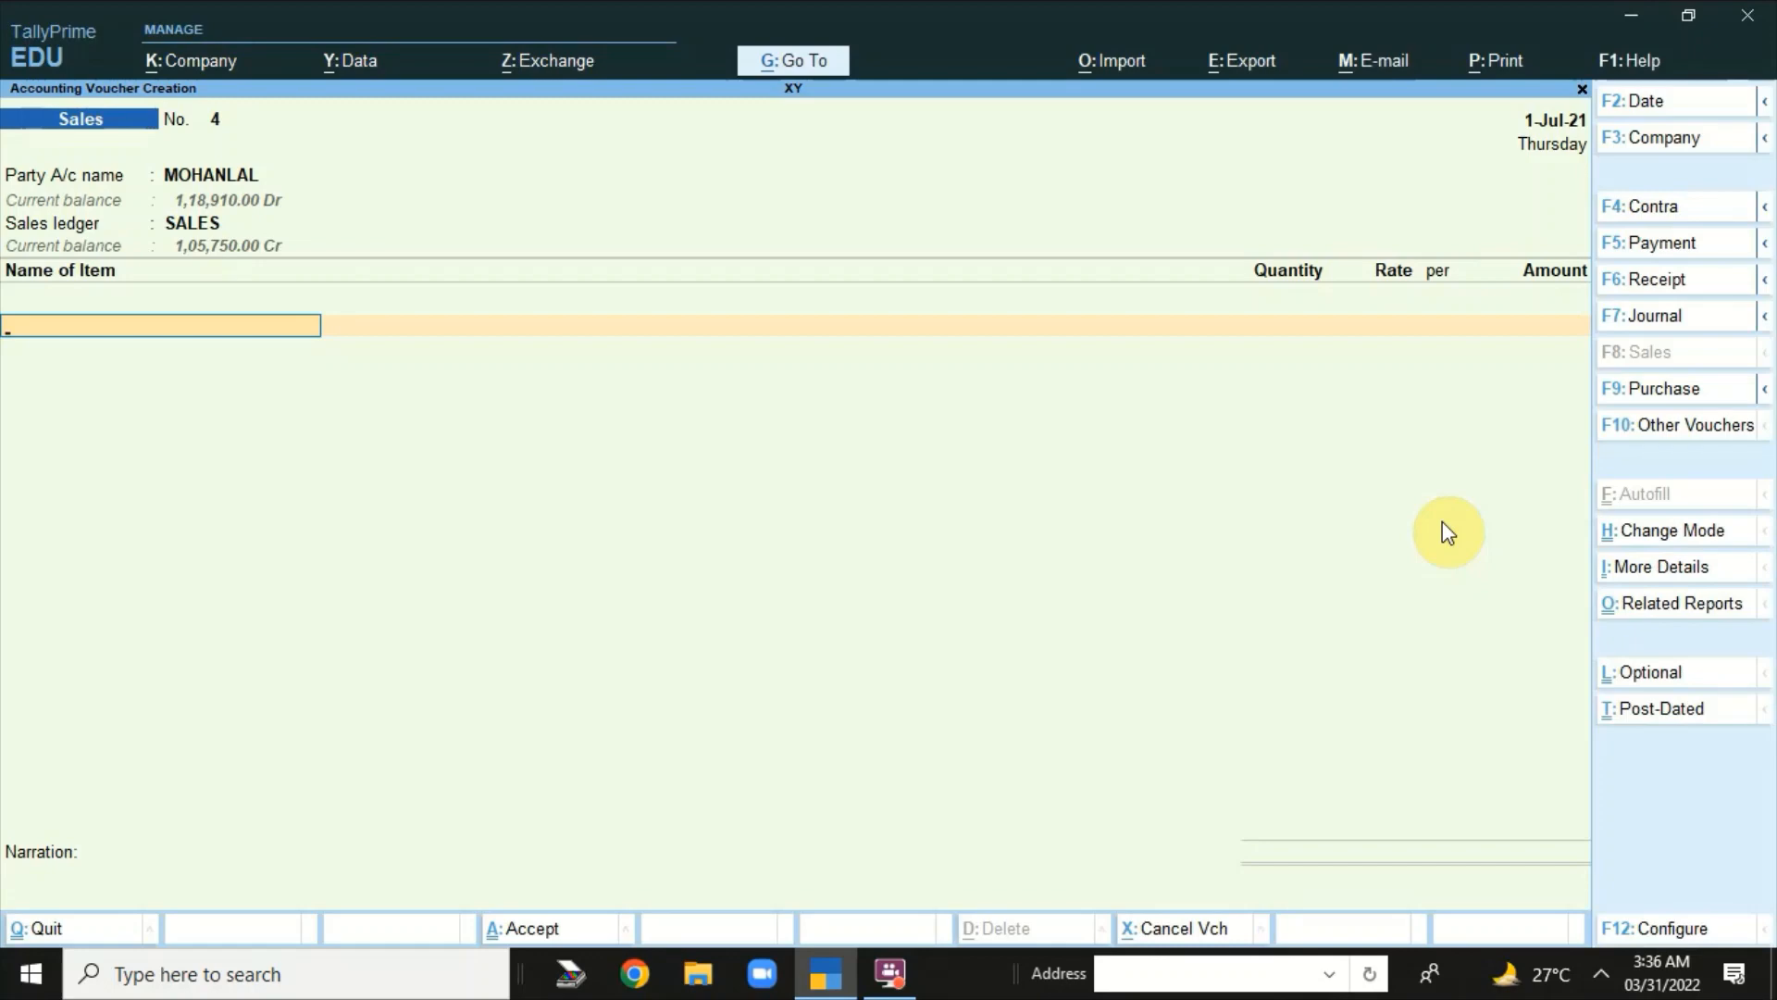
- Enter Exercise Books as the first item with a quantity of 100 nos at a rate of 150
{"action": "type", "text": "Exerc"}
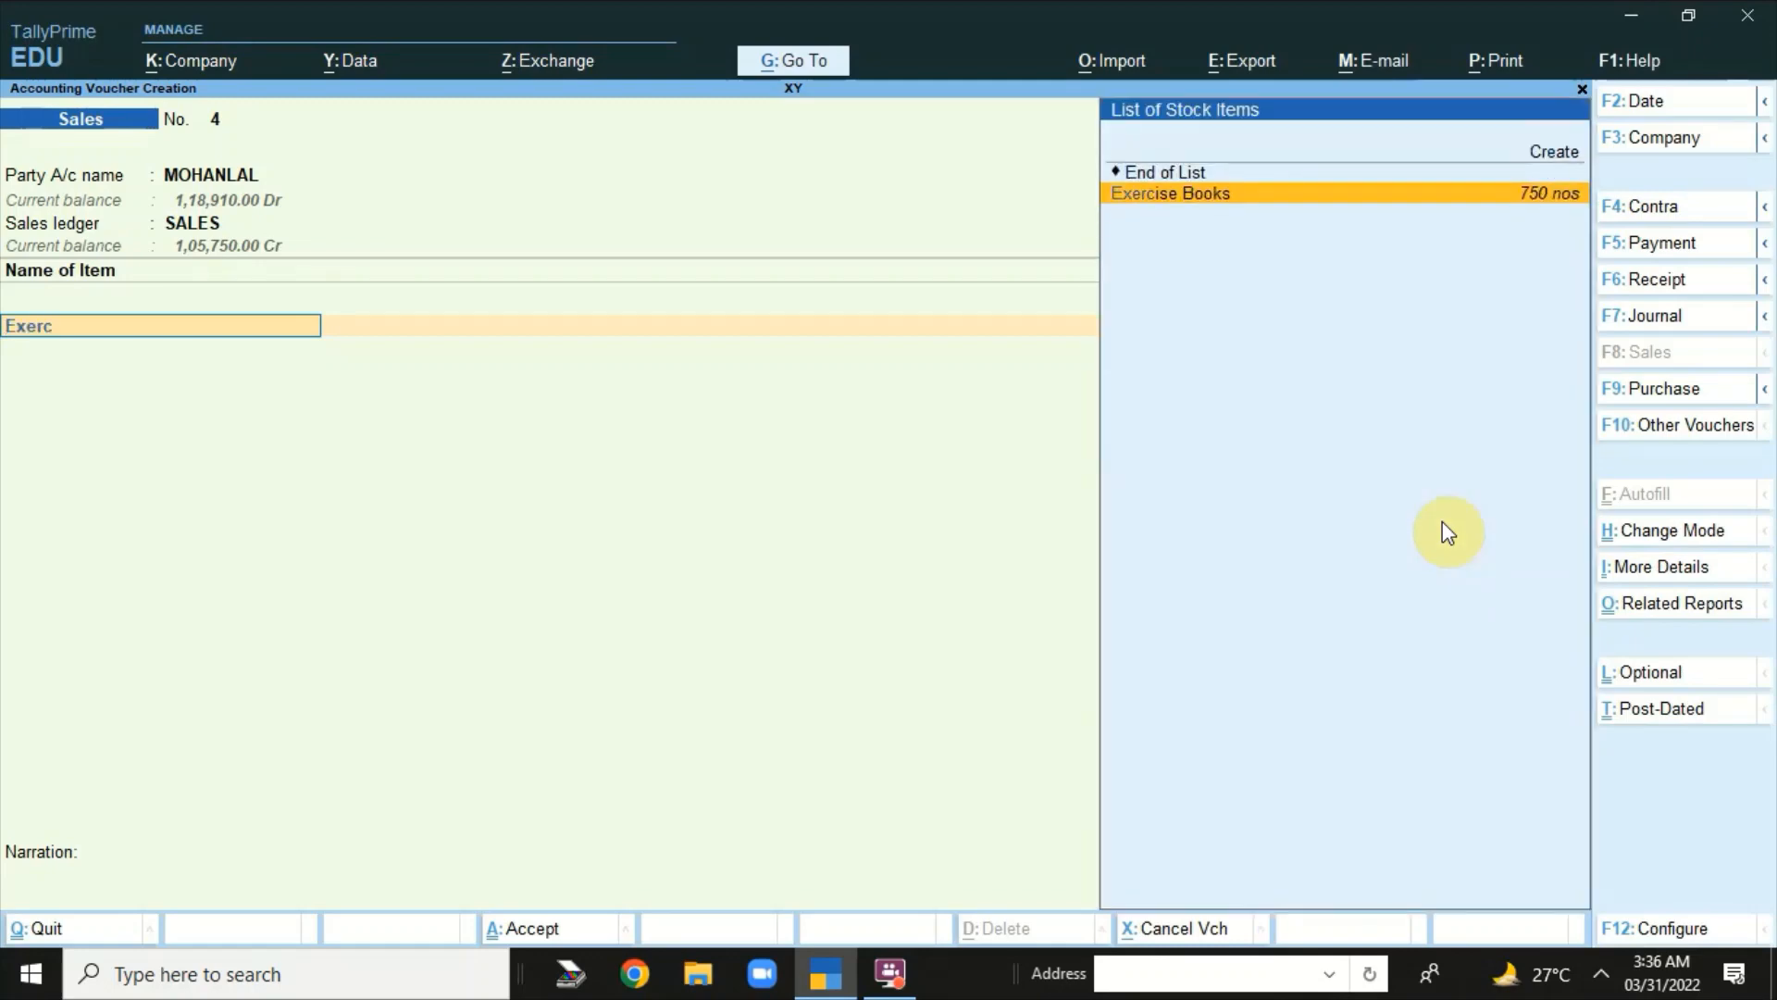
{"action": "key", "text": "Return"}
{"action": "type", "text": "100"}
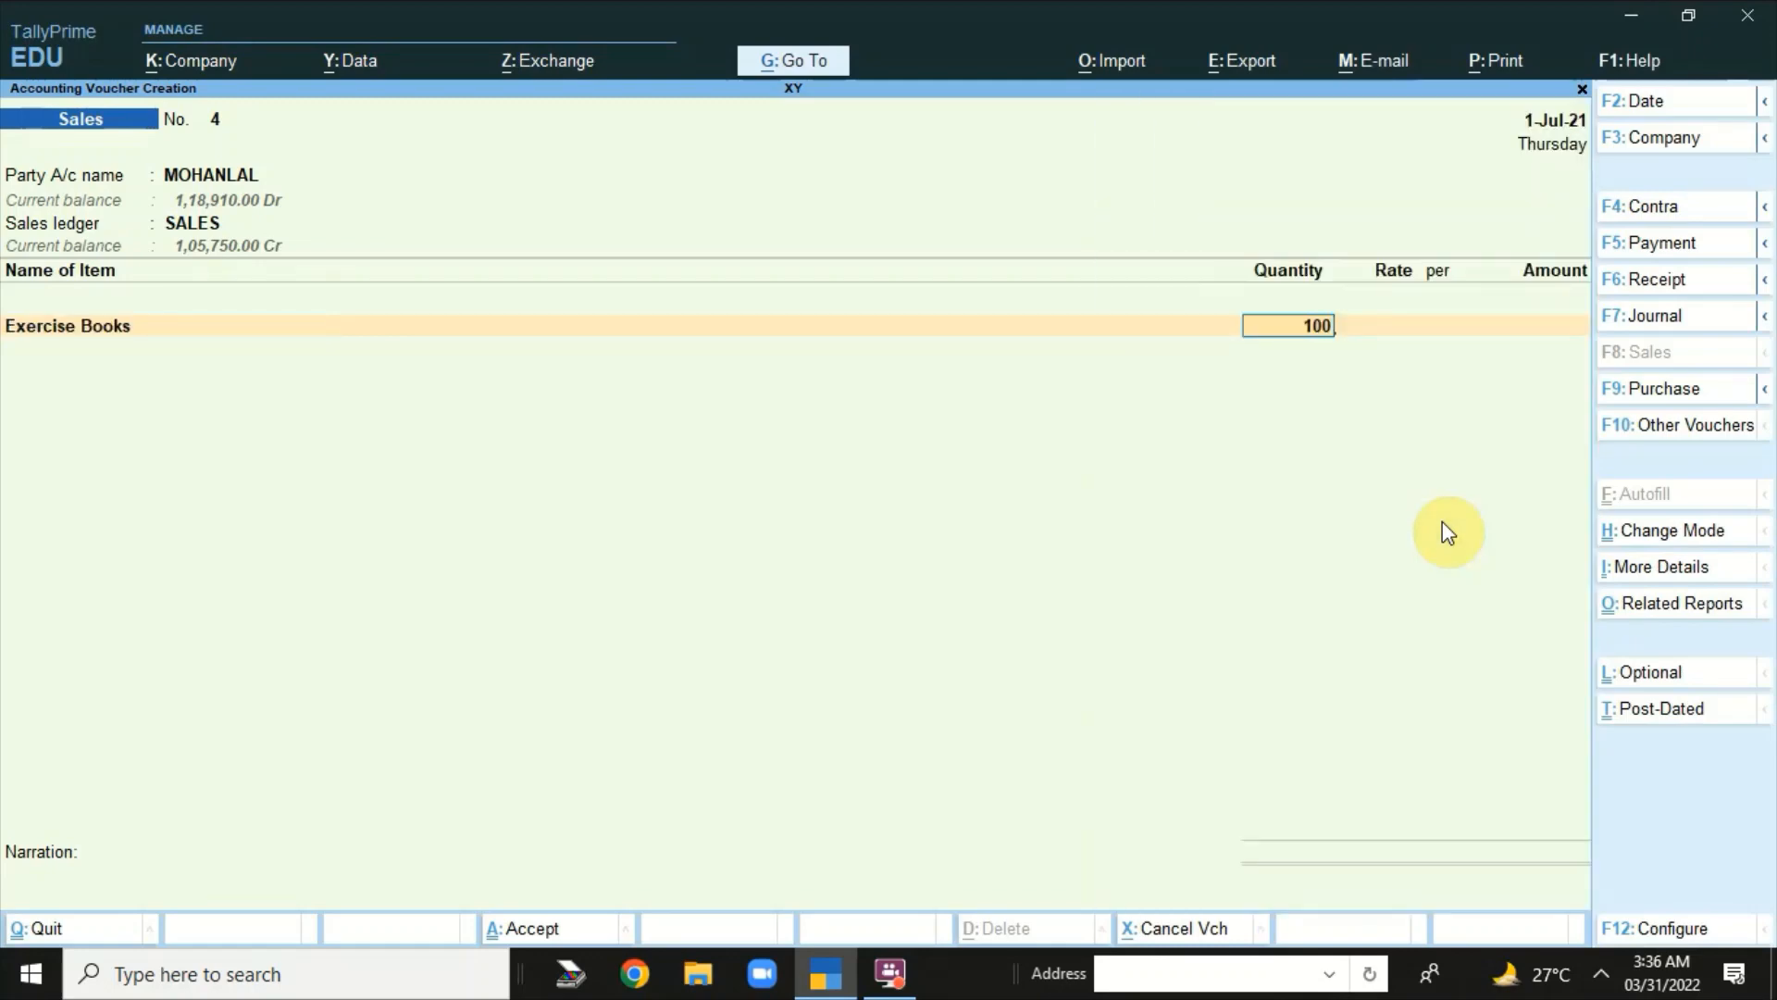
{"action": "key", "text": "Return"}
{"action": "type", "text": "150"}
{"action": "key", "text": "Return"}
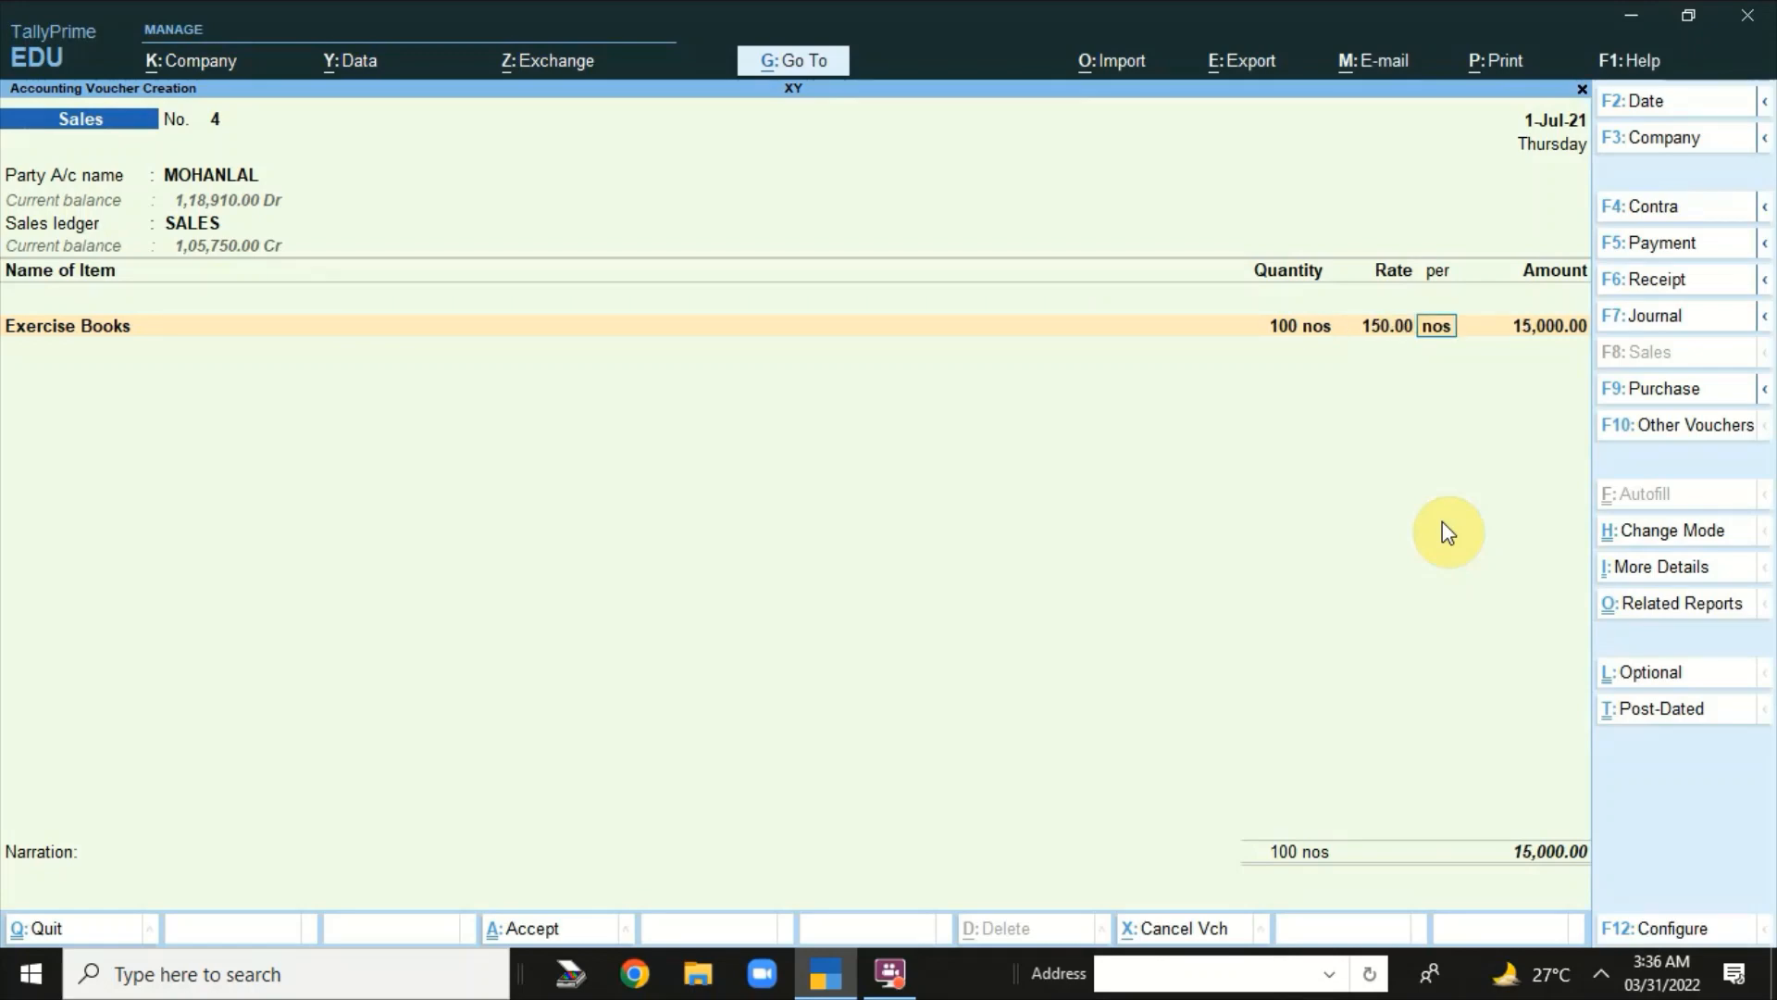
{"action": "key", "text": "Return"}
{"action": "key", "text": "Return"}
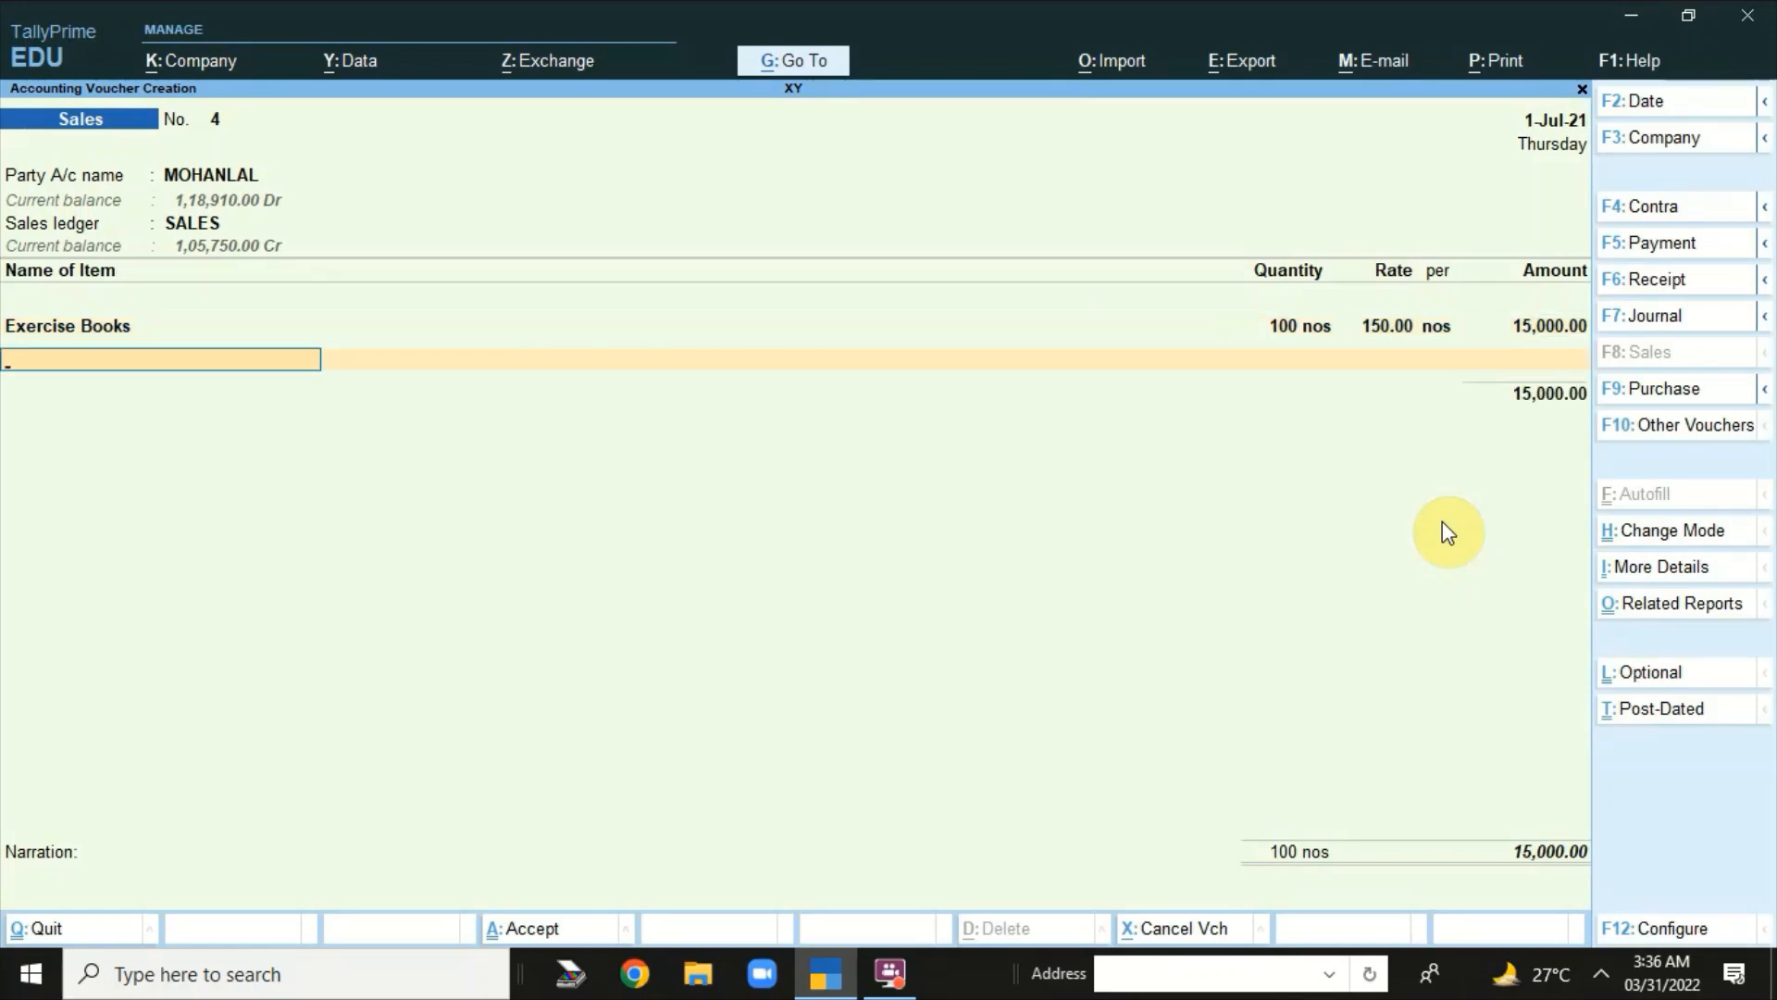
- Enter Graph Books as the second item with 100 nos at a rate of 140, and end the item list
{"action": "type", "text": "Graph"}
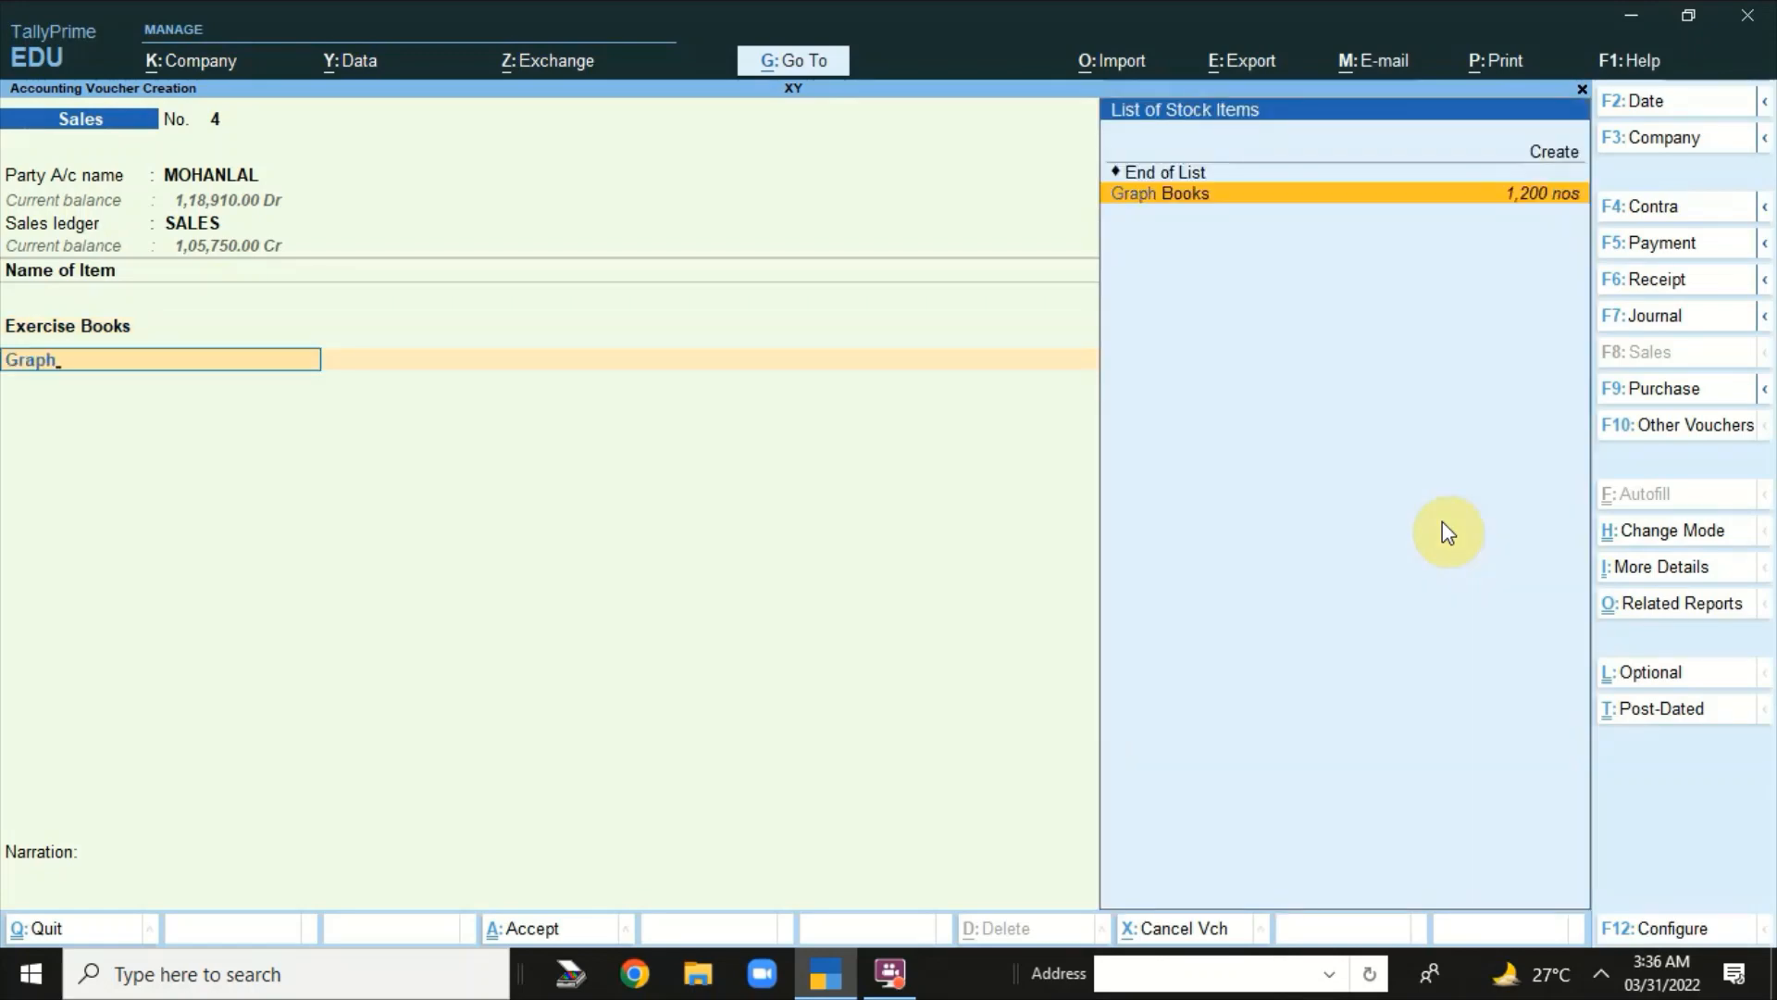
{"action": "key", "text": "Return"}
{"action": "type", "text": "1"}
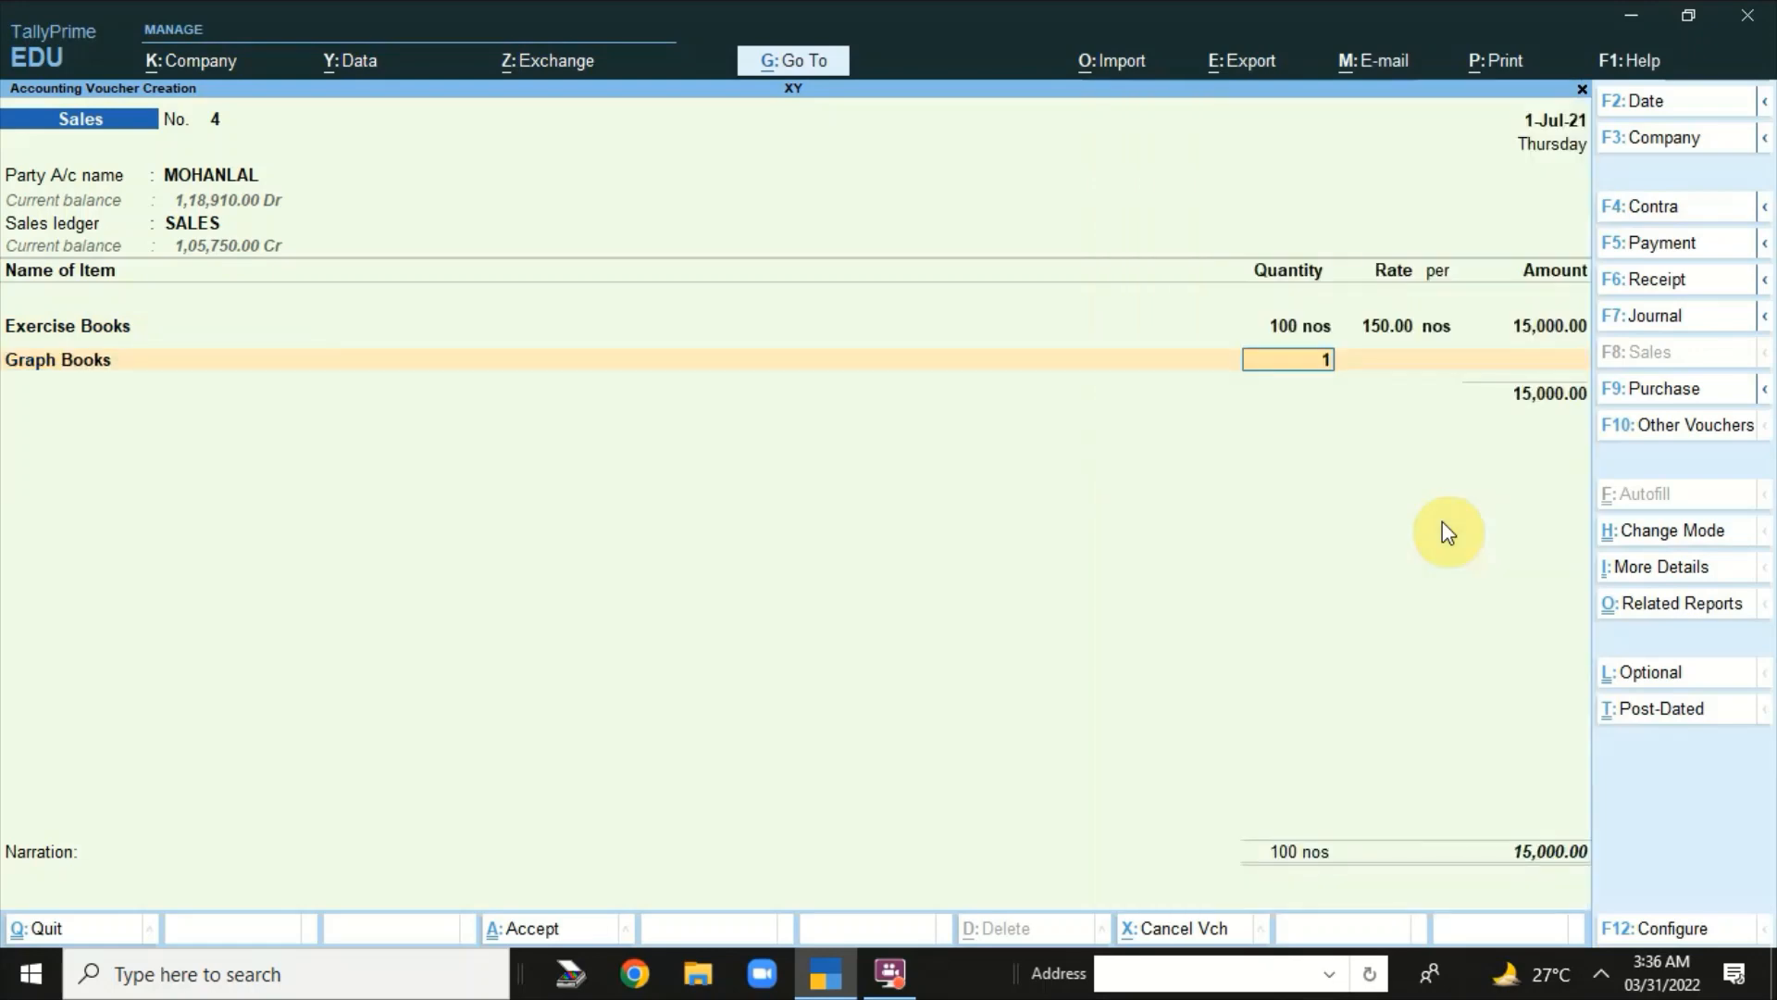
{"action": "type", "text": "00"}
{"action": "key", "text": "Return"}
{"action": "type", "text": "14,0"}
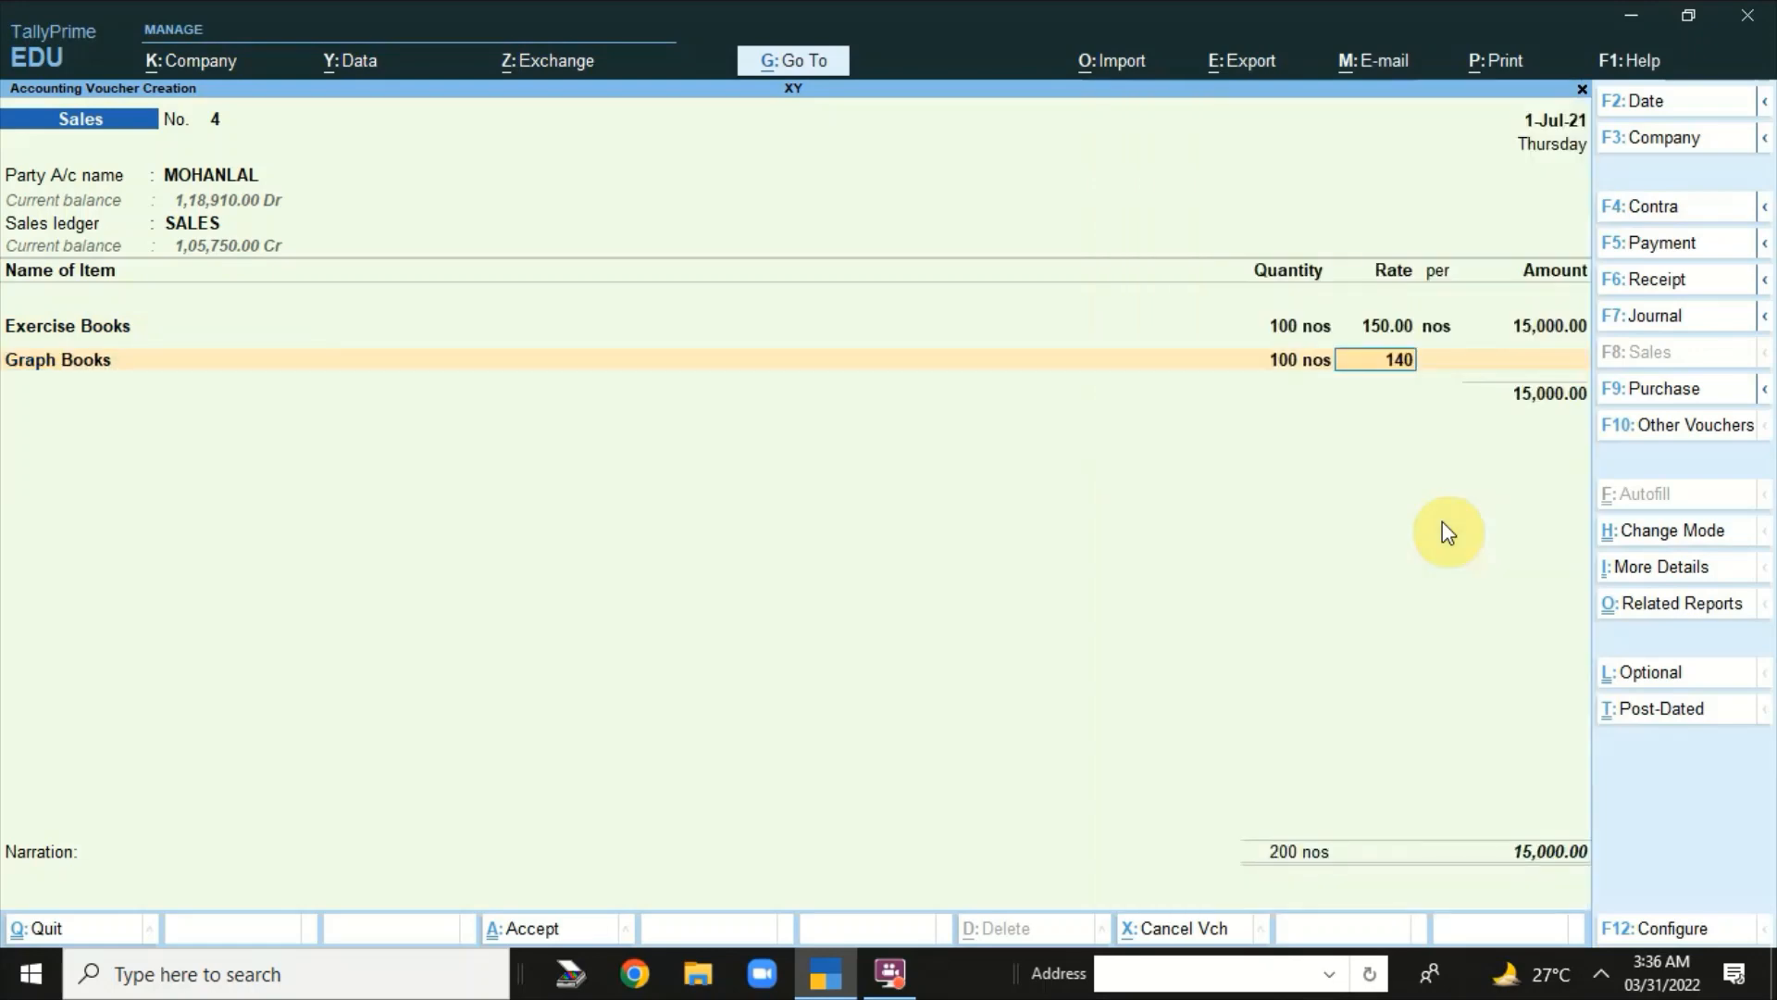
{"action": "type", "text": "0"}
{"action": "key", "text": "BackSpace"}
{"action": "key", "text": "Return"}
{"action": "key", "text": "Return"}
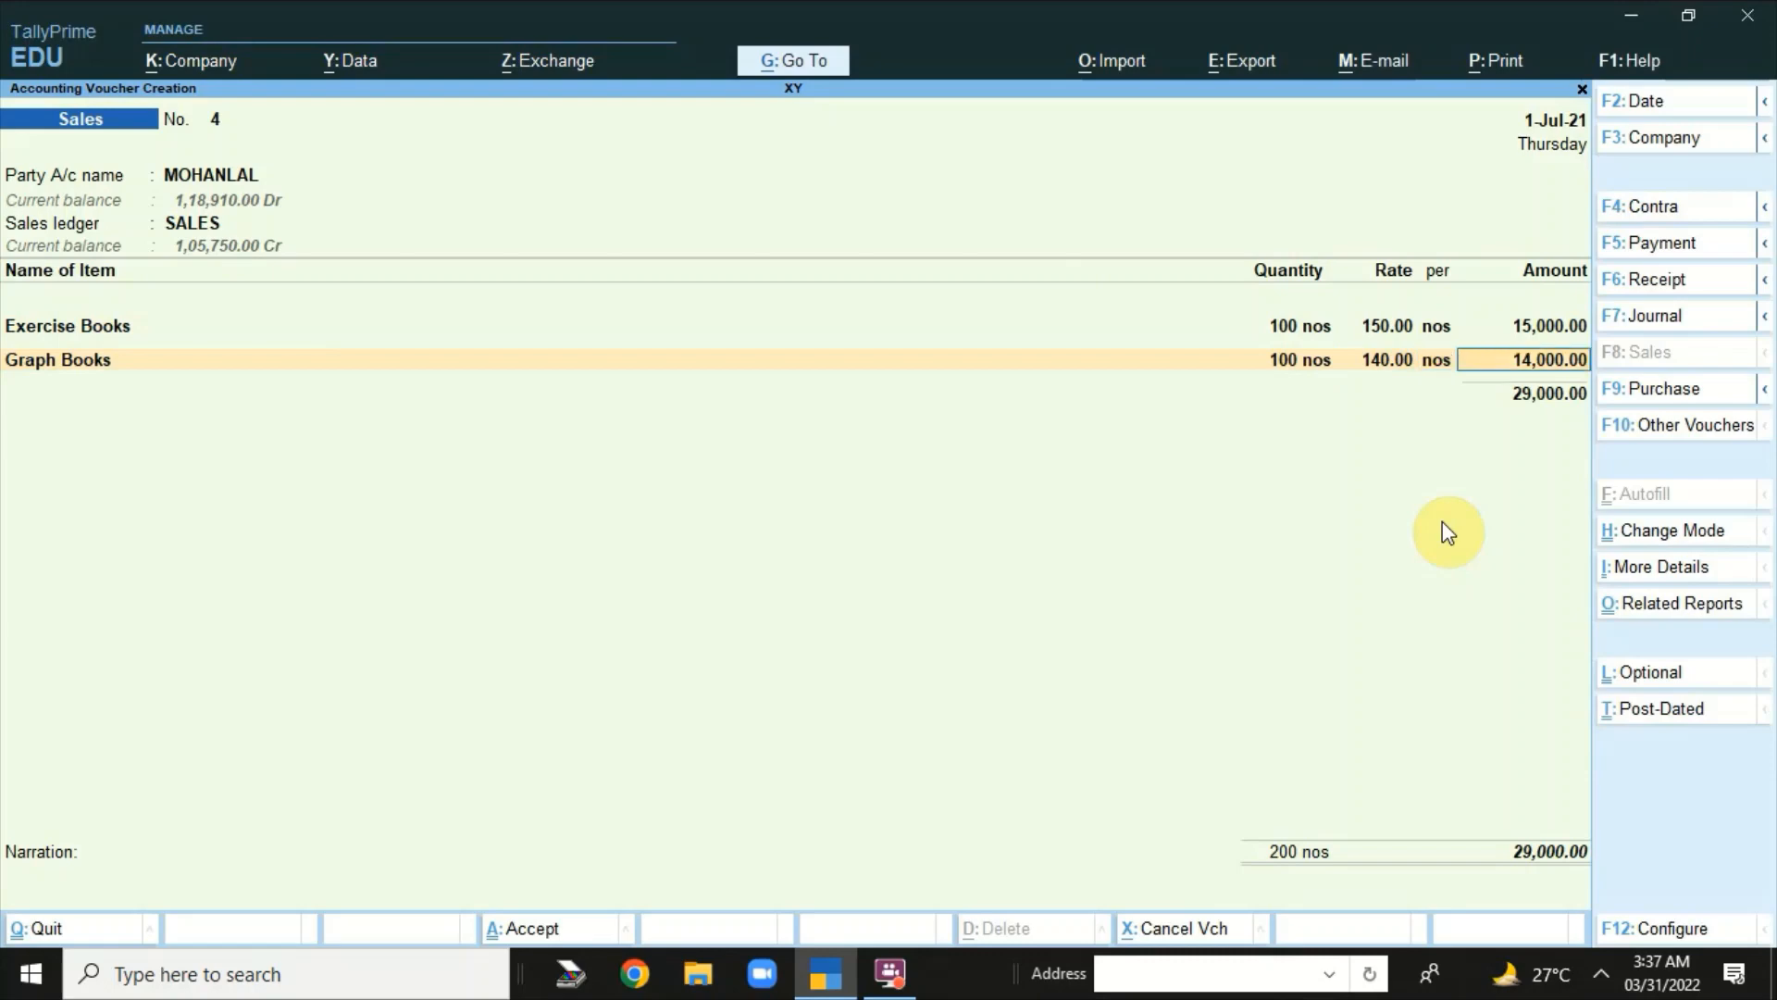
{"action": "key", "text": "Return"}
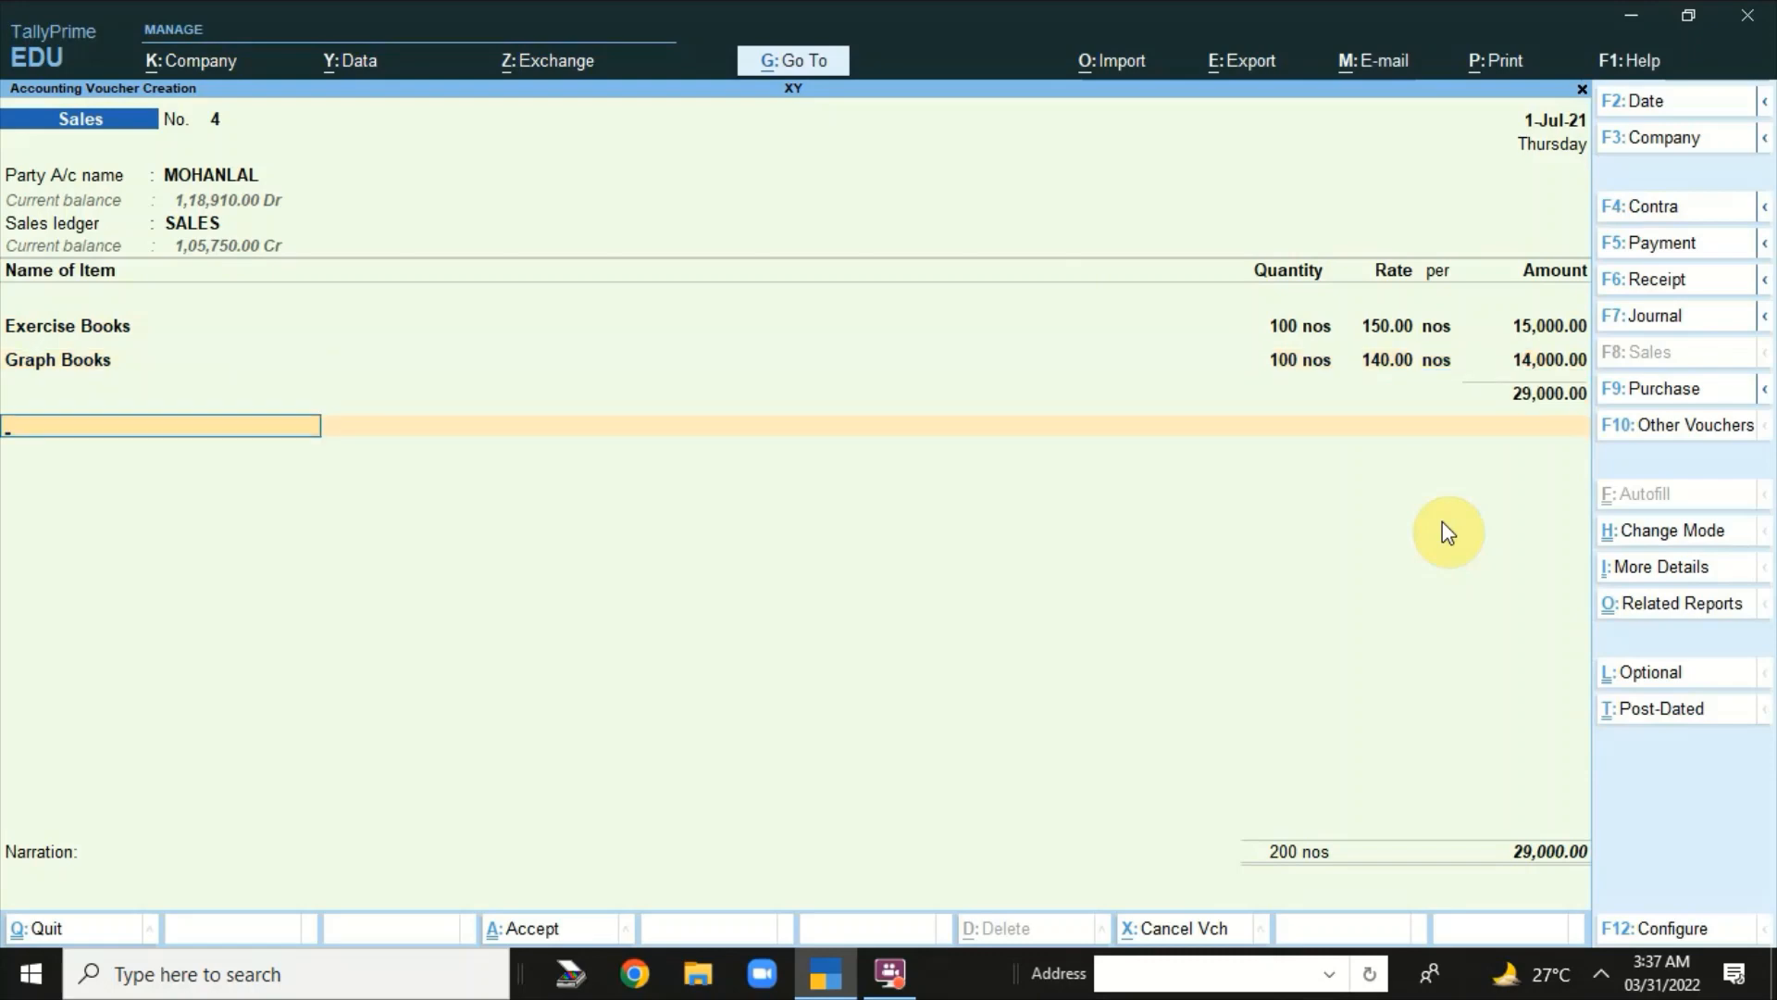
- Add the CGST and SGST ledgers below the items with their calculated amounts
{"action": "type", "text": "Cgst"}
{"action": "key", "text": "Return"}
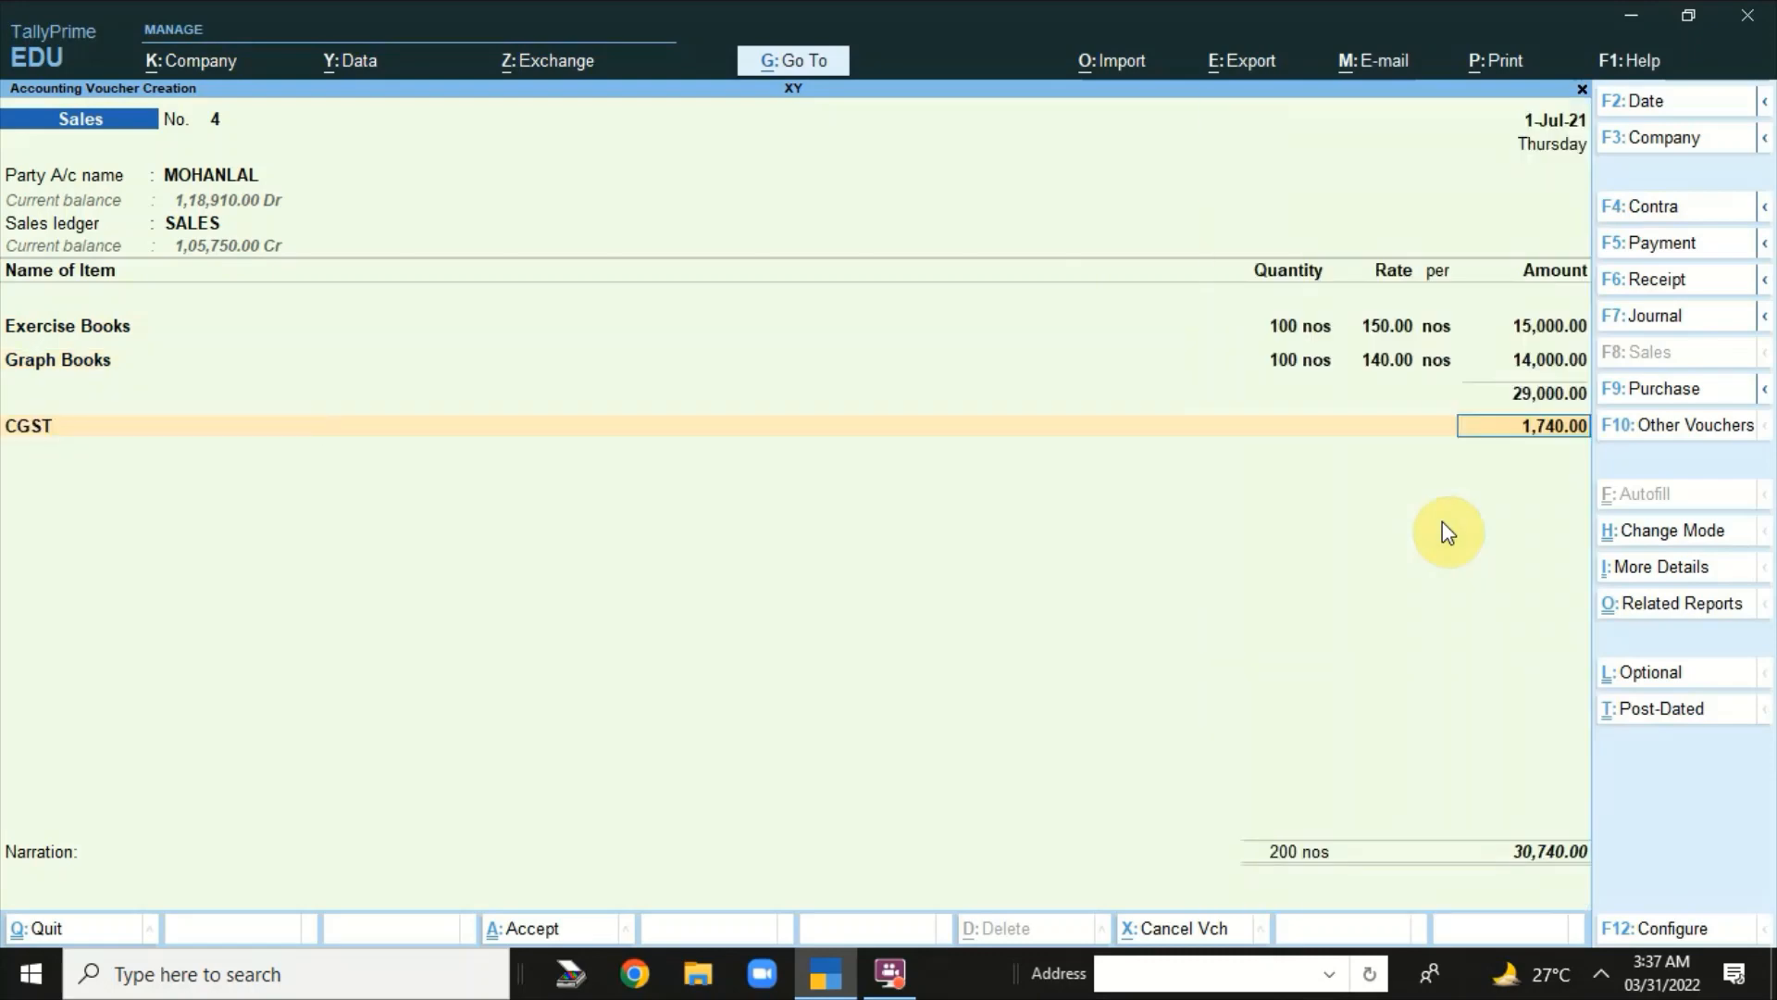
{"action": "key", "text": "Return"}
{"action": "type", "text": "Sgst"}
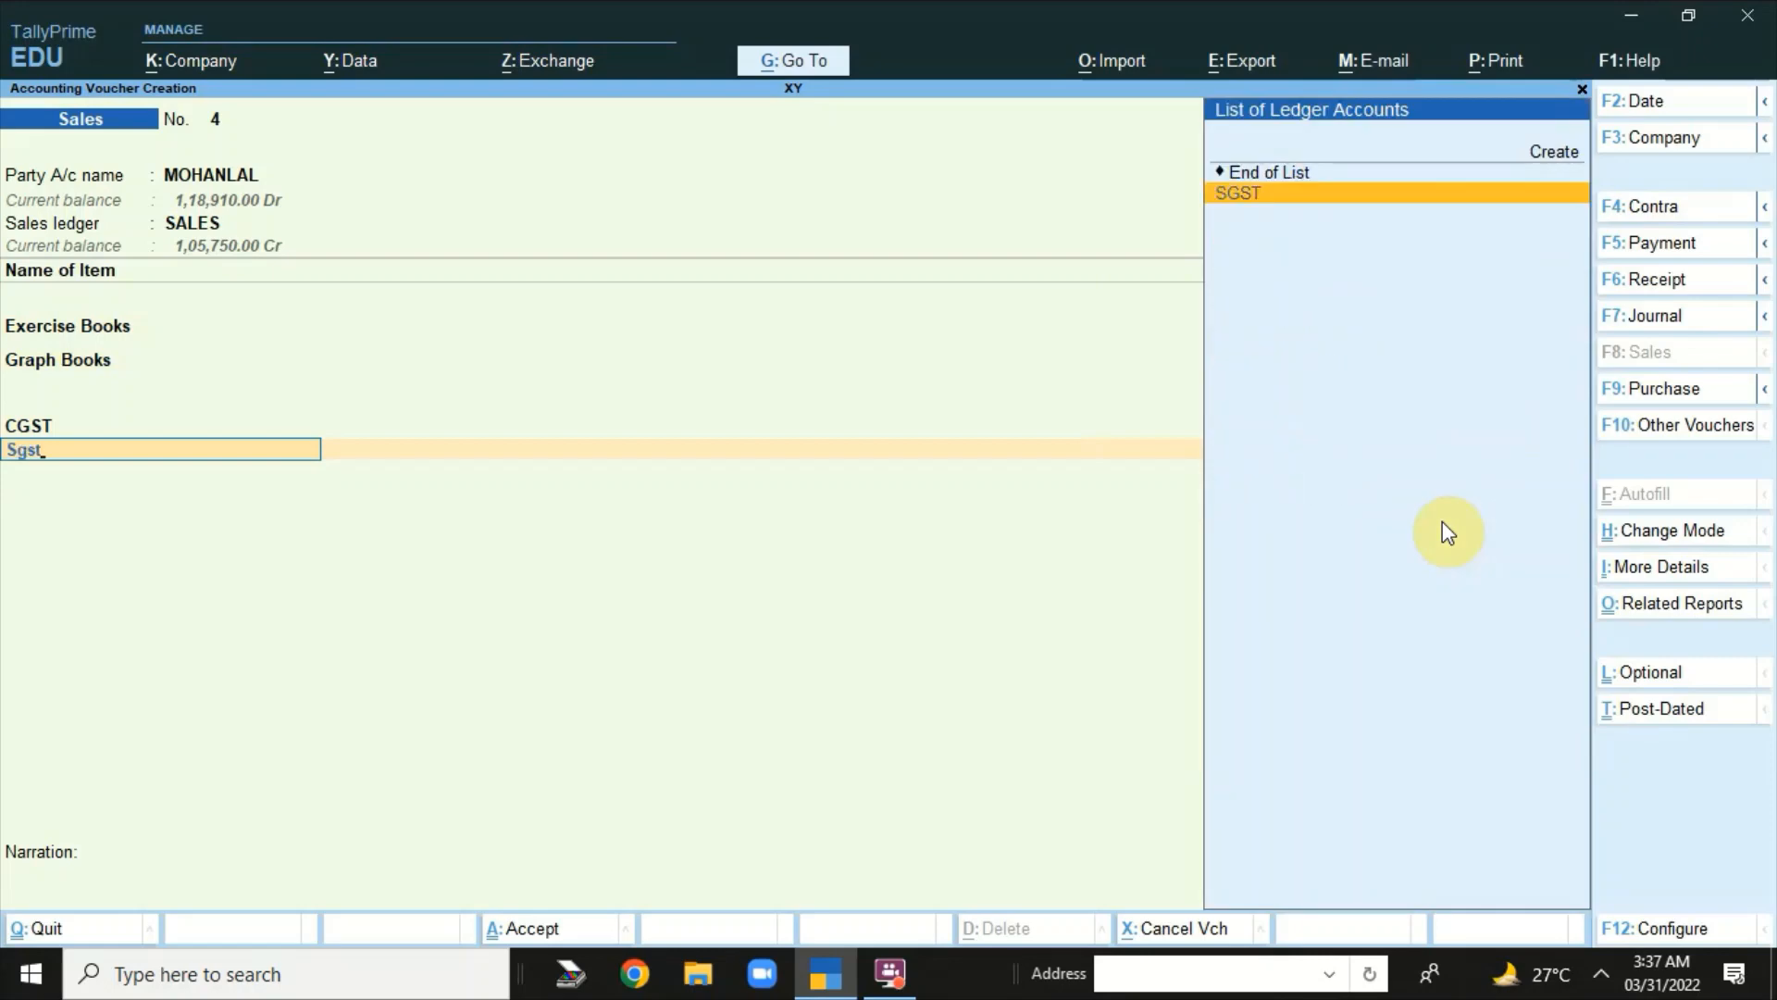
{"action": "key", "text": "Return"}
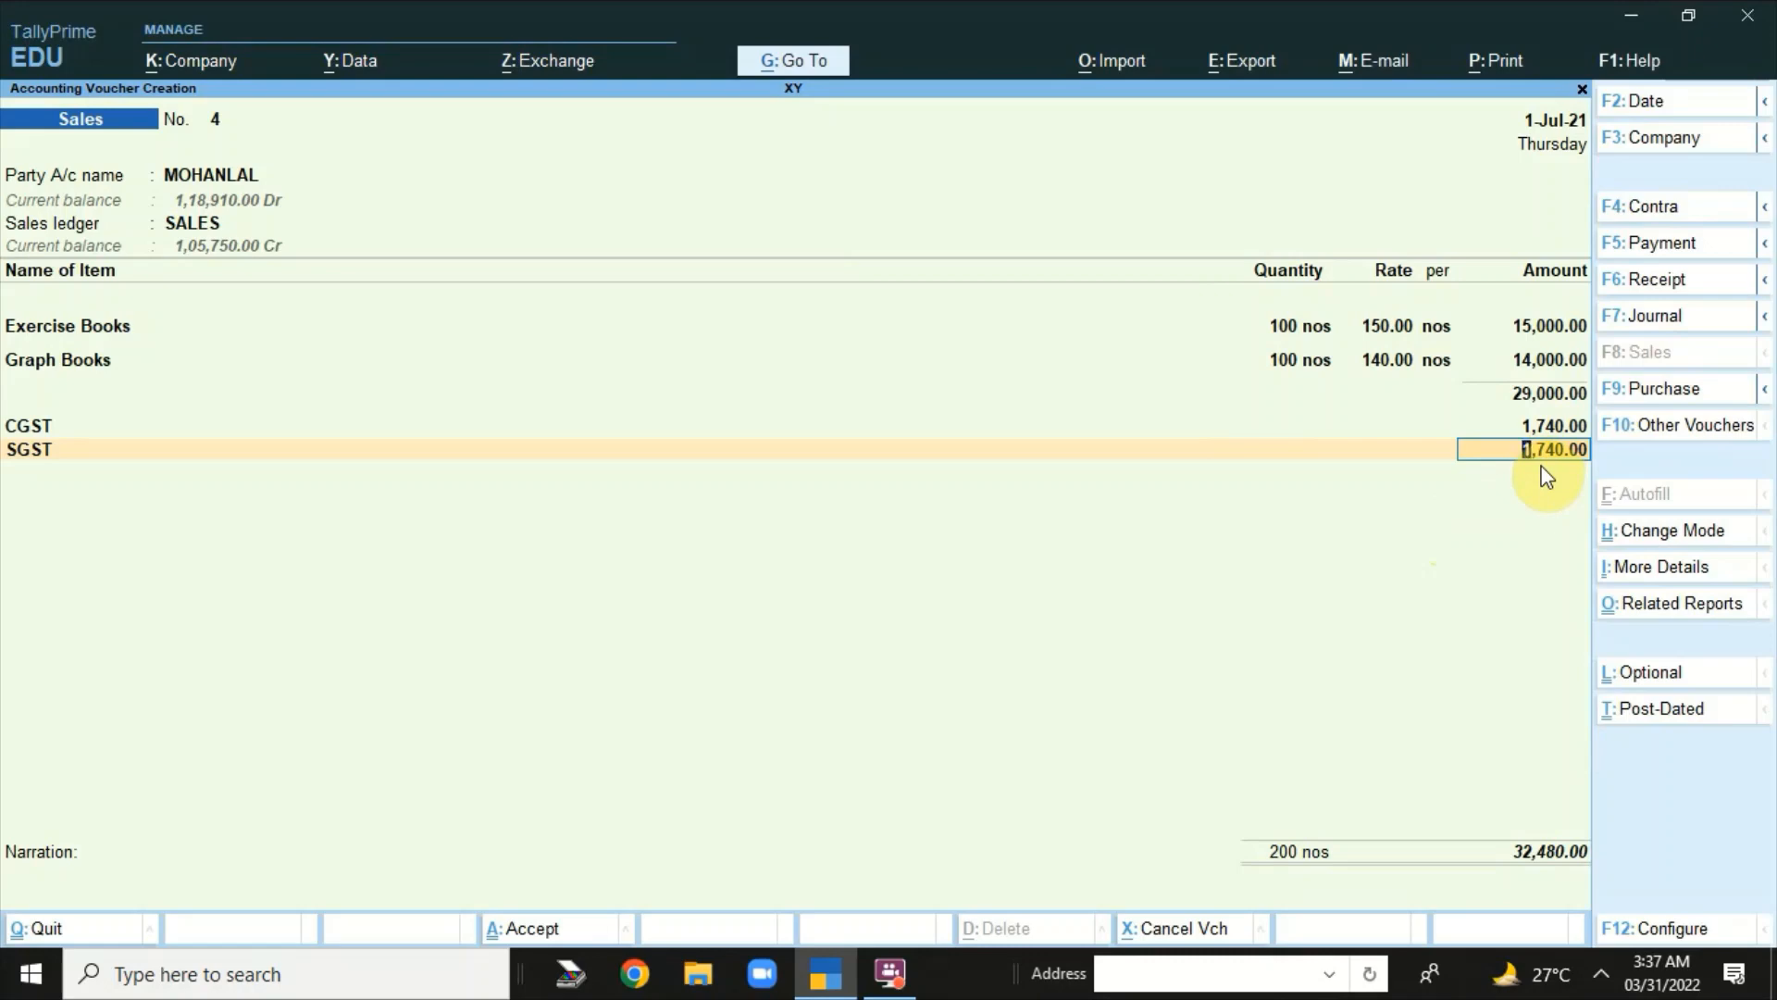
{"action": "key", "text": "Return"}
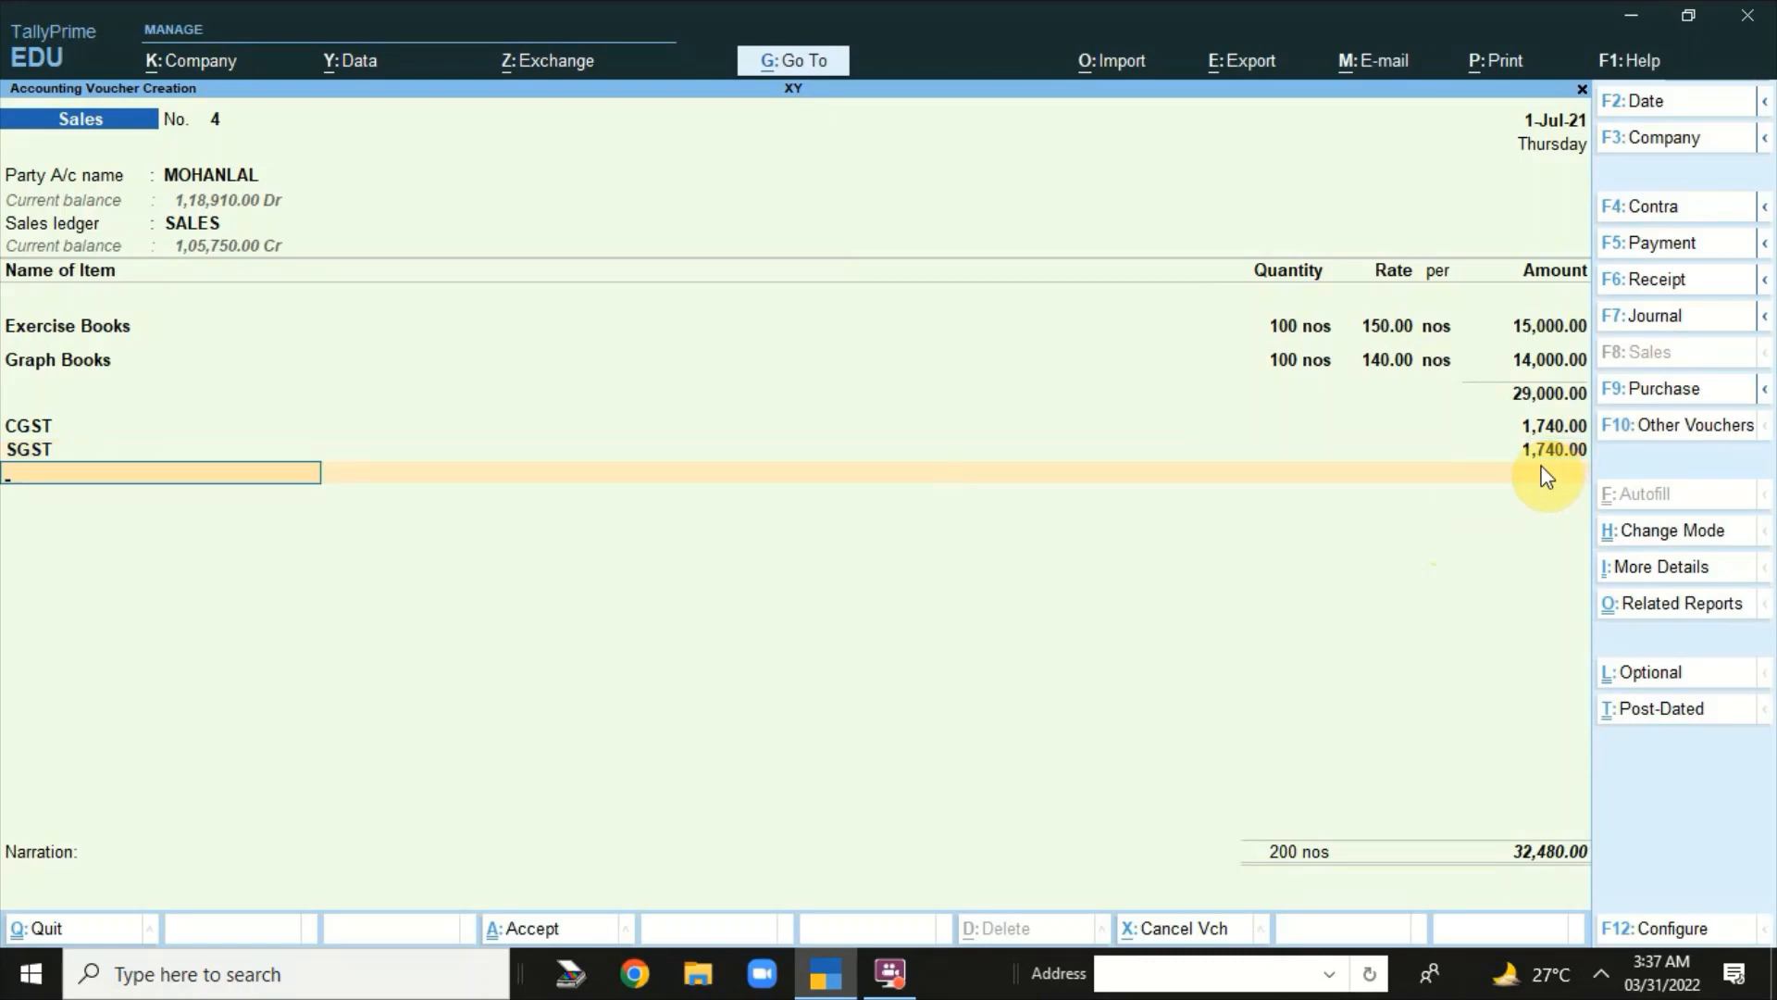
- Choose the Discount ledger for the line below SGST and return to its name field
{"action": "type", "text": "Disc"}
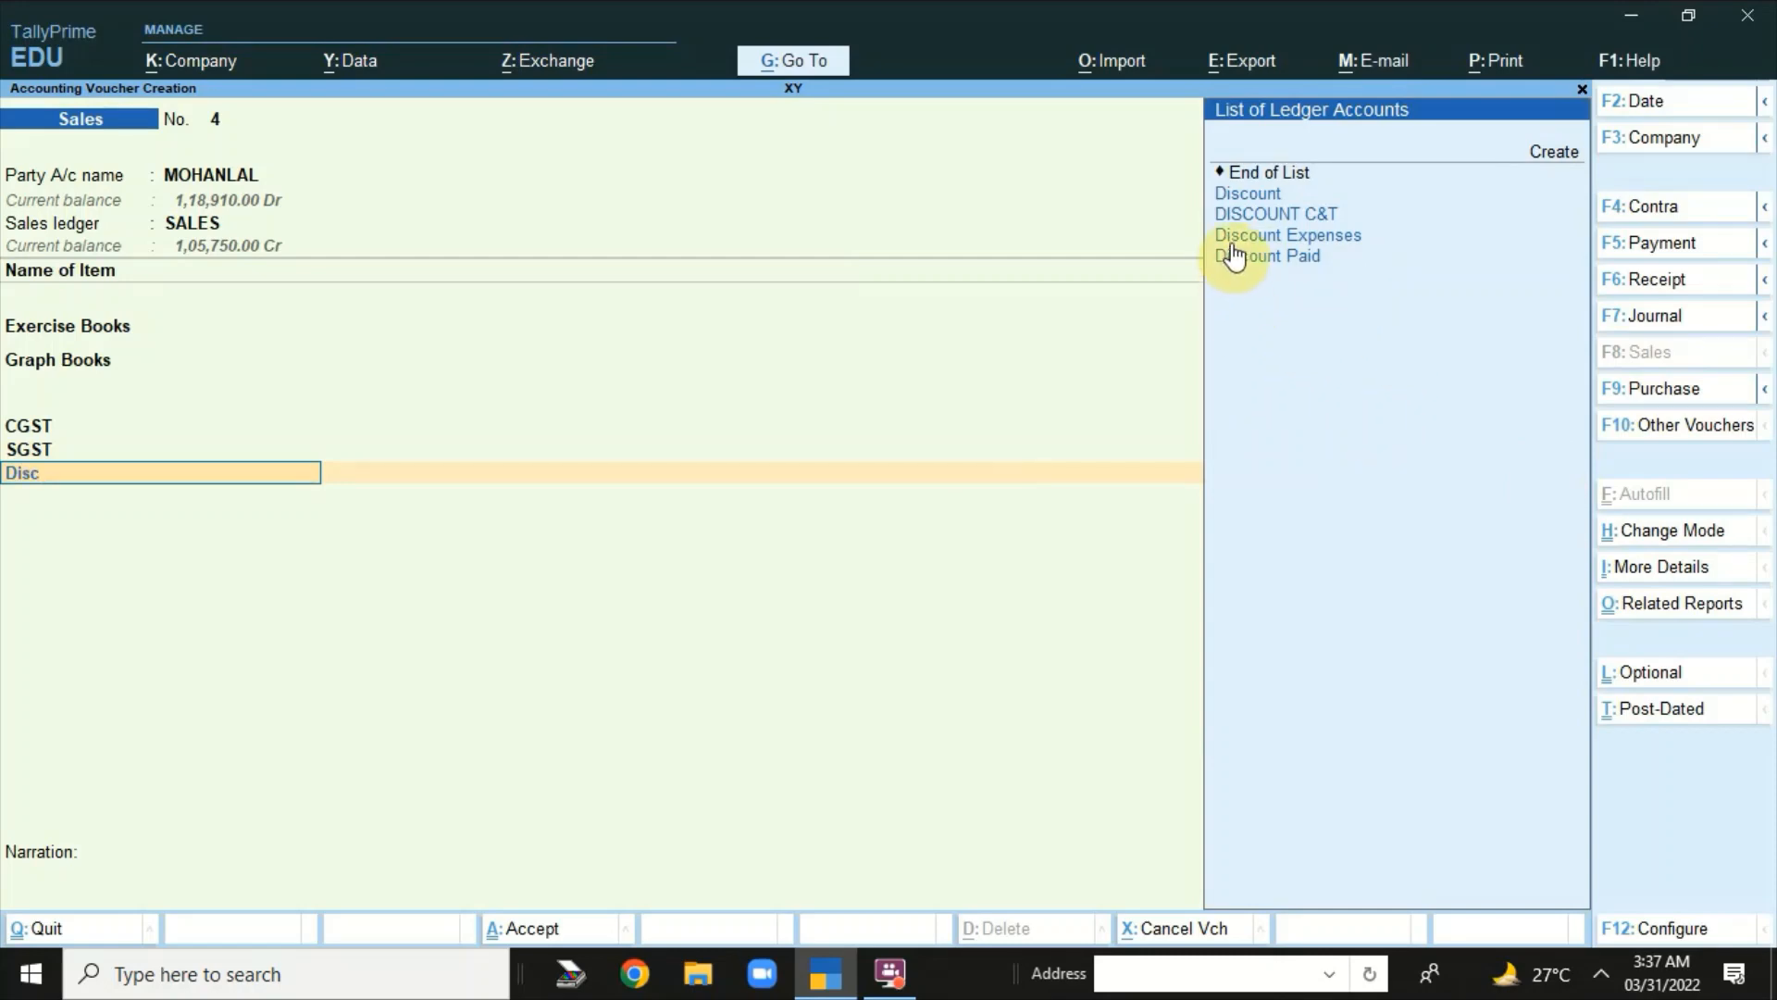
{"action": "left_click", "coordinate": [1264, 199]}
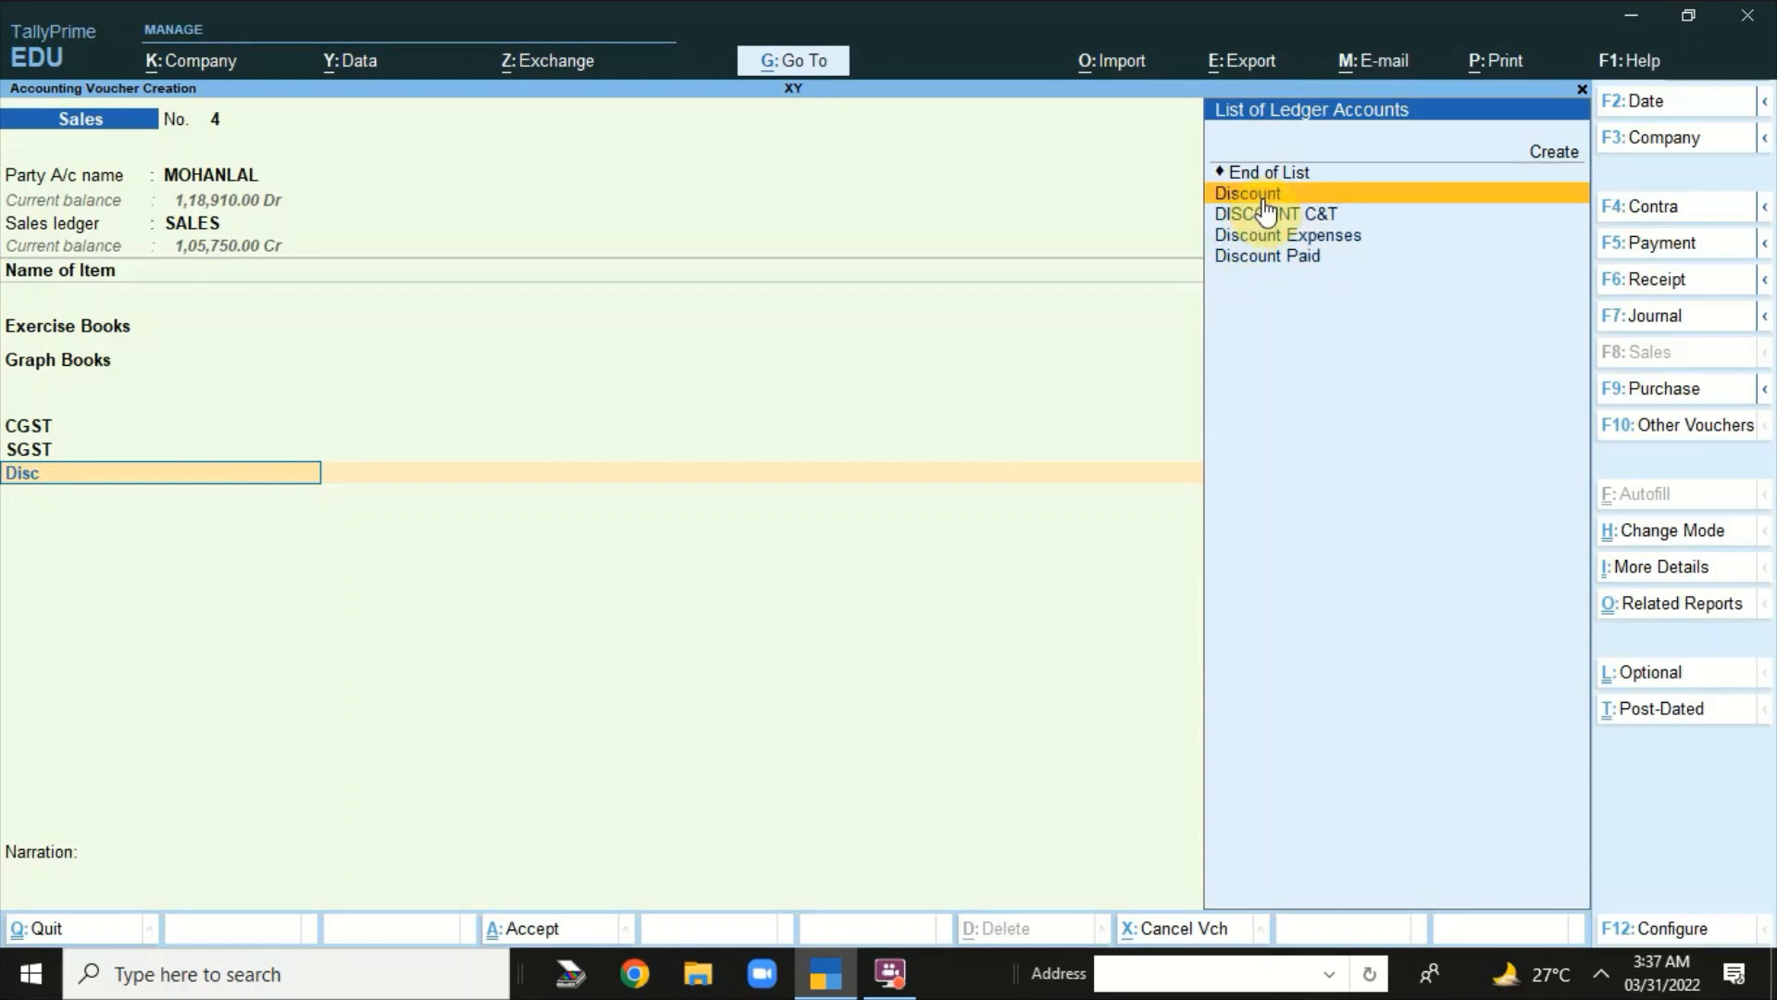
{"action": "left_click", "coordinate": [1262, 200]}
{"action": "key", "text": "BackSpace"}
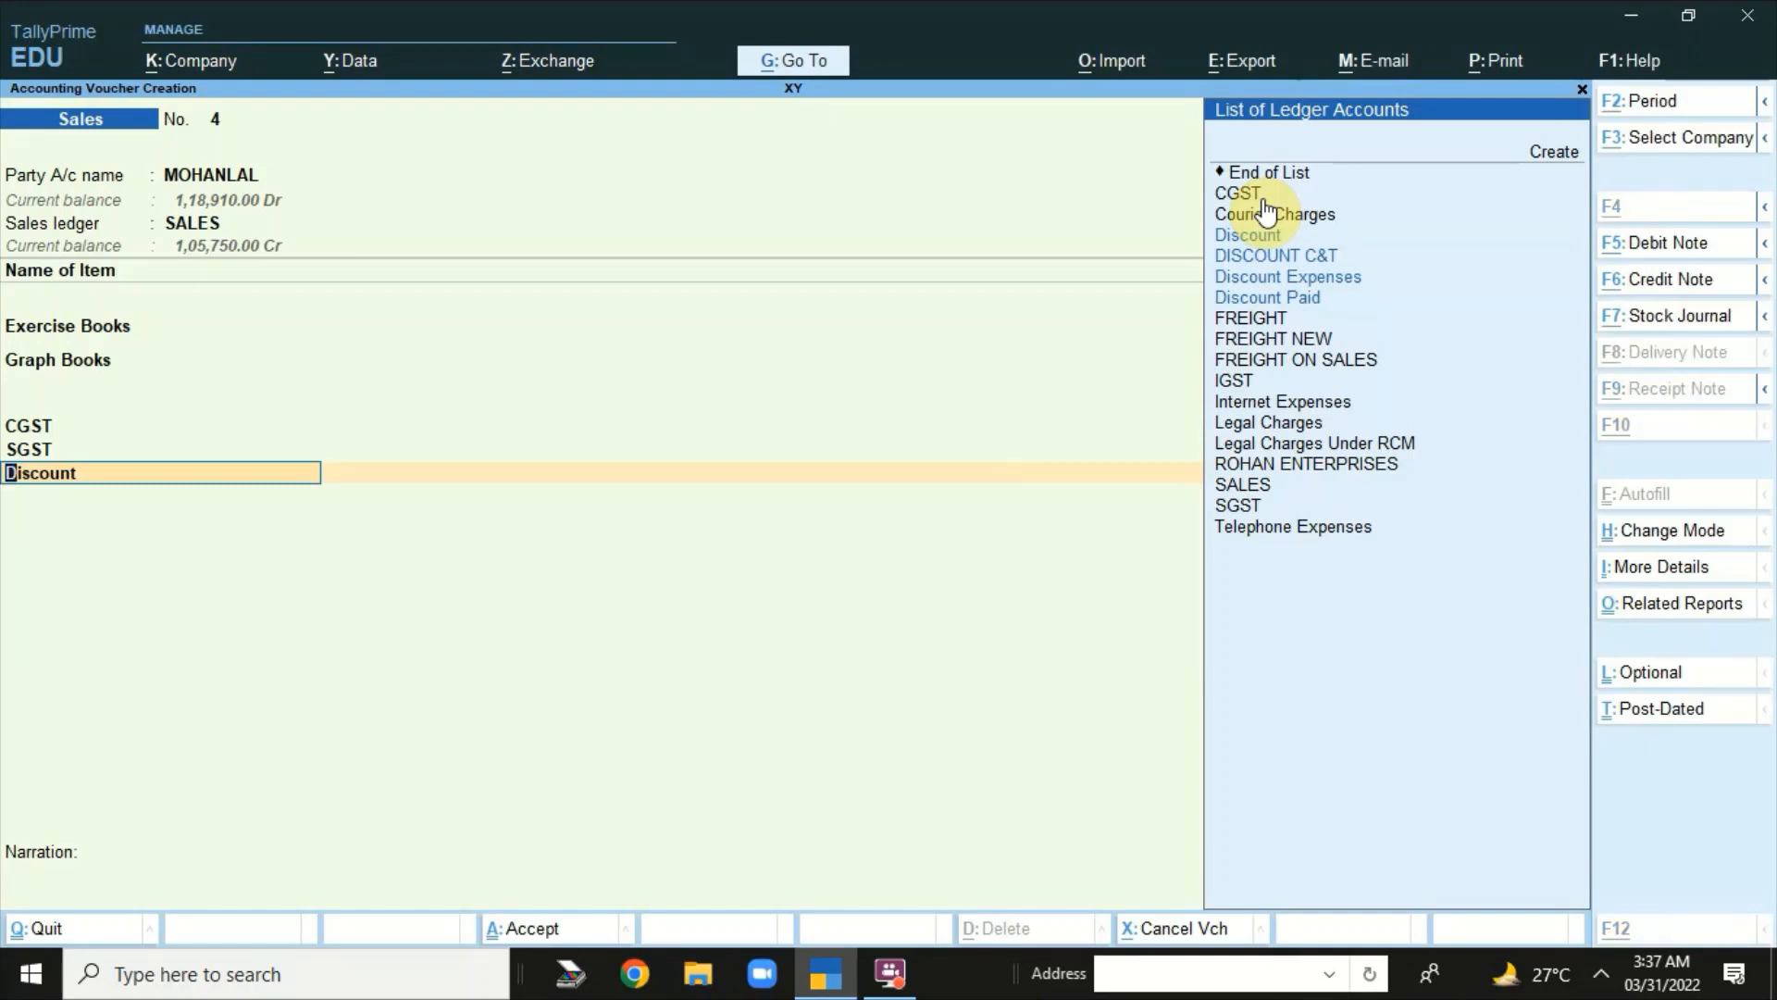
{"action": "key", "text": "alt+c"}
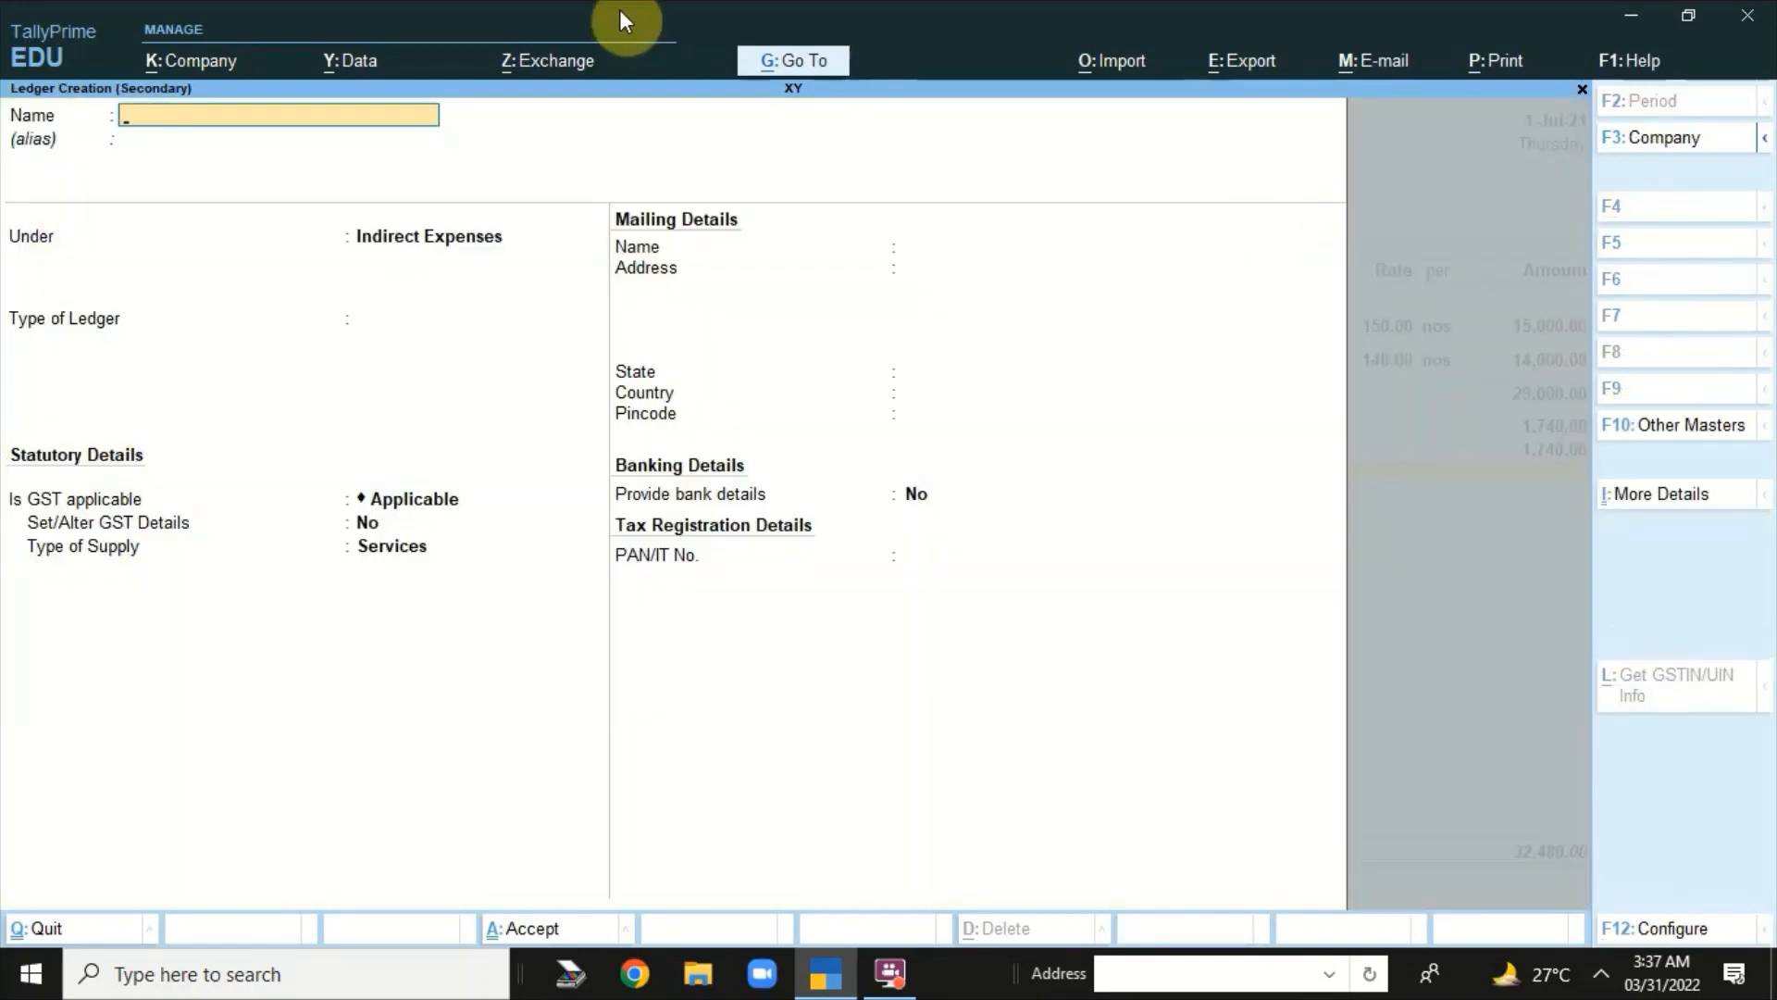
{"action": "key", "text": "Escape"}
{"action": "key", "text": "y"}
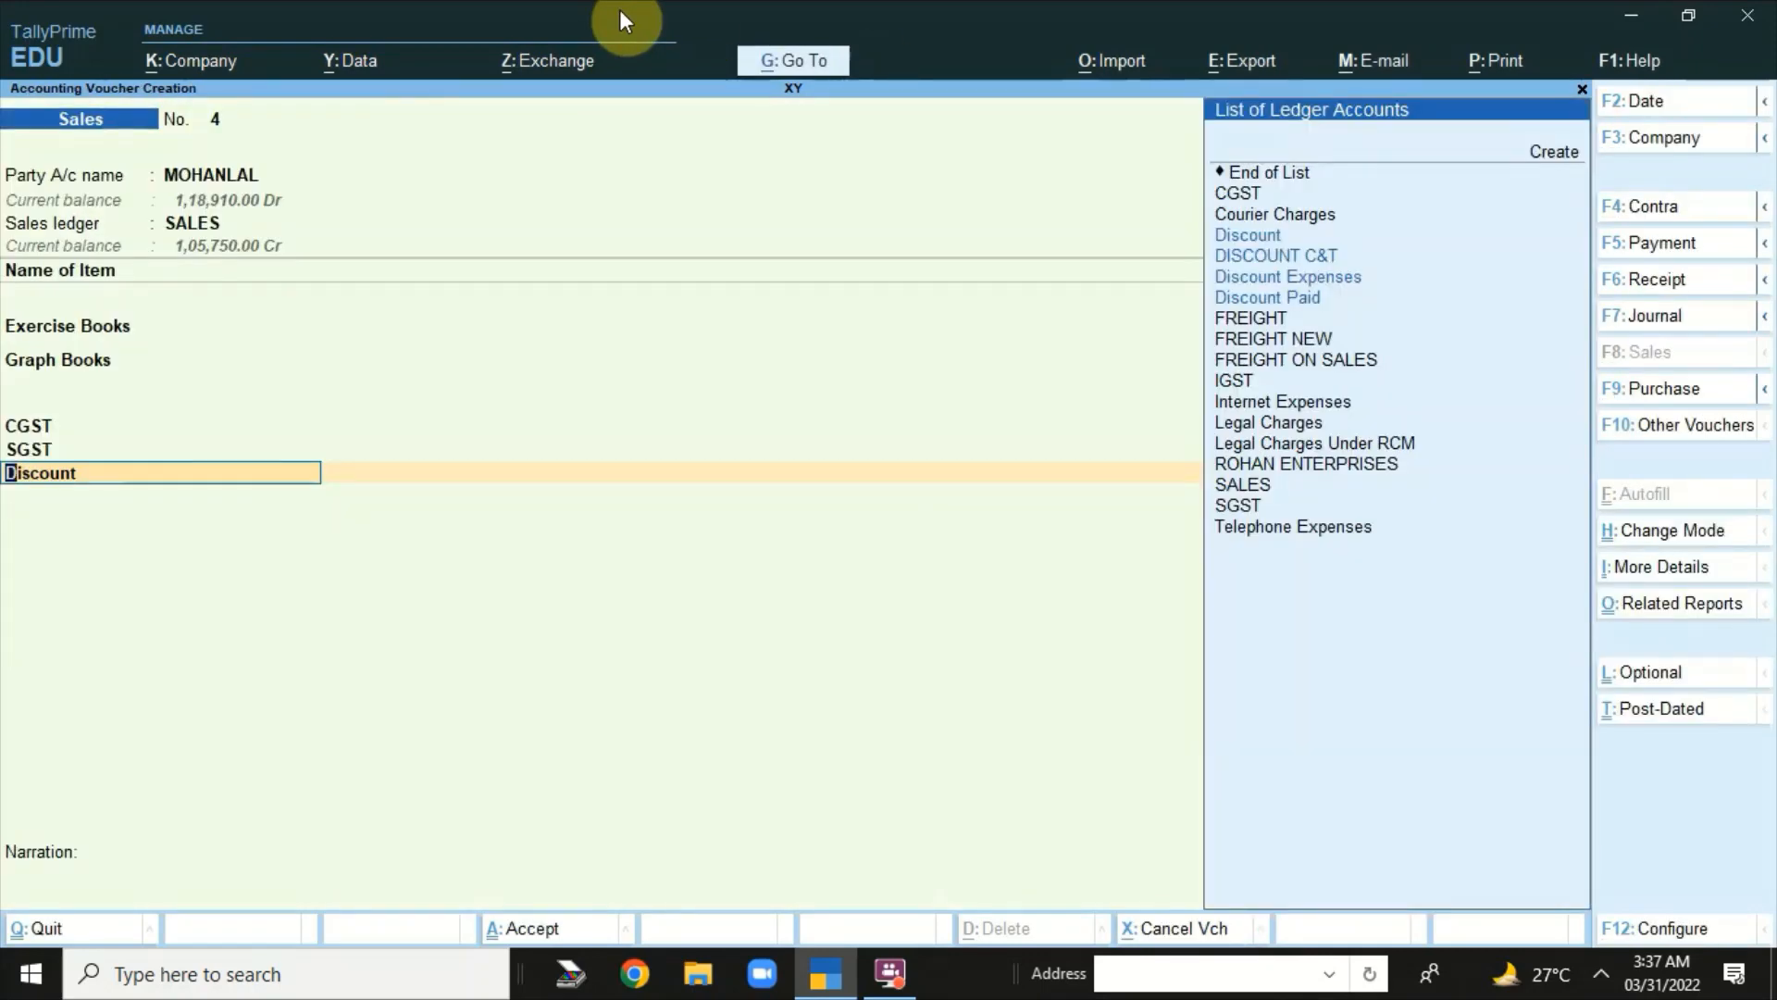
- Alter the Discount ledger's type to Not Applicable, keep GST and assessable value inclusion as Not Applicable, and save it
{"action": "key", "text": "ctrl+Return"}
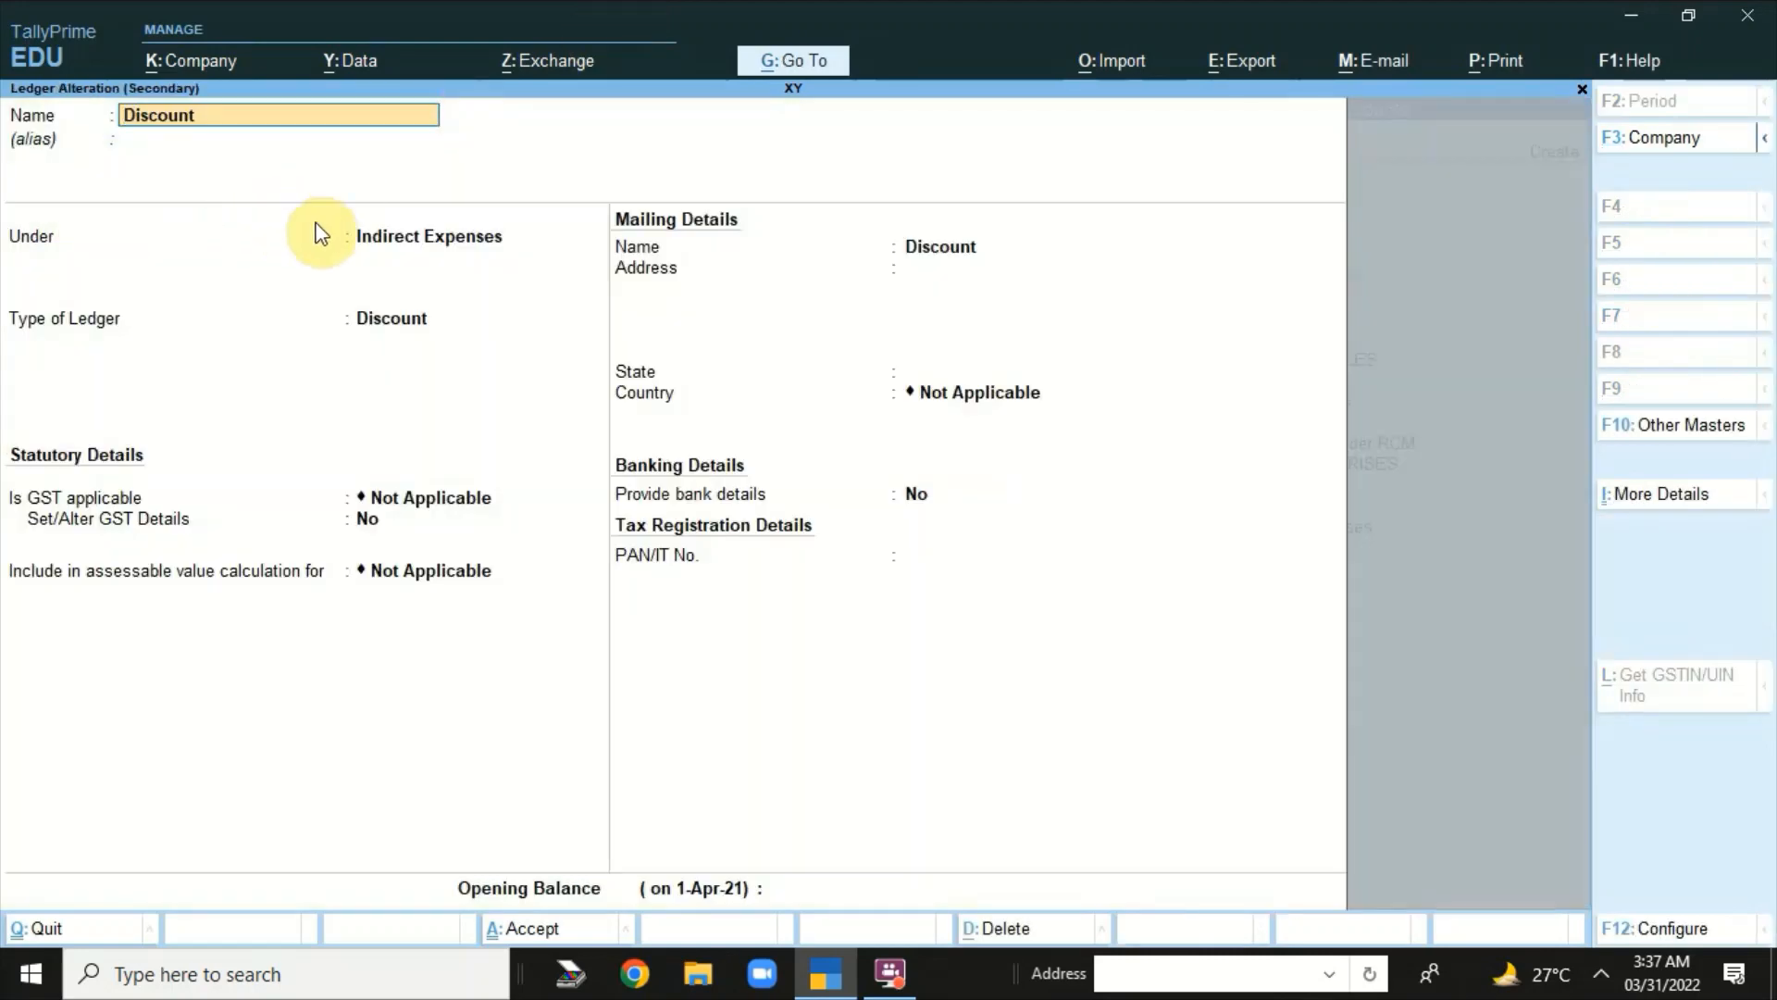
{"action": "left_click", "coordinate": [419, 315]}
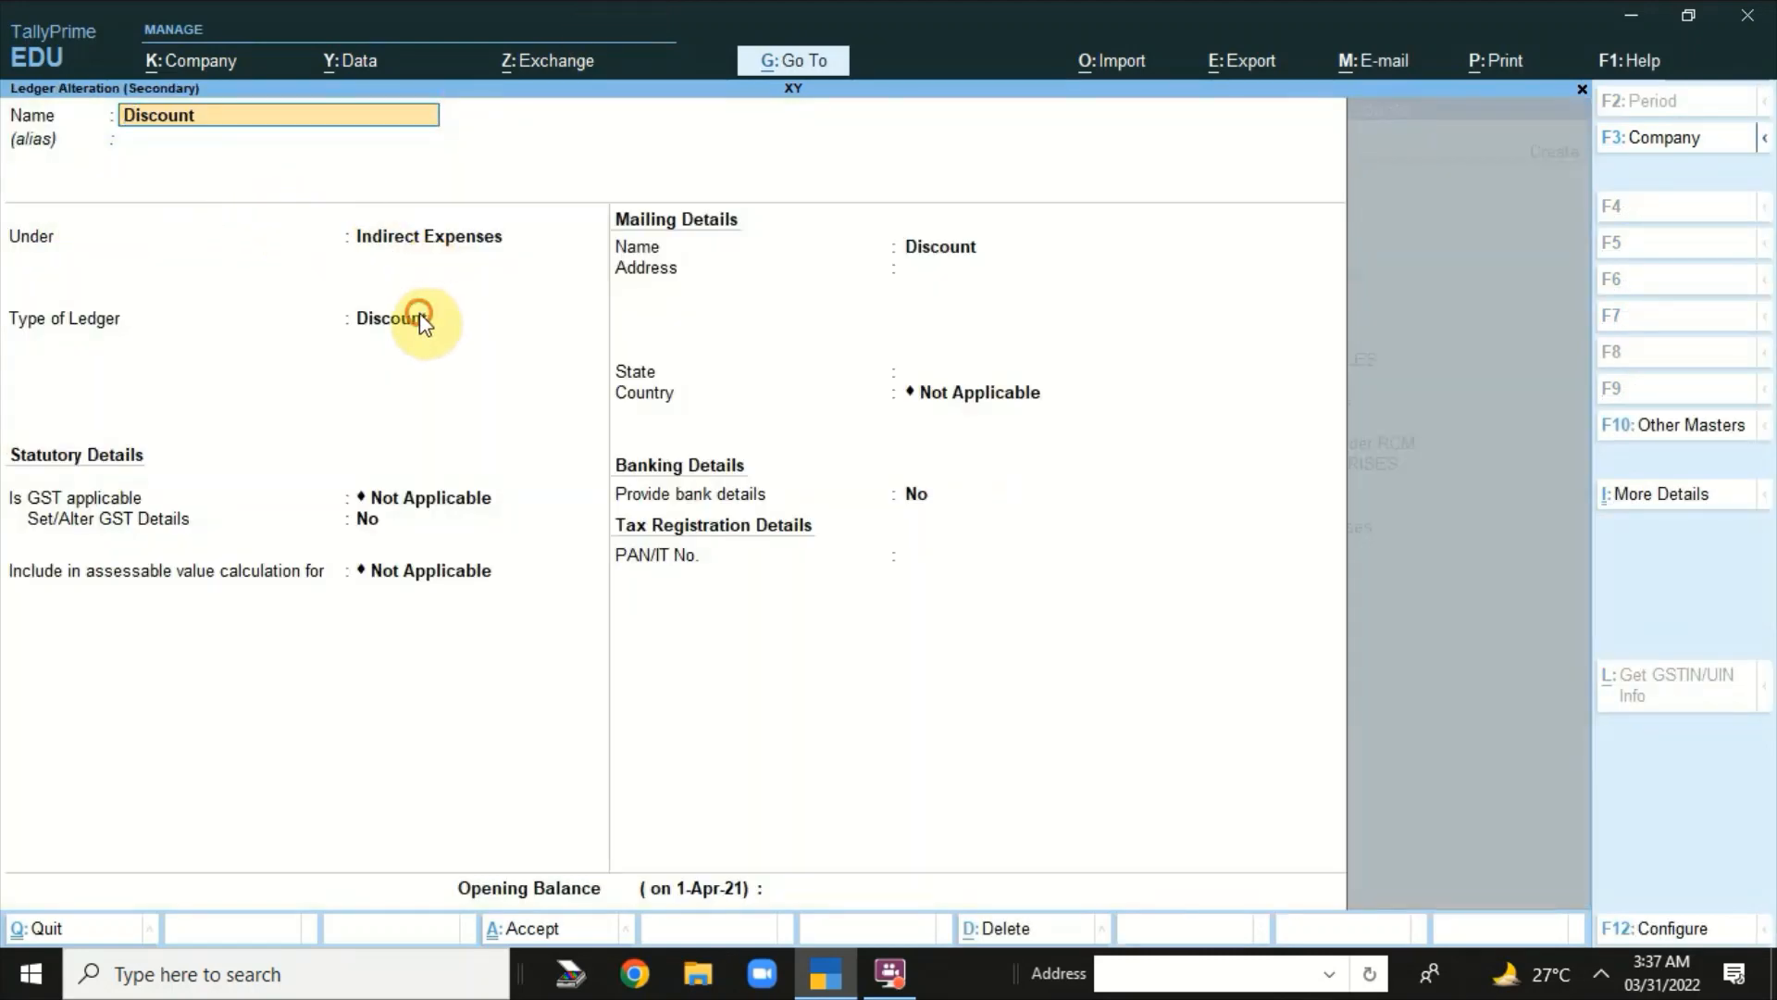
{"action": "key", "text": "Up"}
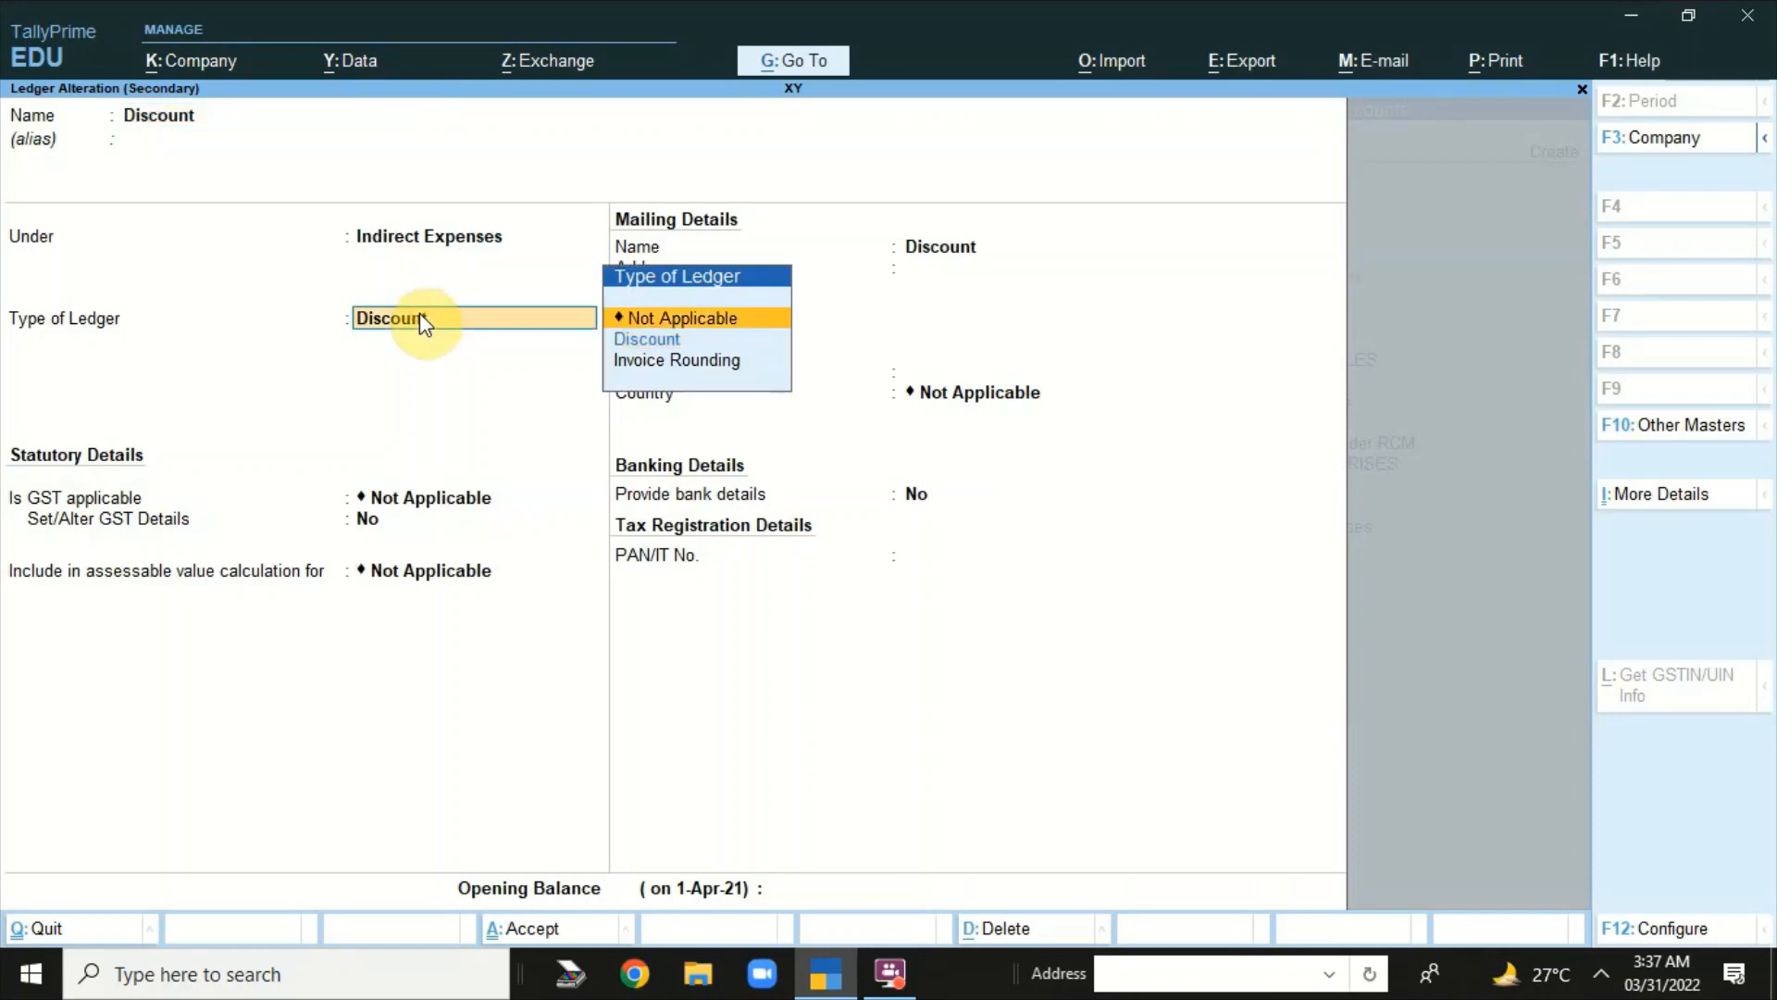
{"action": "key", "text": "Return"}
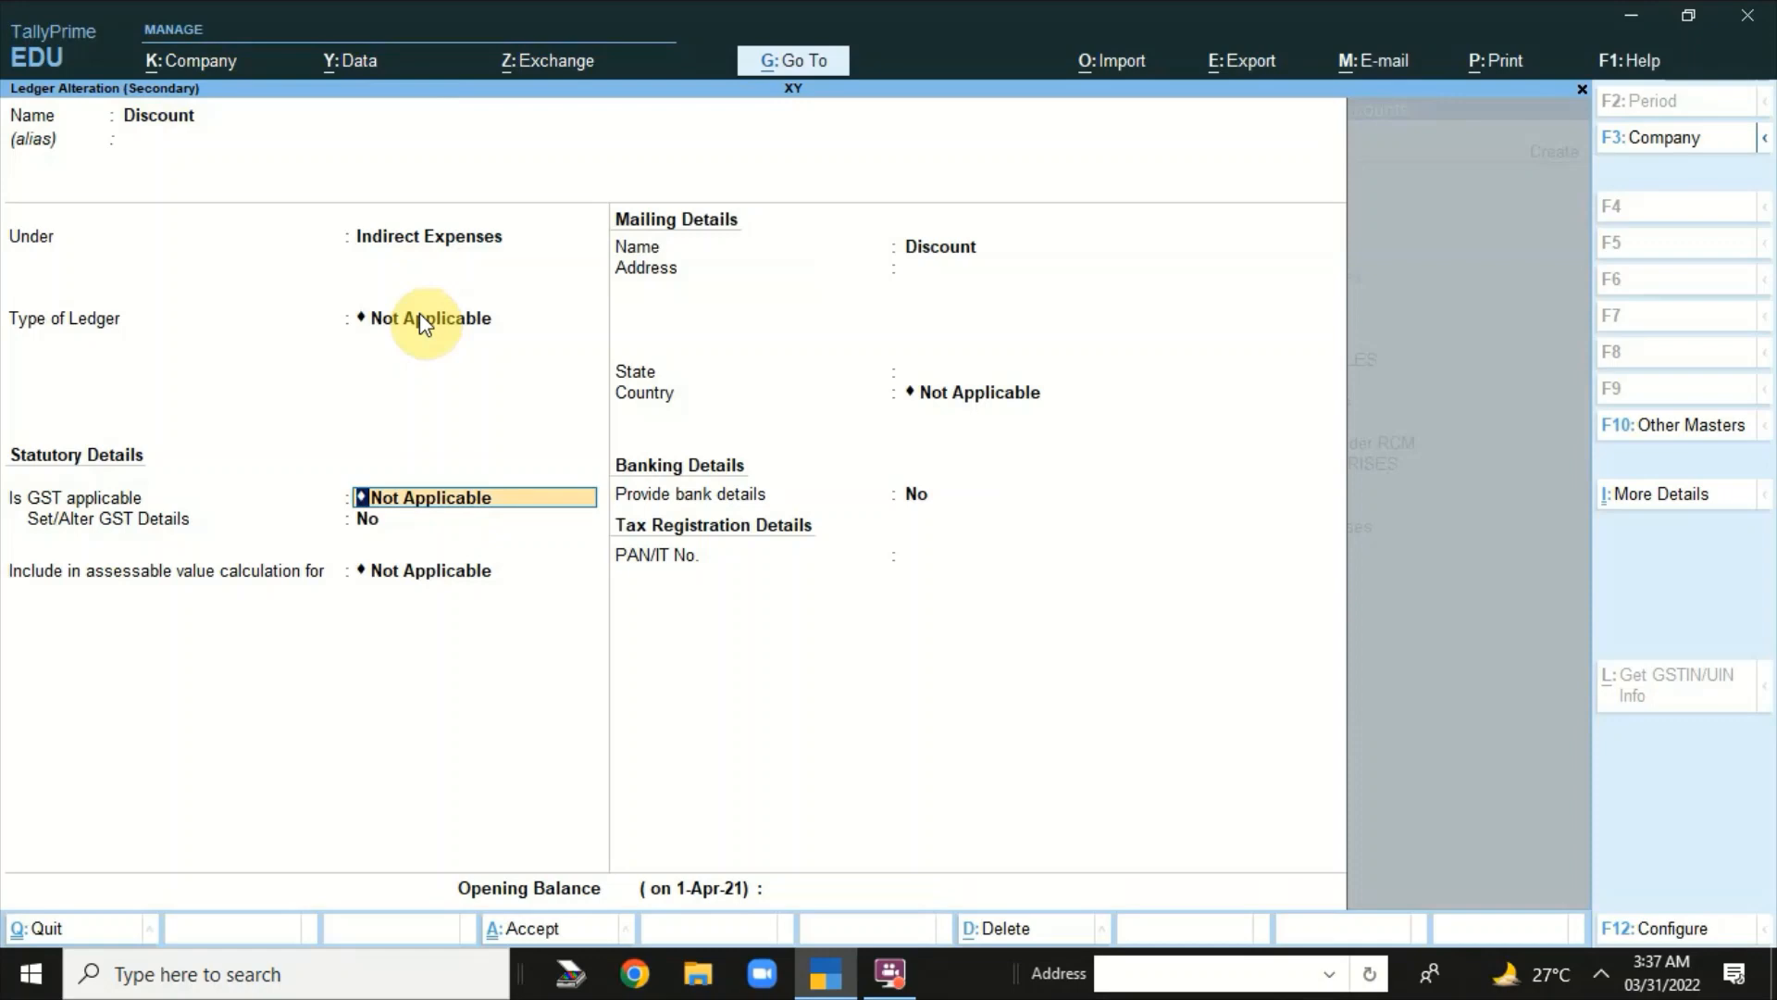
{"action": "key", "text": "Return"}
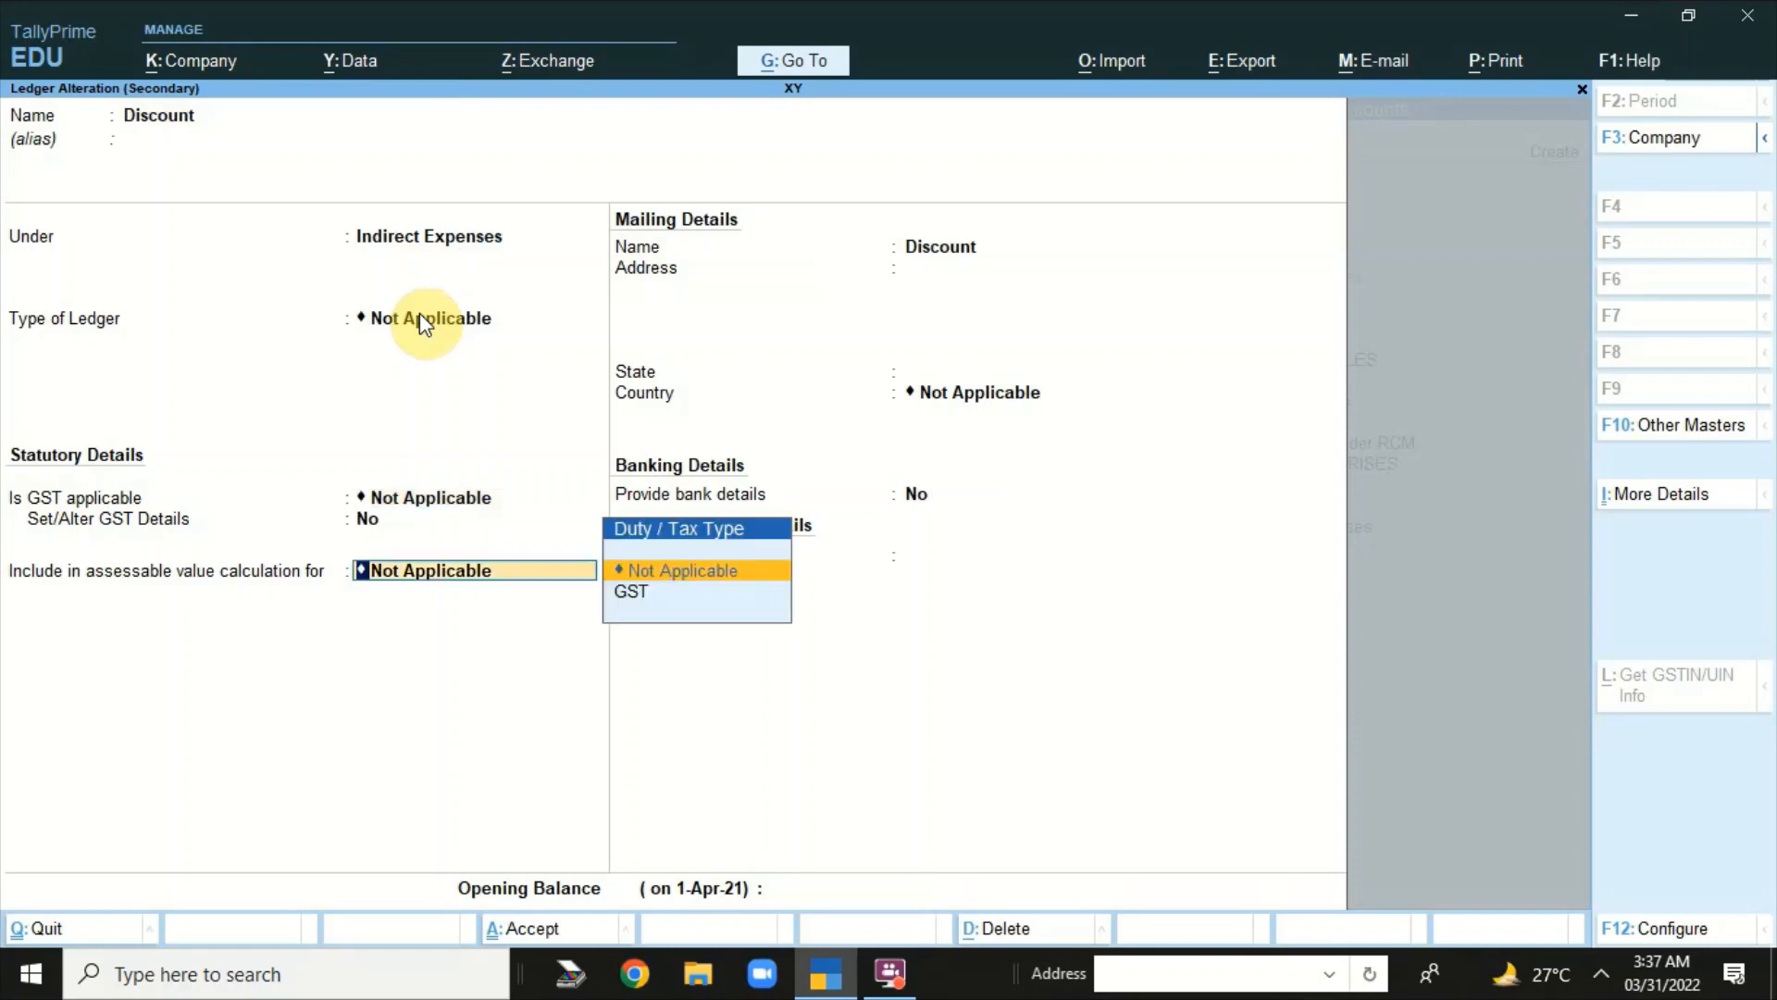
{"action": "key", "text": "ctrl+a"}
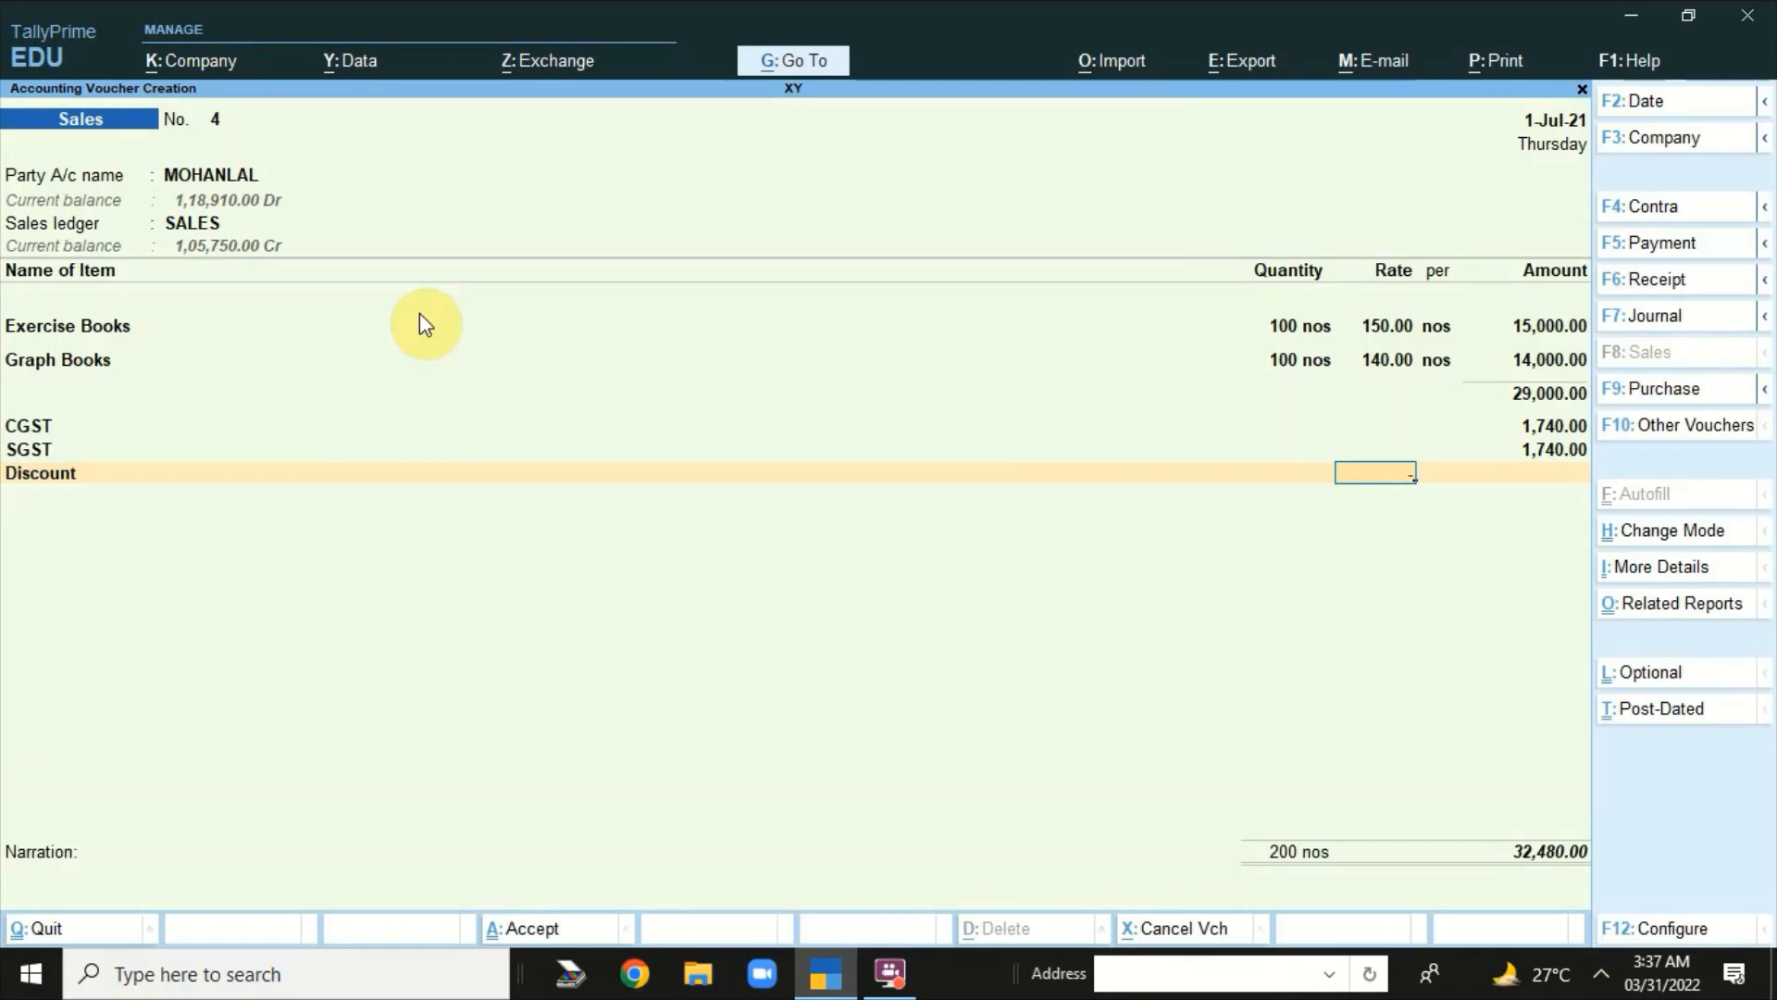
- Enter a rate of -10% on the Discount line and accept the calculated amount
{"action": "type", "text": "-10%"}
{"action": "key", "text": "Return"}
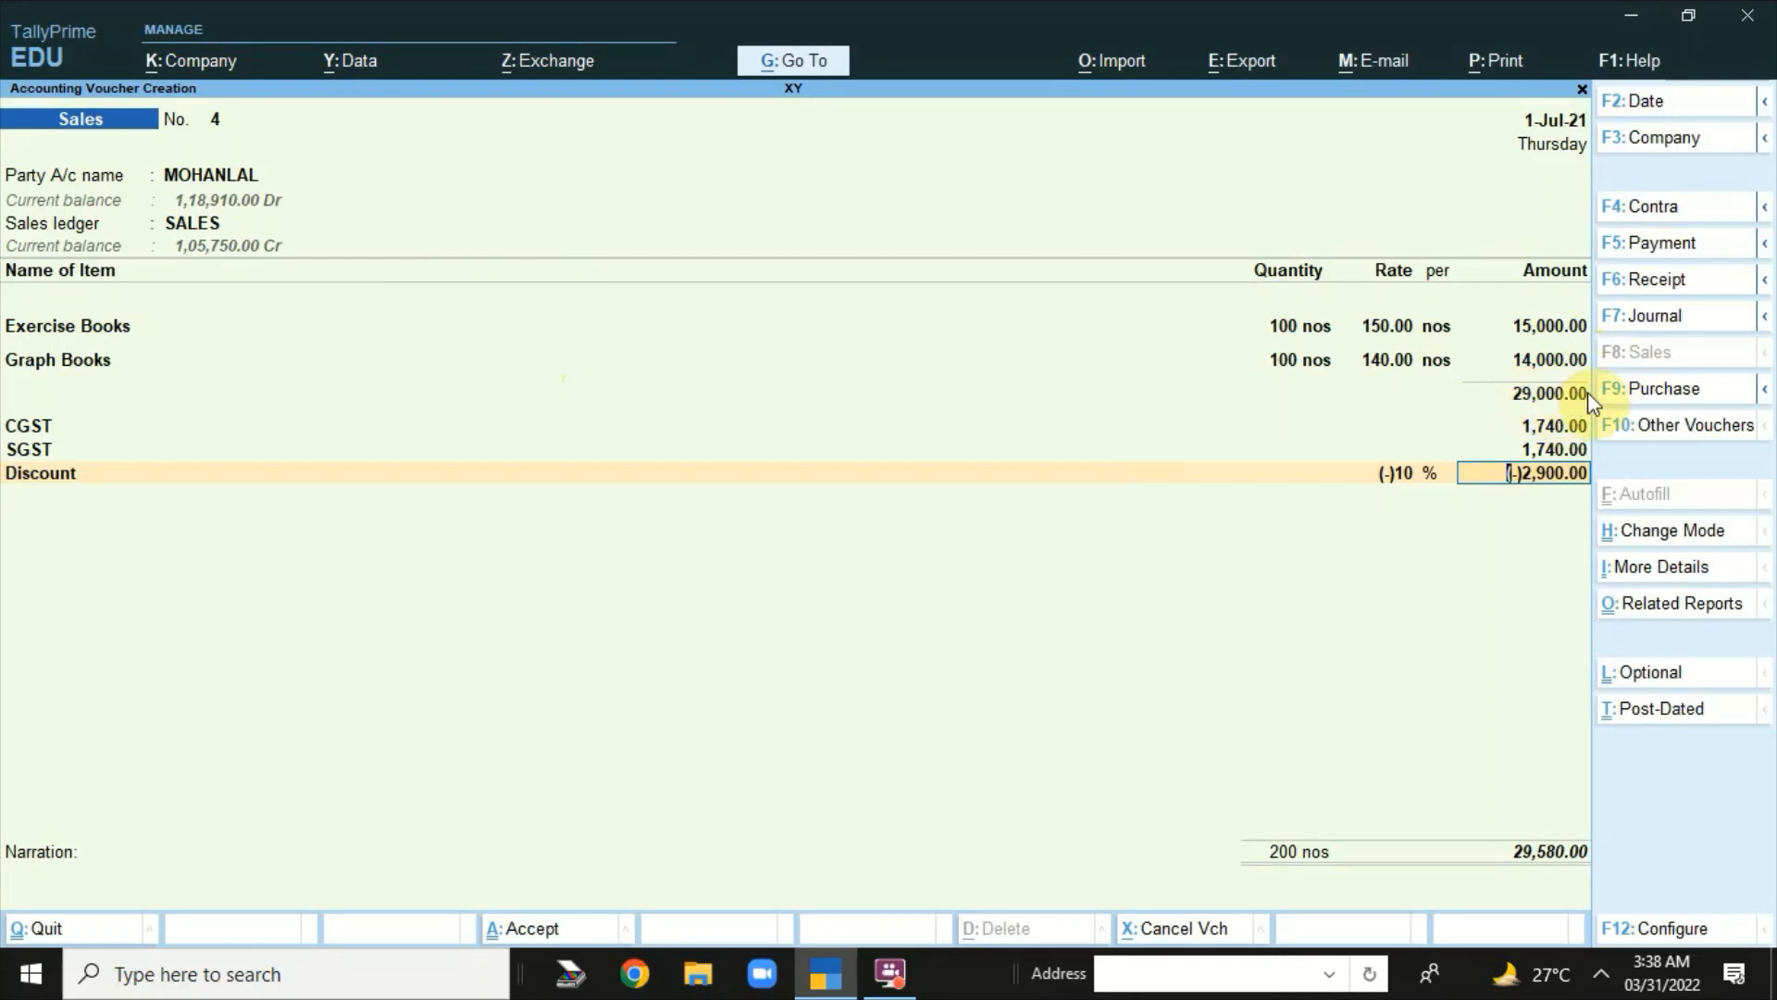
{"action": "key", "text": "Return"}
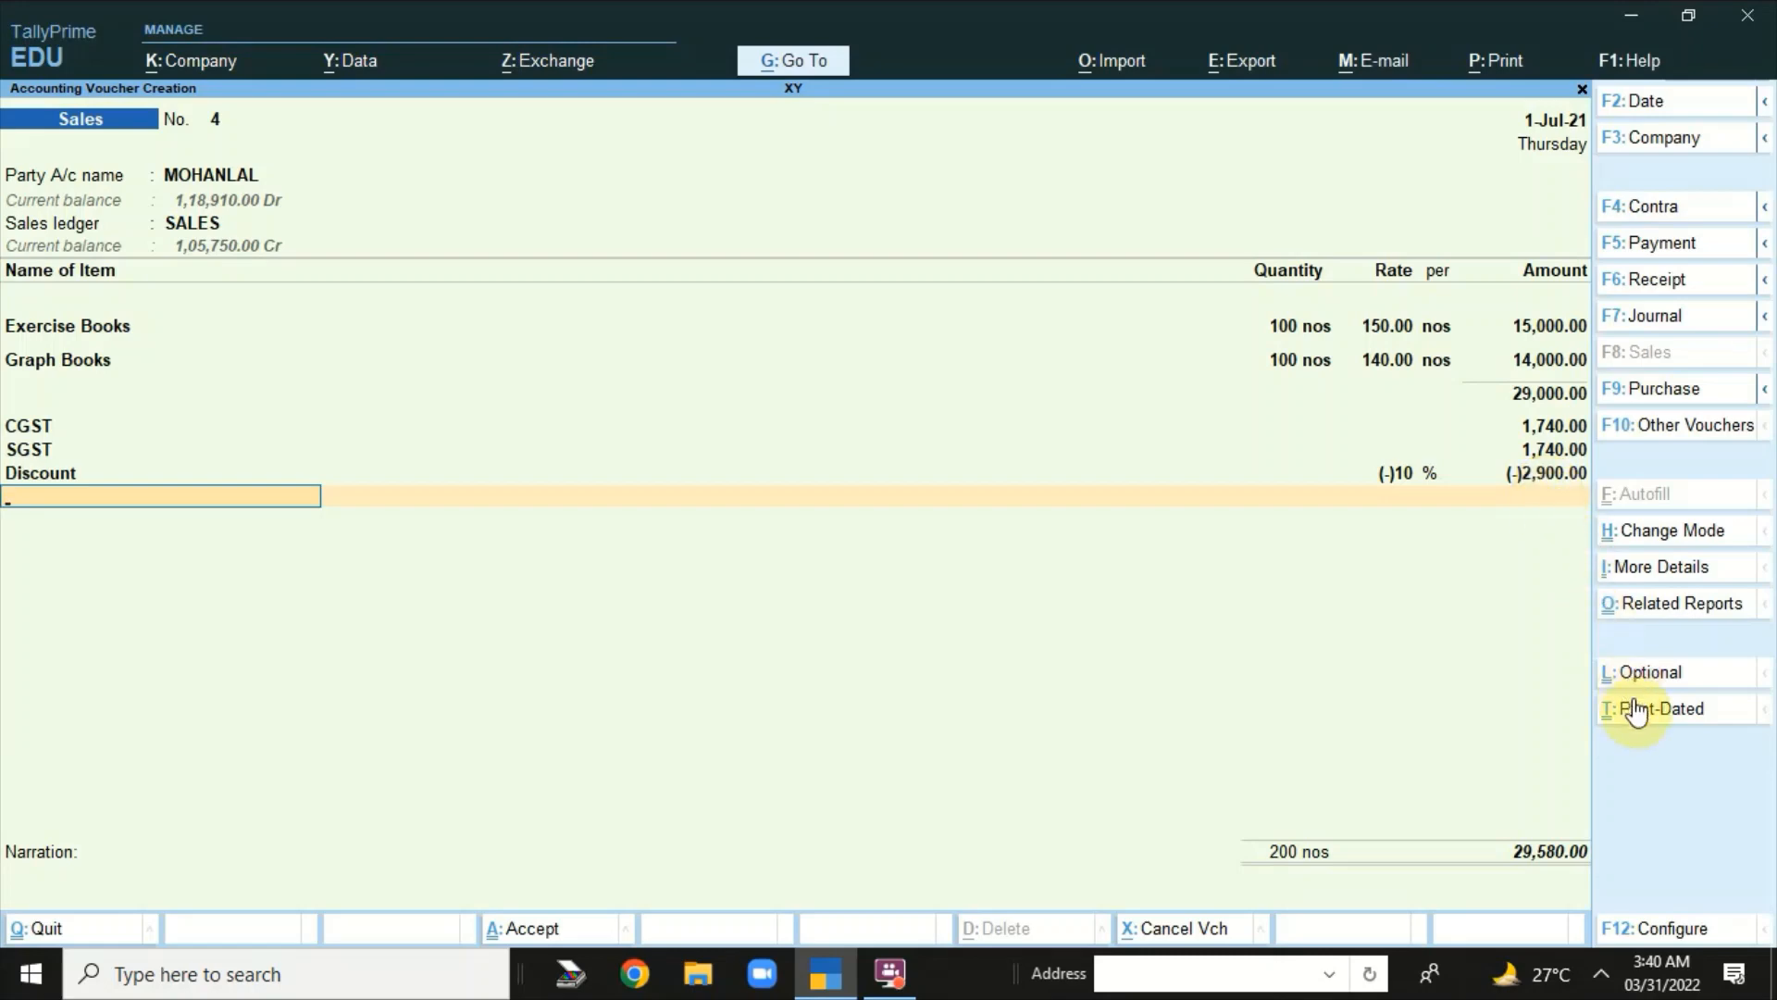
- Set Calculate Tax on Current Subtotal to Yes in the voucher configuration and save it
{"action": "left_click", "coordinate": [1638, 933]}
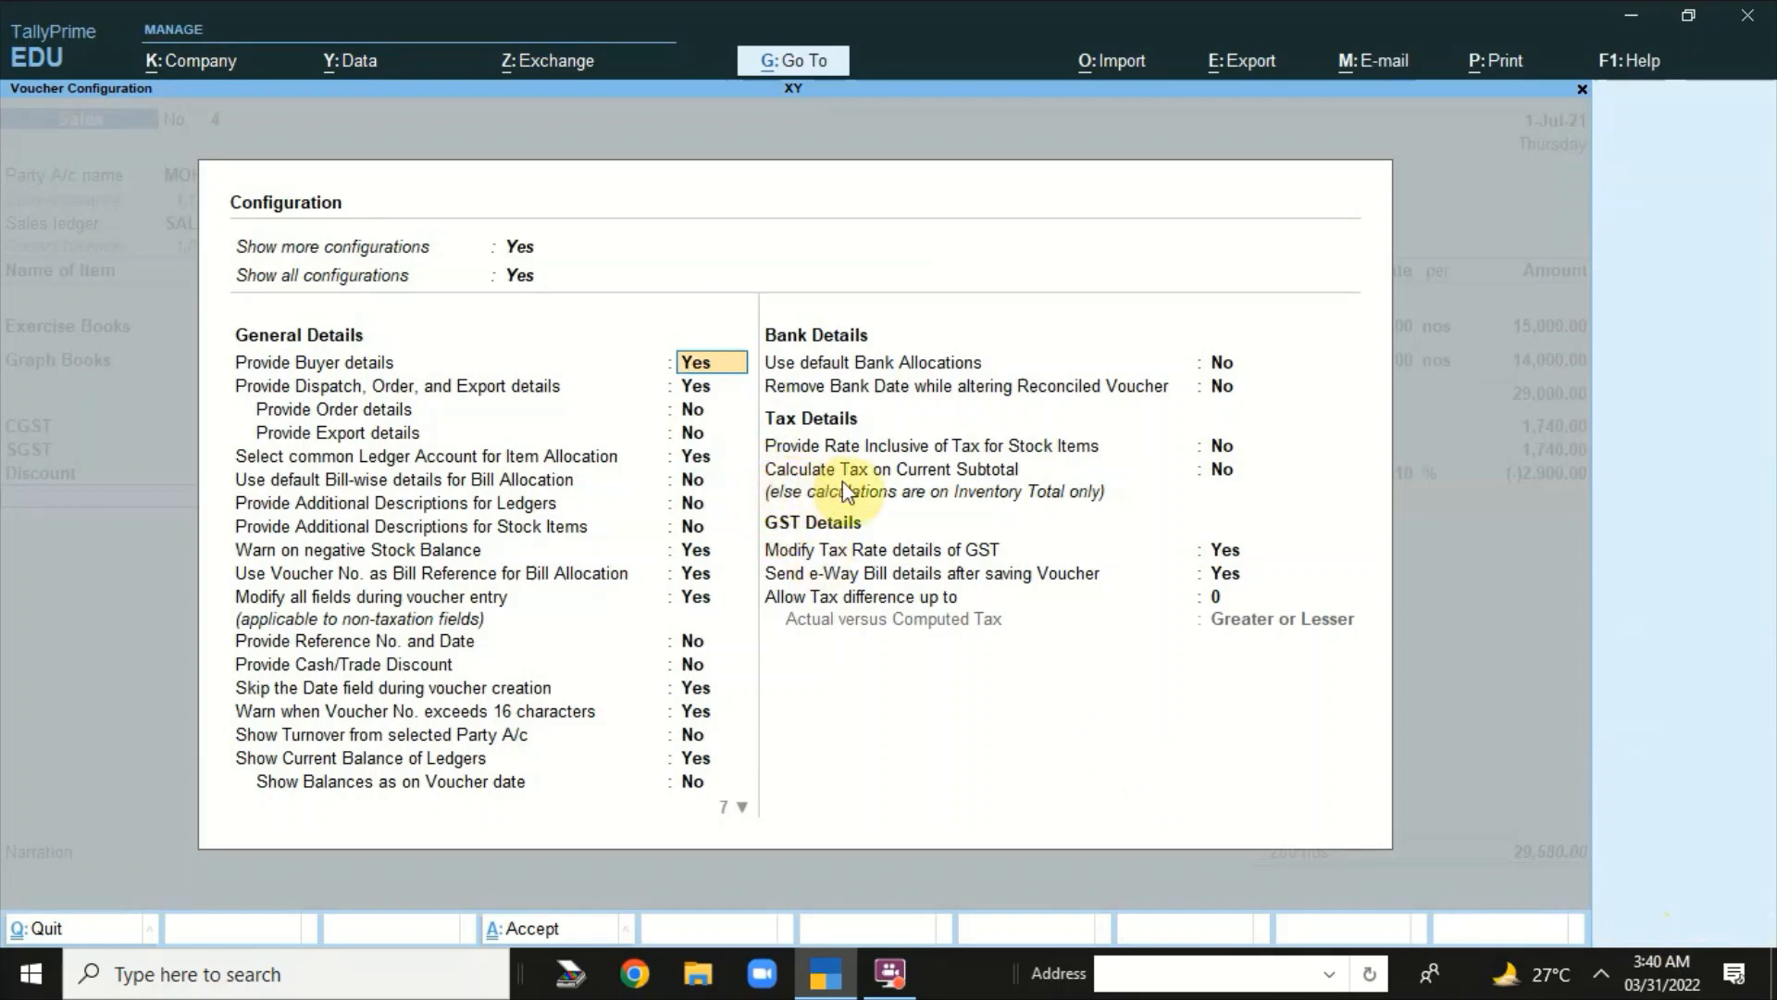
{"action": "left_click", "coordinate": [1229, 472]}
{"action": "type", "text": "y"}
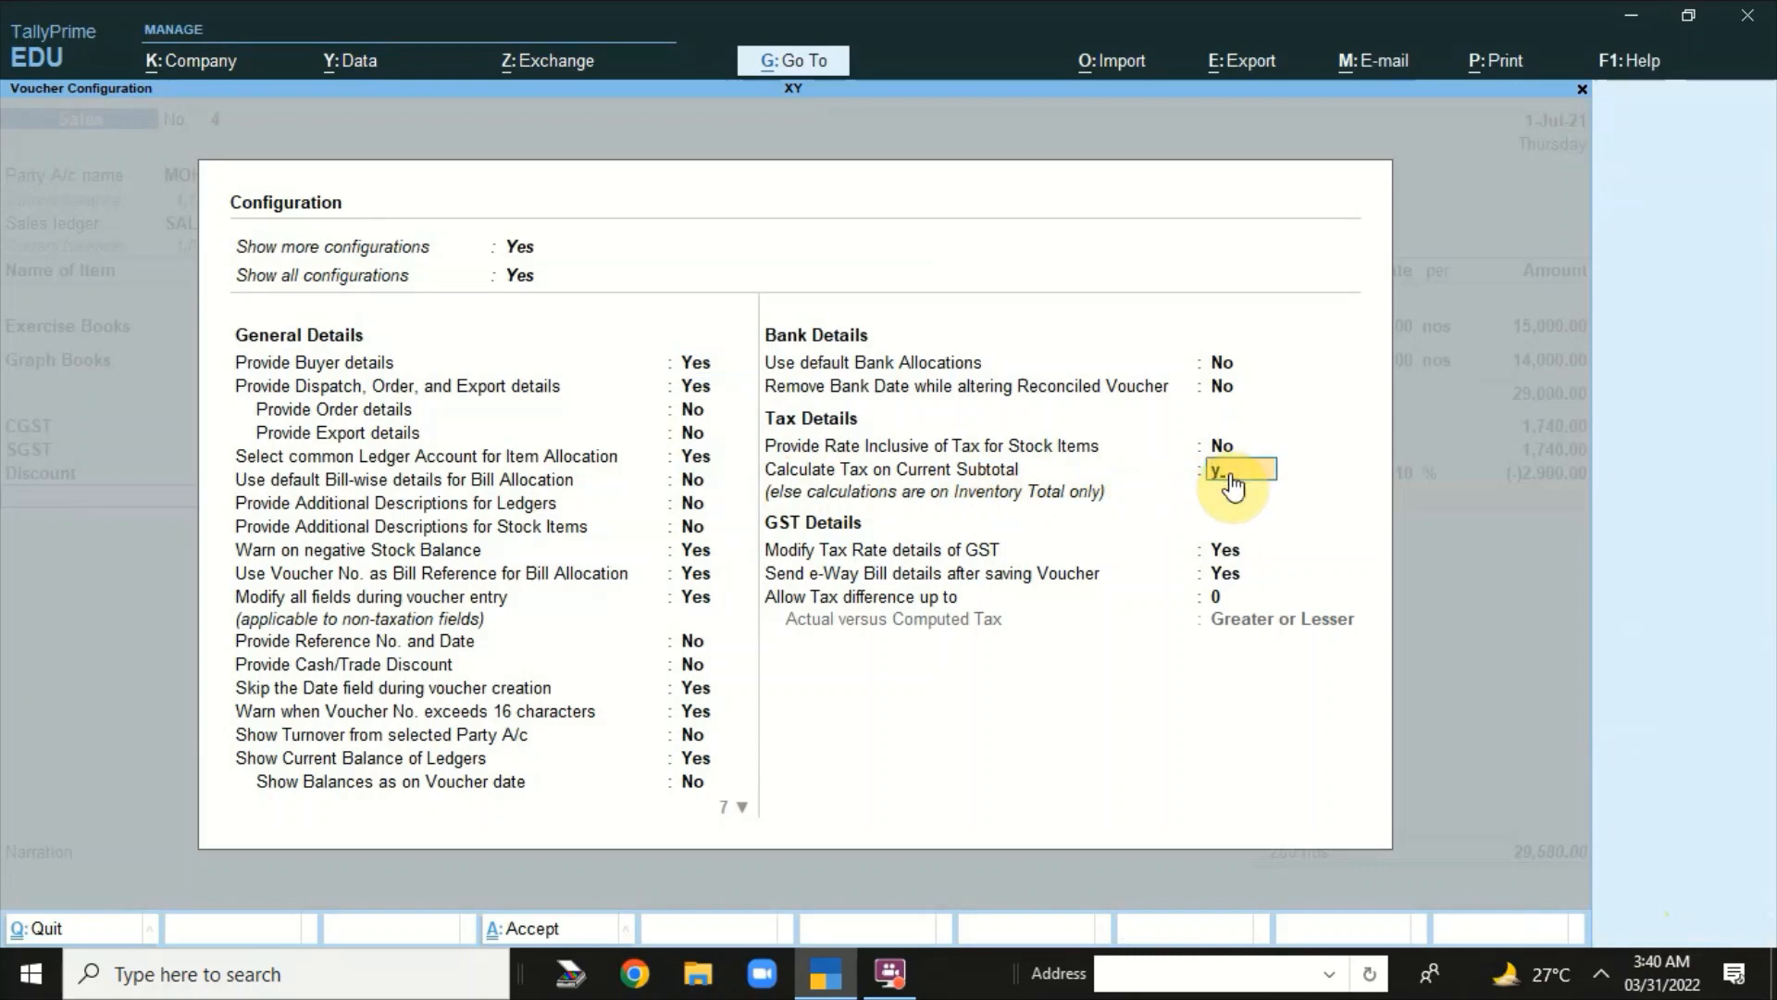
{"action": "key", "text": "Return"}
{"action": "key", "text": "ctrl+a"}
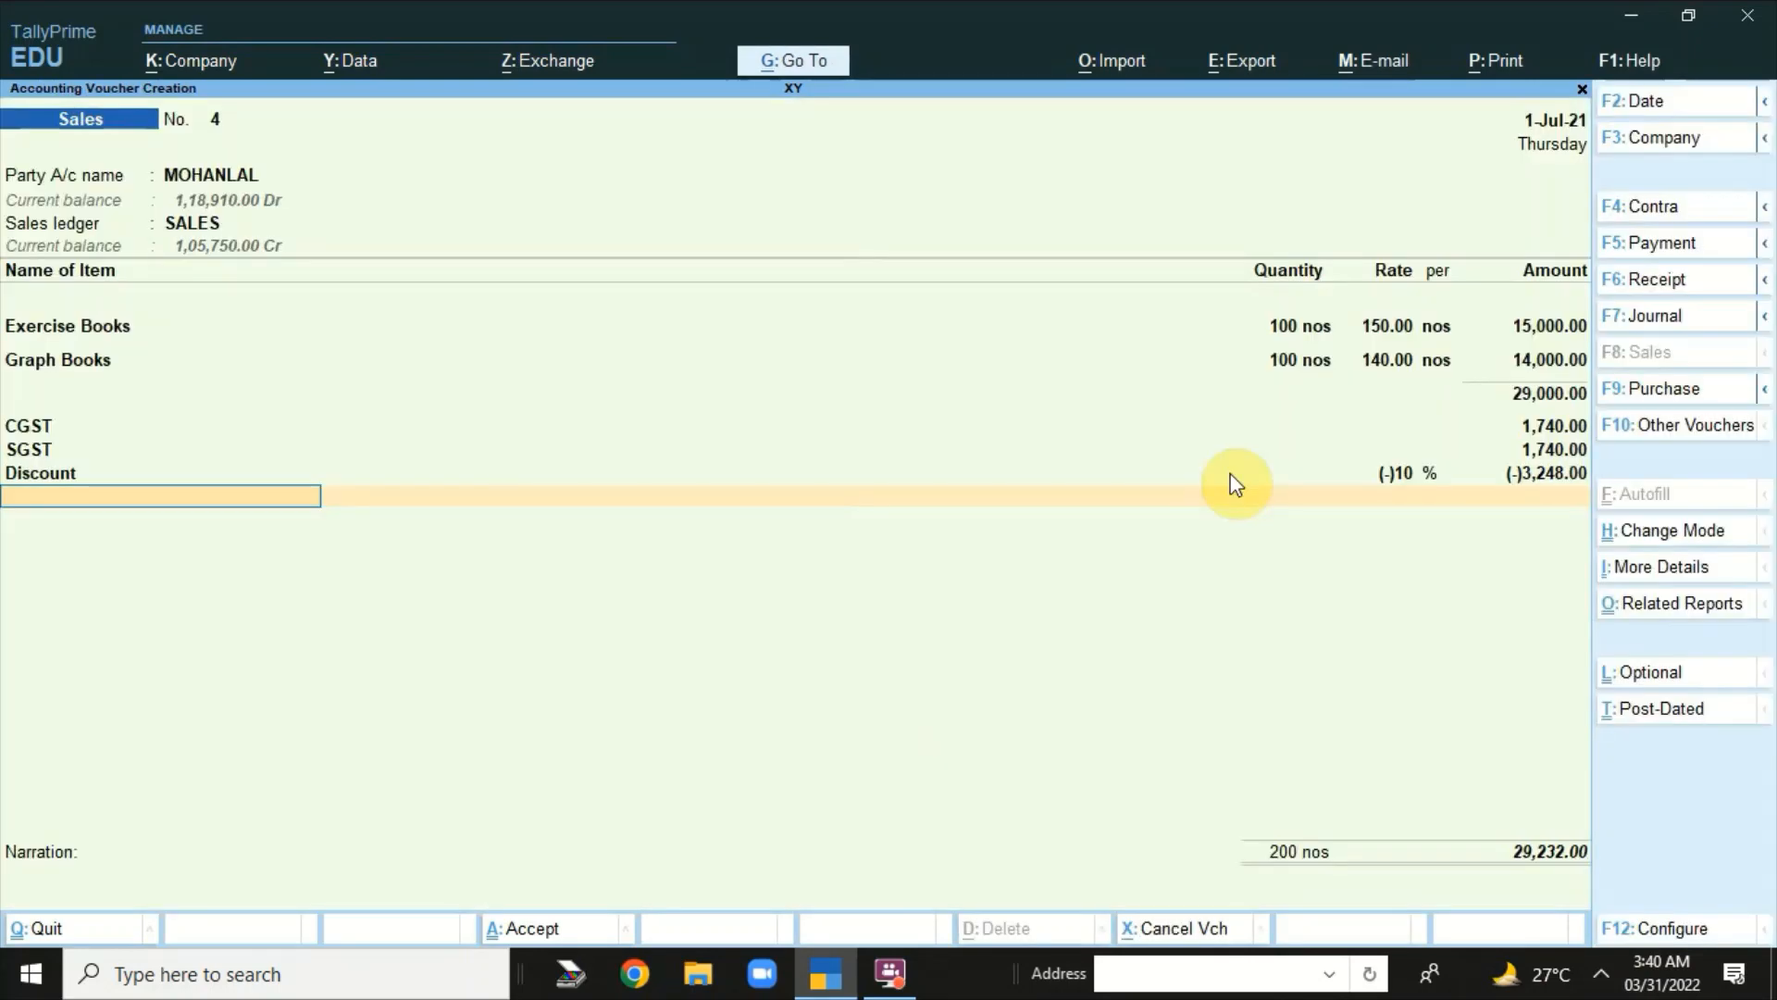